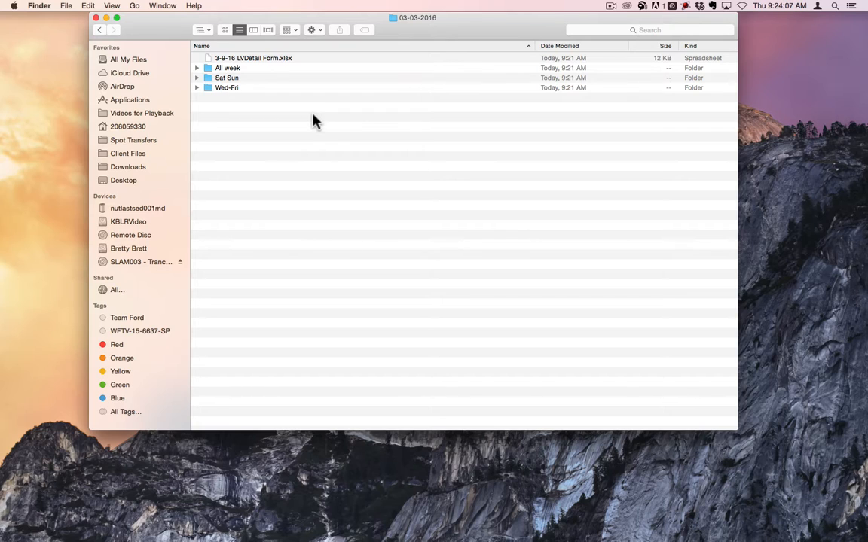
Preview the 3-9-16 LVDetail Form.xlsx spreadsheet and open it in Numbers.
{"action": "left_click", "coordinate": [243, 58]}
{"action": "key", "text": "space"}
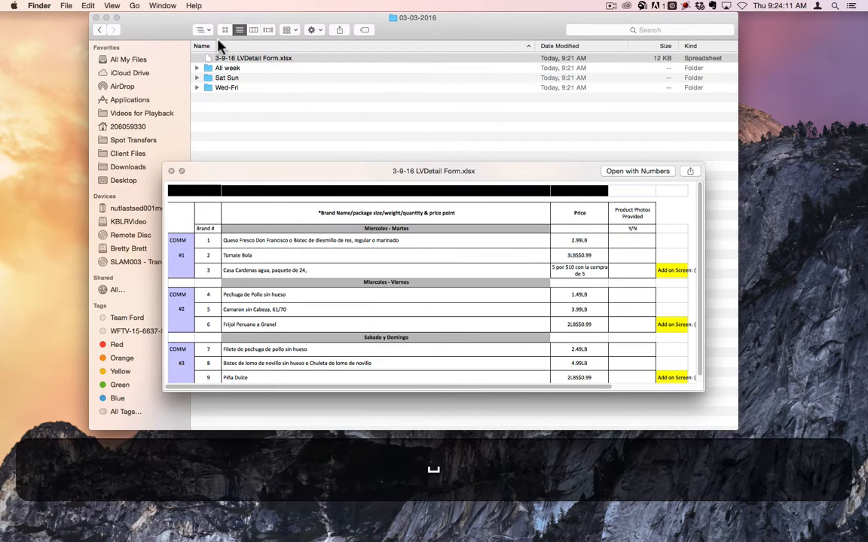
{"action": "key", "text": "space"}
{"action": "right_click", "coordinate": [233, 60]}
{"action": "mouse_move", "coordinate": [380, 71]}
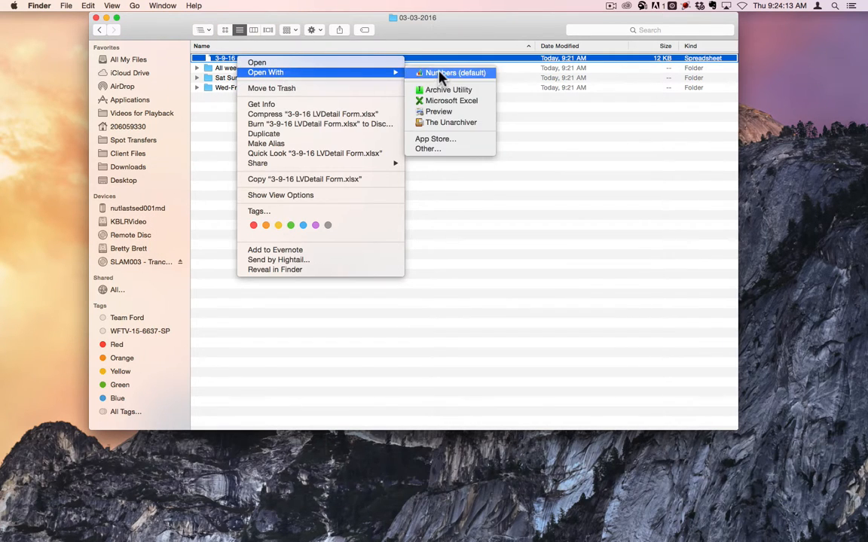
{"action": "left_click", "coordinate": [443, 73]}
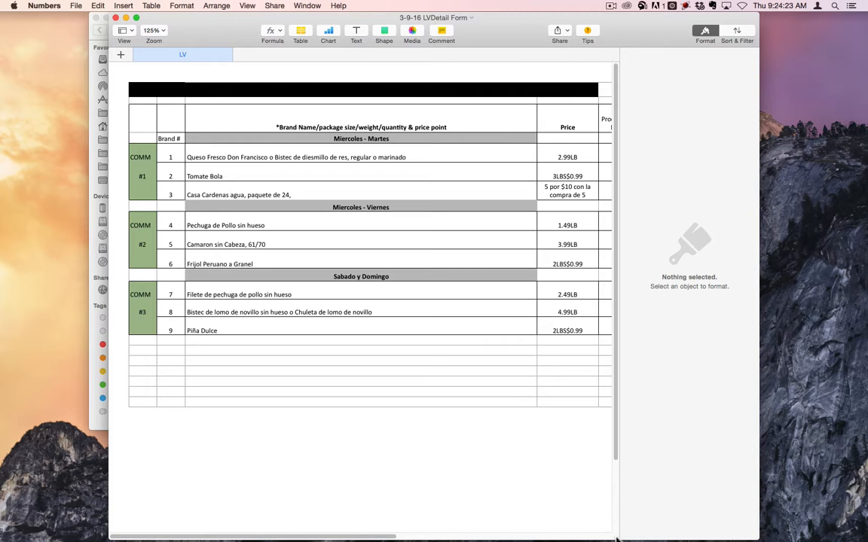
Widen the spreadsheet window with its formatting sidebar hidden, and move it down to uncover the file listing.
{"action": "left_click_drag", "start_coordinate": [753, 533], "coordinate": [859, 523]}
{"action": "left_click", "coordinate": [815, 30]}
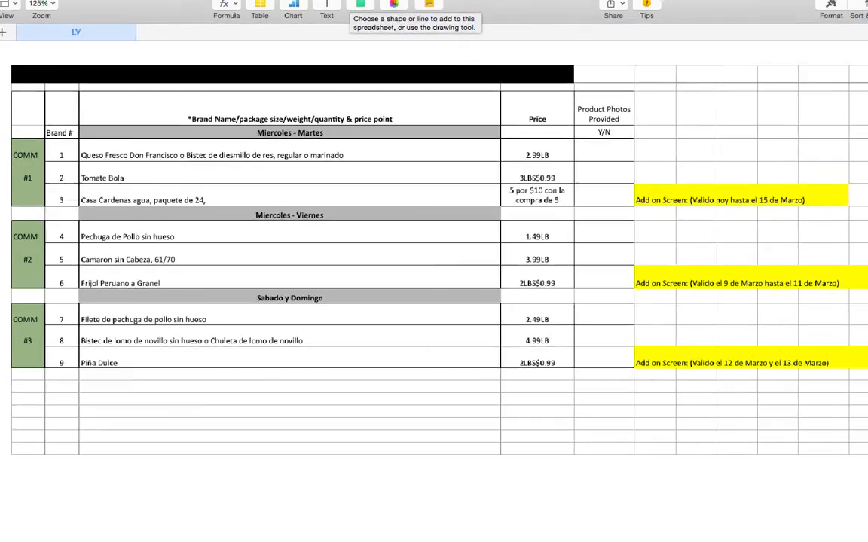
{"action": "left_click_drag", "start_coordinate": [183, 19], "coordinate": [249, 224]}
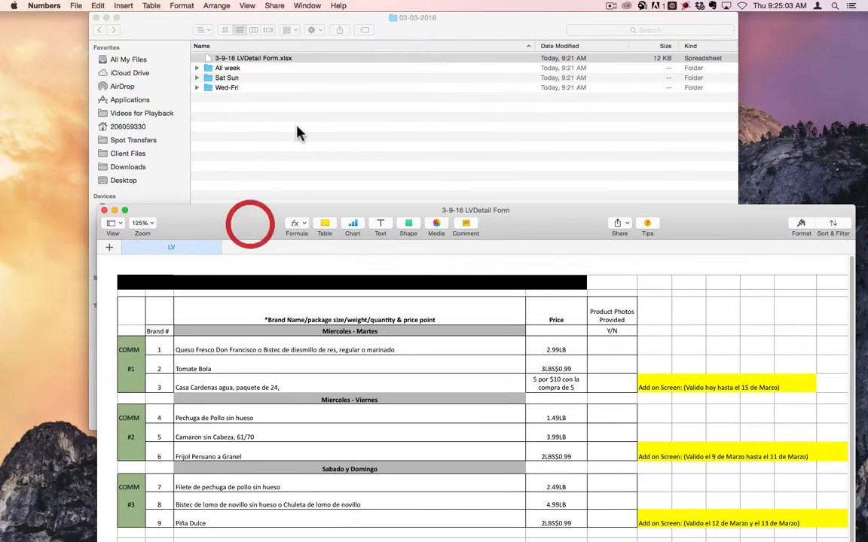
Expand the All week folder in Finder and preview the 24pk Water.jpg image.
{"action": "left_click", "coordinate": [297, 126]}
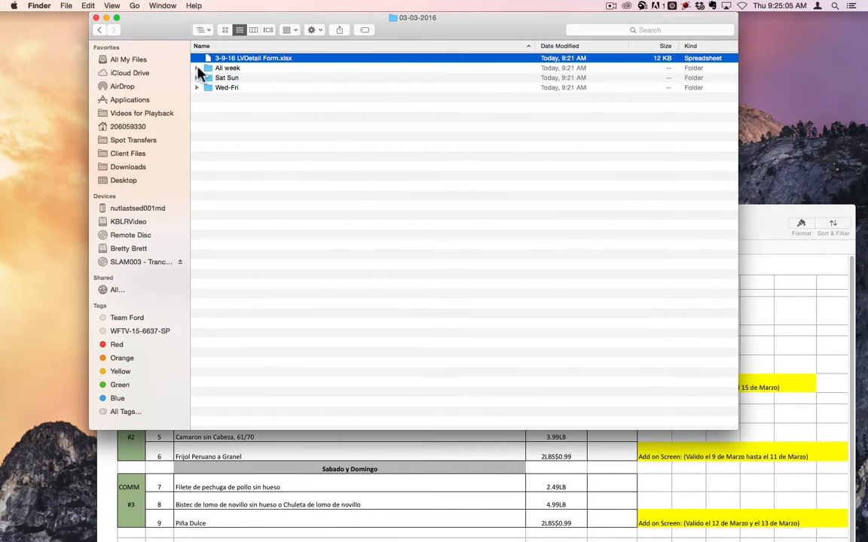
{"action": "left_click", "coordinate": [197, 68]}
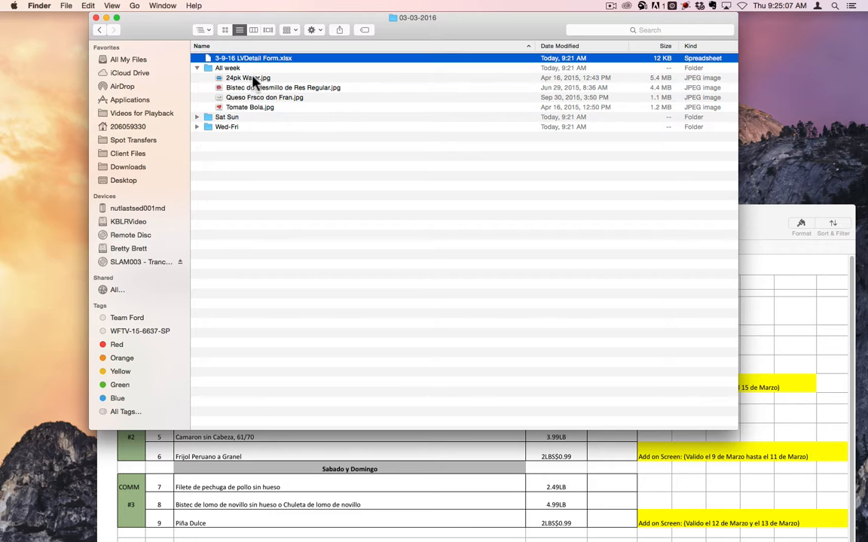
{"action": "left_click", "coordinate": [242, 79]}
{"action": "key", "text": "space"}
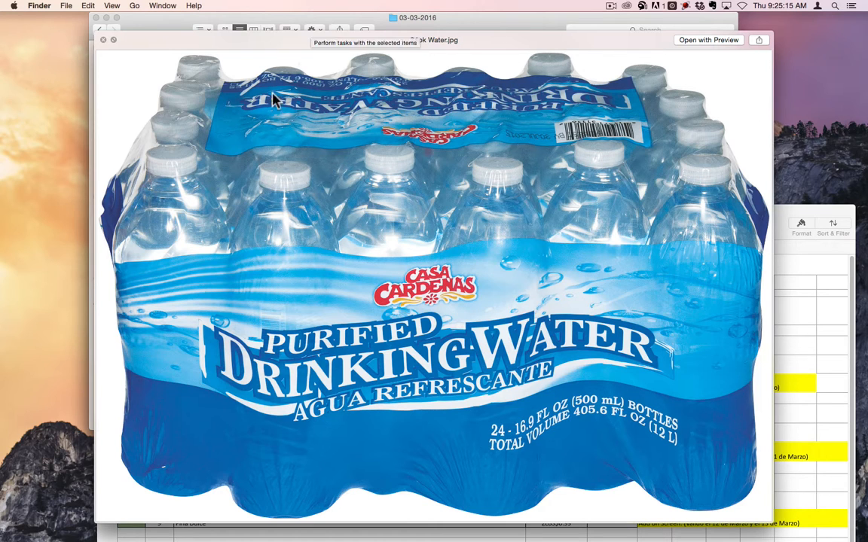
{"action": "key", "text": "space"}
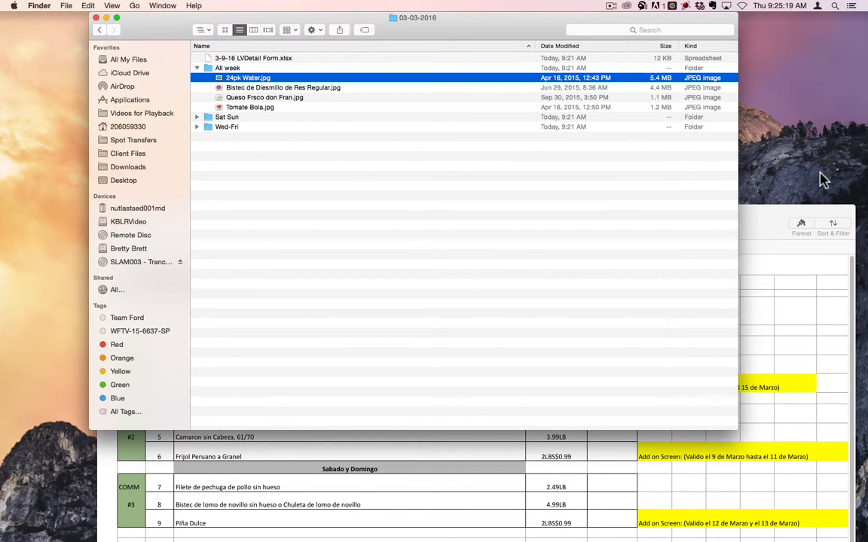
Check the product list in the spreadsheet and preview the Queso Frsco don Fran and Bistec de Diesmillo de Res Regular images.
{"action": "left_click", "coordinate": [757, 214]}
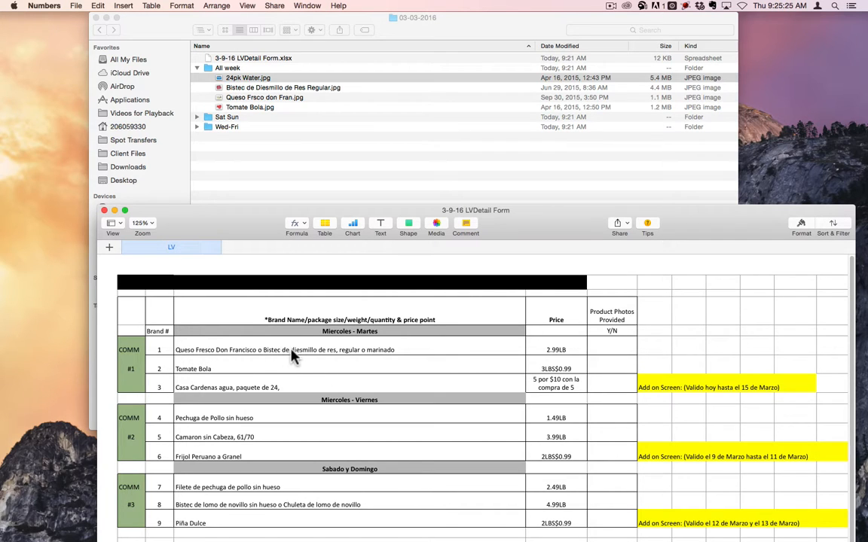
{"action": "left_click", "coordinate": [285, 78]}
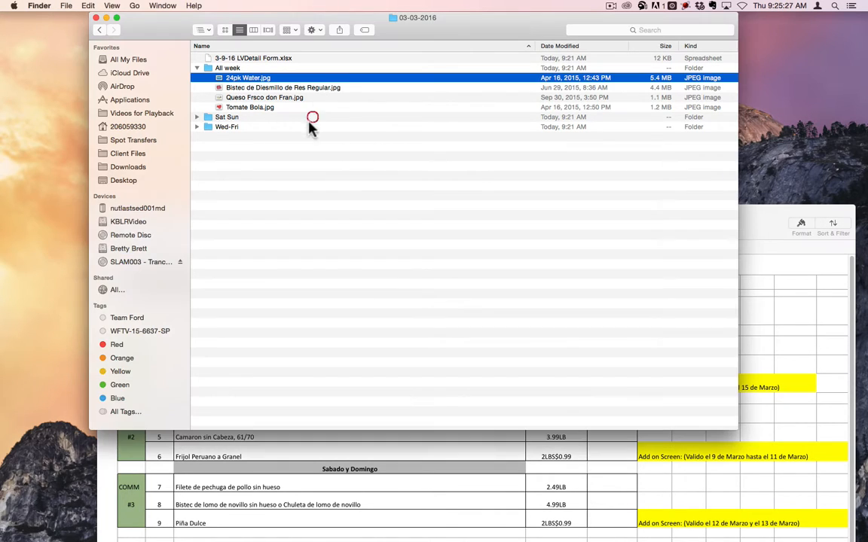
{"action": "left_click", "coordinate": [260, 98]}
{"action": "key", "text": "space"}
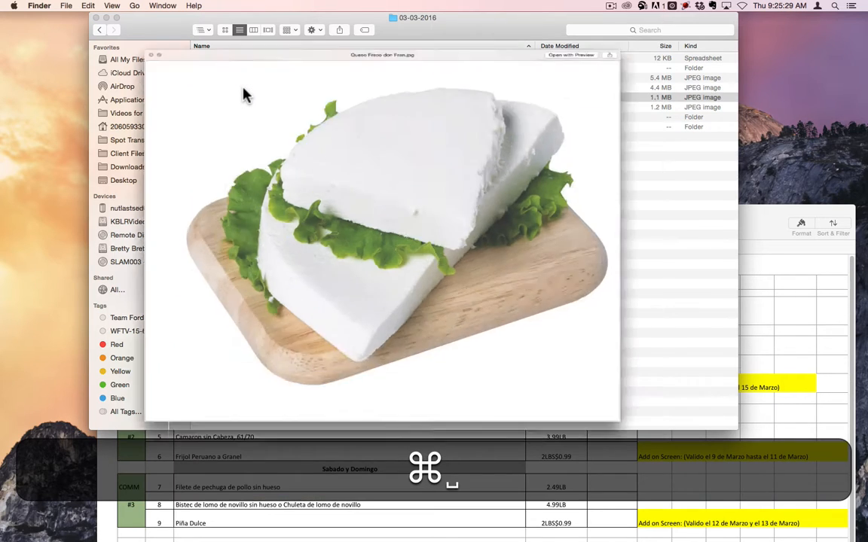
{"action": "key", "text": "Up"}
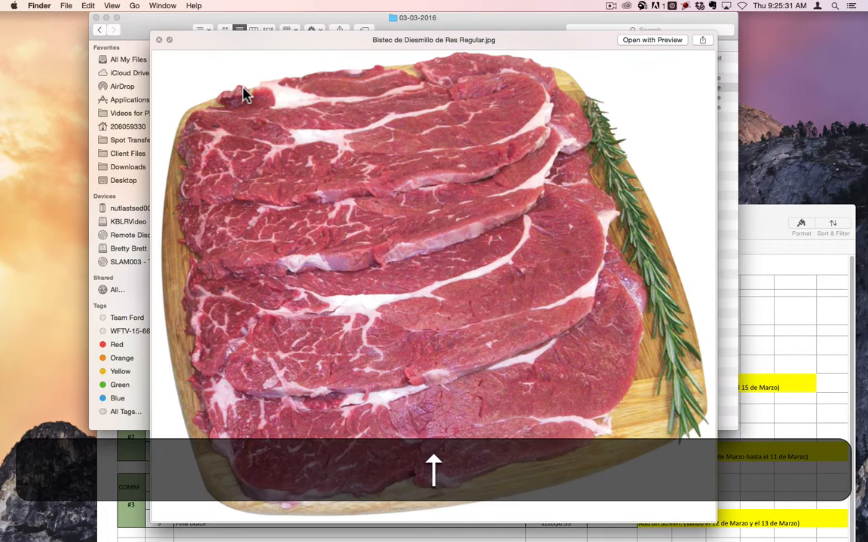
{"action": "key", "text": "space"}
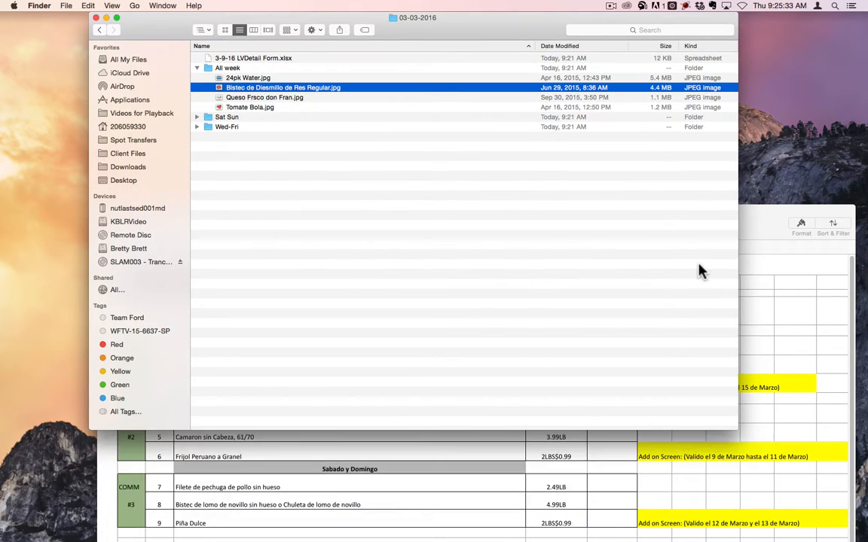
Move the spreadsheet out of the way and open all four images of the All week folder in Photoshop.
{"action": "left_click_drag", "start_coordinate": [766, 229], "coordinate": [867, 36]}
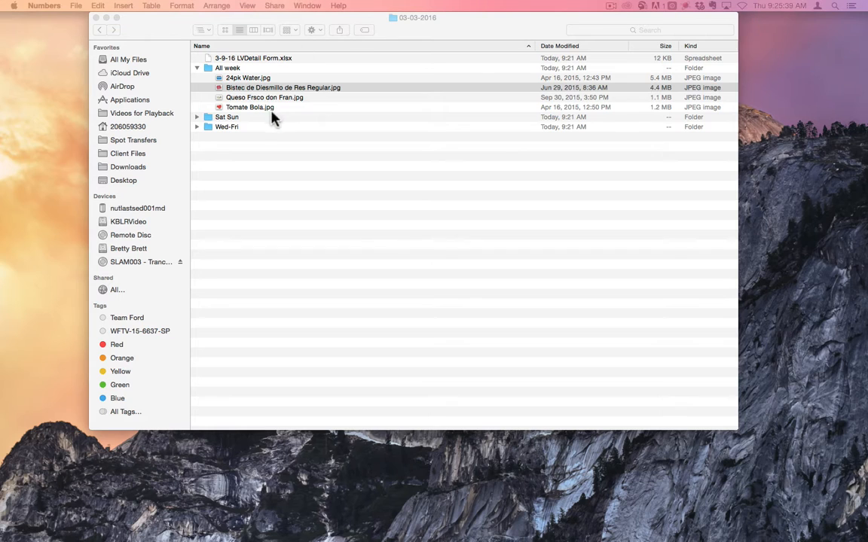
{"action": "left_click", "coordinate": [243, 80]}
{"action": "left_click", "coordinate": [245, 78]}
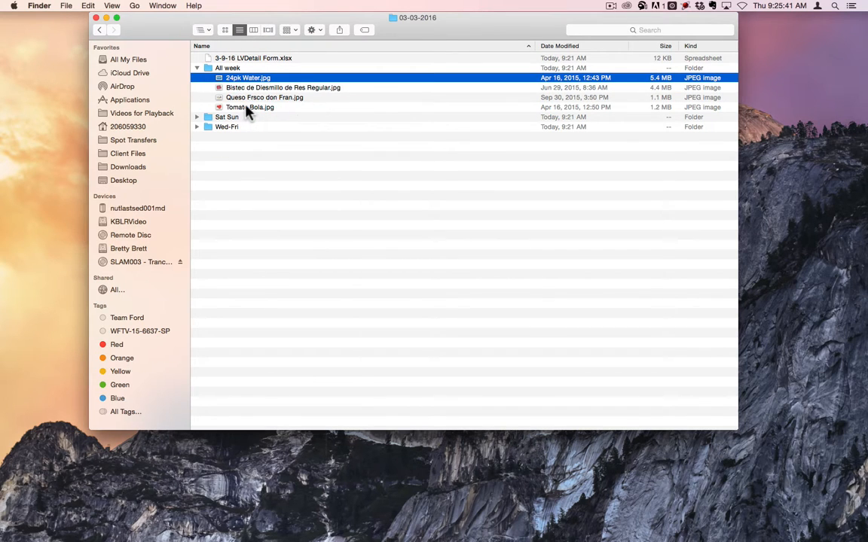
{"action": "left_click", "coordinate": [245, 106], "text": "shift"}
{"action": "right_click", "coordinate": [246, 107]}
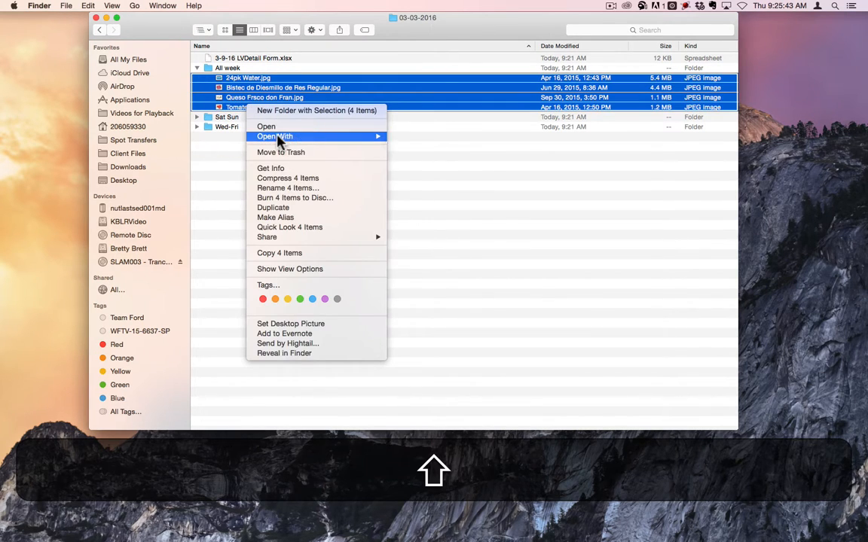
{"action": "mouse_move", "coordinate": [281, 136]}
{"action": "left_click", "coordinate": [443, 165]}
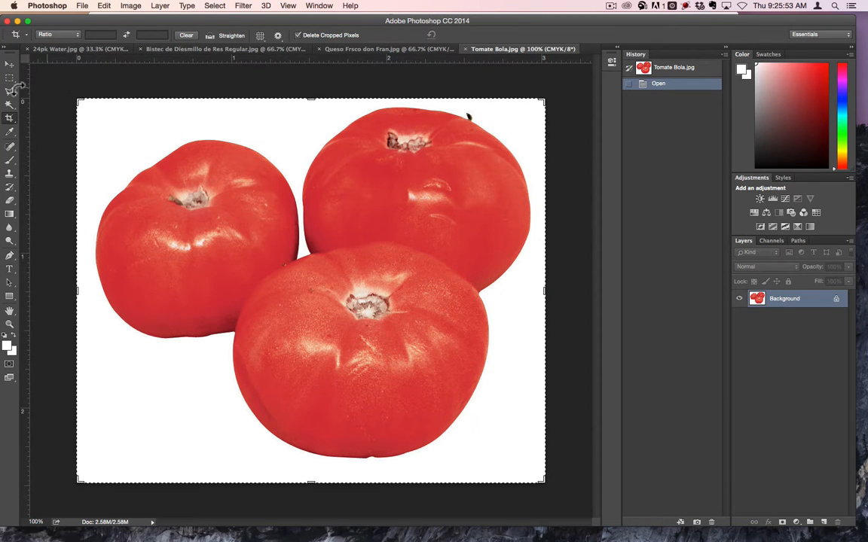
Select the white background around the tomatoes in Tomate Bola.jpg with the Magic Wand.
{"action": "left_click", "coordinate": [9, 64]}
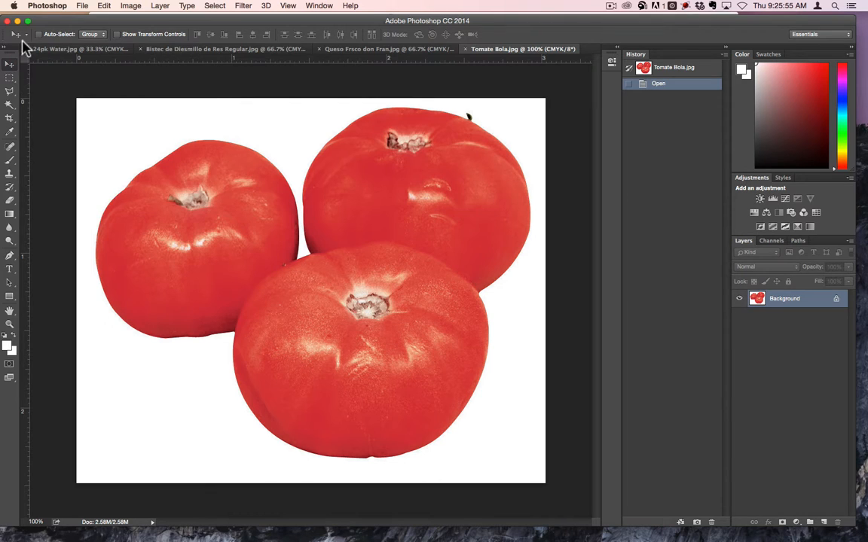
{"action": "left_click", "coordinate": [9, 104]}
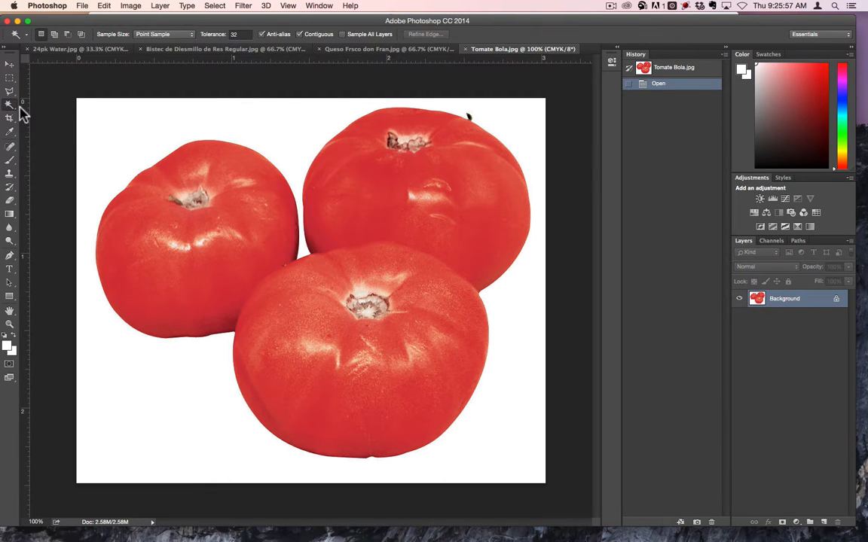
{"action": "left_click", "coordinate": [125, 109]}
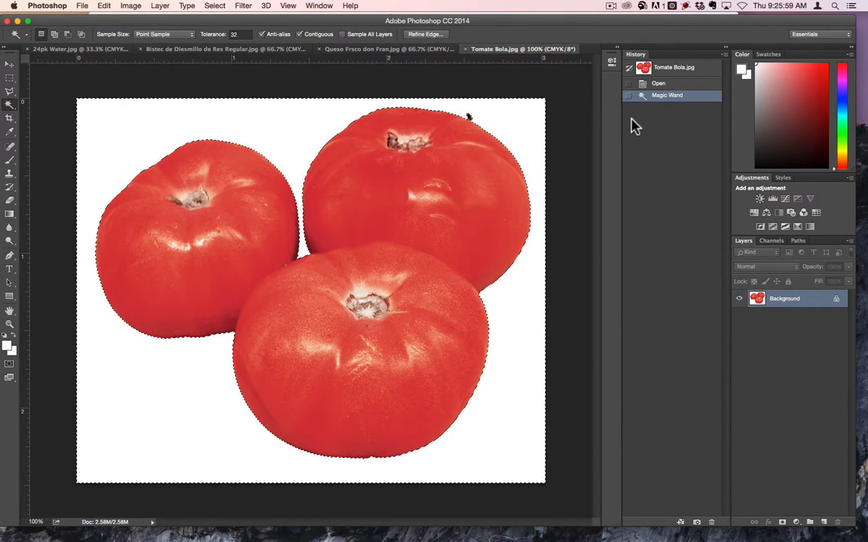
{"action": "key", "text": "BackSpace"}
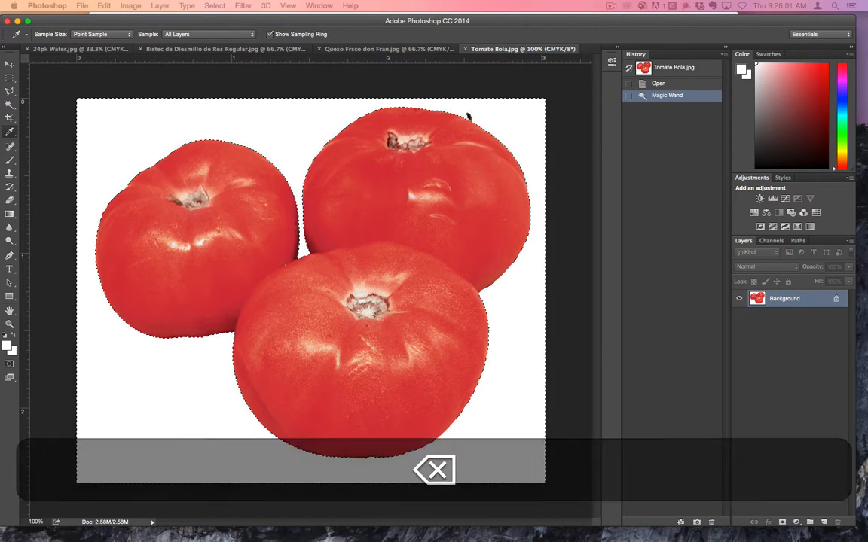
{"action": "key", "text": "w"}
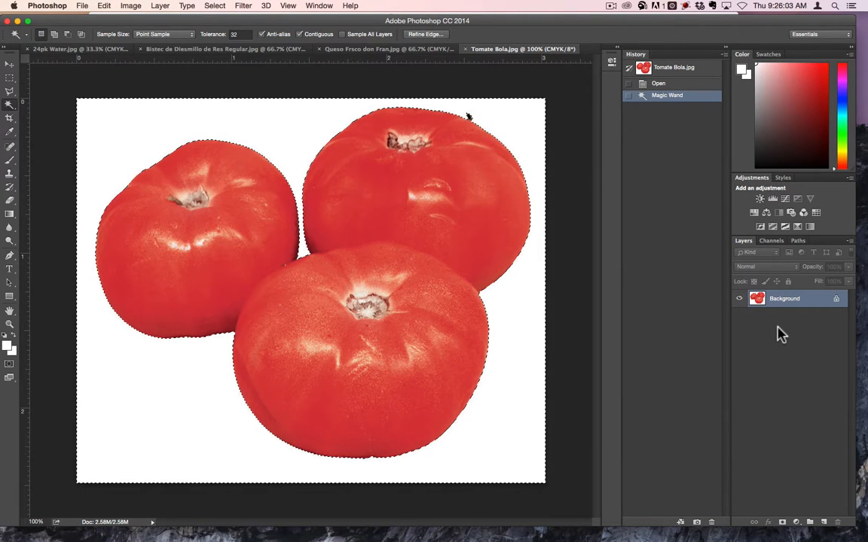
Copy the tomatoes to their own layer by inverting the selection, and delete the Background layer.
{"action": "key", "text": "shift+super+i"}
{"action": "key", "text": "shift+super+j"}
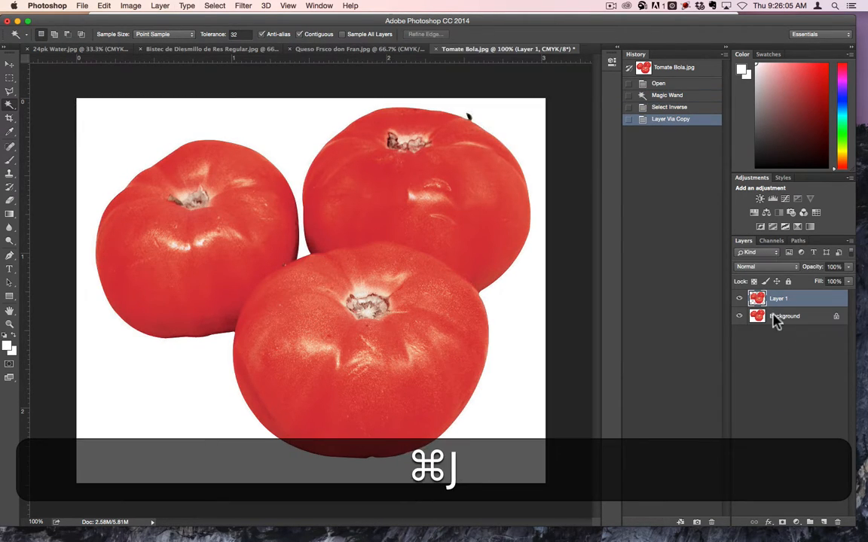
{"action": "left_click_drag", "start_coordinate": [753, 315], "coordinate": [837, 522]}
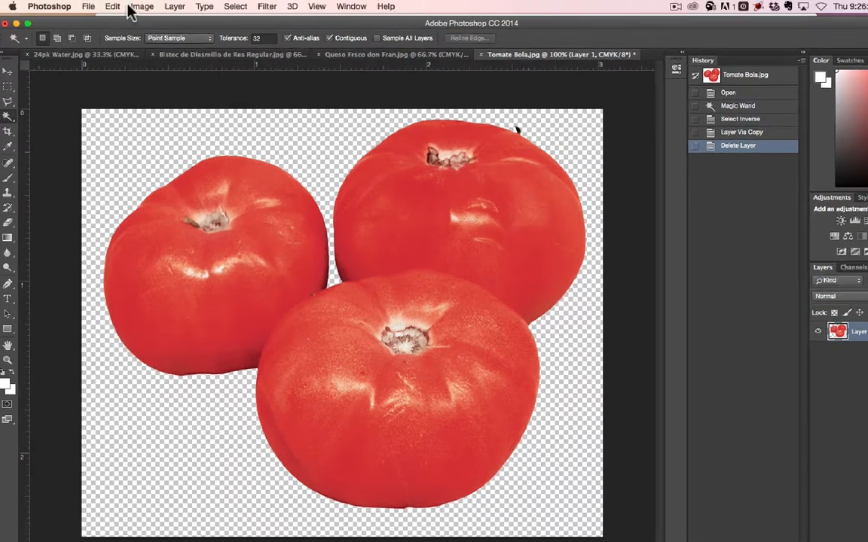
Convert the tomato image to RGB Color mode.
{"action": "left_click", "coordinate": [130, 5]}
{"action": "mouse_move", "coordinate": [135, 18]}
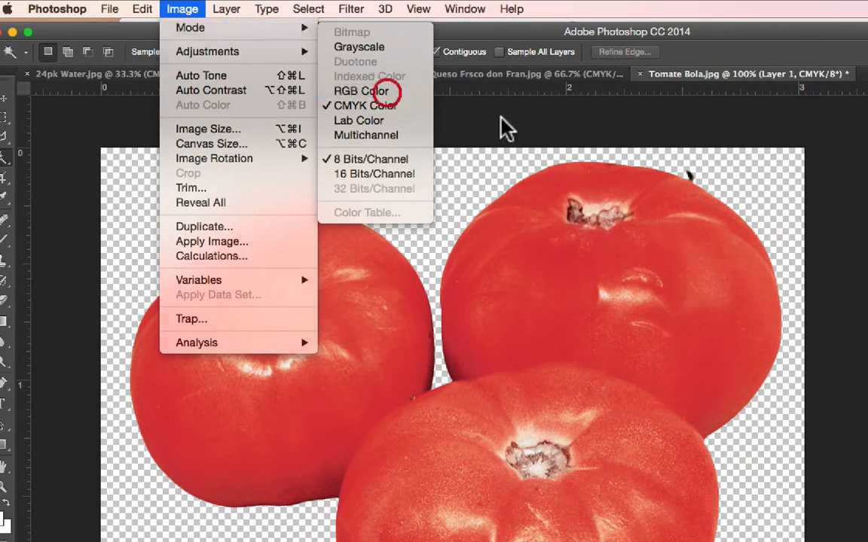
{"action": "left_click", "coordinate": [362, 90]}
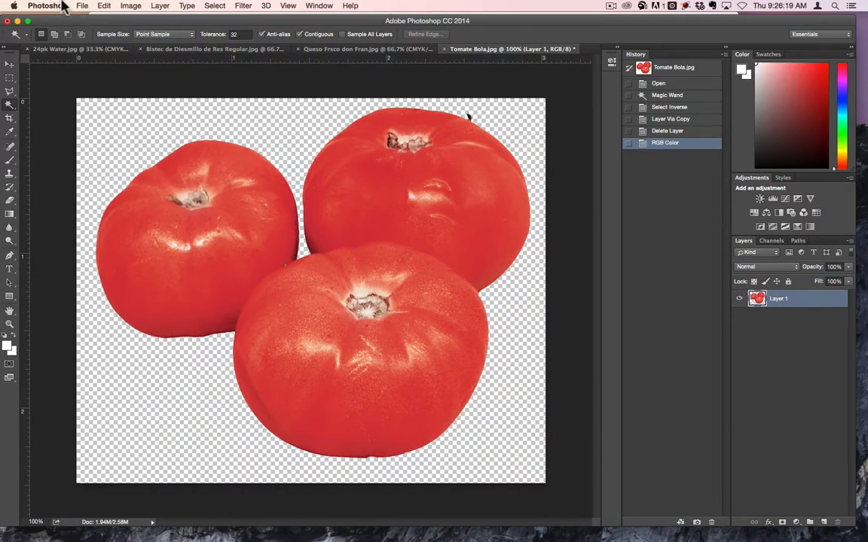
Save the cutout as Tomate Bola.png in All week with Smallest / Slow compression and no interlacing, and close the JPEG without saving.
{"action": "left_click", "coordinate": [81, 5]}
{"action": "left_click", "coordinate": [144, 115]}
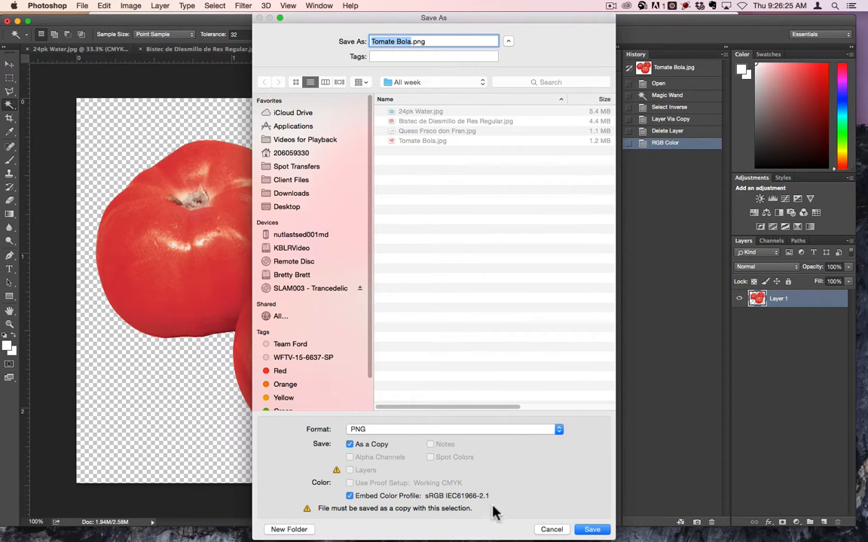
{"action": "left_click", "coordinate": [592, 529]}
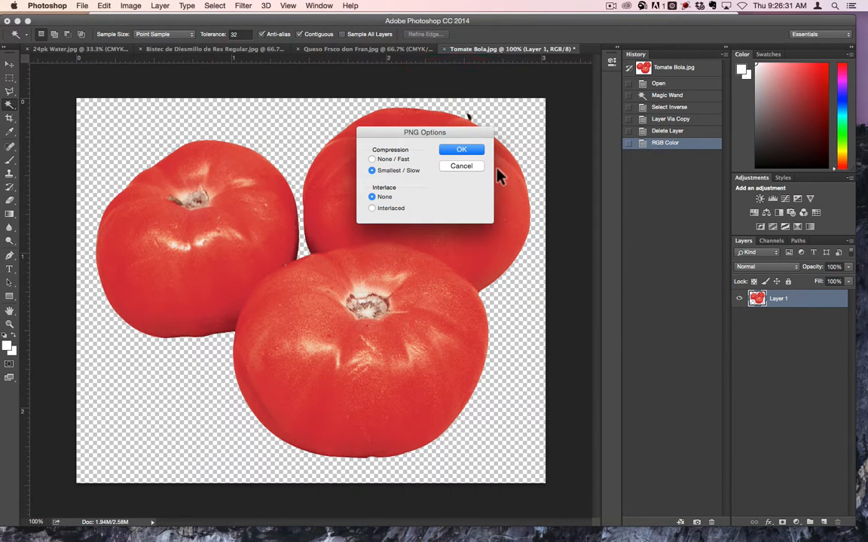
{"action": "left_click", "coordinate": [451, 150]}
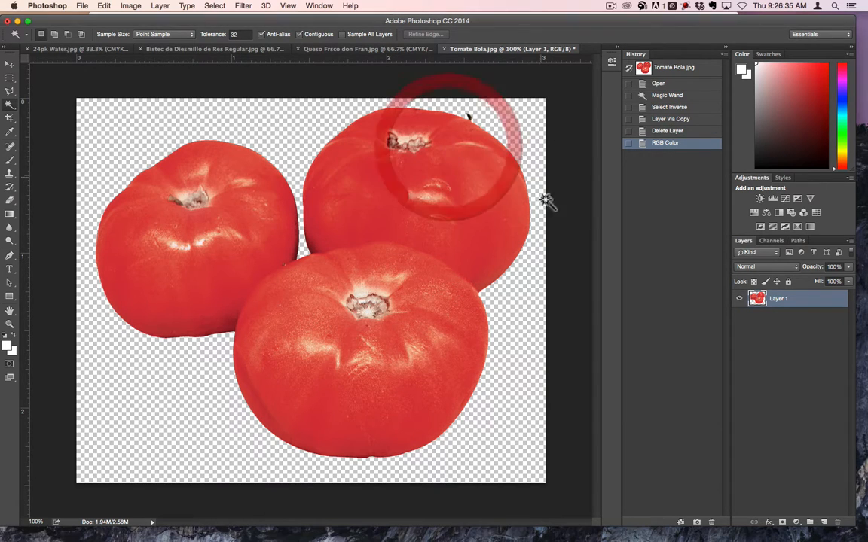
{"action": "left_click", "coordinate": [443, 49]}
{"action": "left_click", "coordinate": [403, 188]}
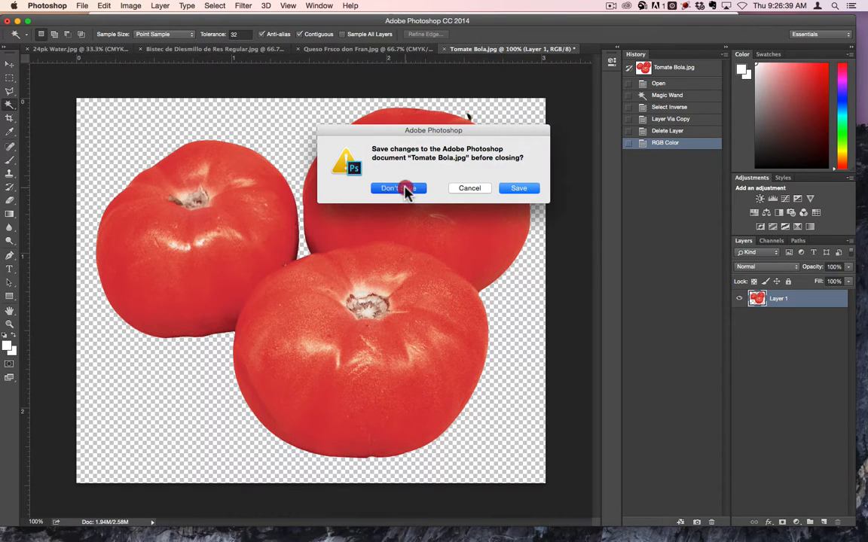
Try to select the white background around the cheese with the Magic Wand at its existing tolerance and at tolerance 16.
{"action": "left_click", "coordinate": [290, 116]}
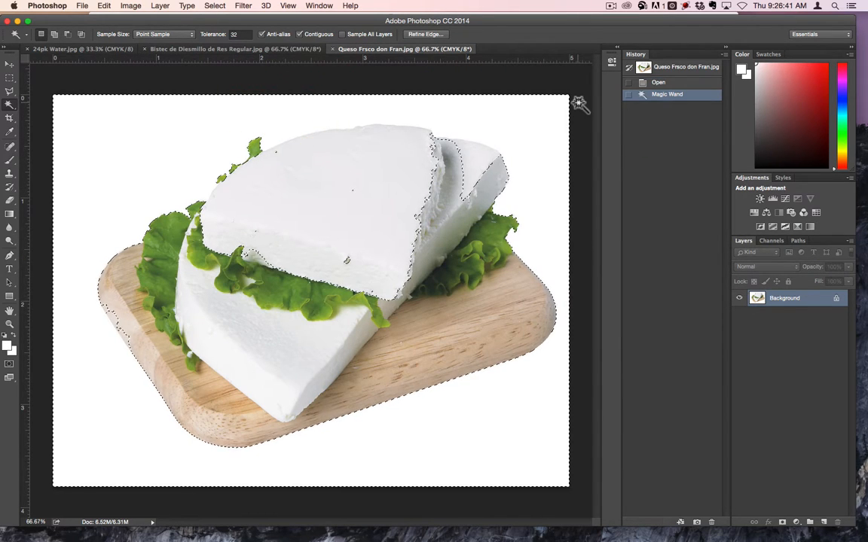
{"action": "left_click", "coordinate": [238, 34]}
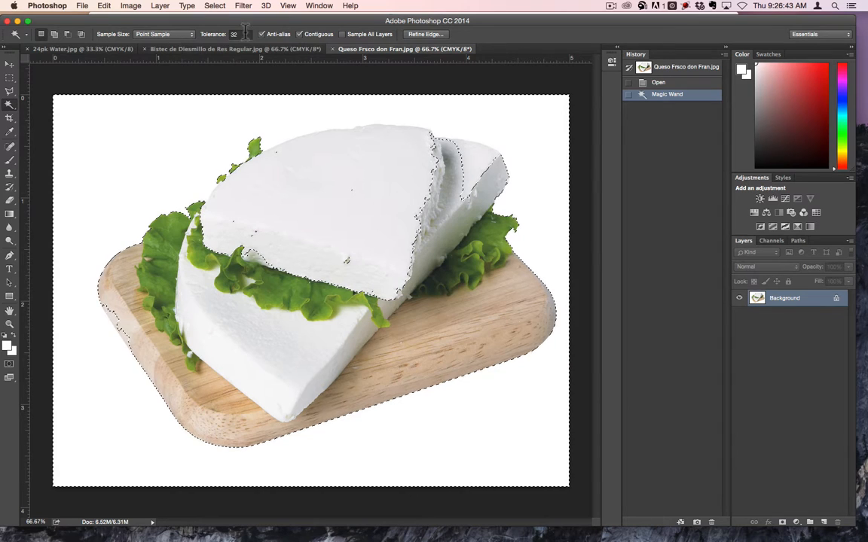
{"action": "type", "text": "16"}
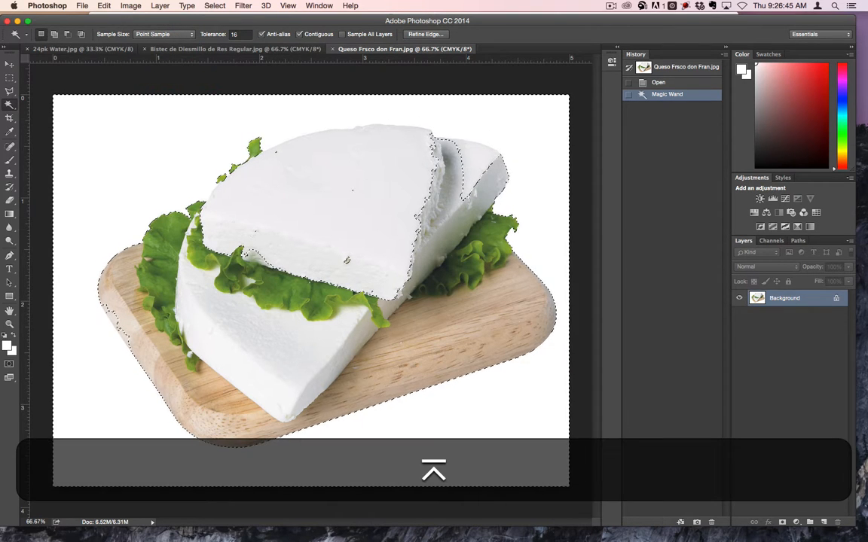
{"action": "left_click", "coordinate": [200, 122]}
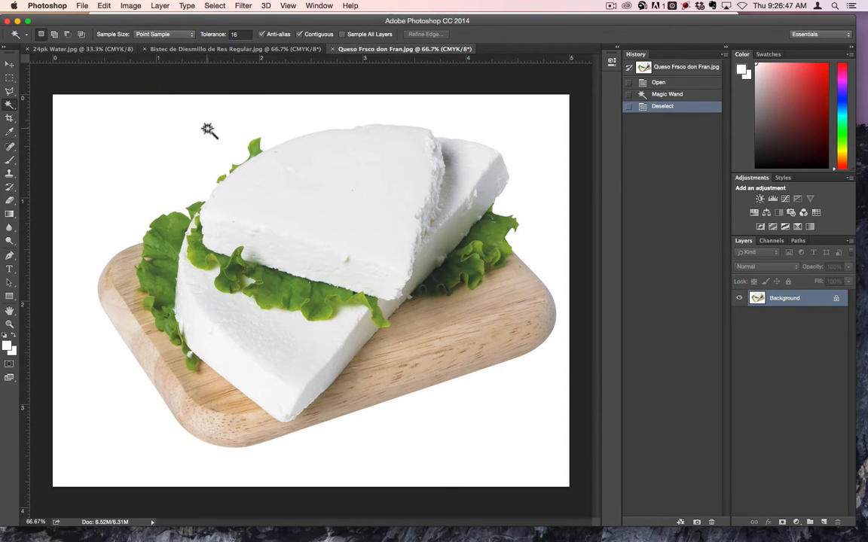
{"action": "left_click", "coordinate": [190, 125]}
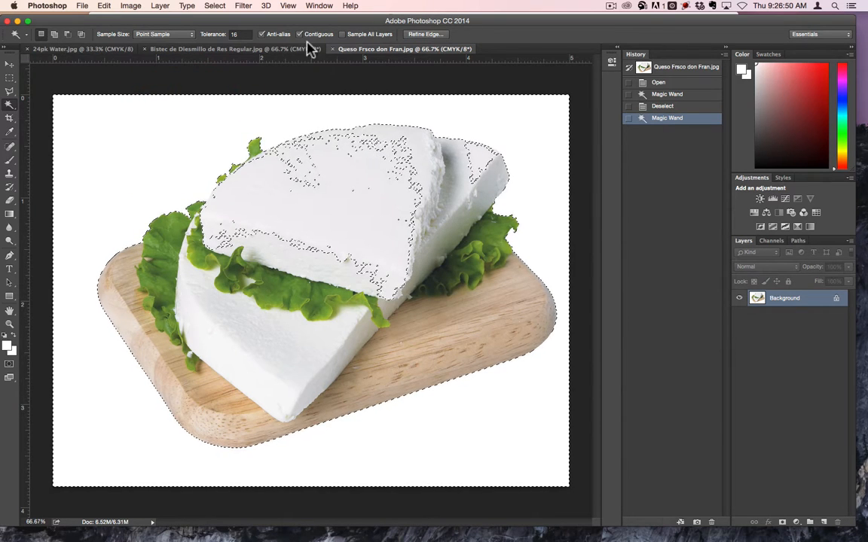
Set the Magic Wand tolerance to 8, clear the old selection, and select the white background around the cheese.
{"action": "double_click", "coordinate": [239, 33]}
{"action": "type", "text": "8"}
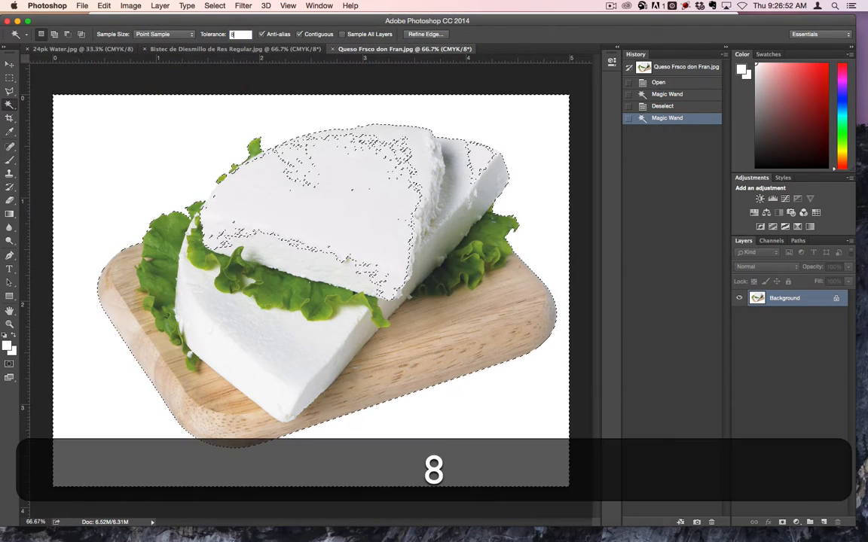
{"action": "key", "text": "super+d"}
{"action": "left_click", "coordinate": [150, 130]}
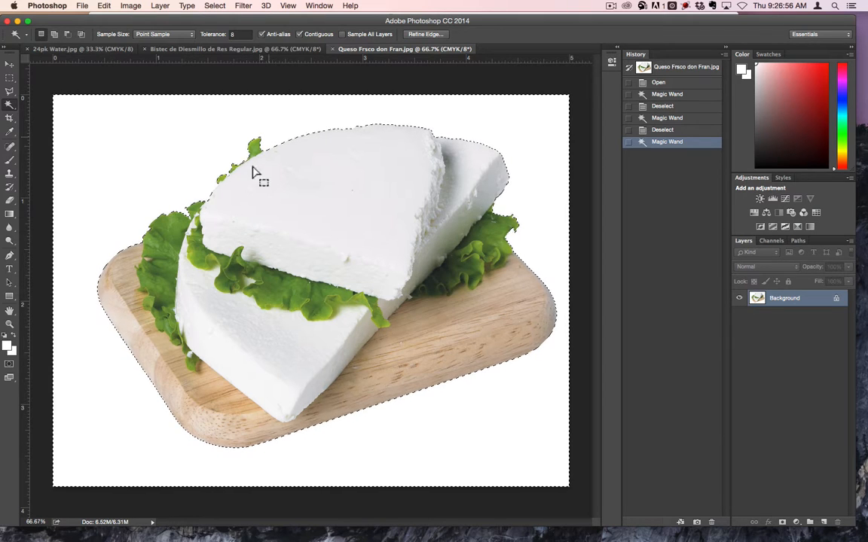
Copy the cheese and its board to their own layer by inverting the selection, and delete the Background layer.
{"action": "key", "text": "shift+super+i"}
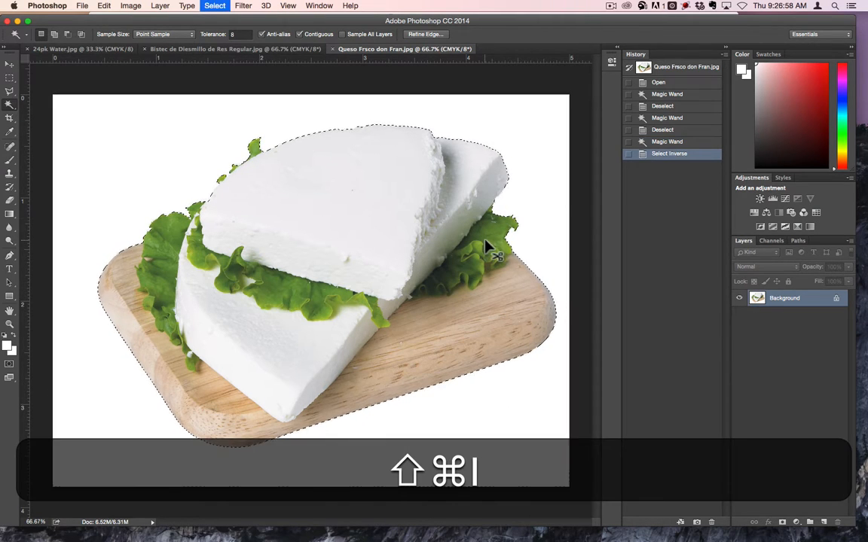
{"action": "key", "text": "super+j"}
{"action": "left_click_drag", "start_coordinate": [787, 320], "coordinate": [836, 522]}
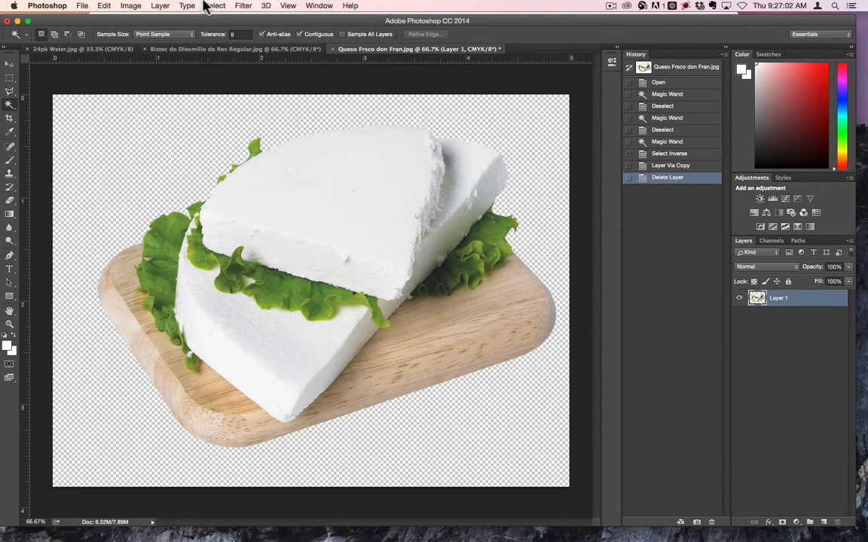
Convert the cheese image to RGB Color mode.
{"action": "left_click", "coordinate": [159, 5]}
{"action": "mouse_move", "coordinate": [150, 18]}
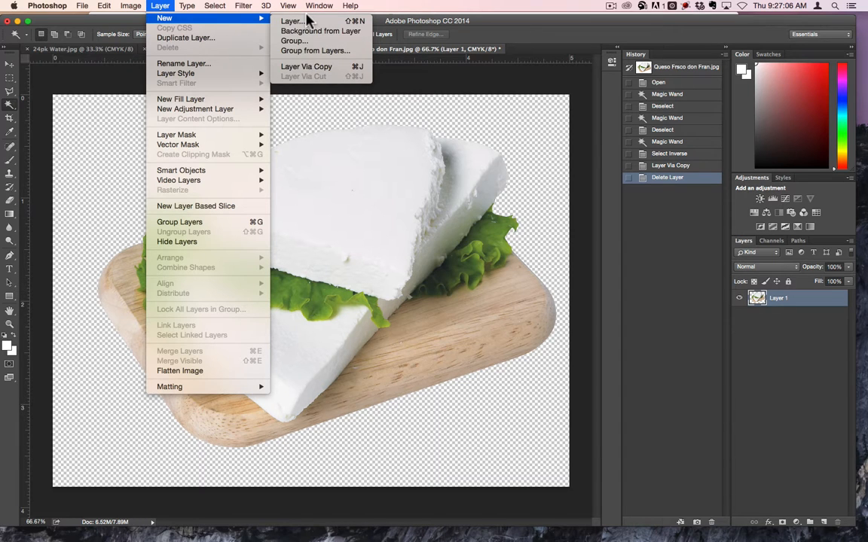
{"action": "mouse_move", "coordinate": [131, 7]}
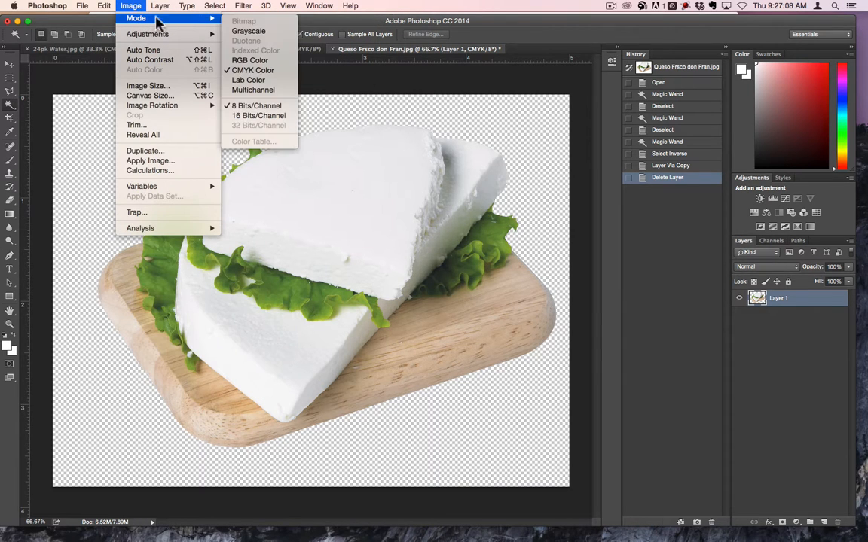
{"action": "left_click", "coordinate": [250, 60]}
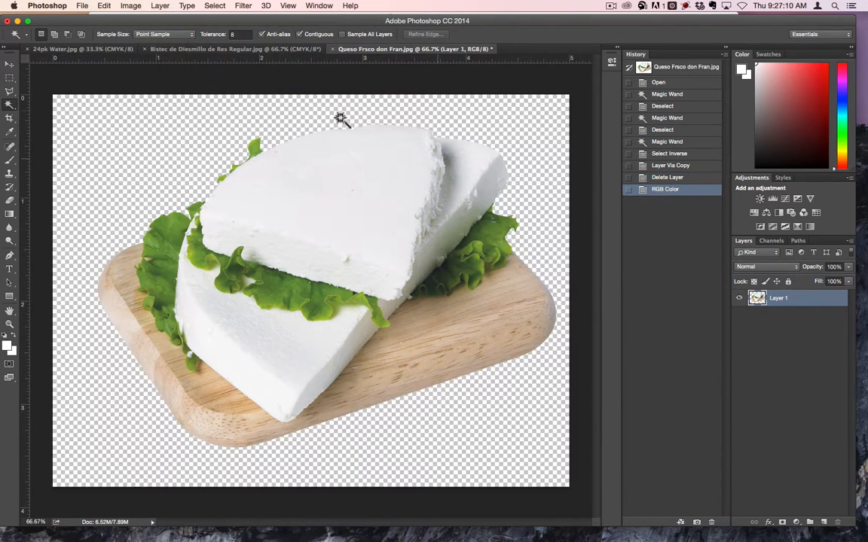
{"action": "left_click", "coordinate": [79, 6]}
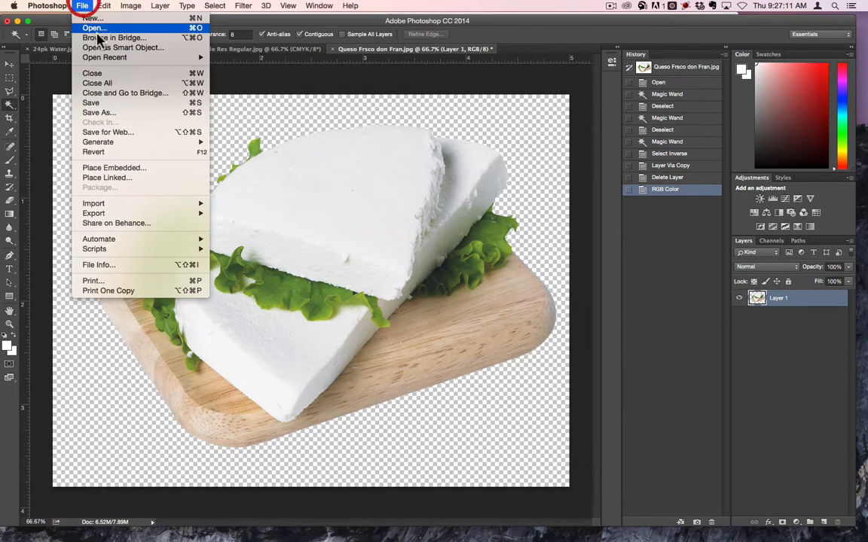
{"action": "left_click", "coordinate": [106, 112]}
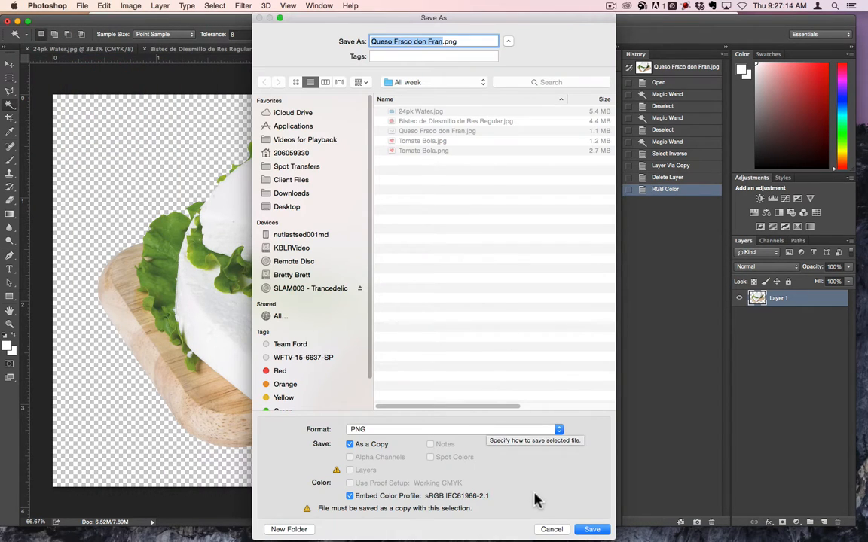
{"action": "left_click", "coordinate": [560, 530]}
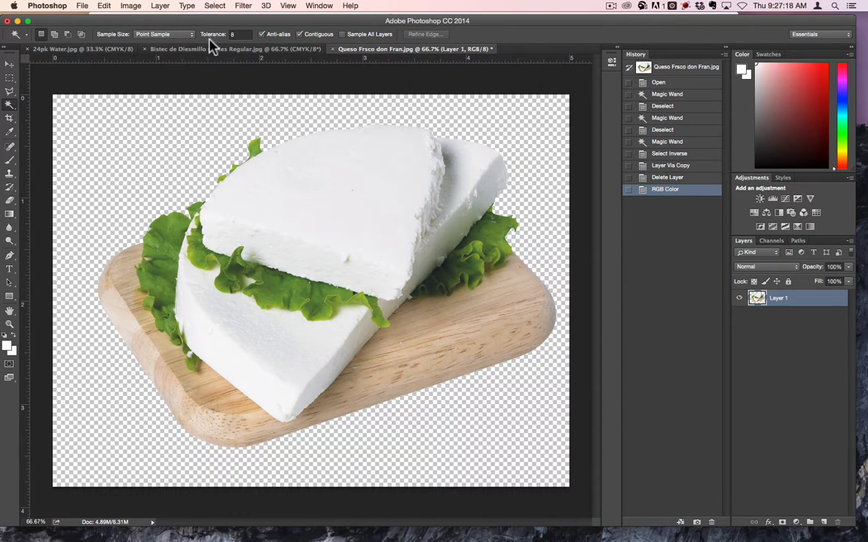
Cut the meat in Bistec de Diesmillo de Res Regular.jpg out of its white background onto its own layer, and delete the Background layer.
{"action": "left_click", "coordinate": [180, 51]}
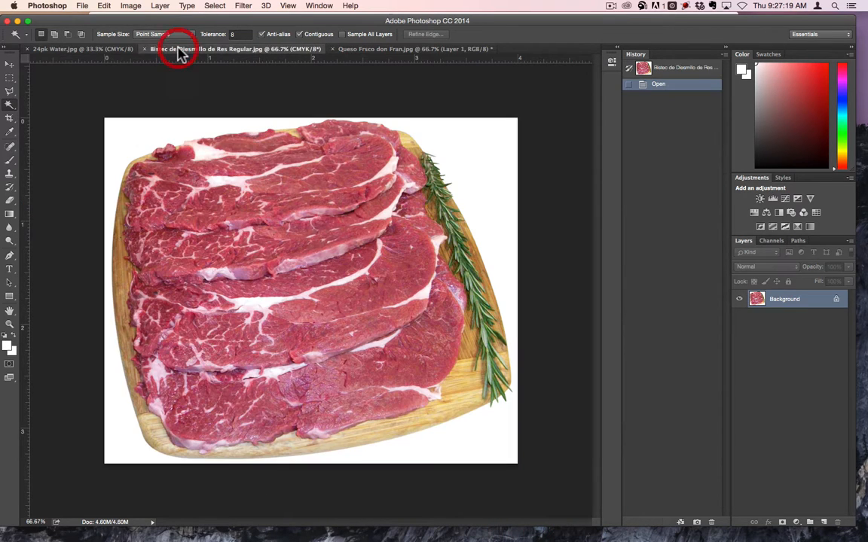
{"action": "left_click", "coordinate": [182, 129]}
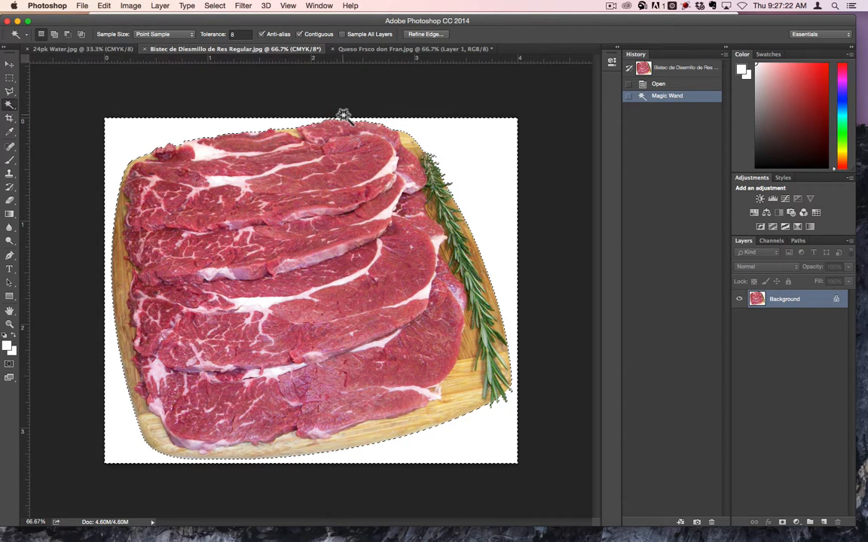
{"action": "key", "text": "super+shift+i"}
{"action": "key", "text": "super+shift+j"}
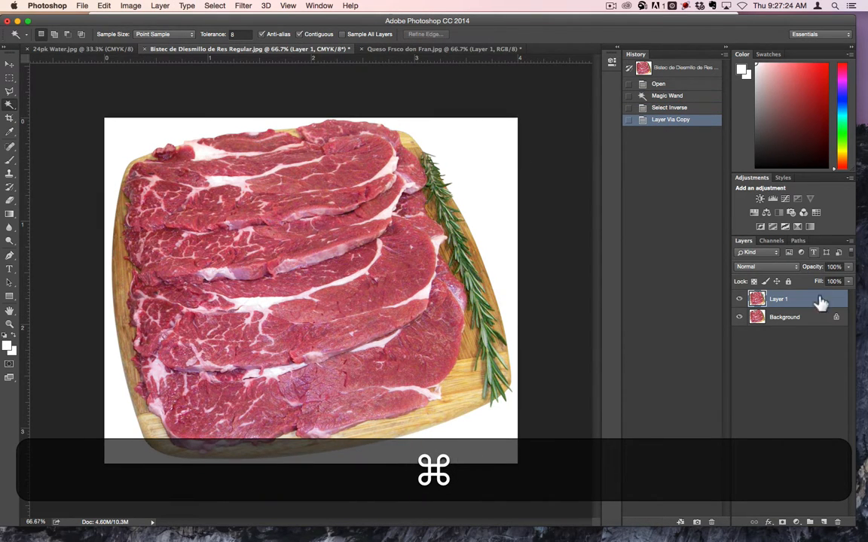
{"action": "left_click_drag", "start_coordinate": [835, 317], "coordinate": [838, 522]}
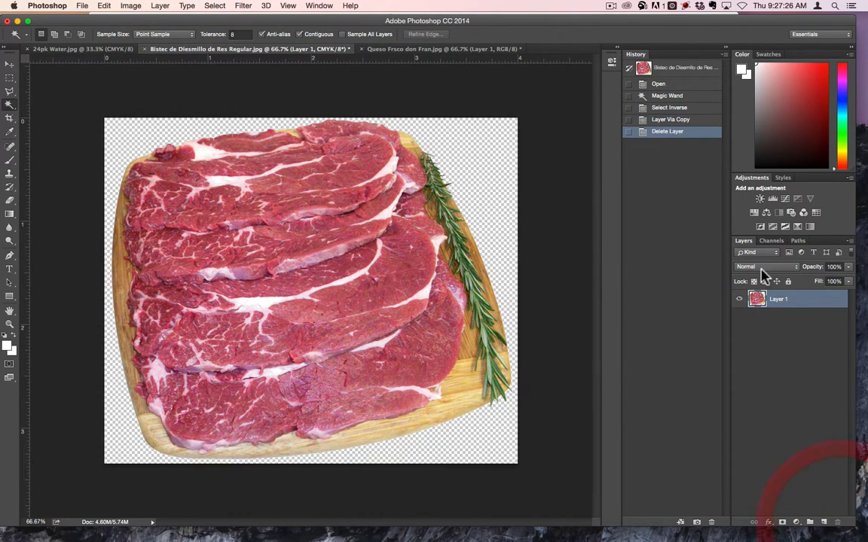
Cut the bottle pack in 24pk Water.jpg out of its white background onto its own layer, and delete the Background layer.
{"action": "left_click", "coordinate": [117, 51]}
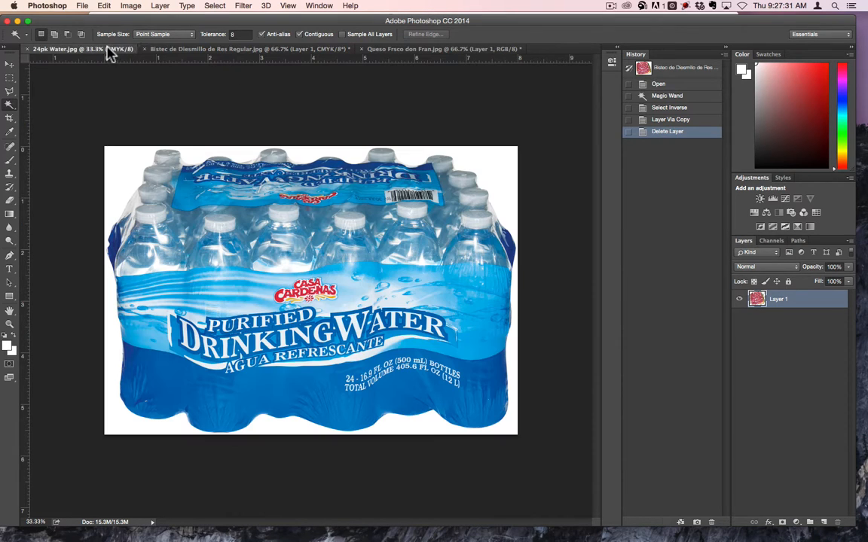
{"action": "left_click", "coordinate": [216, 153]}
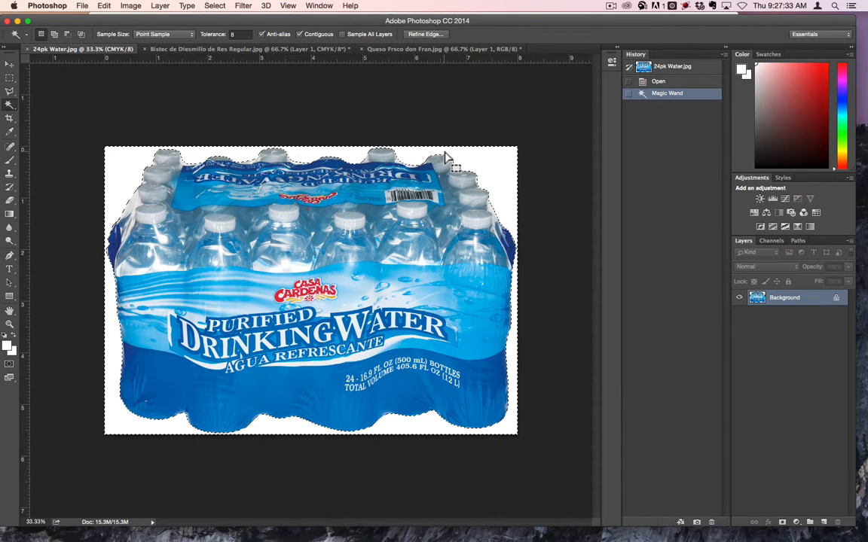
{"action": "key", "text": "shift+super+i"}
{"action": "key", "text": "shift+super+j"}
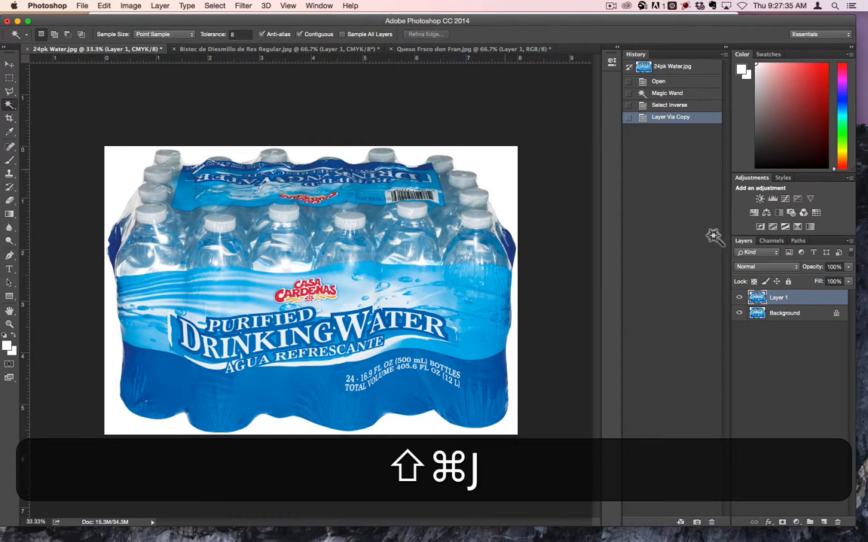
{"action": "left_click_drag", "start_coordinate": [829, 539], "coordinate": [837, 522]}
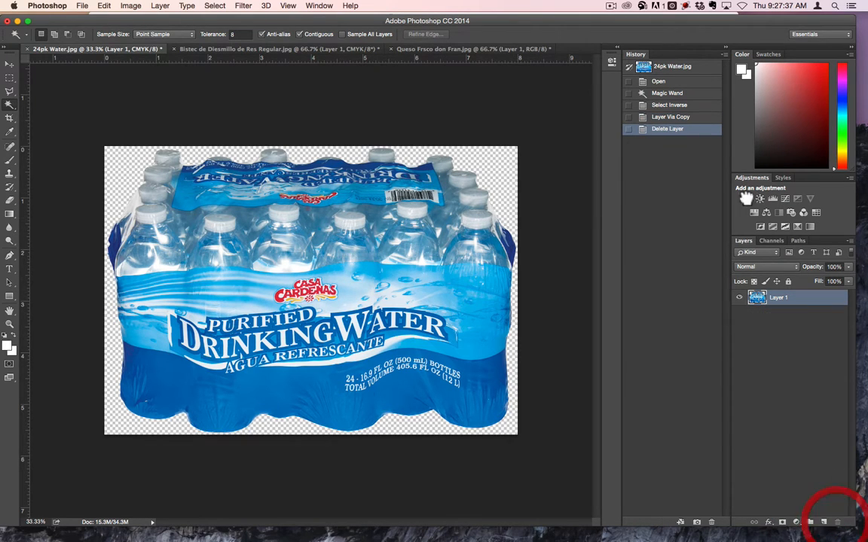
Convert the water pack image to RGB Color mode.
{"action": "left_click", "coordinate": [128, 6]}
{"action": "mouse_move", "coordinate": [136, 18]}
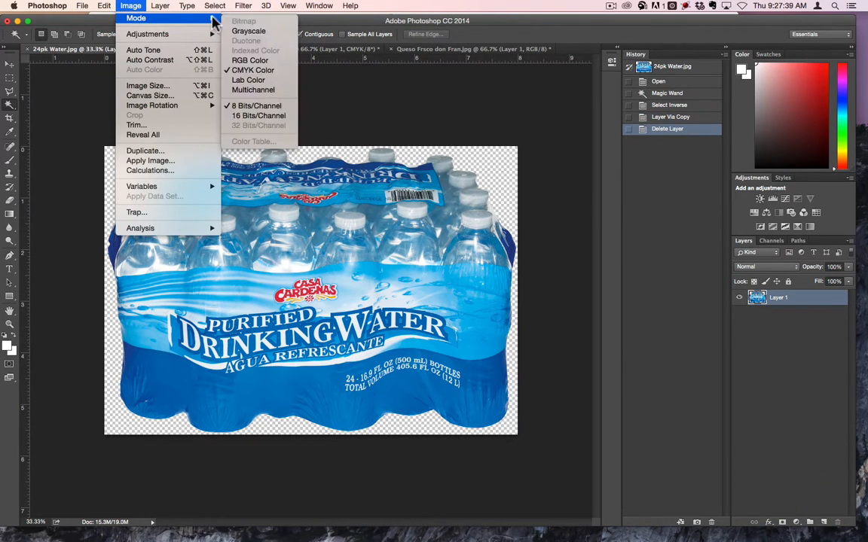
{"action": "left_click", "coordinate": [252, 62]}
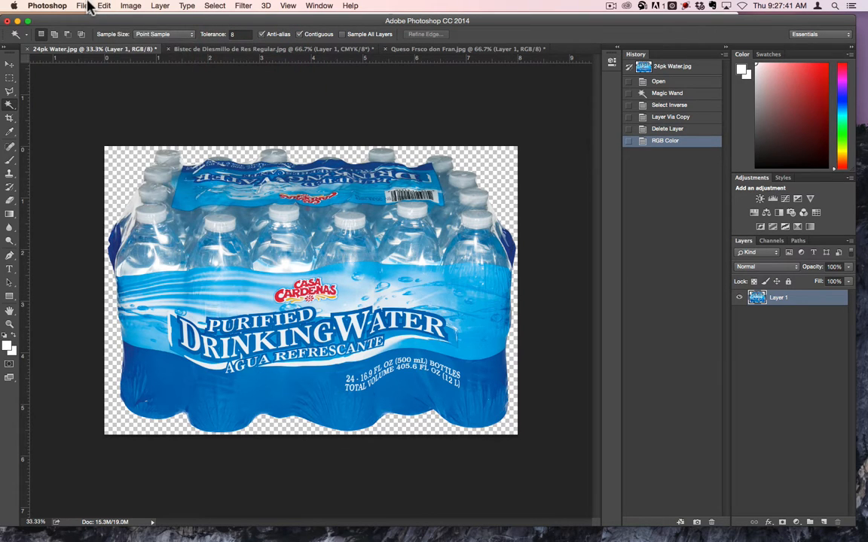
Save the cutout as 24pk Water.png in All week with None / Fast compression and no interlacing, and close the JPEG without saving.
{"action": "left_click", "coordinate": [83, 6]}
{"action": "left_click", "coordinate": [98, 112]}
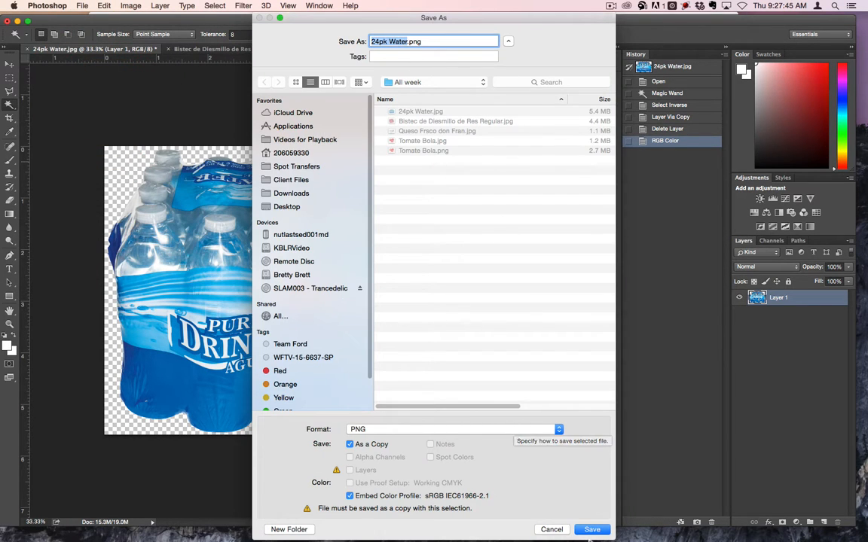
{"action": "left_click", "coordinate": [590, 528]}
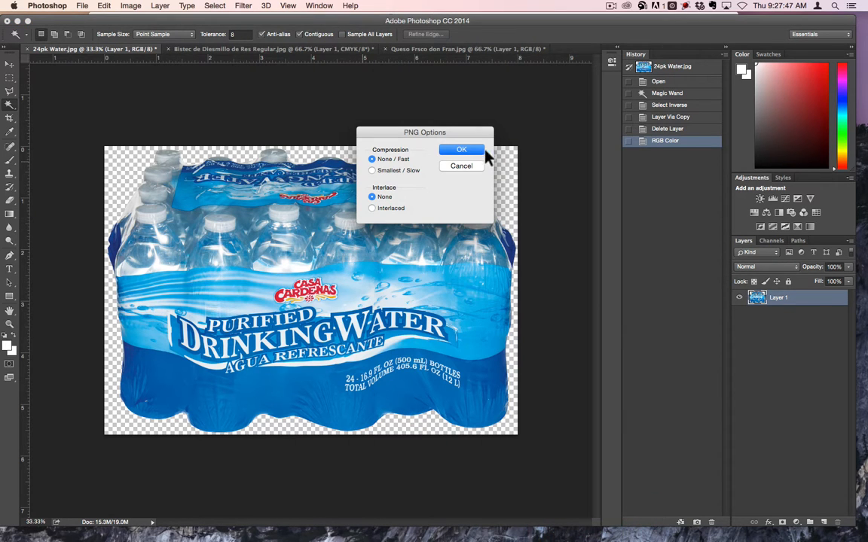
{"action": "left_click", "coordinate": [480, 150]}
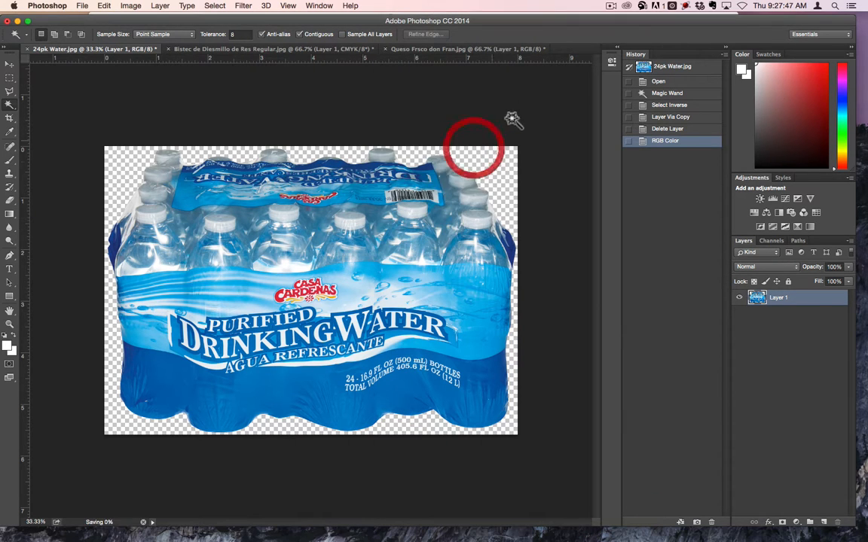
{"action": "left_click", "coordinate": [26, 49]}
{"action": "left_click", "coordinate": [382, 189]}
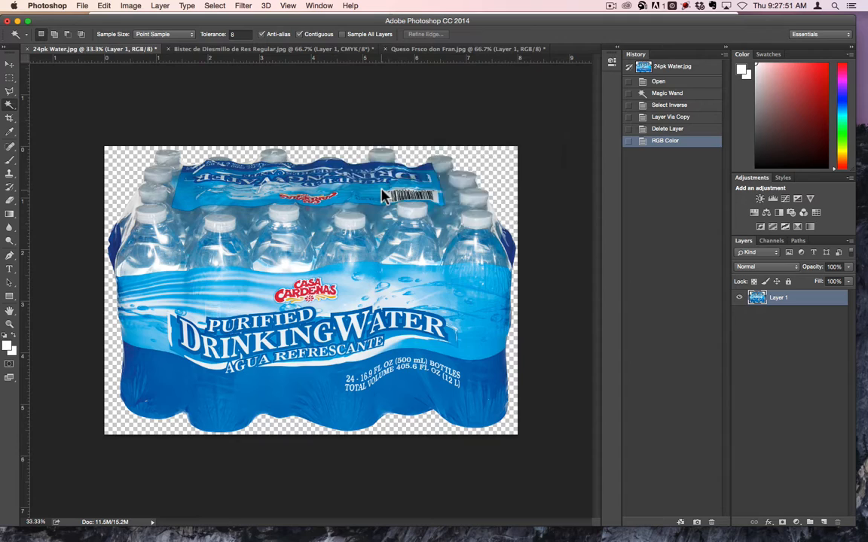
Create a new transparent 1920 × 1080 pixel RGB document at 72 pixels/inch and detach it into a floating window.
{"action": "left_click", "coordinate": [332, 50]}
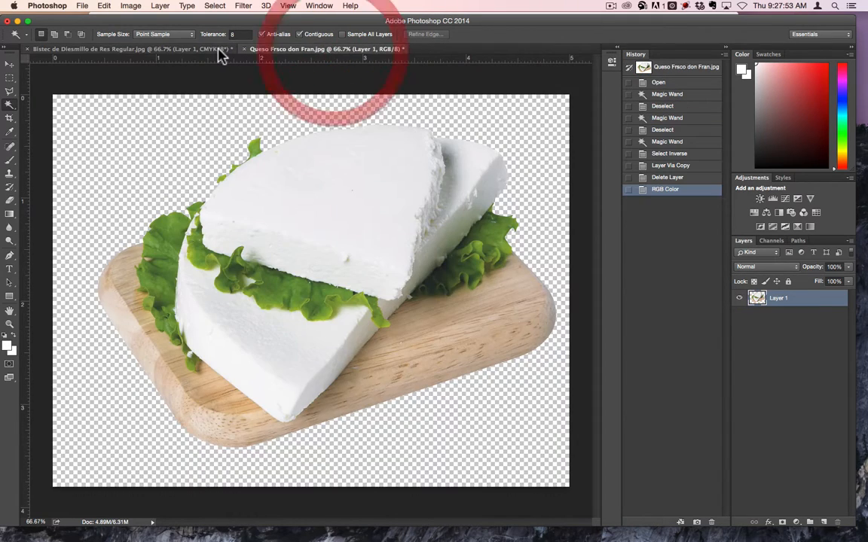
{"action": "left_click", "coordinate": [217, 50]}
{"action": "key", "text": "super+n"}
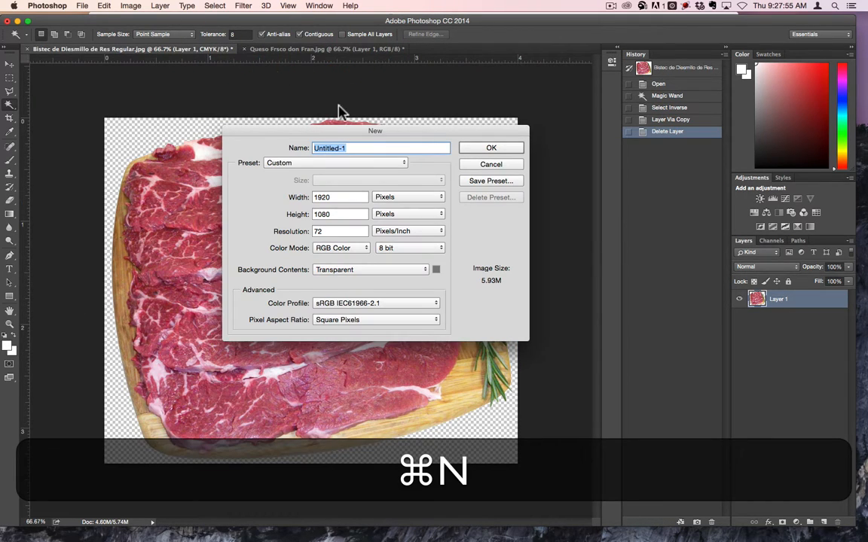
{"action": "left_click", "coordinate": [508, 148]}
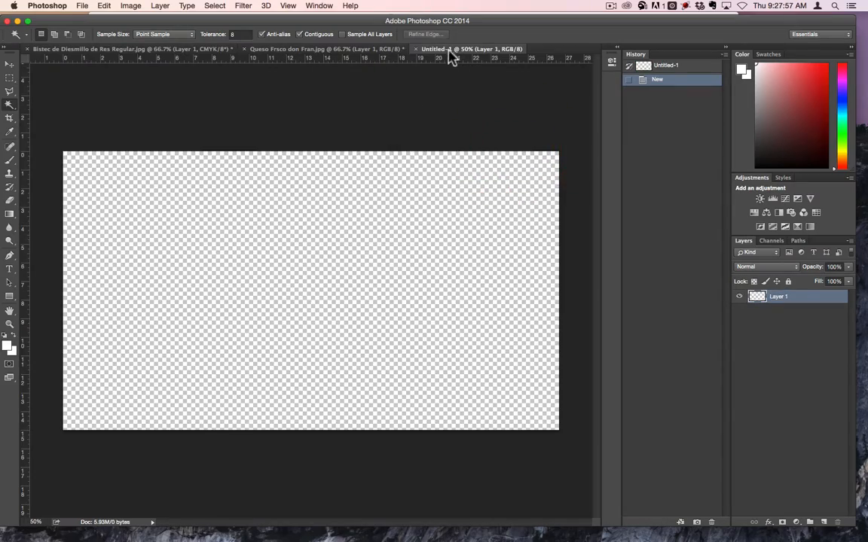
{"action": "left_click_drag", "start_coordinate": [449, 58], "coordinate": [443, 149]}
Copy the cheese layer from Queso Frsco don Fran.jpg into the new floating document, and move that document's window aside.
{"action": "left_click", "coordinate": [304, 50]}
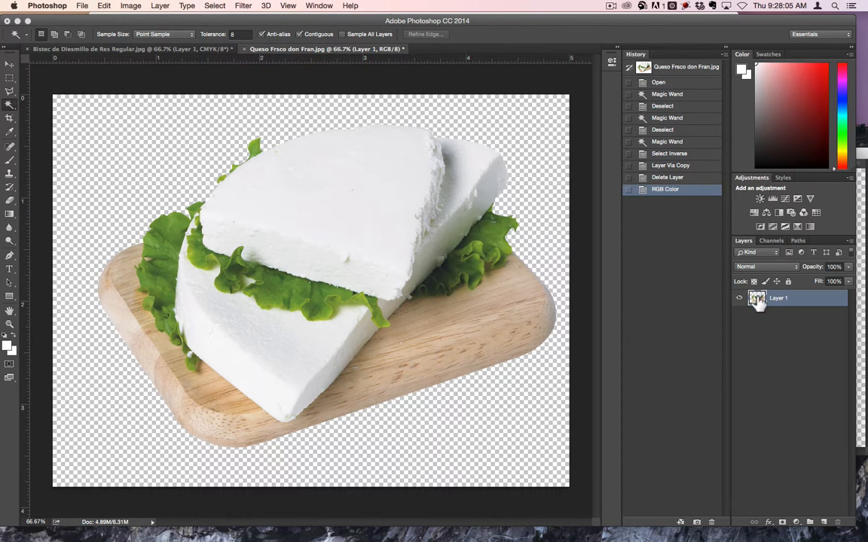
{"action": "left_click_drag", "start_coordinate": [756, 300], "coordinate": [860, 220]}
{"action": "key", "text": "shift"}
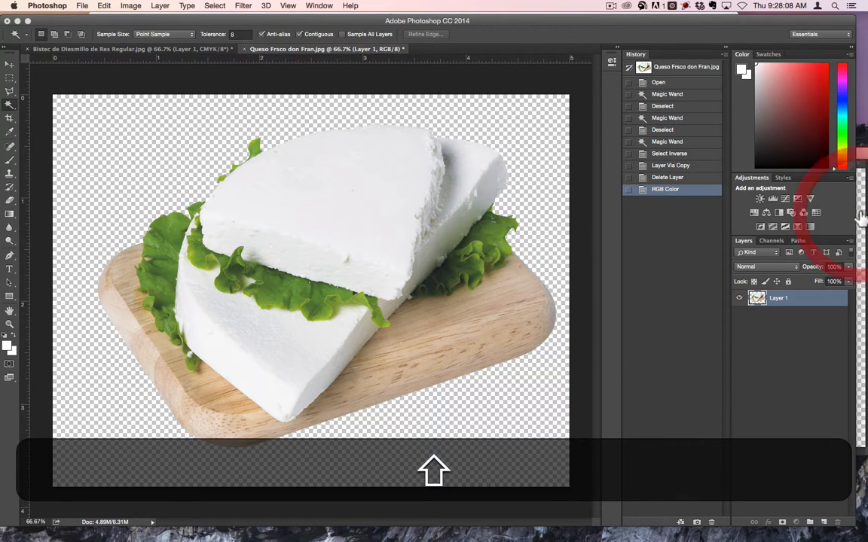
{"action": "left_click", "coordinate": [865, 157]}
{"action": "left_click_drag", "start_coordinate": [810, 155], "coordinate": [867, 117]}
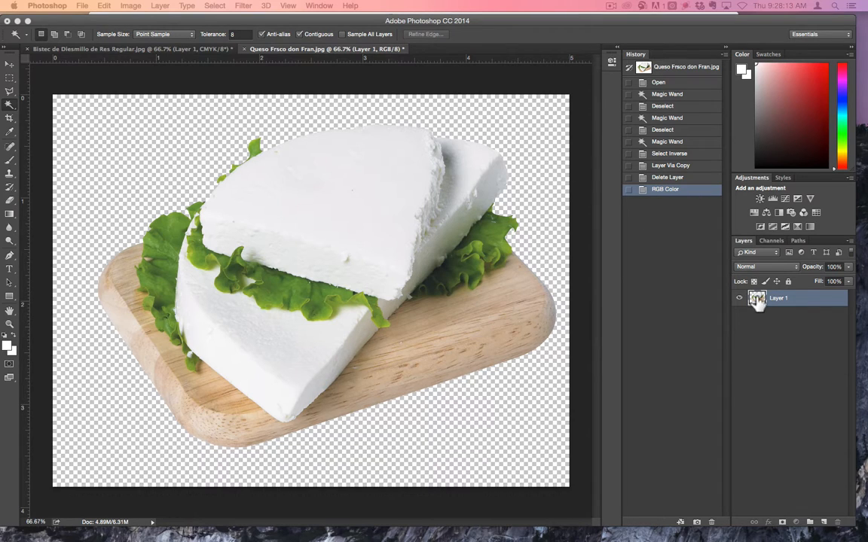
Copy the cheese cutout and the steak cutout into the new 1920 × 1080 document, and bring its floating window back into view.
{"action": "left_click_drag", "start_coordinate": [757, 300], "coordinate": [866, 245]}
{"action": "mouse_move", "coordinate": [865, 116]}
{"action": "left_mouse_down"}
{"action": "mouse_move", "coordinate": [260, 107]}
{"action": "mouse_move", "coordinate": [866, 135]}
{"action": "left_mouse_up"}
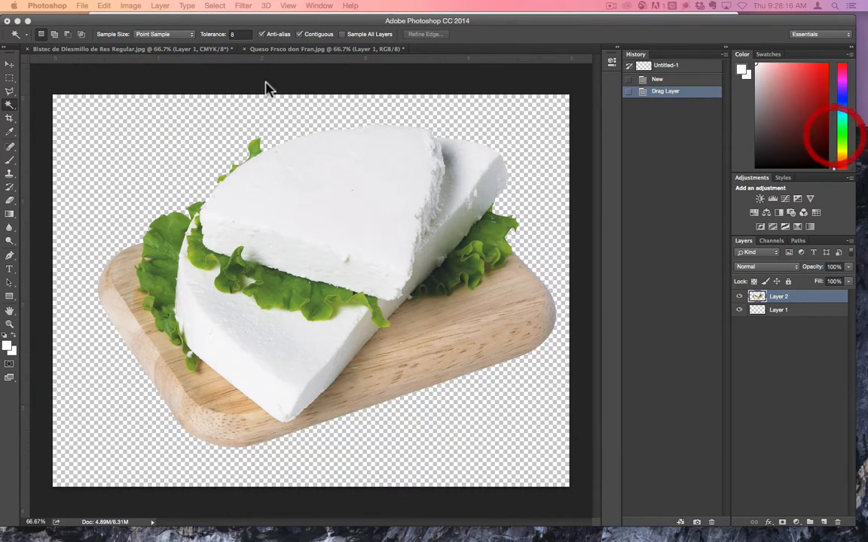
{"action": "left_click", "coordinate": [133, 50]}
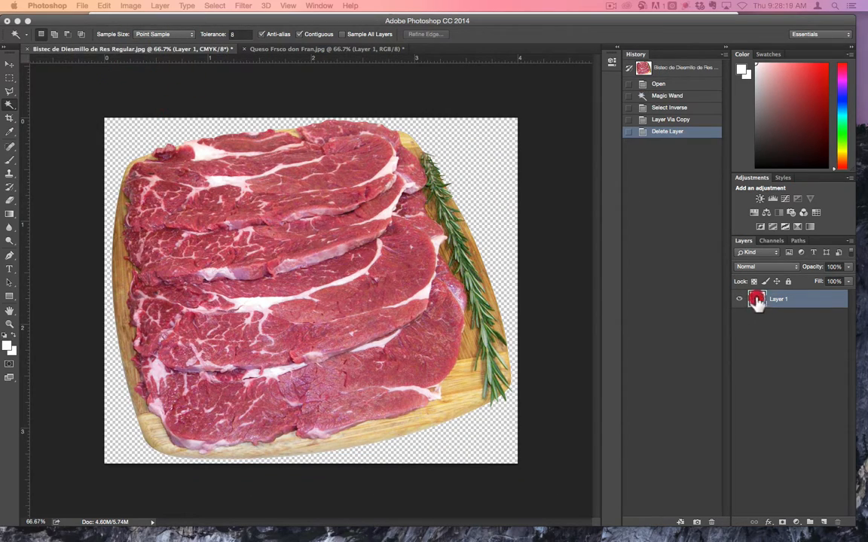
{"action": "left_click_drag", "start_coordinate": [756, 299], "coordinate": [866, 252]}
{"action": "left_click_drag", "start_coordinate": [866, 121], "coordinate": [357, 98]}
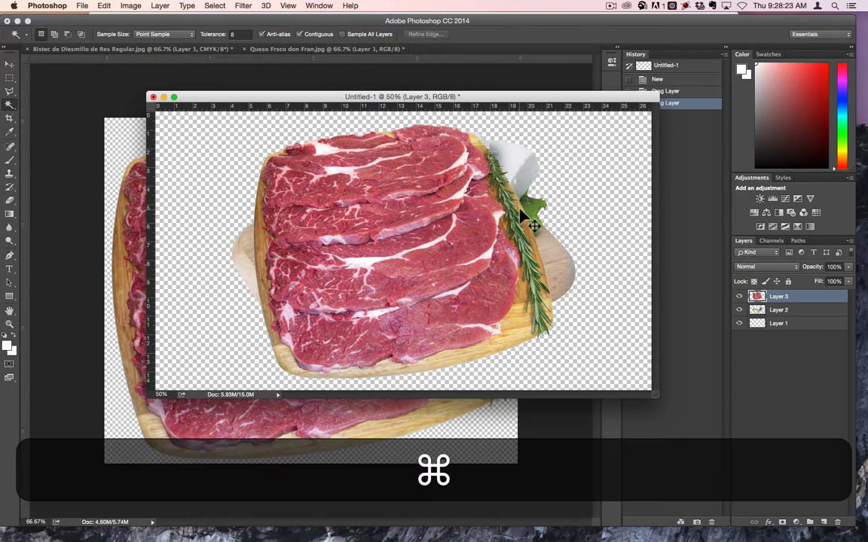
{"action": "key", "text": "super+t"}
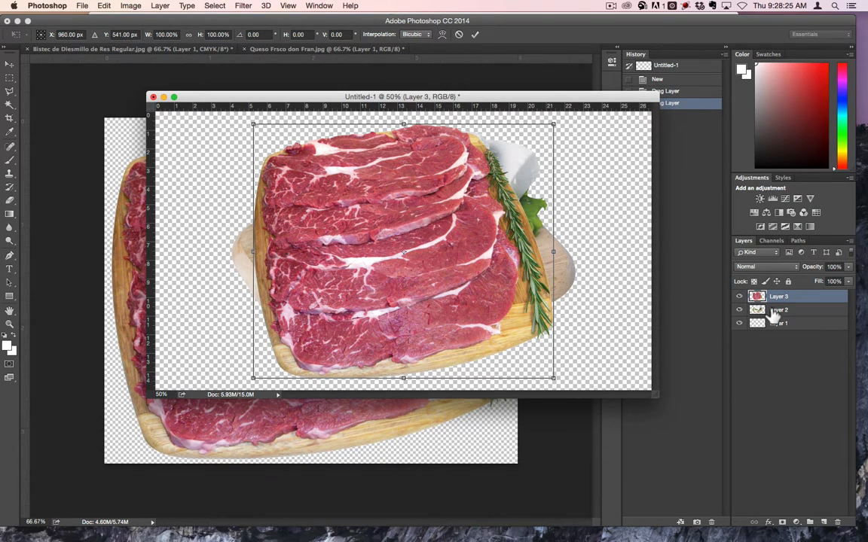
{"action": "key", "text": "super+d"}
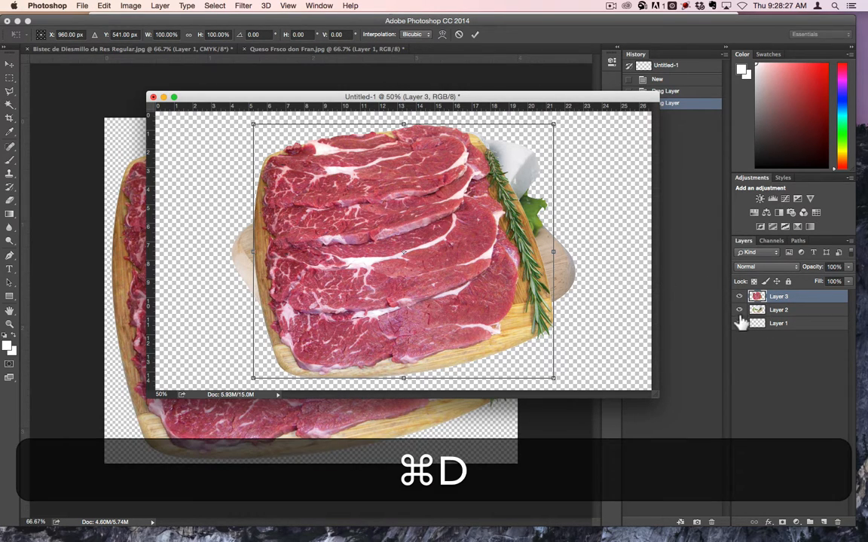
{"action": "key", "text": "Return"}
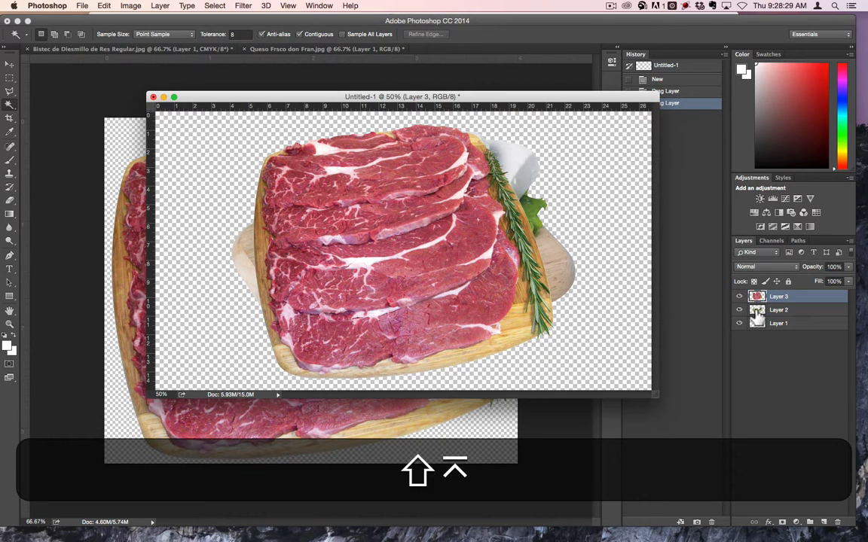
Scale the steak and cheese layers down together about their shared center, and dock the new document's window with the other open images.
{"action": "left_click", "coordinate": [757, 312], "text": "shift"}
{"action": "key", "text": "super+t"}
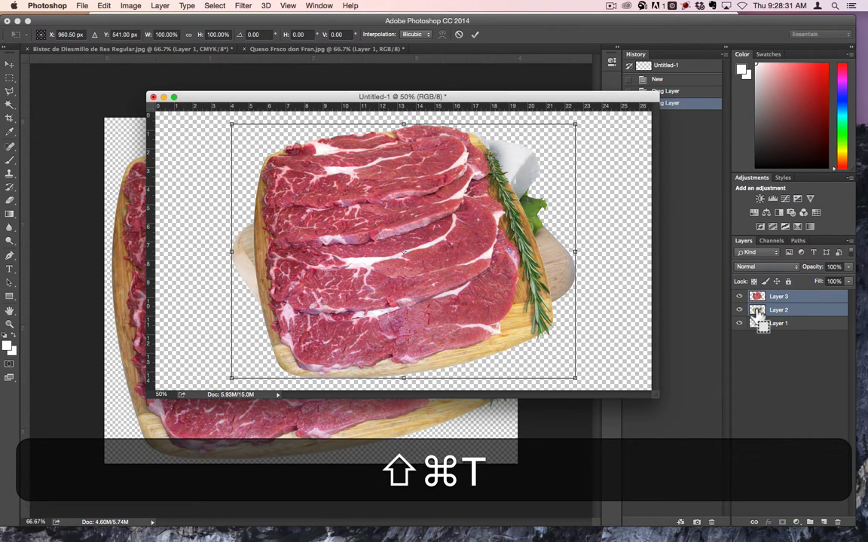
{"action": "left_click_drag", "start_coordinate": [575, 125], "coordinate": [536, 166]}
{"action": "key", "text": "Return"}
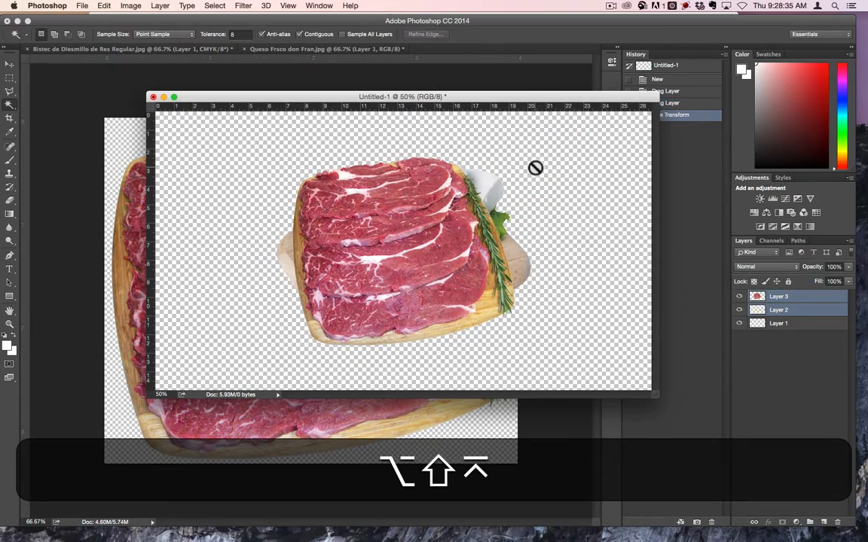
{"action": "left_click_drag", "start_coordinate": [510, 97], "coordinate": [503, 56]}
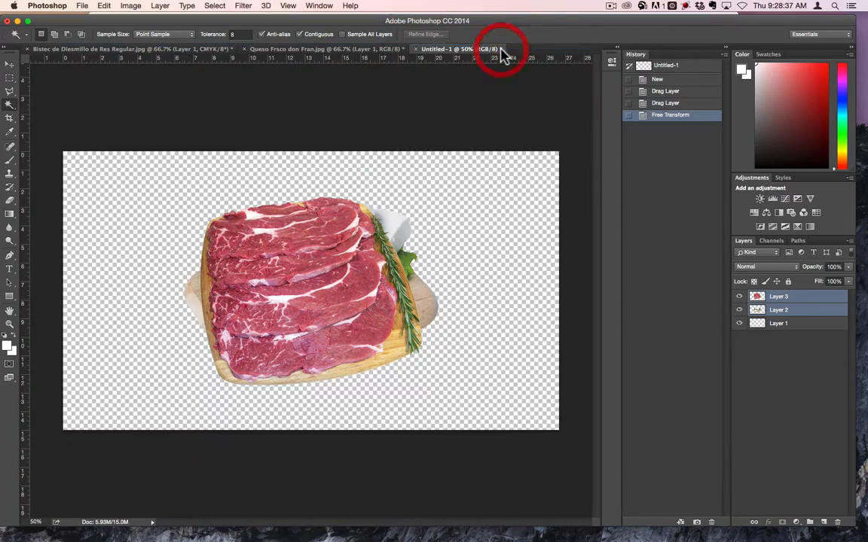
Place the steak cutout in the canvas's lower-right corner and the cheese cutout in its upper-left corner.
{"action": "left_click", "coordinate": [776, 296]}
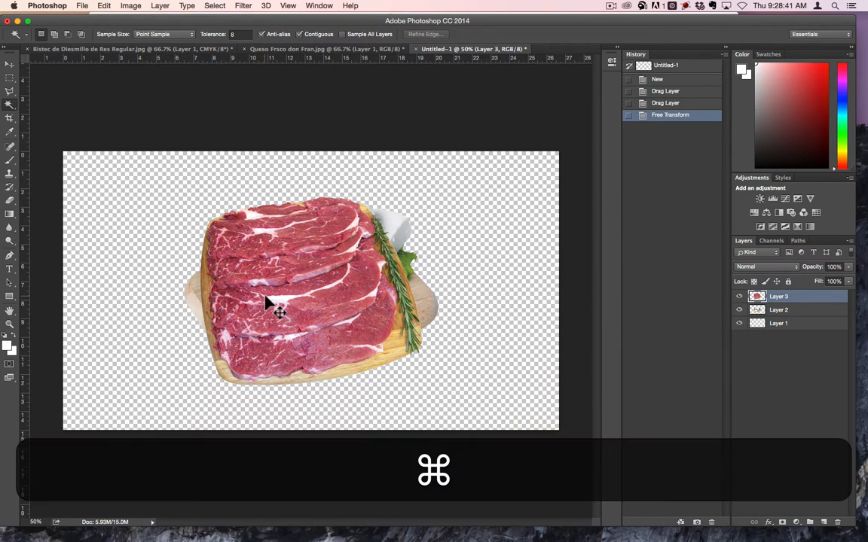
{"action": "left_click_drag", "start_coordinate": [265, 301], "coordinate": [407, 343]}
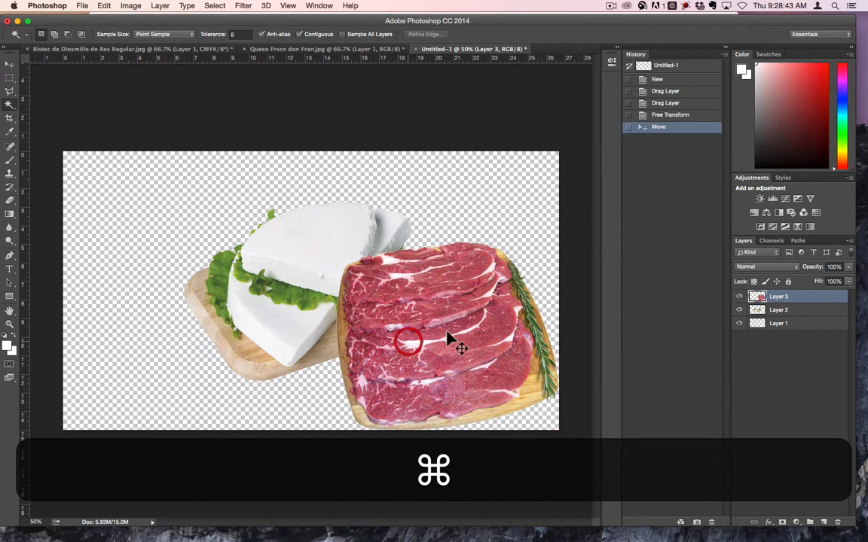
{"action": "left_click", "coordinate": [768, 309]}
{"action": "left_click_drag", "start_coordinate": [243, 271], "coordinate": [147, 250]}
Enlarge the cheese cutout to about 118% and scale the steak cutout up until it overlaps the edge of the cheese board.
{"action": "key", "text": "super+t"}
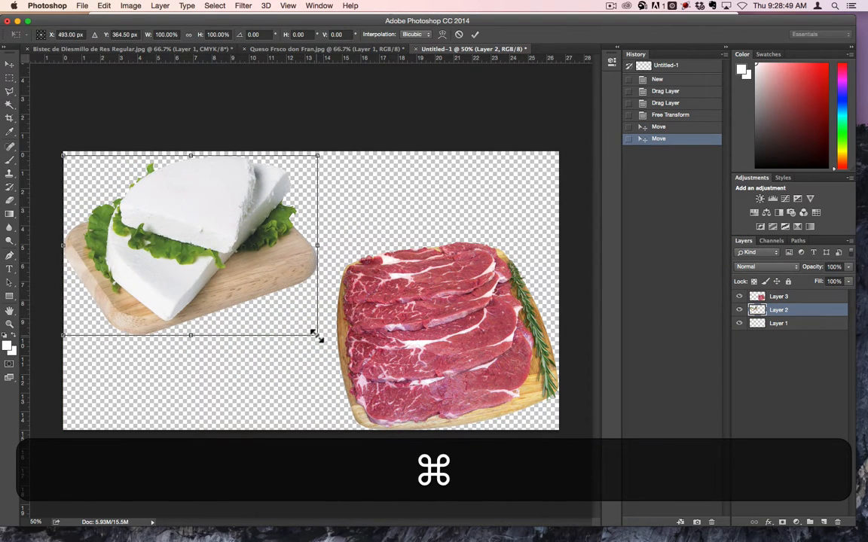
{"action": "left_click_drag", "start_coordinate": [315, 333], "coordinate": [364, 367]}
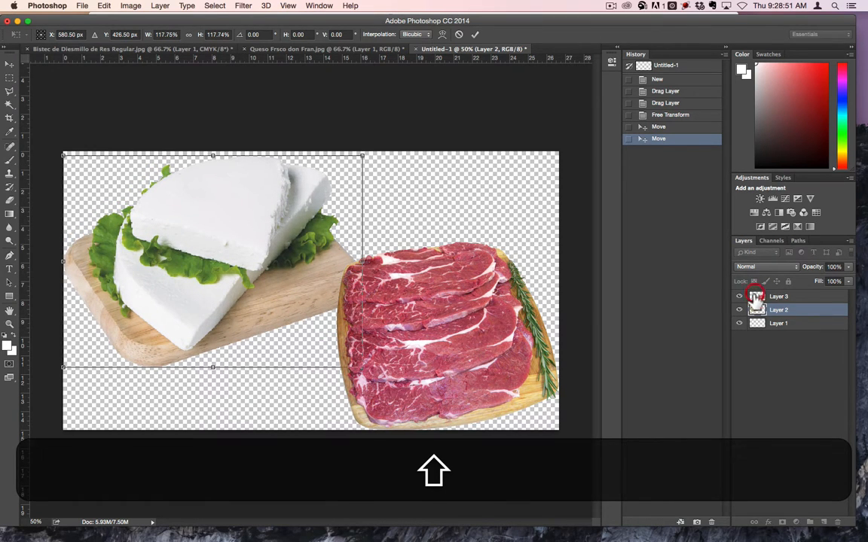
{"action": "key", "text": "Return"}
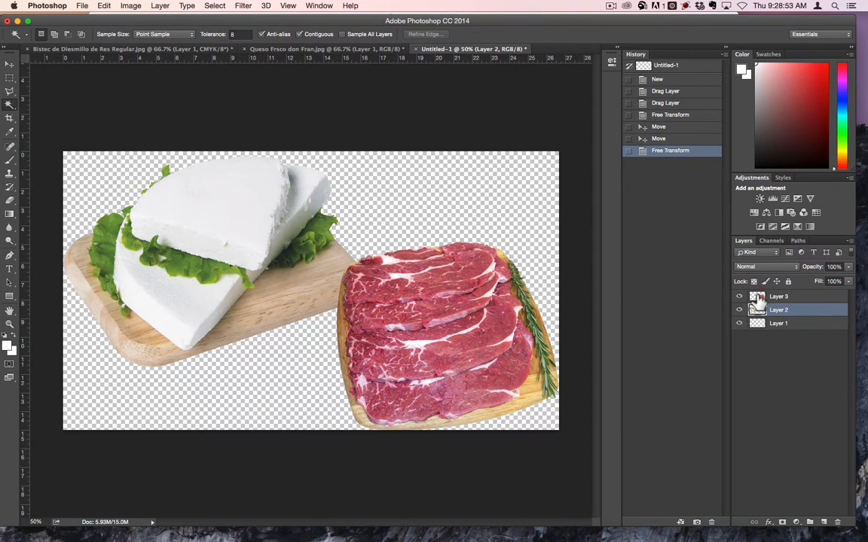
{"action": "left_click", "coordinate": [757, 296]}
{"action": "key", "text": "super+t"}
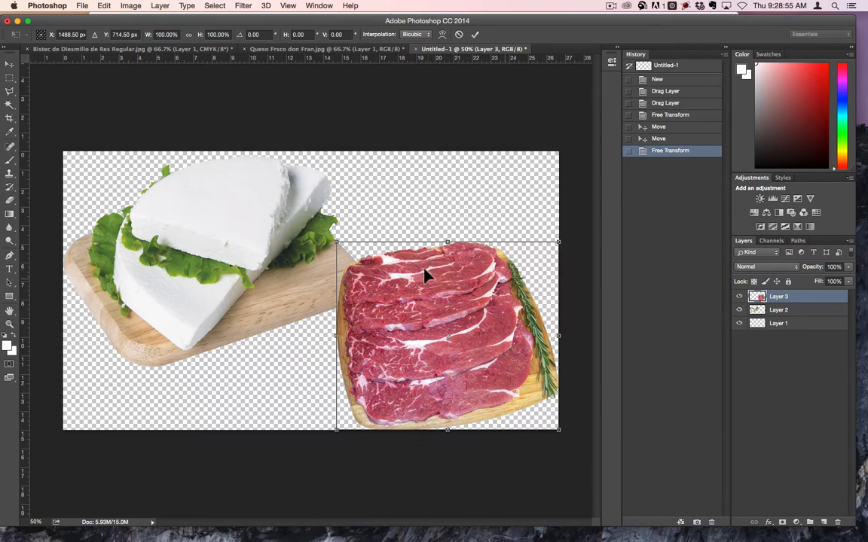
{"action": "left_click_drag", "start_coordinate": [335, 239], "coordinate": [312, 209]}
{"action": "key", "text": "Return"}
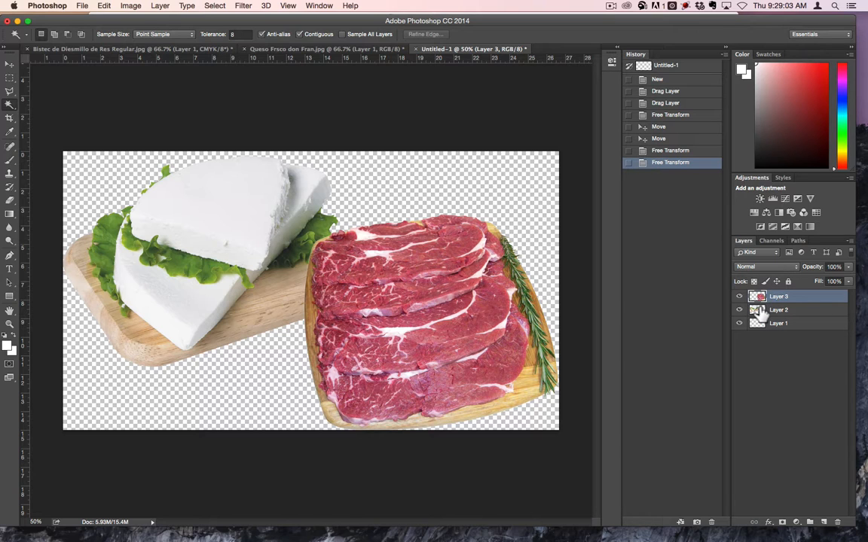
Merge the steak and cheese layers down into the empty bottom layer, and check the document's color mode.
{"action": "key", "text": "super+e"}
{"action": "key", "text": "super+e"}
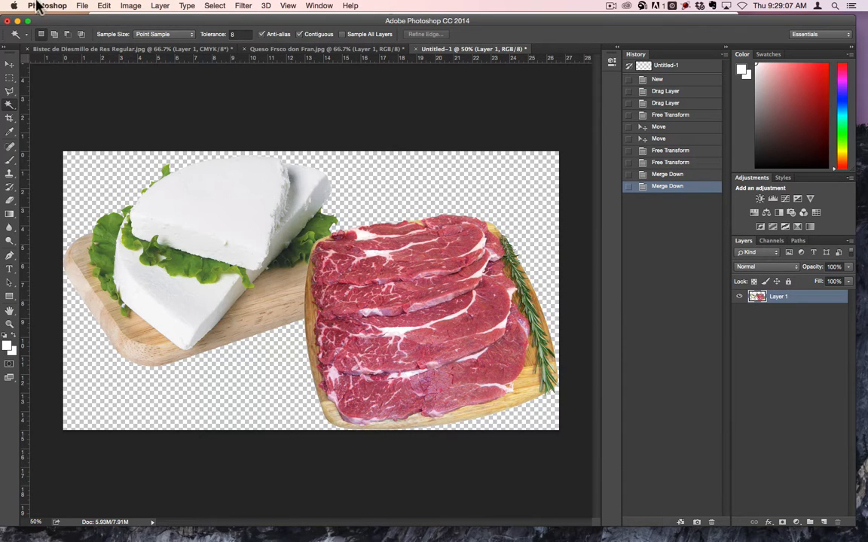
{"action": "left_click", "coordinate": [128, 6]}
{"action": "mouse_move", "coordinate": [138, 20]}
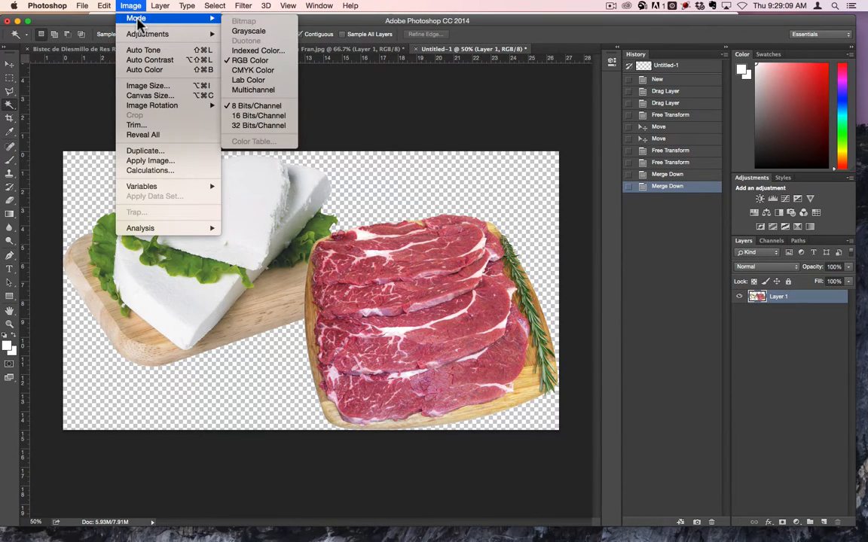
Save the composite as Meat and Cheese.png in All week, with None / Fast compression and no interlacing.
{"action": "mouse_move", "coordinate": [86, 8]}
{"action": "left_click", "coordinate": [128, 114]}
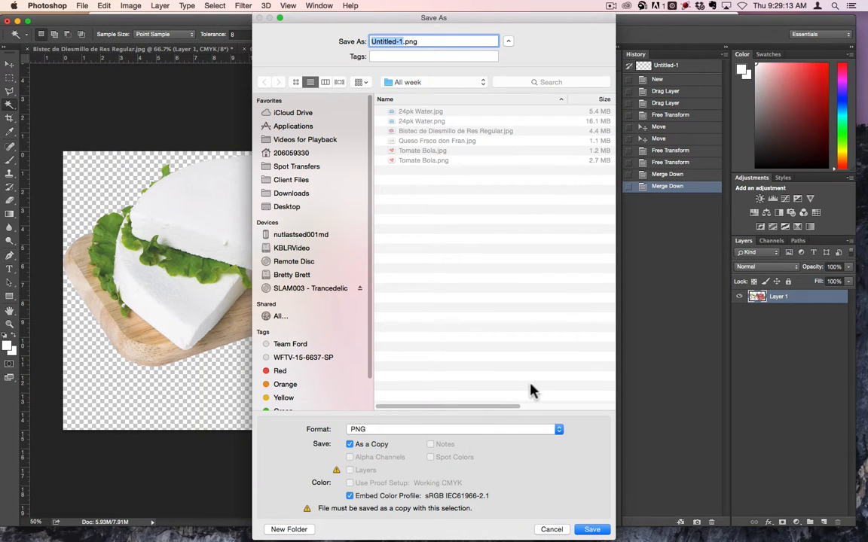
{"action": "key", "text": "shift"}
{"action": "type", "text": "Meat an"}
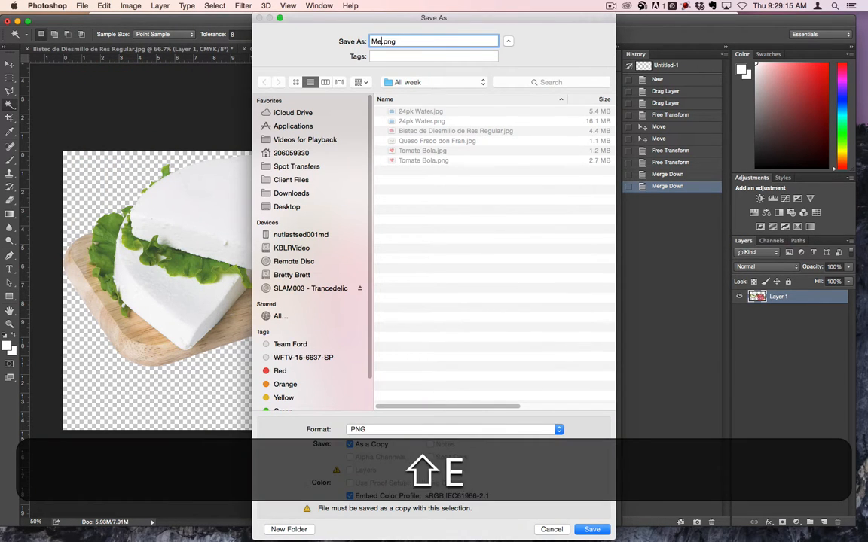
{"action": "type", "text": "d Chees"}
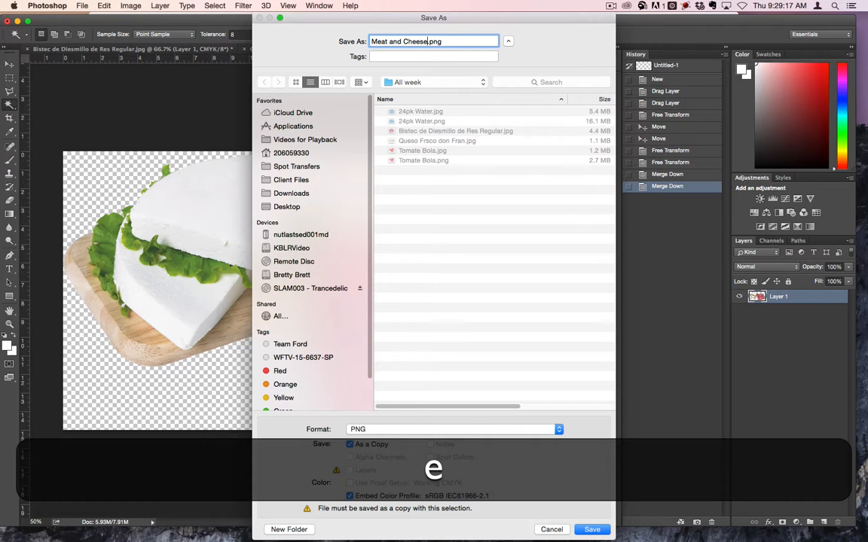
{"action": "type", "text": "e"}
{"action": "key", "text": "Return"}
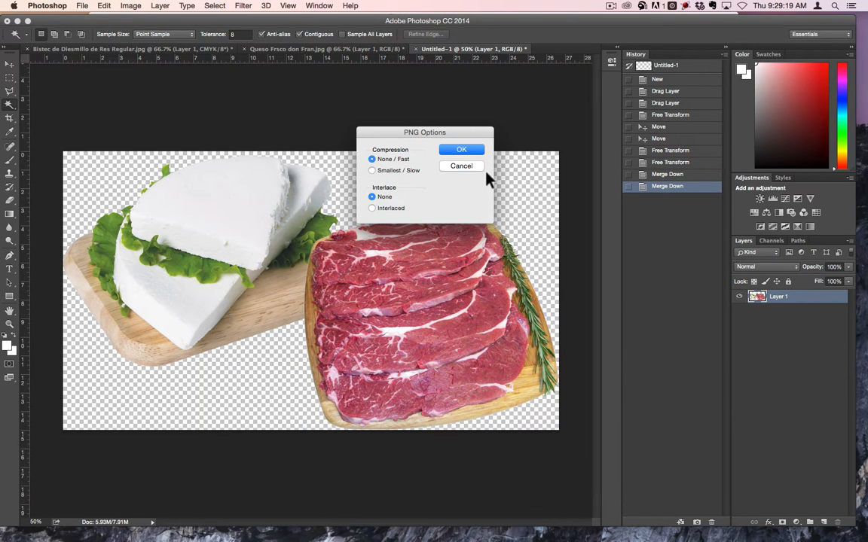
{"action": "left_click", "coordinate": [473, 151]}
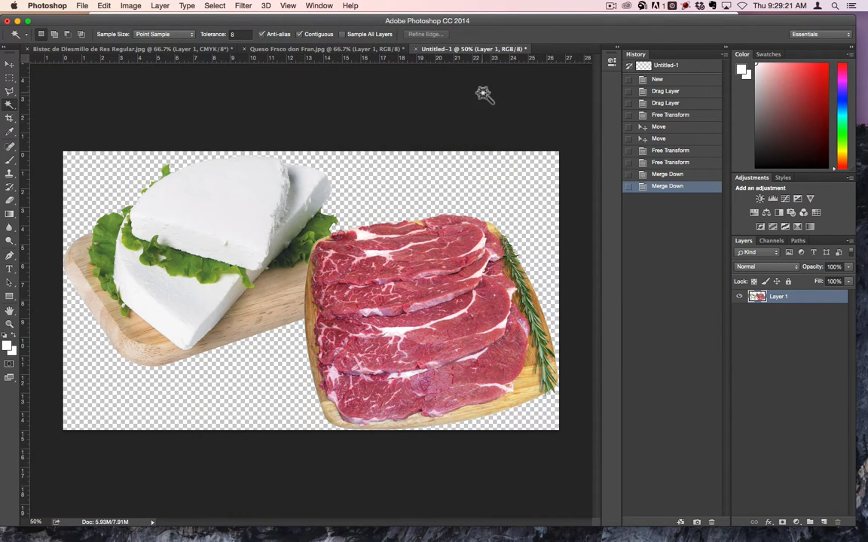
Close the composite, the steak JPEG and the cheese JPEG without saving changes.
{"action": "key", "text": "super+w"}
{"action": "left_click", "coordinate": [401, 187]}
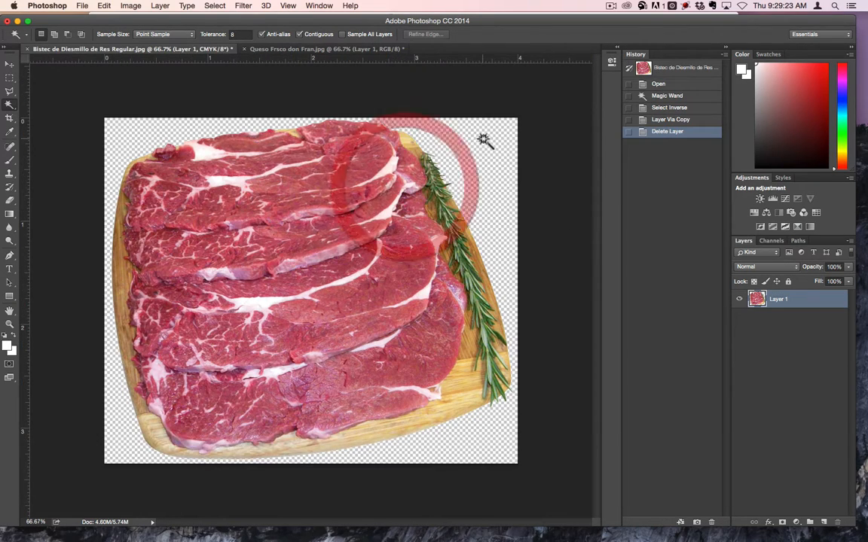
{"action": "key", "text": "super+w"}
{"action": "left_click", "coordinate": [399, 193]}
{"action": "key", "text": "super+w"}
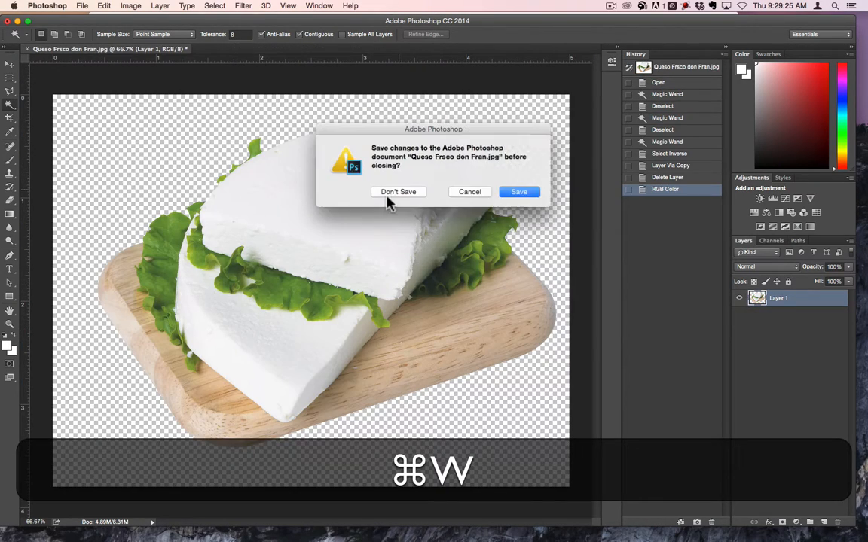
{"action": "left_click", "coordinate": [387, 196]}
Switch to Finder and delete the four original JPEGs from the All week folder, keeping the PNGs.
{"action": "key", "text": "super+Tab"}
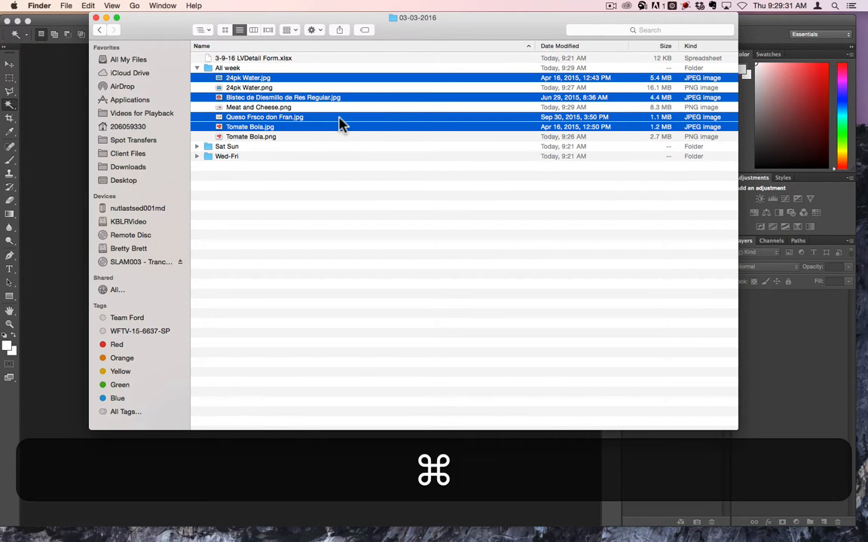
{"action": "key", "text": "super+BackSpace"}
{"action": "left_click", "coordinate": [508, 193]}
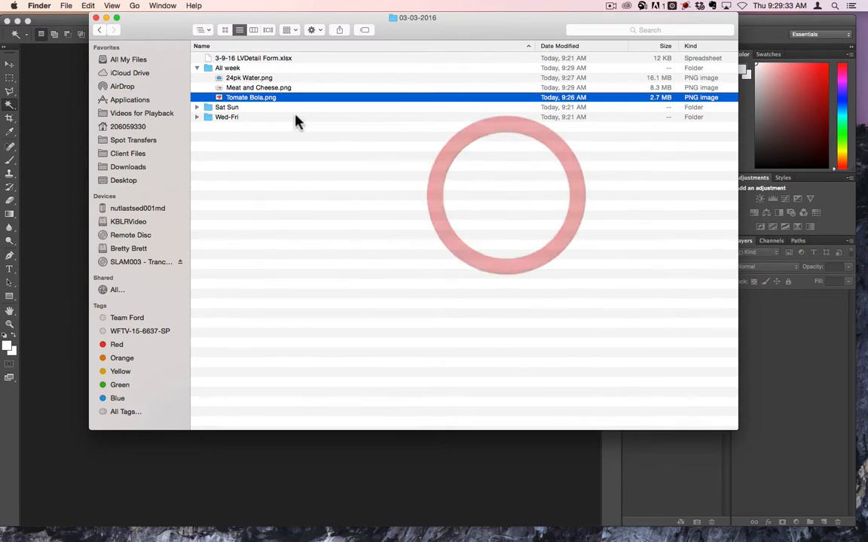
Expand the Sat Sun folder and check the weekend products in the 3-9-16 LVDetail Form spreadsheet.
{"action": "left_click", "coordinate": [197, 107]}
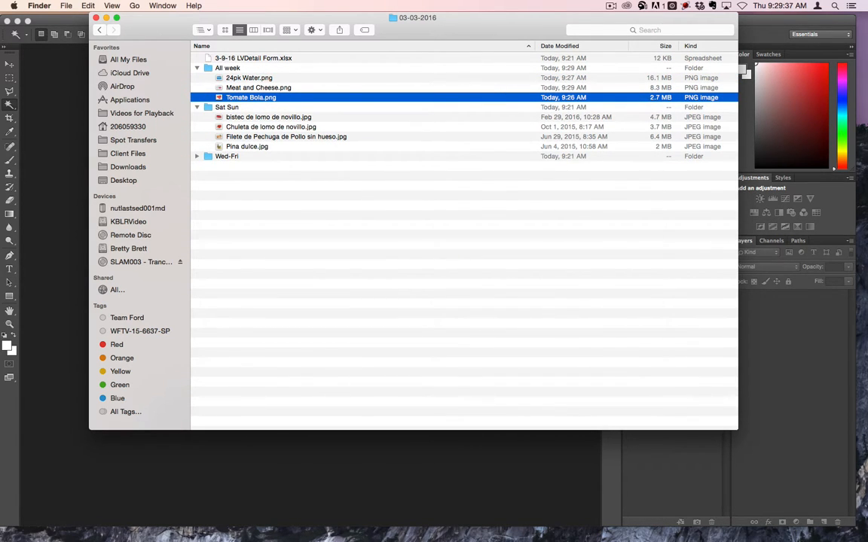
{"action": "left_click_drag", "start_coordinate": [867, 47], "coordinate": [562, 29]}
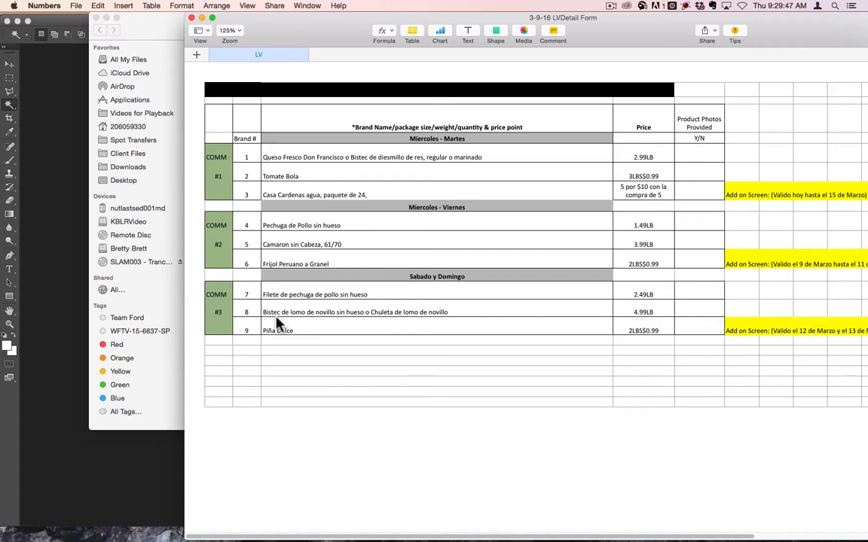
{"action": "left_click_drag", "start_coordinate": [303, 27], "coordinate": [867, 6]}
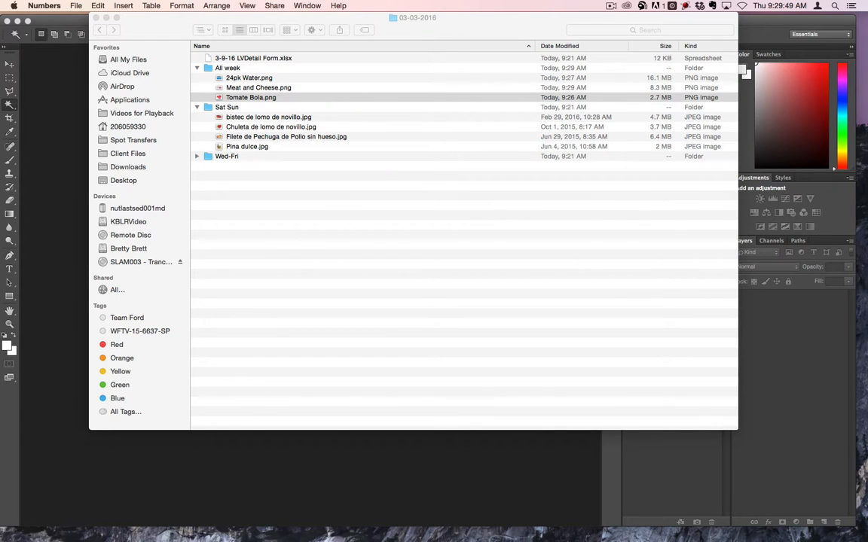
Select all four JPEG images in the Sat Sun folder.
{"action": "left_click", "coordinate": [258, 125]}
{"action": "left_click", "coordinate": [259, 127]}
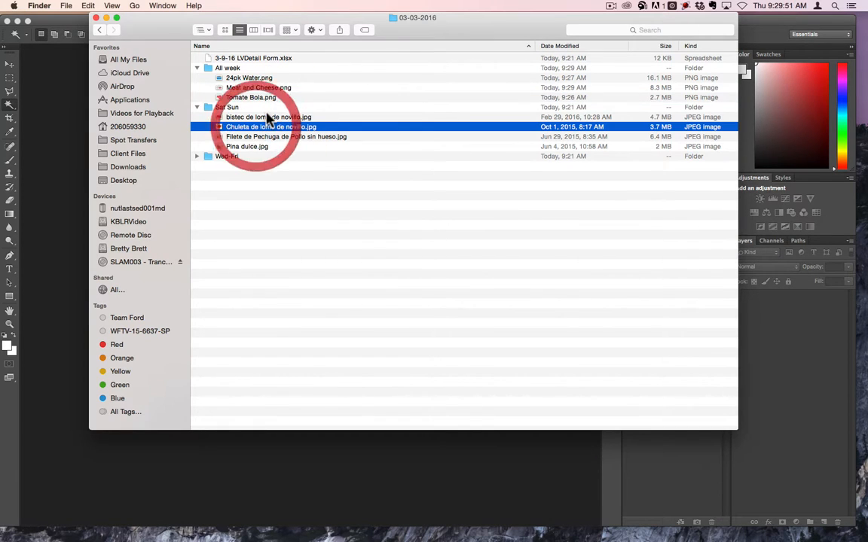
{"action": "left_click", "coordinate": [269, 118], "text": "shift"}
{"action": "left_click", "coordinate": [253, 148]}
{"action": "left_click", "coordinate": [268, 118], "text": "shift"}
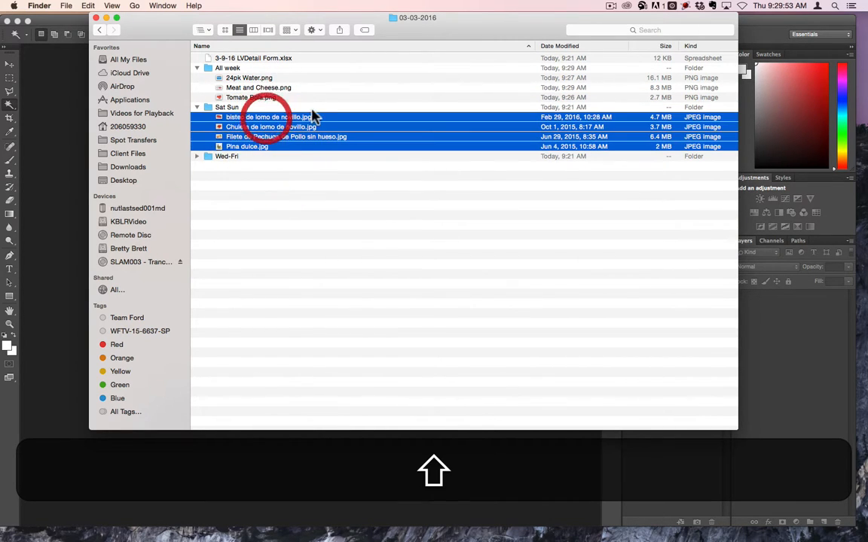
{"action": "key", "text": "super+shift+o"}
{"action": "key", "text": "super+o"}
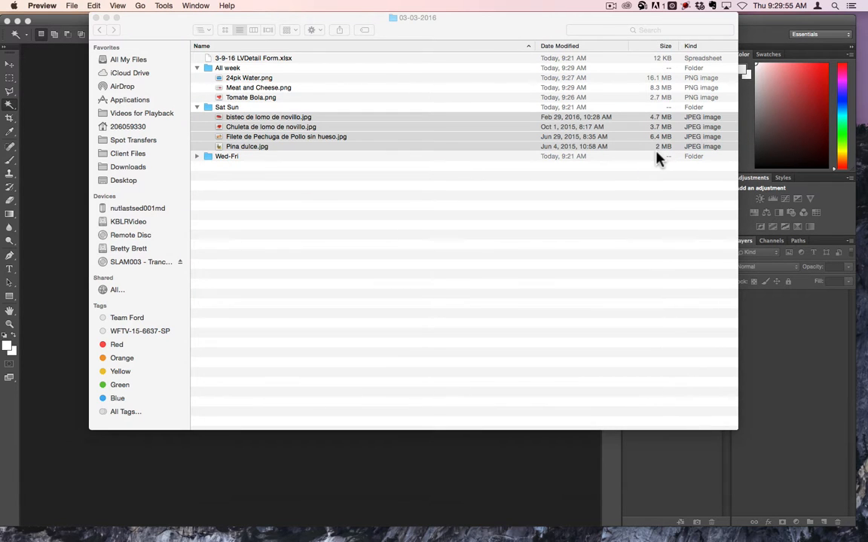
{"action": "key", "text": "super+q"}
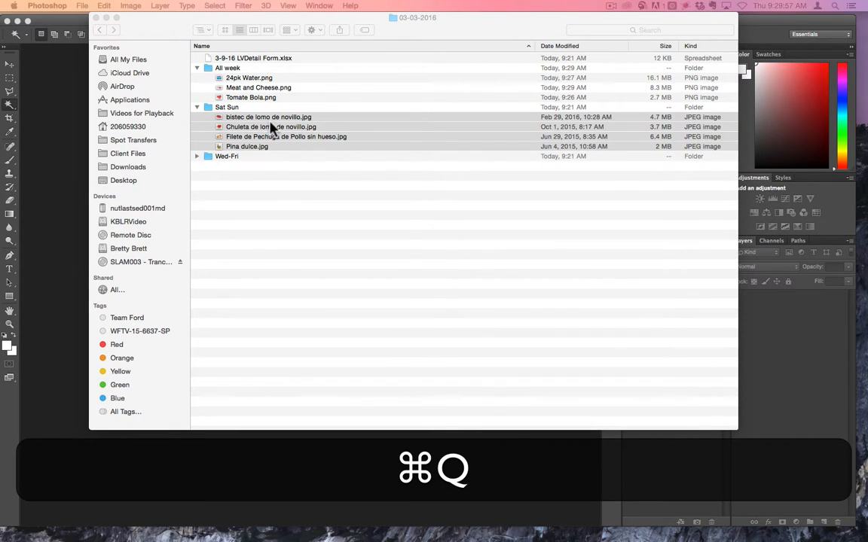
Open the four selected Sat Sun JPEGs in Adobe Photoshop CC 2014.
{"action": "right_click", "coordinate": [268, 117]}
{"action": "mouse_move", "coordinate": [287, 148]}
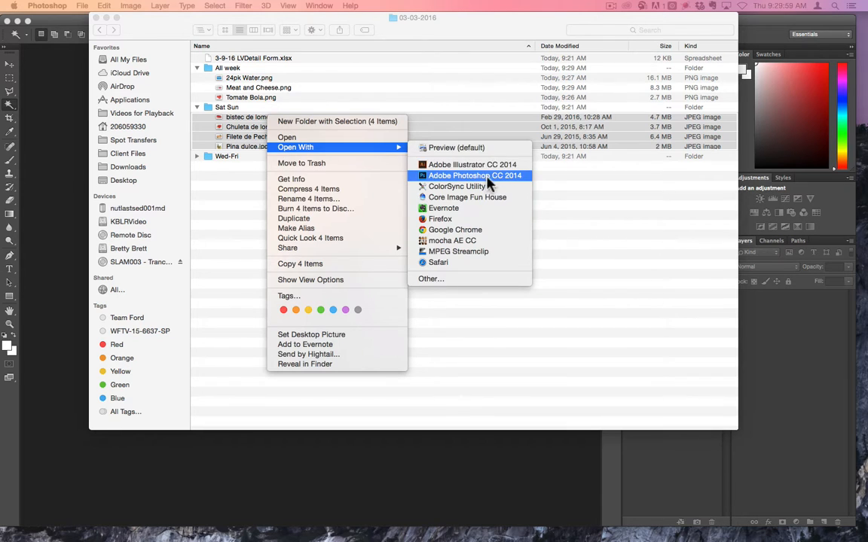
{"action": "left_click", "coordinate": [486, 176]}
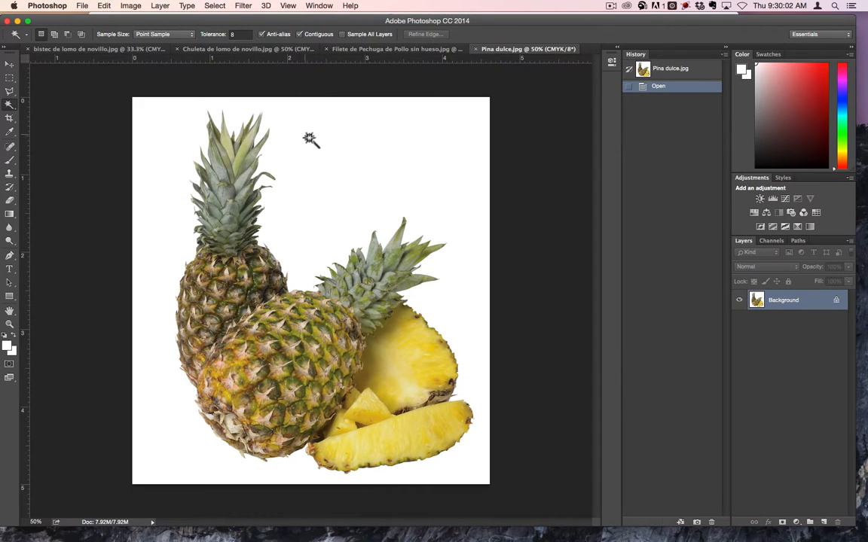
Isolate the pineapples from the white background on their own transparent layer without the Background layer, and convert the image to RGB Color.
{"action": "left_click", "coordinate": [308, 136]}
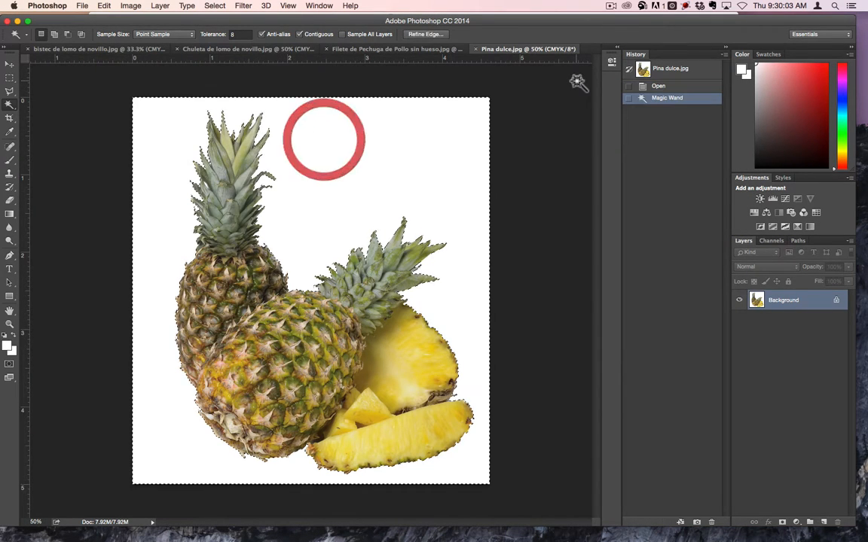
{"action": "key", "text": "shift+super+i"}
{"action": "key", "text": "super+j"}
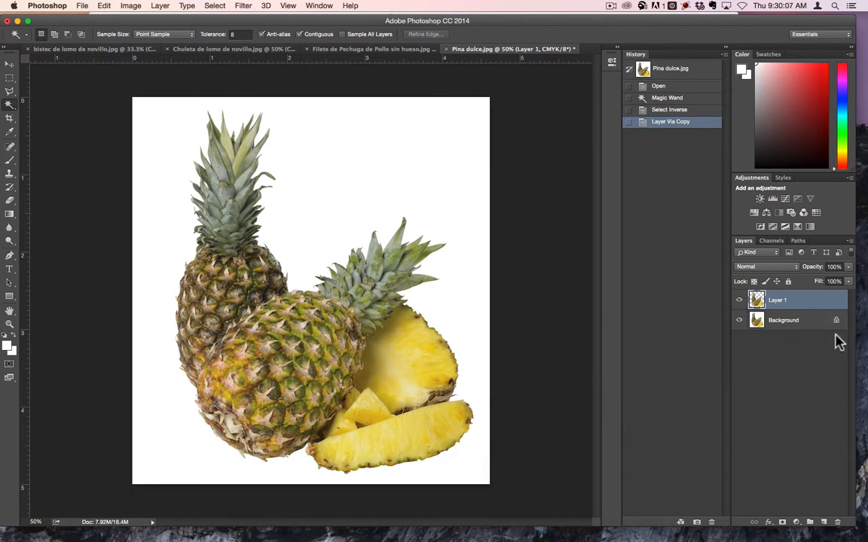
{"action": "left_click_drag", "start_coordinate": [784, 320], "coordinate": [837, 522]}
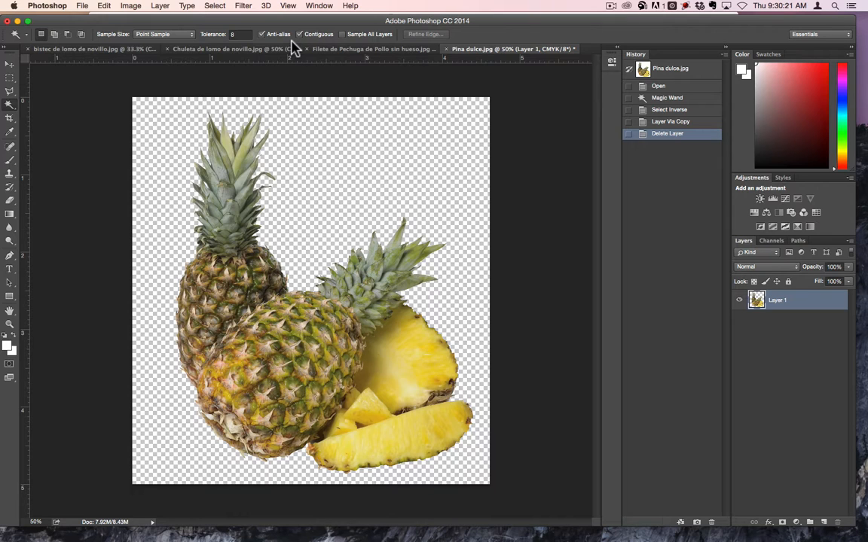
{"action": "left_click", "coordinate": [129, 6]}
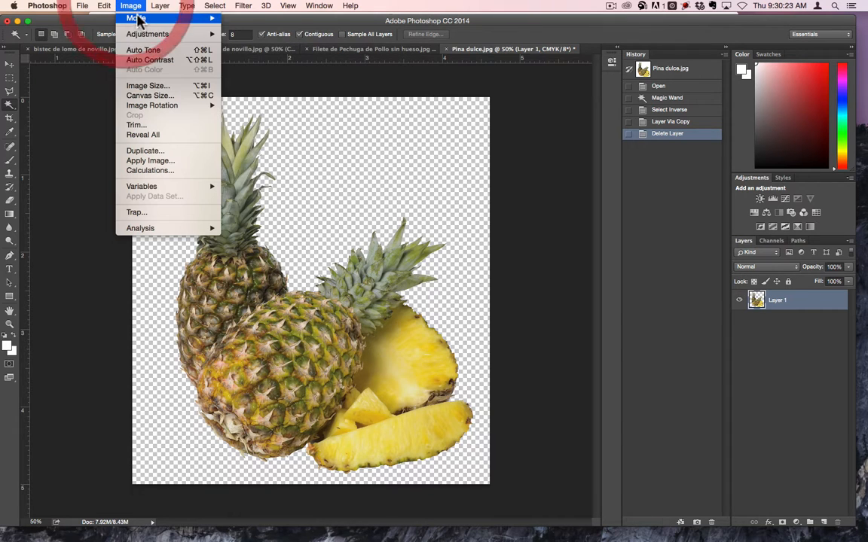
{"action": "mouse_move", "coordinate": [174, 20]}
{"action": "left_click", "coordinate": [249, 60]}
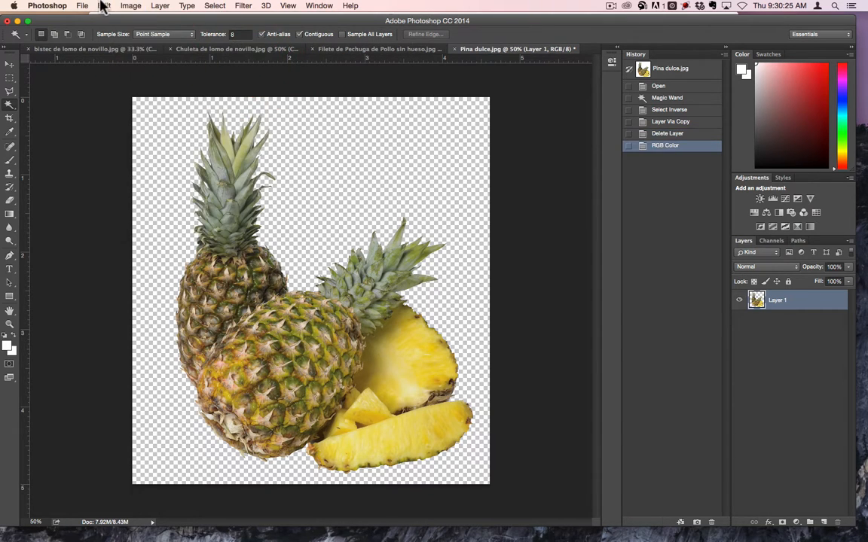
Save a copy as Pina dulce.png in the Sat Sun folder with None / Fast compression, and close the pineapple JPEG without saving changes.
{"action": "key", "text": "shift+super+s"}
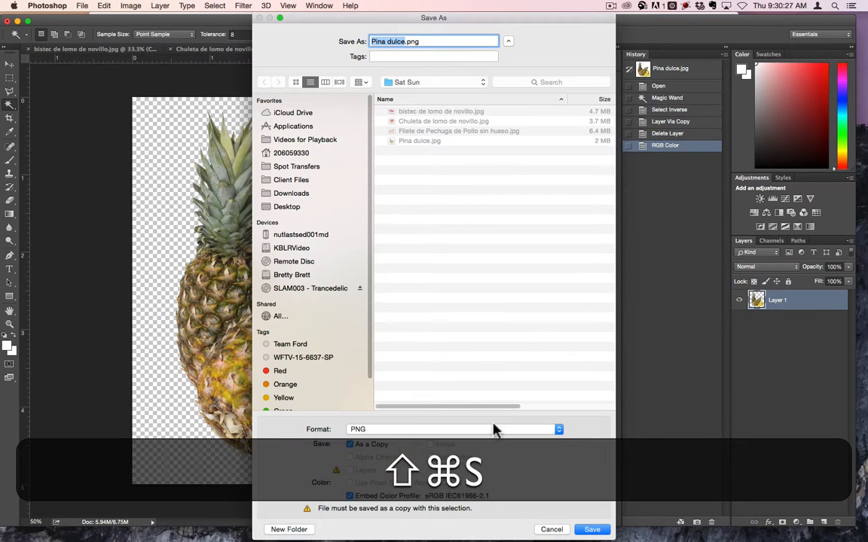
{"action": "left_click", "coordinate": [445, 435]}
{"action": "left_click", "coordinate": [443, 432]}
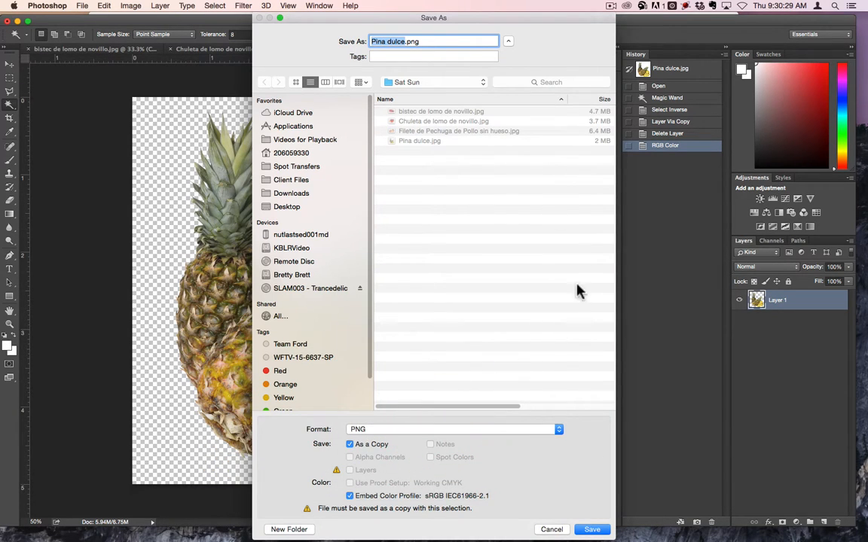
{"action": "left_click", "coordinate": [593, 530]}
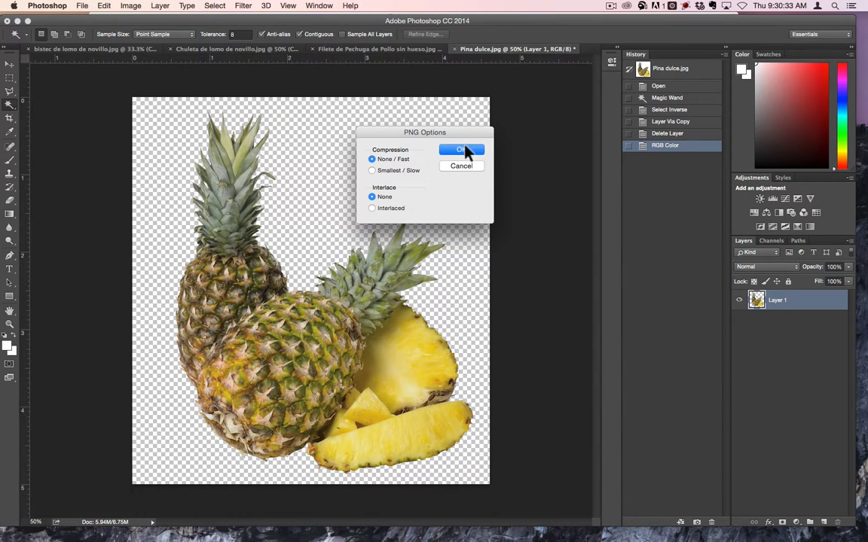
{"action": "left_click", "coordinate": [464, 150]}
{"action": "key", "text": "super+w"}
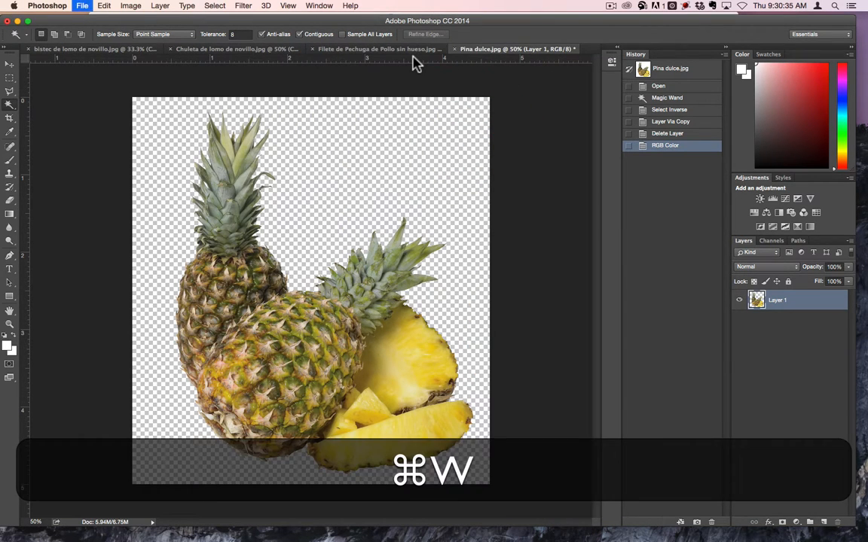
{"action": "left_click", "coordinate": [398, 189]}
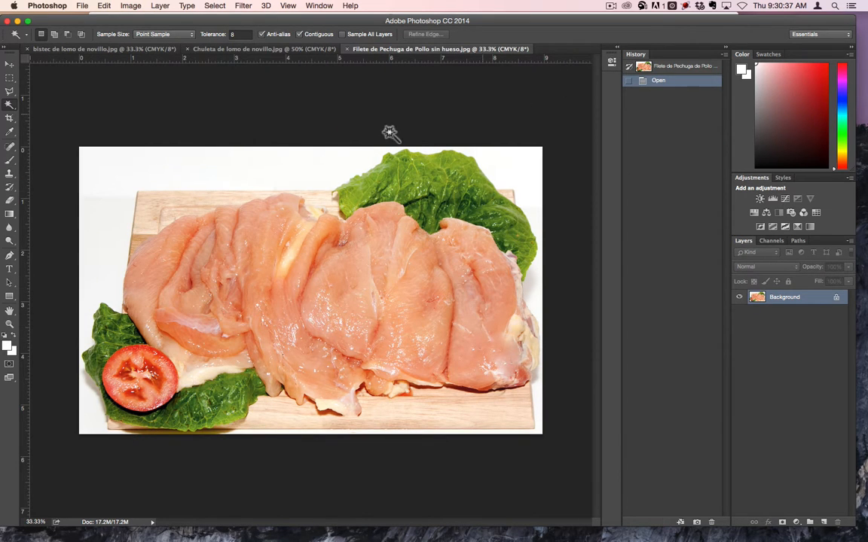
Try to select the white background around the chicken with the Magic Wand at tolerance 8, adding the areas beside the lettuce.
{"action": "left_click", "coordinate": [269, 157]}
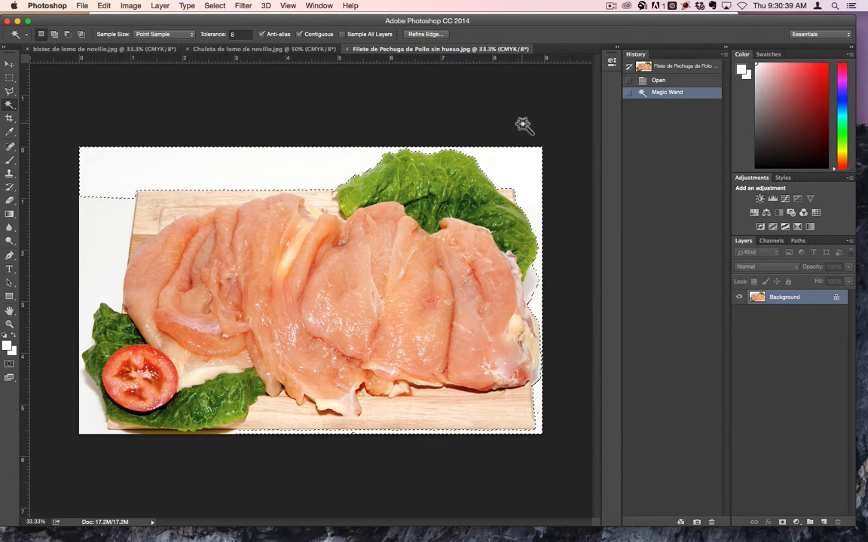
{"action": "left_click", "coordinate": [101, 228], "text": "shift"}
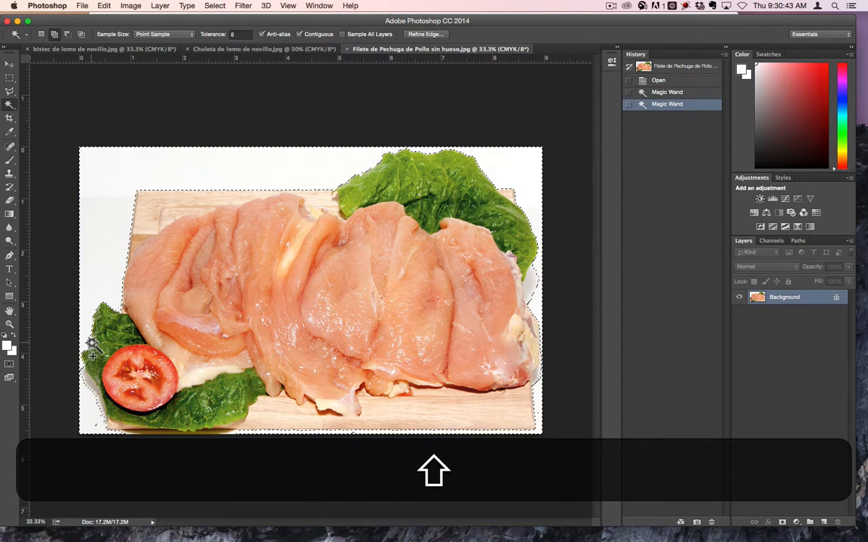
{"action": "left_click", "coordinate": [97, 374], "text": "shift"}
{"action": "left_click", "coordinate": [88, 384], "text": "shift"}
{"action": "left_click", "coordinate": [89, 382], "text": "shift"}
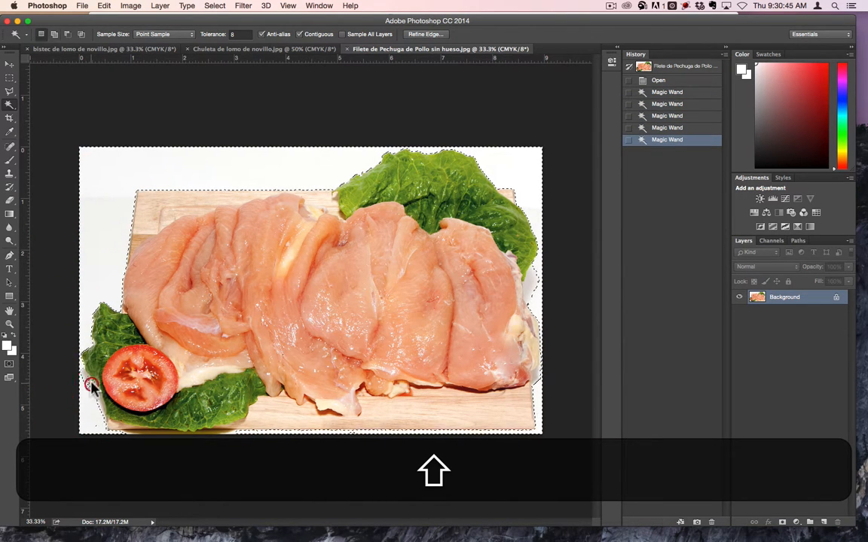
{"action": "left_click", "coordinate": [88, 380], "text": "shift"}
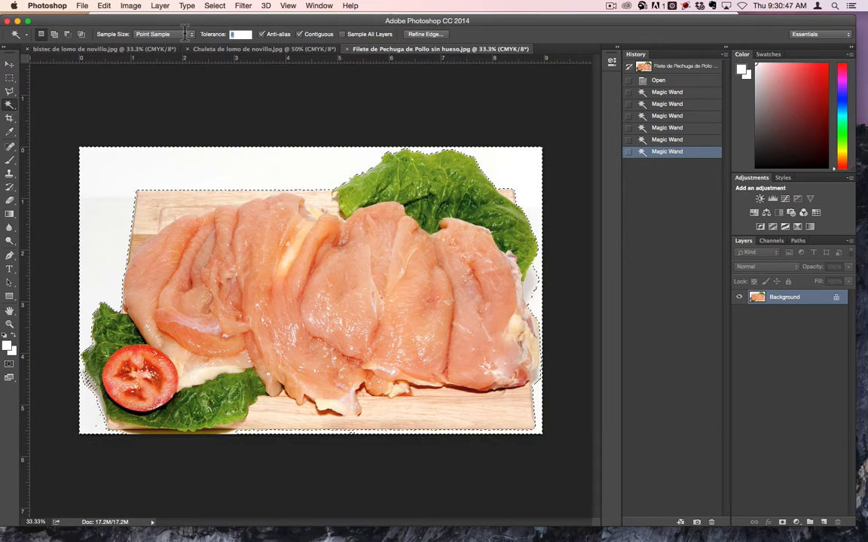
Set the Magic Wand tolerance to 32, clear the selection, and reselect the white background including the shadow beside the tomato and lettuce.
{"action": "key", "text": "Return"}
{"action": "key", "text": "cmd+d"}
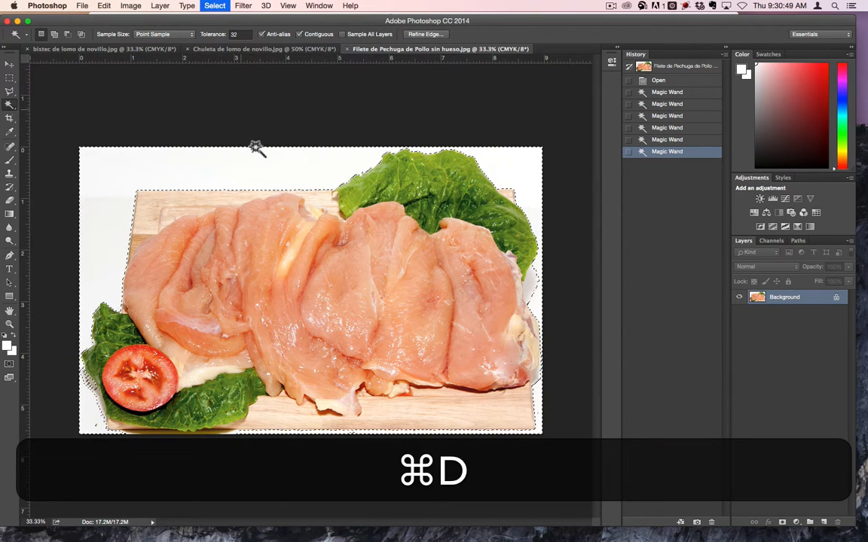
{"action": "left_click", "coordinate": [357, 190]}
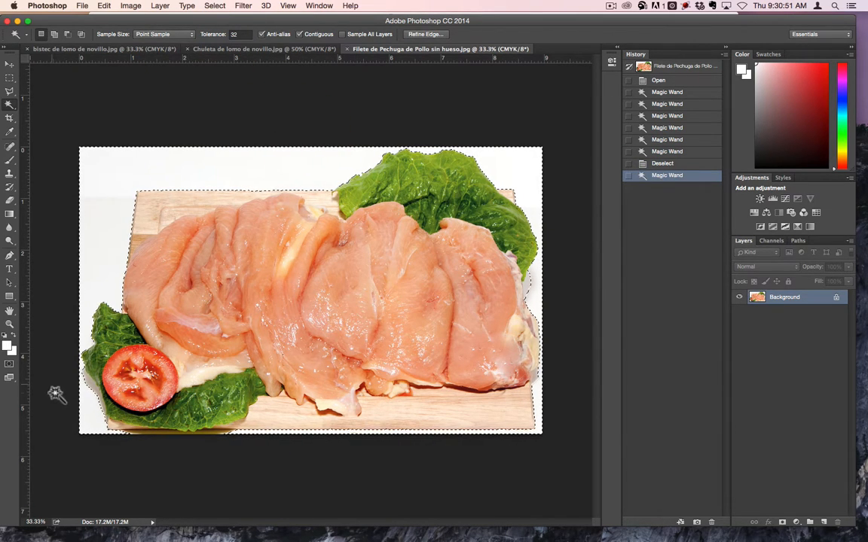
{"action": "left_click", "coordinate": [91, 389], "text": "shift"}
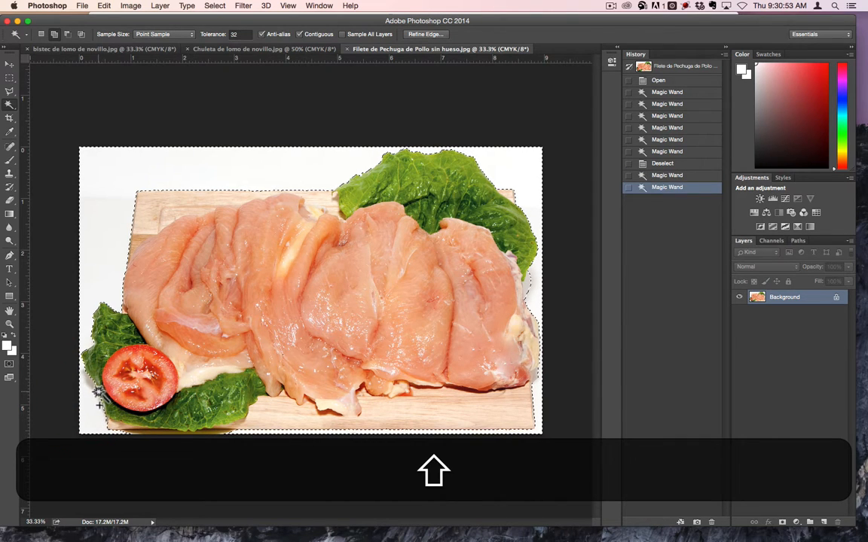
{"action": "left_click", "coordinate": [96, 392], "text": "shift"}
Add the dark shadow areas along the cutting board's lower edge to the background selection with the Magic Wand.
{"action": "left_click", "coordinate": [133, 435], "text": "shift"}
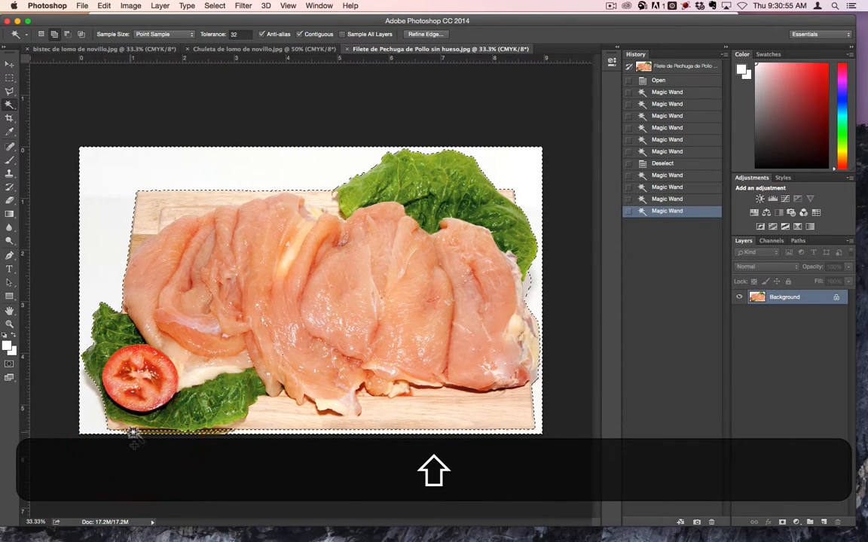
{"action": "left_click", "coordinate": [169, 431], "text": "shift"}
{"action": "left_click", "coordinate": [160, 433], "text": "shift"}
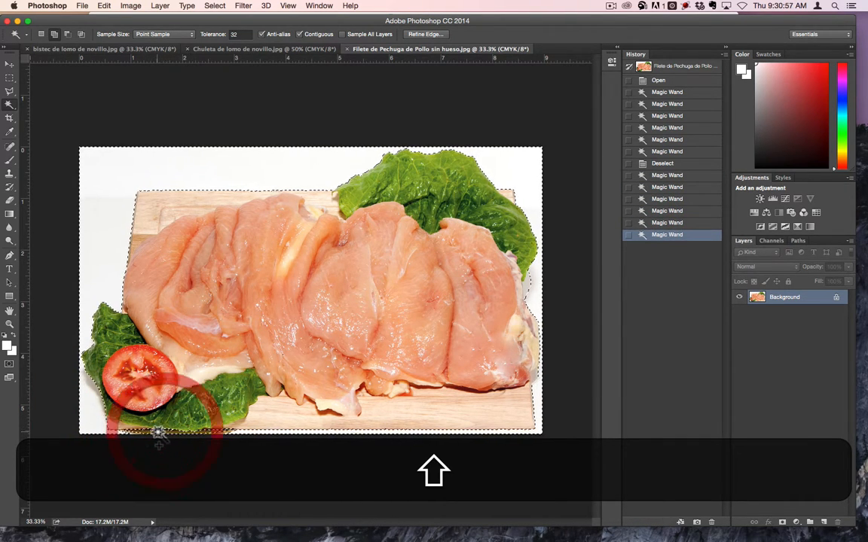
{"action": "left_click", "coordinate": [228, 435], "text": "shift"}
{"action": "left_click", "coordinate": [220, 434], "text": "shift"}
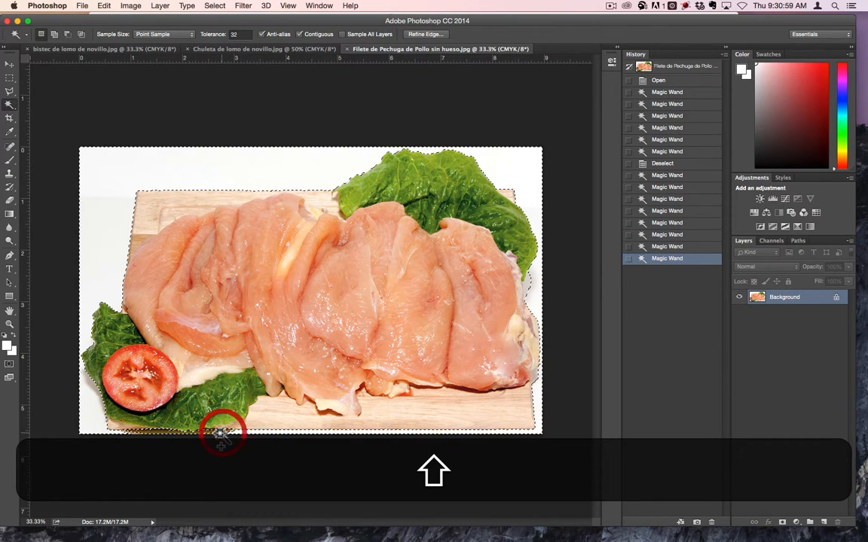
{"action": "left_click", "coordinate": [176, 436], "text": "shift"}
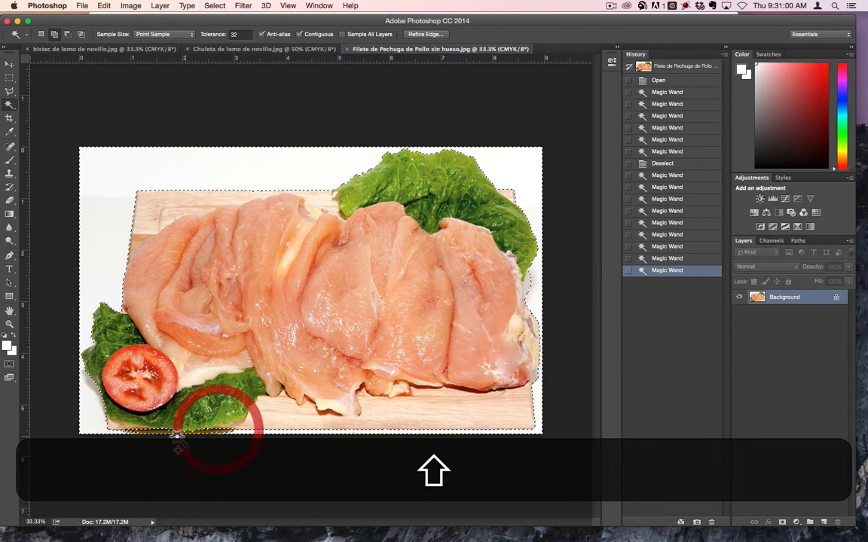
{"action": "left_click", "coordinate": [131, 433], "text": "shift"}
{"action": "left_click", "coordinate": [138, 436], "text": "shift"}
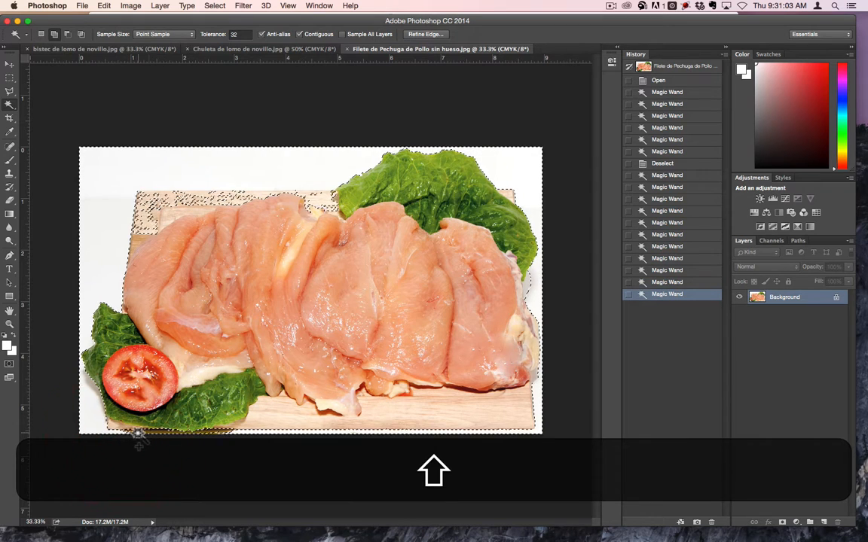
{"action": "left_click", "coordinate": [132, 436], "text": "shift"}
{"action": "left_click", "coordinate": [130, 436], "text": "shift"}
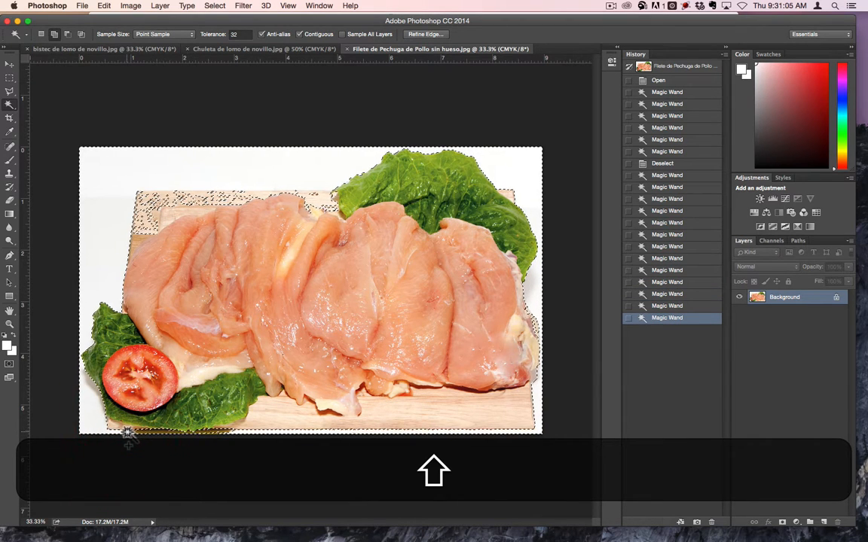
{"action": "left_click", "coordinate": [136, 435], "text": "shift"}
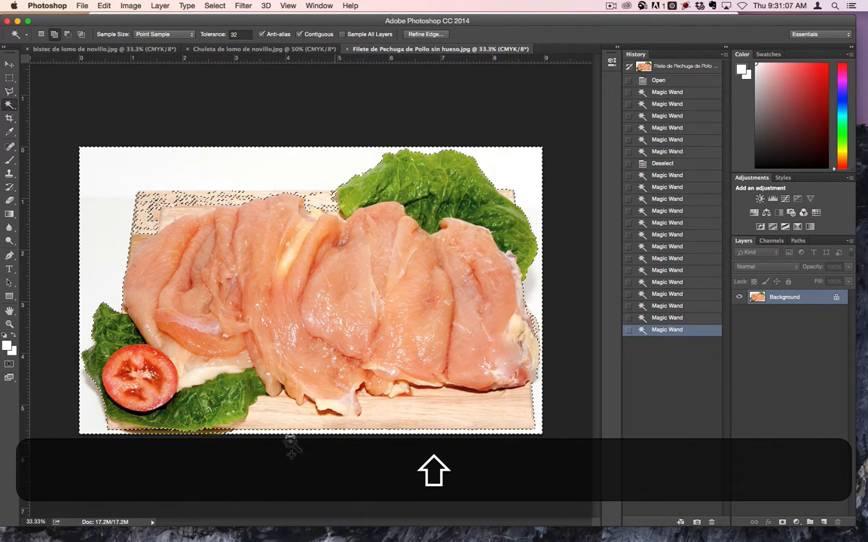
{"action": "left_click", "coordinate": [218, 436], "text": "shift"}
{"action": "left_click", "coordinate": [216, 435], "text": "shift"}
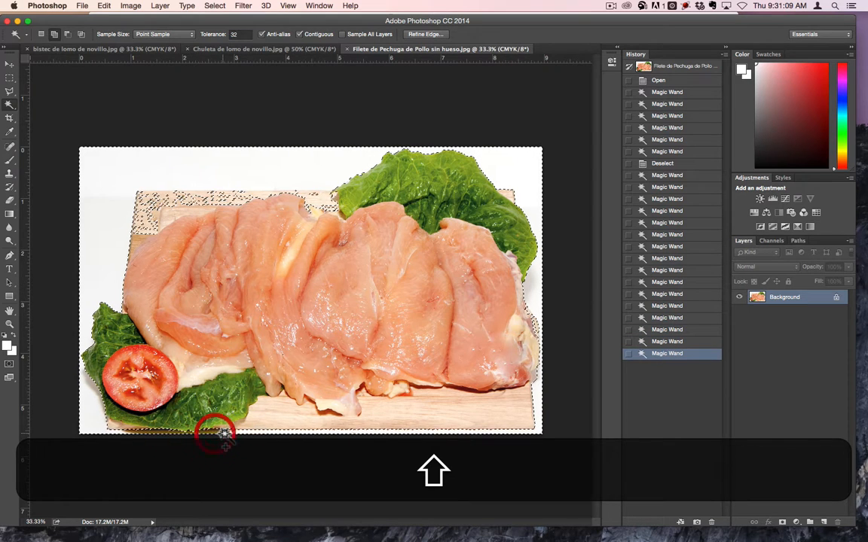
{"action": "left_click", "coordinate": [234, 434], "text": "shift"}
{"action": "left_click", "coordinate": [233, 429], "text": "shift"}
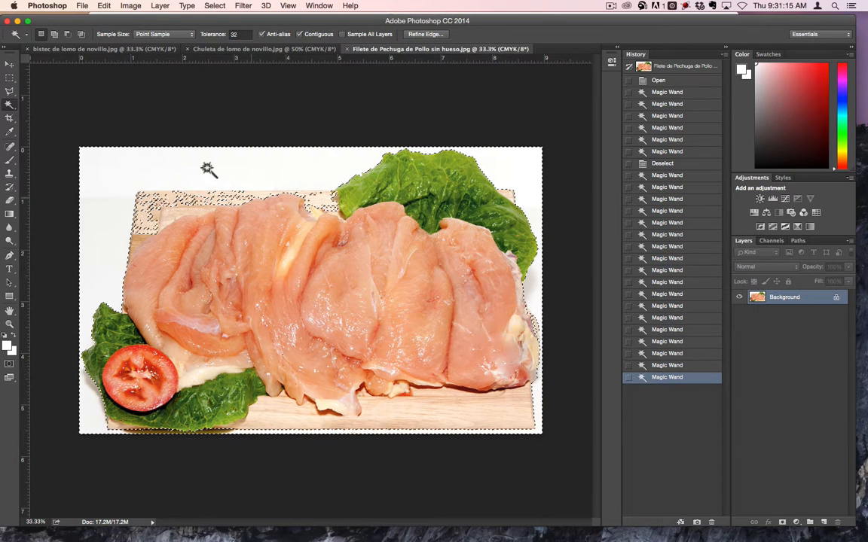
Enter Quick Mask and paint black with a 100-size brush over the wrongly selected upper strip of the cutting board.
{"action": "left_click", "coordinate": [11, 364]}
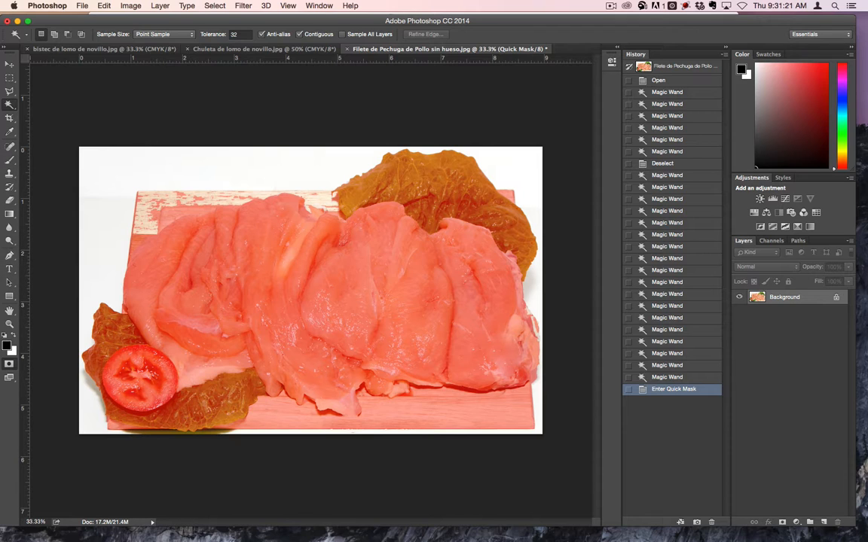
{"action": "left_click", "coordinate": [10, 160]}
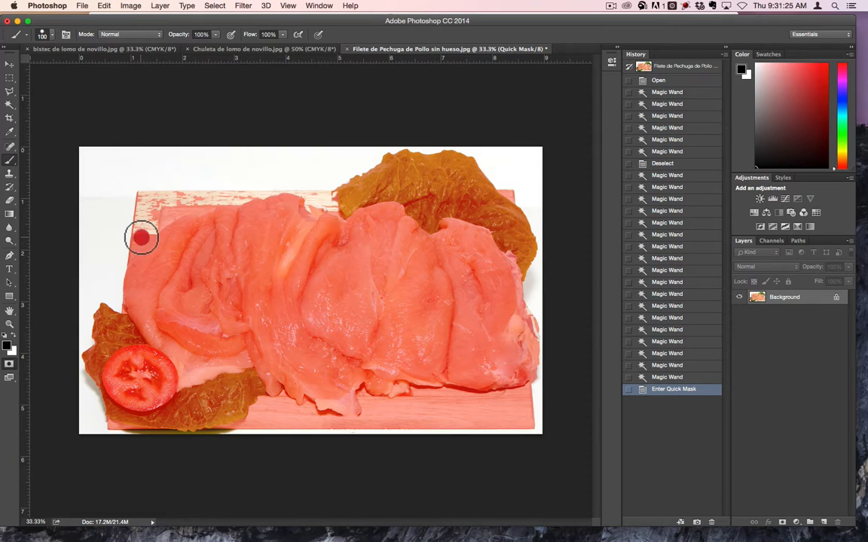
{"action": "left_click_drag", "start_coordinate": [142, 238], "coordinate": [145, 195]}
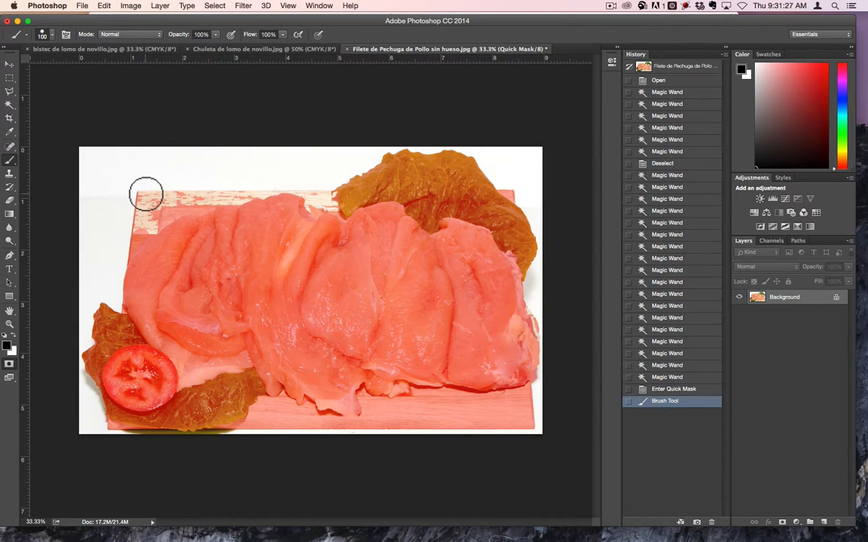
{"action": "left_click", "coordinate": [146, 195], "text": "shift"}
{"action": "left_click", "coordinate": [151, 201]}
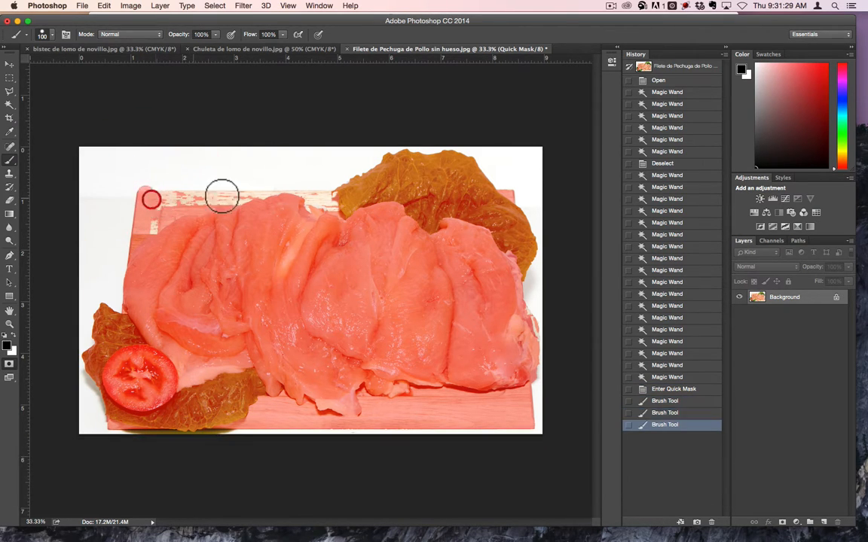
{"action": "left_click", "coordinate": [336, 200], "text": "shift"}
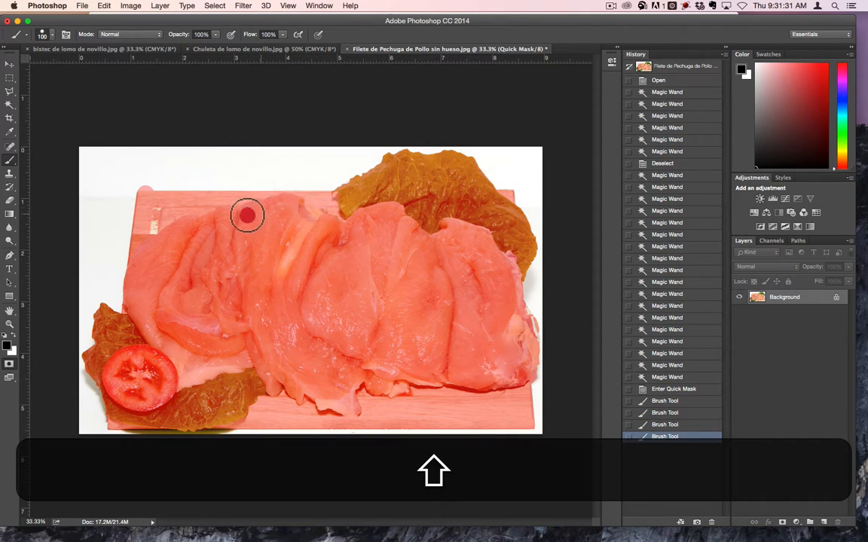
{"action": "left_click", "coordinate": [153, 215]}
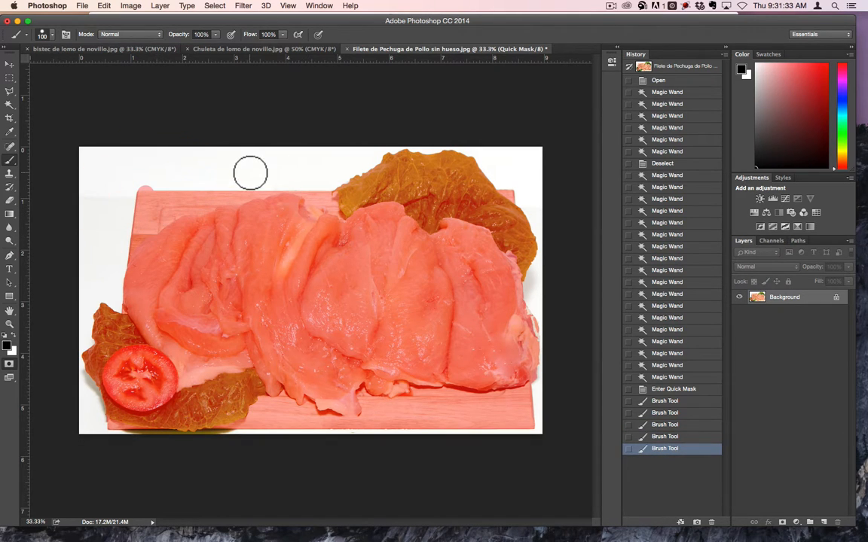
Paint white to clear the mask spill above the board's corner, and black over the unmasked outer edge of the chicken near the lettuce.
{"action": "key", "text": "x"}
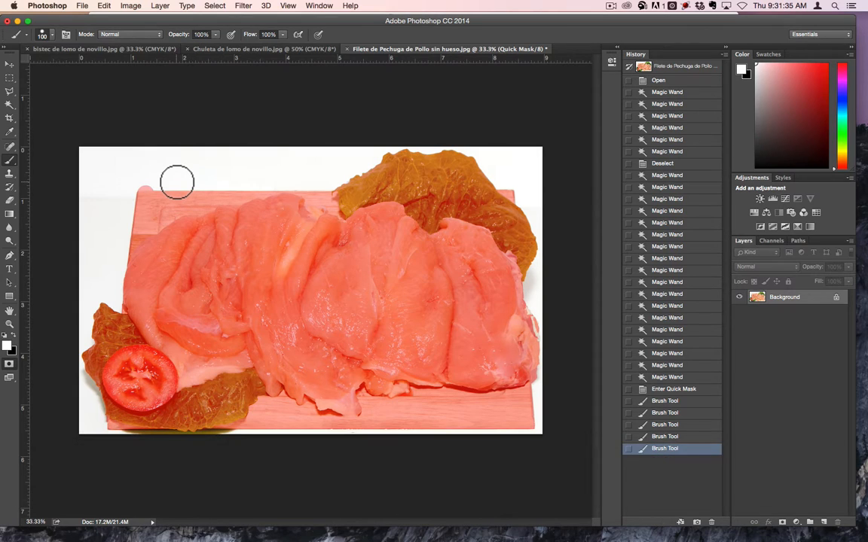
{"action": "left_click", "coordinate": [177, 182]}
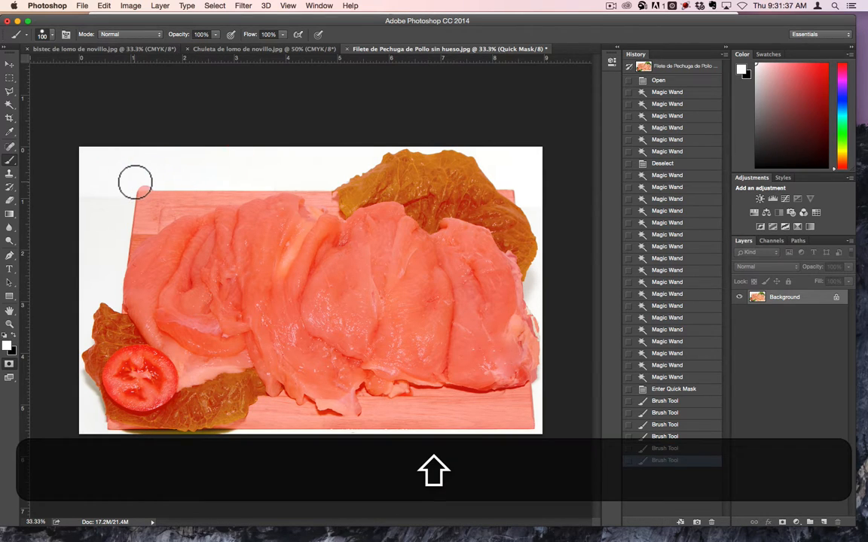
{"action": "left_click", "coordinate": [134, 182], "text": "shift"}
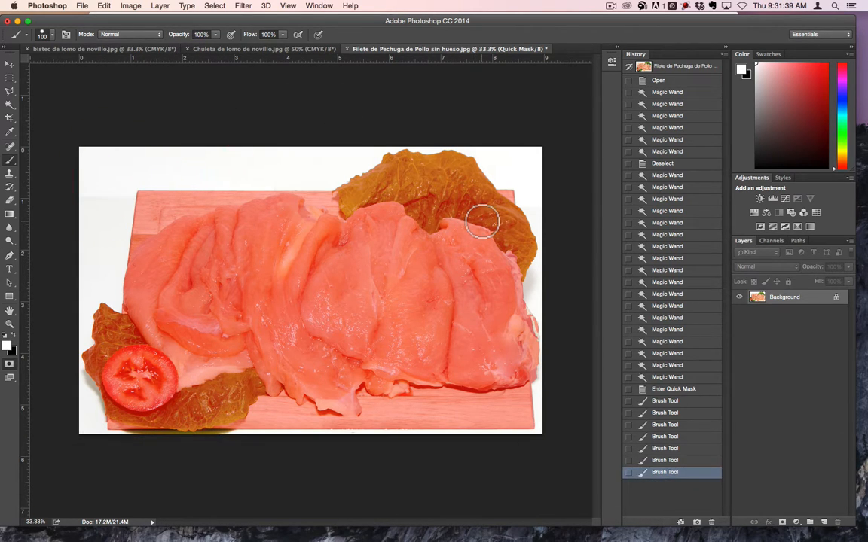
{"action": "key", "text": "x"}
{"action": "mouse_move", "coordinate": [519, 318]}
{"action": "left_mouse_down"}
{"action": "mouse_move", "coordinate": [531, 336]}
{"action": "mouse_move", "coordinate": [526, 349]}
{"action": "left_mouse_up"}
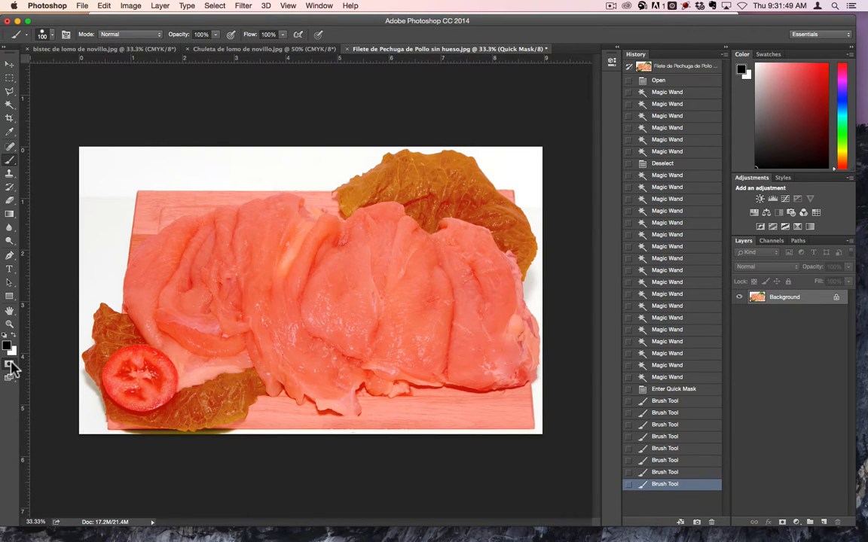
Exit Quick Mask, invert the selection, copy the chicken and board to a new layer, and delete the Background layer.
{"action": "left_click", "coordinate": [9, 365]}
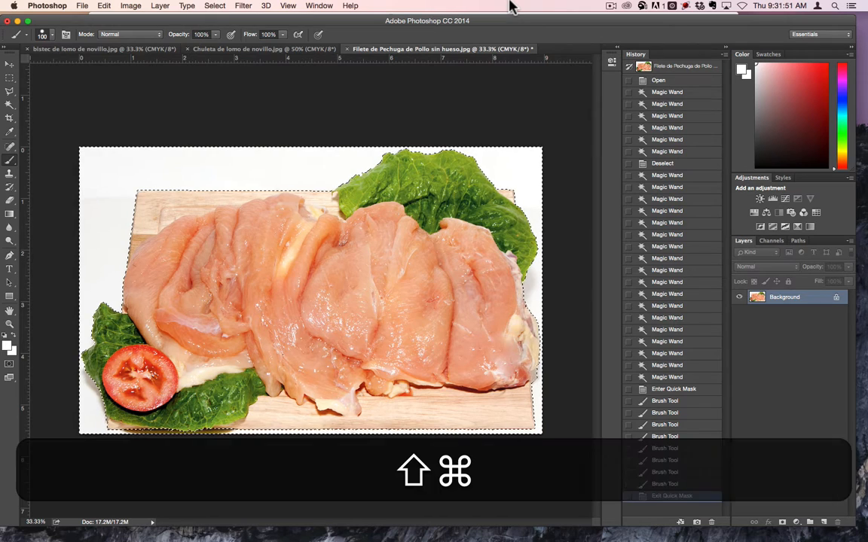
{"action": "key", "text": "super+shift+i"}
{"action": "key", "text": "super+shift+j"}
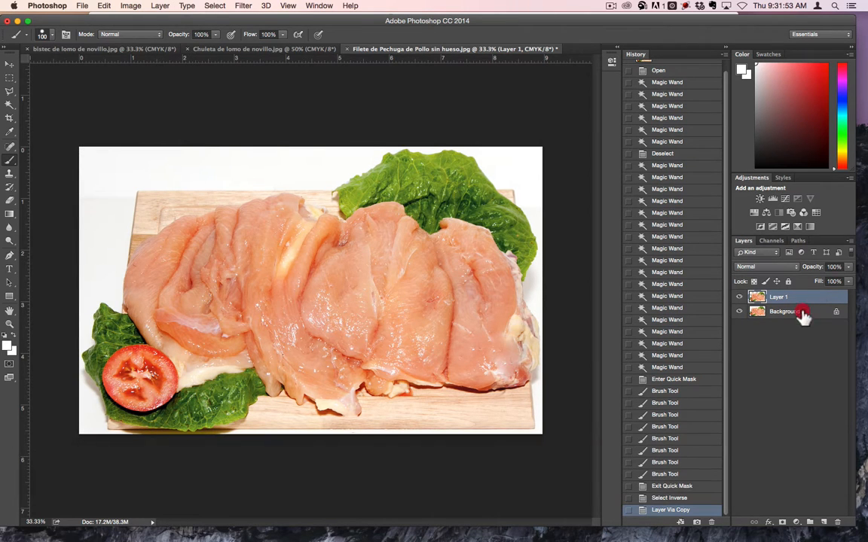
{"action": "left_click_drag", "start_coordinate": [803, 315], "coordinate": [837, 522]}
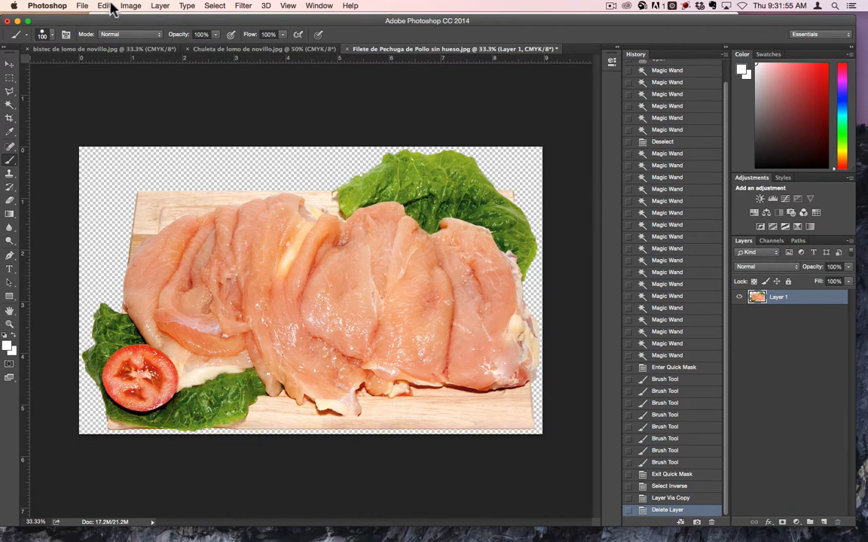
{"action": "key", "text": "shift+super+s"}
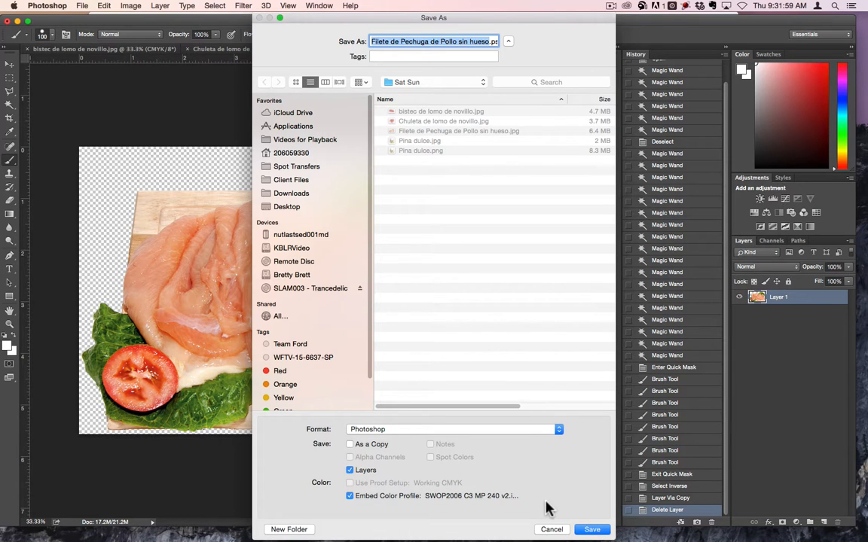
{"action": "left_click", "coordinate": [592, 529]}
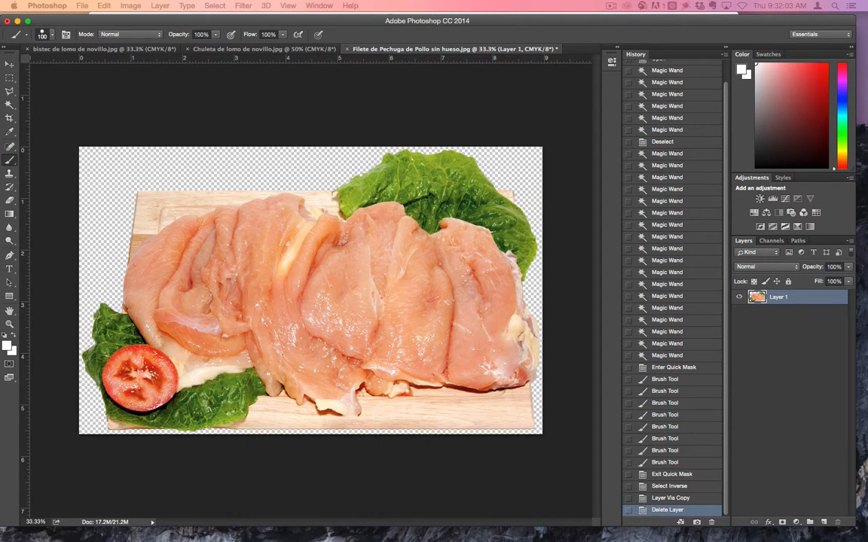
{"action": "left_click", "coordinate": [552, 211]}
{"action": "key", "text": "shift+super+s"}
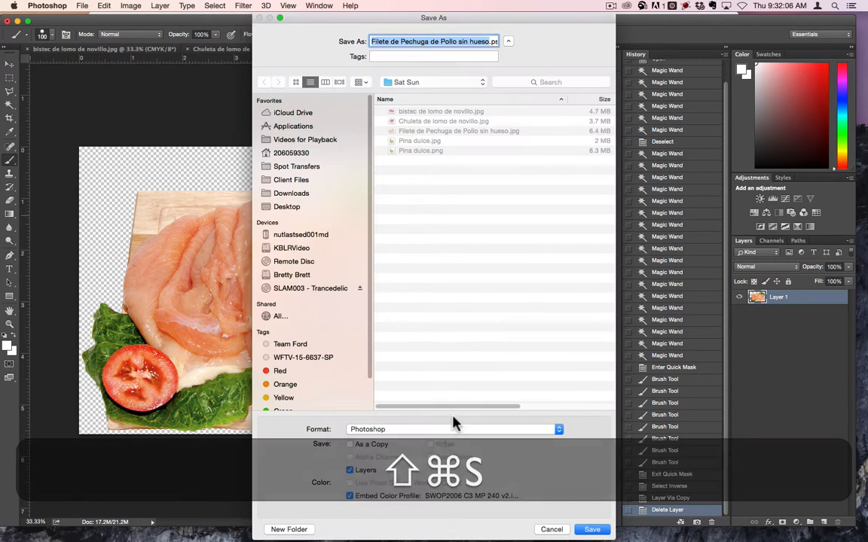
{"action": "left_click", "coordinate": [445, 428]}
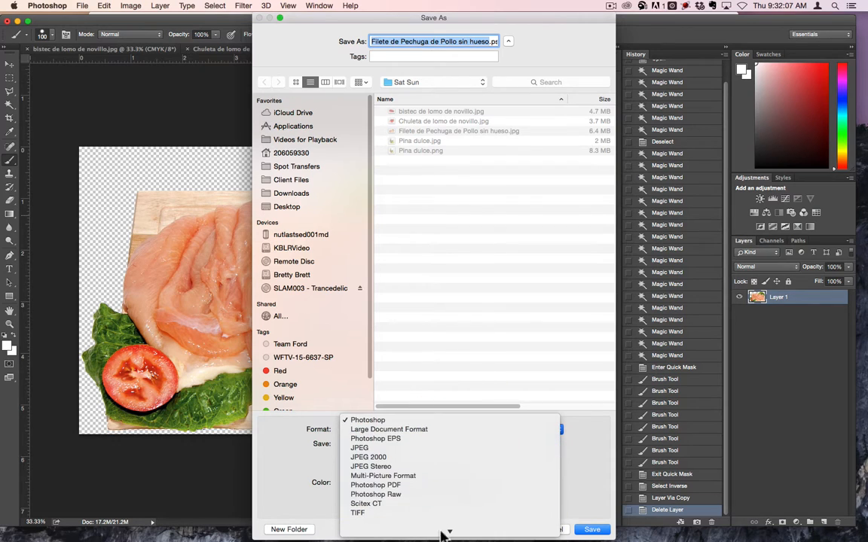
{"action": "left_click", "coordinate": [585, 504]}
{"action": "left_click", "coordinate": [552, 530]}
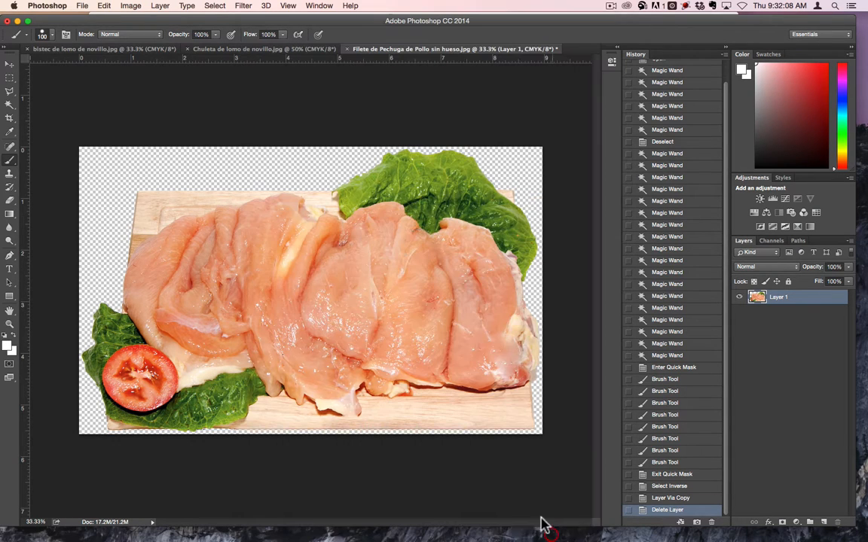
Convert the chicken image's color mode to RGB Color.
{"action": "left_click", "coordinate": [134, 6]}
{"action": "mouse_move", "coordinate": [137, 18]}
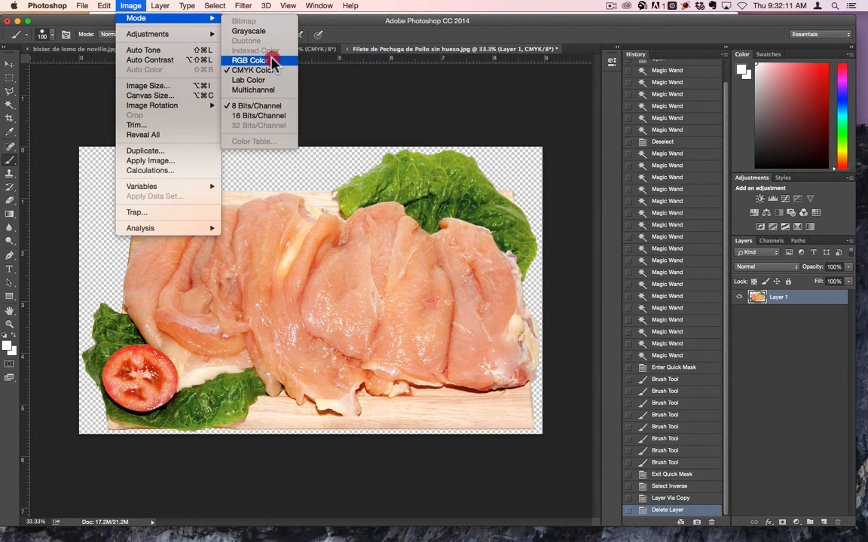
{"action": "left_click", "coordinate": [273, 61]}
Save the chicken cutout as a PNG copy named Filete de Pechuga de Pollo sin hueso in the Sat Sun folder, and close the document.
{"action": "key", "text": "super+shift+s"}
{"action": "left_click", "coordinate": [479, 427]}
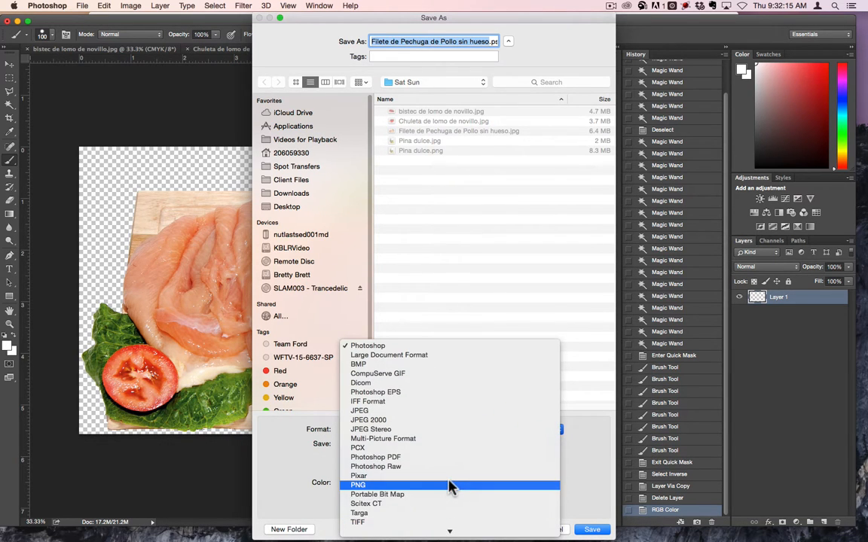
{"action": "left_click", "coordinate": [449, 487]}
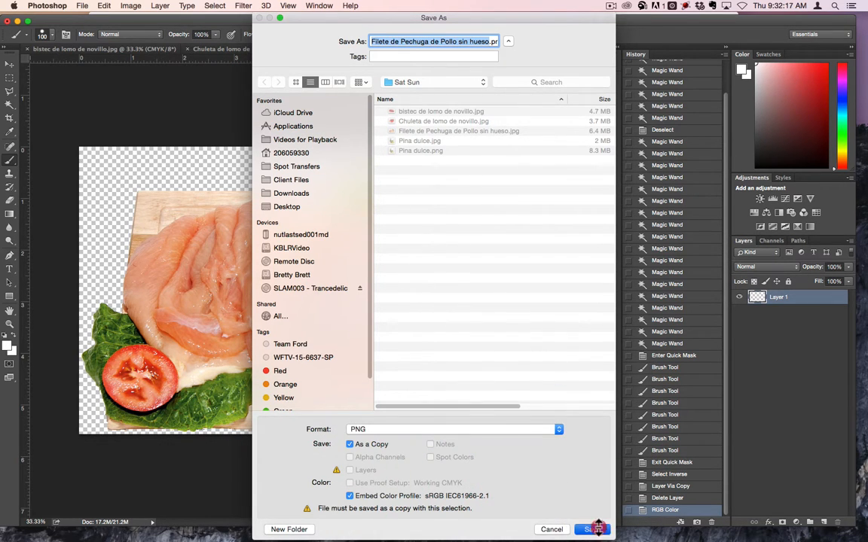
{"action": "left_click", "coordinate": [595, 529]}
{"action": "left_click", "coordinate": [461, 148]}
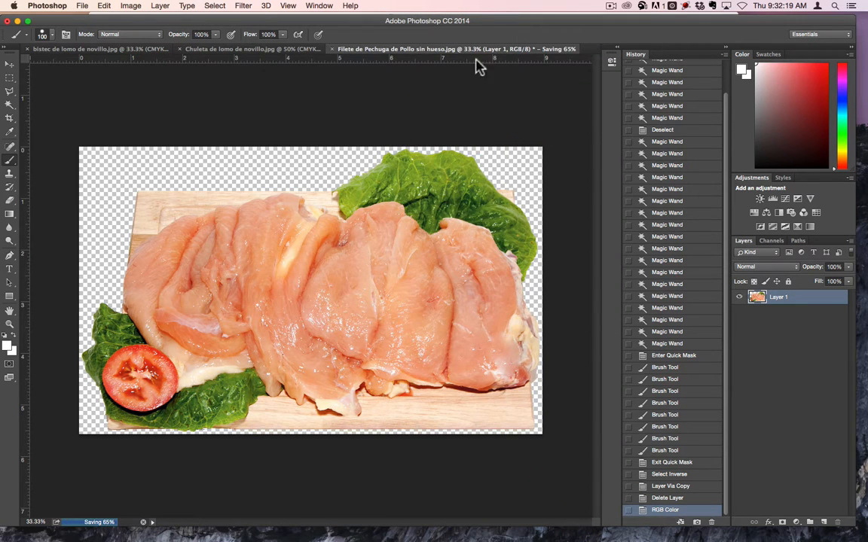
{"action": "key", "text": "super+w"}
{"action": "left_click", "coordinate": [397, 192]}
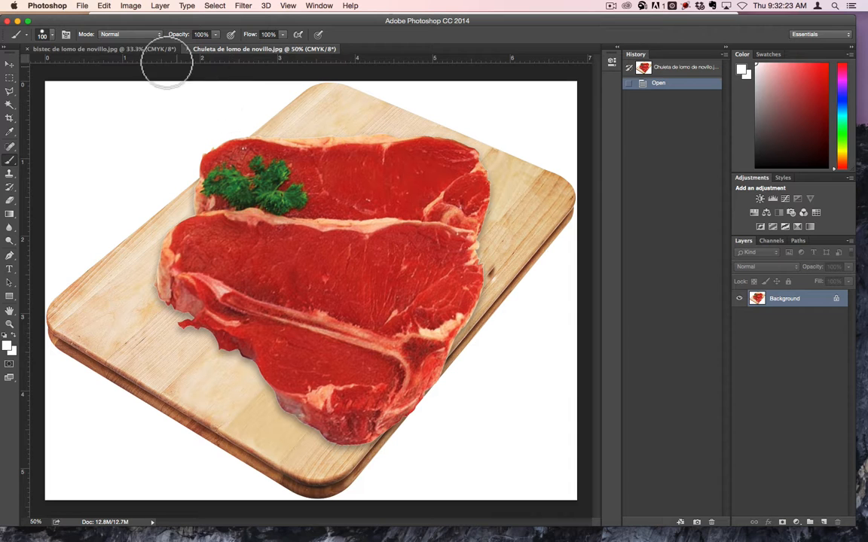
In the Chuleta de lomo de novillo image, select the white background with the Magic Wand, invert the selection, and copy it to a new layer.
{"action": "left_click", "coordinate": [163, 50]}
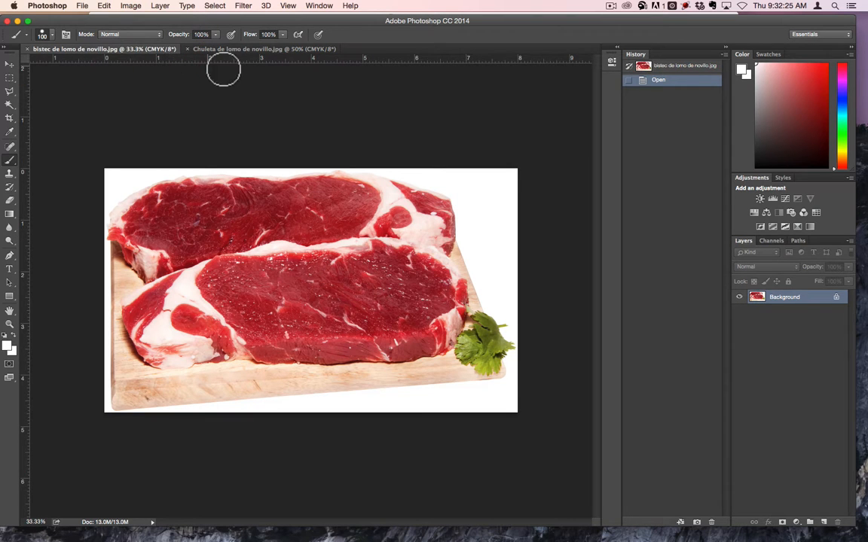
{"action": "left_click", "coordinate": [254, 50]}
{"action": "left_click", "coordinate": [10, 105]}
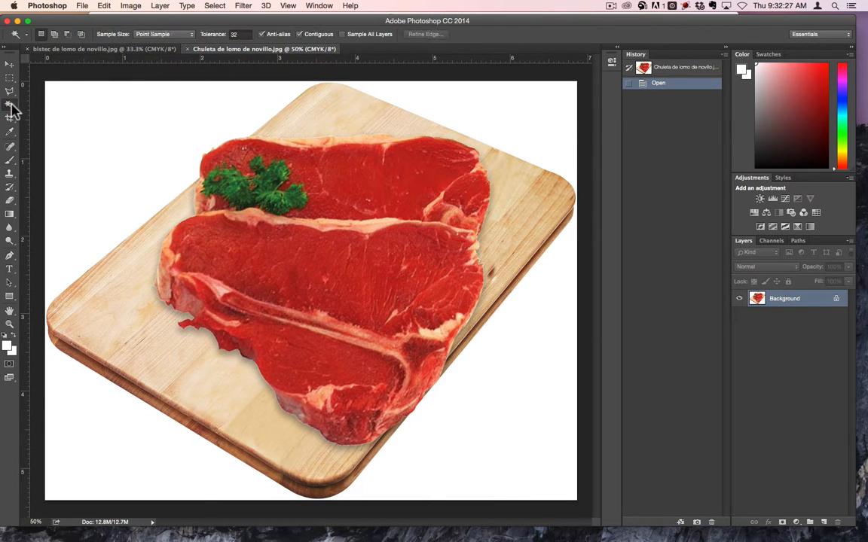
{"action": "left_click", "coordinate": [205, 132]}
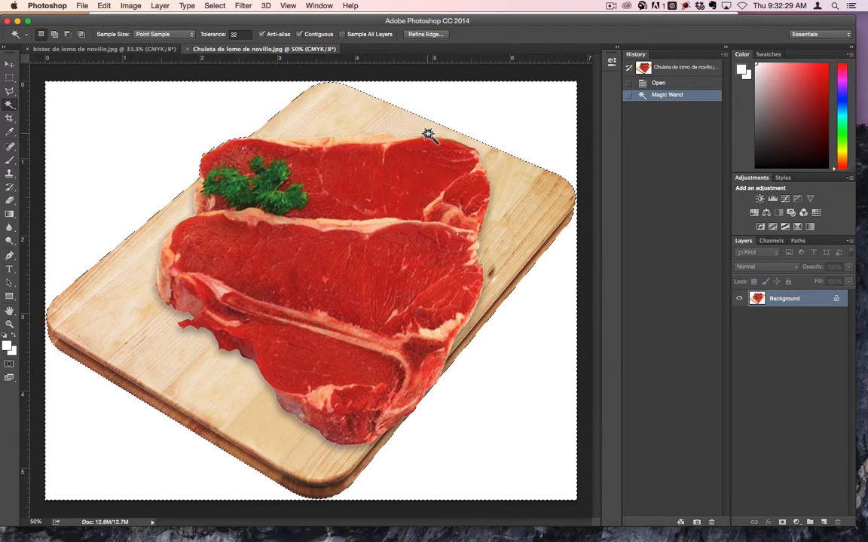
{"action": "key", "text": "shift+super+i"}
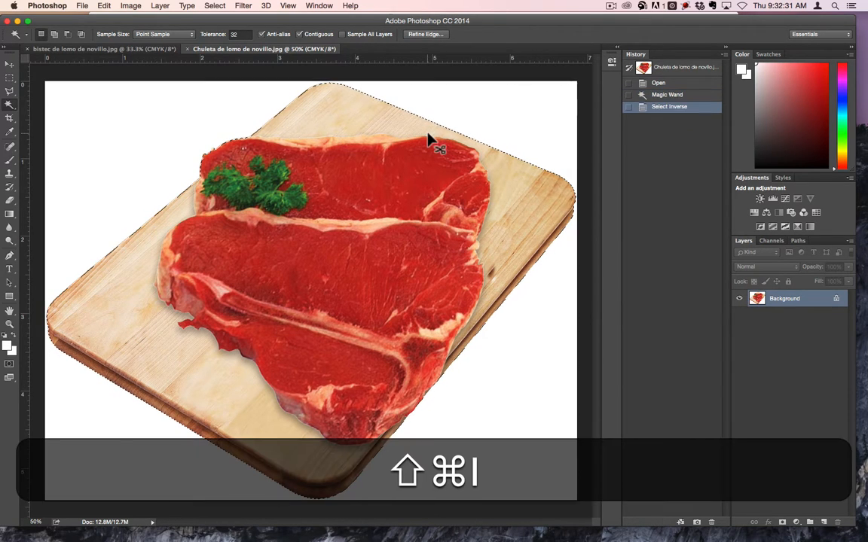
{"action": "key", "text": "shift+super+j"}
In the bistec de lomo de novillo image, select the white background around the steaks with the Magic Wand at tolerance 8.
{"action": "left_click", "coordinate": [101, 48]}
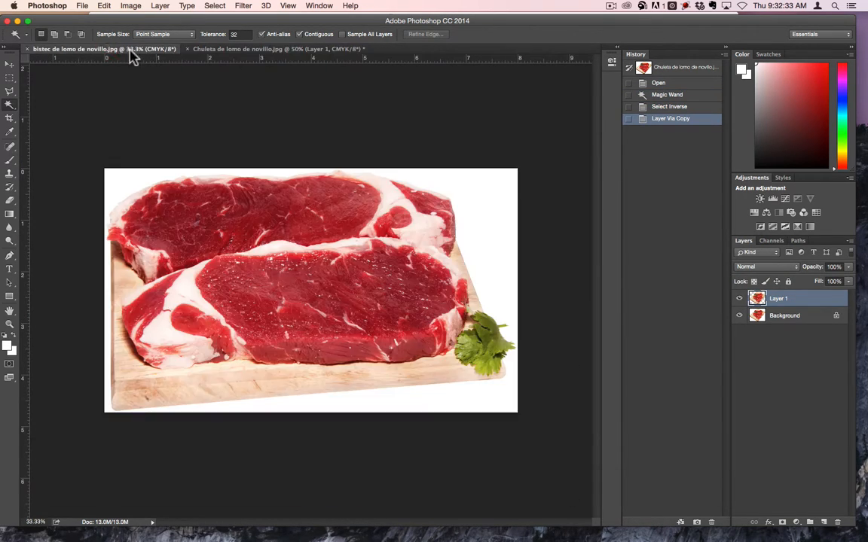
{"action": "left_click", "coordinate": [473, 201]}
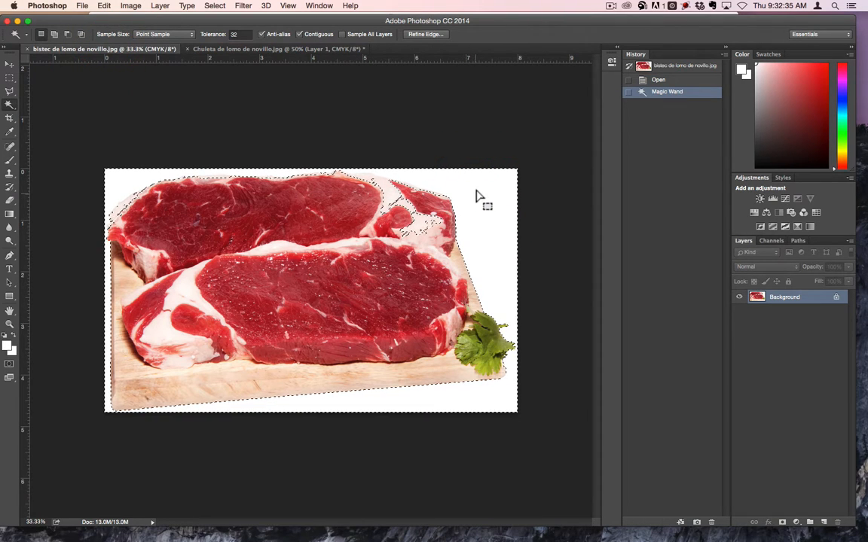
{"action": "key", "text": "super+d"}
{"action": "left_click", "coordinate": [205, 34]}
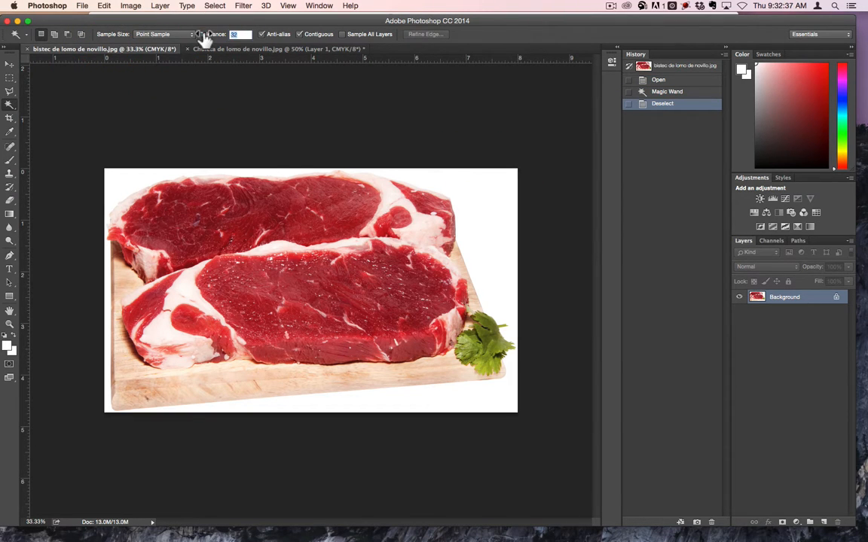
{"action": "type", "text": "8"}
{"action": "key", "text": "Return"}
{"action": "left_click", "coordinate": [473, 202]}
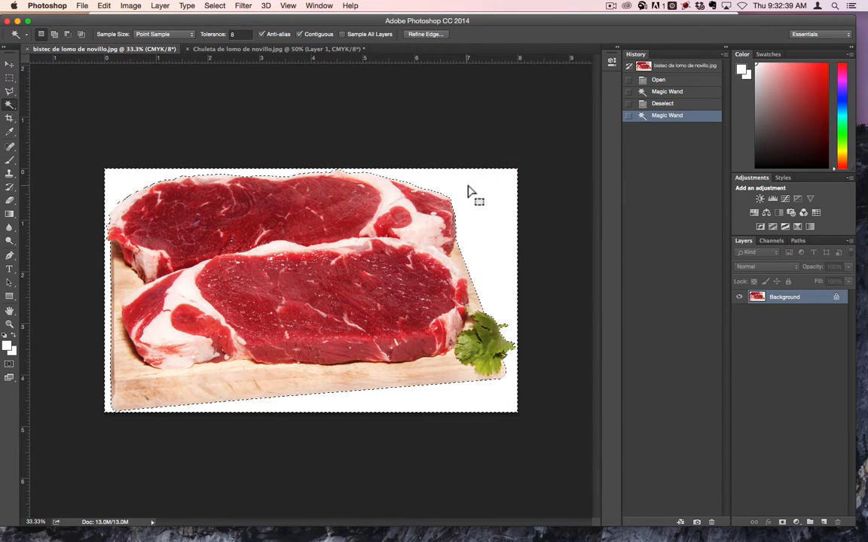
Invert the bistec selection and copy the steaks and board to a new layer.
{"action": "key", "text": "shift+super+i"}
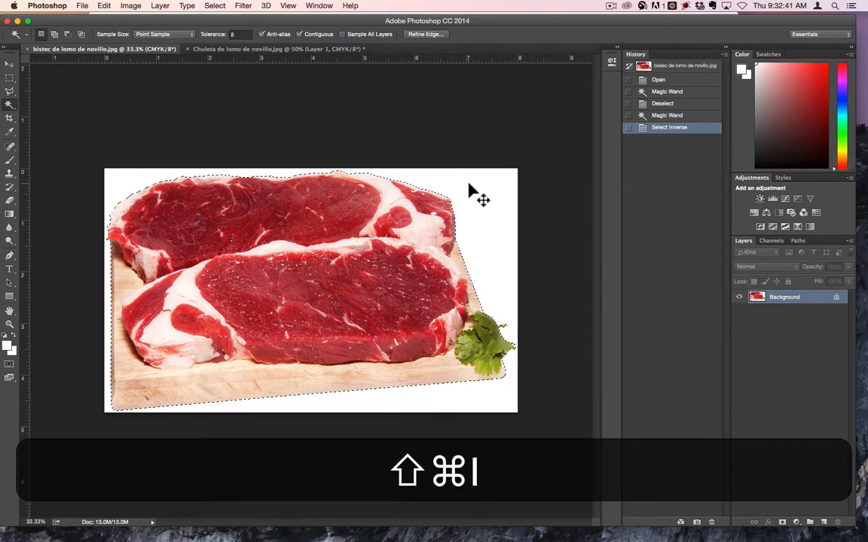
{"action": "key", "text": "shift+super+j"}
{"action": "key", "text": "super+j"}
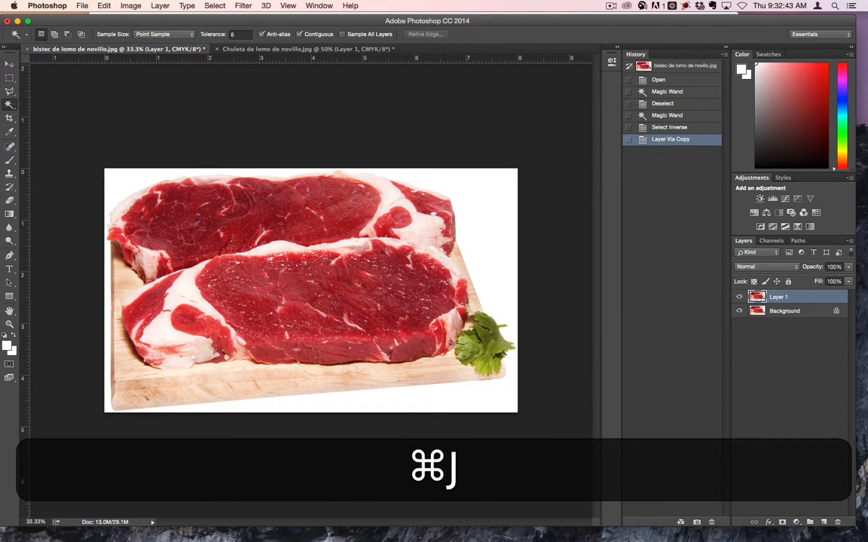
Create a 1920 x 1080 pixel RGB document with a transparent background, and float its window off to the second display.
{"action": "key", "text": "super+n"}
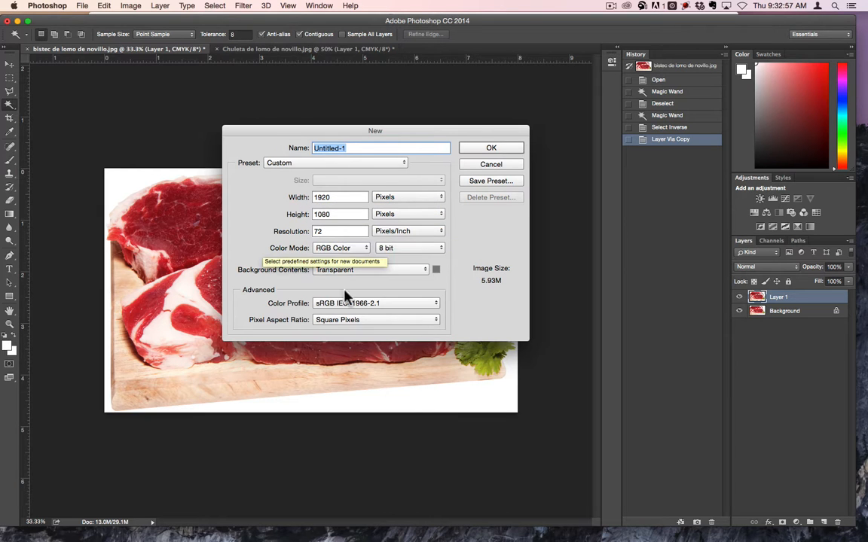
{"action": "left_click", "coordinate": [497, 147]}
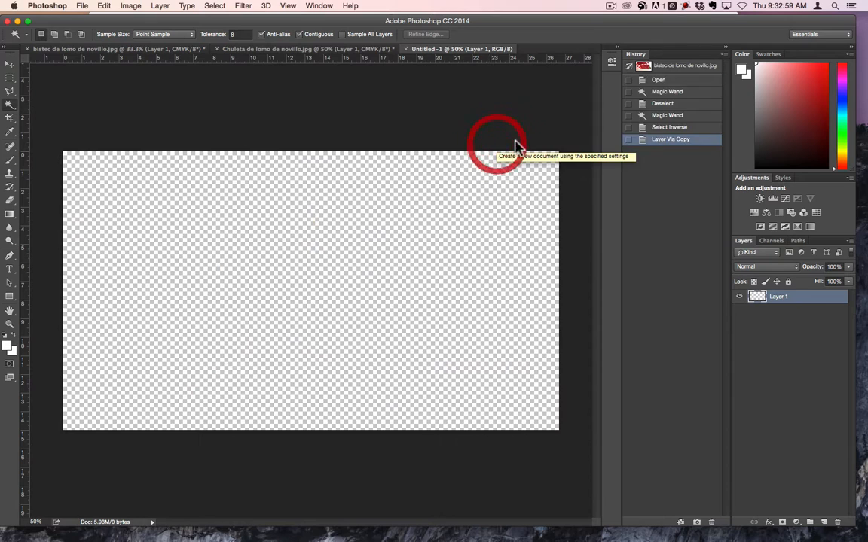
{"action": "left_click_drag", "start_coordinate": [452, 51], "coordinate": [467, 106]}
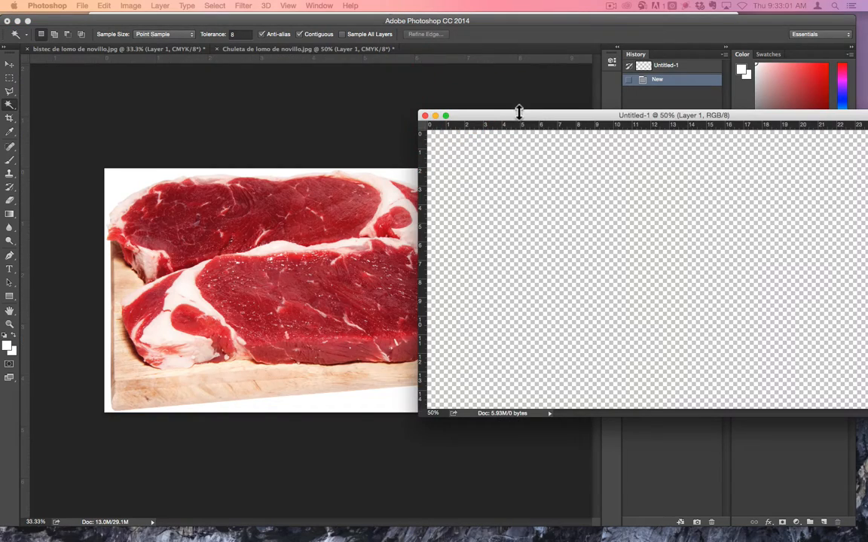
{"action": "left_click_drag", "start_coordinate": [519, 110], "coordinate": [240, 45]}
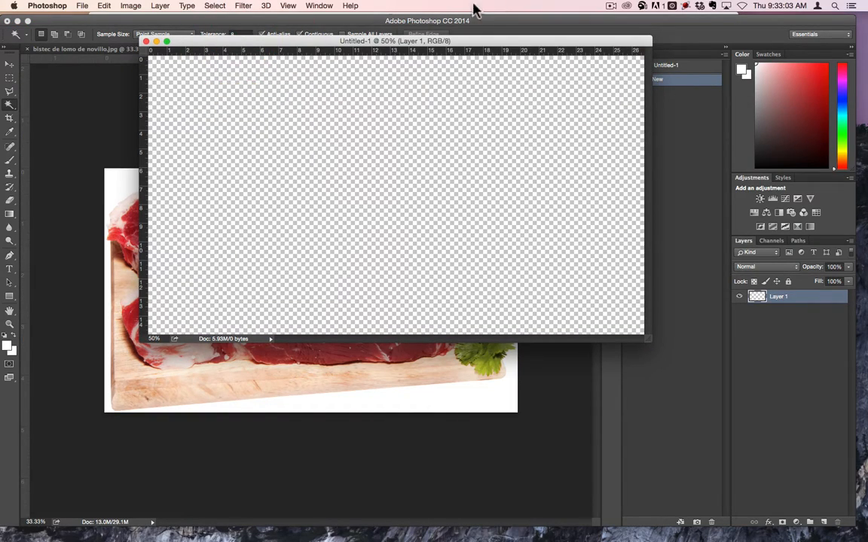
{"action": "left_click_drag", "start_coordinate": [446, 40], "coordinate": [866, 82]}
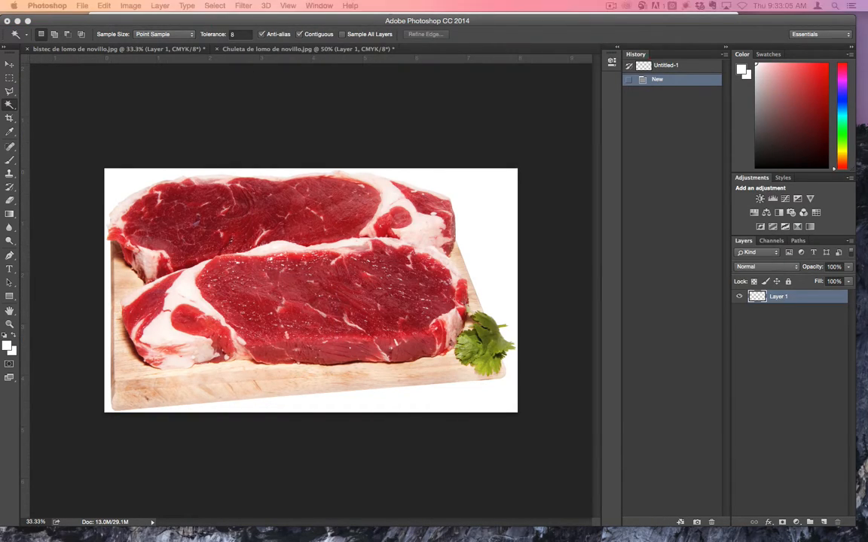
Copy the bistec cutout layer and the Chuleta cutout layer into the new transparent document.
{"action": "left_click", "coordinate": [572, 179]}
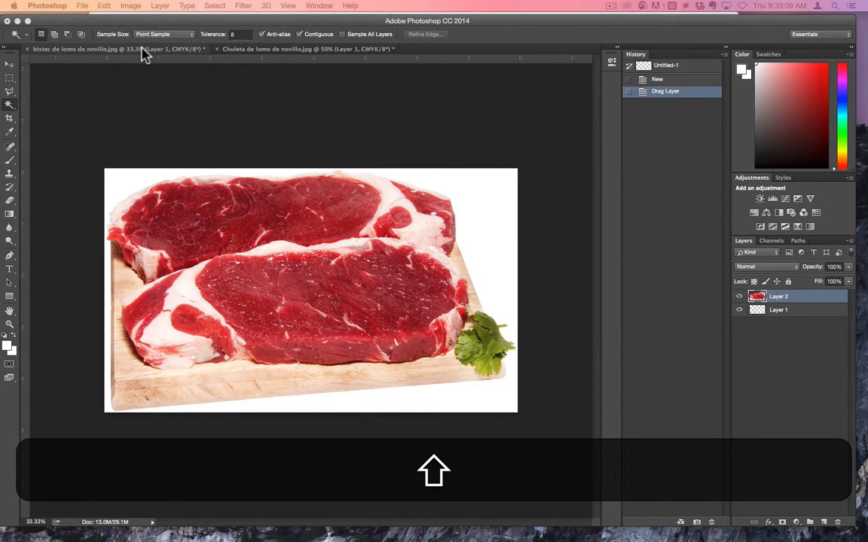
{"action": "left_click", "coordinate": [143, 49]}
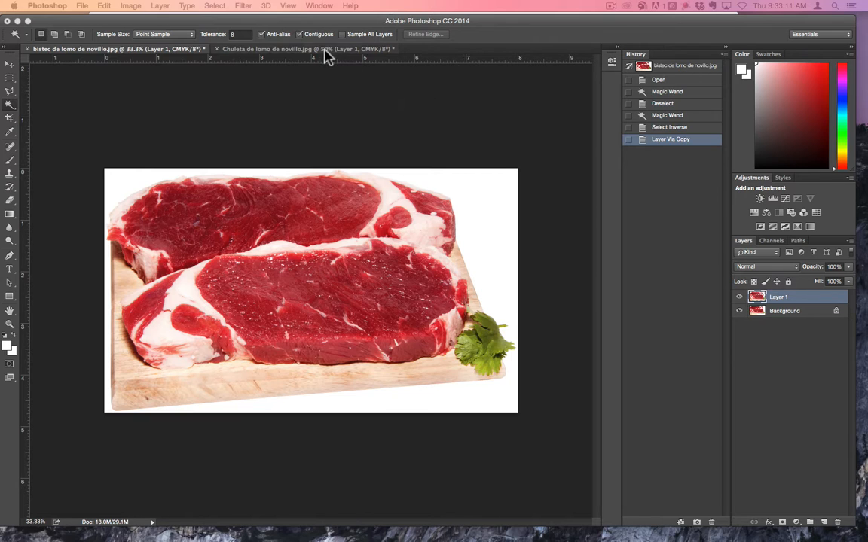
{"action": "left_click", "coordinate": [325, 49]}
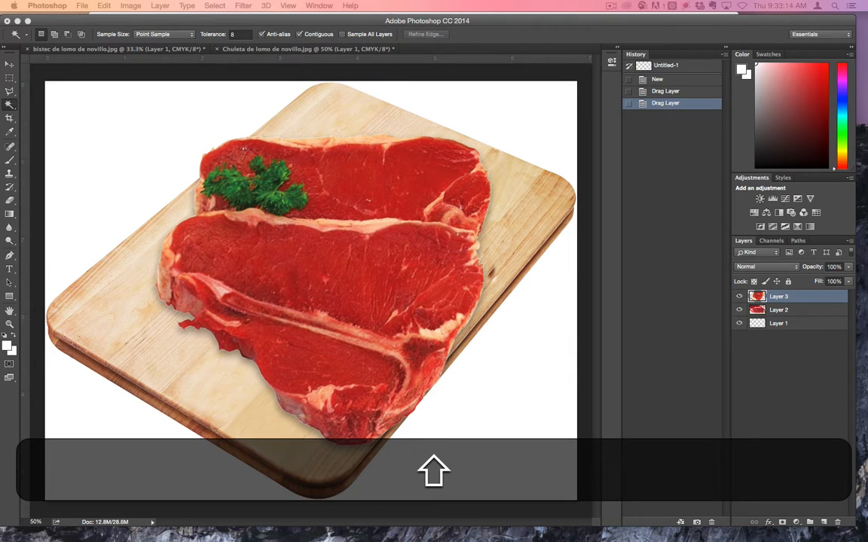
Dock the new transparent document beside the other open images and scale both steak layers together to about half size so they fit the canvas.
{"action": "left_click_drag", "start_coordinate": [866, 86], "coordinate": [505, 78]}
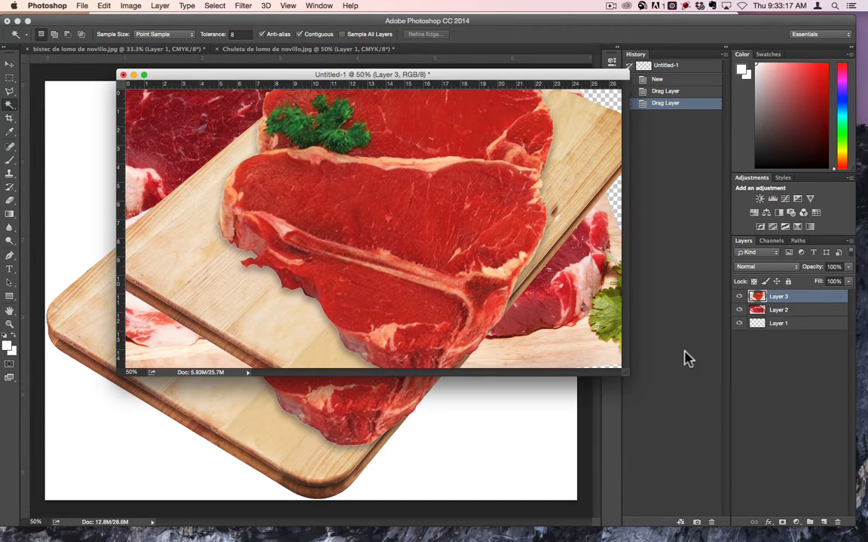
{"action": "left_click_drag", "start_coordinate": [519, 78], "coordinate": [517, 55]}
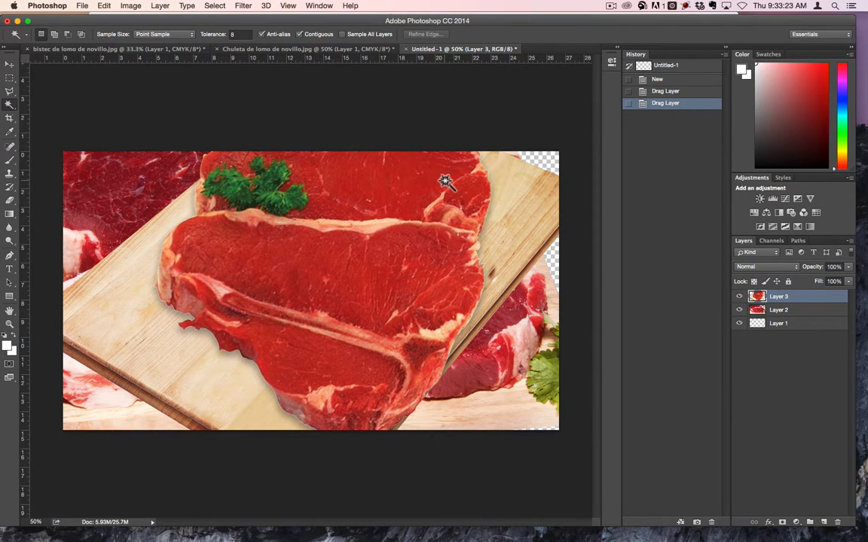
{"action": "left_click", "coordinate": [782, 310], "text": "shift"}
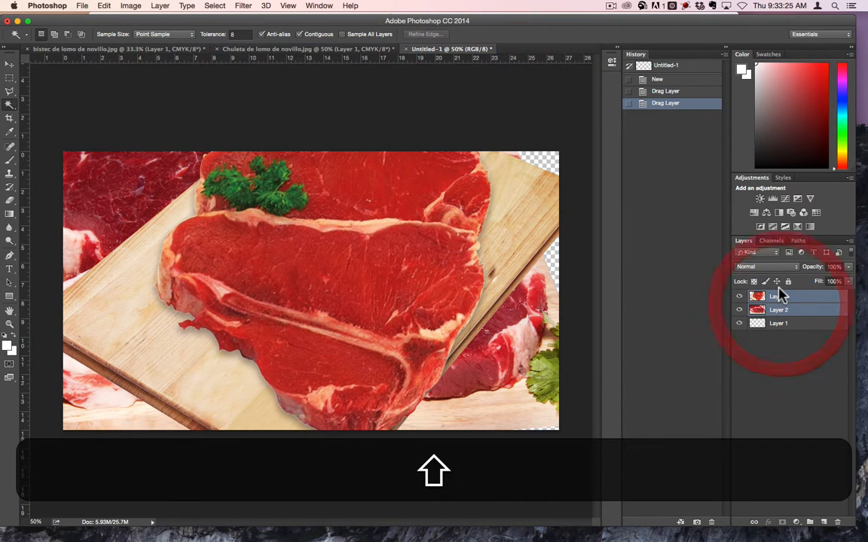
{"action": "key", "text": "shift+super+t"}
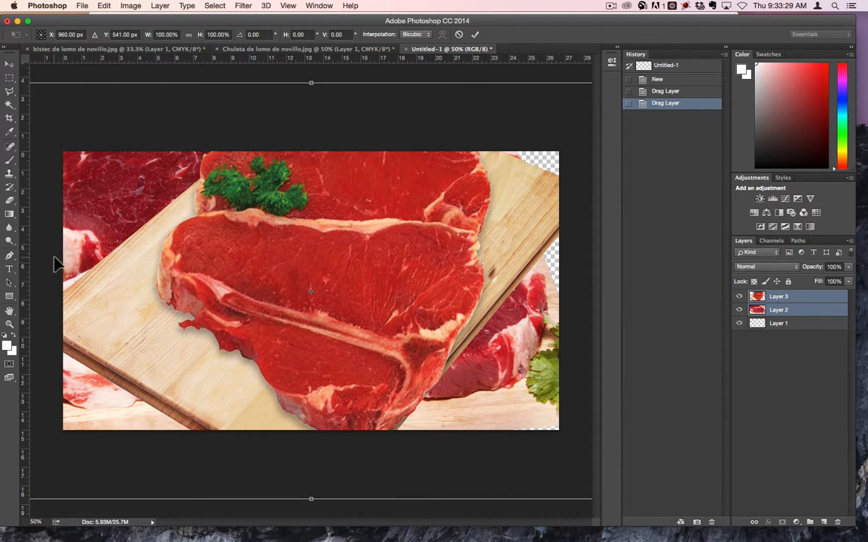
{"action": "key", "text": "Return"}
{"action": "key", "text": "z"}
{"action": "left_click", "coordinate": [264, 251], "text": "alt"}
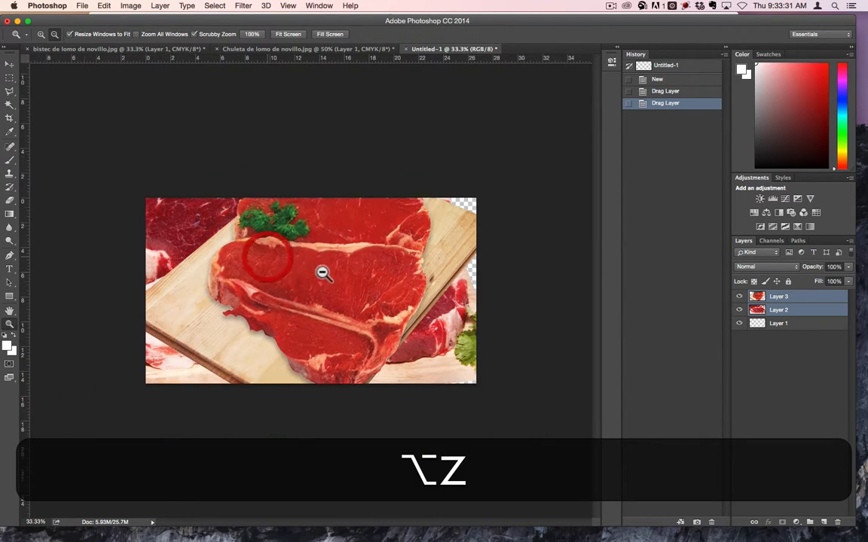
{"action": "key", "text": "alt+super+t"}
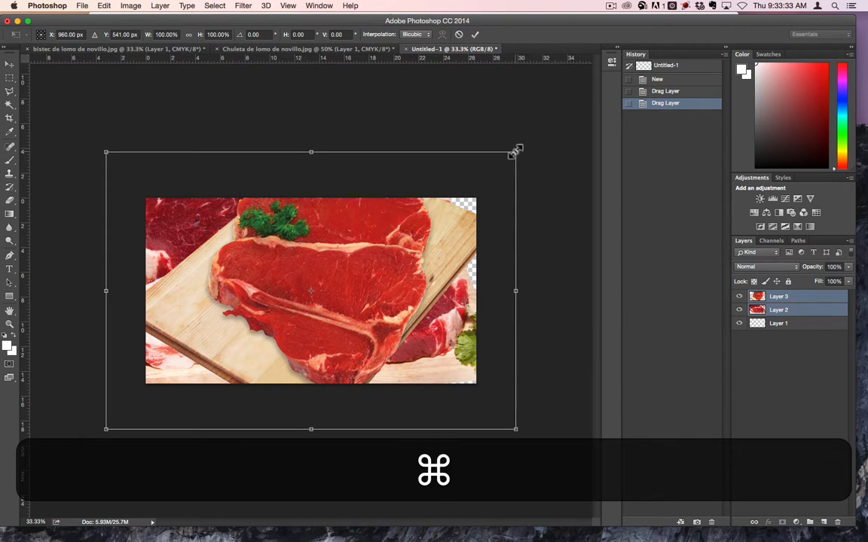
{"action": "left_click_drag", "start_coordinate": [515, 152], "coordinate": [428, 238]}
{"action": "key", "text": "Return"}
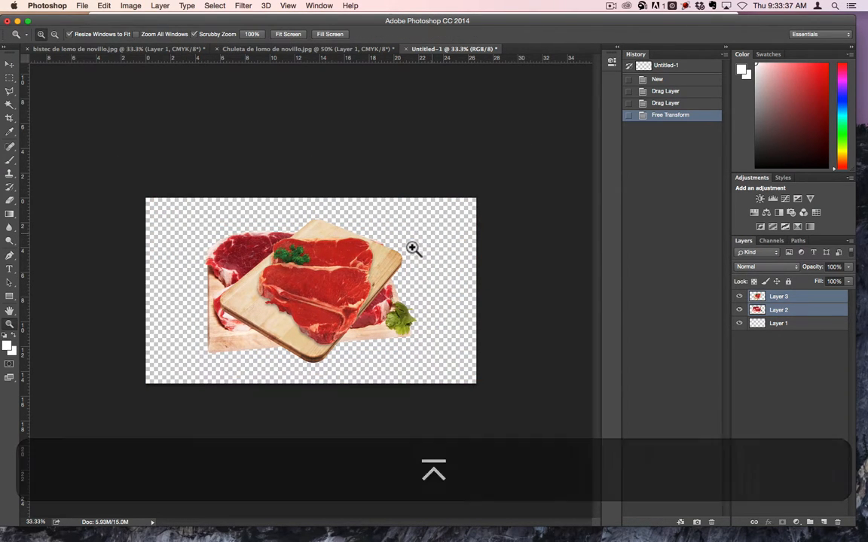
Position the bistec cutout in the canvas's lower-right corner and the Chuleta cutout in its upper-left corner.
{"action": "key", "text": "z"}
{"action": "left_click", "coordinate": [434, 273]}
{"action": "key", "text": "a"}
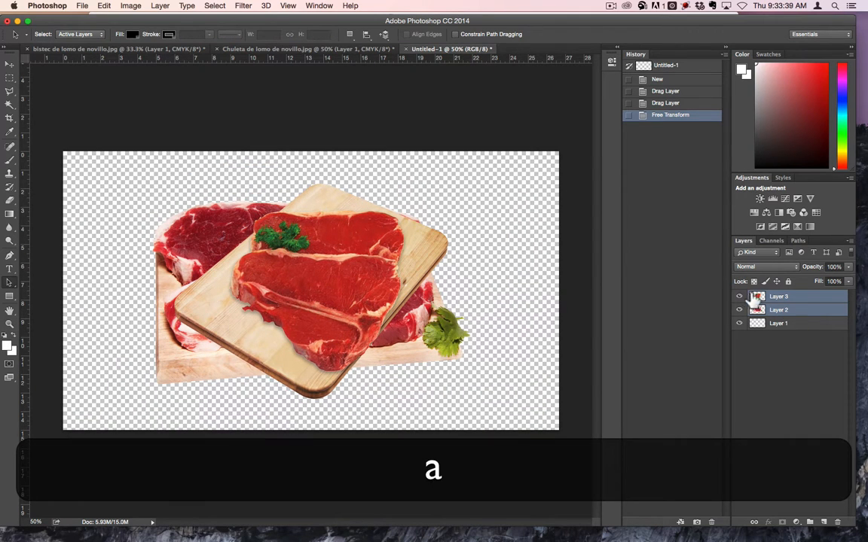
{"action": "left_click", "coordinate": [760, 322]}
{"action": "left_click", "coordinate": [758, 298]}
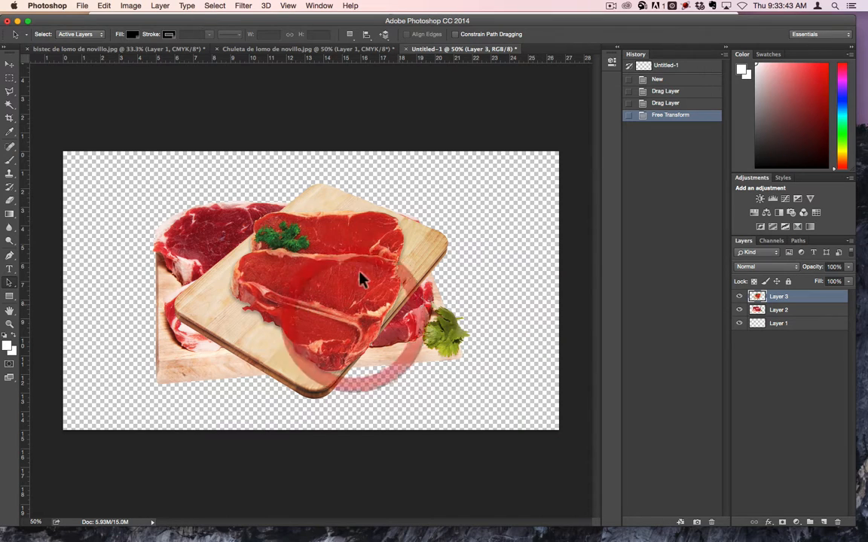
{"action": "key", "text": "v"}
{"action": "left_click_drag", "start_coordinate": [328, 263], "coordinate": [403, 280]}
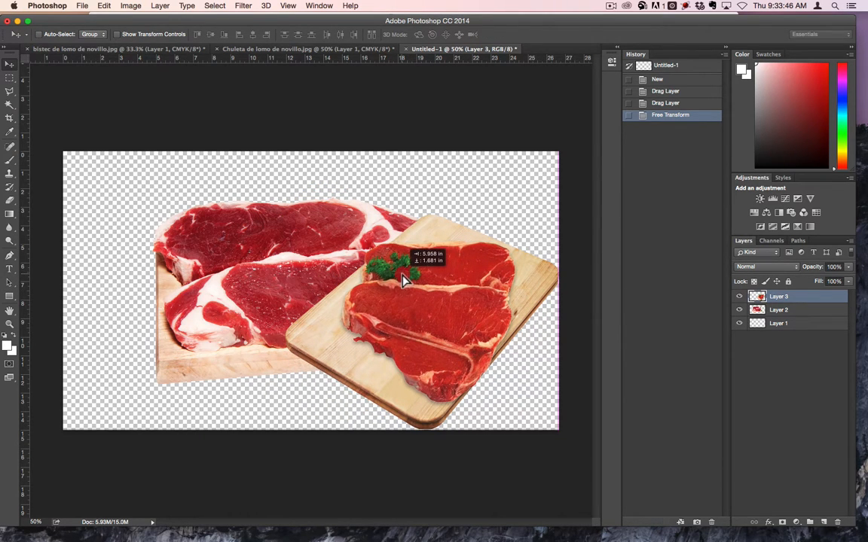
{"action": "left_click", "coordinate": [754, 310]}
{"action": "left_click_drag", "start_coordinate": [267, 258], "coordinate": [376, 311]}
{"action": "left_click", "coordinate": [756, 299]}
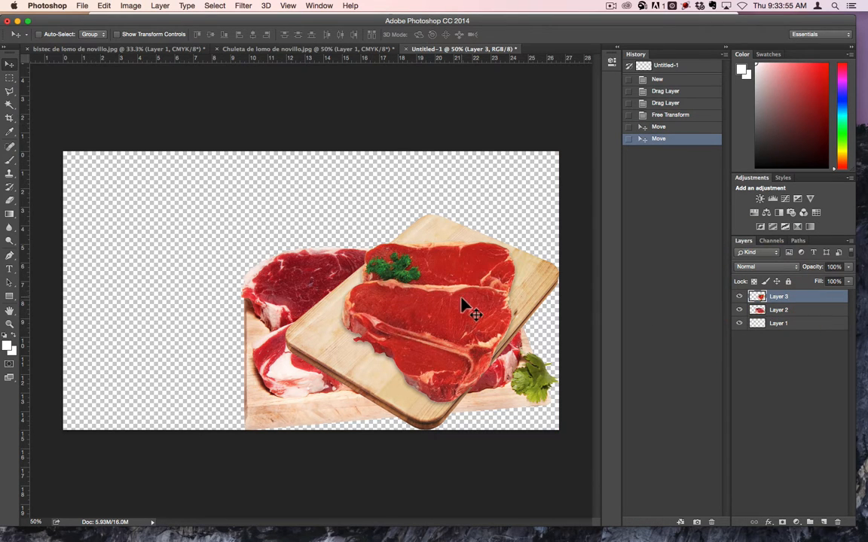
{"action": "left_click_drag", "start_coordinate": [460, 304], "coordinate": [240, 242]}
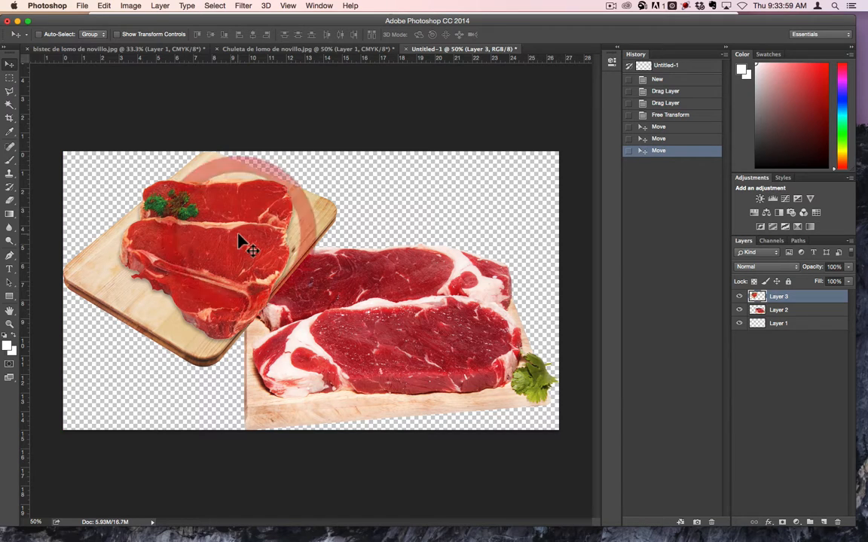
Scale the bistec cutout layer proportionally to about 93%, keeping it anchored at the canvas's lower-right corner.
{"action": "left_click", "coordinate": [780, 310]}
{"action": "key", "text": "super+t"}
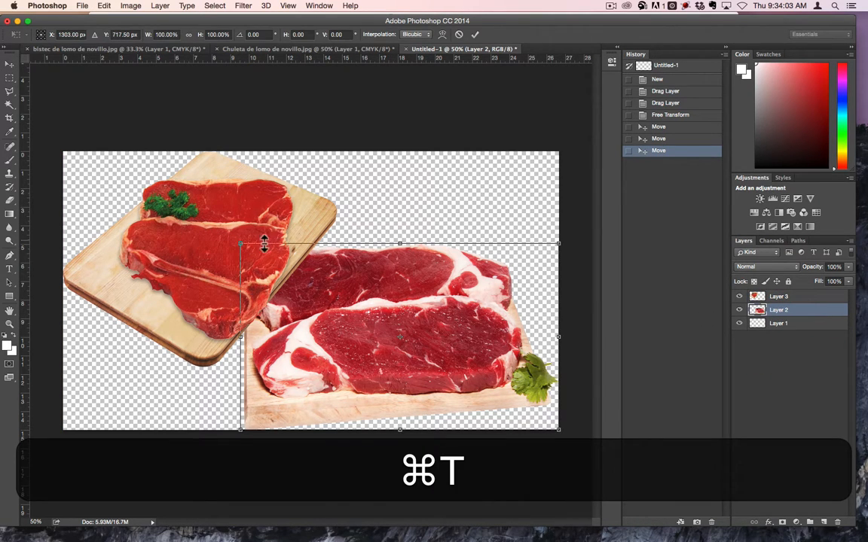
{"action": "left_click_drag", "start_coordinate": [241, 243], "coordinate": [264, 257]}
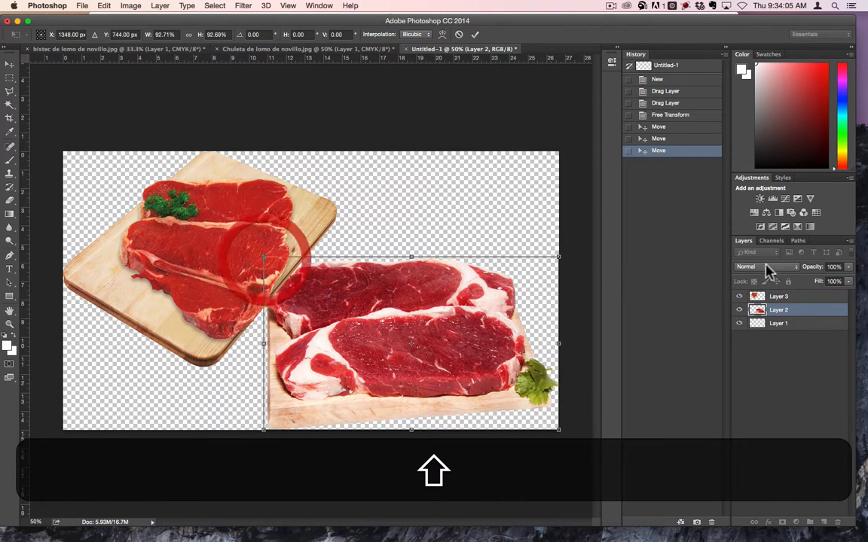
{"action": "key", "text": "Return"}
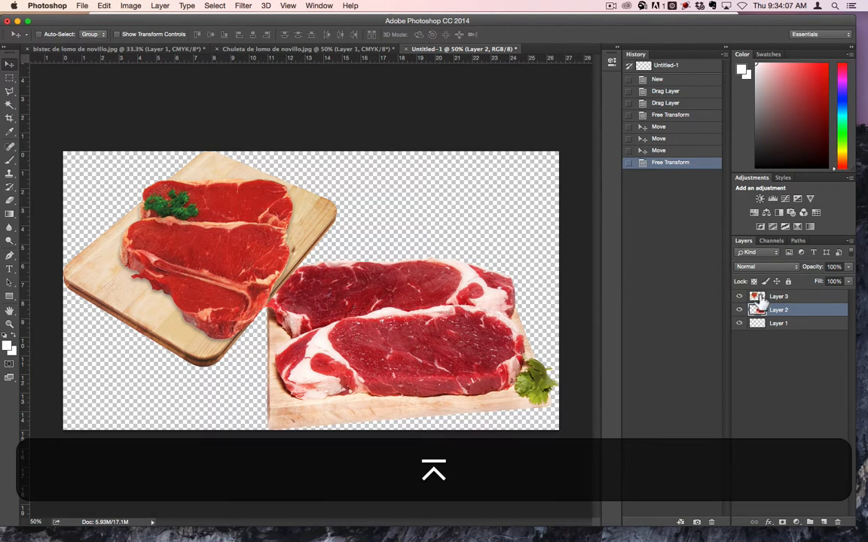
Reorder the bistec layer above the Chuleta layer and merge all layers down into one.
{"action": "left_click_drag", "start_coordinate": [759, 291], "coordinate": [757, 296]}
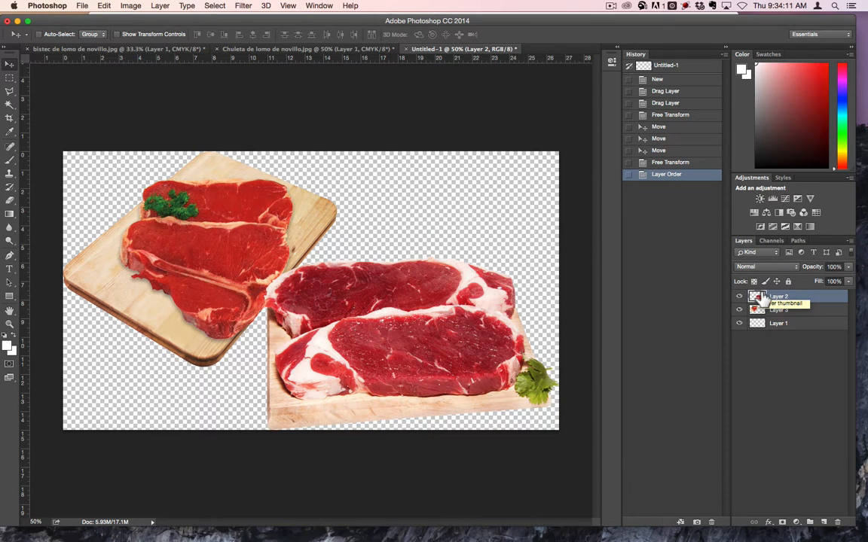
{"action": "key", "text": "super+e"}
{"action": "key", "text": "super+e"}
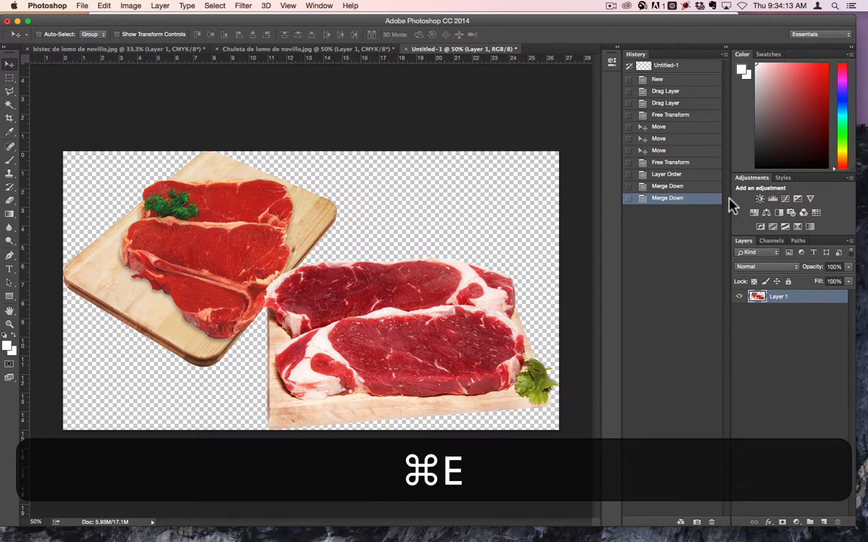
Check the document's color mode and save it as a PNG copy named Bistec and Chuleta in the Sat Sun folder.
{"action": "left_click", "coordinate": [131, 6]}
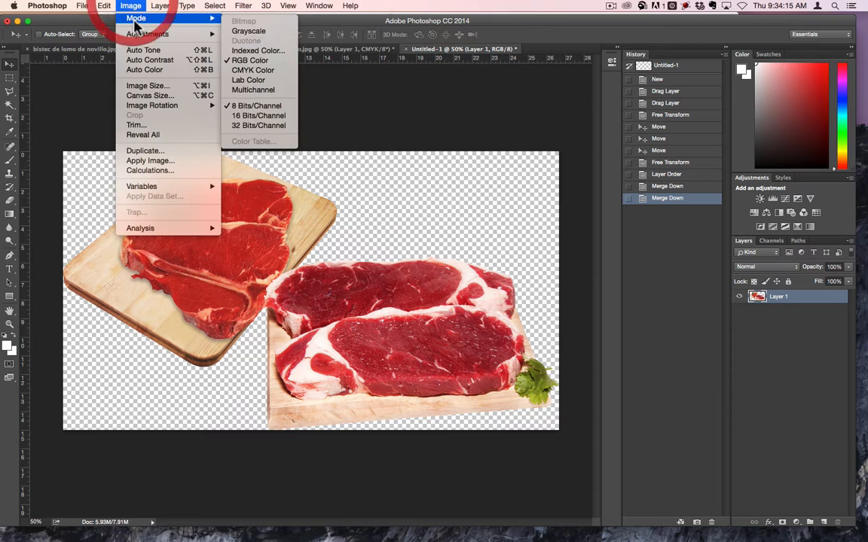
{"action": "left_click", "coordinate": [131, 6]}
{"action": "key", "text": "super+shift+s"}
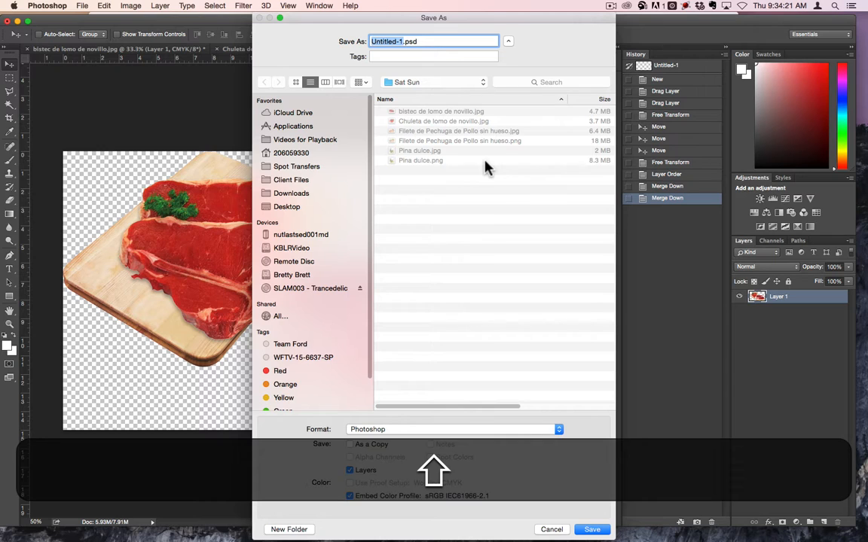
{"action": "type", "text": "Bis"}
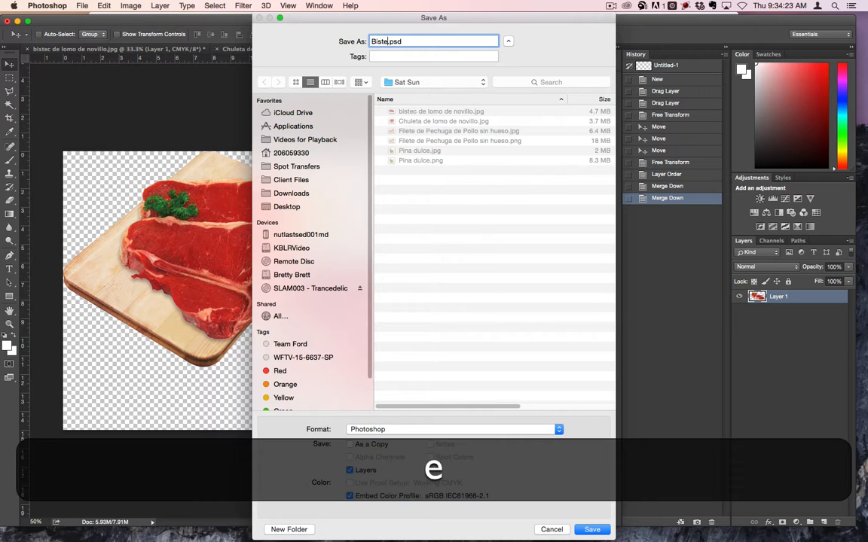
{"action": "type", "text": "tec and Chuleta"}
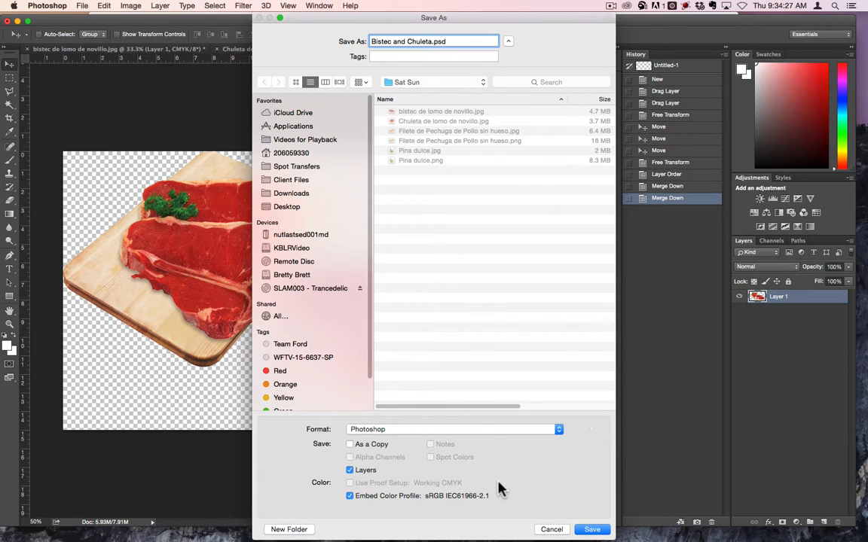
{"action": "left_click", "coordinate": [471, 429]}
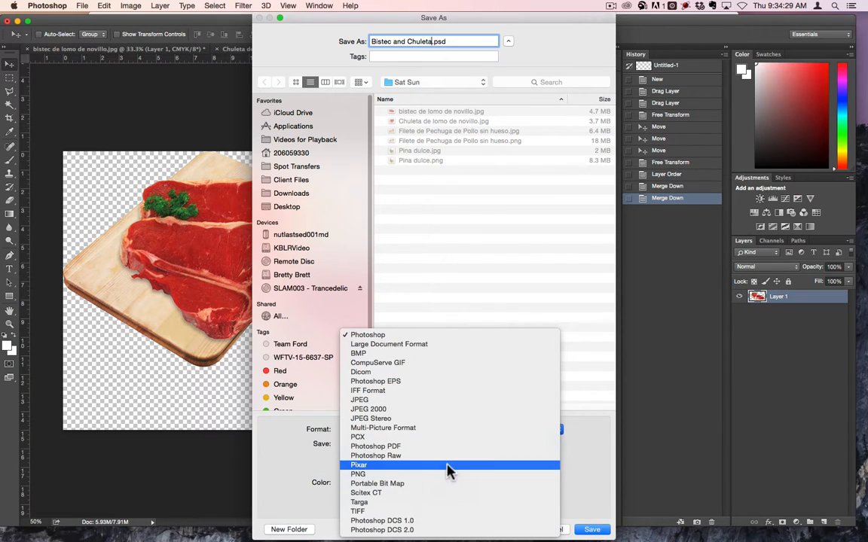
{"action": "left_click", "coordinate": [448, 474]}
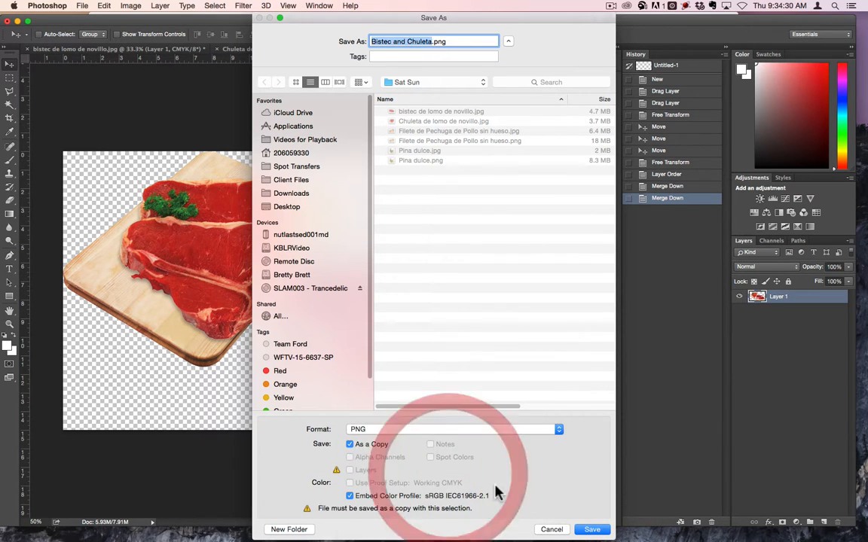
{"action": "left_click", "coordinate": [595, 530]}
{"action": "left_click", "coordinate": [459, 149]}
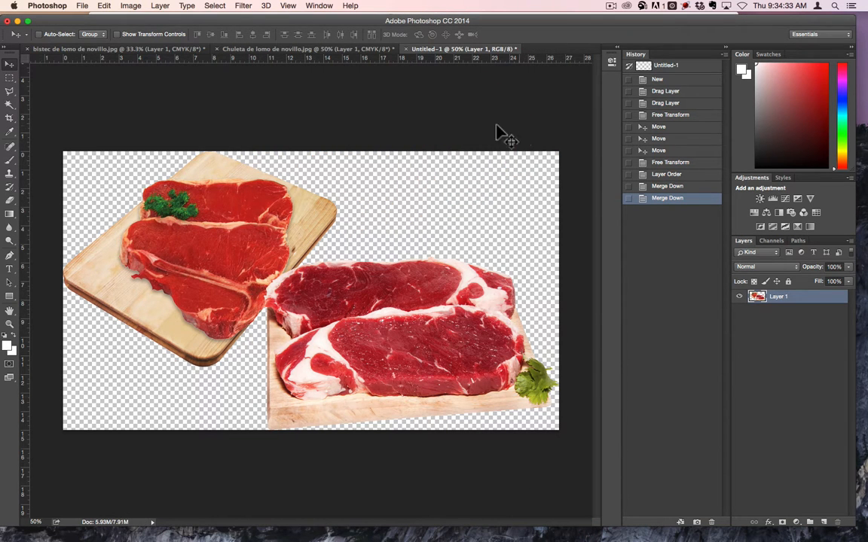
Close the combined document and the Chuleta and bistec images without saving changes.
{"action": "key", "text": "super+w"}
{"action": "left_click", "coordinate": [404, 190]}
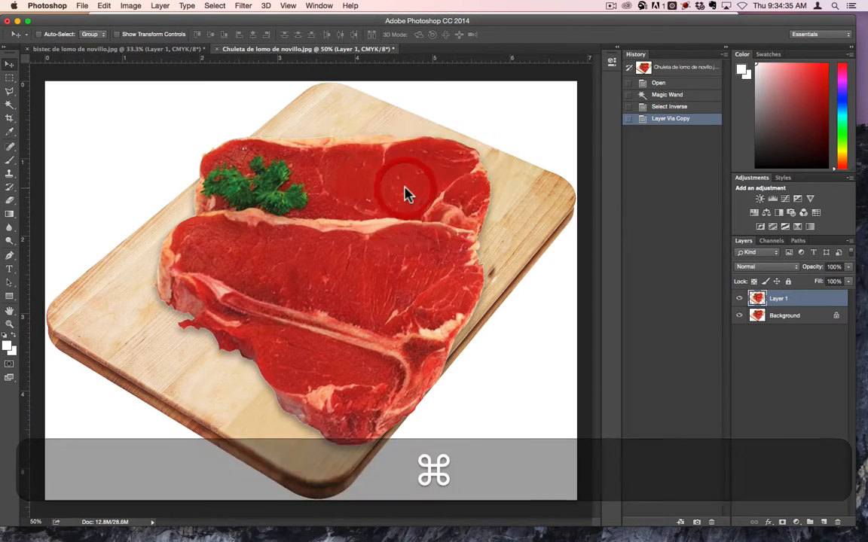
{"action": "key", "text": "super+w"}
{"action": "left_click", "coordinate": [397, 246]}
{"action": "key", "text": "super+w"}
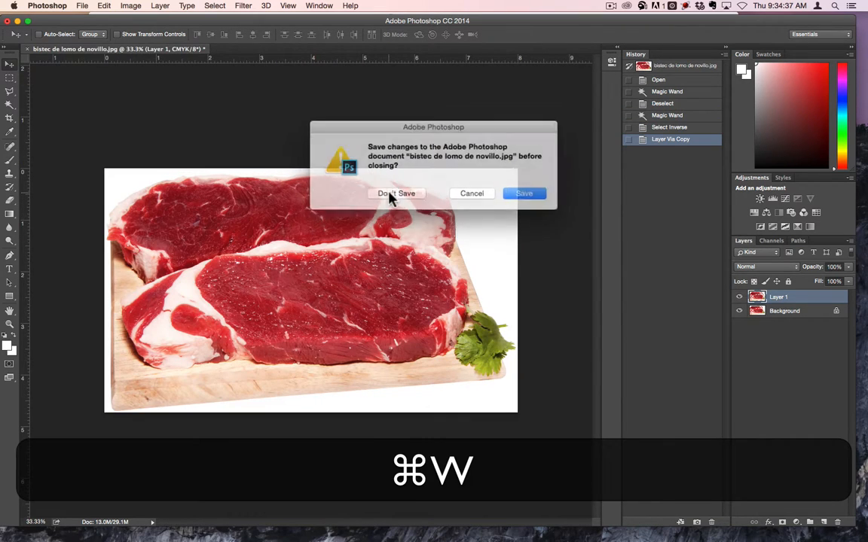
{"action": "left_click", "coordinate": [391, 193]}
Switch to Finder and move the four original JPEGs in the Sat Sun folder to the Trash.
{"action": "key", "text": "super+Tab"}
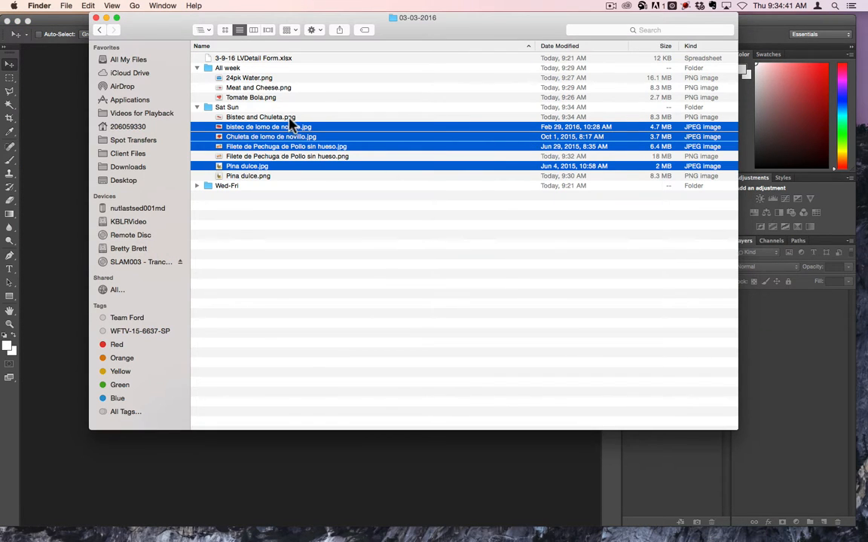
{"action": "key", "text": "super+BackSpace"}
{"action": "left_click", "coordinate": [512, 191]}
Collapse the Sat Sun and All week folders, expand Wed-Fri, and open its three JPEG images in Photoshop.
{"action": "left_click", "coordinate": [197, 106]}
{"action": "left_click", "coordinate": [197, 68]}
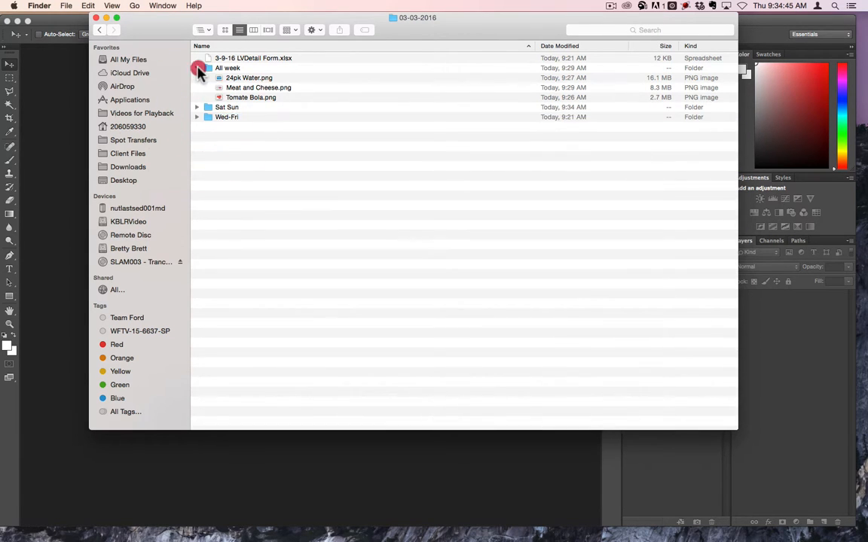
{"action": "left_click", "coordinate": [197, 87]}
{"action": "left_click", "coordinate": [260, 98]}
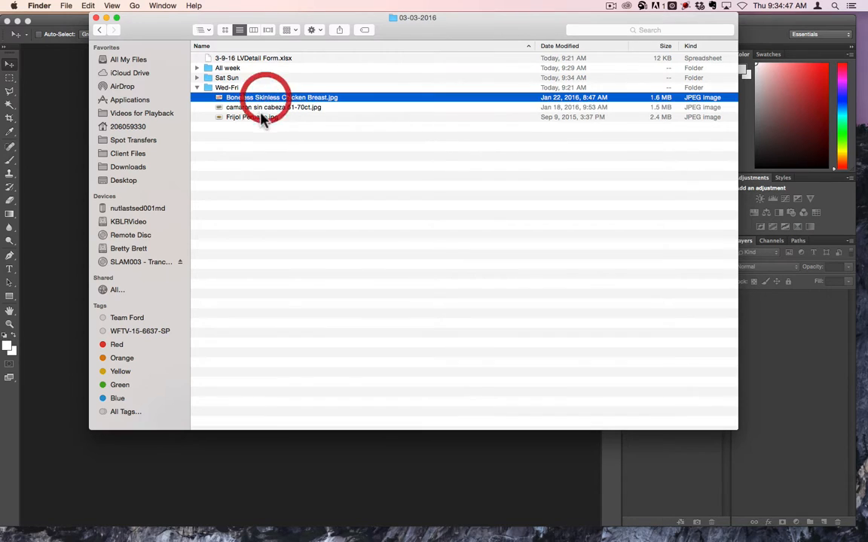
{"action": "left_click", "coordinate": [258, 118], "text": "shift"}
{"action": "right_click", "coordinate": [258, 118]}
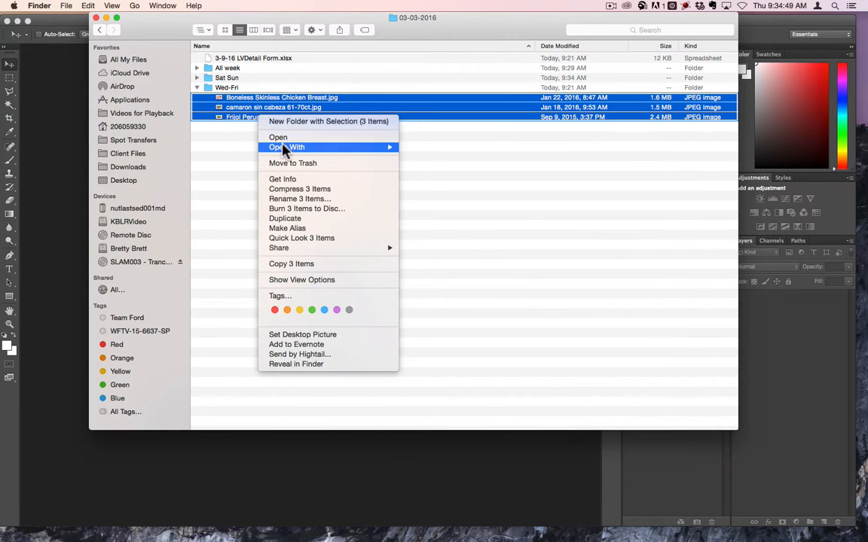
{"action": "mouse_move", "coordinate": [287, 147]}
{"action": "left_click", "coordinate": [467, 176]}
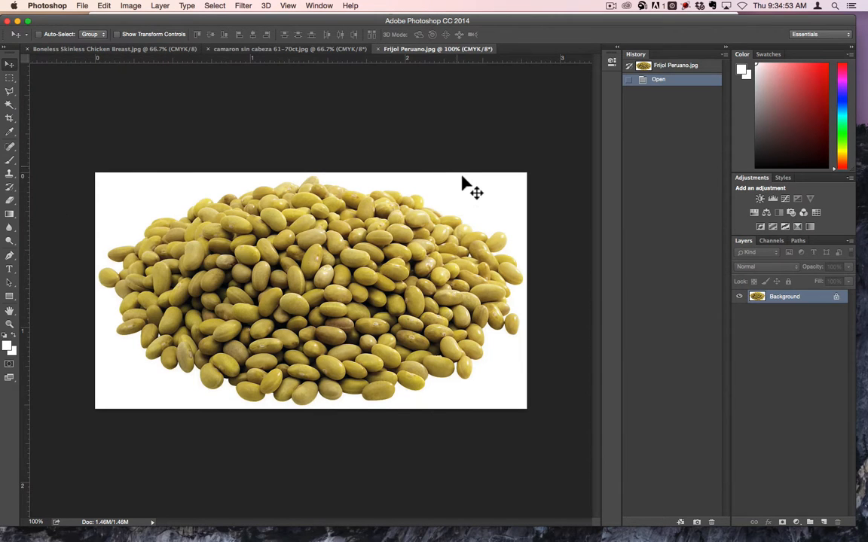
Select the white background around the Frijol Peruano beans with the Magic Wand, and set the tool's tolerance to 16.
{"action": "left_click", "coordinate": [10, 105]}
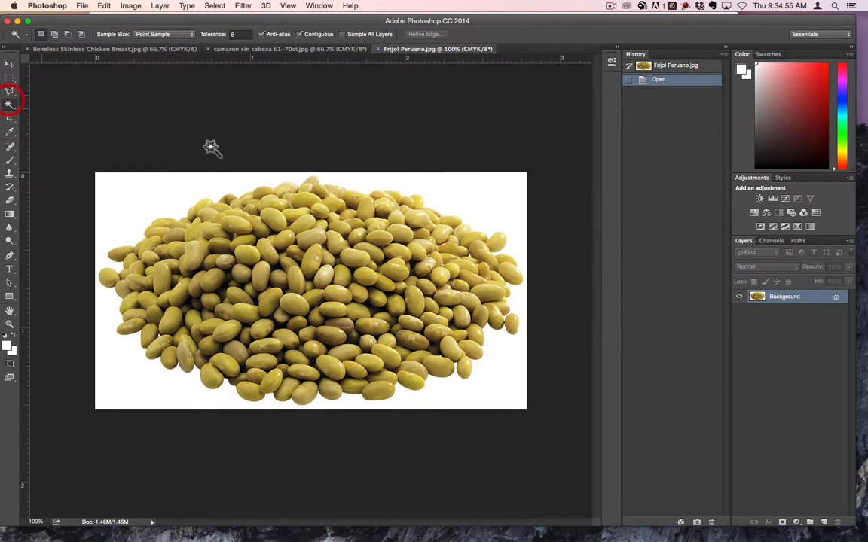
{"action": "left_click", "coordinate": [523, 211]}
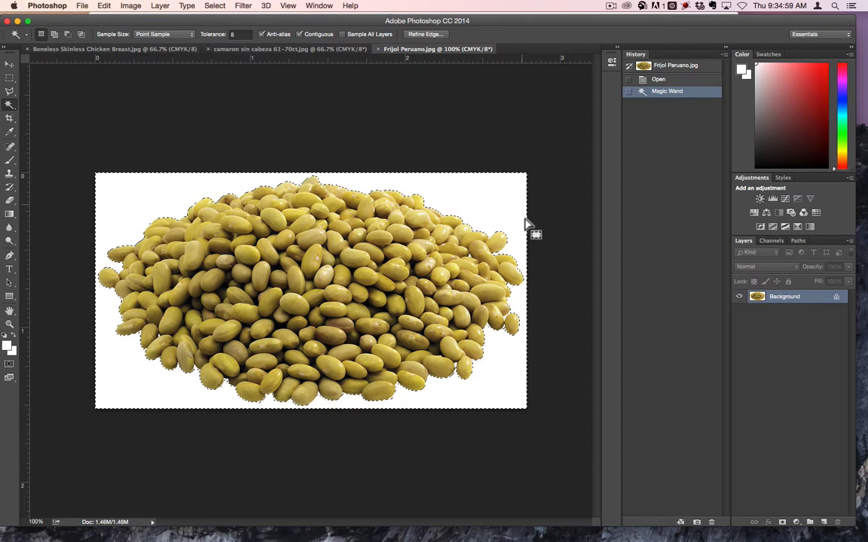
{"action": "left_click", "coordinate": [238, 34]}
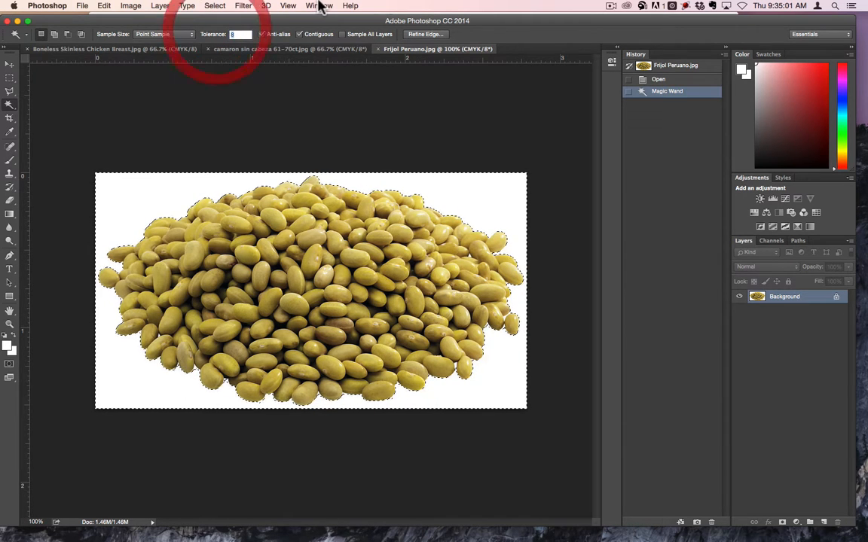
{"action": "type", "text": "16"}
{"action": "key", "text": "Return"}
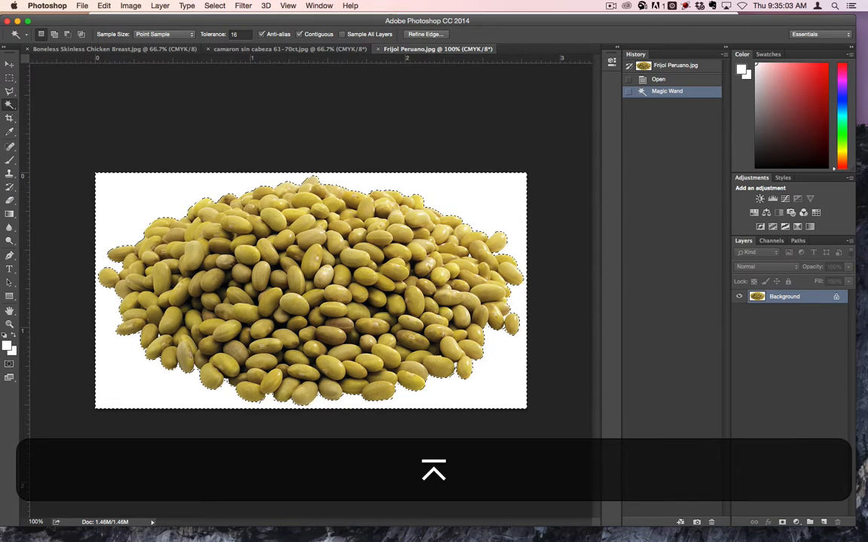
Reselect the white background around the beans with the Magic Wand, adding the small gap beside the separate outer bean to the selection.
{"action": "key", "text": "super+d"}
{"action": "left_click", "coordinate": [198, 194]}
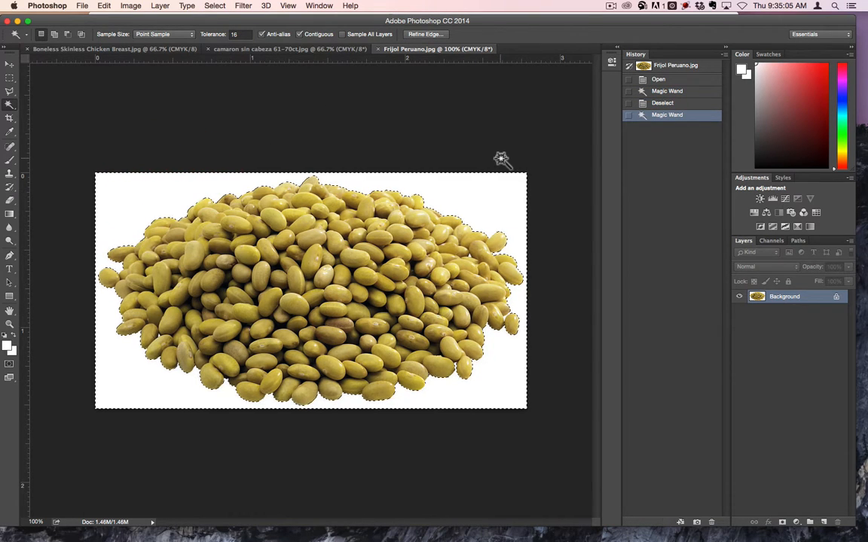
{"action": "left_click", "coordinate": [509, 317], "text": "shift"}
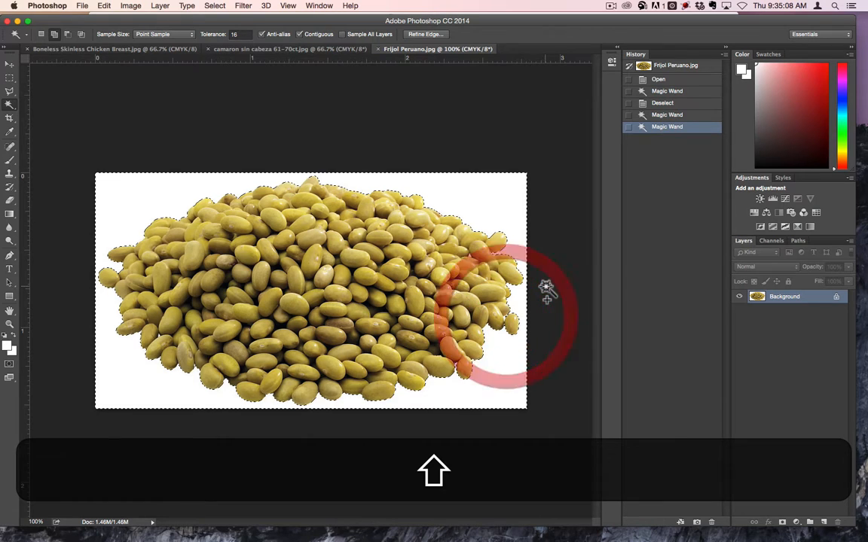
{"action": "left_click", "coordinate": [508, 316], "text": "shift"}
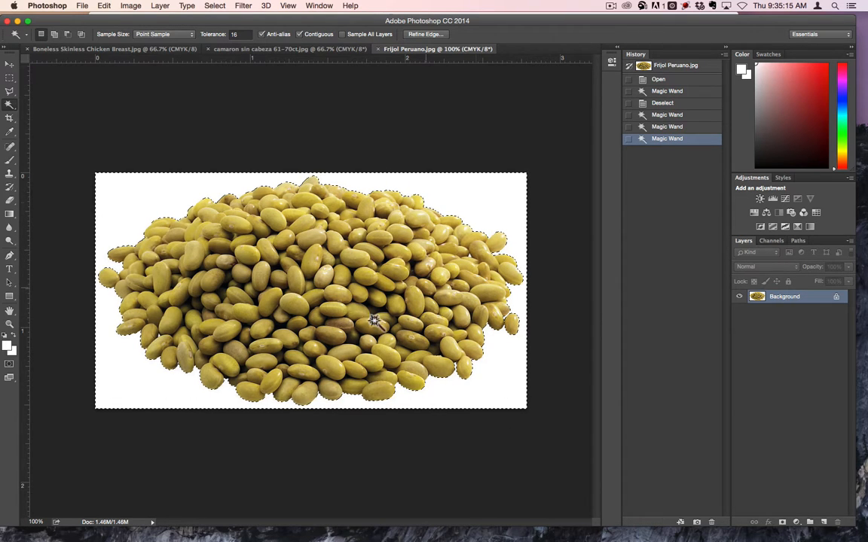
Invert the selection to isolate the beans on a new layer without the Background layer, and convert the image to RGB Color.
{"action": "key", "text": "shift+super+i"}
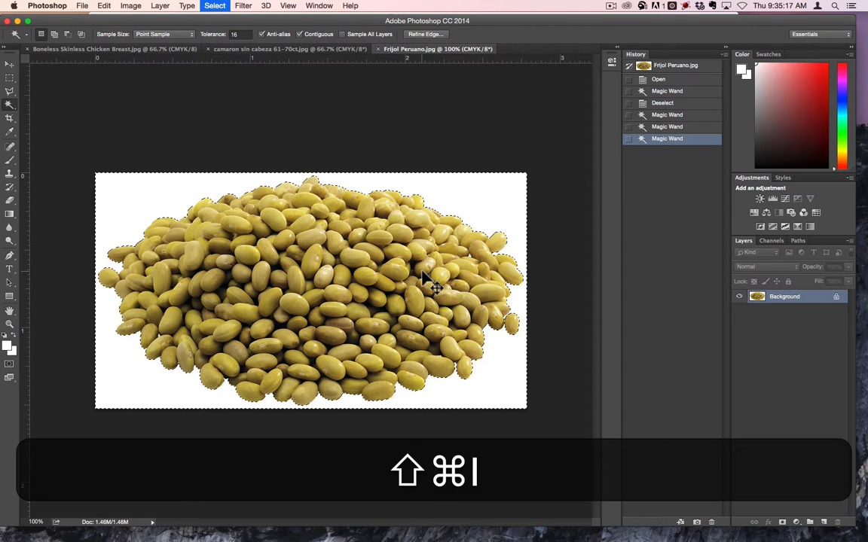
{"action": "key", "text": "shift+super+j"}
{"action": "left_click_drag", "start_coordinate": [782, 310], "coordinate": [836, 521]}
{"action": "left_click", "coordinate": [128, 6]}
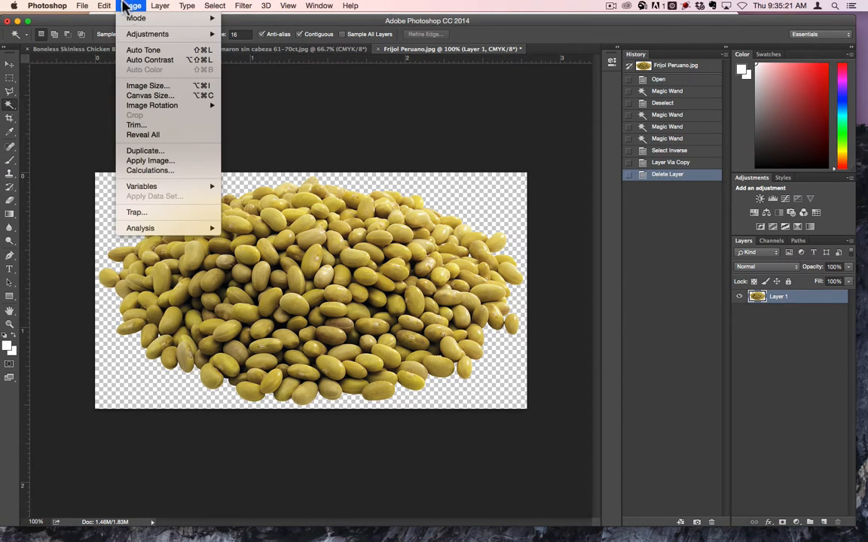
{"action": "mouse_move", "coordinate": [138, 18]}
{"action": "left_click", "coordinate": [249, 61]}
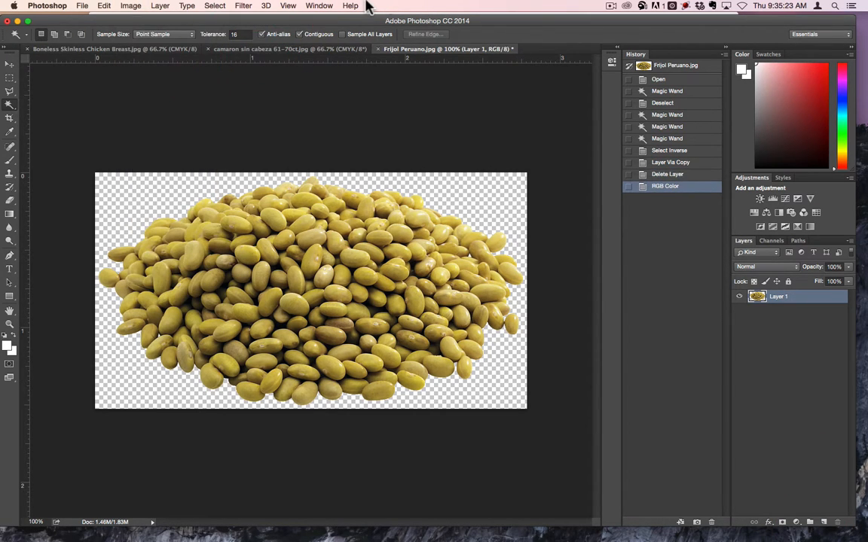
Save the beans as Frijol Peruano.png in the Wed-Fri folder, and close the original image without saving changes.
{"action": "key", "text": "super+shift+s"}
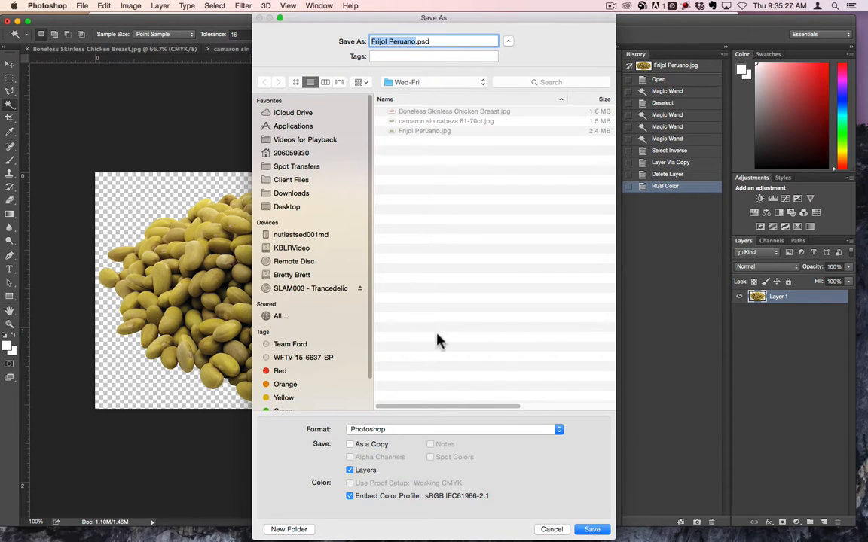
{"action": "left_click", "coordinate": [439, 429]}
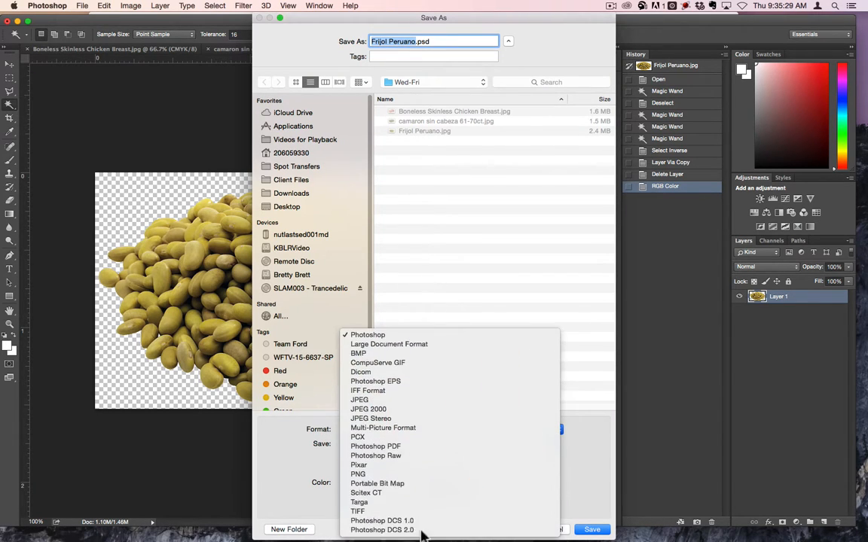
{"action": "left_click", "coordinate": [430, 473]}
{"action": "left_click", "coordinate": [592, 530]}
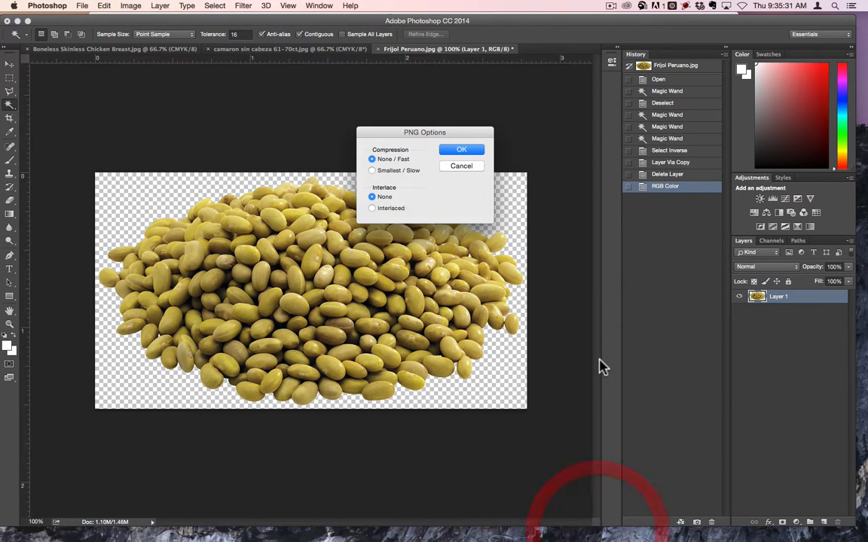
{"action": "key", "text": "Return"}
{"action": "key", "text": "super+w"}
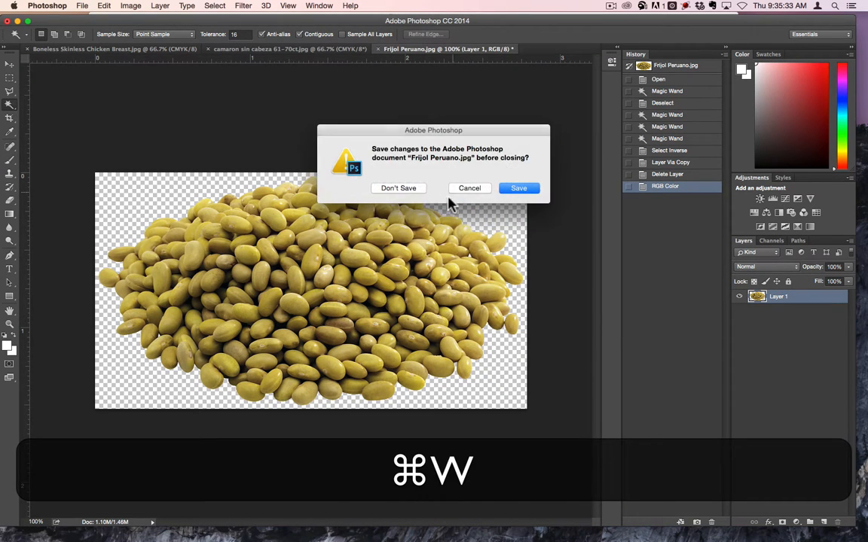
{"action": "left_click", "coordinate": [411, 194]}
Isolate the shrimp platter from its white background on a new layer without the Background layer, and convert the image to RGB Color.
{"action": "left_click", "coordinate": [374, 159]}
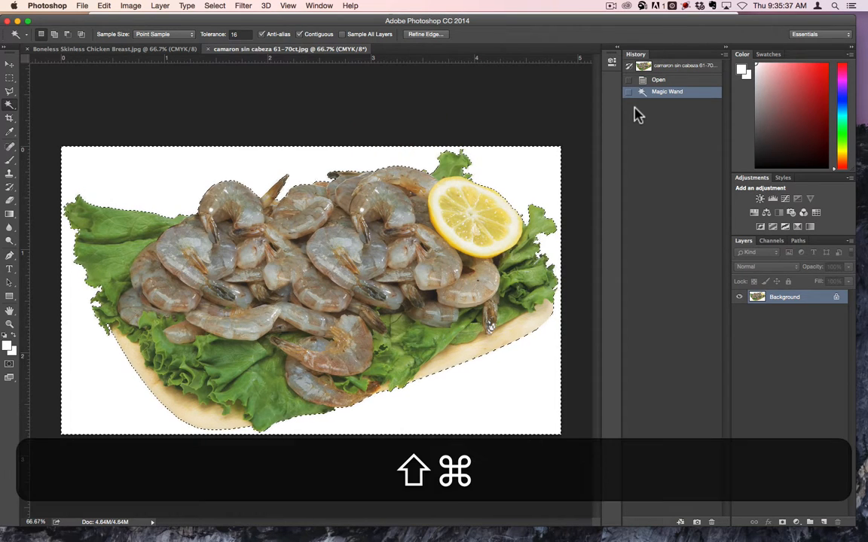
{"action": "key", "text": "shift+super+i"}
{"action": "key", "text": "super+j"}
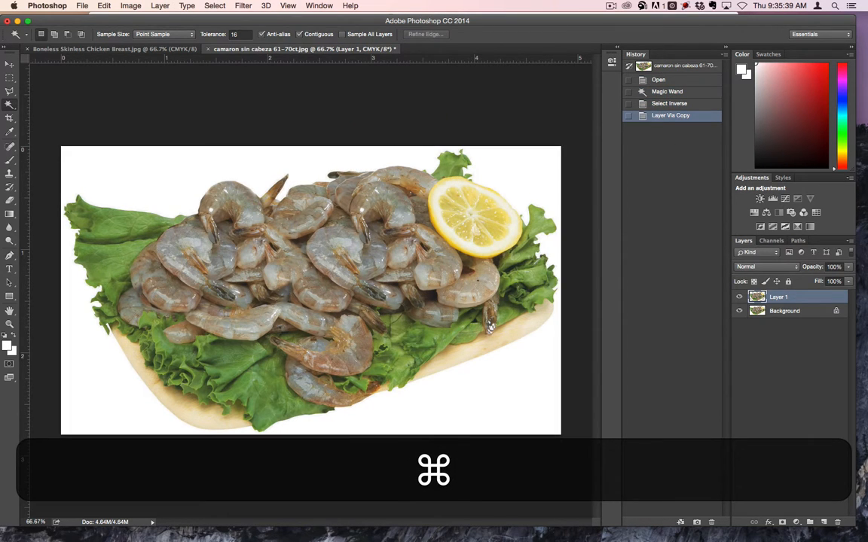
{"action": "left_click_drag", "start_coordinate": [787, 310], "coordinate": [837, 522]}
{"action": "left_click", "coordinate": [130, 6]}
{"action": "mouse_move", "coordinate": [174, 18]}
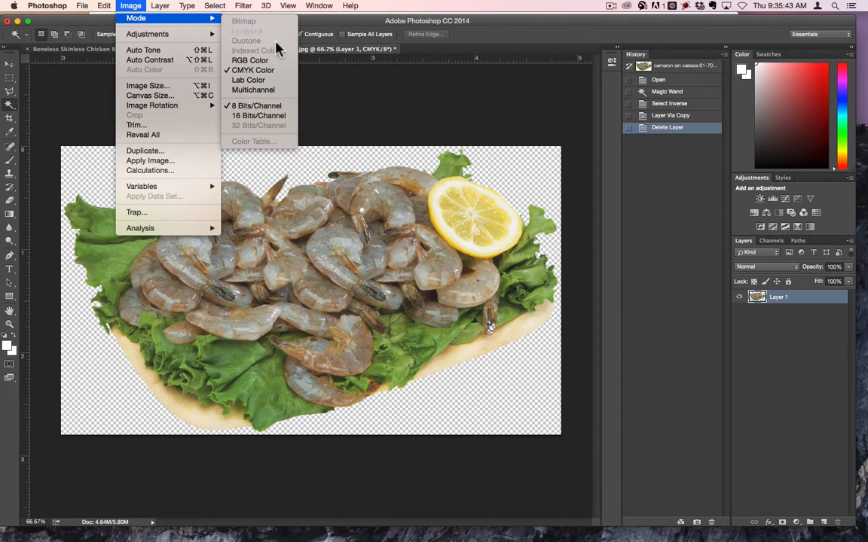
{"action": "left_click", "coordinate": [260, 60]}
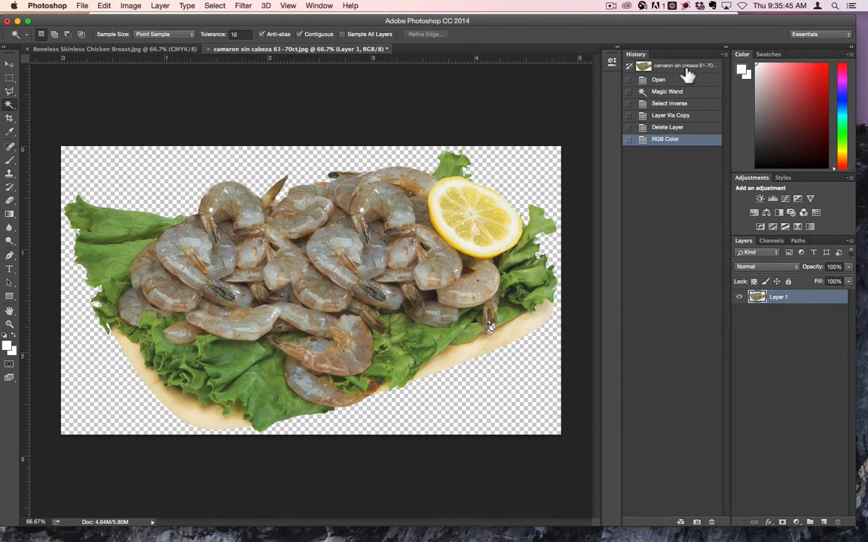
Save the shrimp platter as camaron sin cabeza 61-70ct.png in the Wed-Fri folder, and close the original image without saving changes.
{"action": "key", "text": "shift+super+s"}
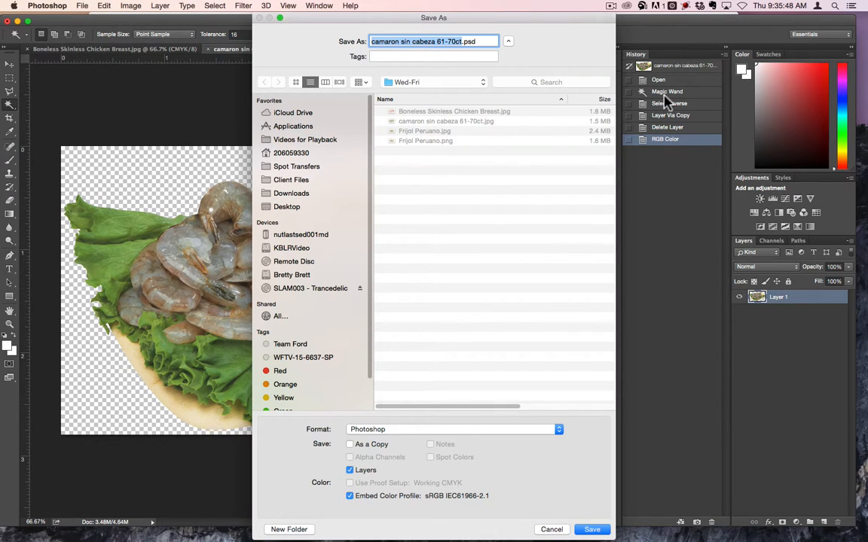
{"action": "left_click", "coordinate": [461, 430]}
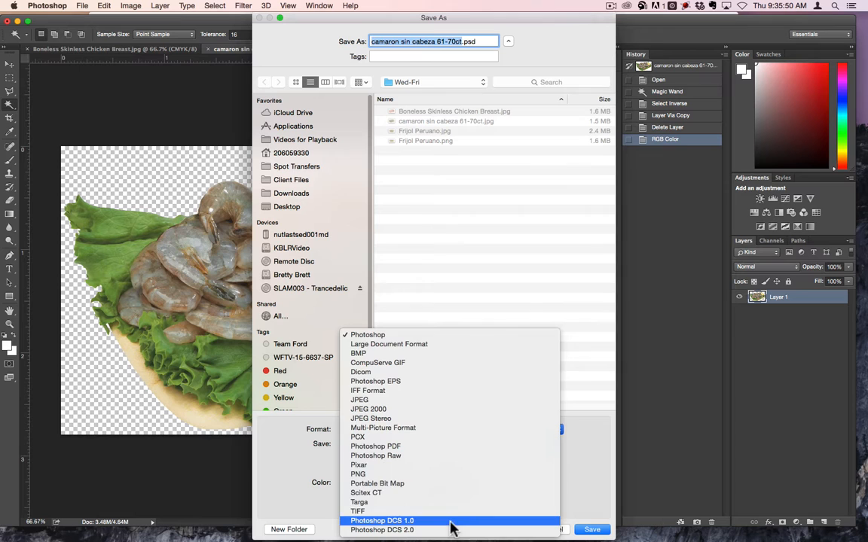
{"action": "left_click", "coordinate": [454, 474]}
{"action": "key", "text": "Return"}
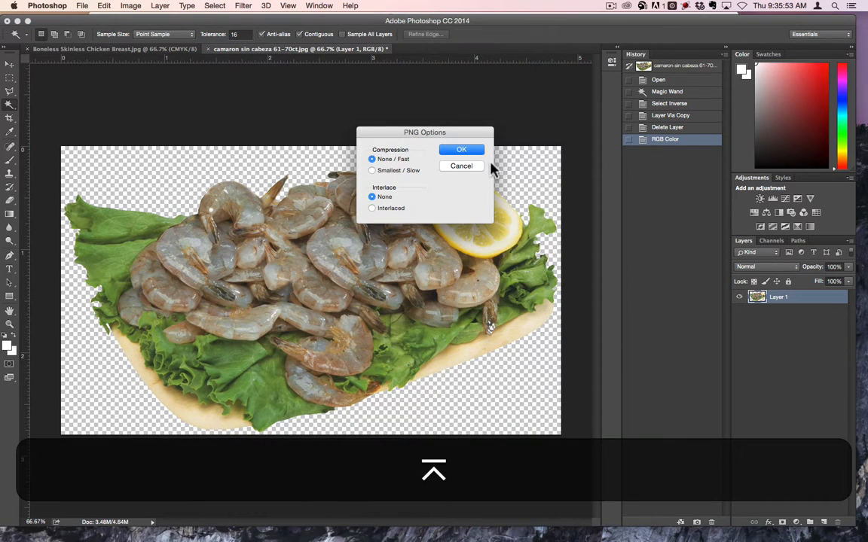
{"action": "left_click", "coordinate": [457, 149]}
{"action": "key", "text": "super+w"}
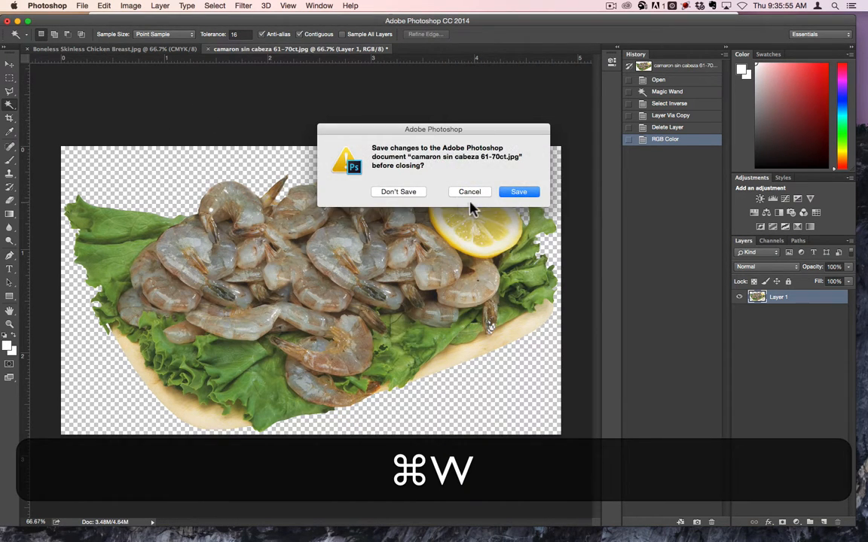
{"action": "left_click", "coordinate": [402, 196]}
Isolate the chicken breast board from its white background on a new layer without the Background layer, and convert the image to RGB Color.
{"action": "left_click", "coordinate": [203, 155]}
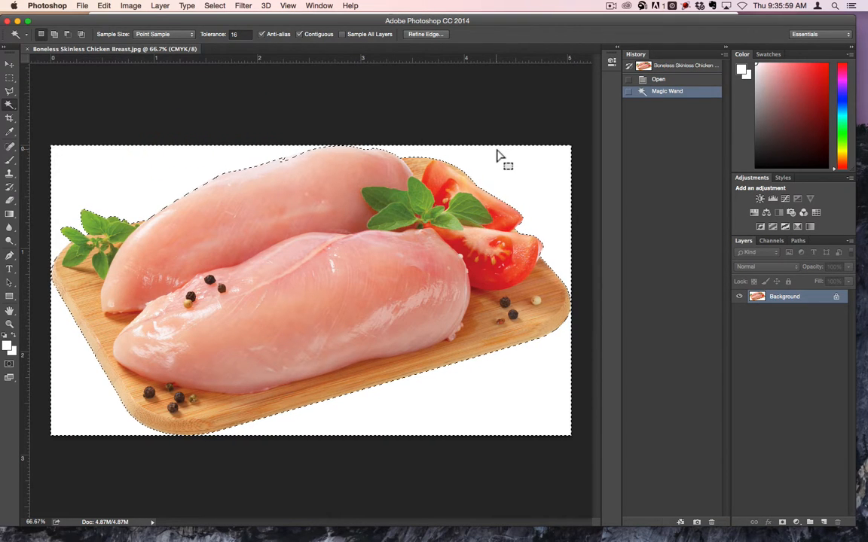
{"action": "key", "text": "shift+super+i"}
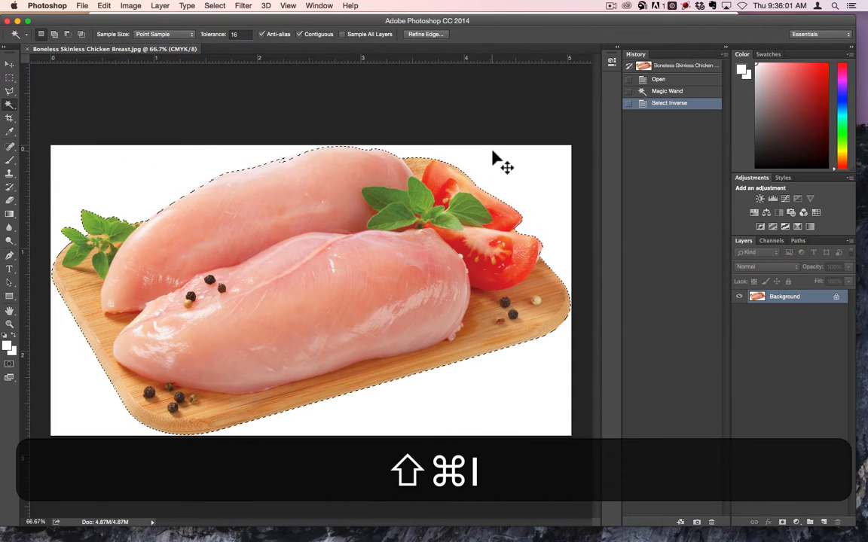
{"action": "key", "text": "super+j"}
{"action": "left_click_drag", "start_coordinate": [796, 312], "coordinate": [836, 521]}
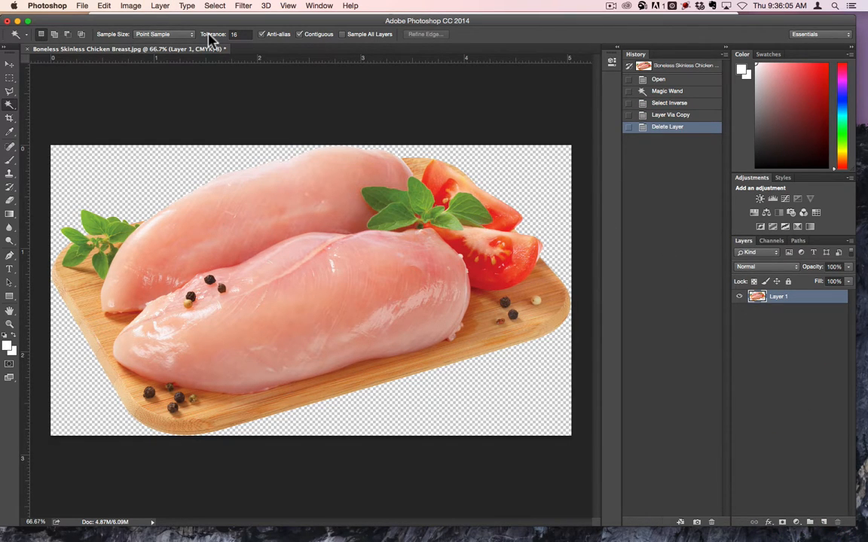
{"action": "left_click", "coordinate": [131, 5]}
{"action": "mouse_move", "coordinate": [170, 19]}
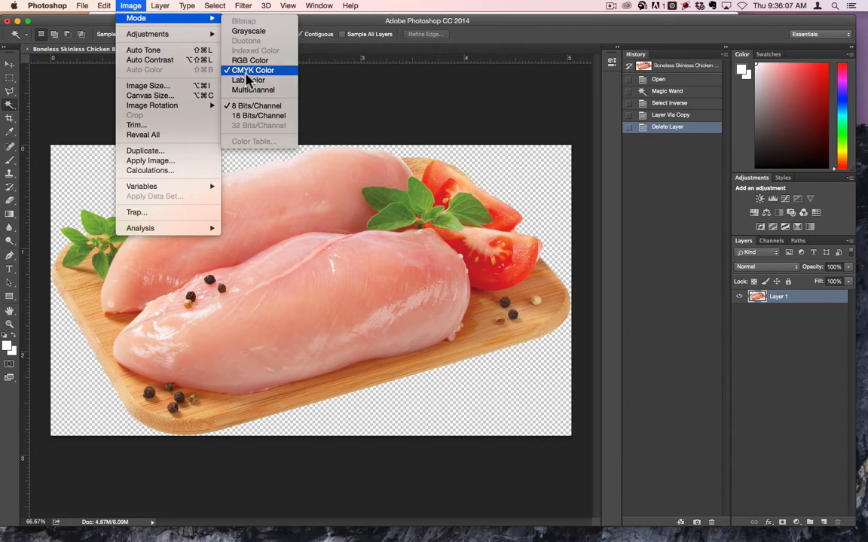
{"action": "left_click", "coordinate": [243, 61]}
Save the chicken as Boneless Skinless Chicken Breast.png in the Wed-Fri folder, and close the original image without saving changes.
{"action": "key", "text": "shift+super+s"}
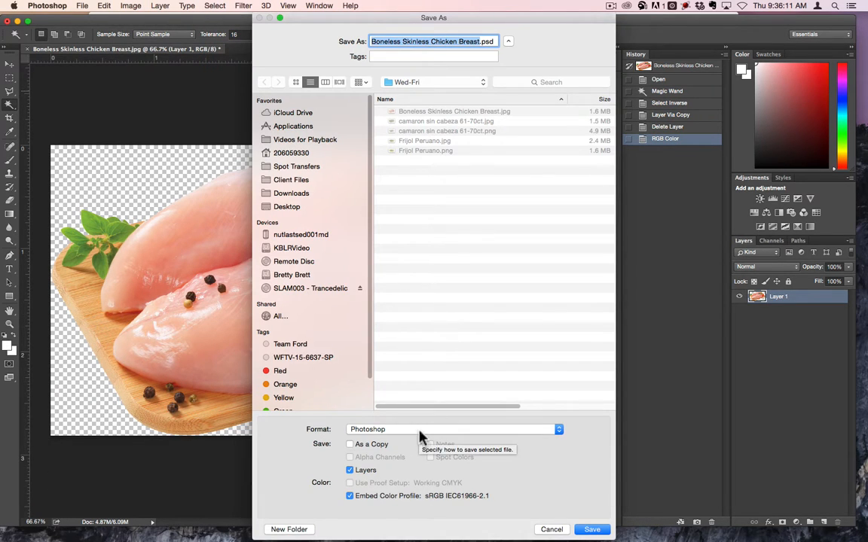
{"action": "left_click", "coordinate": [413, 430]}
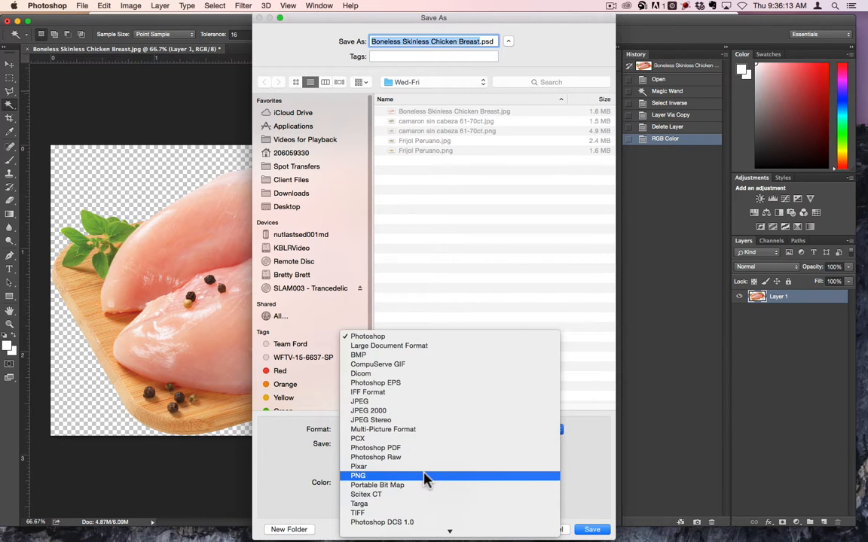
{"action": "left_click", "coordinate": [425, 476]}
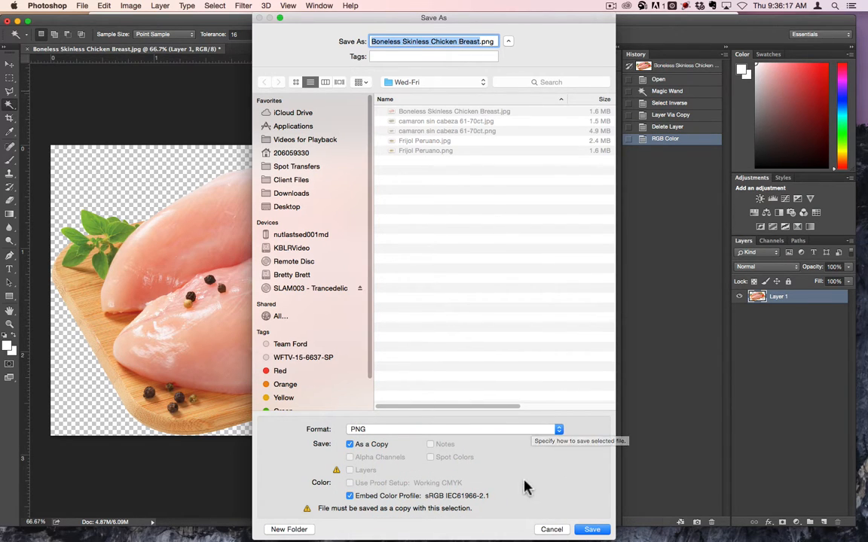
{"action": "left_click", "coordinate": [592, 528]}
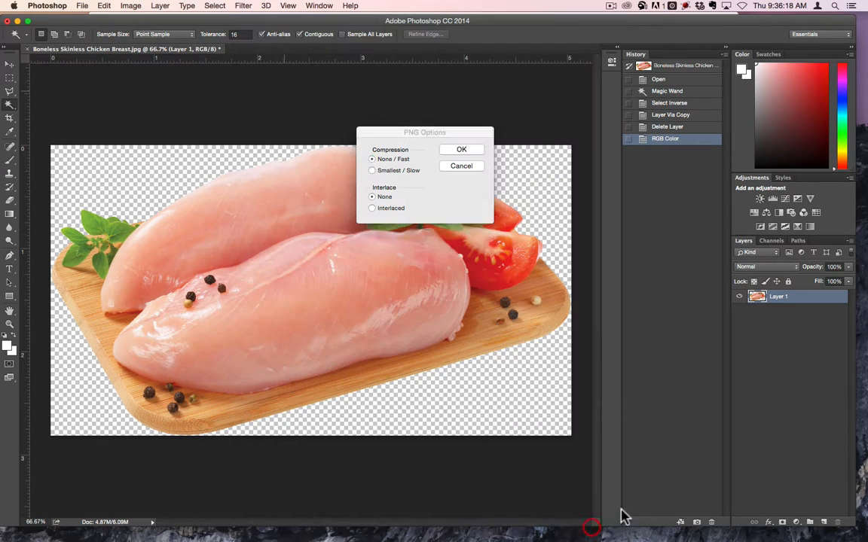
{"action": "left_click", "coordinate": [457, 150]}
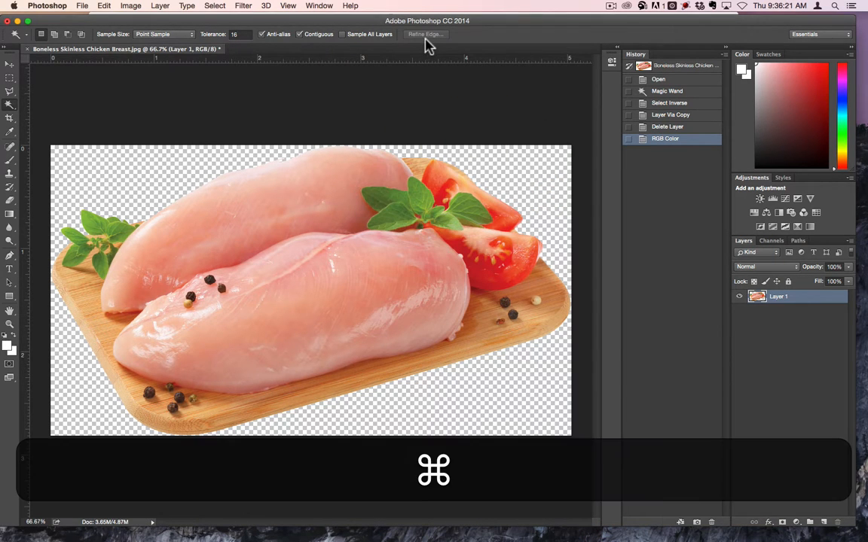
{"action": "key", "text": "super+w"}
{"action": "left_click", "coordinate": [405, 190]}
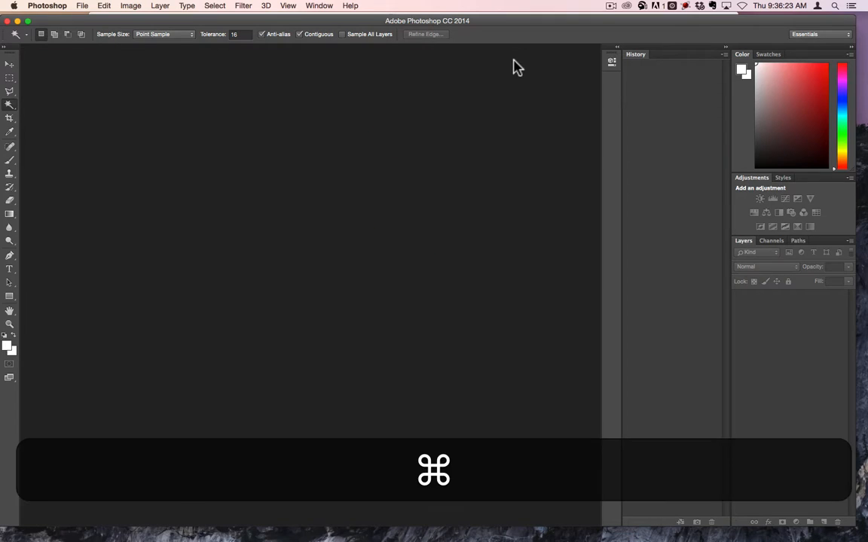
Quit Photoshop and, in Finder, move the three original JPEGs in the Wed-Fri folder to the Trash.
{"action": "key", "text": "super+q"}
{"action": "left_click", "coordinate": [384, 24]}
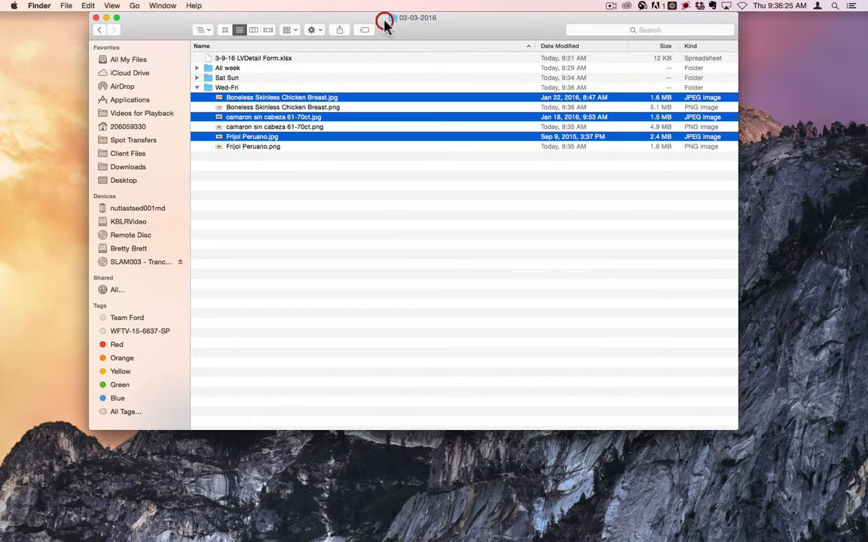
{"action": "key", "text": "super+BackSpace"}
{"action": "left_click", "coordinate": [515, 192]}
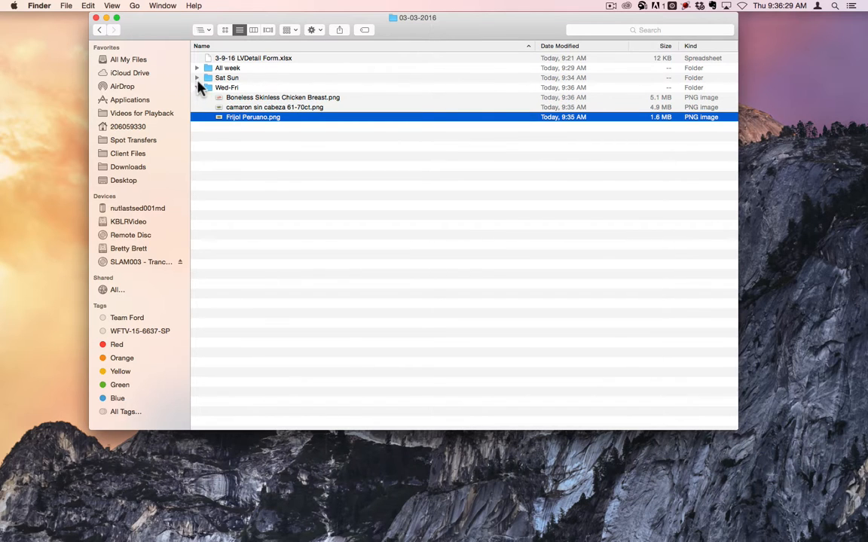
Expand the All week and Sat Sun folders and preview the finished PNGs across all three folders, starting with 24pk Water.png.
{"action": "left_click", "coordinate": [197, 77]}
{"action": "left_click", "coordinate": [198, 68]}
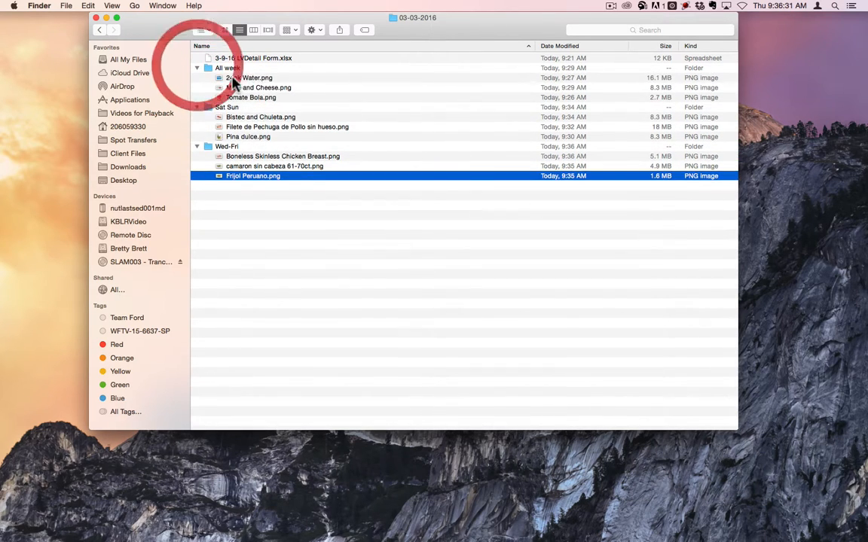
{"action": "left_click", "coordinate": [243, 78]}
{"action": "key", "text": "space"}
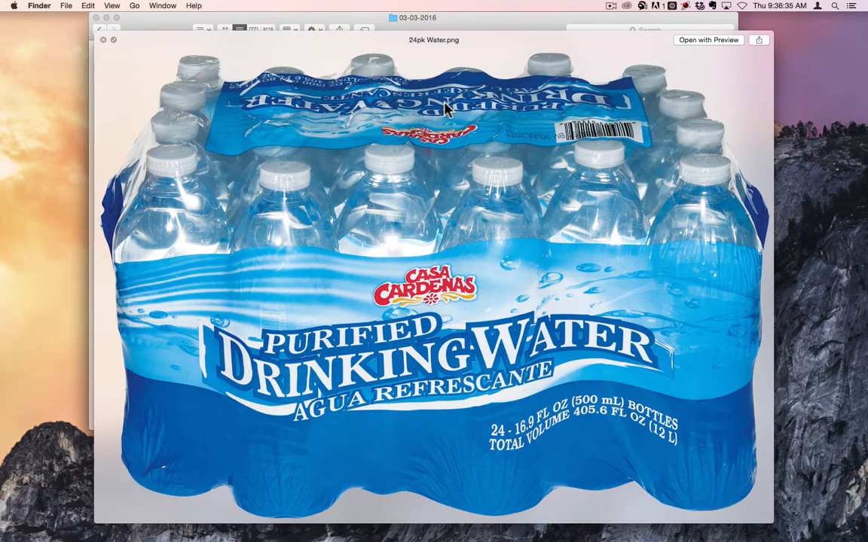
{"action": "left_click_drag", "start_coordinate": [490, 30], "coordinate": [527, 42]}
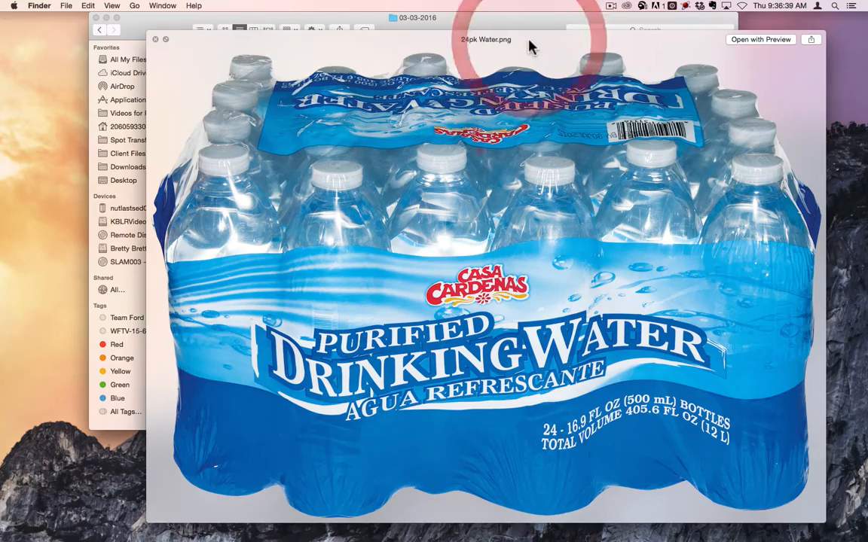
{"action": "key", "text": "Down"}
{"action": "key", "text": "Down"}
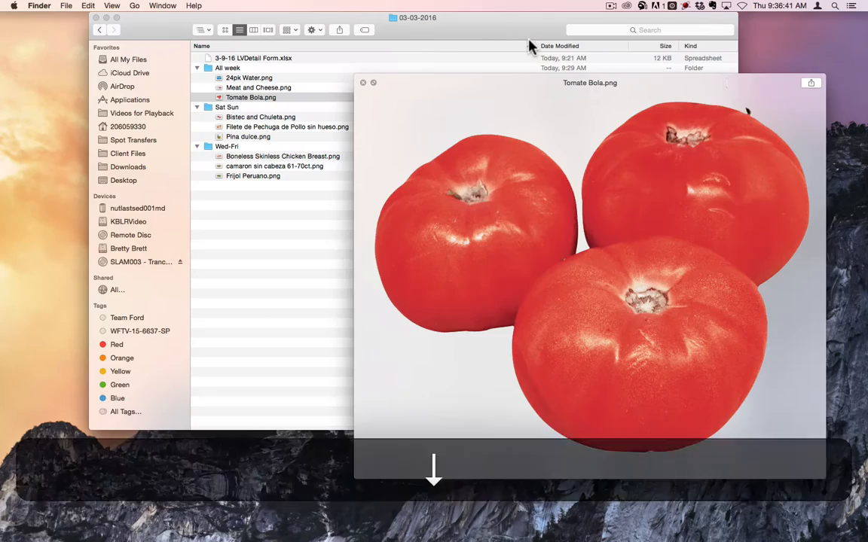
{"action": "key", "text": "Down"}
{"action": "key", "text": "Down"}
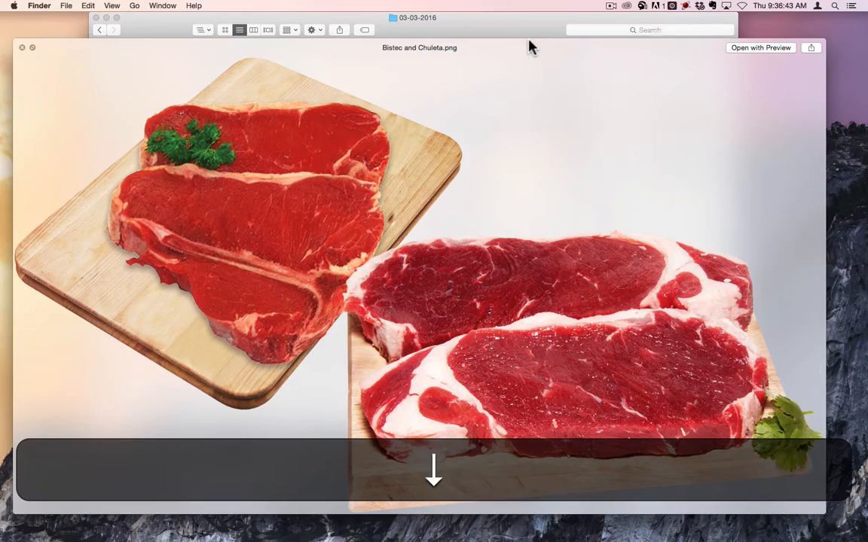
{"action": "key", "text": "Down"}
{"action": "key", "text": "Down"}
{"action": "key", "text": "Down"}
{"action": "key", "text": "Down"}
{"action": "key", "text": "Down"}
{"action": "key", "text": "Down"}
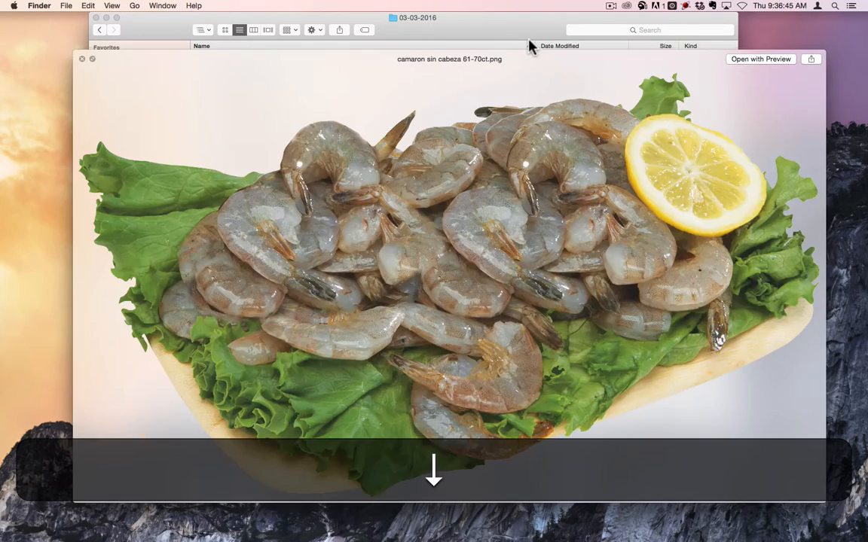
{"action": "key", "text": "space"}
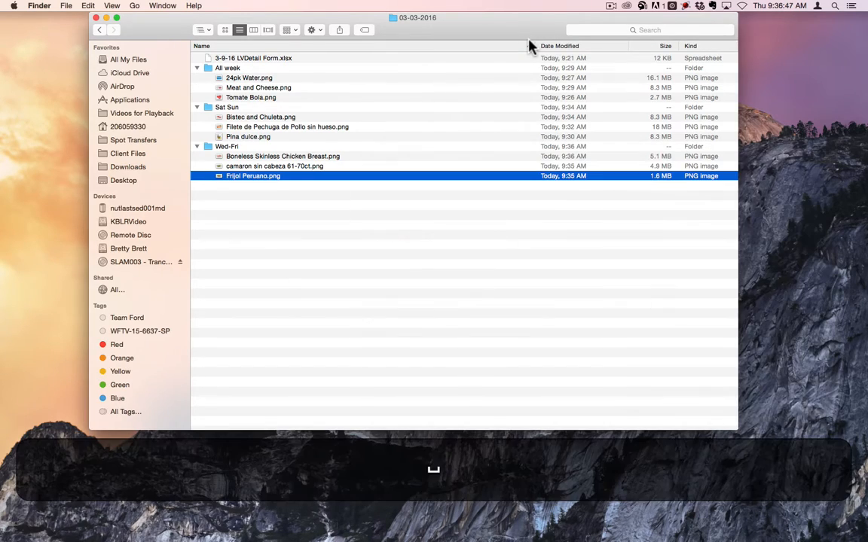
Launch Final Cut Pro from the installed applications.
{"action": "mouse_move", "coordinate": [268, 537]}
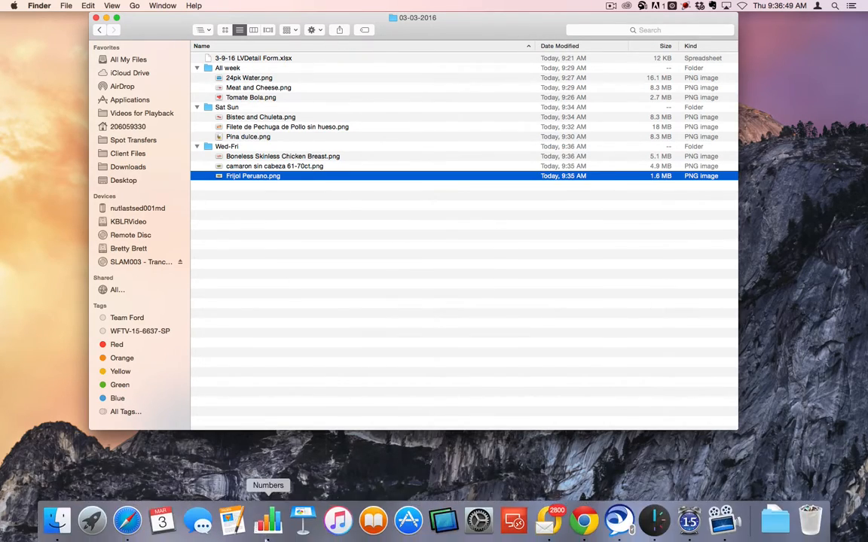
{"action": "left_click", "coordinate": [92, 520]}
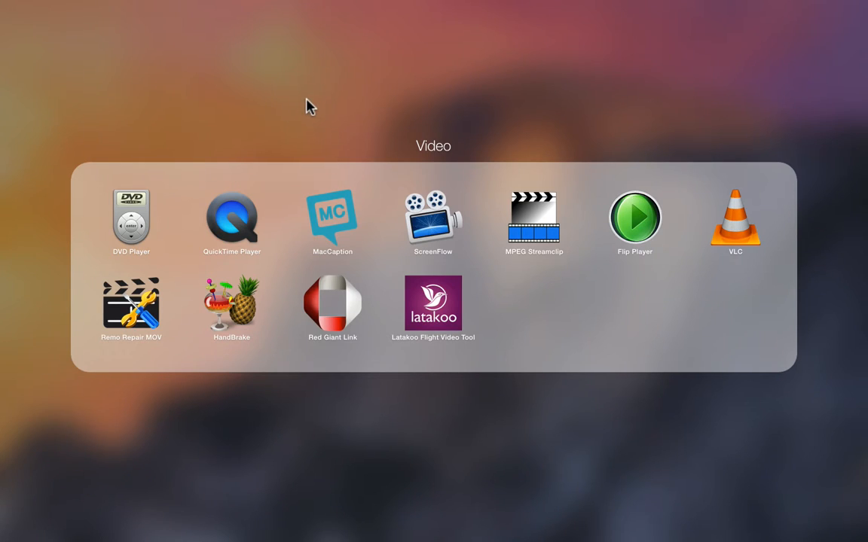
{"action": "left_click", "coordinate": [309, 107]}
{"action": "left_click", "coordinate": [338, 164]}
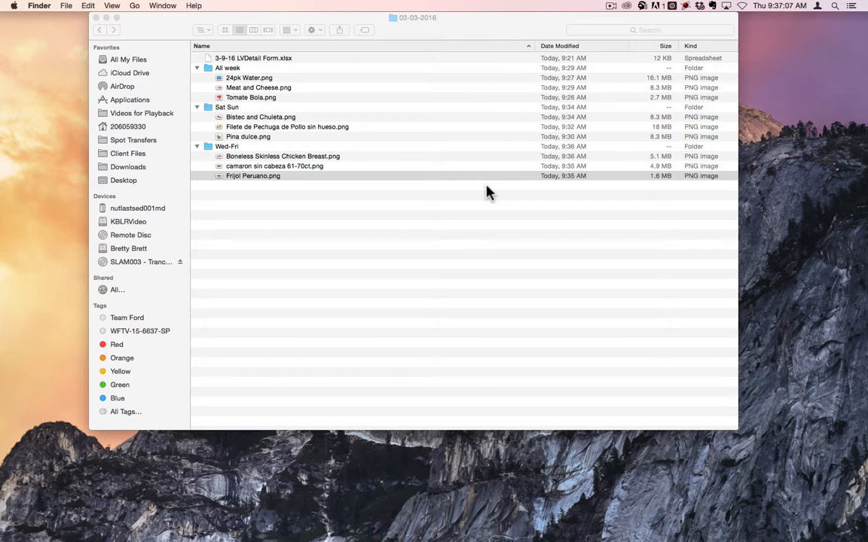
Bring the 3-9-16 LVDetail Form spreadsheet onto the main display in Numbers.
{"action": "left_click", "coordinate": [741, 6]}
{"action": "right_click", "coordinate": [851, 72]}
{"action": "left_click", "coordinate": [856, 78]}
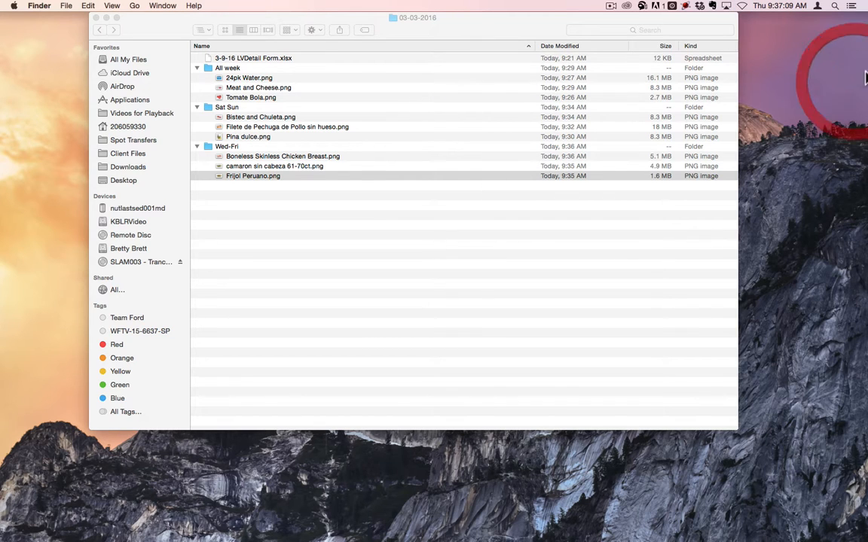
{"action": "left_click_drag", "start_coordinate": [866, 69], "coordinate": [120, 14]}
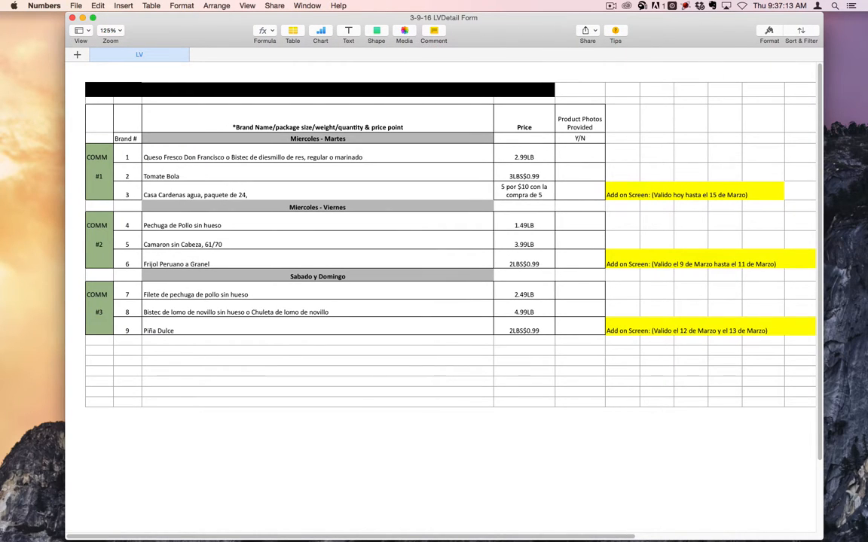
{"action": "key", "text": "super+BackSpace"}
Quit the running clock application and open the Cardenas 2015 library in Final Cut Pro.
{"action": "mouse_move", "coordinate": [357, 540]}
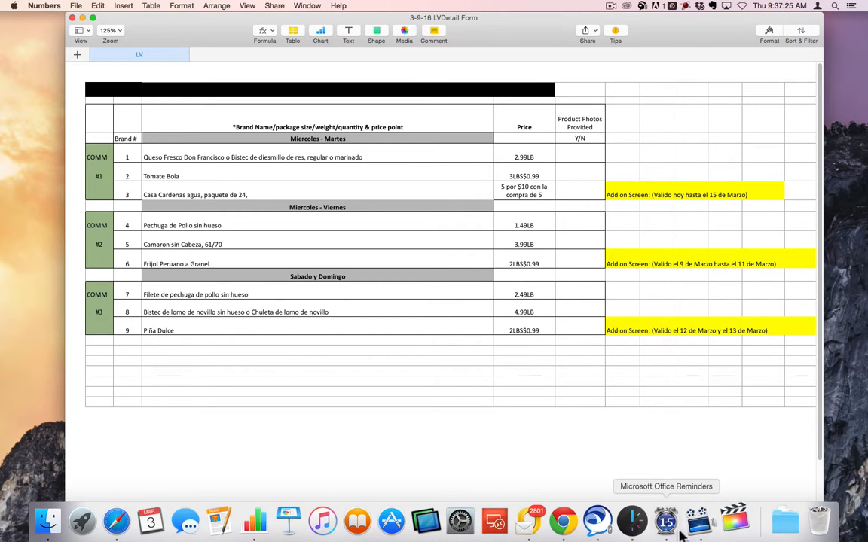
{"action": "right_click", "coordinate": [637, 531]}
{"action": "left_click", "coordinate": [691, 485]}
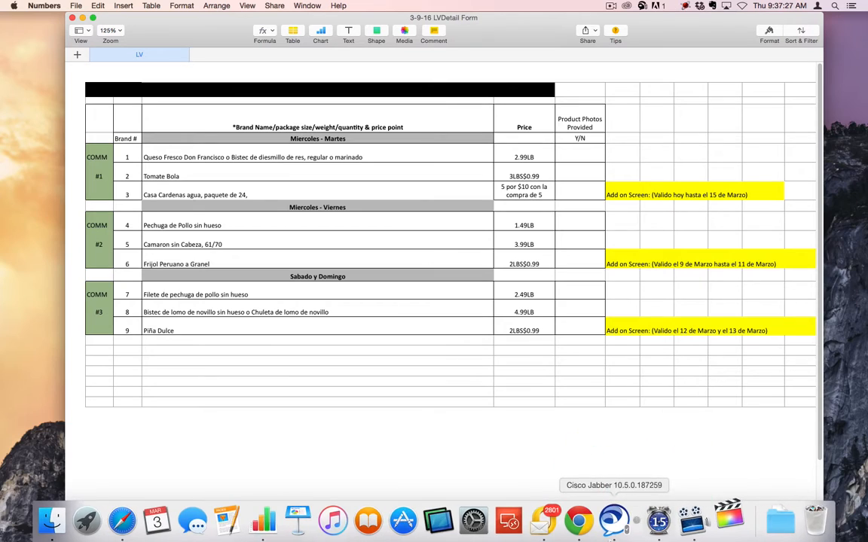
{"action": "left_click", "coordinate": [710, 523]}
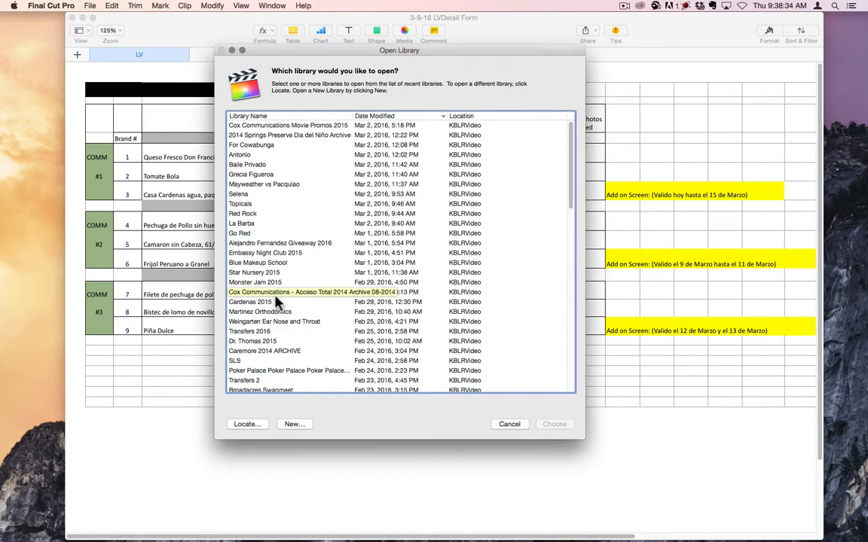
{"action": "double_click", "coordinate": [256, 301]}
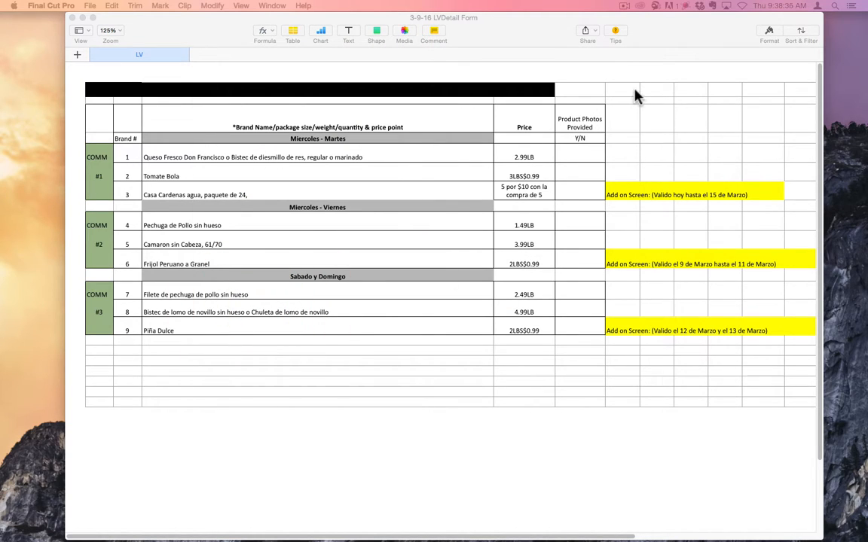
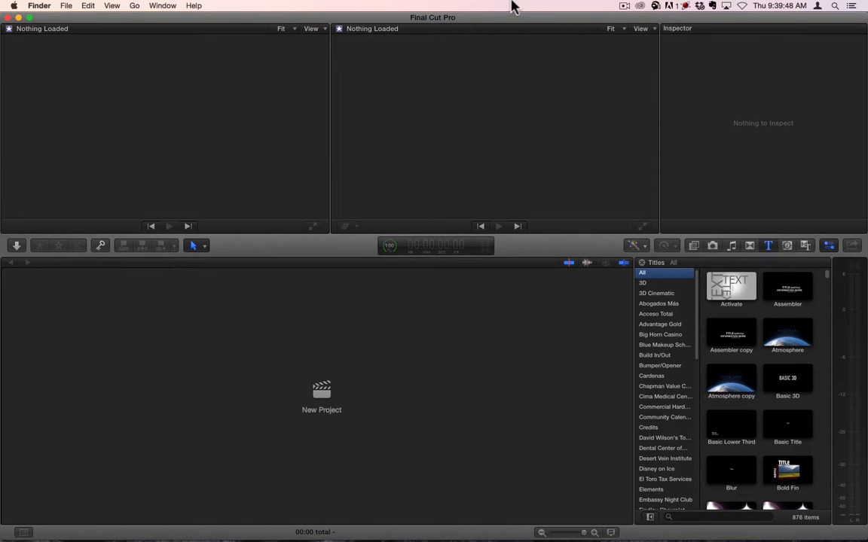
Bring Final Cut Pro to the front and show the events in its main window.
{"action": "left_click", "coordinate": [162, 6]}
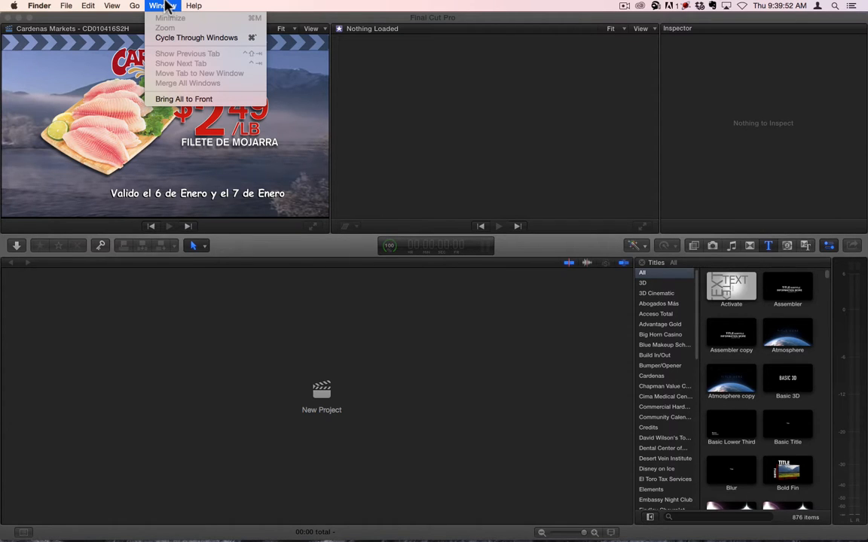
{"action": "left_click", "coordinate": [165, 6]}
{"action": "left_click", "coordinate": [164, 6]}
{"action": "left_click", "coordinate": [163, 6]}
{"action": "left_click", "coordinate": [181, 21]}
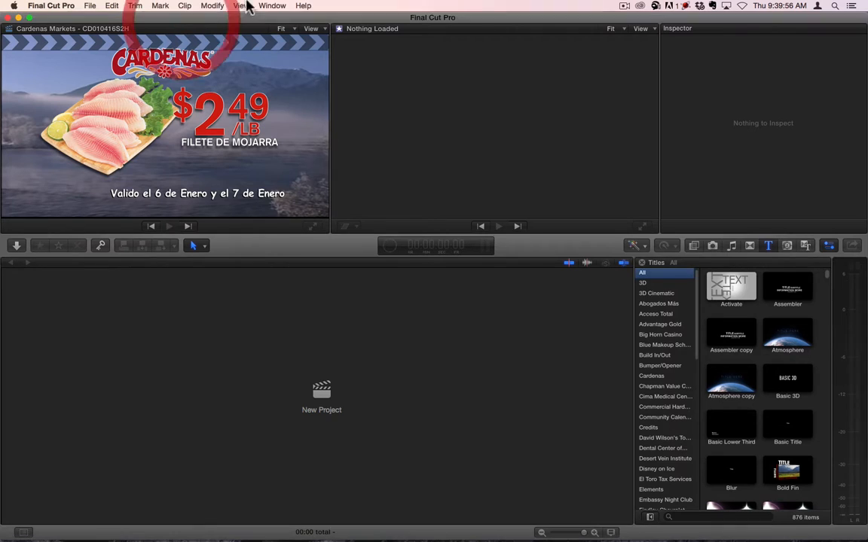
{"action": "left_click", "coordinate": [267, 6]}
{"action": "mouse_move", "coordinate": [323, 164]}
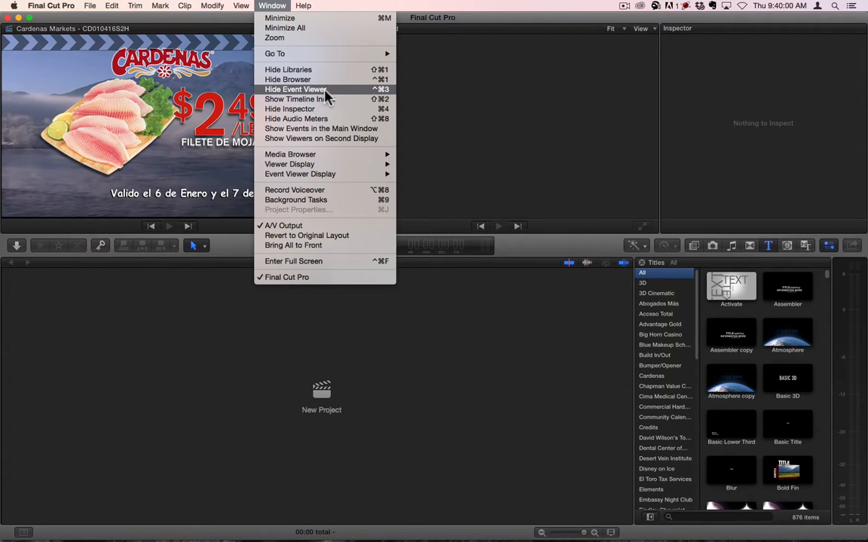
{"action": "left_click", "coordinate": [324, 129]}
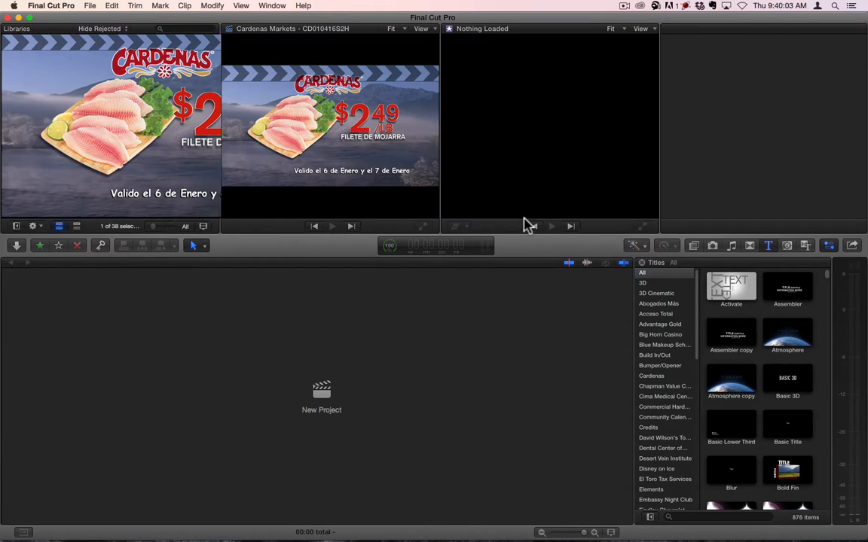
Hide the event viewer, then make the browser area taller and the libraries list wide enough to show full event names.
{"action": "left_click", "coordinate": [271, 6]}
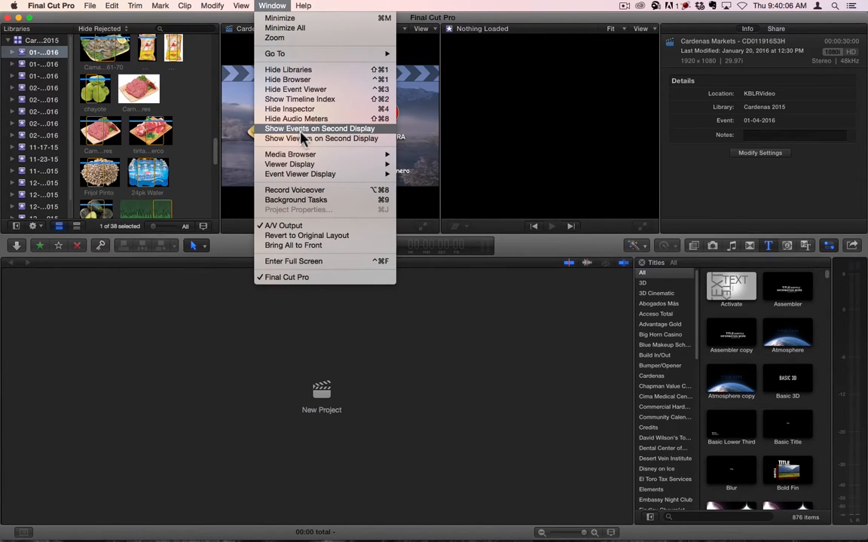
{"action": "left_click", "coordinate": [308, 90]}
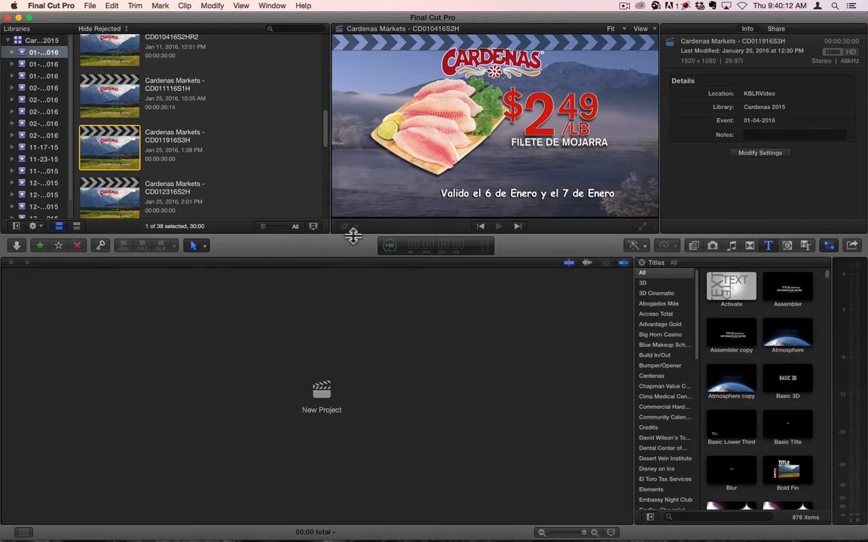
{"action": "left_click_drag", "start_coordinate": [354, 236], "coordinate": [354, 266]}
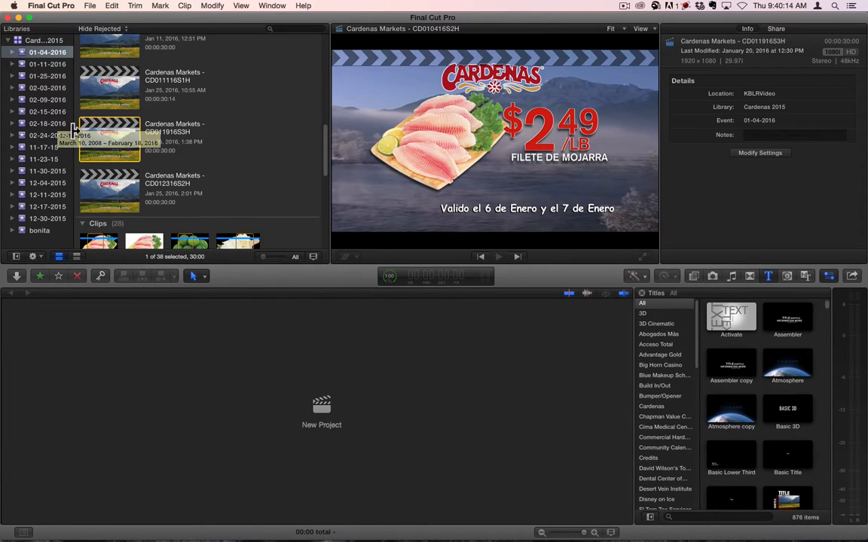
{"action": "left_click_drag", "start_coordinate": [72, 130], "coordinate": [165, 136]}
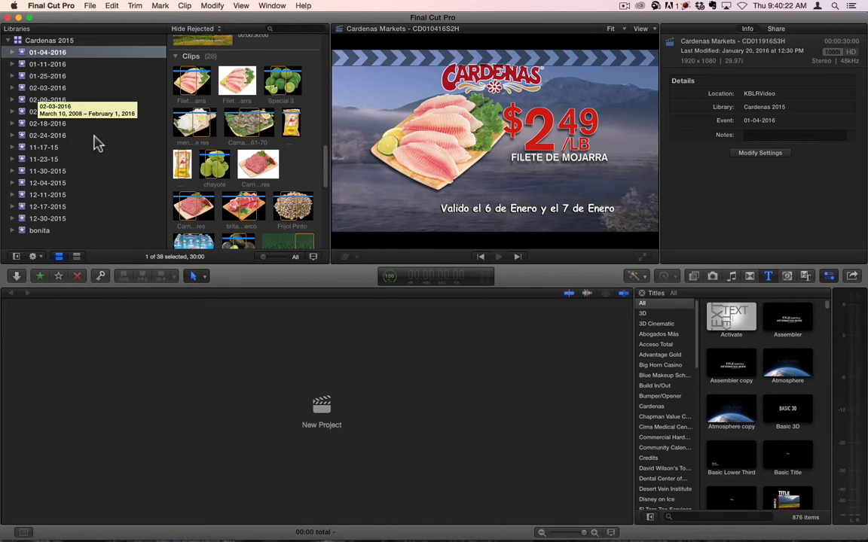
{"action": "key", "text": "shift+super+n"}
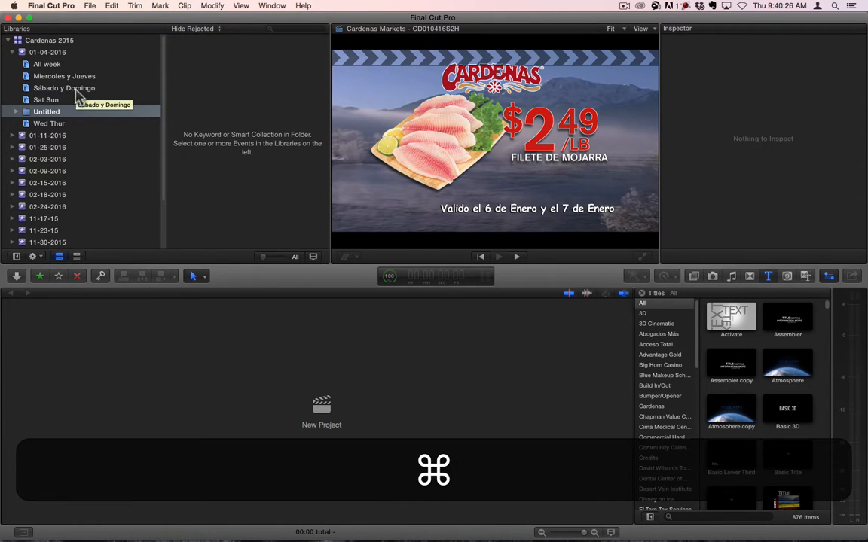
{"action": "key", "text": "super+z"}
{"action": "left_click", "coordinate": [13, 52]}
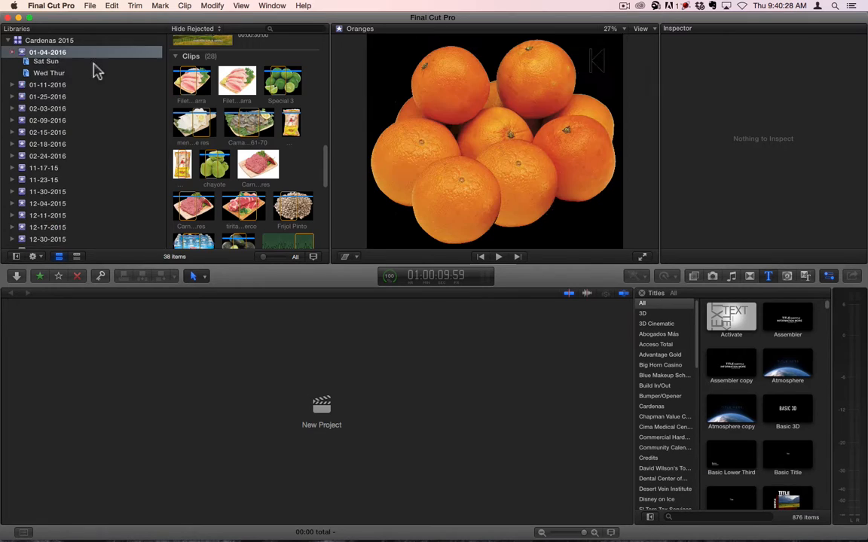
Create a new event named 03-03-2016 in the Cardenas 2015 library without a new project.
{"action": "key", "text": "shift+n"}
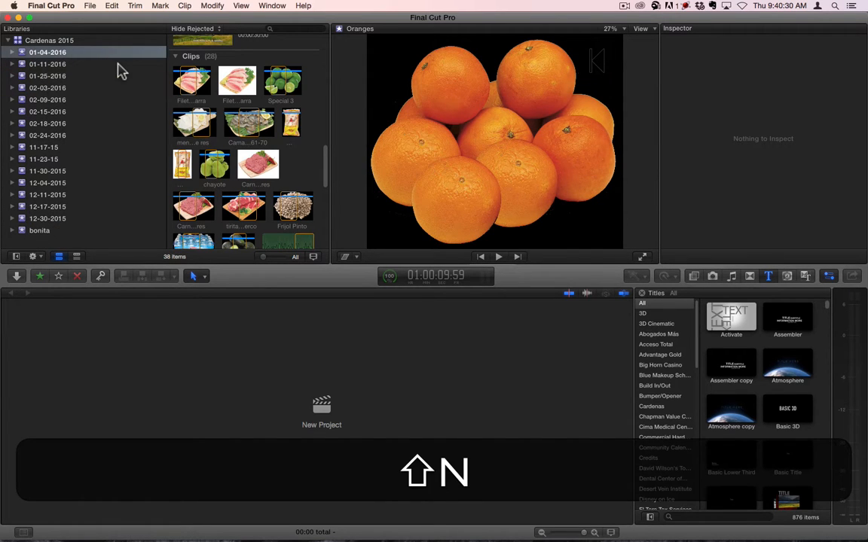
{"action": "key", "text": "alt+shift+n"}
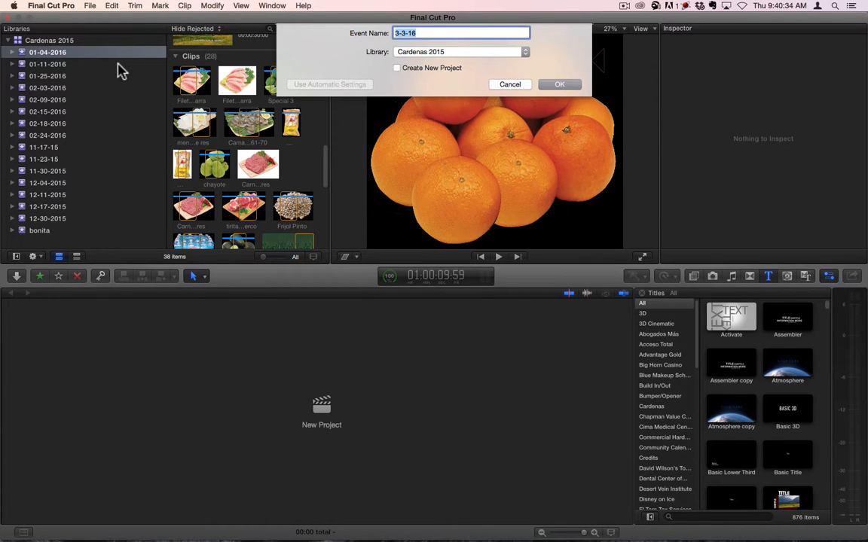
{"action": "key", "text": "shift"}
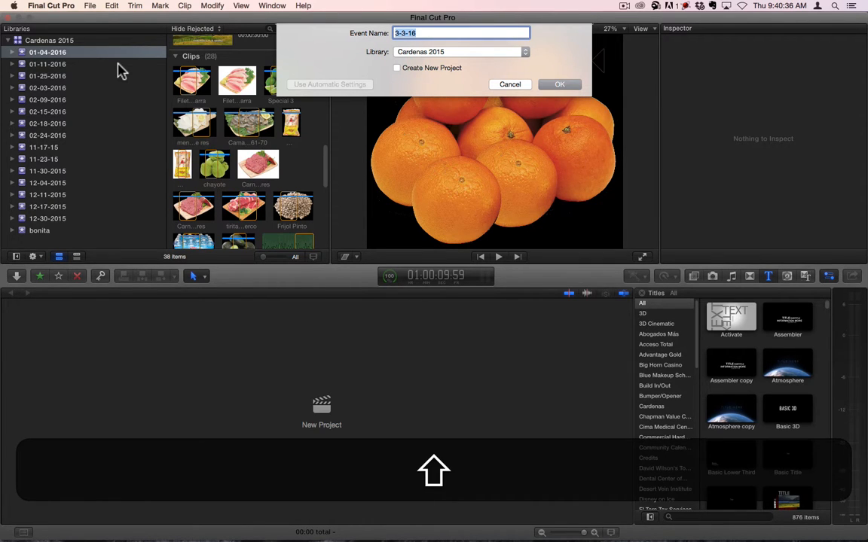
{"action": "type", "text": "03-03-2016"}
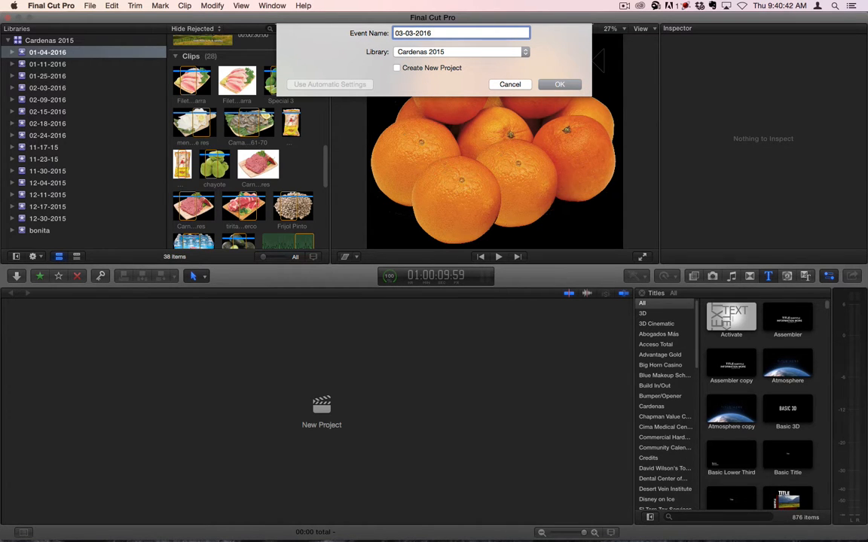
{"action": "left_click", "coordinate": [569, 86]}
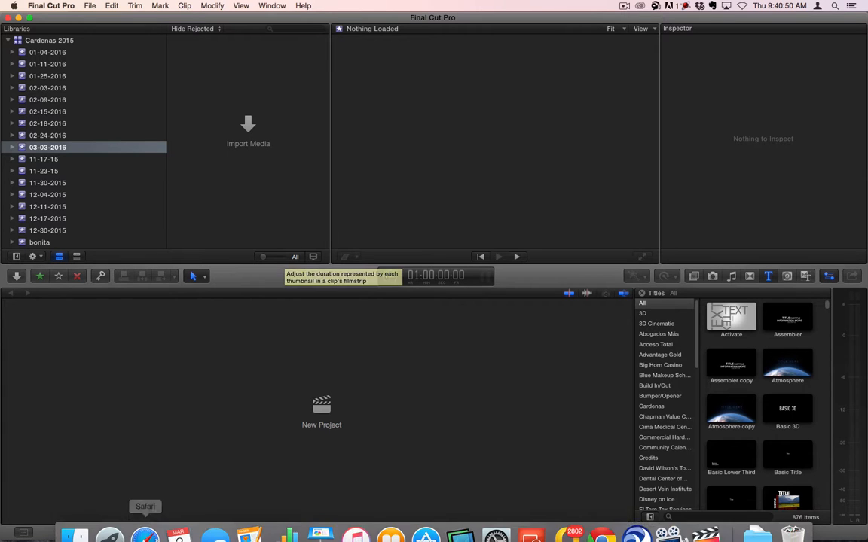
Switch to Finder, open the 03-03-2016 folder inside the Cardenas client files, and move its window clear of the libraries list.
{"action": "left_click", "coordinate": [73, 519]}
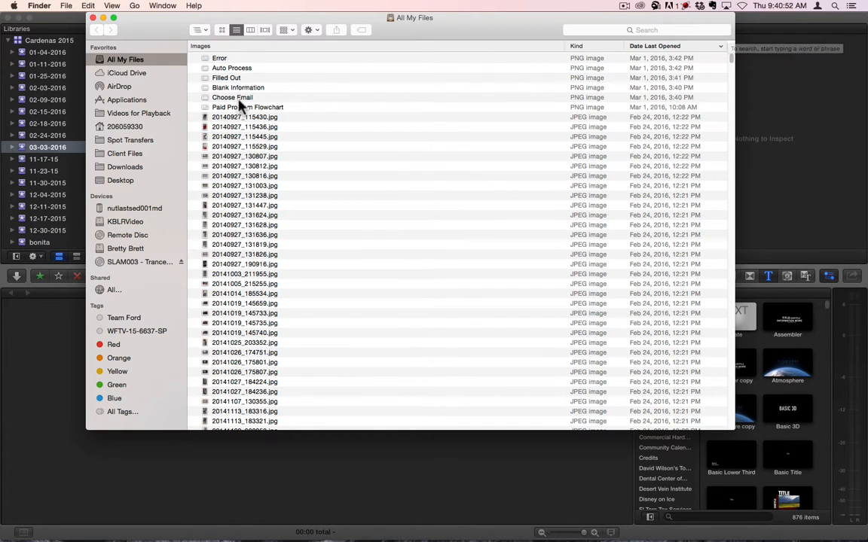
{"action": "left_click", "coordinate": [122, 154]}
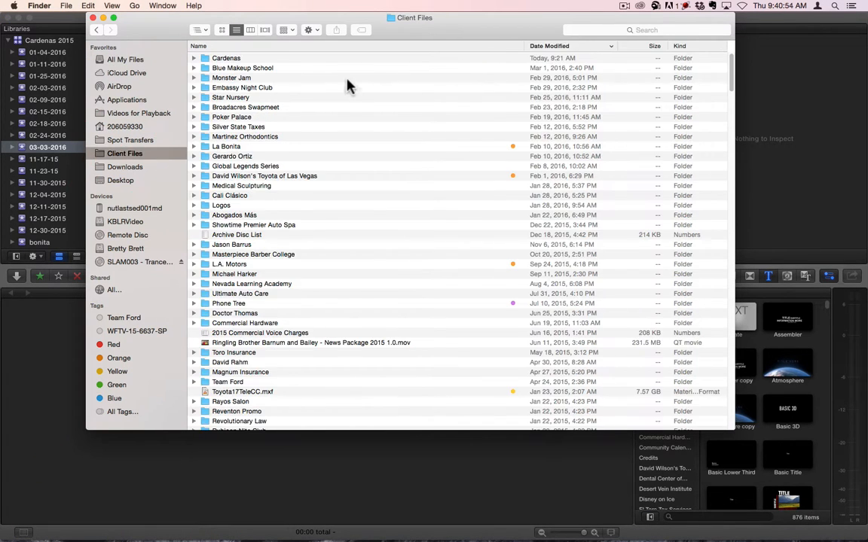
{"action": "double_click", "coordinate": [229, 58]}
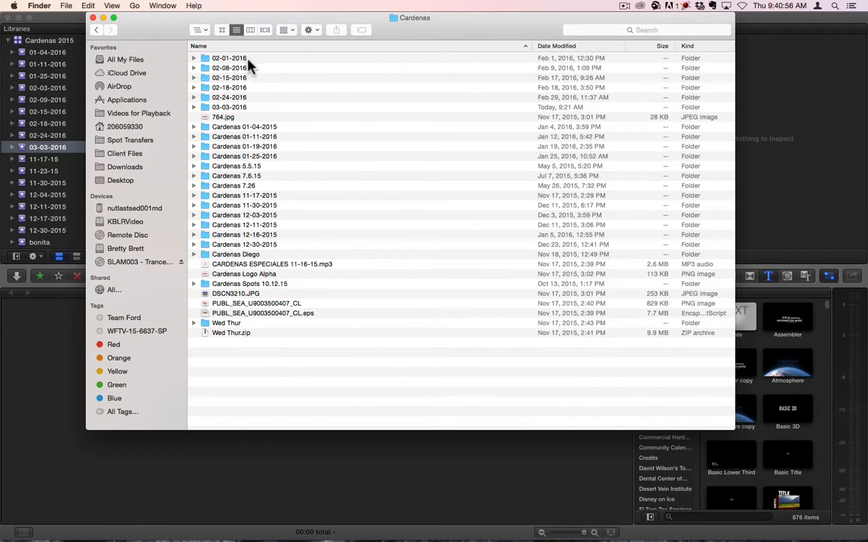
{"action": "double_click", "coordinate": [229, 107]}
{"action": "left_click_drag", "start_coordinate": [246, 14], "coordinate": [521, 13]}
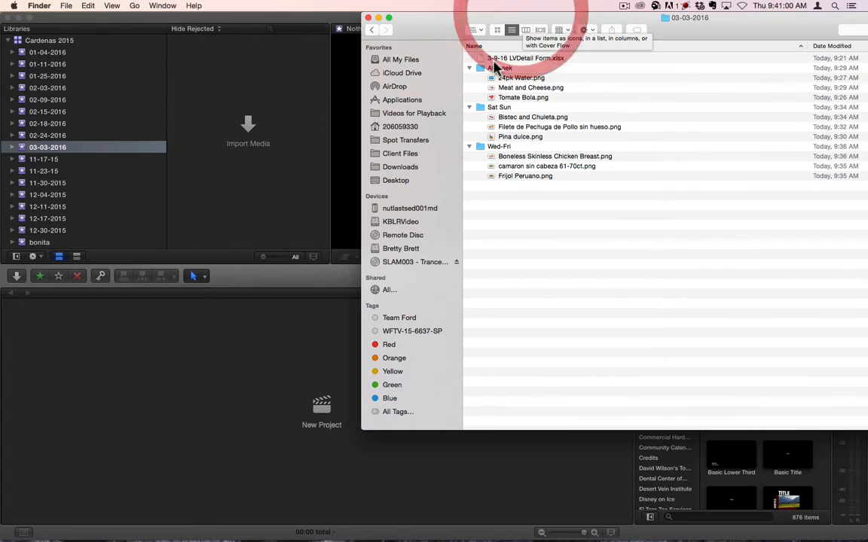
Import the All week, Sat Sun and Wed-Fri folders together into the 03-03-2016 event in Final Cut Pro.
{"action": "left_click", "coordinate": [464, 68]}
{"action": "left_click", "coordinate": [491, 107], "text": "super"}
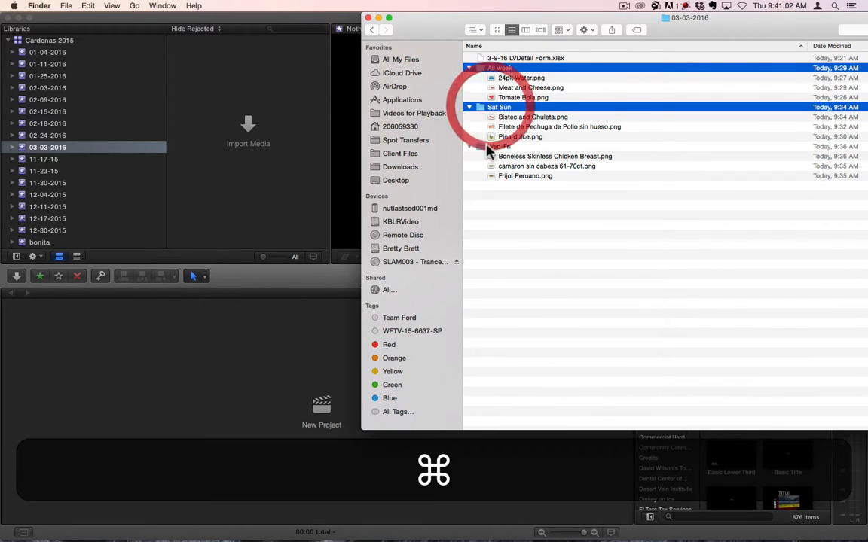
{"action": "left_click", "coordinate": [484, 147], "text": "super"}
{"action": "left_click_drag", "start_coordinate": [484, 68], "coordinate": [51, 149]}
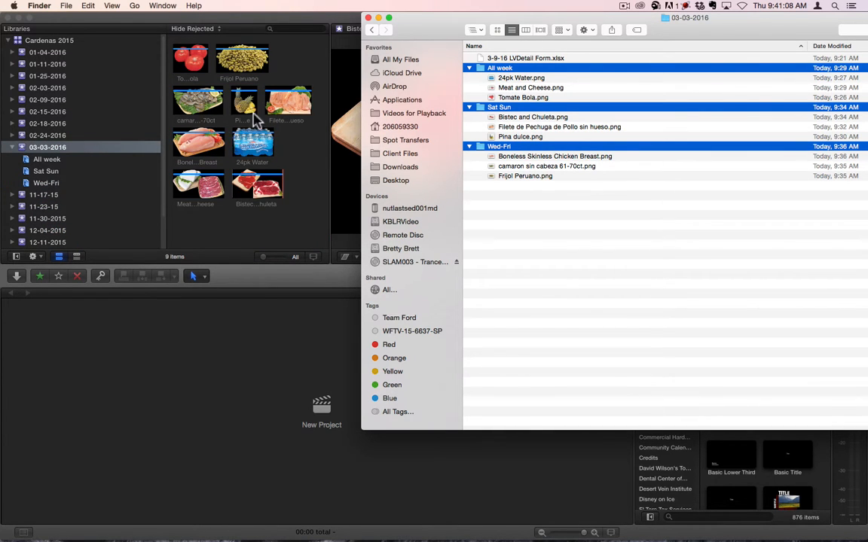
Check the imported images in the All week, Sat Sun and Wed-Fri keyword collections of the 03-03-2016 event.
{"action": "left_click", "coordinate": [47, 159]}
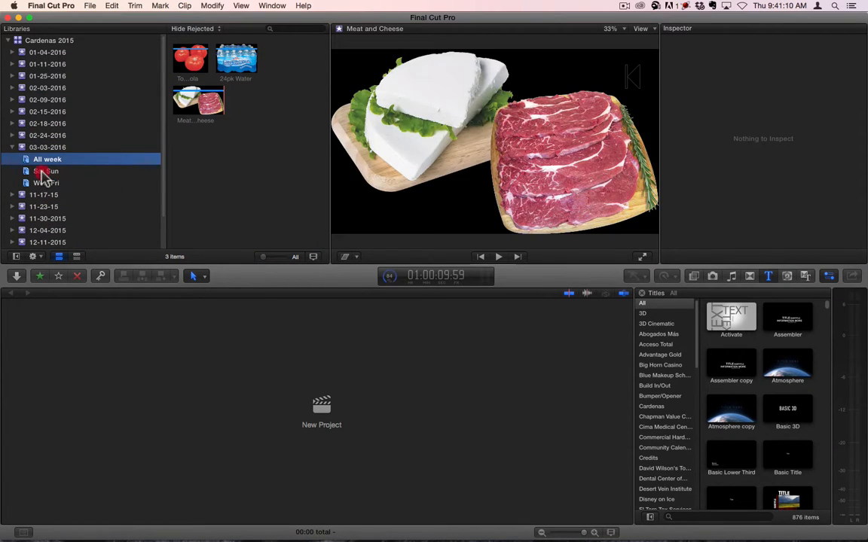
{"action": "left_click", "coordinate": [44, 171]}
{"action": "left_click", "coordinate": [45, 183]}
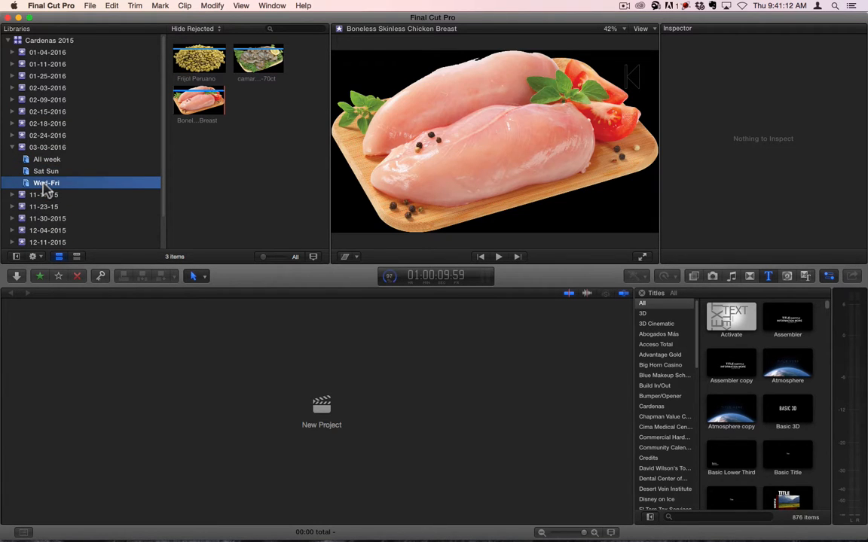
{"action": "left_click", "coordinate": [46, 160]}
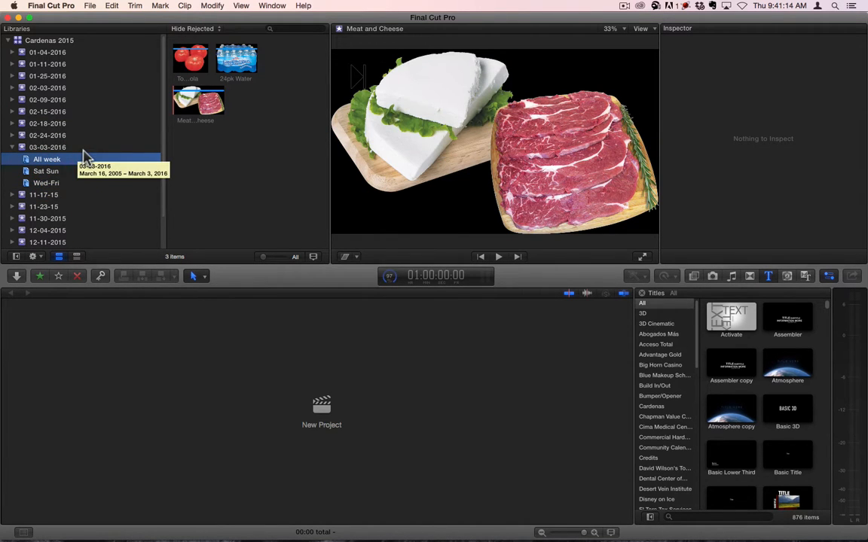
{"action": "left_click", "coordinate": [259, 87]}
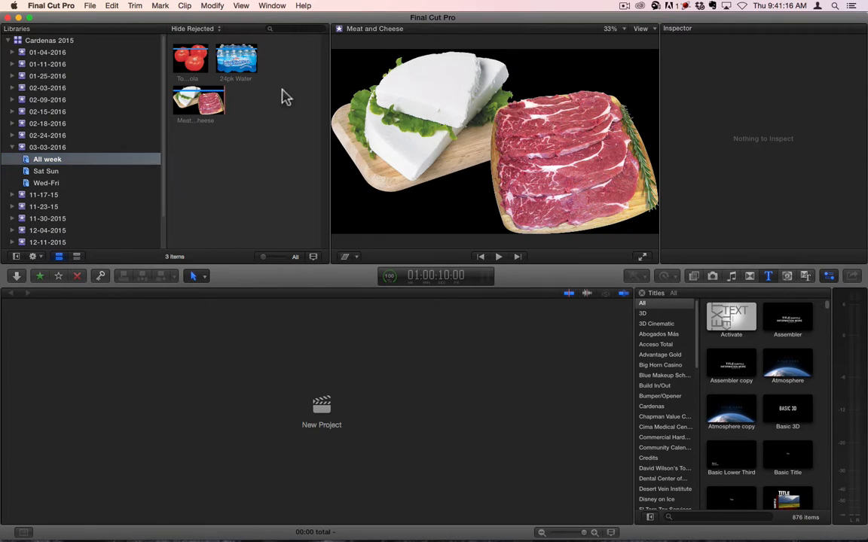
Copy the three Cardenas Markets projects from the 02-24-2016 event into the 03-03-2016 event.
{"action": "left_click", "coordinate": [41, 136]}
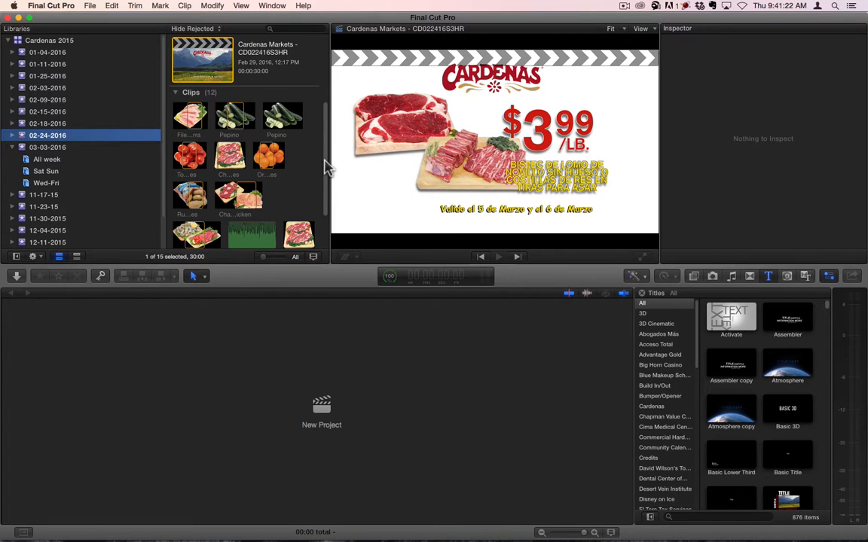
{"action": "left_click_drag", "start_coordinate": [325, 160], "coordinate": [184, 212]}
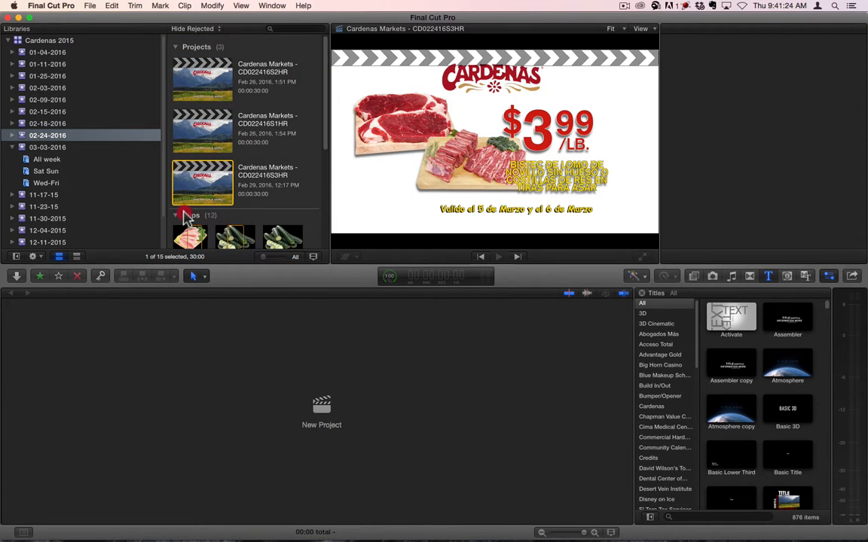
{"action": "left_click", "coordinate": [210, 85]}
{"action": "left_click", "coordinate": [210, 188], "text": "shift"}
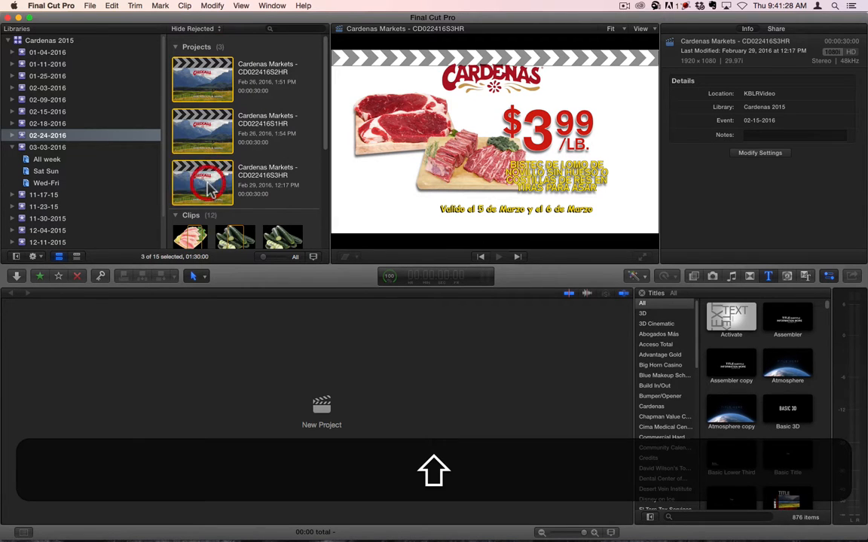
{"action": "left_click_drag", "start_coordinate": [210, 187], "coordinate": [50, 156]}
{"action": "key", "text": "alt"}
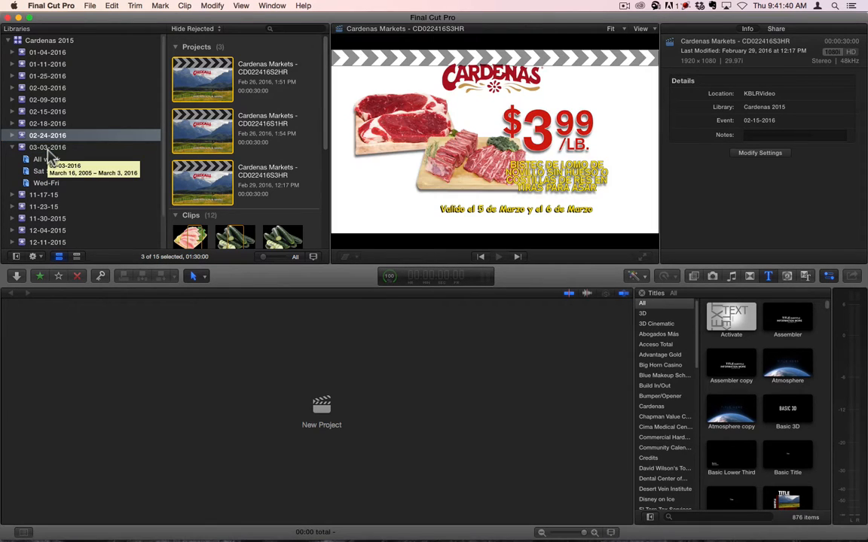
Delete the duplicate CD022416S1HR and CD022416S2HR projects from the 03-03-2016 event.
{"action": "left_click", "coordinate": [48, 150]}
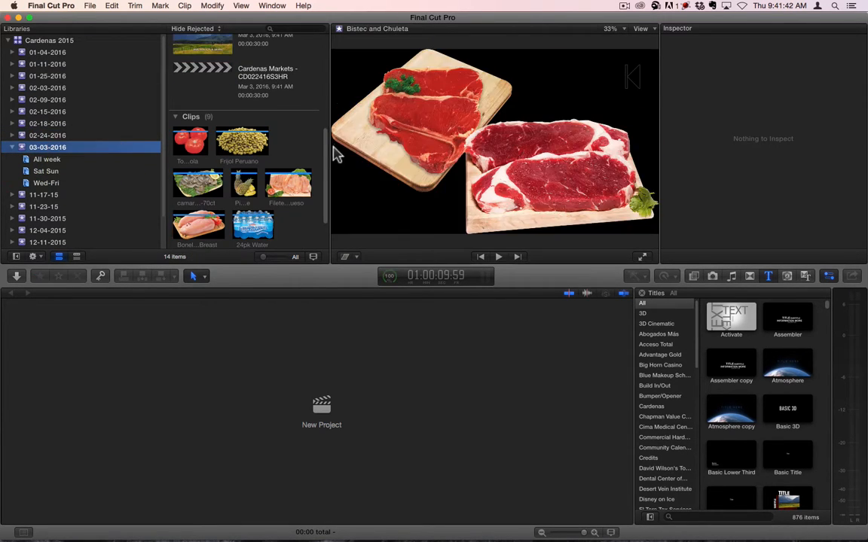
{"action": "left_click_drag", "start_coordinate": [328, 156], "coordinate": [320, 58]}
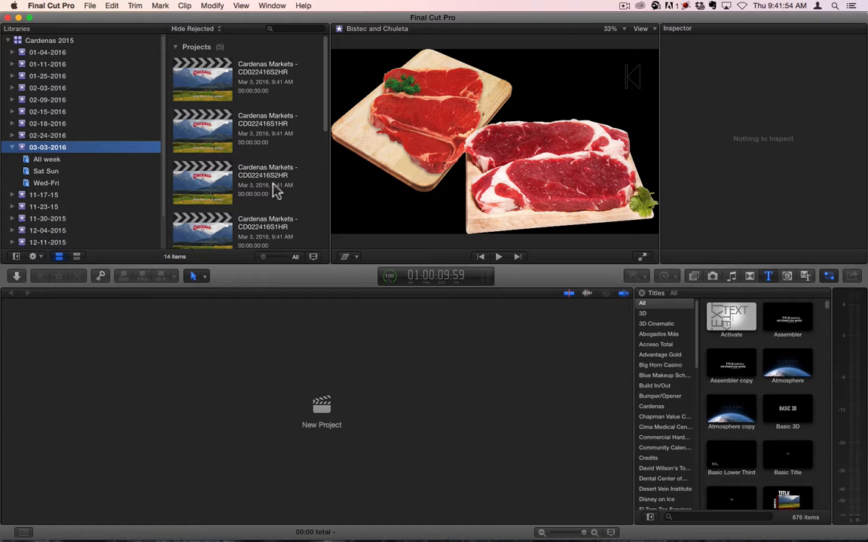
{"action": "left_click", "coordinate": [208, 230]}
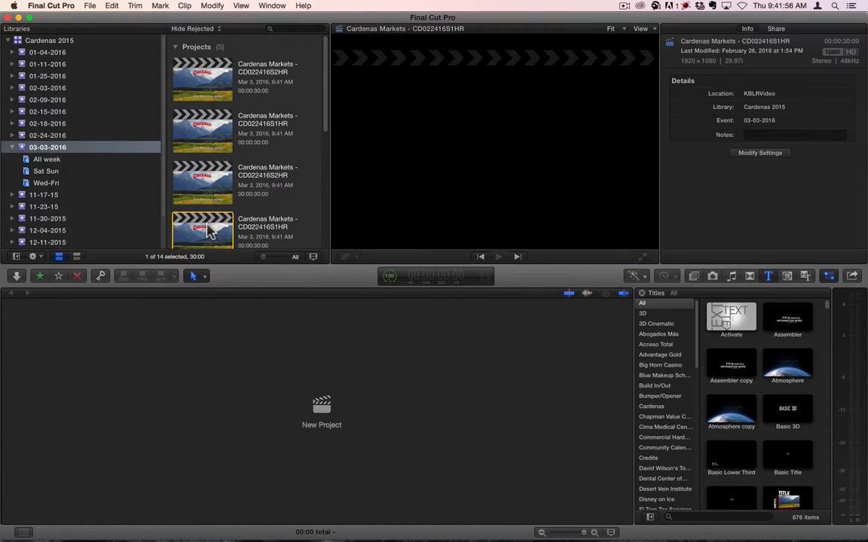
{"action": "key", "text": "super+BackSpace"}
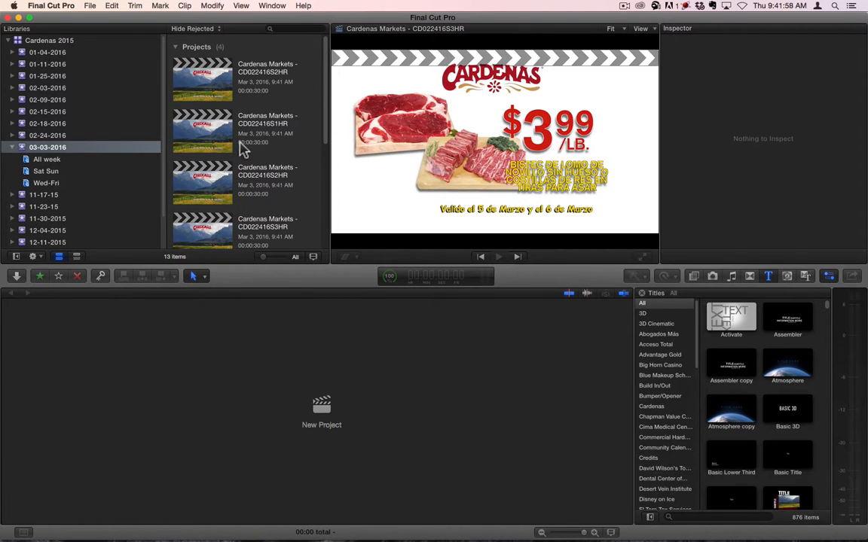
{"action": "left_click", "coordinate": [260, 173]}
{"action": "key", "text": "super+BackSpace"}
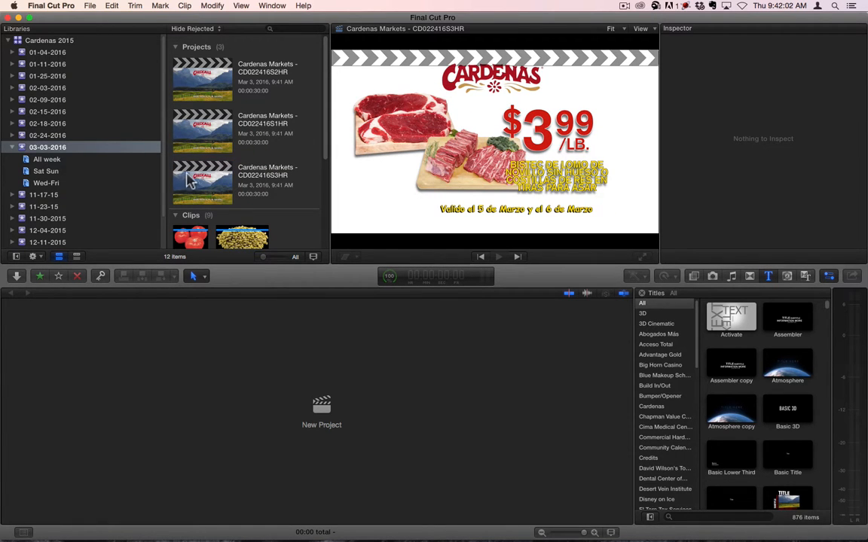
Rename the copied S2HR project as Cardenas Markets - CD030316S2HR.
{"action": "left_click", "coordinate": [273, 72]}
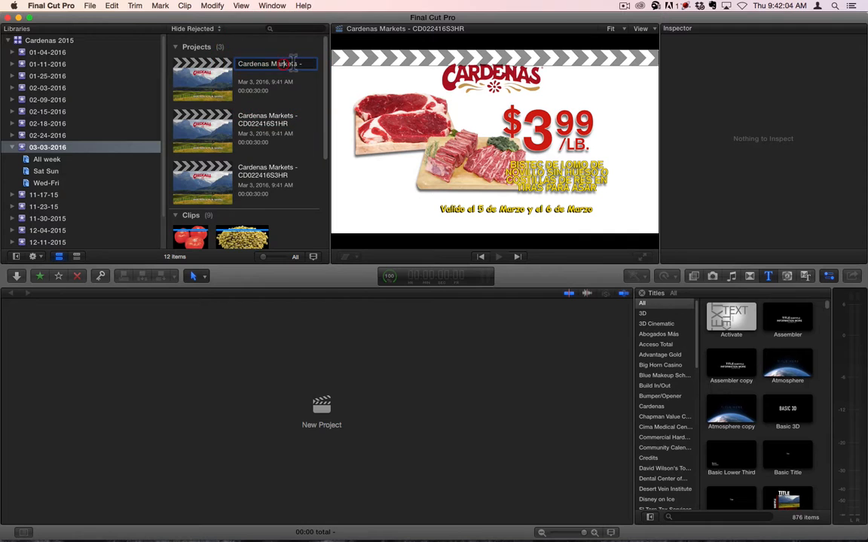
{"action": "type", "text": "CD022416S2HR"}
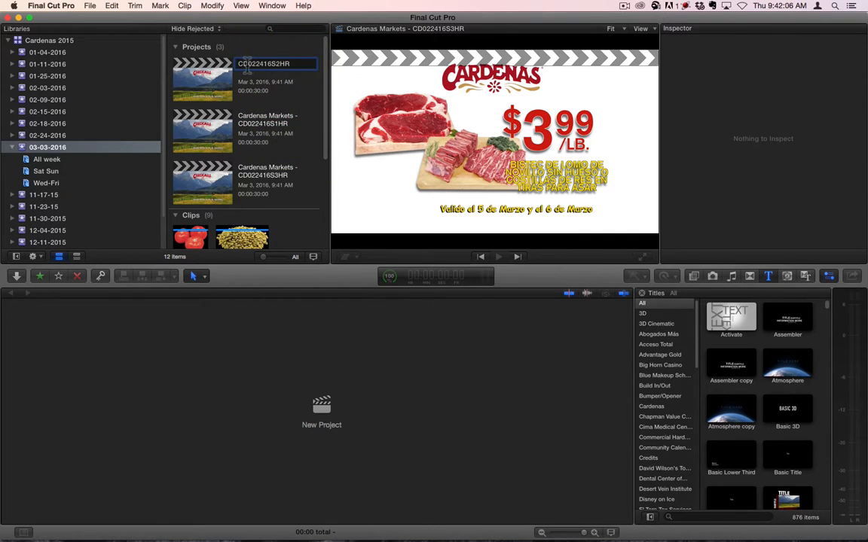
{"action": "left_click", "coordinate": [247, 65]}
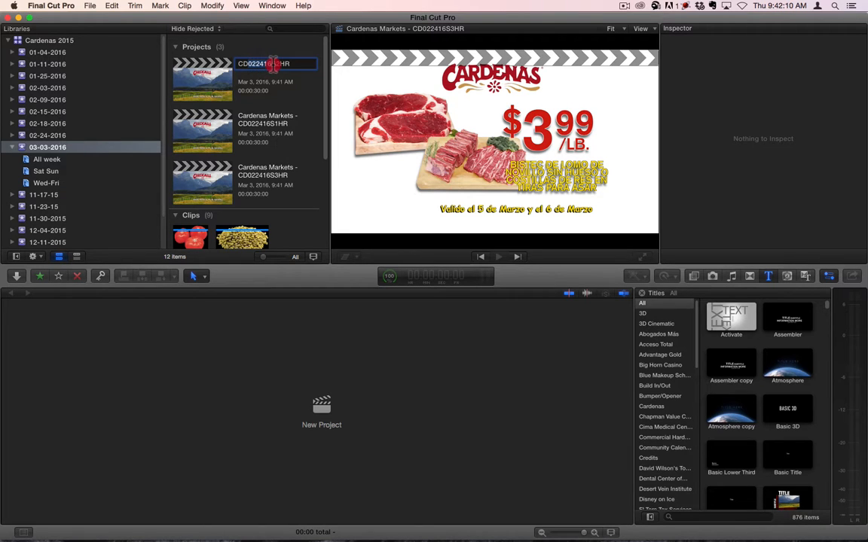
{"action": "type", "text": "0303"}
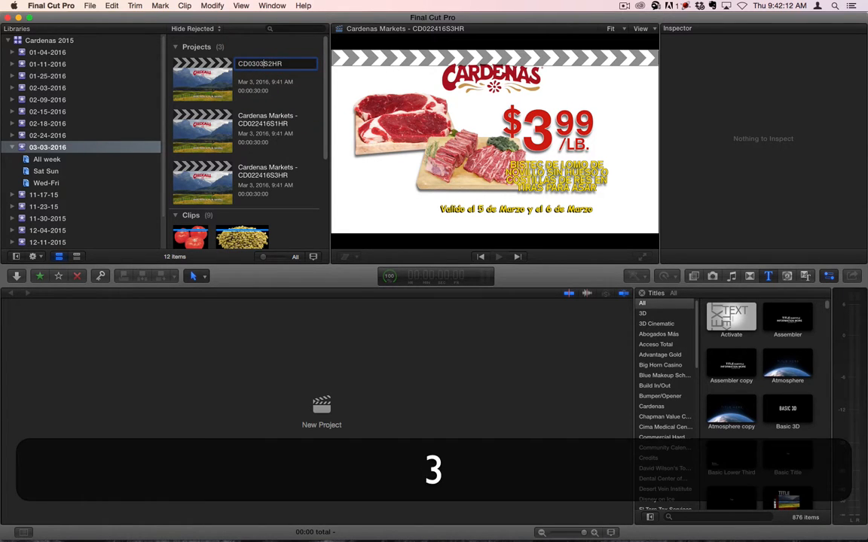
{"action": "type", "text": "16"}
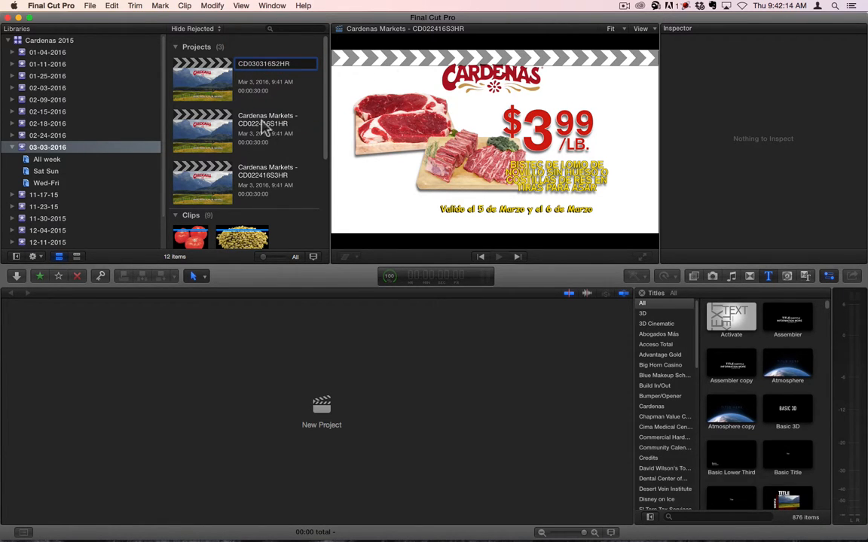
{"action": "left_click", "coordinate": [260, 125]}
Rename the copied S1HR project as Cardenas Markets - CD030316S1HR.
{"action": "left_click", "coordinate": [262, 69]}
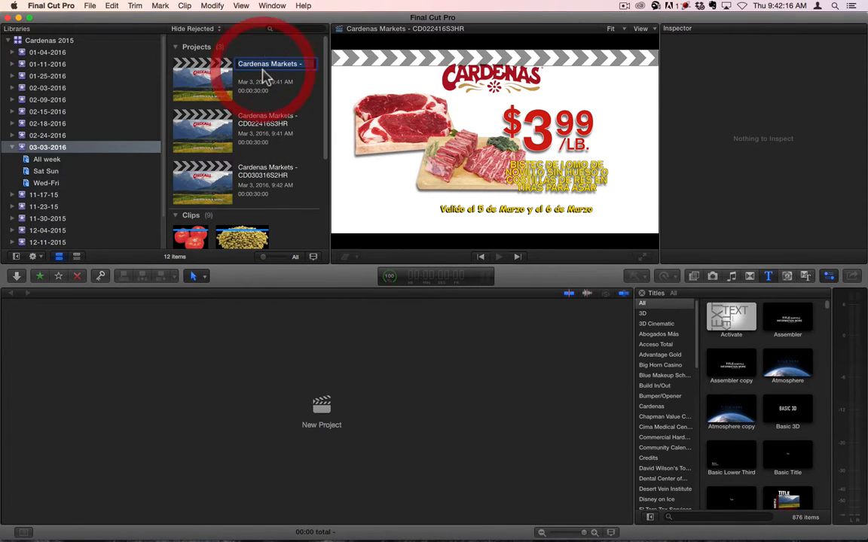
{"action": "left_click_drag", "start_coordinate": [260, 65], "coordinate": [257, 101]}
{"action": "left_click", "coordinate": [252, 63]}
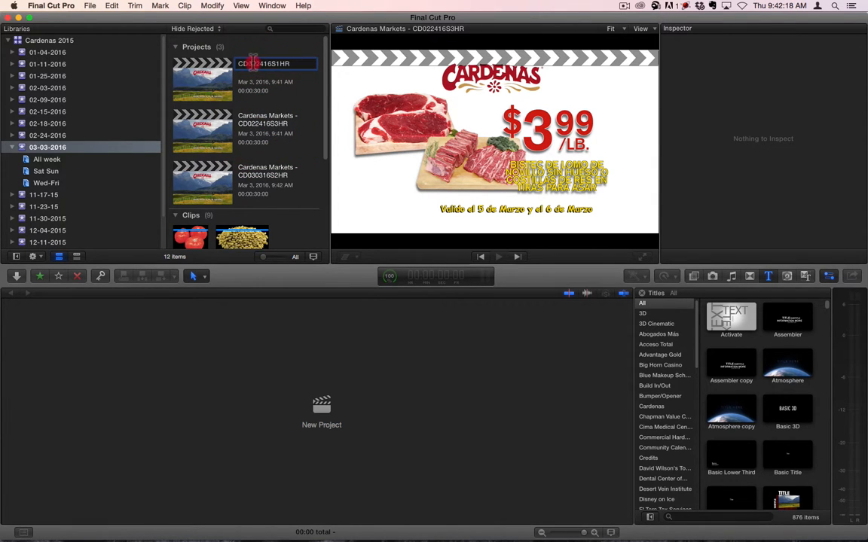
{"action": "mouse_move", "coordinate": [273, 64]}
{"action": "left_mouse_down"}
{"action": "mouse_move", "coordinate": [248, 64]}
{"action": "mouse_move", "coordinate": [268, 64]}
{"action": "left_mouse_up"}
{"action": "type", "text": "0303"}
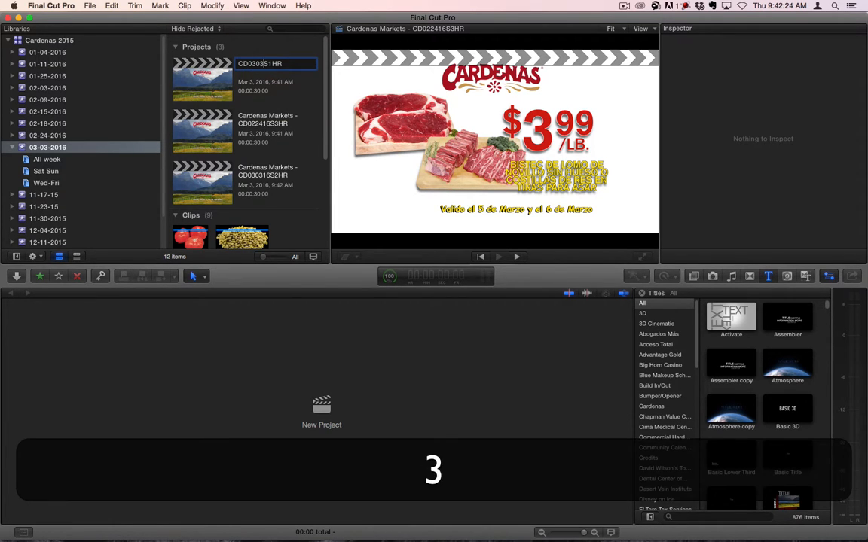
{"action": "type", "text": "16"}
{"action": "key", "text": "Return"}
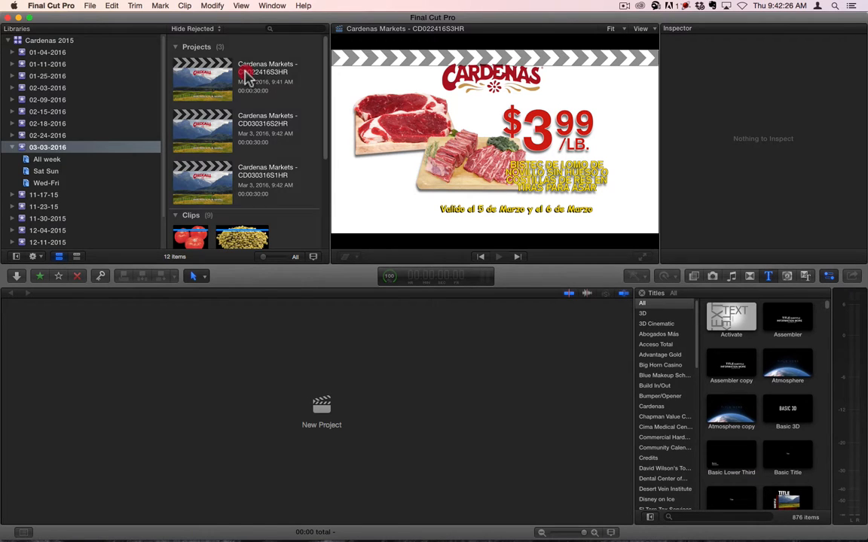
Rename the copied S3HR project as Cardenas Markets - CD030316S3HR.
{"action": "left_click", "coordinate": [247, 76]}
{"action": "left_click", "coordinate": [251, 82]}
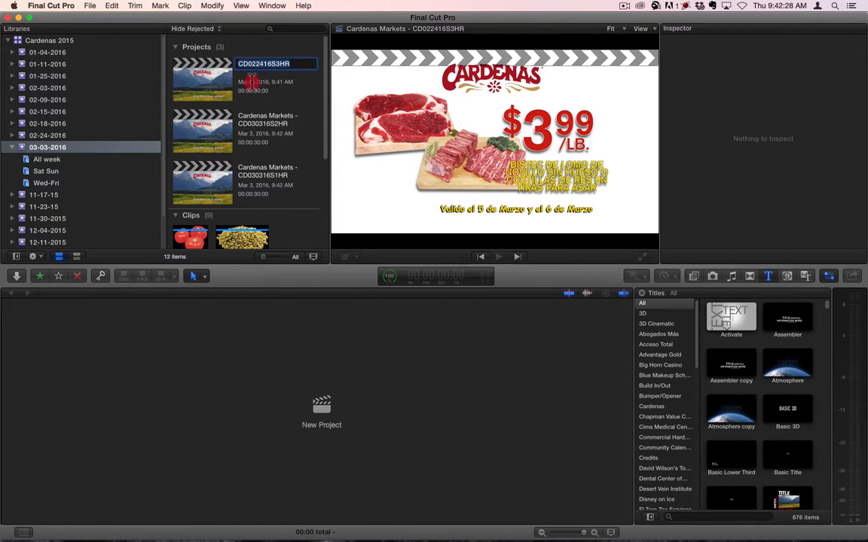
{"action": "left_click", "coordinate": [248, 60]}
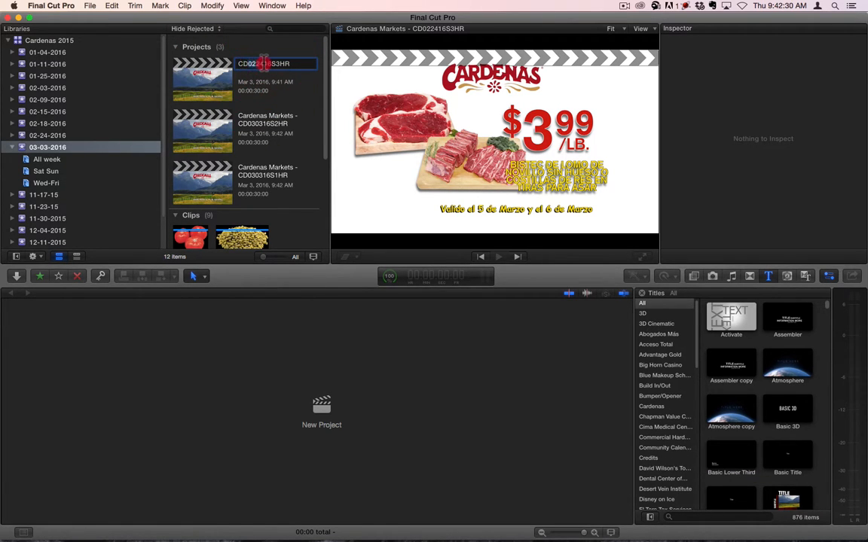
{"action": "left_click_drag", "start_coordinate": [271, 63], "coordinate": [276, 69]}
{"action": "type", "text": "03"}
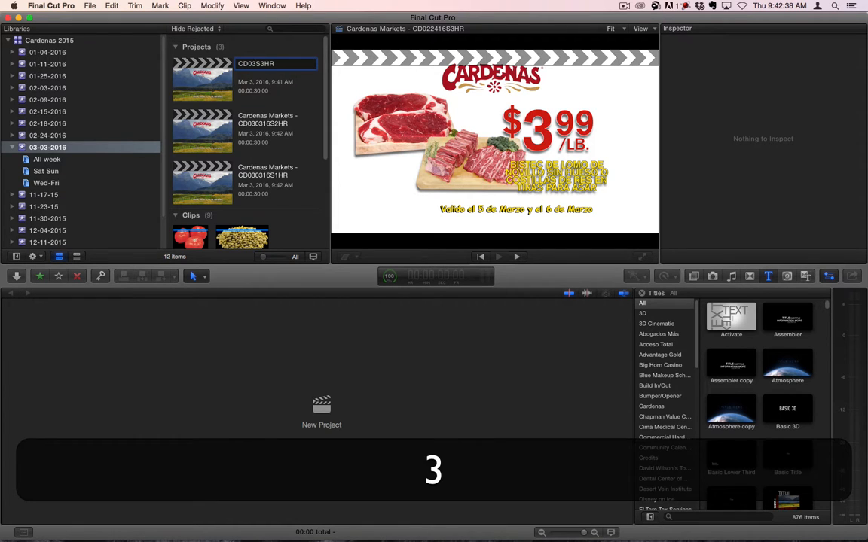
{"action": "type", "text": "0316"}
{"action": "key", "text": "Return"}
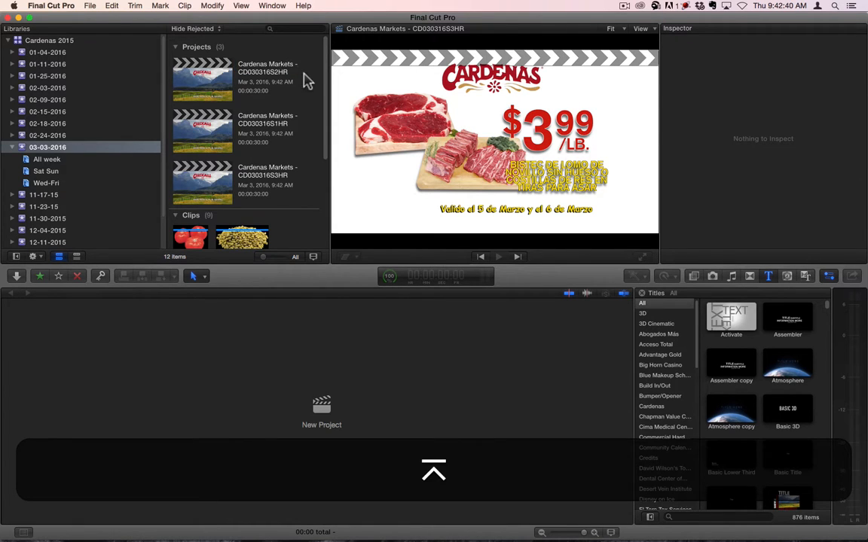
Remove the final R from the S2HR project's name so it reads Cardenas Markets - CD030316S2H.
{"action": "left_click", "coordinate": [283, 72]}
{"action": "left_click", "coordinate": [296, 65]}
{"action": "left_click", "coordinate": [296, 69]}
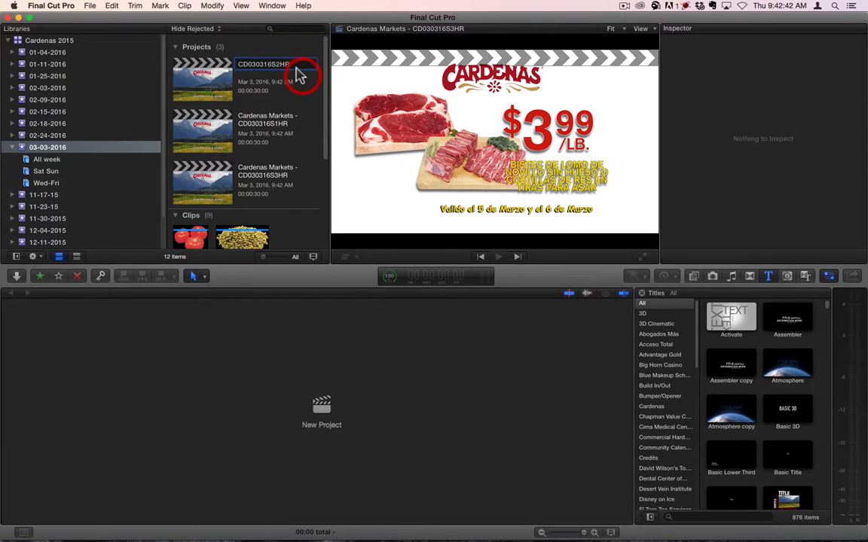
{"action": "left_click", "coordinate": [259, 130]}
Shorten the S1HR project's name to Cardenas Markets - CD030316S1H.
{"action": "left_click", "coordinate": [297, 65]}
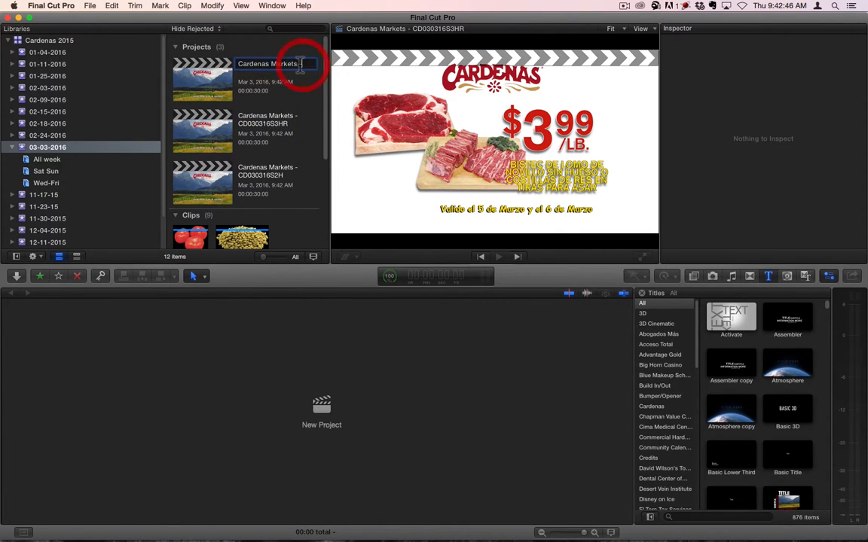
{"action": "left_click_drag", "start_coordinate": [300, 64], "coordinate": [294, 90]}
{"action": "left_click", "coordinate": [300, 62]}
{"action": "key", "text": "BackSpace"}
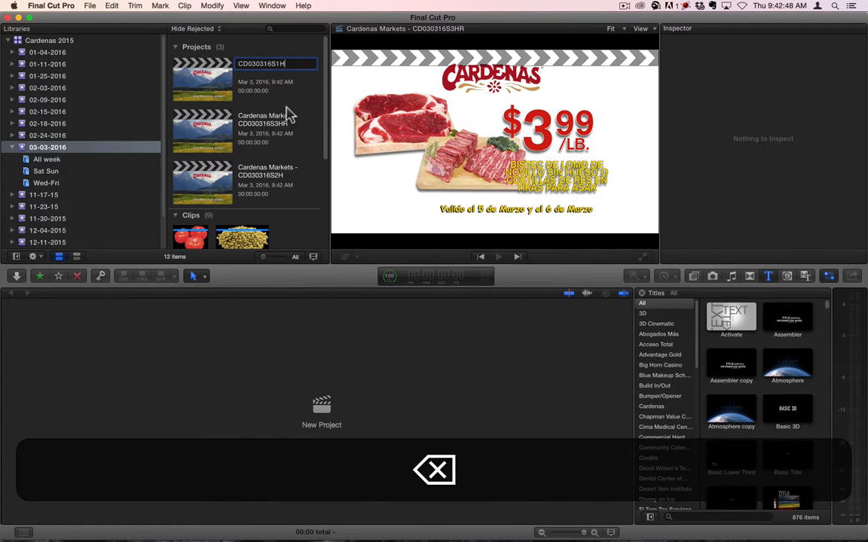
Remove the final R from the S3HR project's name so it reads Cardenas Markets - CD030316S3H.
{"action": "left_click", "coordinate": [267, 119]}
{"action": "left_click", "coordinate": [273, 65]}
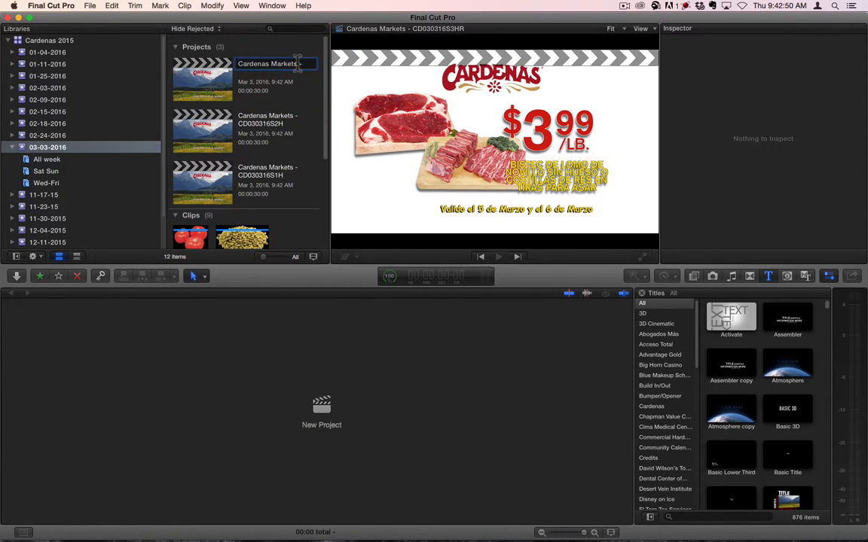
{"action": "left_click_drag", "start_coordinate": [298, 64], "coordinate": [293, 93]}
{"action": "left_click", "coordinate": [291, 64]}
{"action": "key", "text": "BackSpace"}
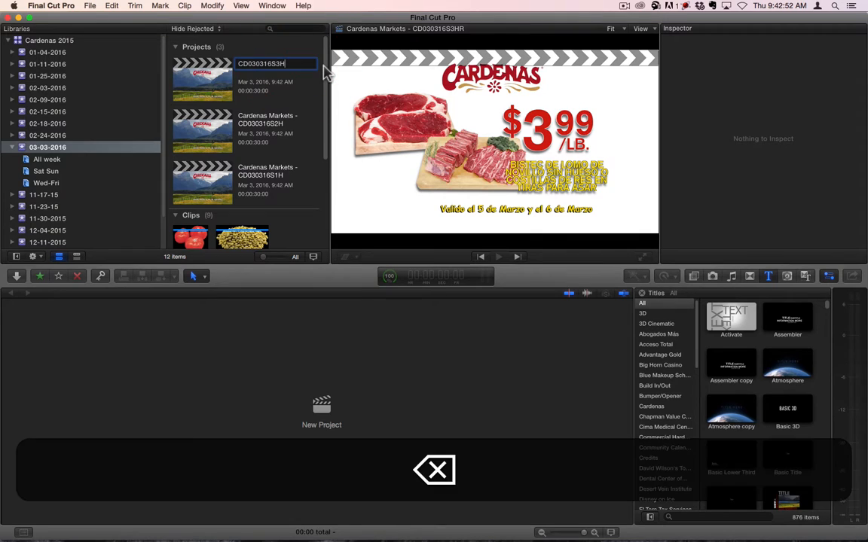
{"action": "key", "text": "Return"}
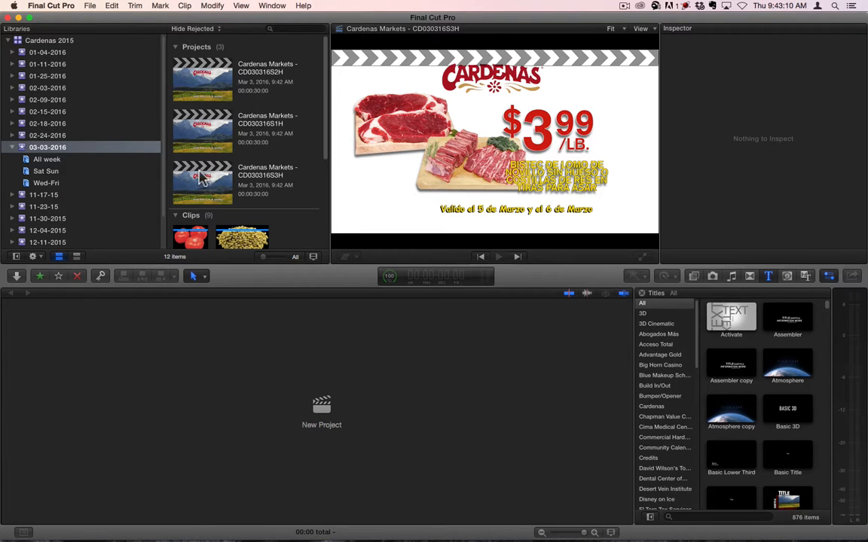
Open the Cardenas Markets - CD030316S1H project and fit its whole length and all its title layers in the timeline view.
{"action": "double_click", "coordinate": [201, 131]}
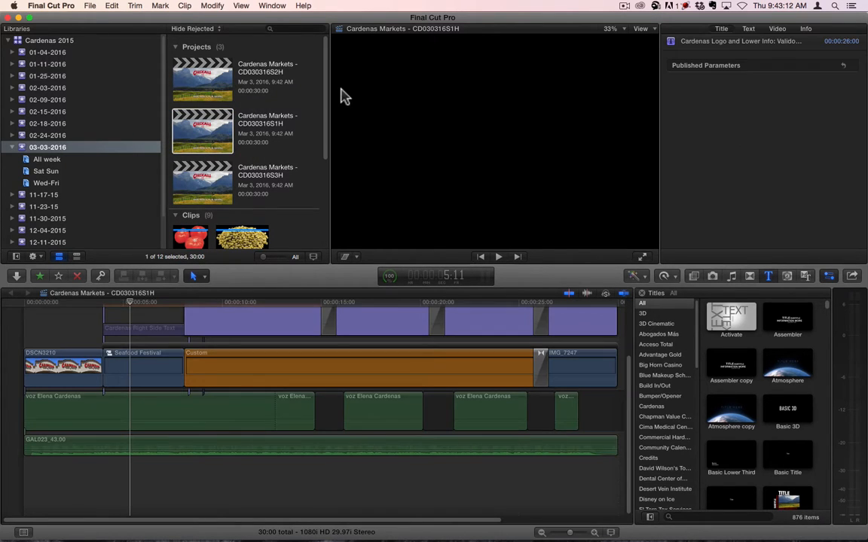
{"action": "left_click", "coordinate": [565, 533]}
{"action": "left_click_drag", "start_coordinate": [563, 533], "coordinate": [567, 533]}
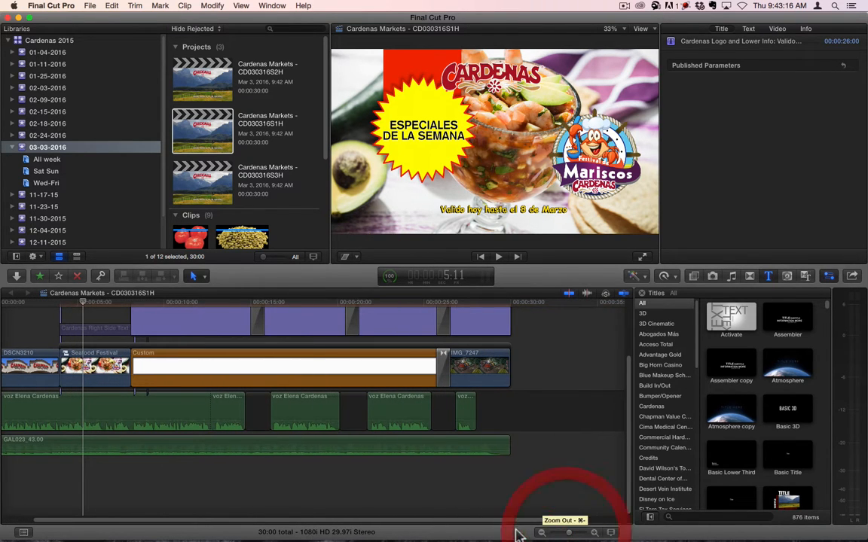
{"action": "left_click_drag", "start_coordinate": [501, 522], "coordinate": [351, 524]}
{"action": "scroll", "coordinate": [156, 401], "scroll_direction": "up", "scroll_amount": 5}
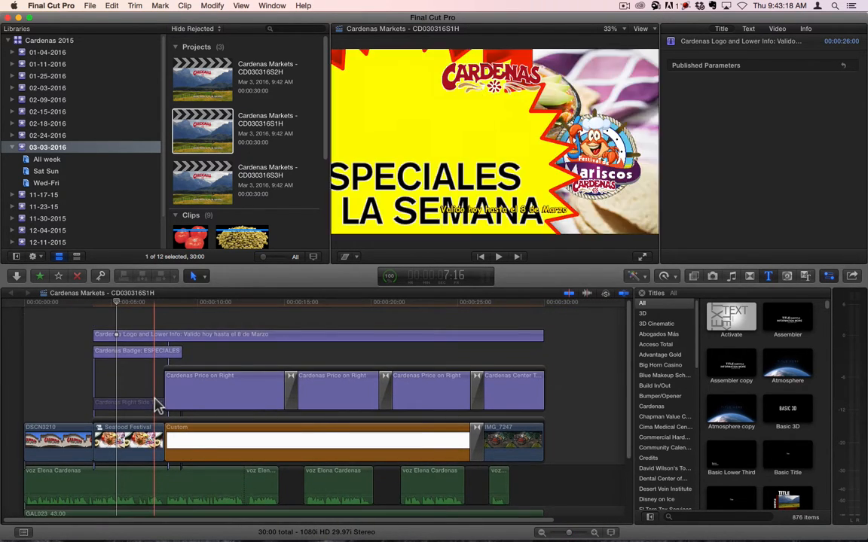
Review the opening of the S1H commercial from the store-sign clip through the Seafood Festival section and its badge.
{"action": "left_click", "coordinate": [24, 305]}
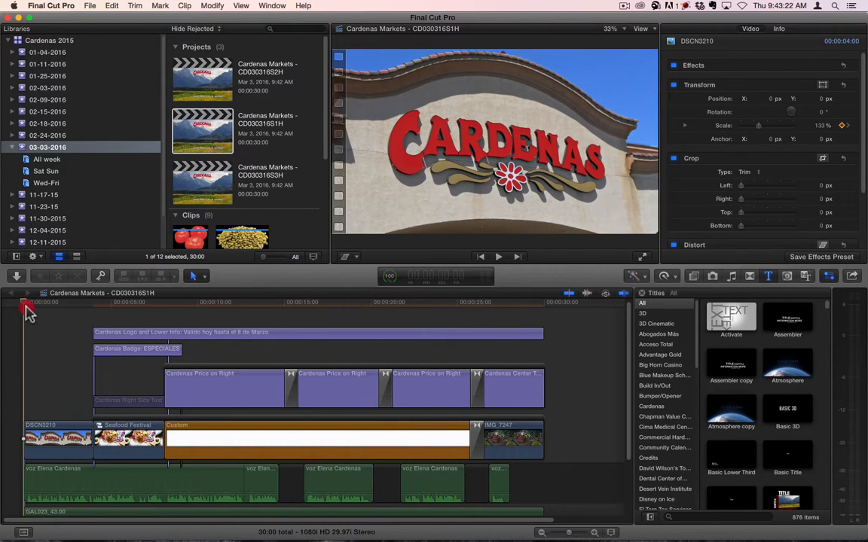
{"action": "left_click_drag", "start_coordinate": [26, 306], "coordinate": [105, 306]}
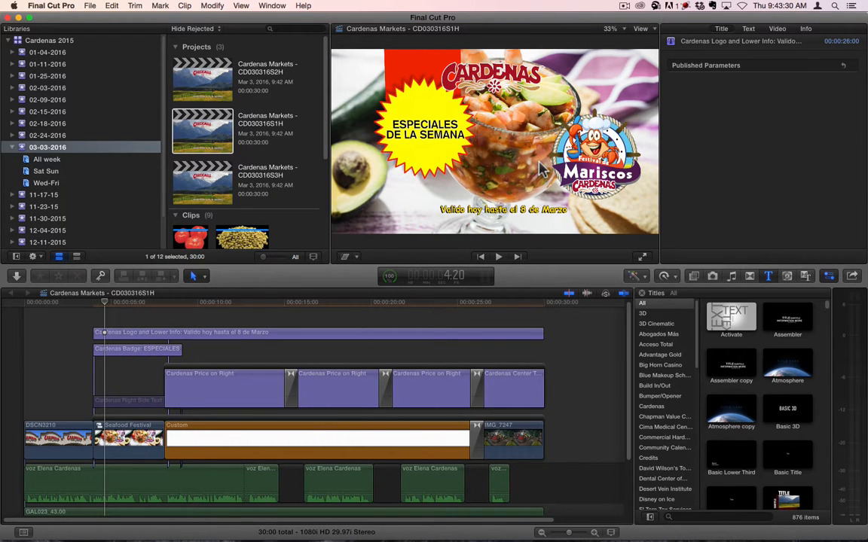
{"action": "left_click", "coordinate": [132, 302]}
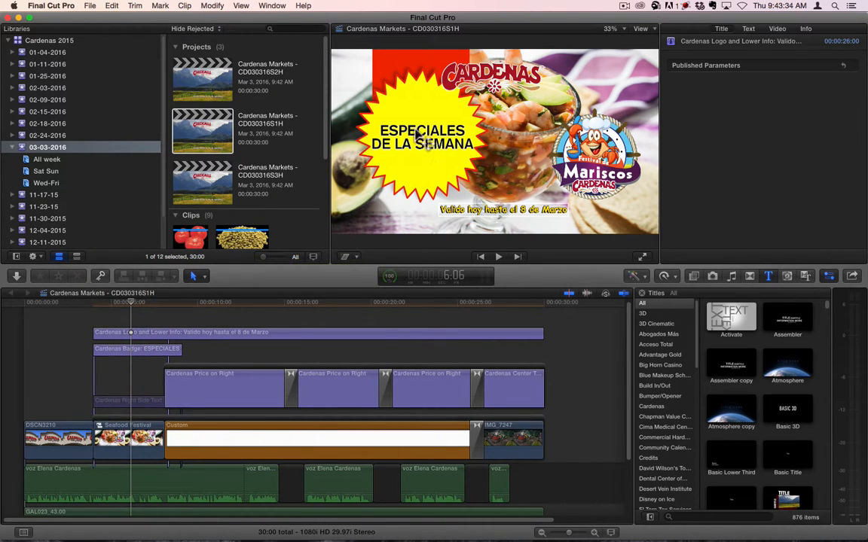
{"action": "left_click", "coordinate": [139, 308]}
{"action": "left_click_drag", "start_coordinate": [139, 308], "coordinate": [183, 323]}
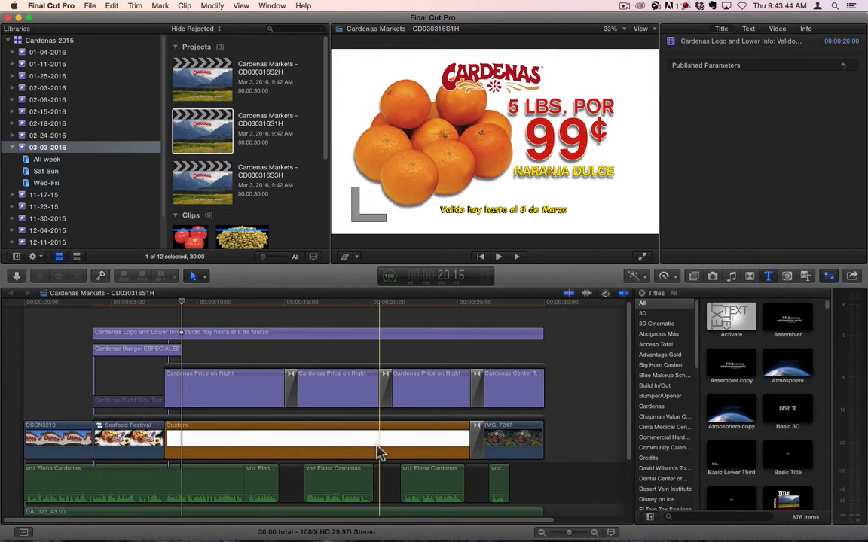
Review the first Cardenas Price on Right title and examine its transition into the second title frame by frame.
{"action": "left_click", "coordinate": [219, 388]}
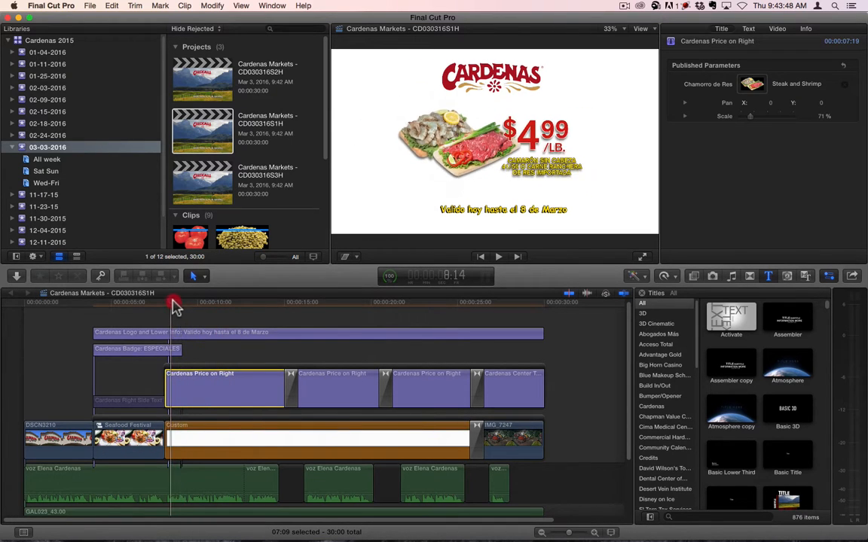
{"action": "left_click_drag", "start_coordinate": [187, 311], "coordinate": [286, 317]}
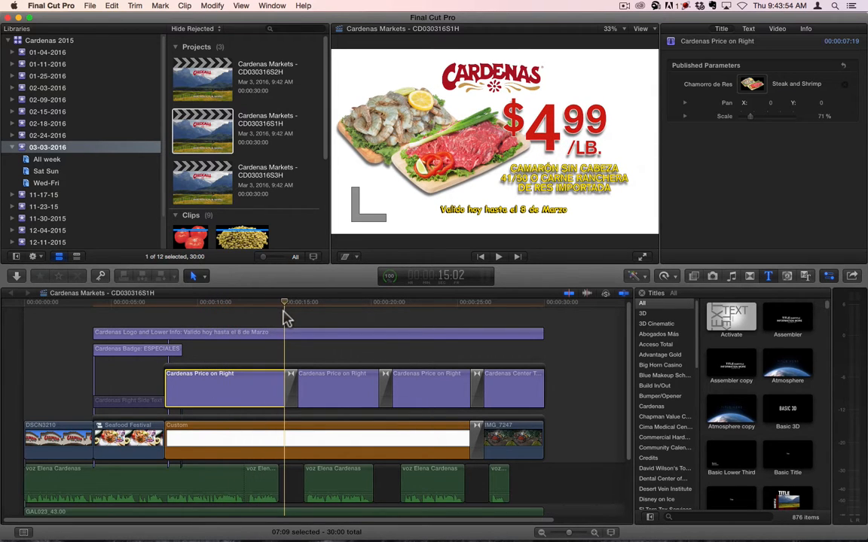
{"action": "key", "text": "Right"}
{"action": "key", "text": "Right"}
{"action": "key", "text": "Right"}
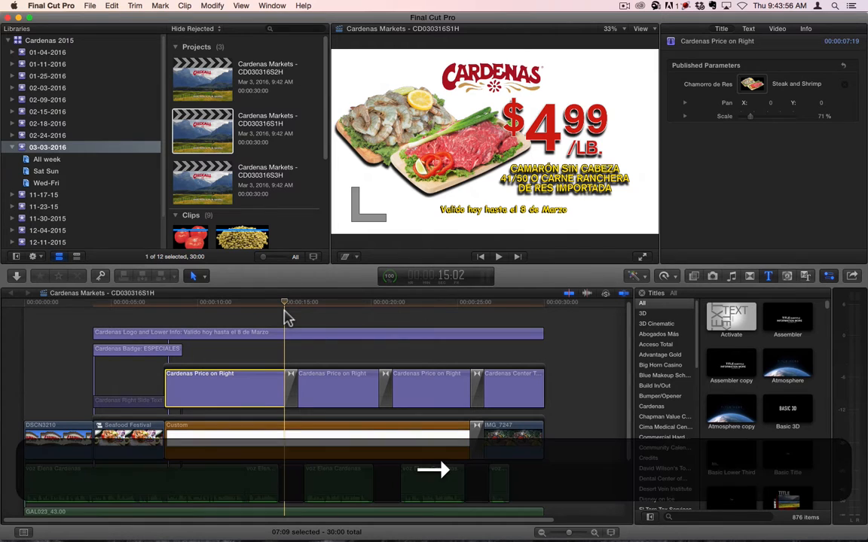
{"action": "key", "text": "Right"}
{"action": "key", "text": "Right"}
{"action": "key", "text": "Right"}
{"action": "key", "text": "Right"}
{"action": "key", "text": "Right"}
{"action": "key", "text": "Right"}
{"action": "key", "text": "Right"}
{"action": "key", "text": "Right"}
{"action": "key", "text": "Right"}
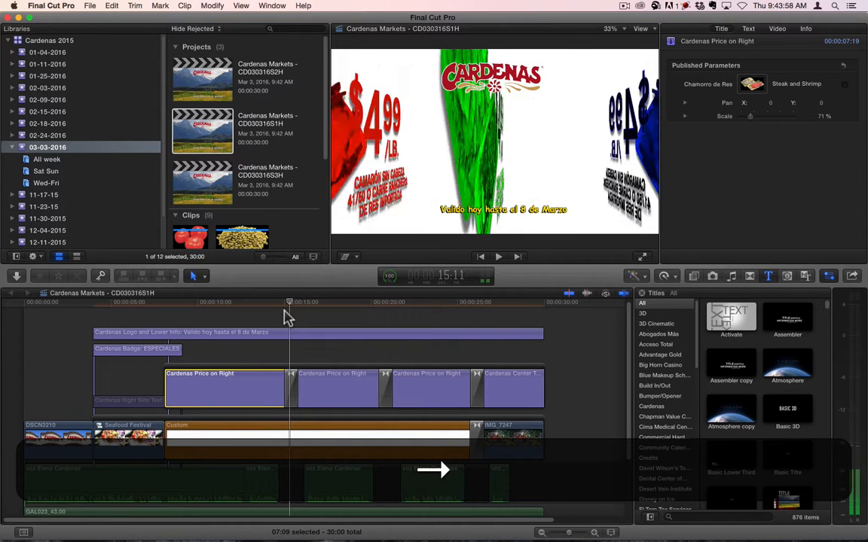
{"action": "key", "text": "Right"}
{"action": "key", "text": "Right"}
{"action": "key", "text": "Right"}
{"action": "key", "text": "Right"}
{"action": "key", "text": "Right"}
{"action": "key", "text": "Right"}
{"action": "key", "text": "Right"}
{"action": "key", "text": "Right"}
{"action": "key", "text": "Right"}
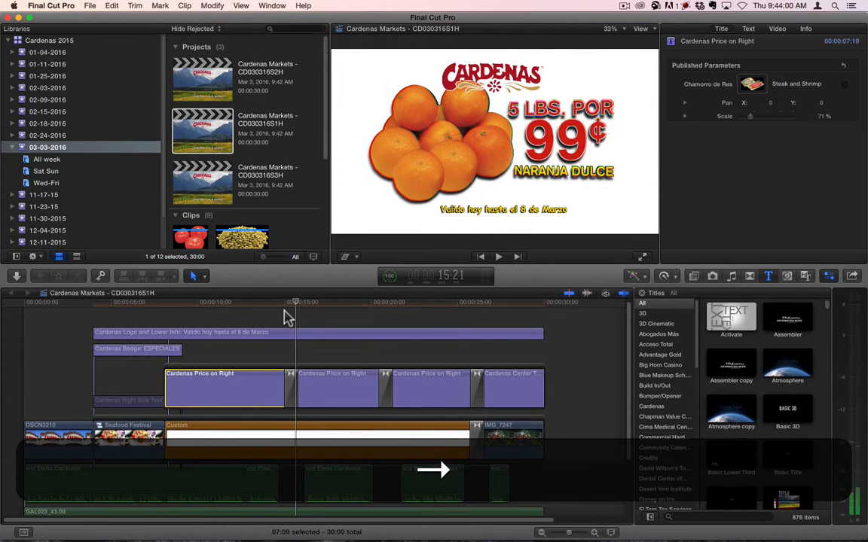
{"action": "key", "text": "Right"}
{"action": "key", "text": "Right"}
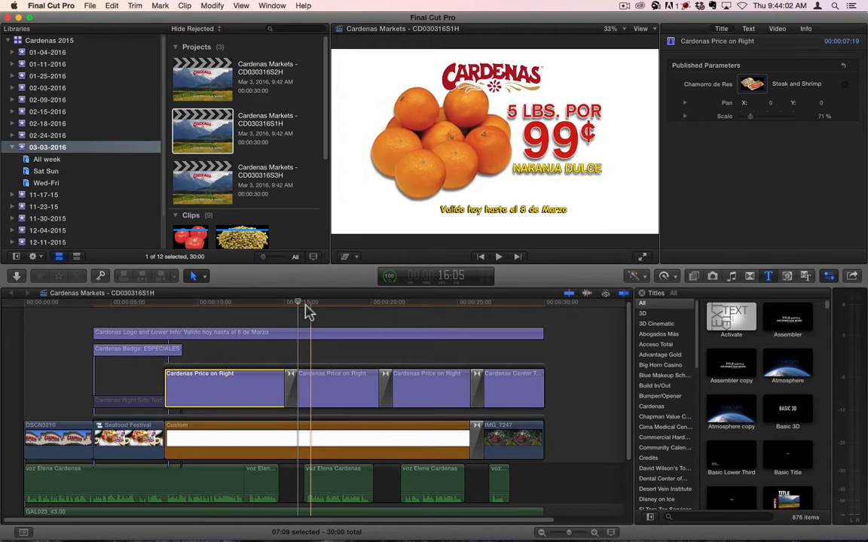
Review the remaining price titles and the closing text, then return the playhead to the Seafood Festival section.
{"action": "left_click_drag", "start_coordinate": [307, 303], "coordinate": [464, 315]}
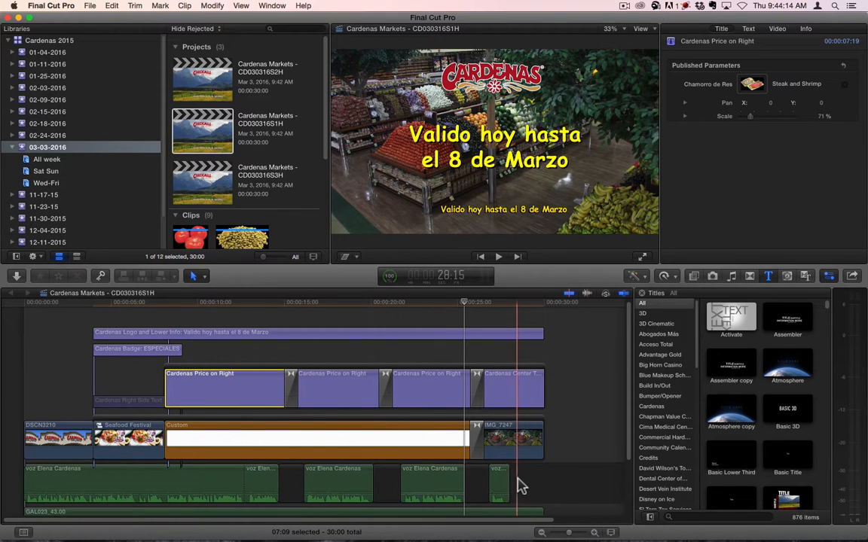
{"action": "left_click", "coordinate": [466, 304]}
{"action": "left_click_drag", "start_coordinate": [466, 304], "coordinate": [509, 308]}
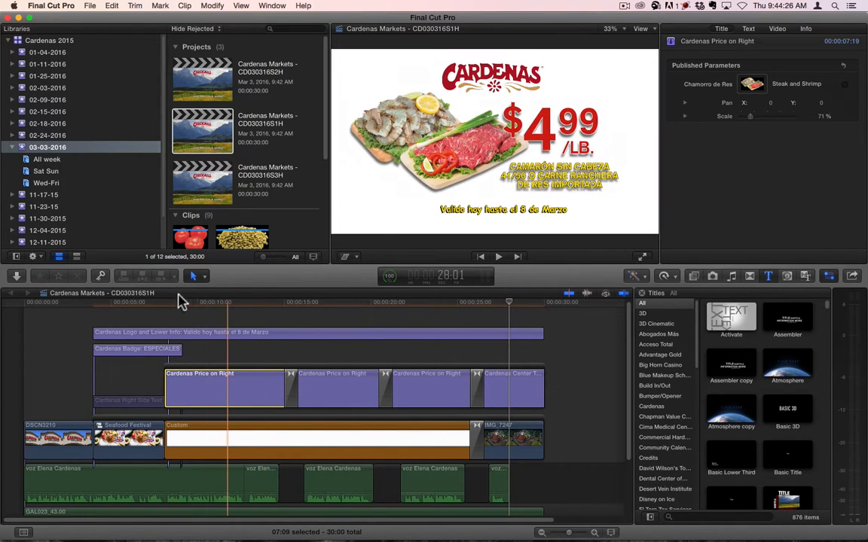
{"action": "left_click", "coordinate": [130, 303]}
{"action": "left_click", "coordinate": [133, 304]}
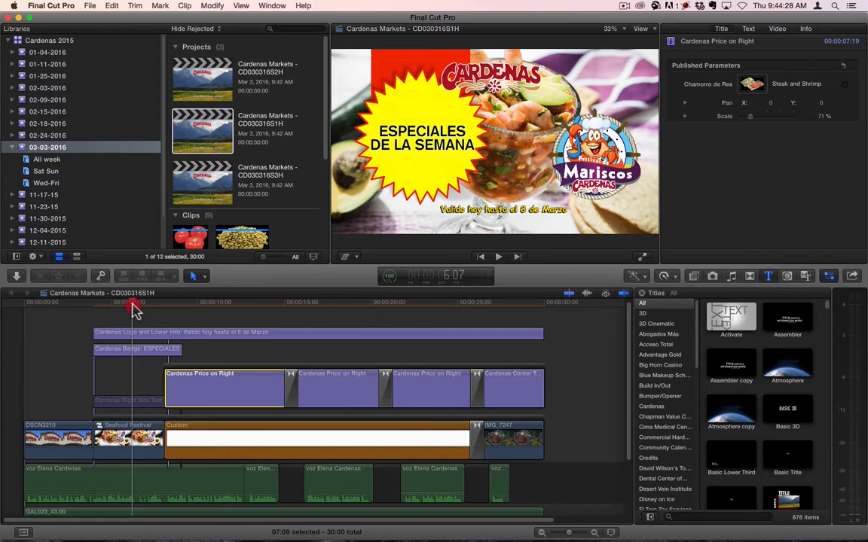
Show the All week collection of the 03-03-2016 event and select the first Cardenas Price on Right title in the timeline.
{"action": "left_click", "coordinate": [48, 161]}
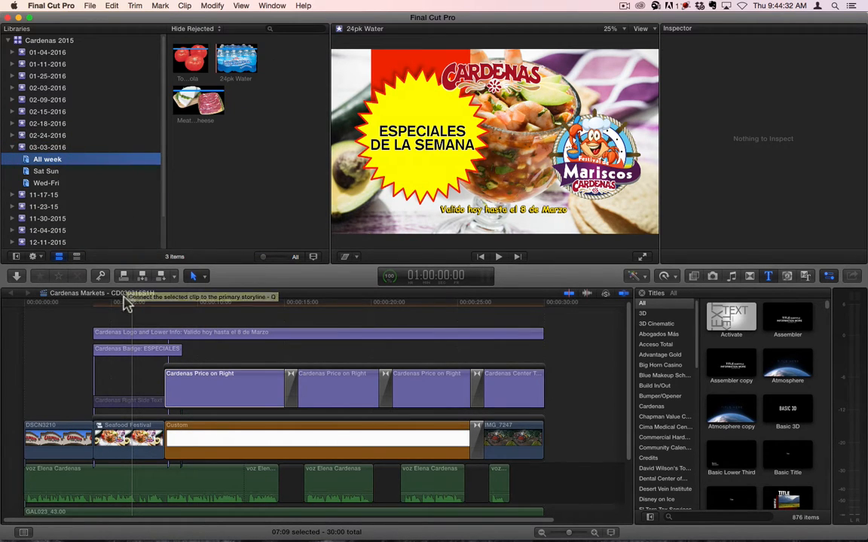
{"action": "key", "text": "super+4"}
{"action": "left_click", "coordinate": [204, 305]}
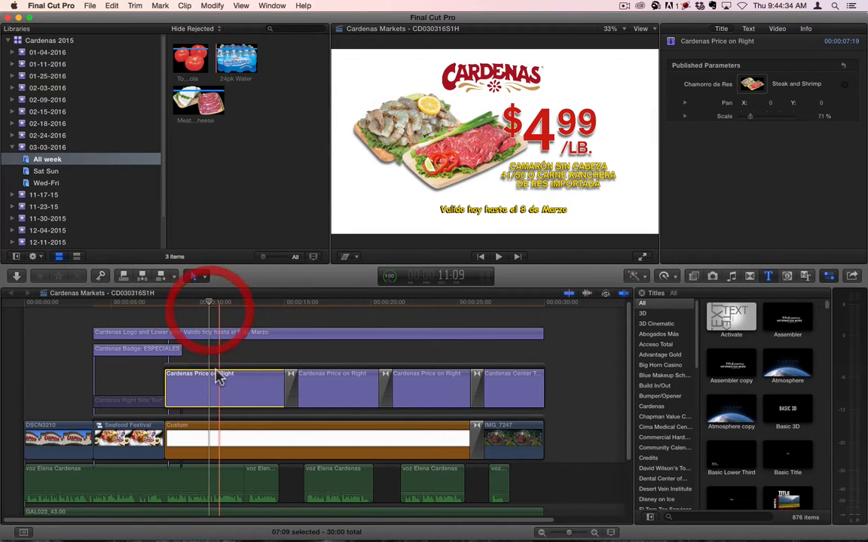
{"action": "left_click", "coordinate": [217, 393]}
Switch to Numbers and copy the first product description, "Queso Fresco Don Francisco o Bistec de diesmillo de res, regular o marinado".
{"action": "mouse_move", "coordinate": [324, 539]}
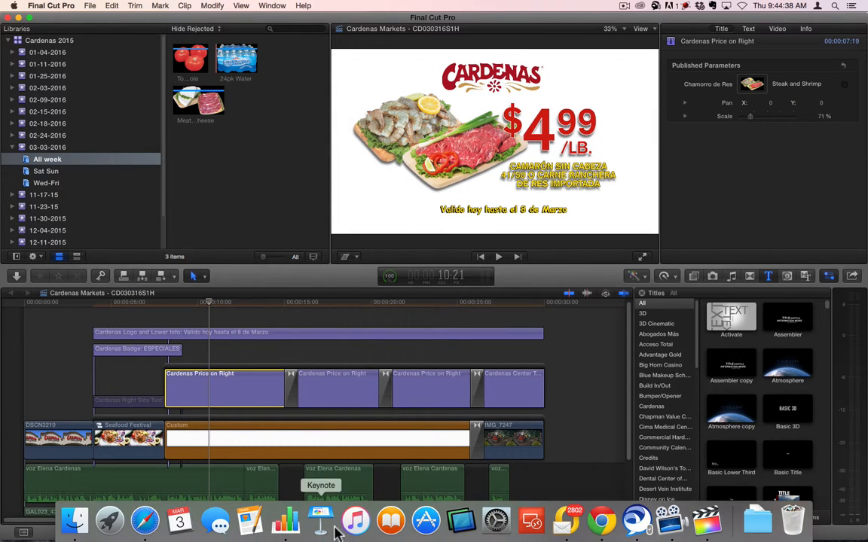
{"action": "left_click", "coordinate": [290, 521]}
{"action": "triple_click", "coordinate": [187, 161]}
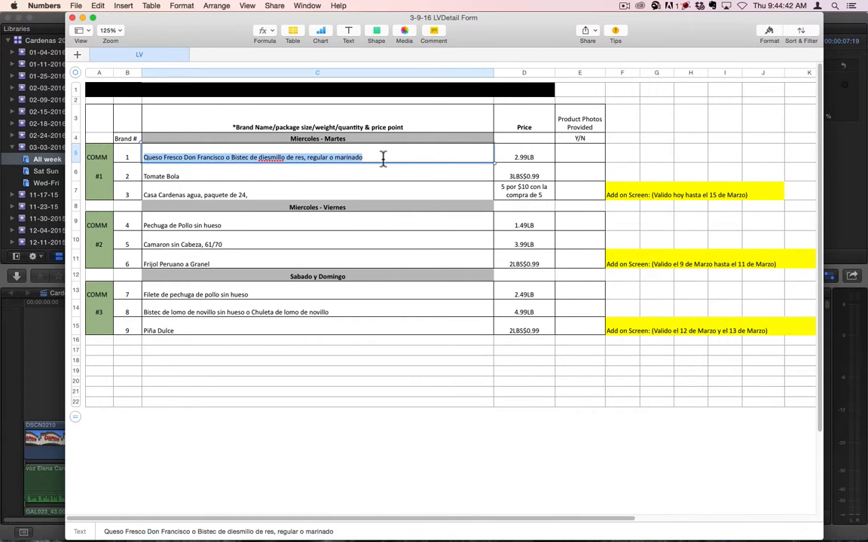
{"action": "key", "text": "super+c"}
Return to Final Cut Pro and replace the first price title's product description with the copied Queso Fresco text.
{"action": "left_click", "coordinate": [52, 335]}
{"action": "left_click", "coordinate": [206, 392]}
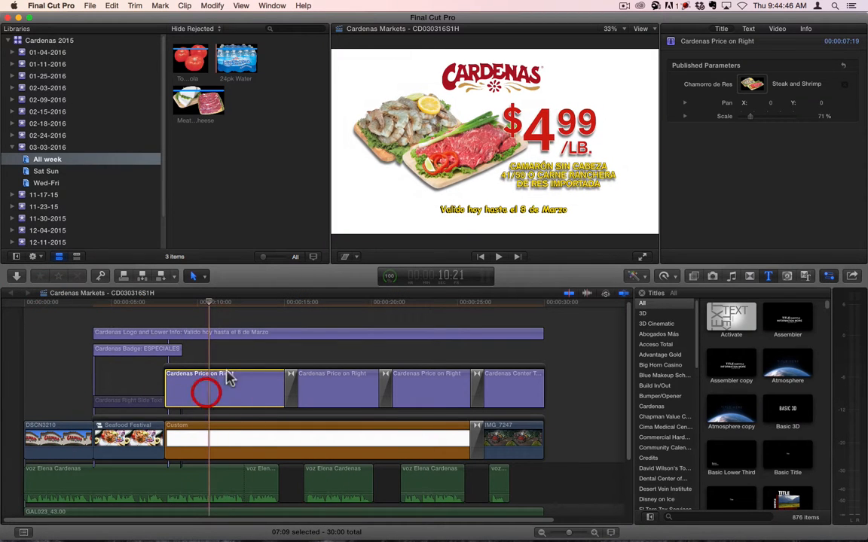
{"action": "double_click", "coordinate": [558, 185]}
{"action": "triple_click", "coordinate": [732, 94]}
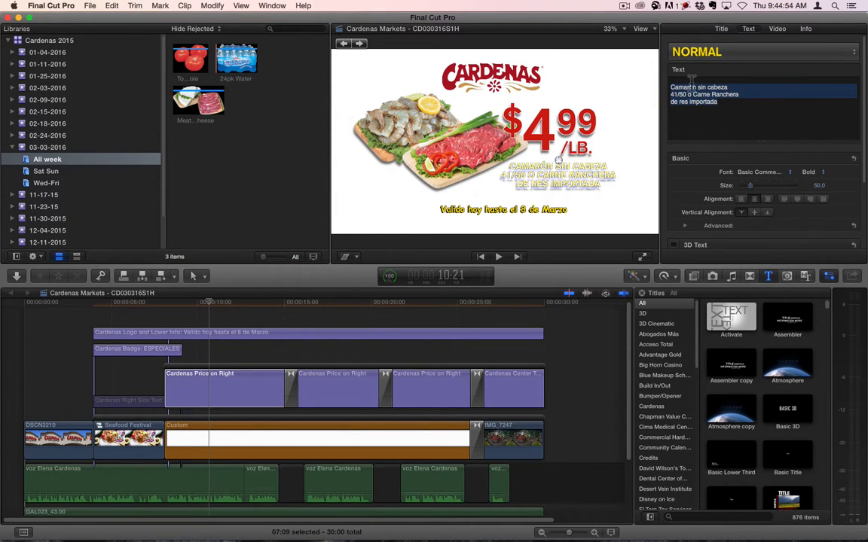
{"action": "key", "text": "super+v"}
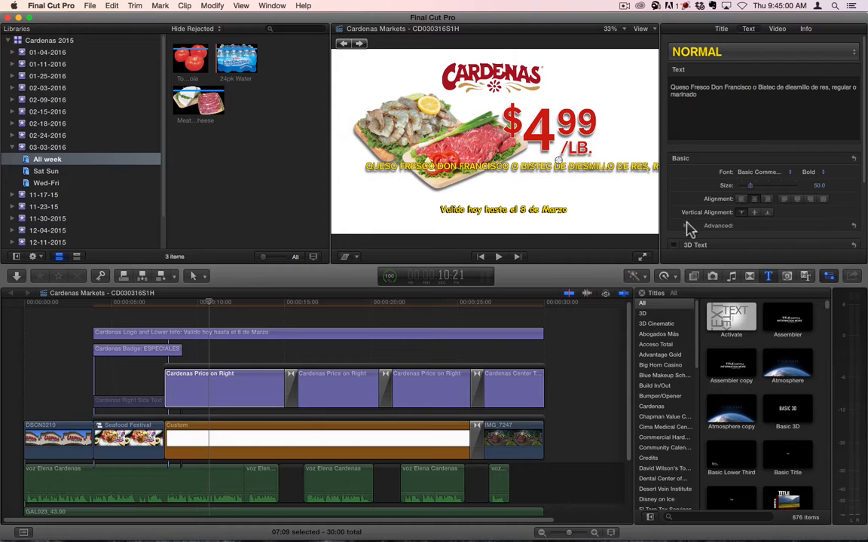
Expand the description's advanced text settings and examine the available formatting options.
{"action": "left_click", "coordinate": [686, 225]}
{"action": "scroll", "coordinate": [685, 215], "scroll_direction": "down", "scroll_amount": 5}
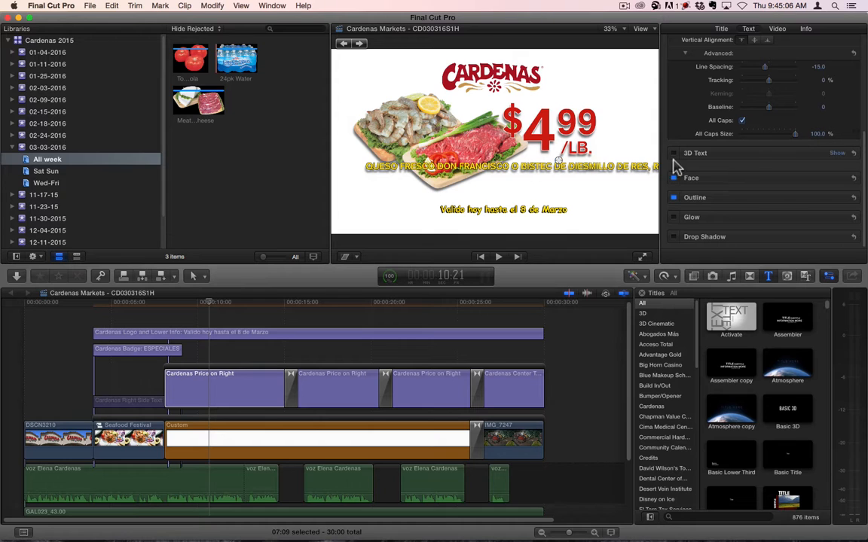
{"action": "scroll", "coordinate": [731, 126], "scroll_direction": "up", "scroll_amount": 5}
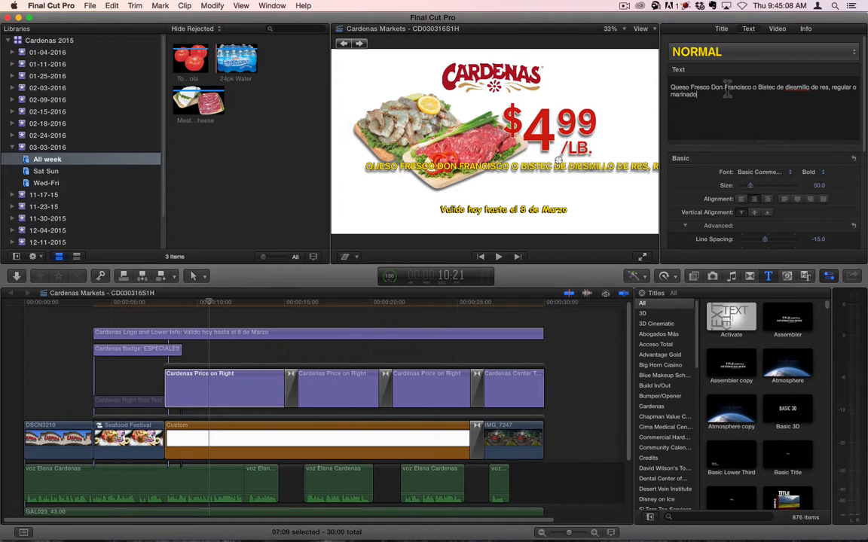
Split the product description so that its first line reads "Queso Fresco Don".
{"action": "left_click", "coordinate": [754, 87]}
{"action": "key", "text": "Return"}
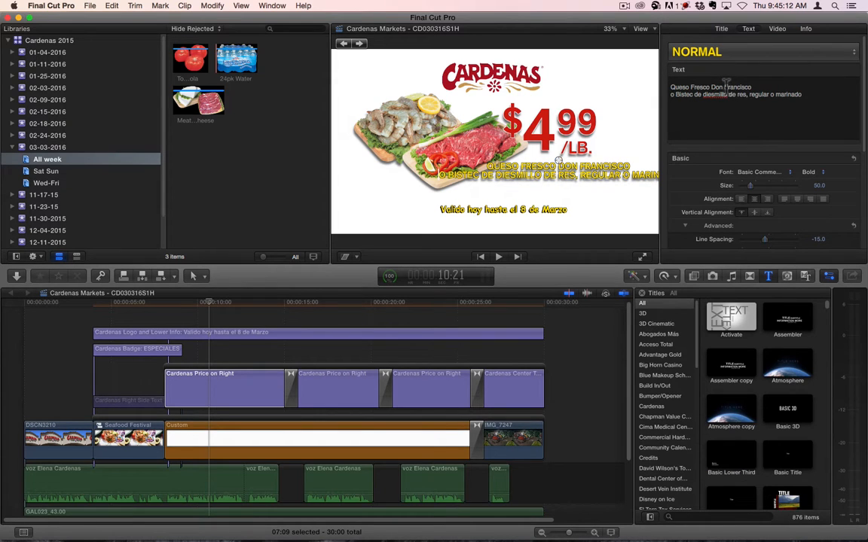
{"action": "left_click", "coordinate": [725, 87]}
{"action": "key", "text": "BackSpace"}
{"action": "key", "text": "Return"}
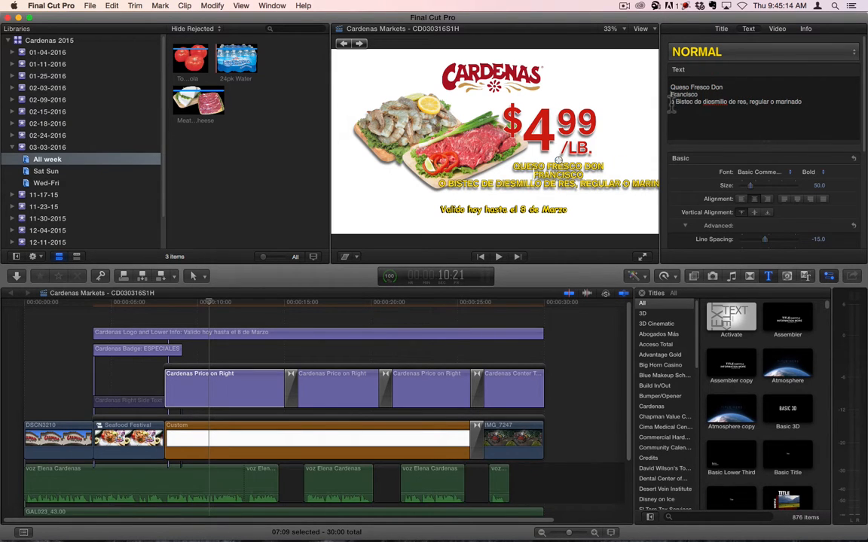
{"action": "key", "text": "BackSpace"}
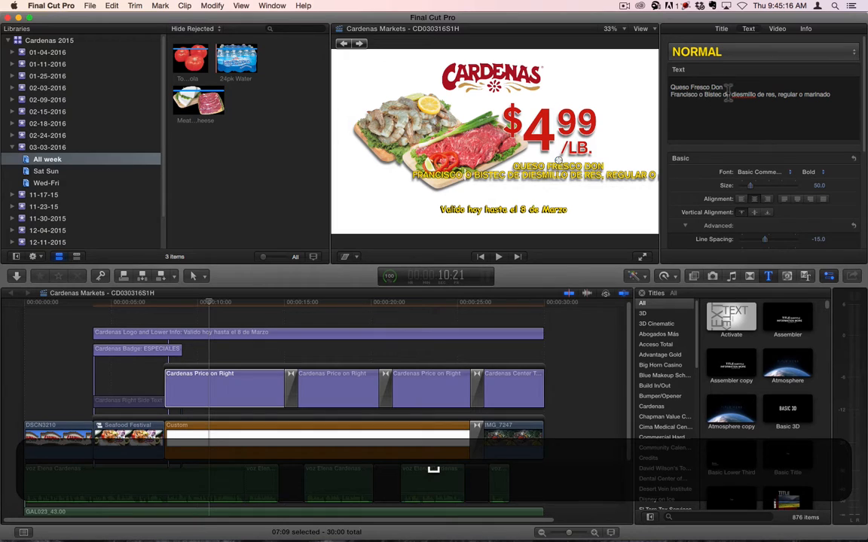
Break the rest of the description into the lines "Francisco o Bistec de", "diesmillo de res," and "regular o marinado".
{"action": "left_click", "coordinate": [731, 93]}
{"action": "key", "text": "Right"}
{"action": "key", "text": "Return"}
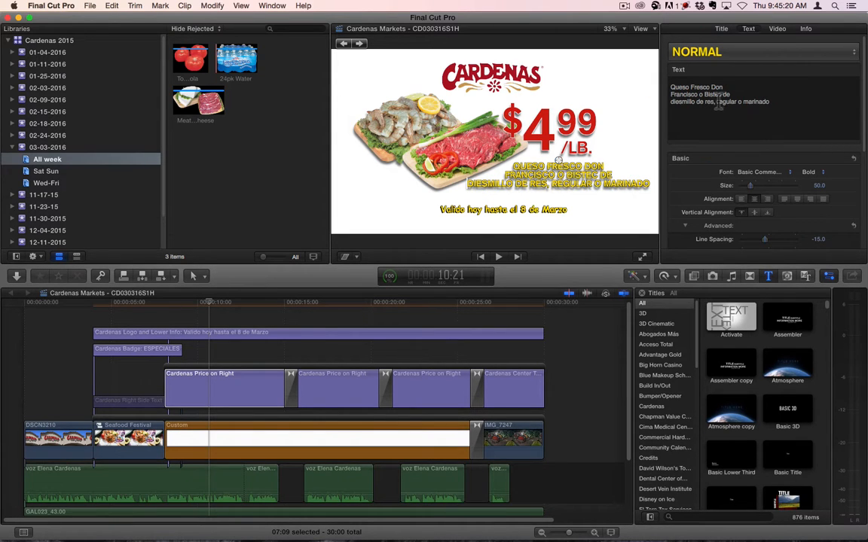
{"action": "left_click", "coordinate": [706, 101]}
{"action": "key", "text": "BackSpace"}
{"action": "key", "text": "Return"}
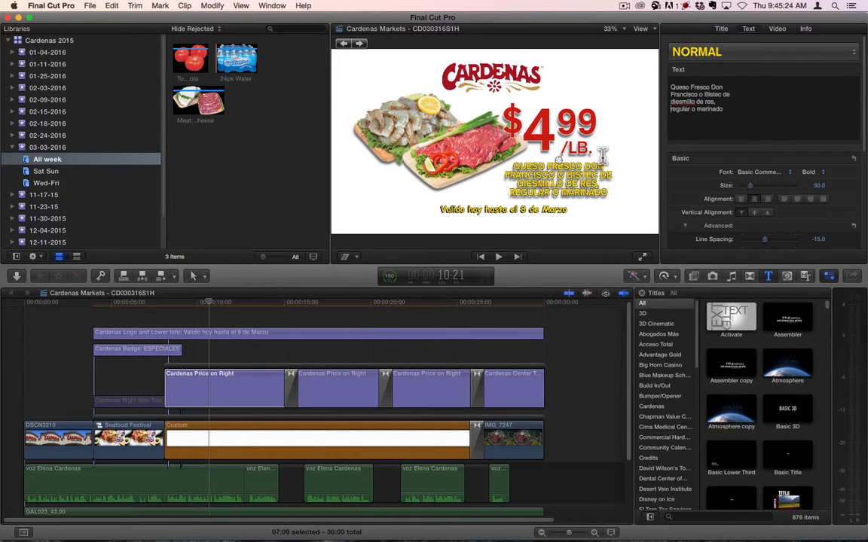
Show the title/action safe zones in the viewer and check that overlay setting in the viewer's display options.
{"action": "left_click", "coordinate": [274, 6]}
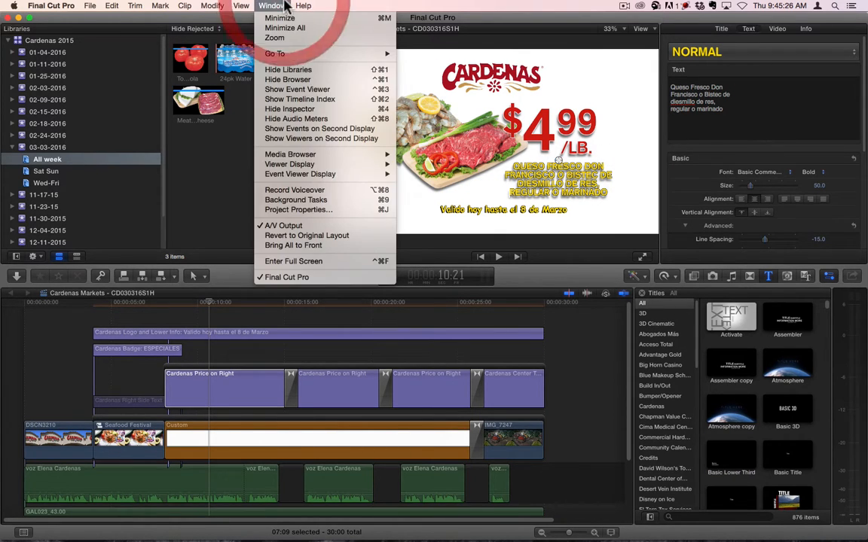
{"action": "mouse_move", "coordinate": [384, 165]}
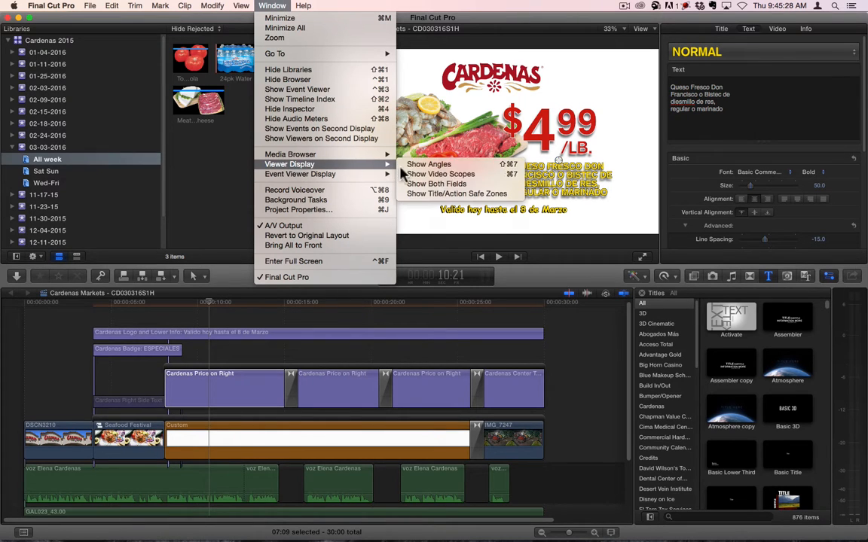
{"action": "left_click", "coordinate": [440, 195]}
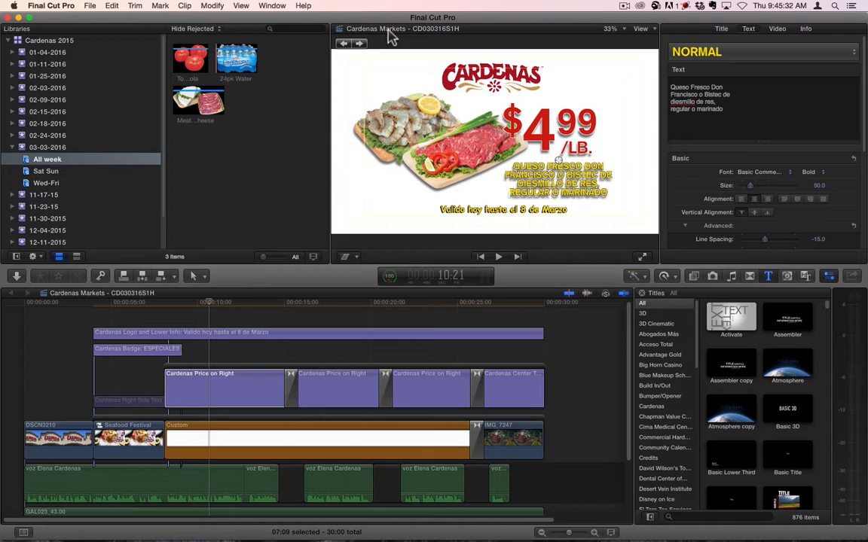
{"action": "left_click", "coordinate": [271, 6]}
{"action": "mouse_move", "coordinate": [288, 166]}
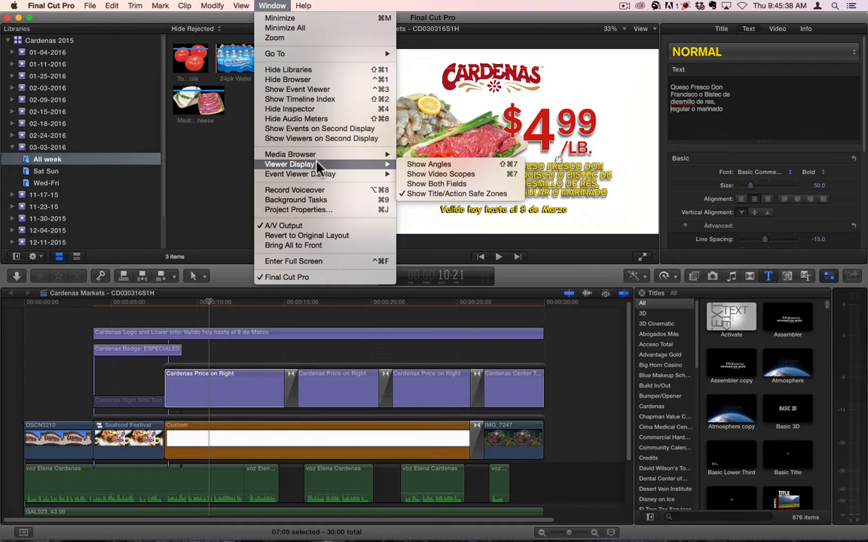
{"action": "left_click", "coordinate": [267, 6]}
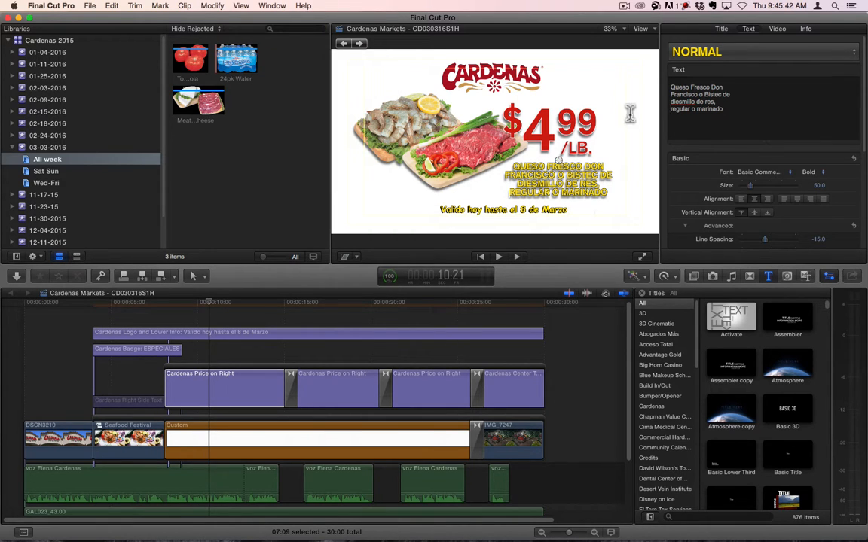
{"action": "left_click", "coordinate": [656, 35]}
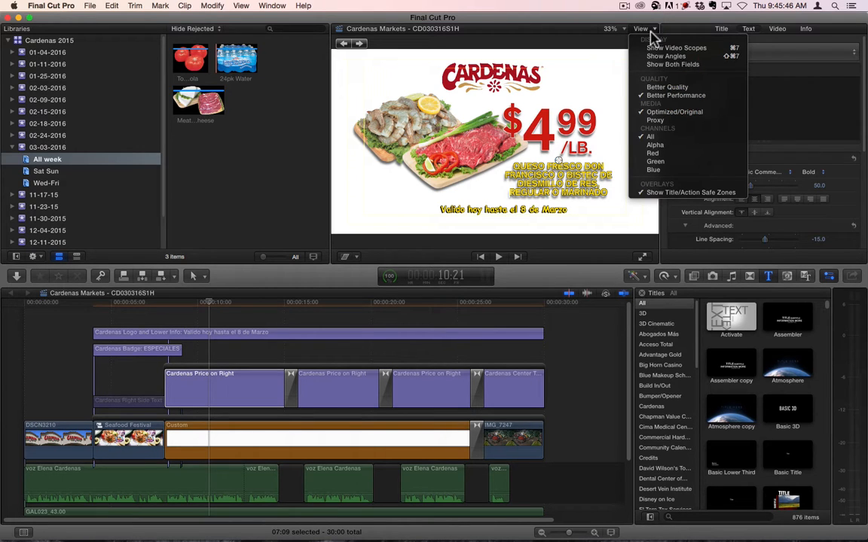
{"action": "left_click", "coordinate": [616, 28]}
{"action": "left_click", "coordinate": [622, 35]}
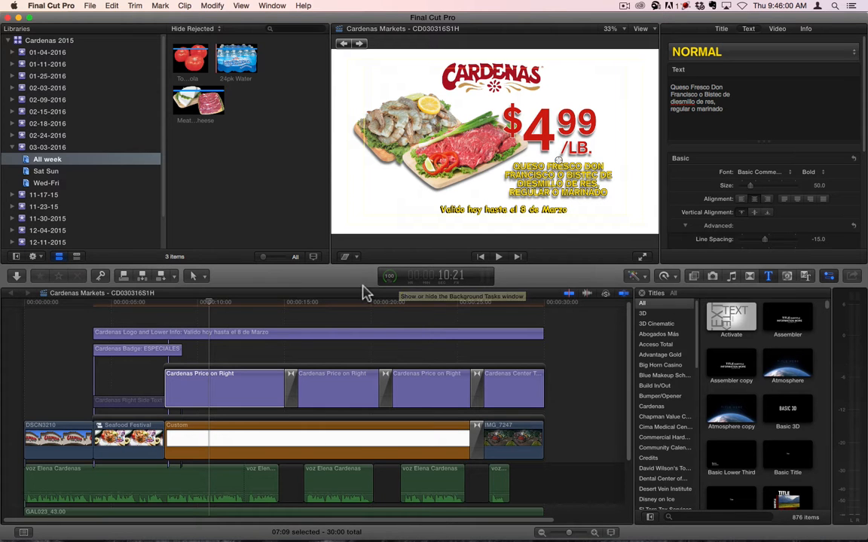
Check the Queso Fresco price in the Numbers sheet, return to Final Cut Pro and set the first price title's dollar digit to 2.
{"action": "key", "text": "super+Tab"}
{"action": "key", "text": "super+Tab"}
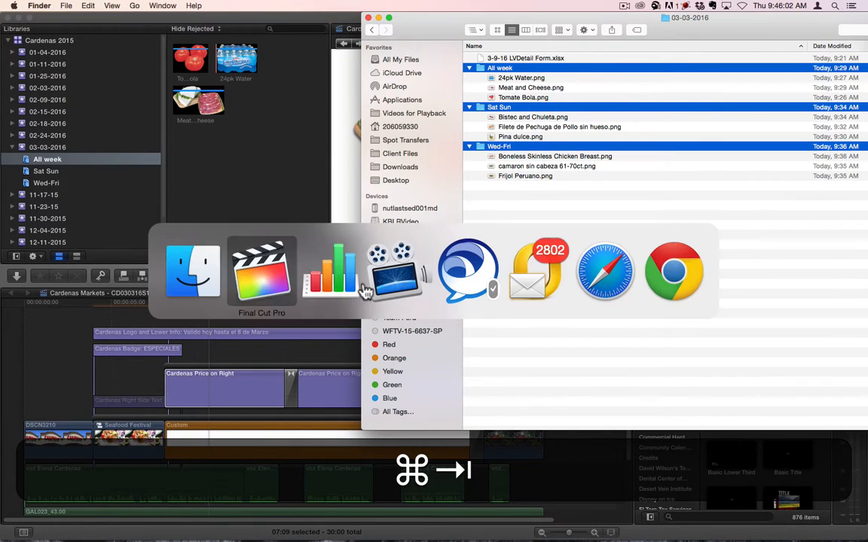
{"action": "key", "text": "super+Tab"}
{"action": "key", "text": "super+Tab"}
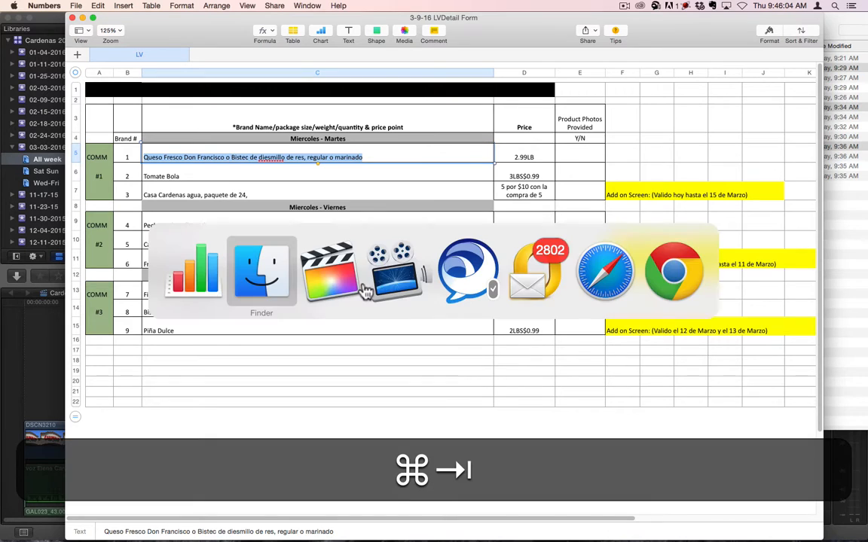
{"action": "key", "text": "super+Tab"}
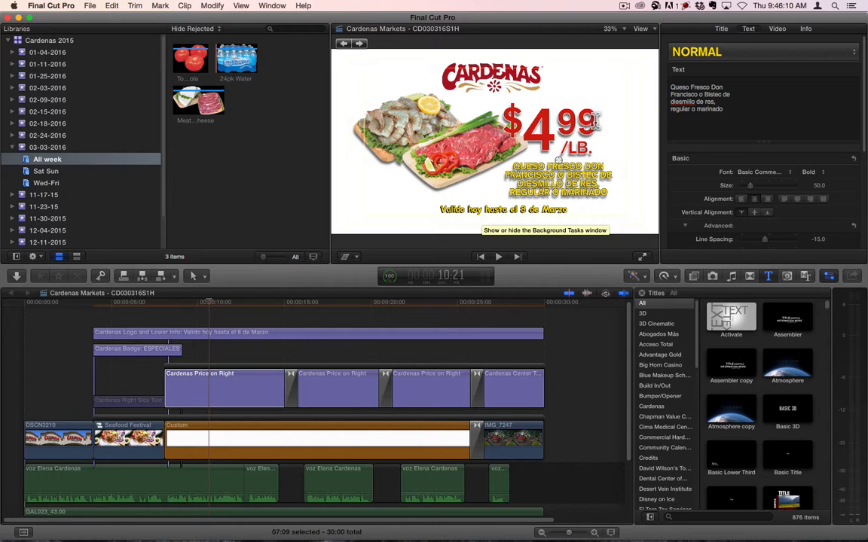
{"action": "double_click", "coordinate": [548, 120]}
{"action": "type", "text": "2"}
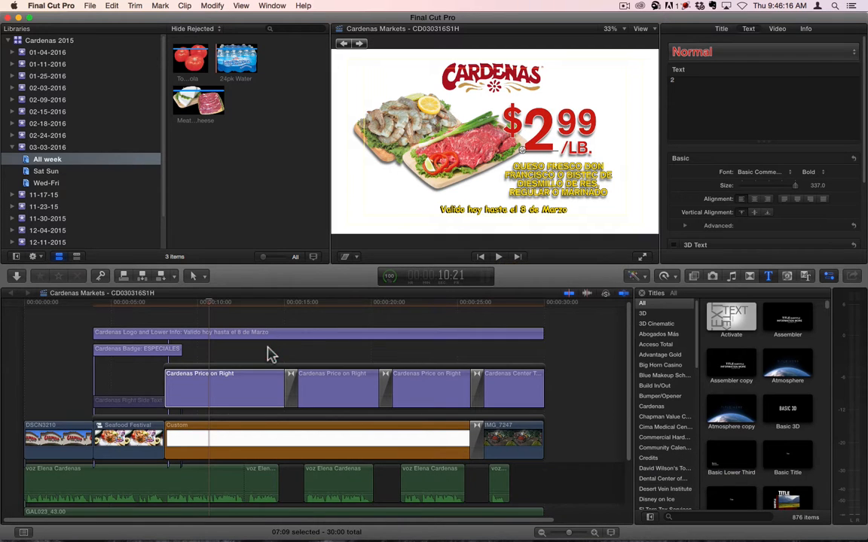
Replace the product image in the first price title with the Meat and Cheese clip from the All week items.
{"action": "left_click_drag", "start_coordinate": [271, 305], "coordinate": [326, 310]}
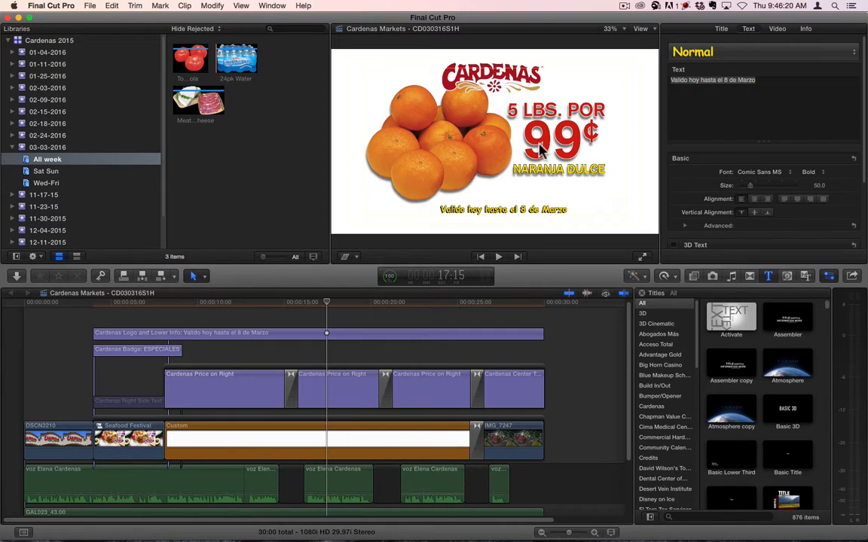
{"action": "key", "text": "super+Tab"}
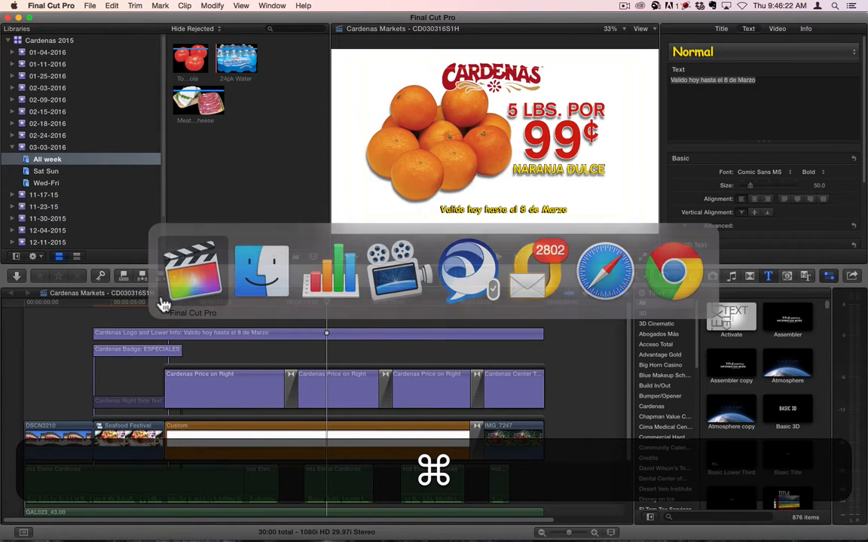
{"action": "left_click", "coordinate": [162, 297]}
{"action": "left_click", "coordinate": [232, 347]}
{"action": "left_click", "coordinate": [233, 298]}
{"action": "left_click", "coordinate": [223, 397]}
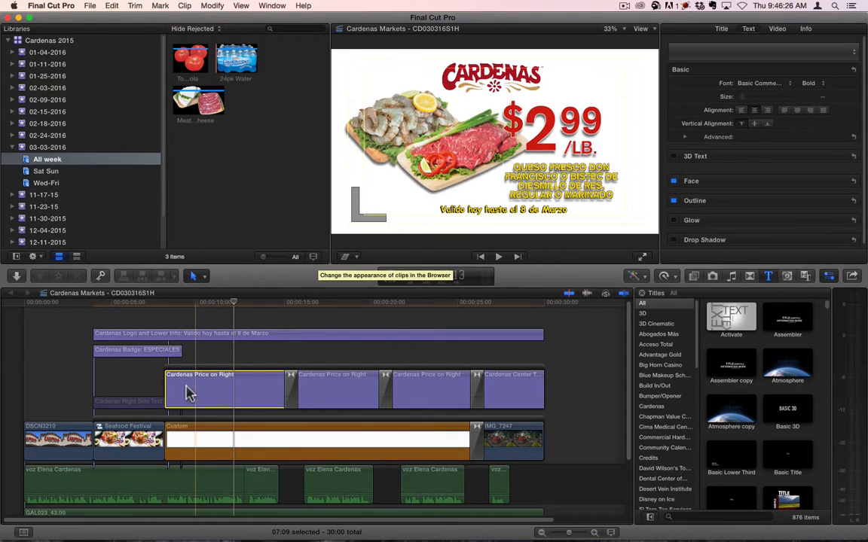
{"action": "left_click", "coordinate": [721, 30]}
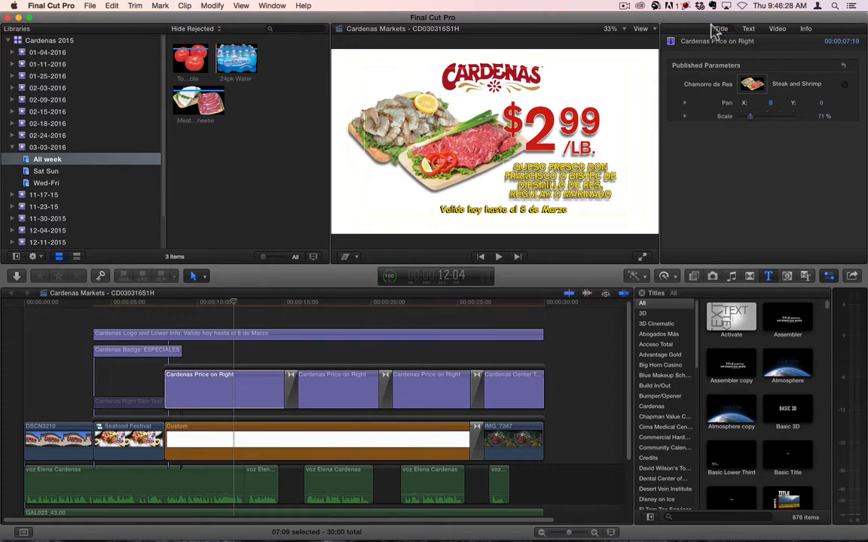
{"action": "left_click", "coordinate": [751, 84]}
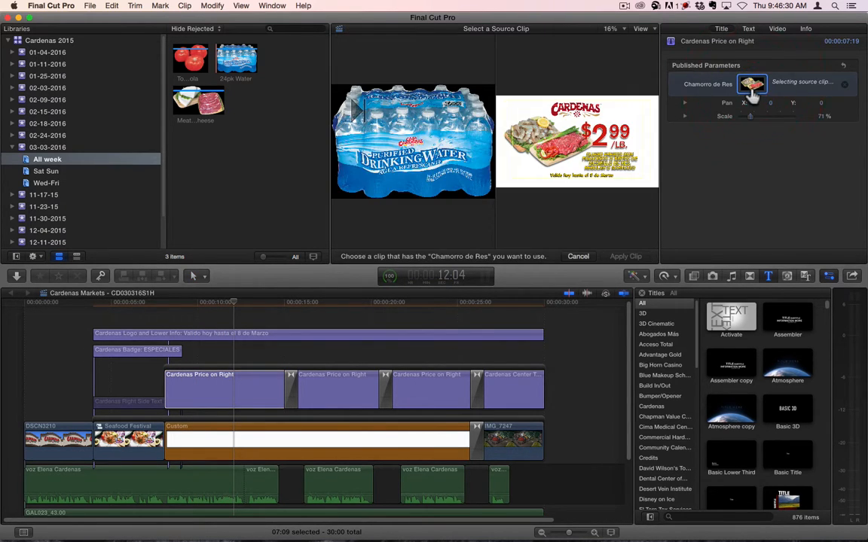
{"action": "left_click", "coordinate": [204, 108]}
{"action": "left_click", "coordinate": [613, 256]}
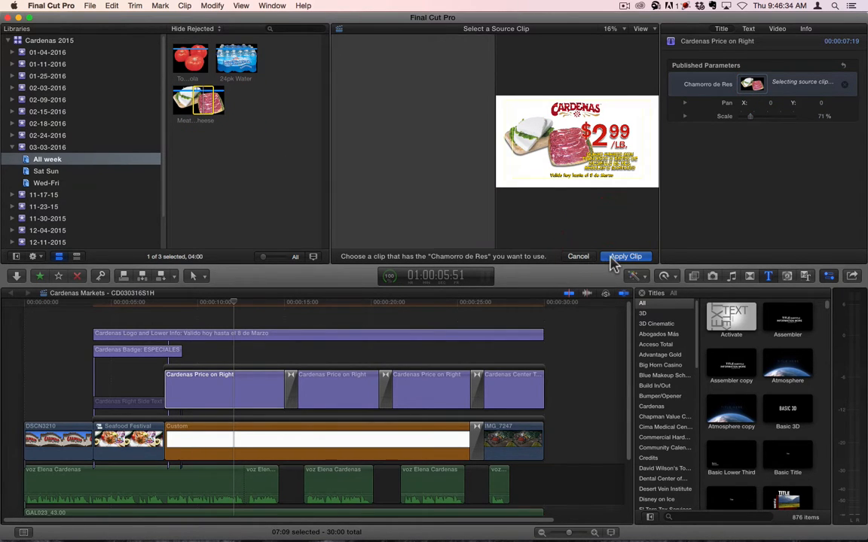
Scale the Meat and Cheese image in the first price title to 74% and undo the trial vertical pan of 5.0.
{"action": "left_click", "coordinate": [231, 388]}
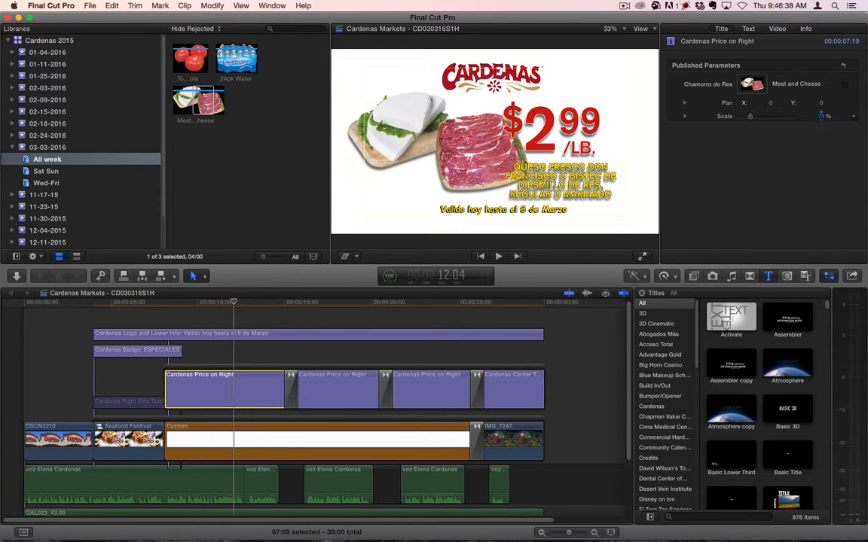
{"action": "left_click_drag", "start_coordinate": [821, 116], "coordinate": [768, 103]}
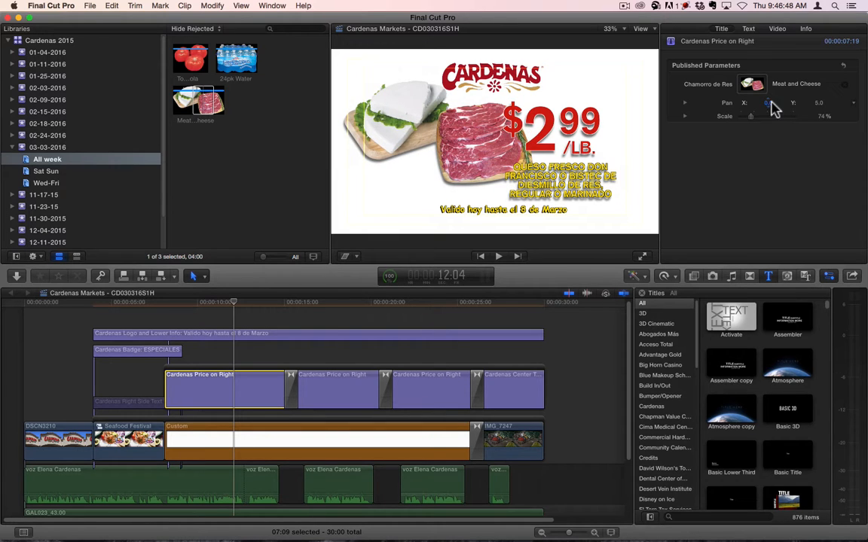
{"action": "left_click", "coordinate": [246, 305]}
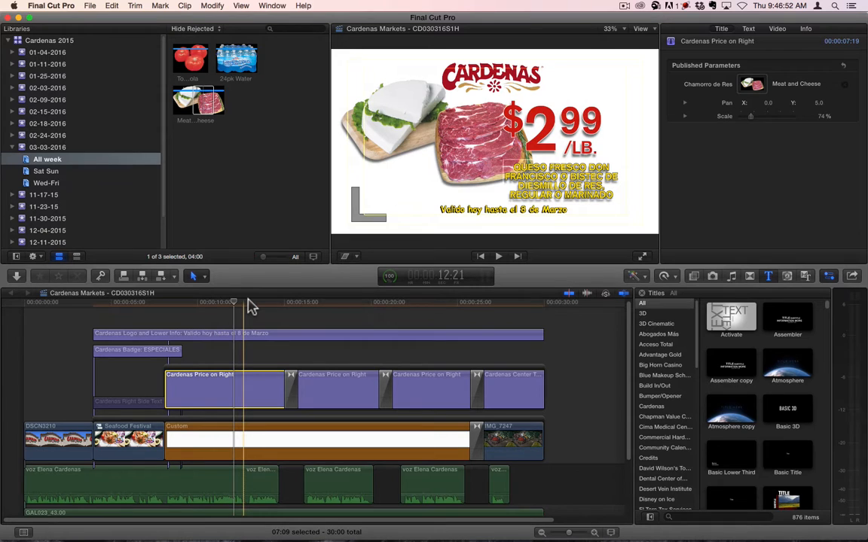
{"action": "key", "text": "super+z"}
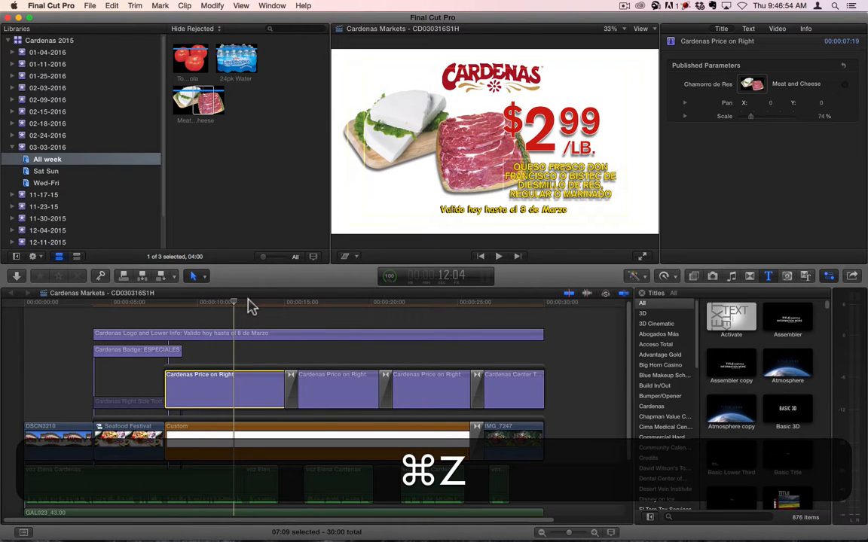
Select the second price title, switch to the Numbers sheet and copy the product name "Tomate Bola" from Commercial #1.
{"action": "left_click_drag", "start_coordinate": [248, 305], "coordinate": [317, 315]}
{"action": "left_click", "coordinate": [322, 390]}
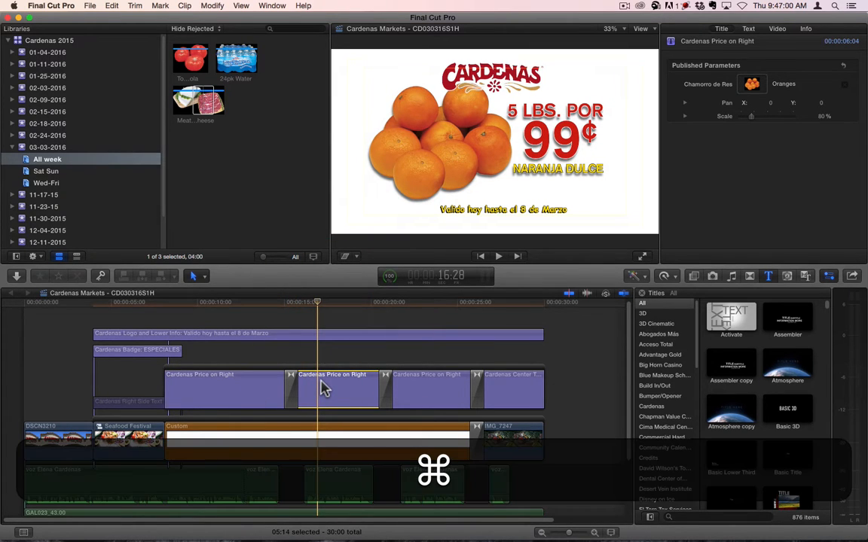
{"action": "key", "text": "super+Tab"}
{"action": "key", "text": "super+Tab"}
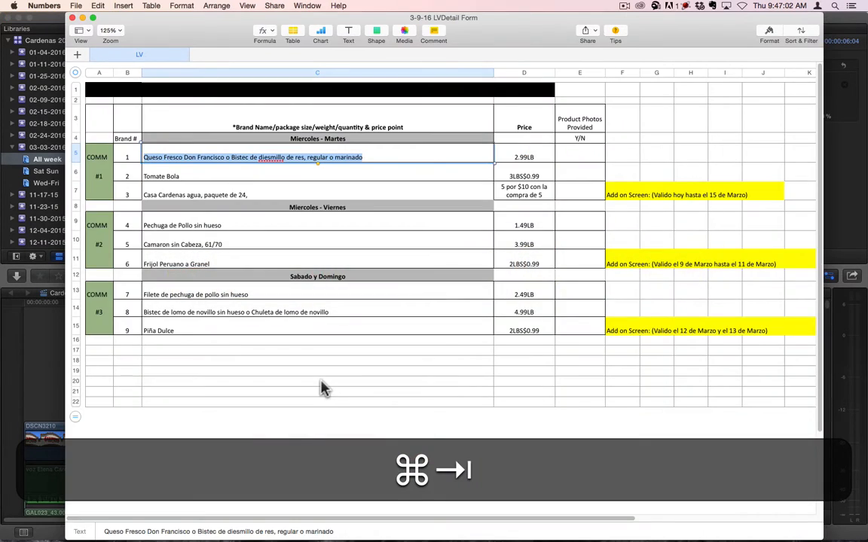
{"action": "left_click", "coordinate": [171, 174]}
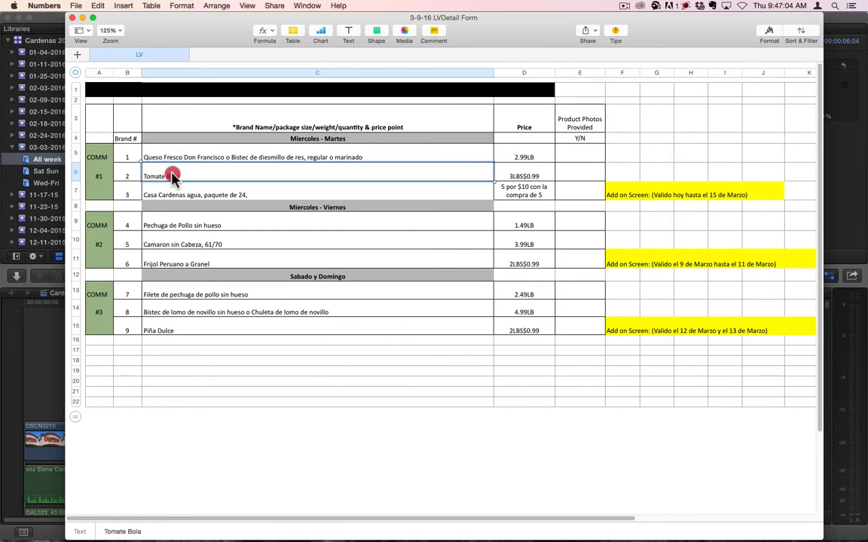
{"action": "double_click", "coordinate": [171, 174]}
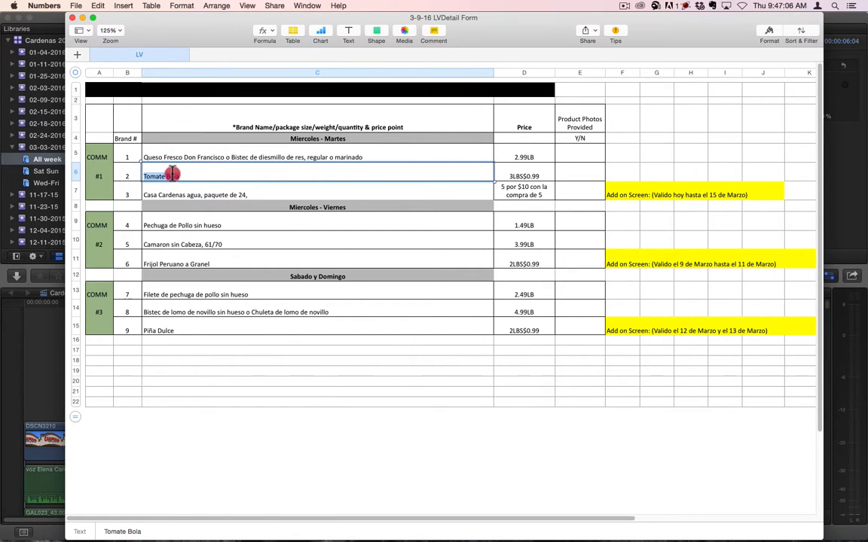
{"action": "key", "text": "super+c"}
Return to Final Cut Pro and replace the second price title's product name with the copied "Tomate Bola".
{"action": "key", "text": "super+Tab"}
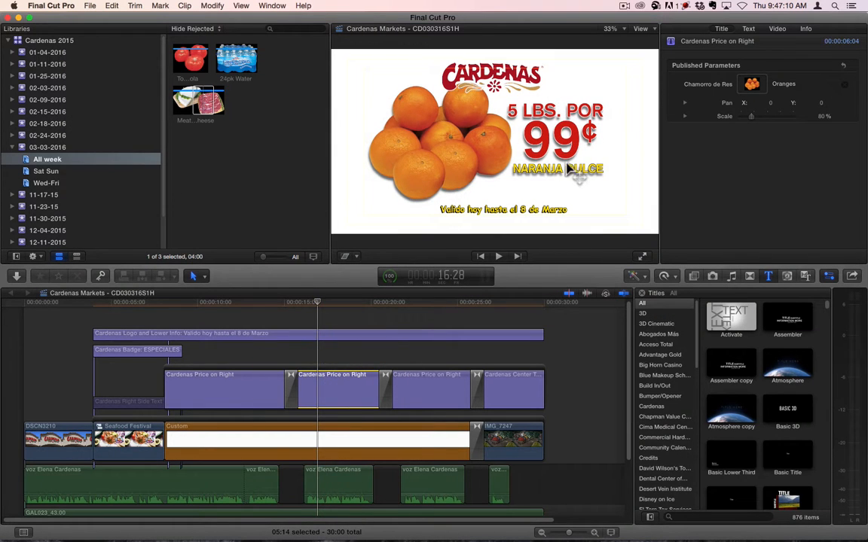
{"action": "double_click", "coordinate": [503, 150]}
{"action": "triple_click", "coordinate": [681, 89]}
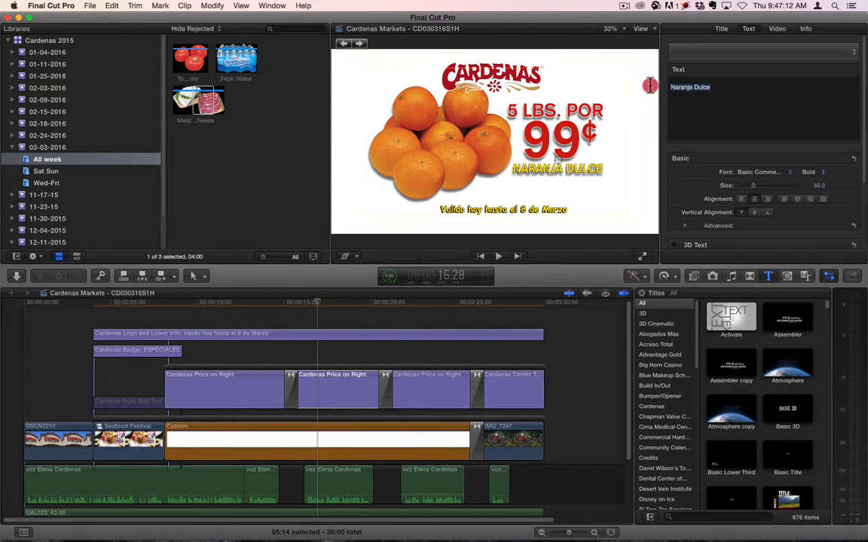
{"action": "key", "text": "super+v"}
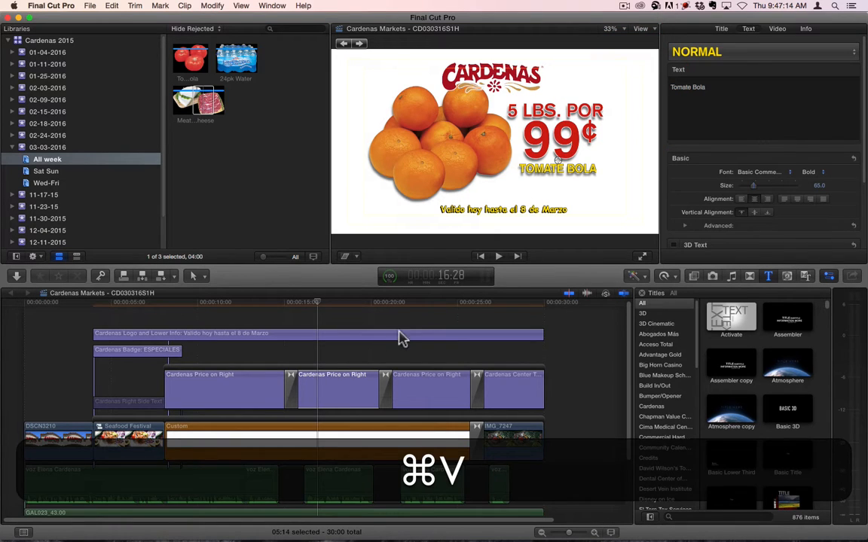
Check the Tomate Bola price in the Numbers sheet and change the second price title's quantity line to "3 LBS. POR".
{"action": "left_click", "coordinate": [237, 348]}
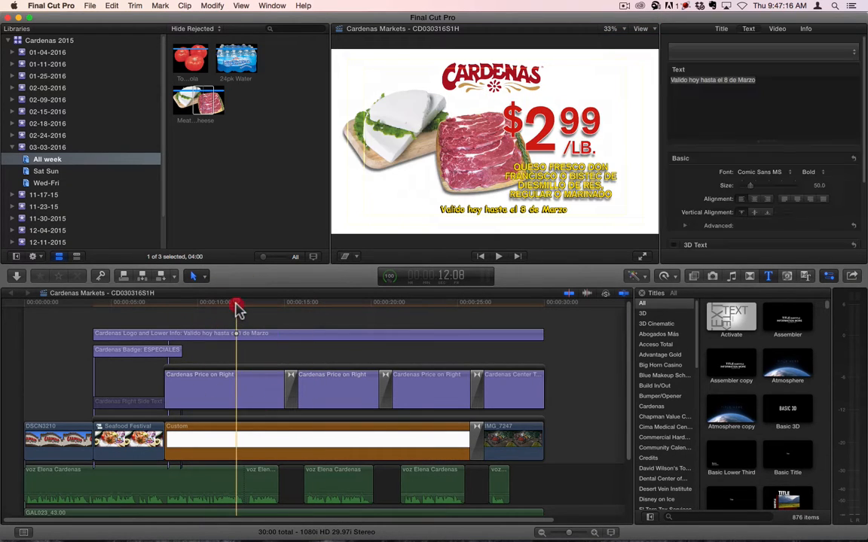
{"action": "left_click", "coordinate": [238, 305]}
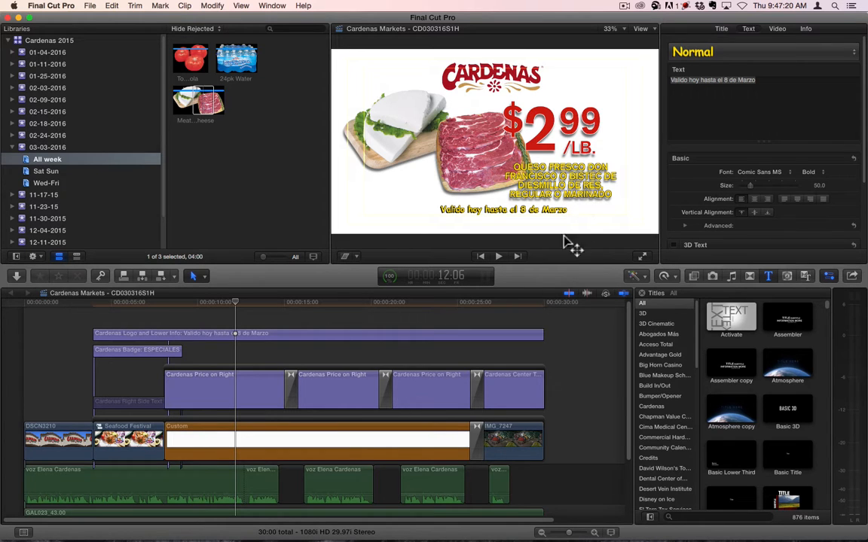
{"action": "left_click", "coordinate": [325, 395]}
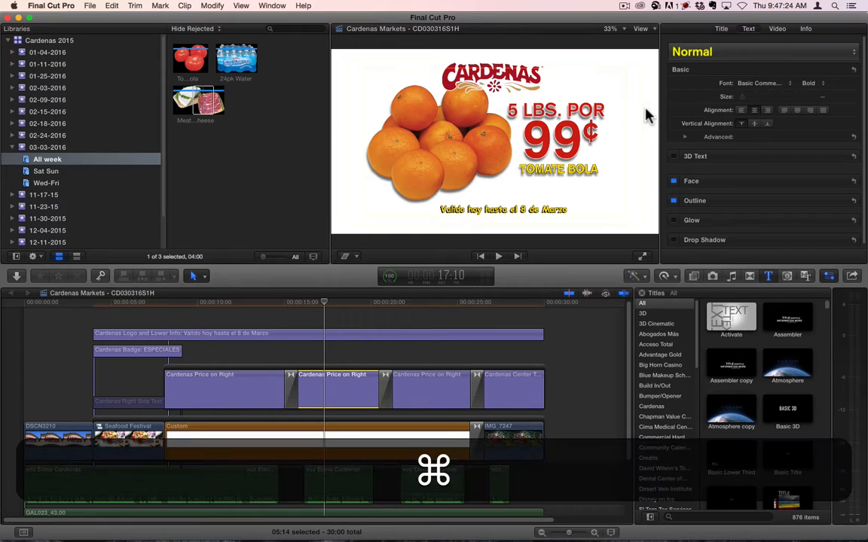
{"action": "key", "text": "super+Tab"}
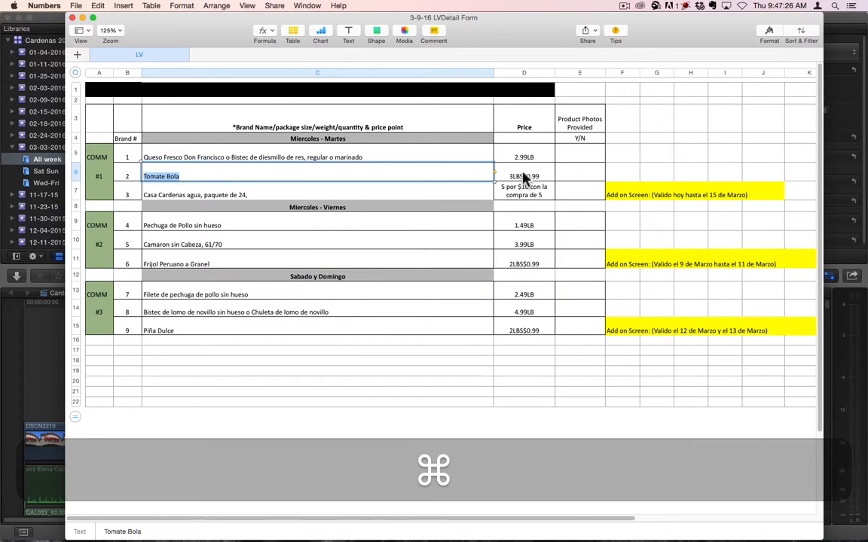
{"action": "key", "text": "super+Tab"}
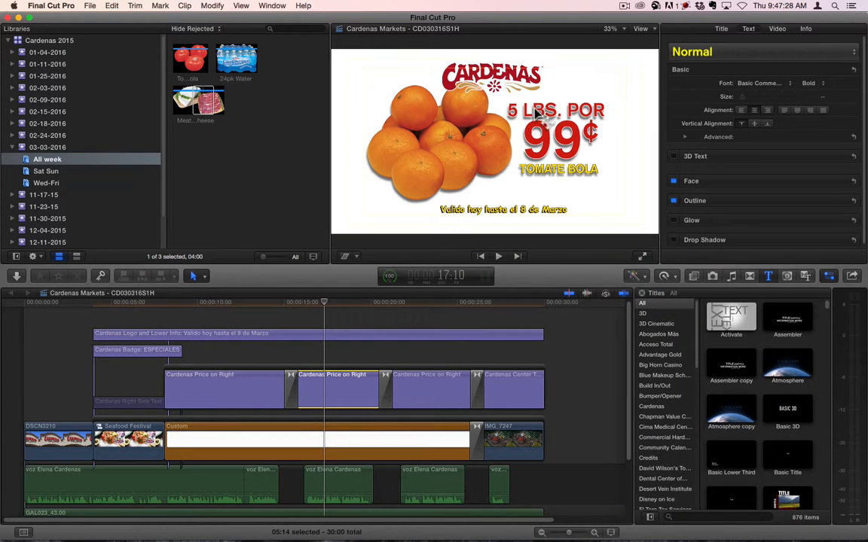
{"action": "left_click", "coordinate": [510, 111]}
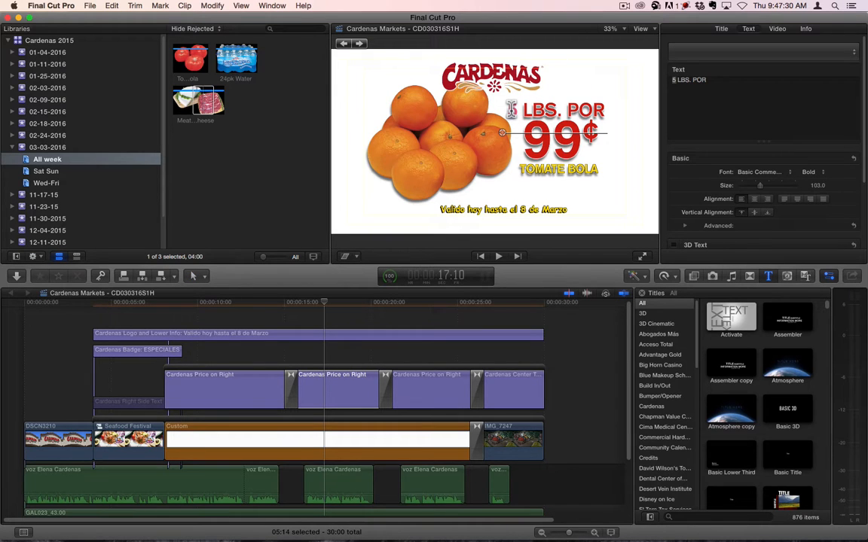
{"action": "type", "text": "3"}
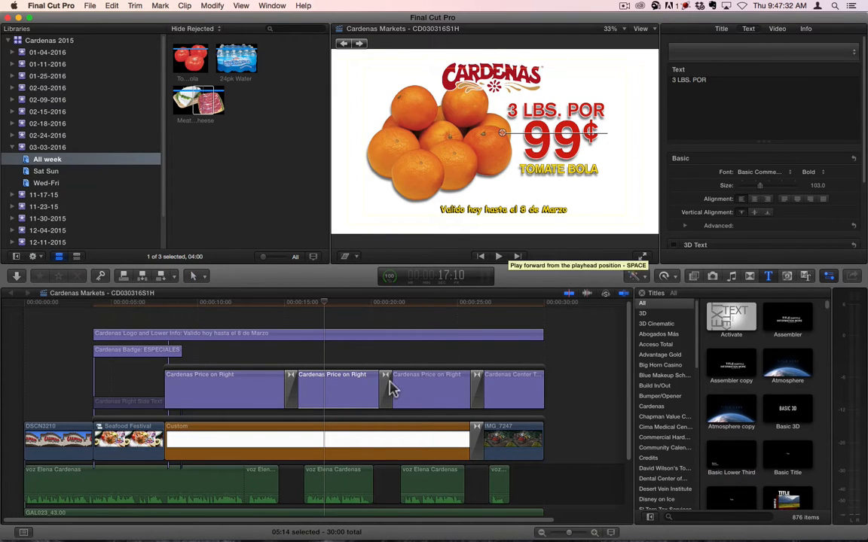
Replace the orange image in the second price title with the Tomate Bola PNG and apply the clip.
{"action": "left_click_drag", "start_coordinate": [333, 305], "coordinate": [420, 313]}
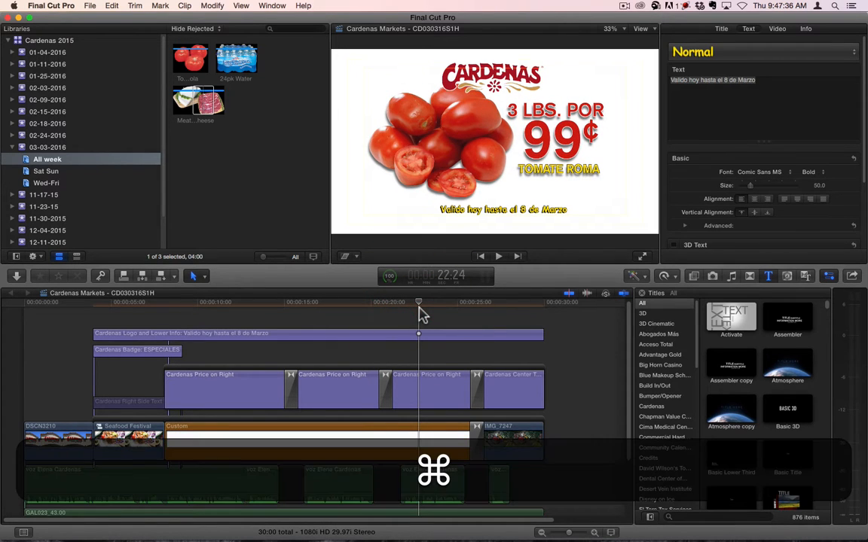
{"action": "left_click", "coordinate": [335, 384], "text": "super"}
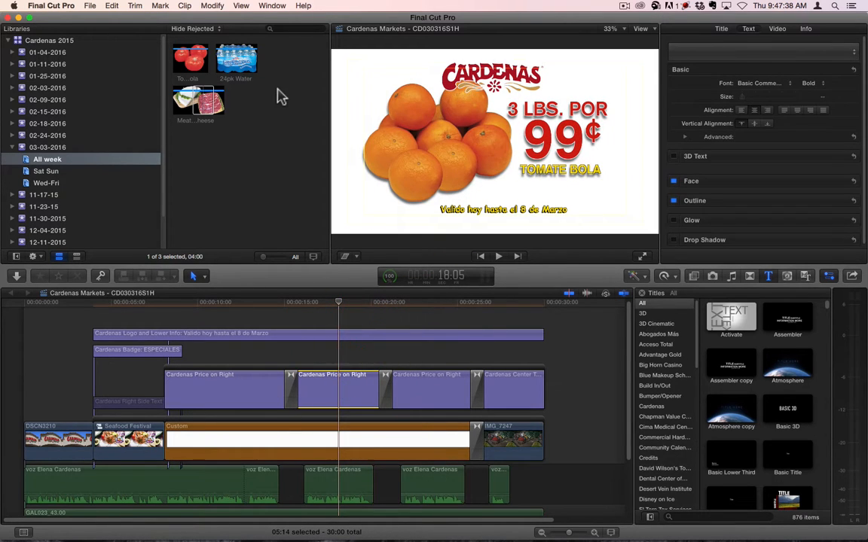
{"action": "left_click", "coordinate": [721, 28]}
{"action": "left_click", "coordinate": [752, 84]}
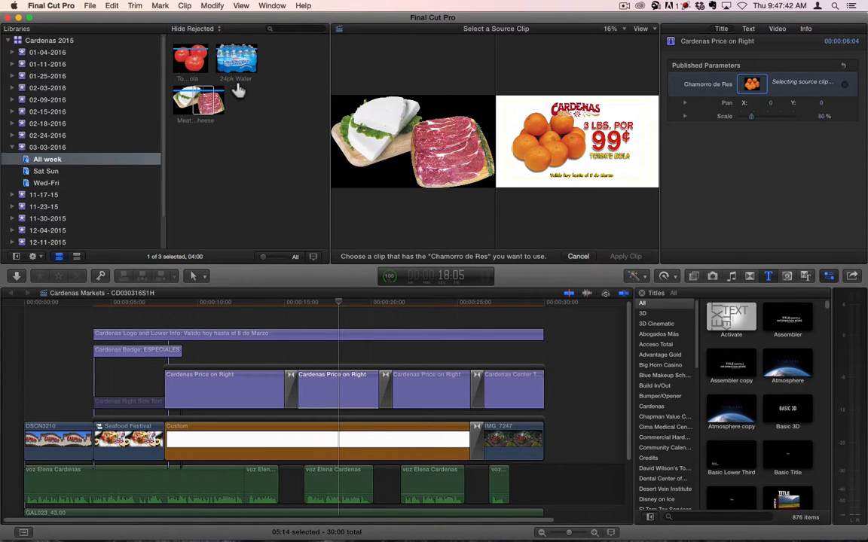
{"action": "left_click", "coordinate": [194, 66]}
{"action": "left_click", "coordinate": [625, 256]}
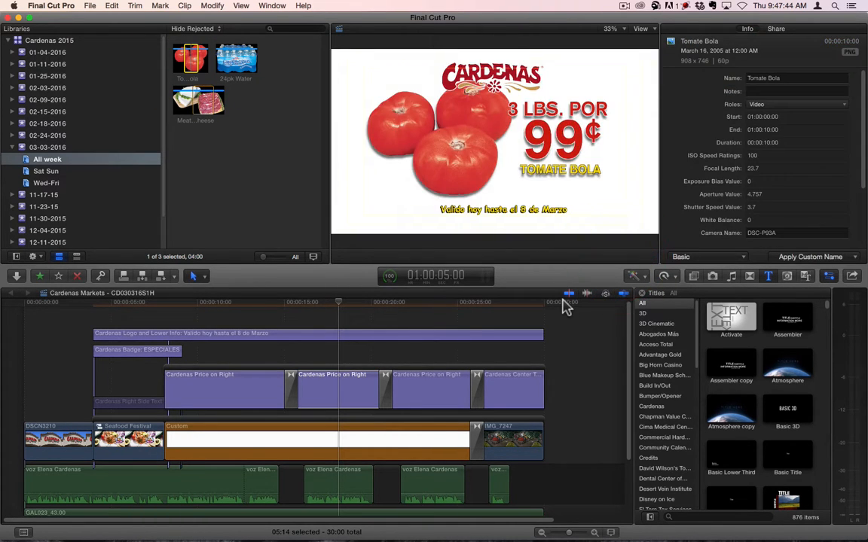
Select the third price title, switch to the Numbers sheet and copy "Casa Cardenas agua, paquete de 24," from Commercial #1.
{"action": "left_click_drag", "start_coordinate": [348, 305], "coordinate": [433, 320]}
{"action": "left_click", "coordinate": [435, 401]}
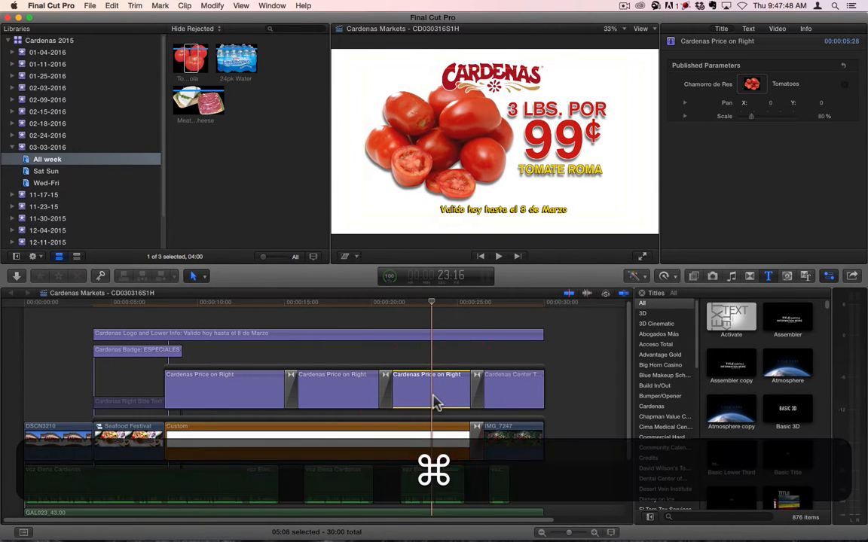
{"action": "key", "text": "super+Tab"}
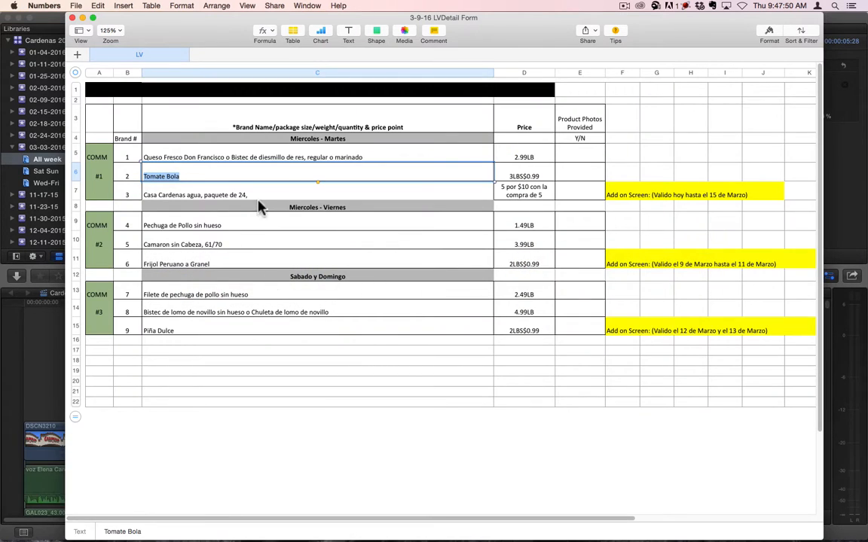
{"action": "left_click", "coordinate": [256, 197]}
{"action": "double_click", "coordinate": [254, 196]}
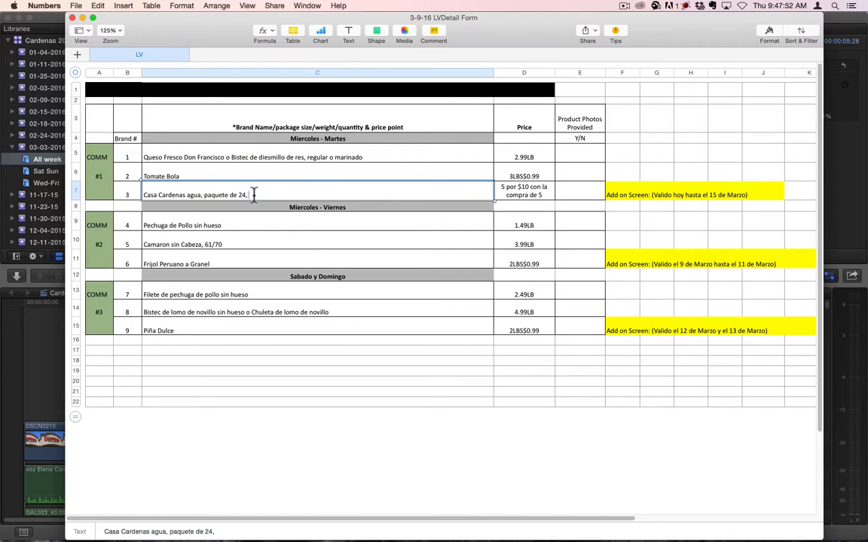
{"action": "triple_click", "coordinate": [226, 198]}
{"action": "key", "text": "super+c"}
{"action": "key", "text": "super+Tab"}
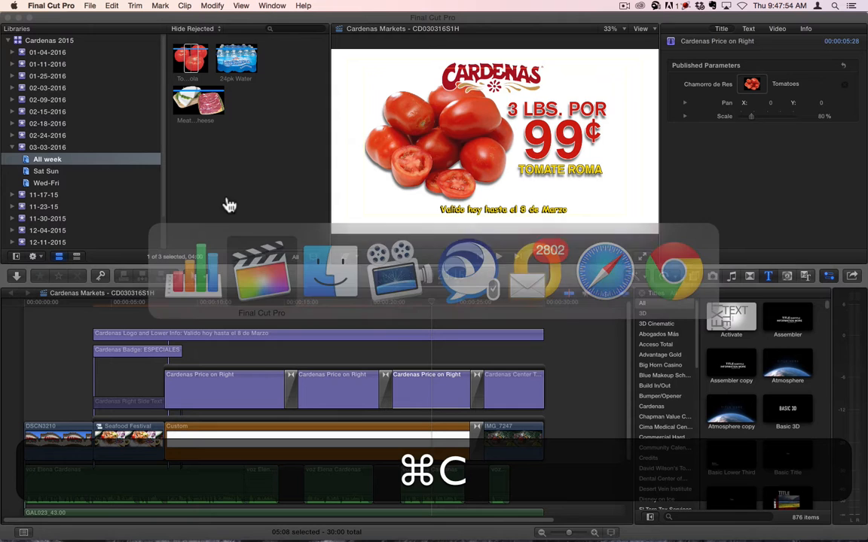
In Final Cut Pro, replace the third price title's product name with the copied text and break the line before "paquete de 24,".
{"action": "left_click", "coordinate": [422, 376]}
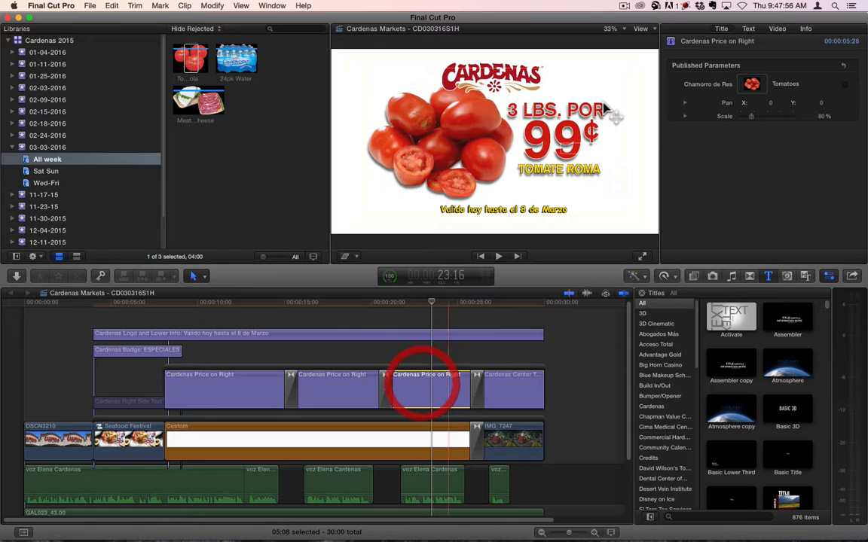
{"action": "double_click", "coordinate": [563, 171]}
{"action": "left_click_drag", "start_coordinate": [733, 98], "coordinate": [578, 87]}
{"action": "key", "text": "super+v"}
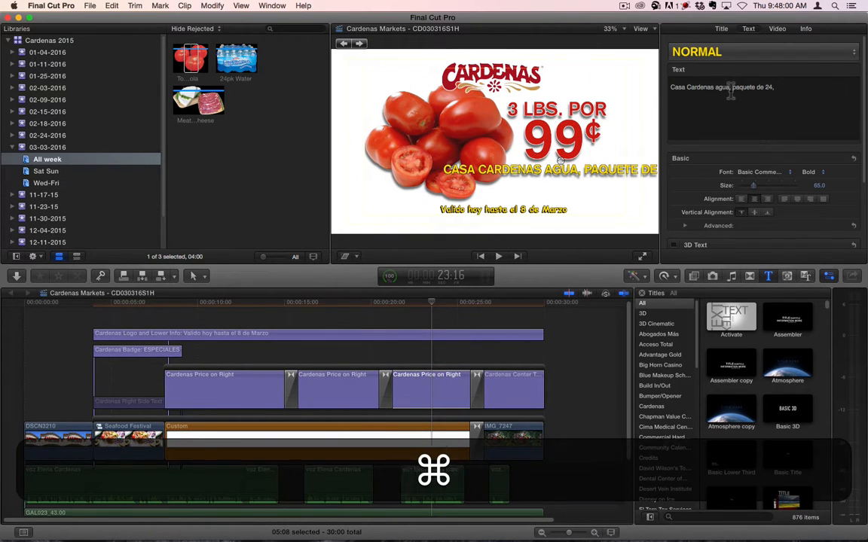
{"action": "left_click", "coordinate": [733, 88]}
{"action": "key", "text": "Return"}
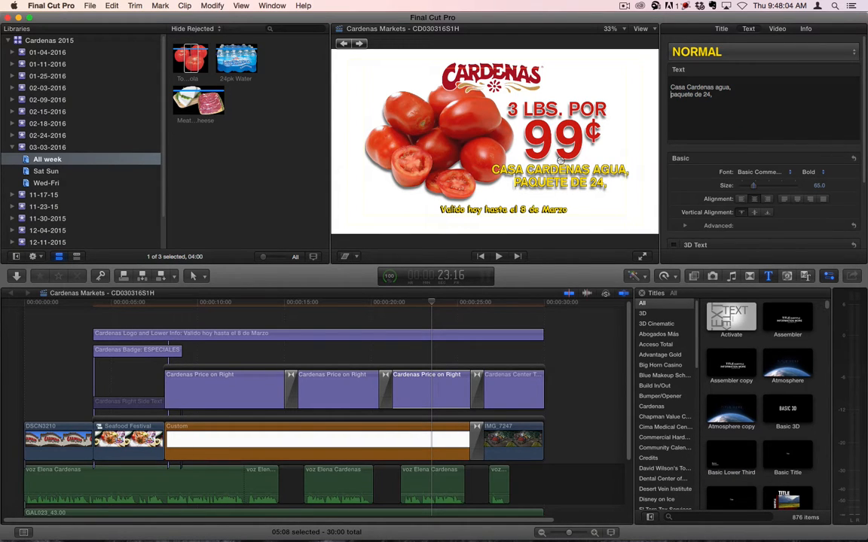
Check the water's price in the Numbers sheet, then change the third title's quantity line to "5 POR", indented with leading spaces.
{"action": "key", "text": "super+Tab"}
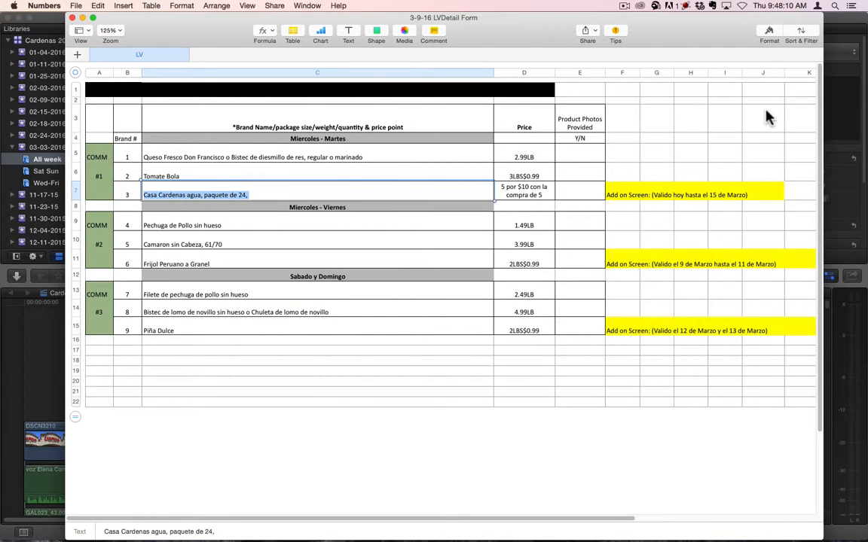
{"action": "key", "text": "super"}
{"action": "key", "text": "super+Tab"}
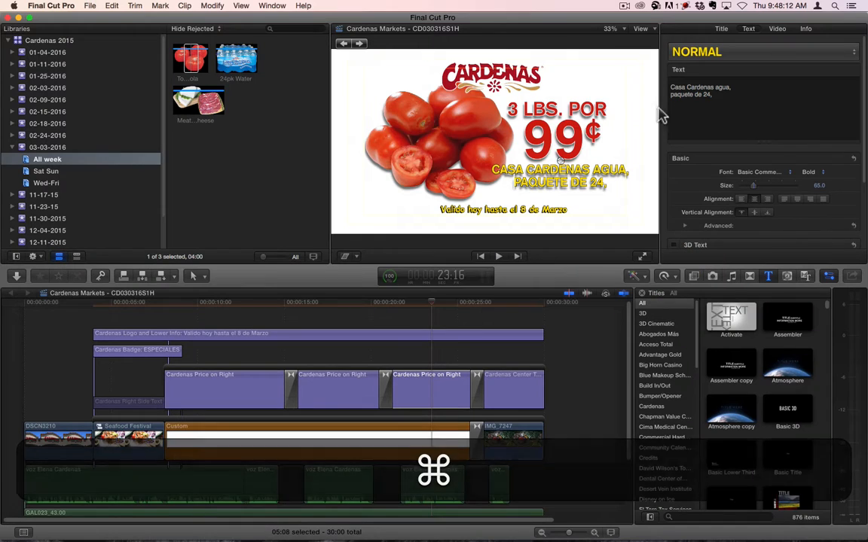
{"action": "left_click", "coordinate": [548, 110]}
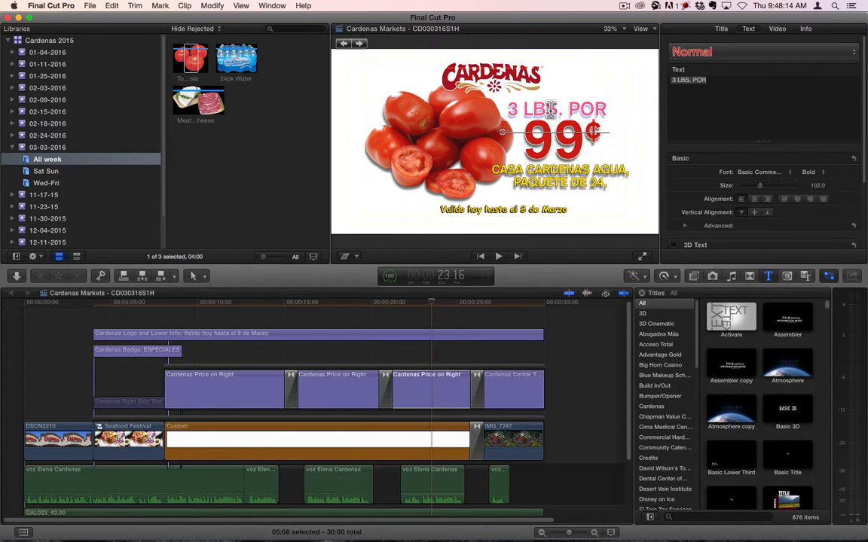
{"action": "type", "text": "5 POR"}
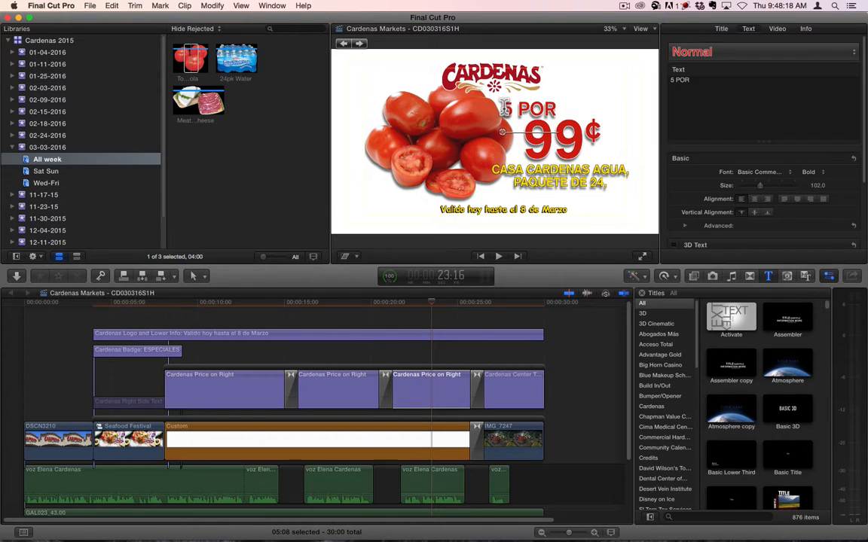
{"action": "left_click", "coordinate": [506, 109]}
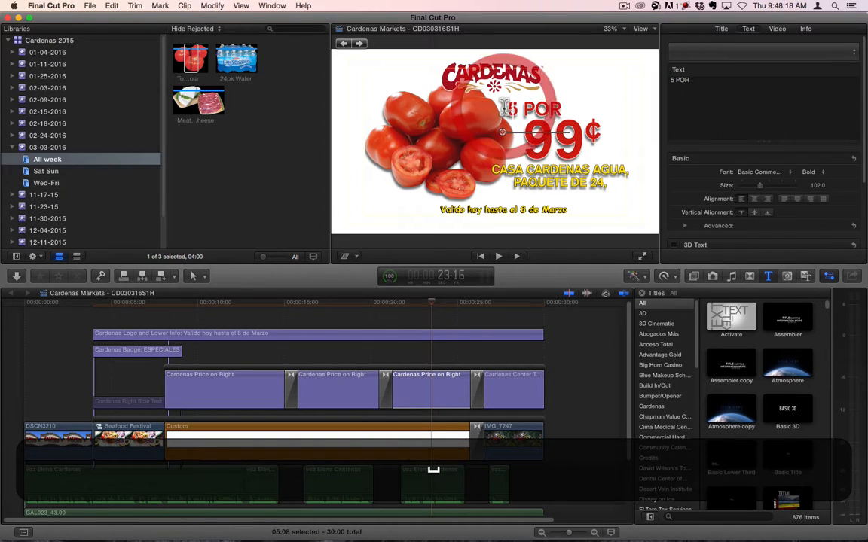
{"action": "left_click", "coordinate": [685, 226]}
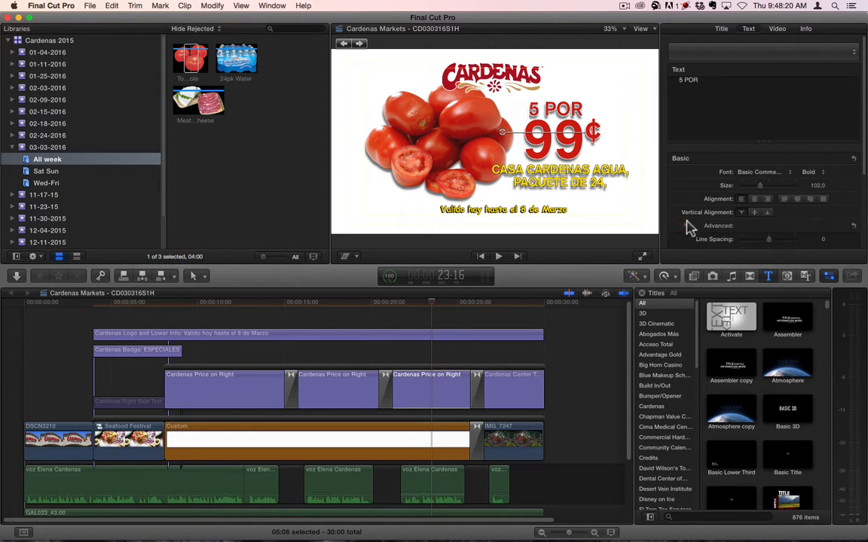
{"action": "scroll", "coordinate": [772, 150], "scroll_direction": "down", "scroll_amount": 5}
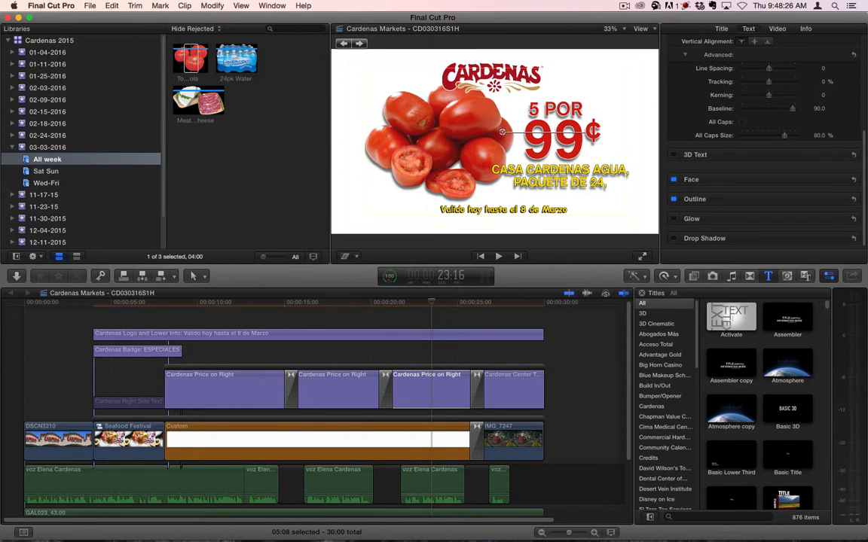
Change the third price title's large price figure to "10" and delete the cent sign beside it.
{"action": "double_click", "coordinate": [562, 146]}
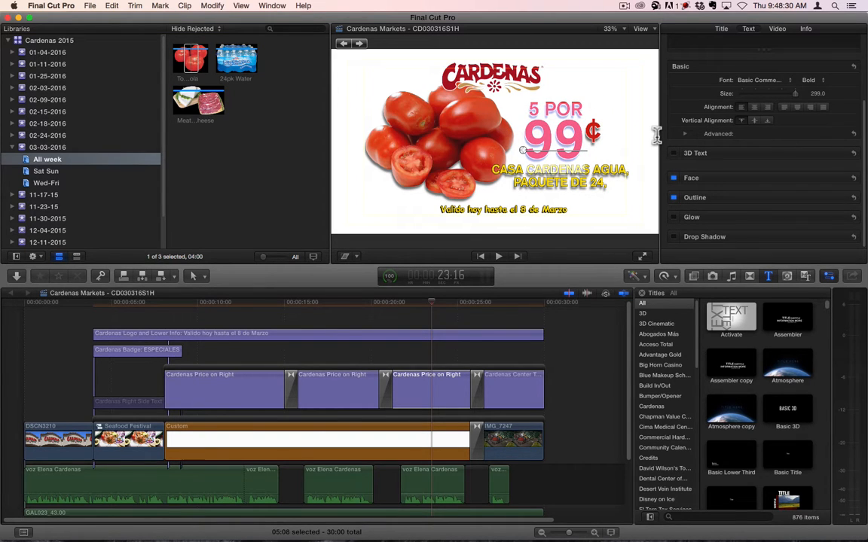
{"action": "type", "text": "10¢"}
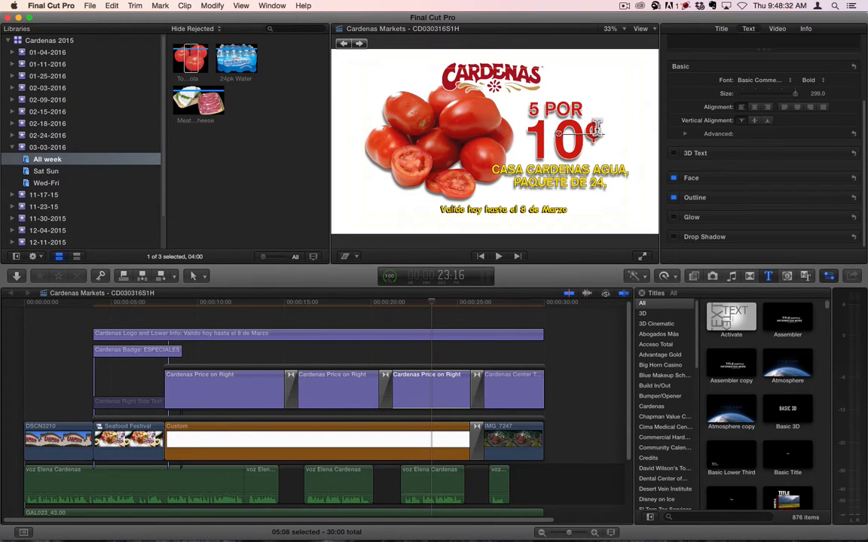
{"action": "double_click", "coordinate": [598, 131]}
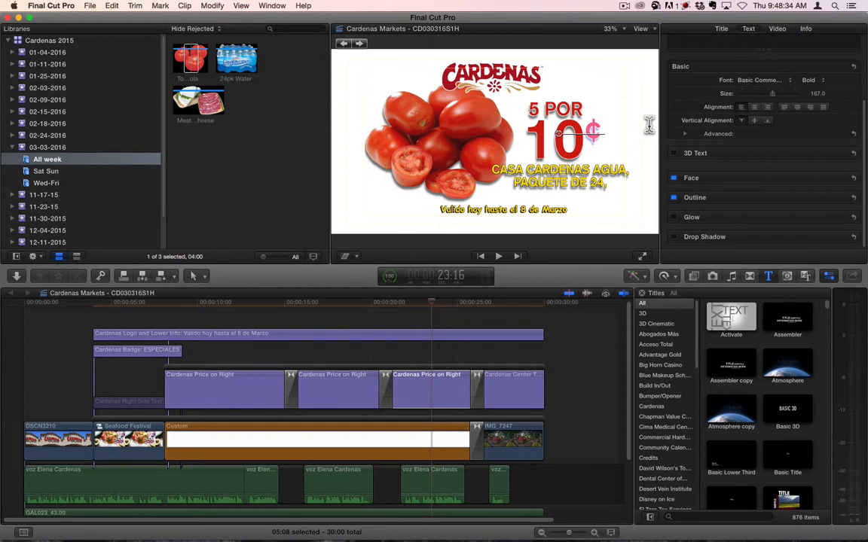
{"action": "key", "text": "BackSpace"}
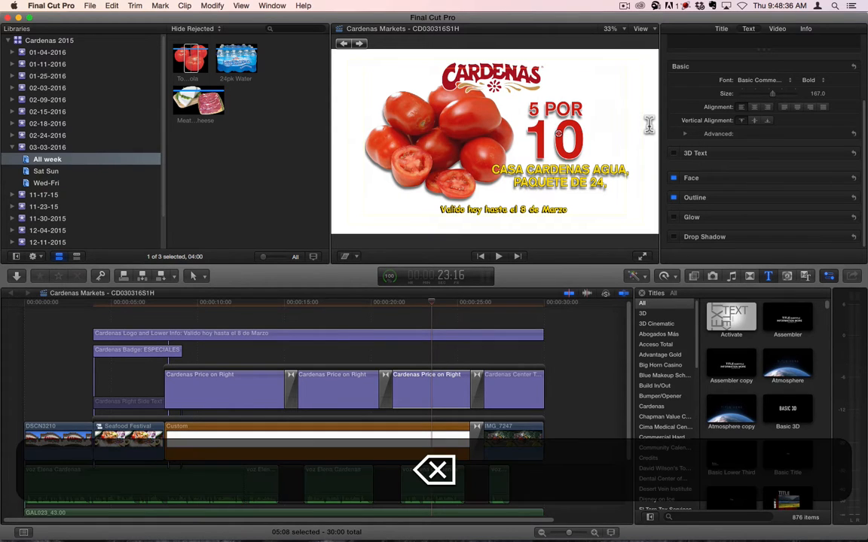
Insert a dollar sign before the "10" in the third price title.
{"action": "double_click", "coordinate": [534, 134]}
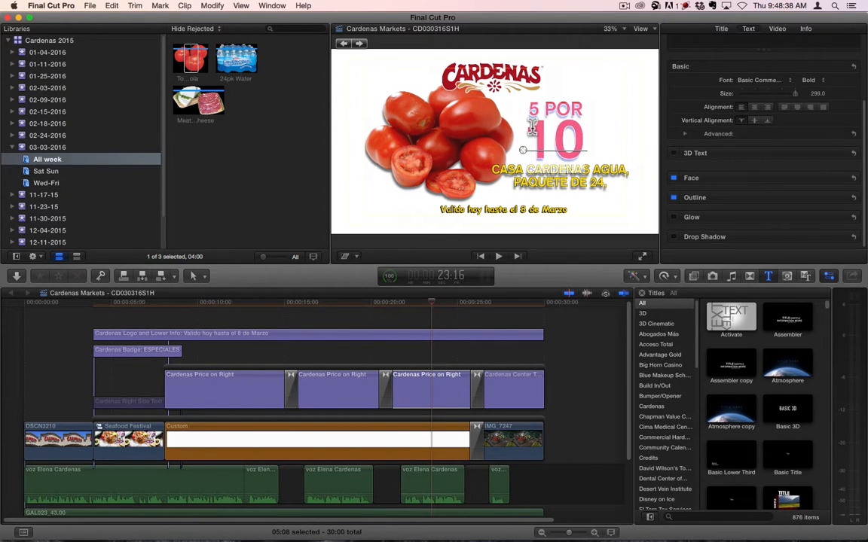
{"action": "left_click", "coordinate": [519, 126]}
{"action": "left_click", "coordinate": [516, 128]}
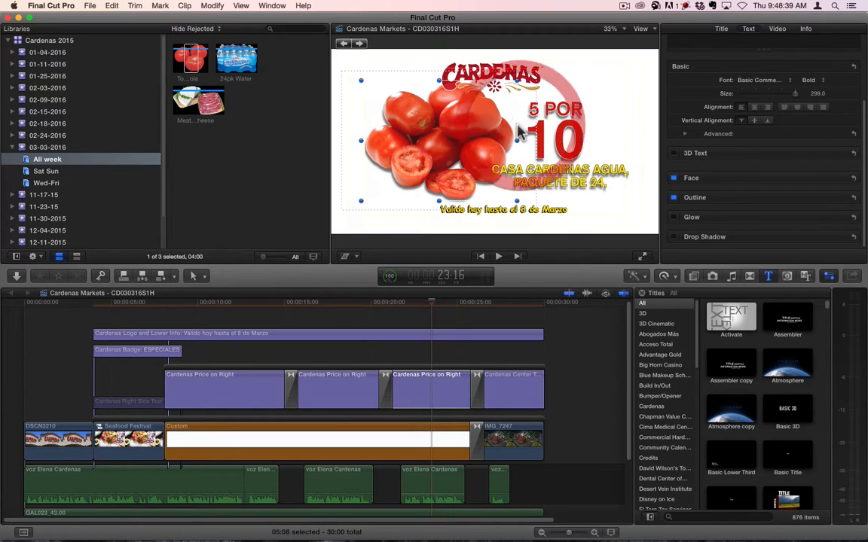
{"action": "left_click", "coordinate": [558, 134]}
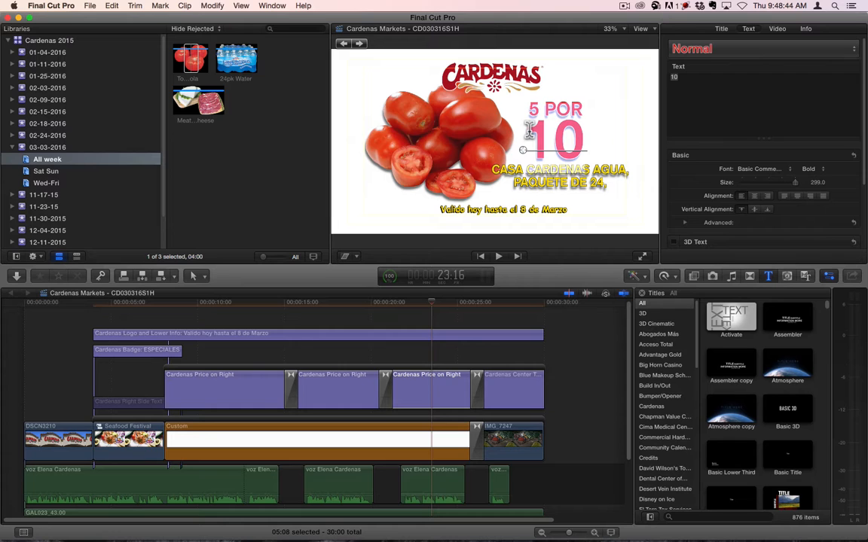
{"action": "left_click", "coordinate": [530, 130]}
{"action": "left_click", "coordinate": [529, 131]}
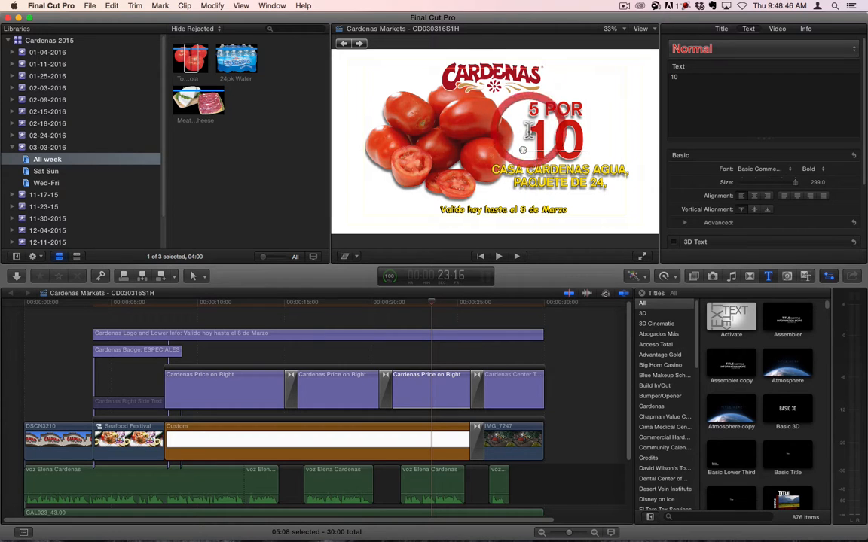
{"action": "type", "text": "$"}
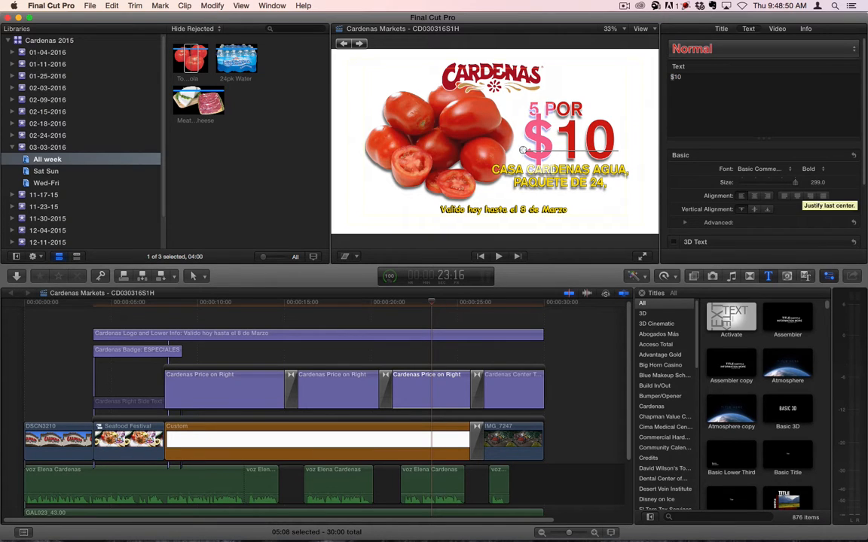
Reduce the dollar sign's size to 154 and raise its baseline to 53 in the third price title.
{"action": "mouse_move", "coordinate": [813, 185]}
{"action": "left_mouse_down"}
{"action": "mouse_move", "coordinate": [783, 184]}
{"action": "mouse_move", "coordinate": [823, 183]}
{"action": "left_mouse_up"}
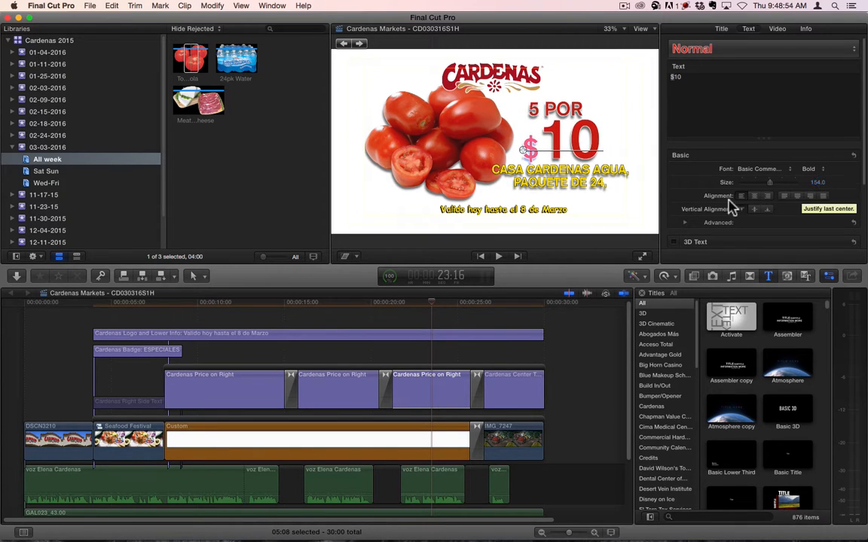
{"action": "left_click", "coordinate": [682, 222]}
{"action": "scroll", "coordinate": [823, 170], "scroll_direction": "down", "scroll_amount": 4}
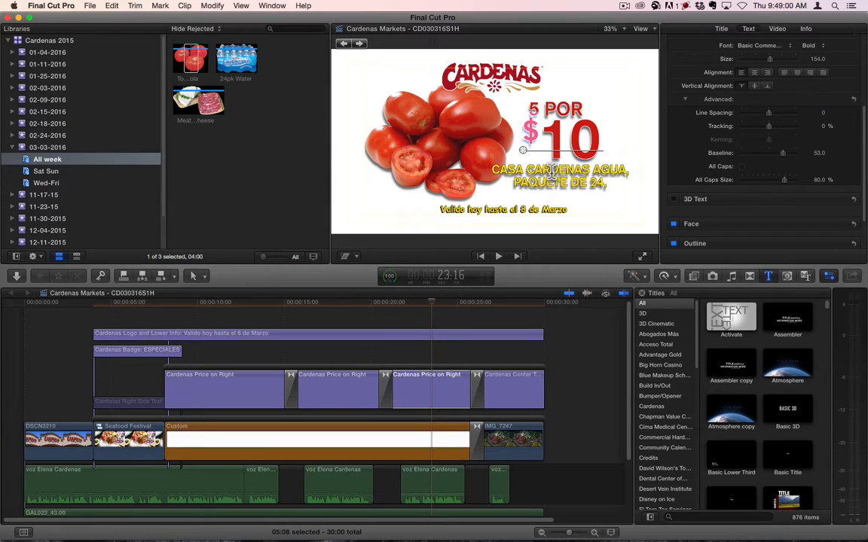
Add the line "CON LA COMPRA DE 5" below the water offer in the third price title, moved down one line, per the Numbers sheet.
{"action": "left_click", "coordinate": [527, 211]}
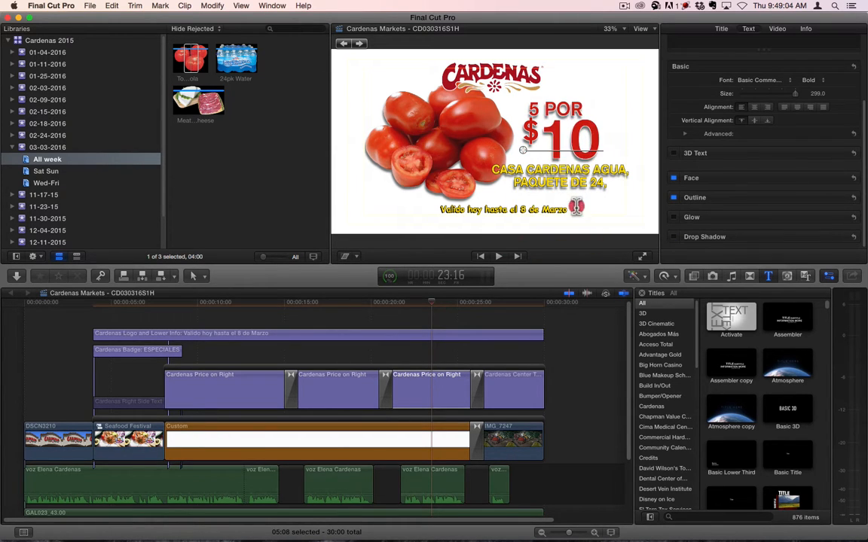
{"action": "left_click", "coordinate": [570, 208]}
{"action": "left_click", "coordinate": [572, 196]}
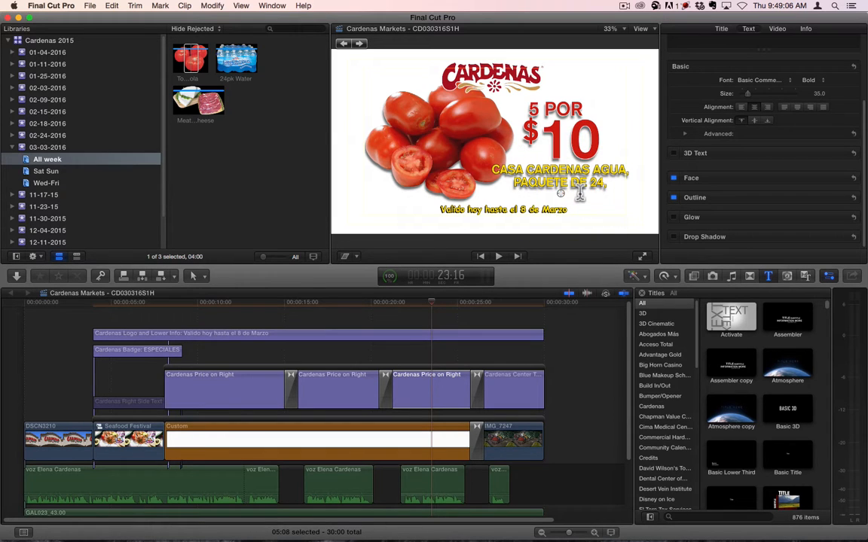
{"action": "key", "text": "shift+super+Tab"}
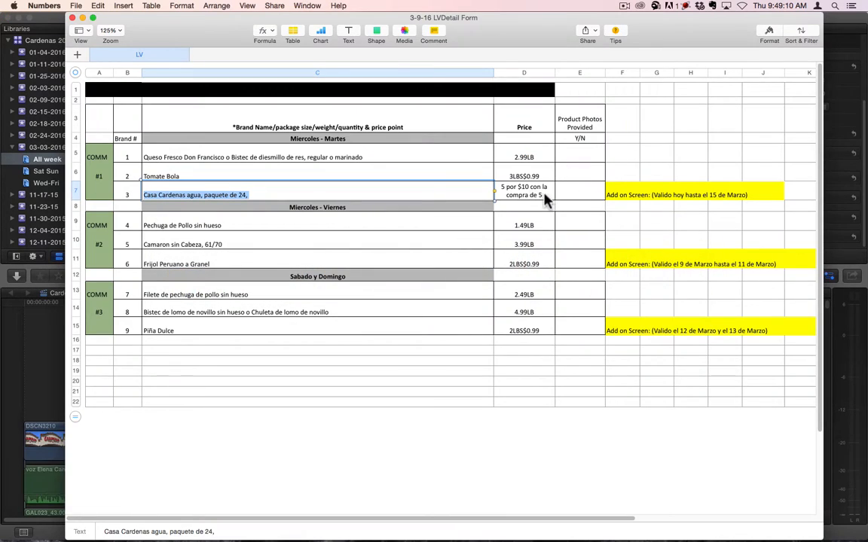
{"action": "key", "text": "super+Tab"}
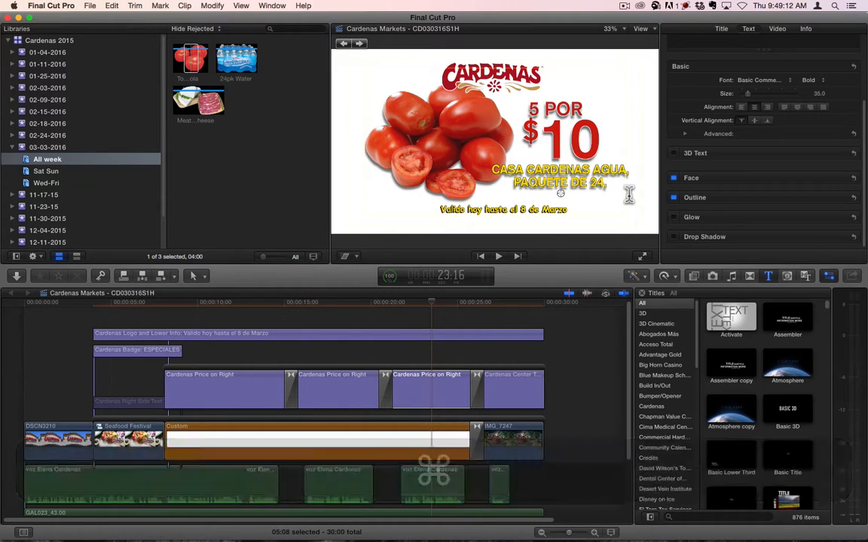
{"action": "key", "text": "shift+c"}
{"action": "type", "text": "ON LA COMPR"}
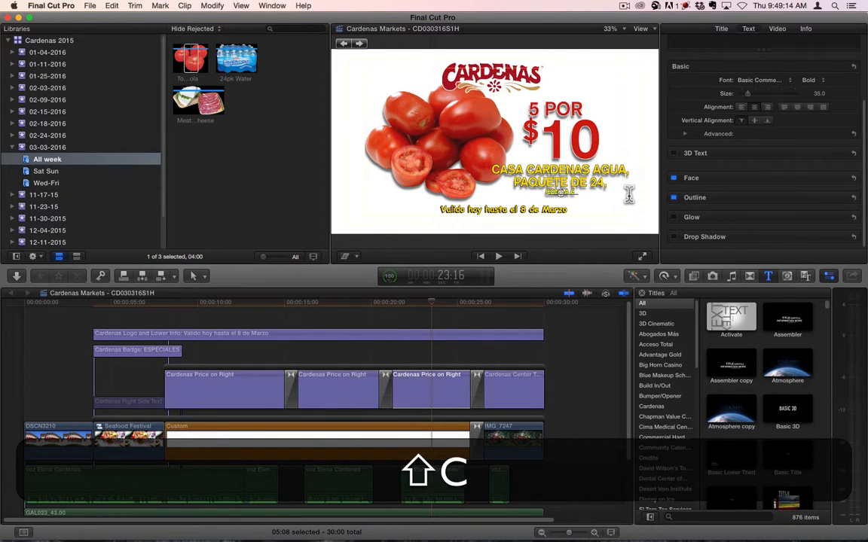
{"action": "type", "text": "A DE"}
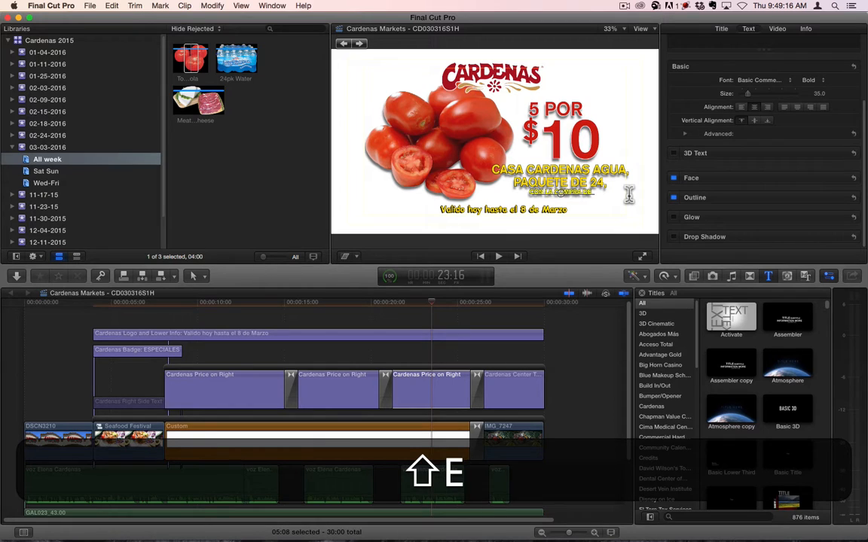
{"action": "type", "text": " 5"}
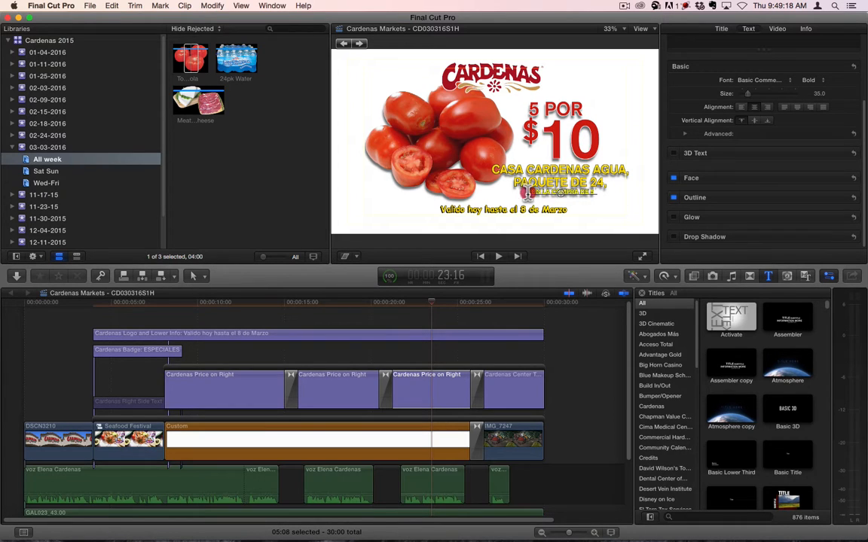
{"action": "left_click", "coordinate": [527, 193]}
{"action": "key", "text": "Return"}
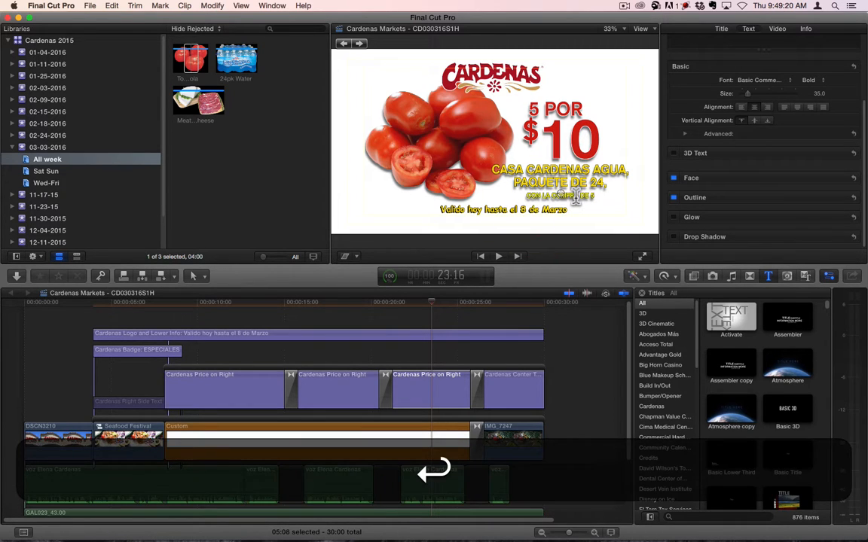
Set the face color of the "CON LA COMPRA DE 5" text to cyan.
{"action": "triple_click", "coordinate": [587, 195]}
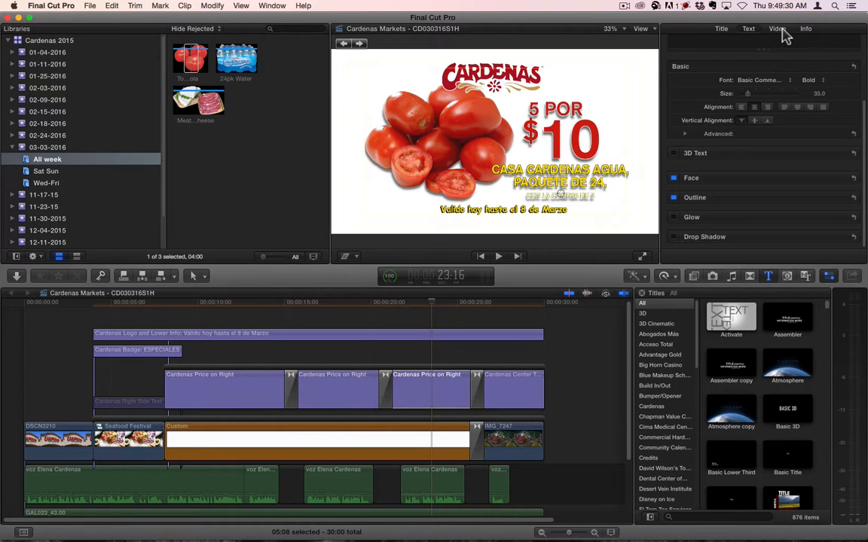
{"action": "left_click", "coordinate": [840, 178]}
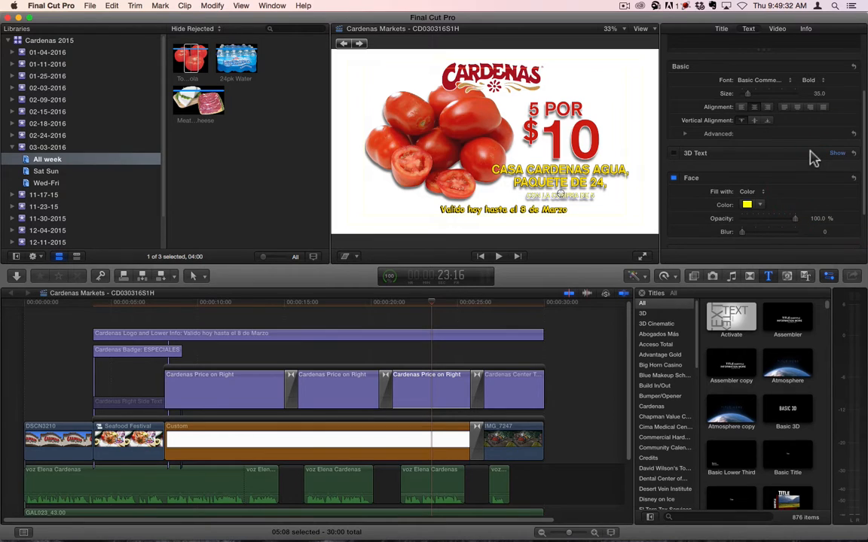
{"action": "left_click", "coordinate": [753, 205]}
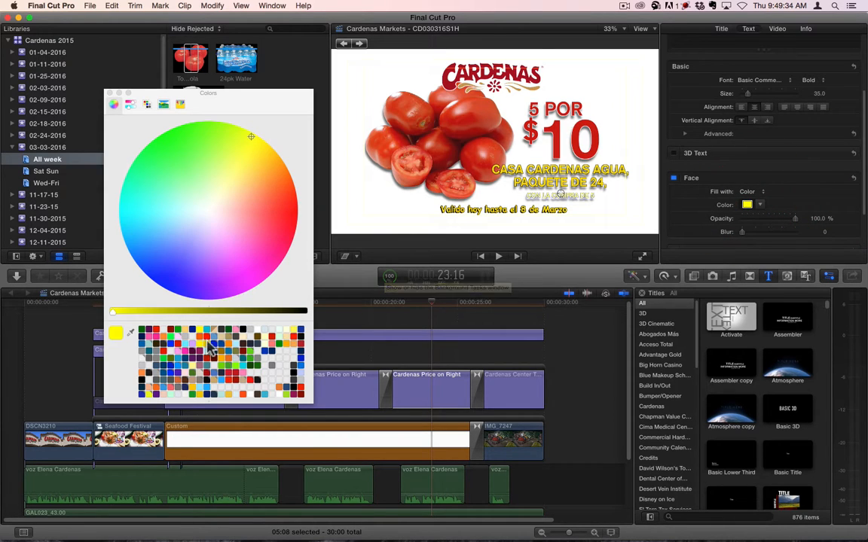
{"action": "left_click", "coordinate": [287, 344]}
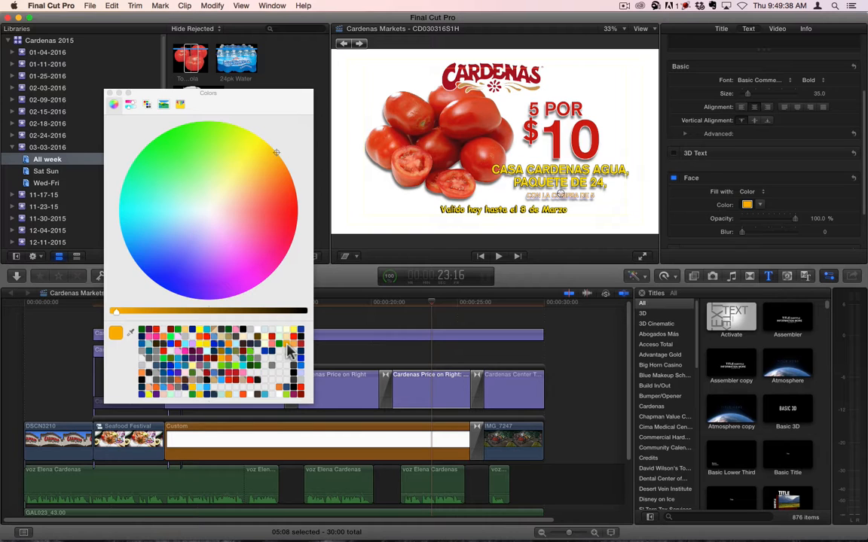
{"action": "left_click", "coordinate": [241, 364]}
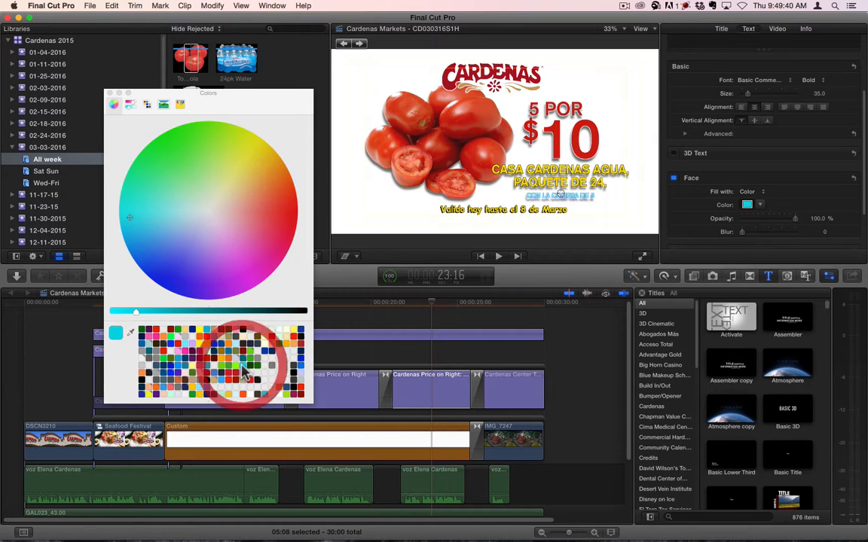
{"action": "left_click", "coordinate": [411, 351]}
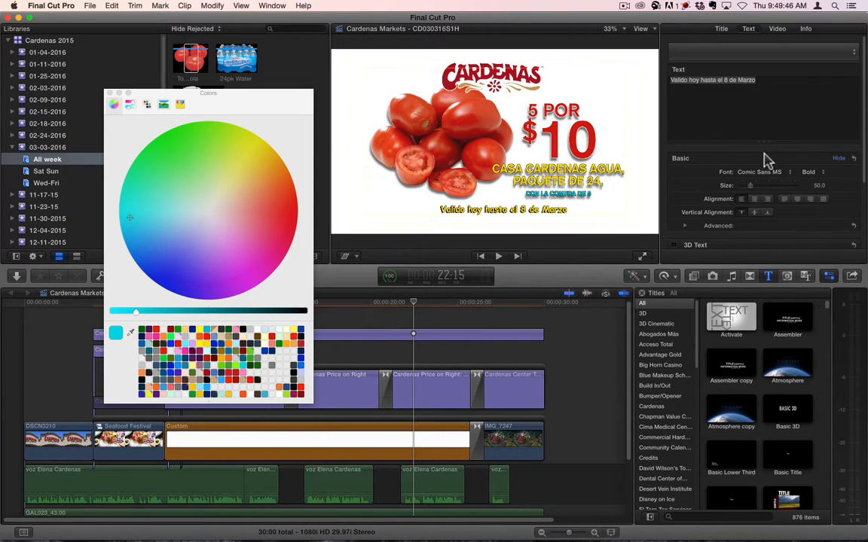
Change the face color of the "CON LA COMPRA DE 5" text to light blue.
{"action": "left_click", "coordinate": [508, 172]}
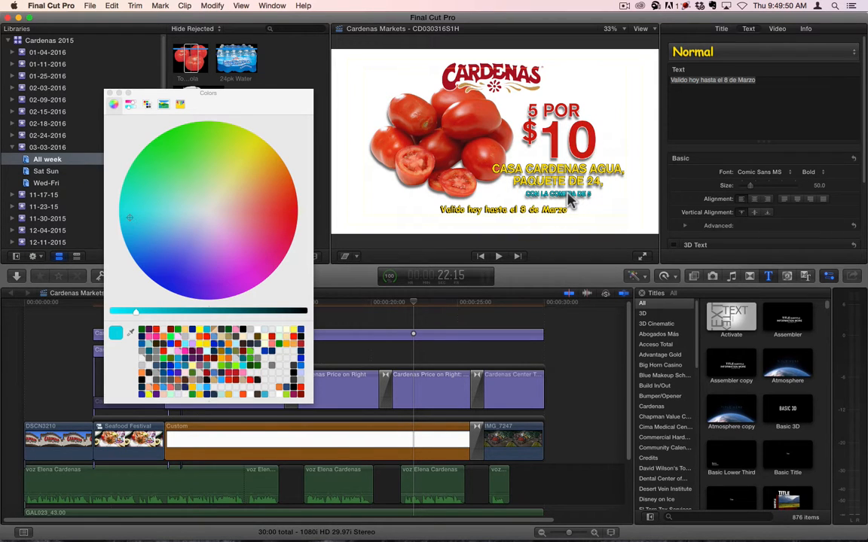
{"action": "left_click", "coordinate": [425, 390]}
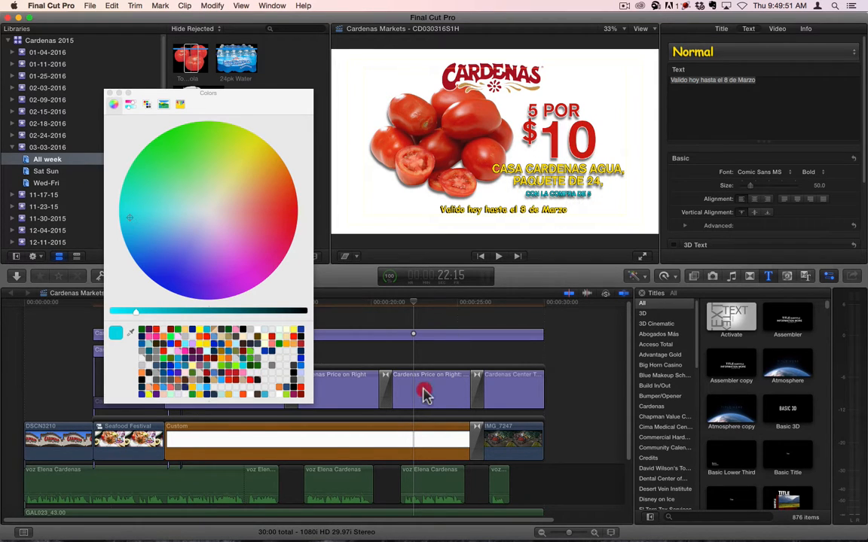
{"action": "double_click", "coordinate": [558, 193]}
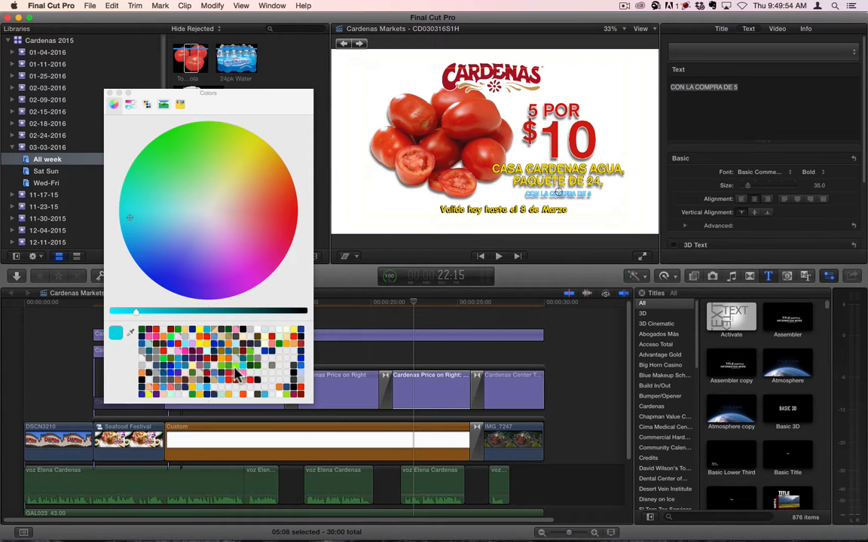
{"action": "left_click", "coordinate": [235, 342]}
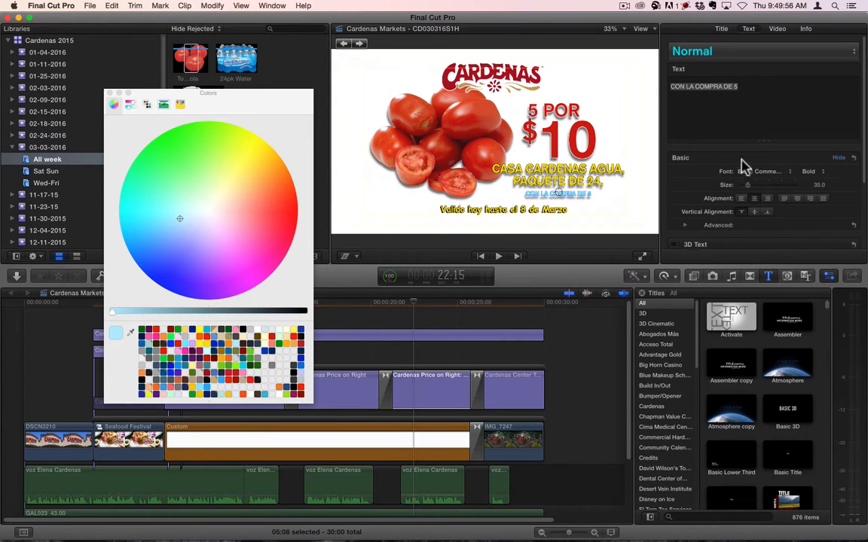
{"action": "scroll", "coordinate": [742, 165], "scroll_direction": "down", "scroll_amount": 3}
{"action": "left_click", "coordinate": [836, 186]}
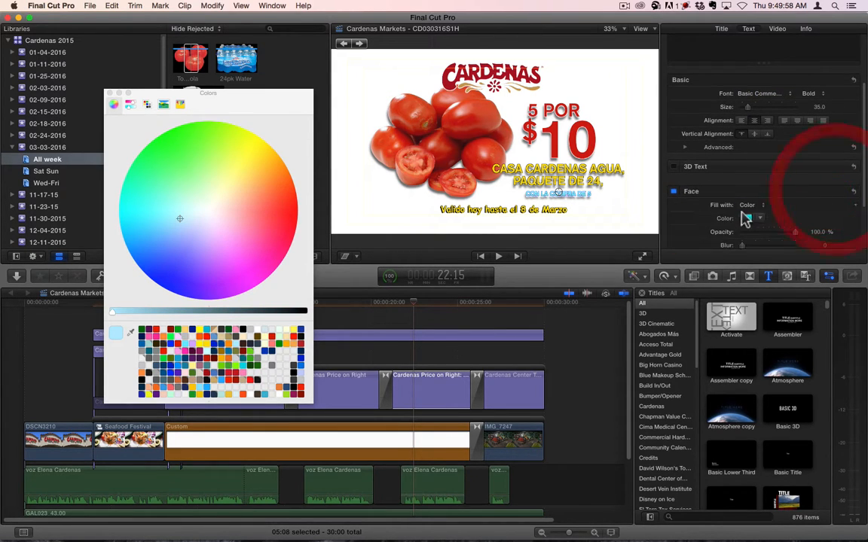
{"action": "left_click", "coordinate": [748, 219]}
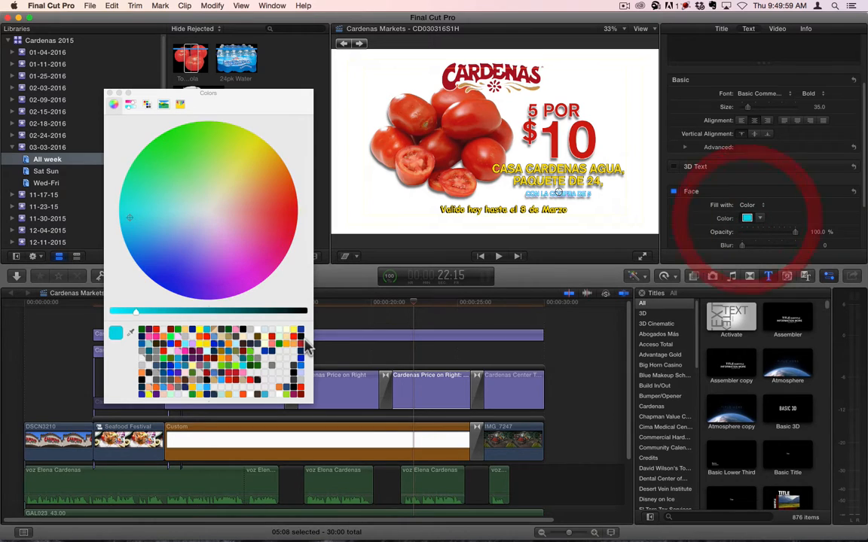
{"action": "left_click", "coordinate": [234, 343]}
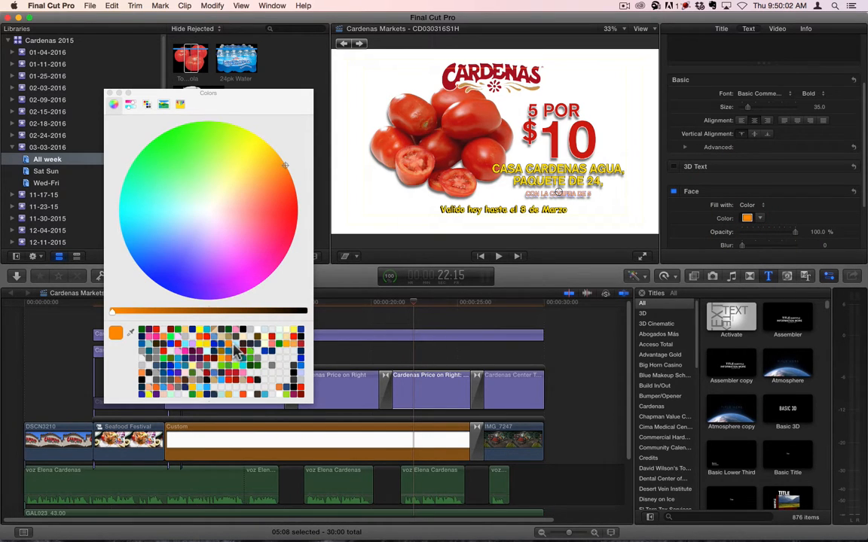
{"action": "left_click", "coordinate": [426, 359]}
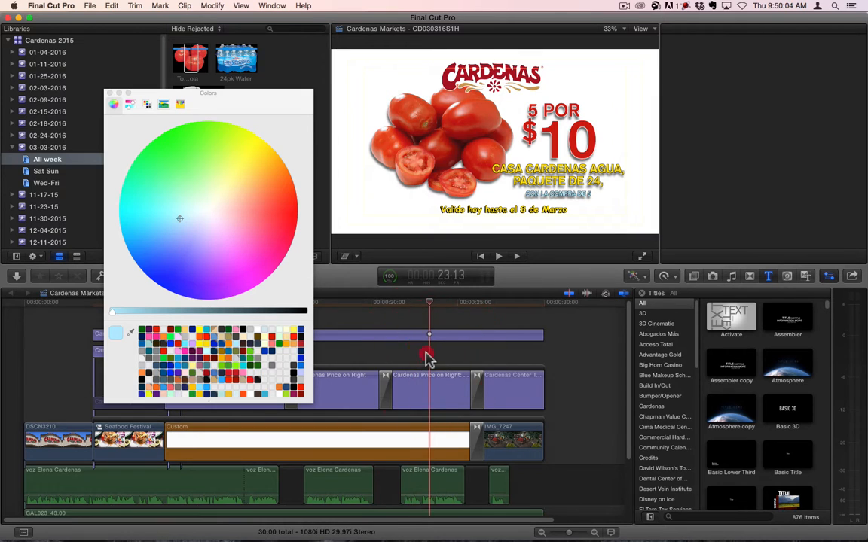
{"action": "left_click", "coordinate": [429, 335]}
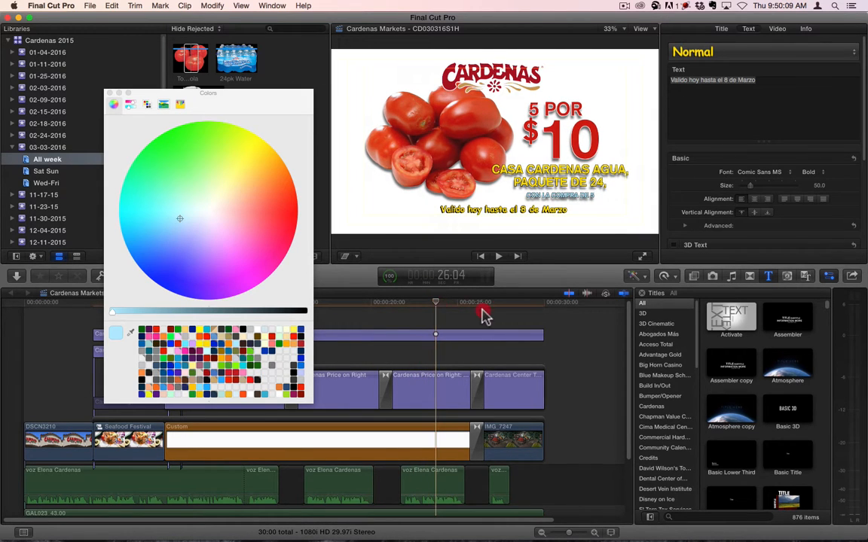
Switch to Numbers and copy "Valido hoy hasta el 15 de Marzo" from the first commercial's on-screen note, then return to Final Cut Pro.
{"action": "left_click", "coordinate": [495, 313]}
{"action": "key", "text": "super+Tab"}
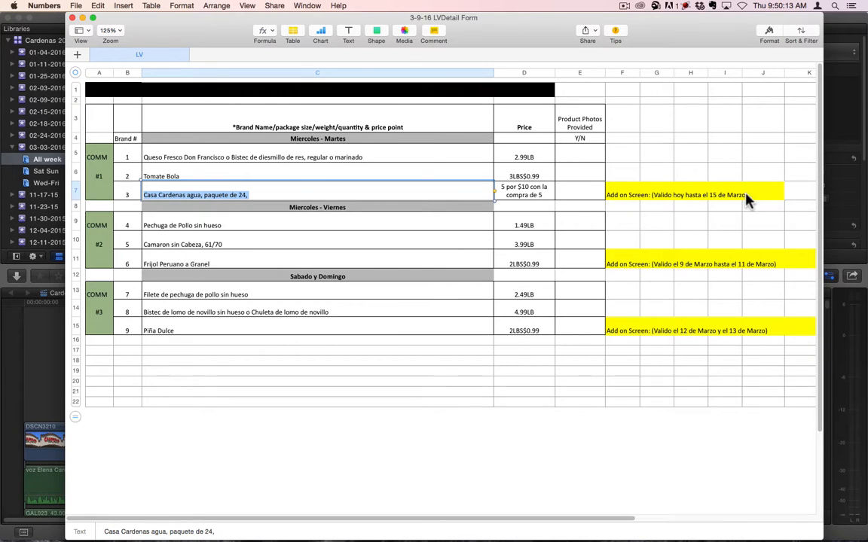
{"action": "left_click", "coordinate": [619, 197]}
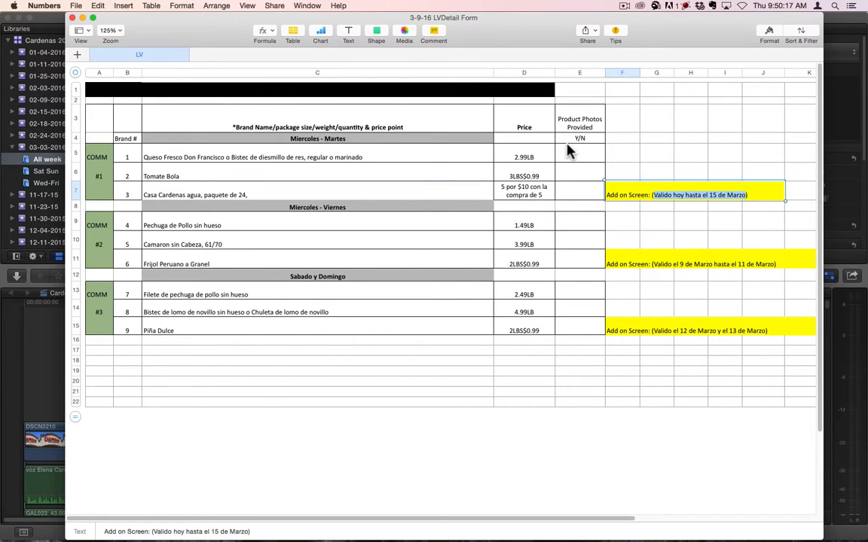
{"action": "key", "text": "super+c"}
{"action": "key", "text": "super+Tab"}
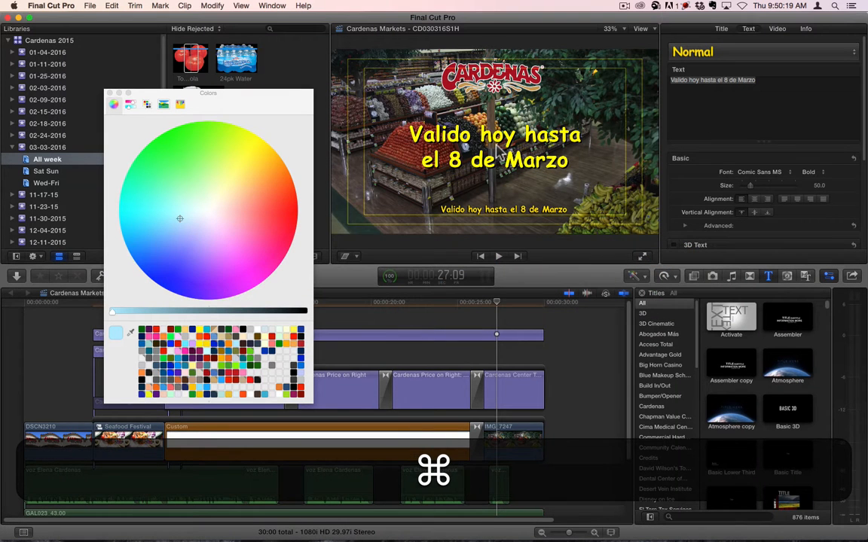
Replace the closing center title's text with "Valido hoy hasta el 15 de Marzo", breaking the line before "el".
{"action": "left_click", "coordinate": [523, 384]}
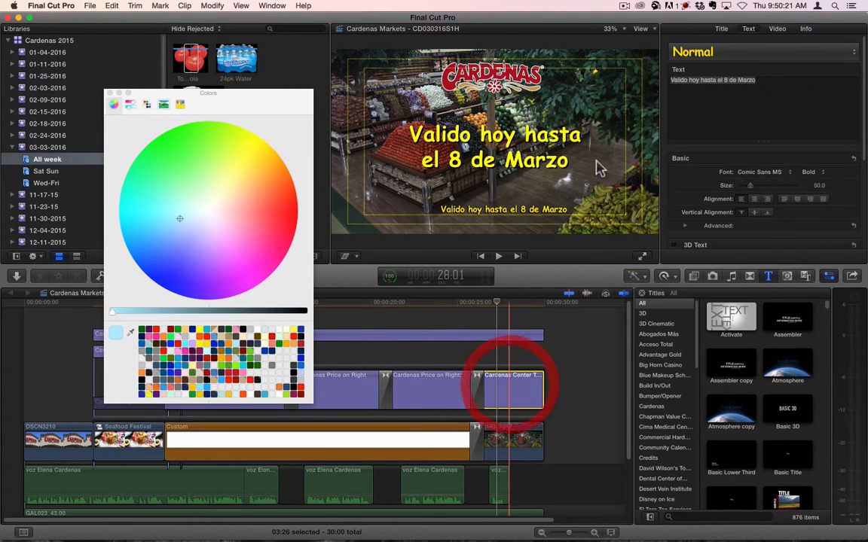
{"action": "left_click_drag", "start_coordinate": [761, 99], "coordinate": [422, 34]}
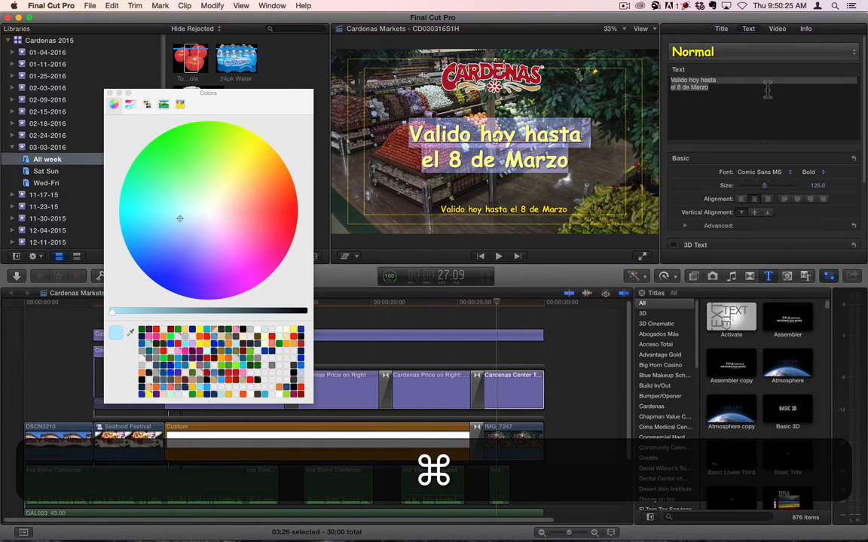
{"action": "left_click", "coordinate": [441, 15]}
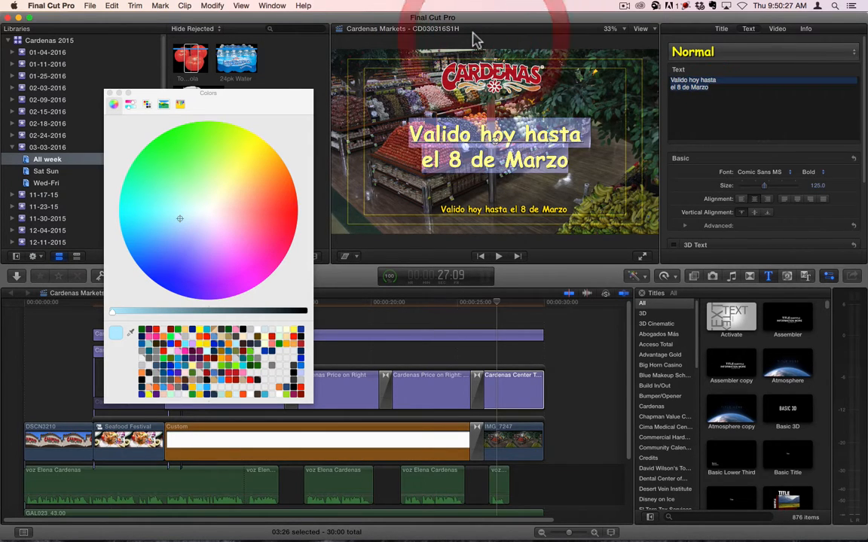
{"action": "key", "text": "super+v"}
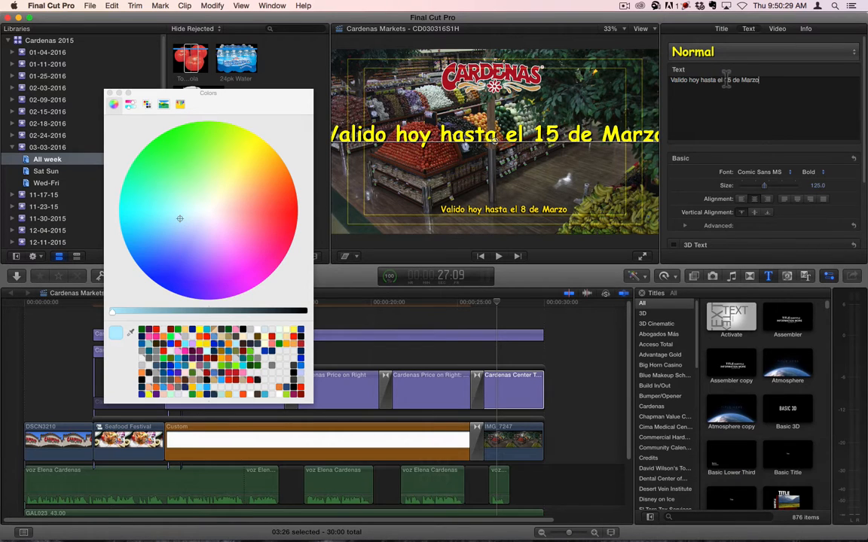
{"action": "left_click", "coordinate": [758, 98]}
{"action": "key", "text": "Left"}
{"action": "key", "text": "Return"}
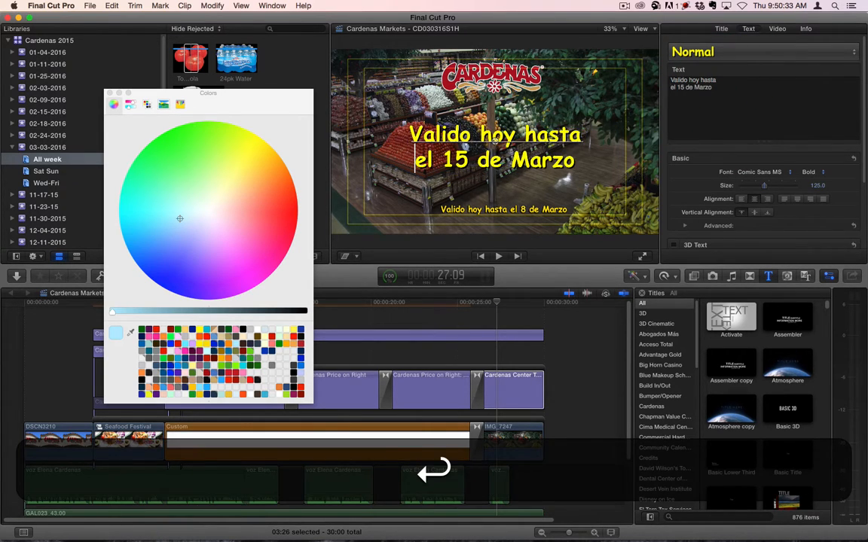
Try to paste "Valido hoy hasta el 15 de Marzo" over the lower info line of the logo title, and undo it.
{"action": "left_click", "coordinate": [501, 337]}
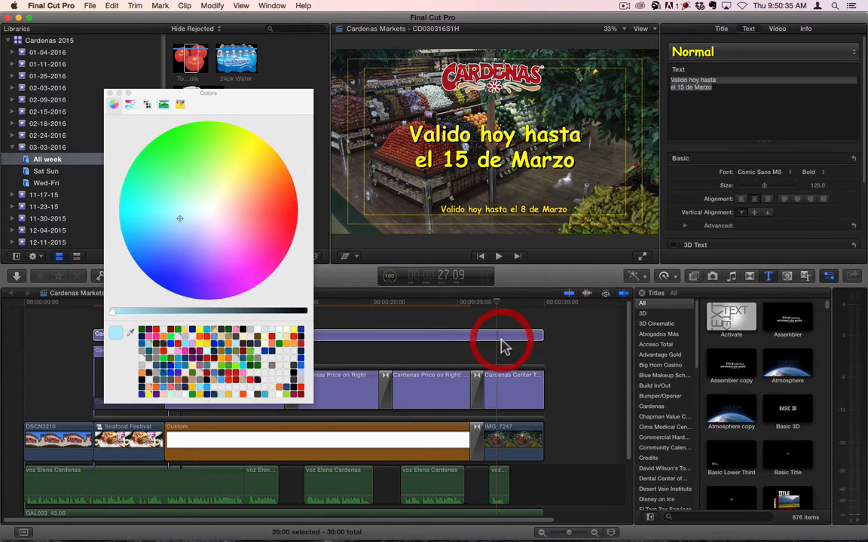
{"action": "double_click", "coordinate": [511, 211]}
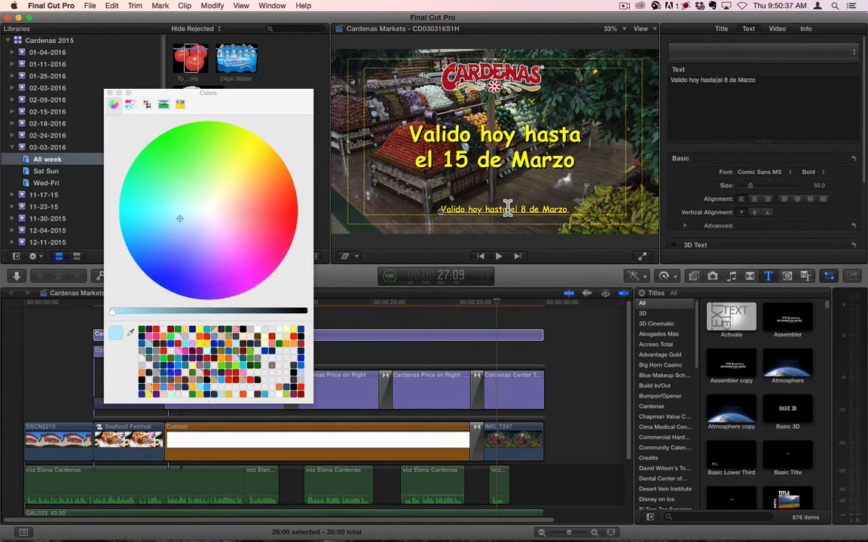
{"action": "key", "text": "super+a"}
{"action": "key", "text": "super+v"}
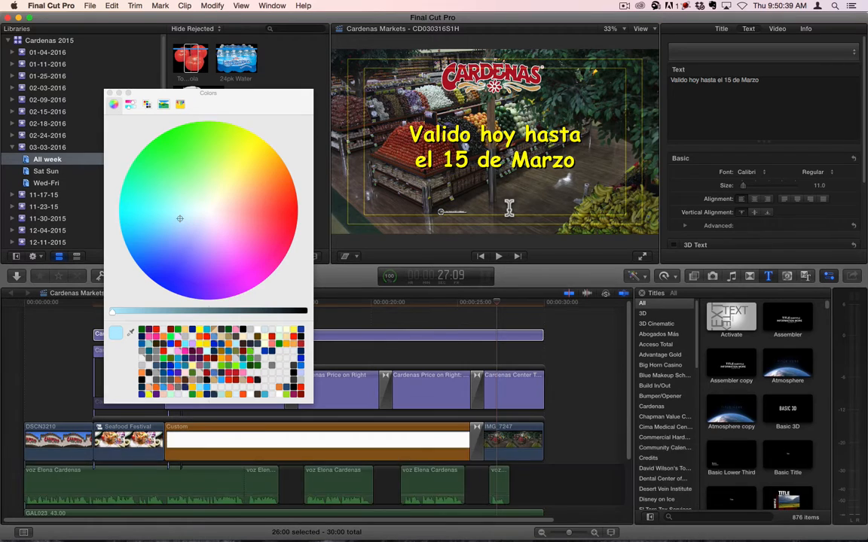
{"action": "key", "text": "super+z"}
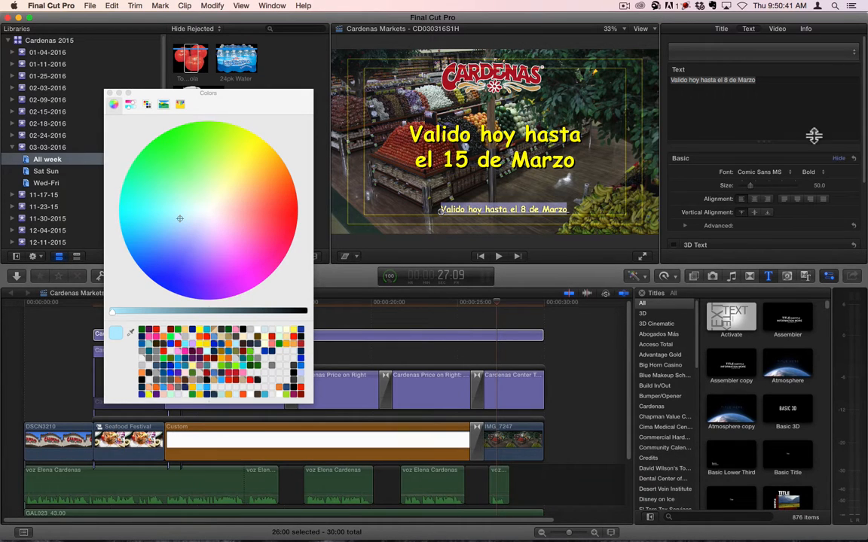
Replace the logo title's lower info text with "Valido hoy hasta el 15 de Marzo", check it at other points in the timeline, and close the color picker.
{"action": "key", "text": "super+v"}
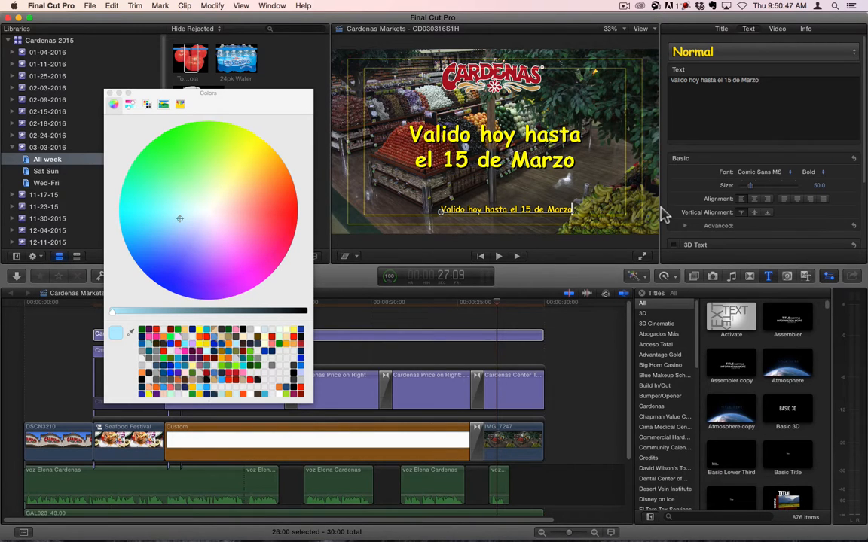
{"action": "left_click", "coordinate": [525, 309]}
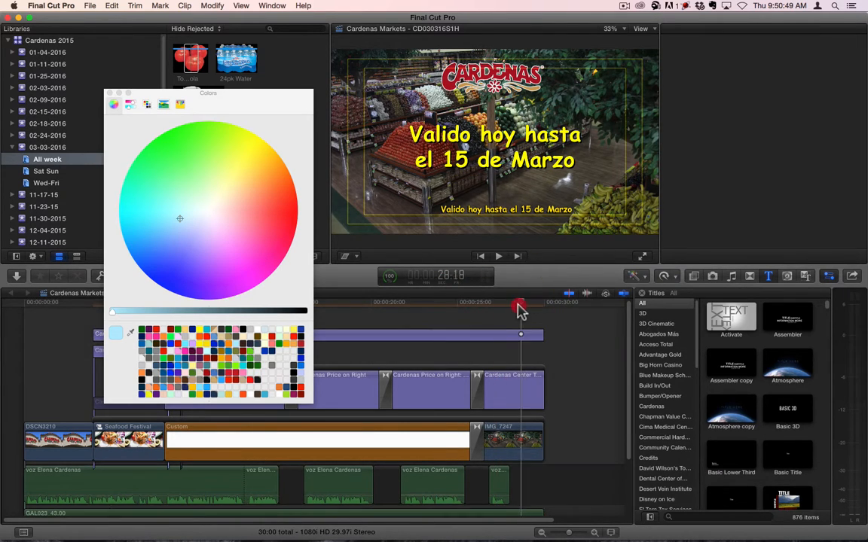
{"action": "left_click_drag", "start_coordinate": [520, 309], "coordinate": [127, 327]}
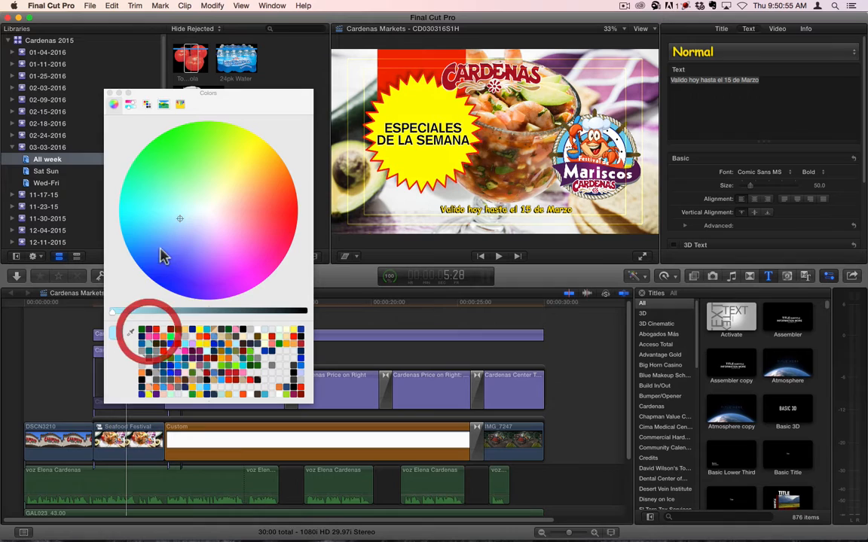
{"action": "left_click", "coordinate": [109, 92]}
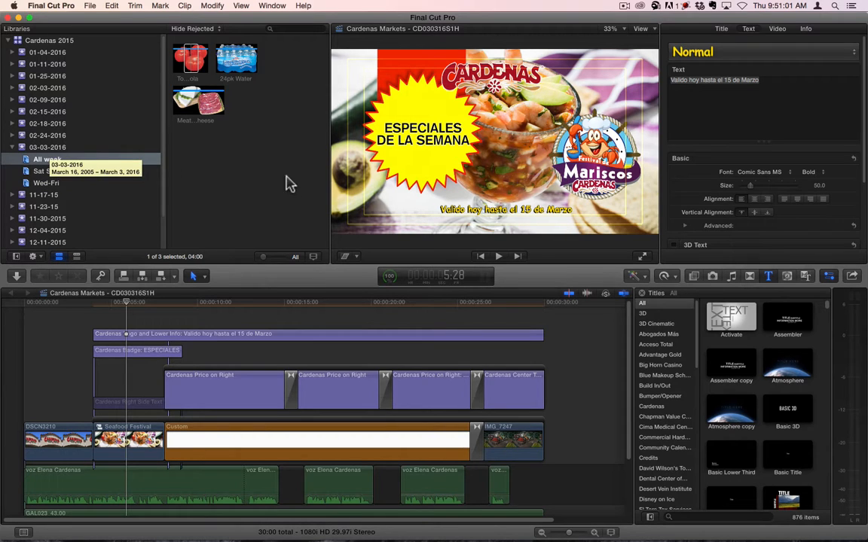
Open the project "Cardenas Markets - CD030316S2H" from the 03-03-2016 event and show the clips of the Wed-Fri collection.
{"action": "left_click", "coordinate": [113, 147]}
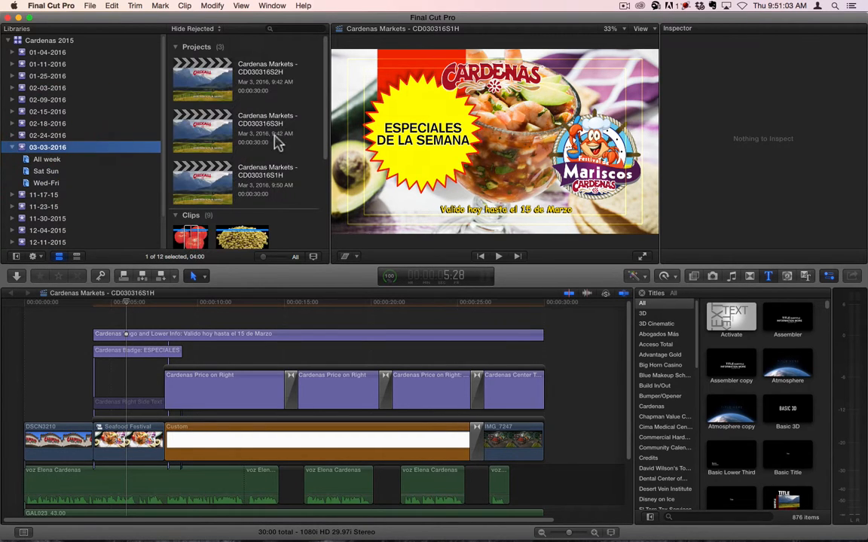
{"action": "double_click", "coordinate": [194, 79]}
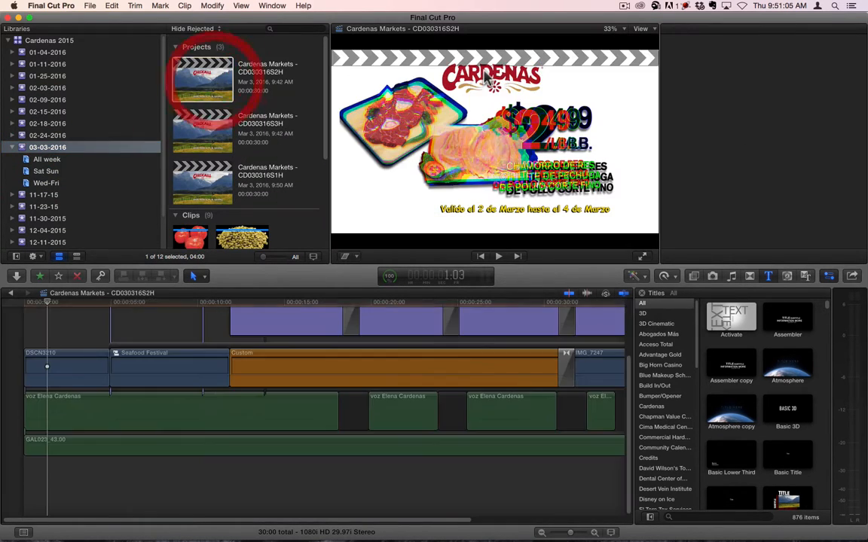
{"action": "left_click", "coordinate": [44, 185]}
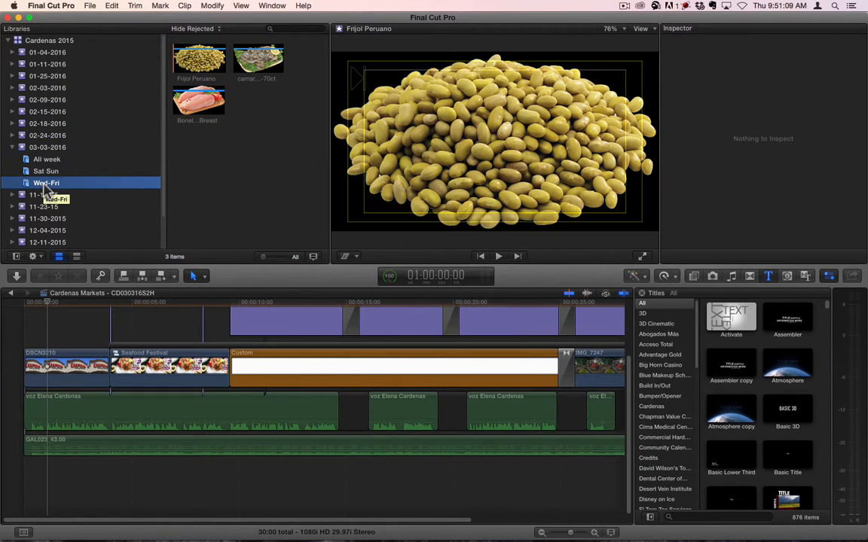
Switch to Numbers, copy "Pechuga de Pollo sin hueso" from the second commercial's first item, and return to the timeline in Final Cut Pro.
{"action": "key", "text": "super+Tab"}
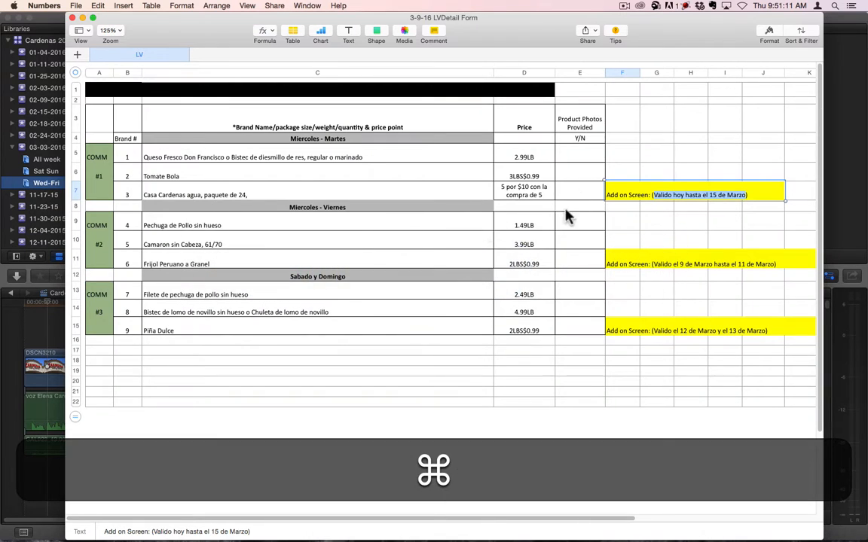
{"action": "left_click", "coordinate": [199, 224]}
{"action": "left_click", "coordinate": [202, 226]}
{"action": "key", "text": "super+c"}
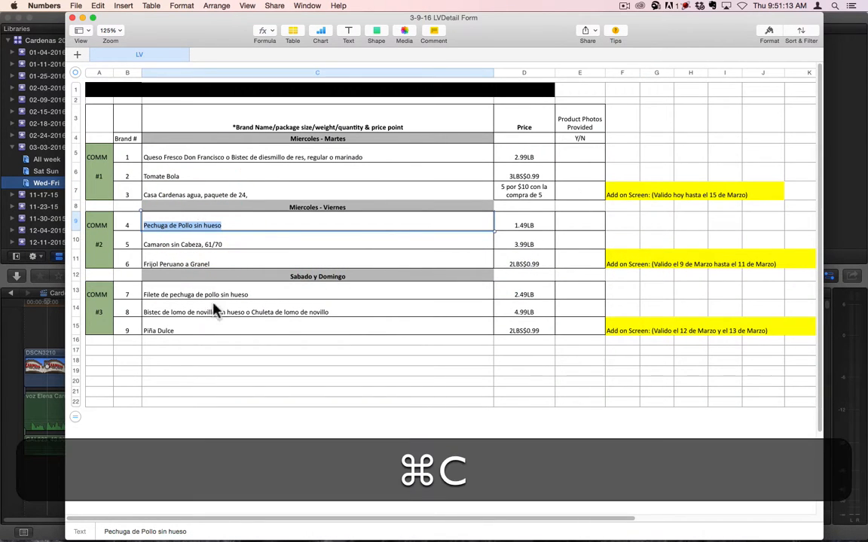
{"action": "left_click", "coordinate": [55, 488]}
{"action": "scroll", "coordinate": [296, 320], "scroll_direction": "up", "scroll_amount": 3}
{"action": "key", "text": "super+4"}
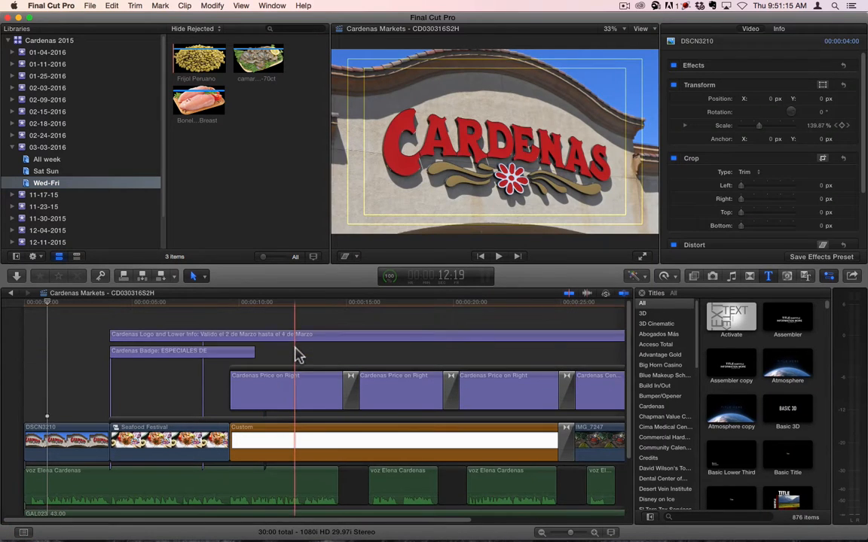
Replace the first price title's product text with "Pechuga de Pollo sin hueso", breaking the line before "sin".
{"action": "left_click", "coordinate": [289, 388]}
{"action": "left_click", "coordinate": [284, 302]}
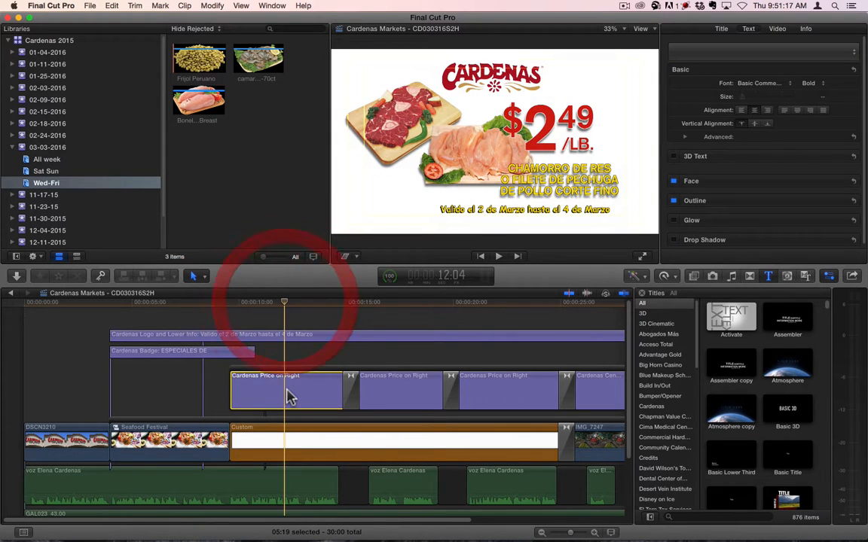
{"action": "left_click", "coordinate": [291, 392]}
{"action": "left_click", "coordinate": [581, 185]}
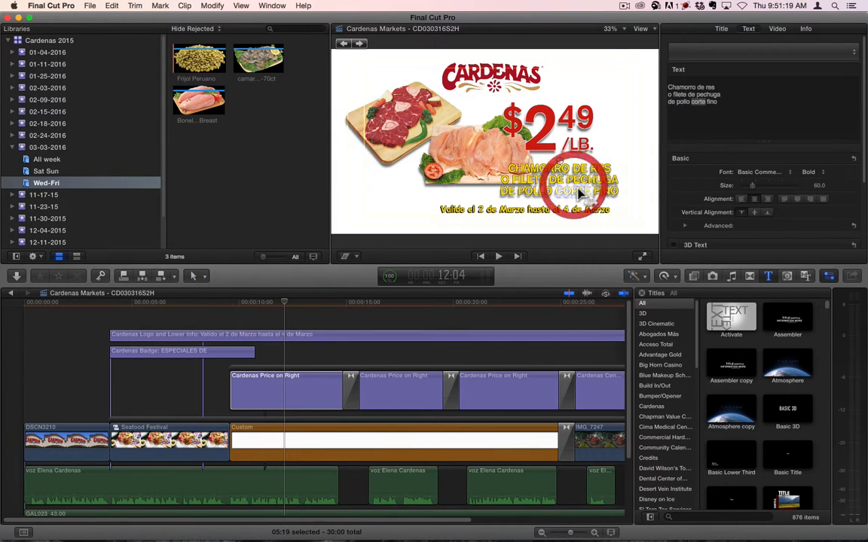
{"action": "triple_click", "coordinate": [791, 108]}
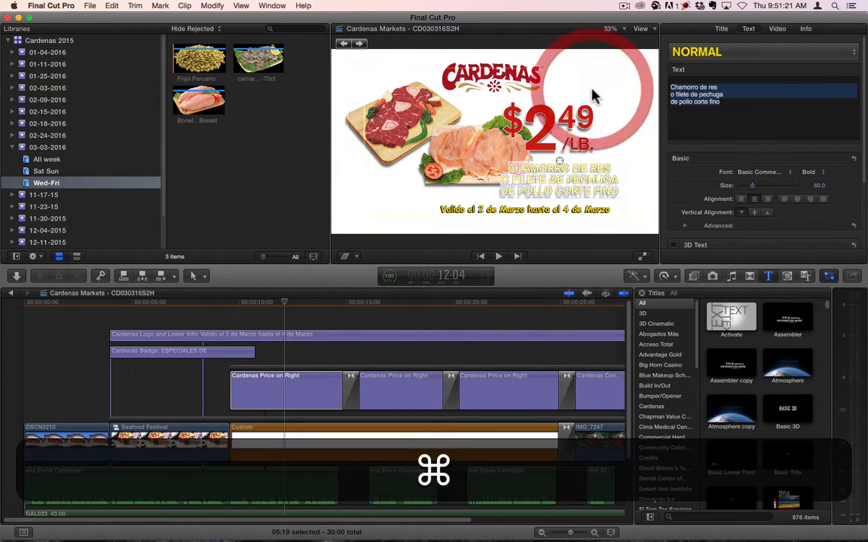
{"action": "key", "text": "super+v"}
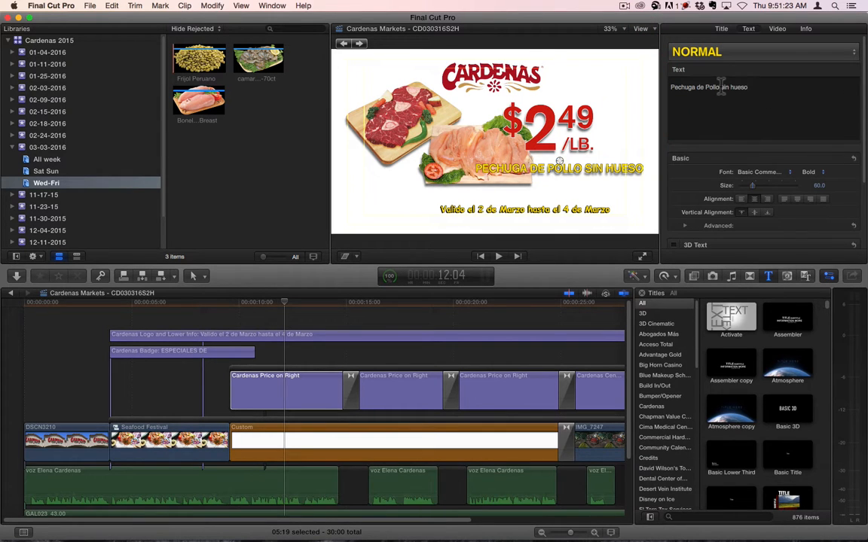
{"action": "left_click", "coordinate": [721, 85]}
{"action": "key", "text": "Return"}
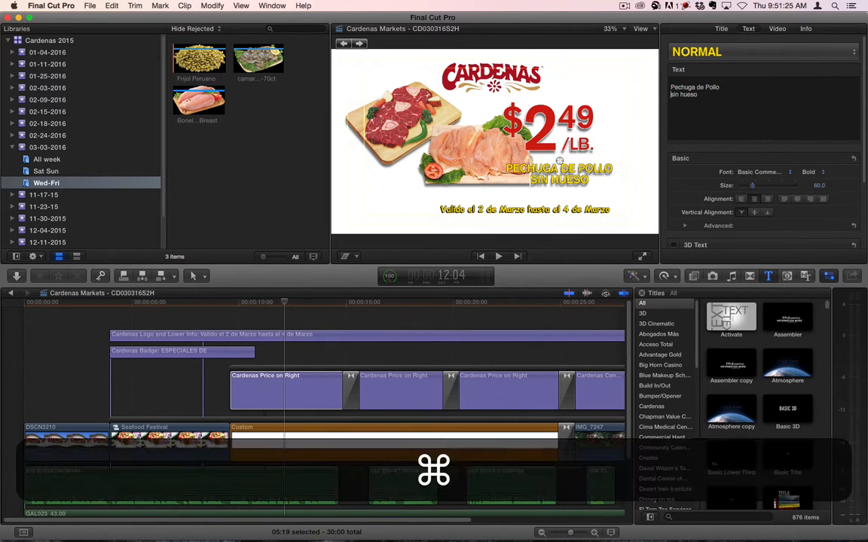
Check the chicken breast price in the Numbers sheet and set the dollar digit of the first price title to 1.
{"action": "key", "text": "super+Tab"}
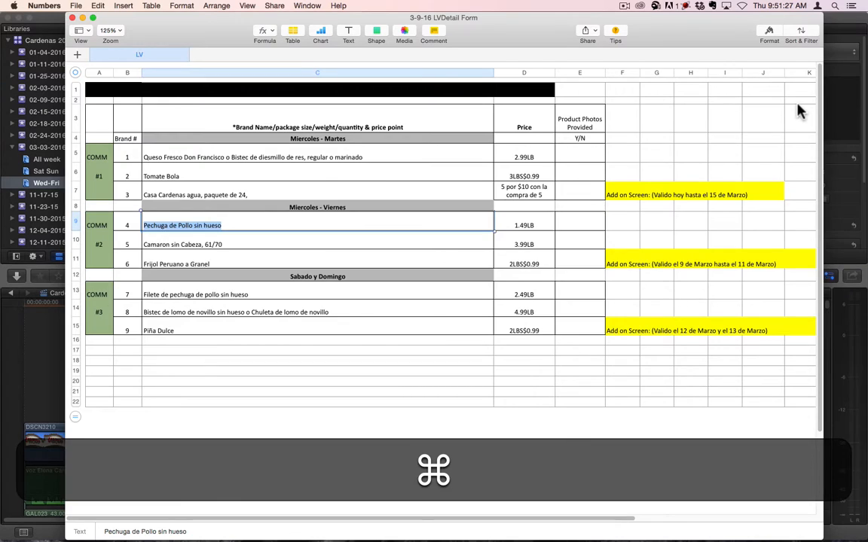
{"action": "key", "text": "super+Tab"}
{"action": "double_click", "coordinate": [542, 130]}
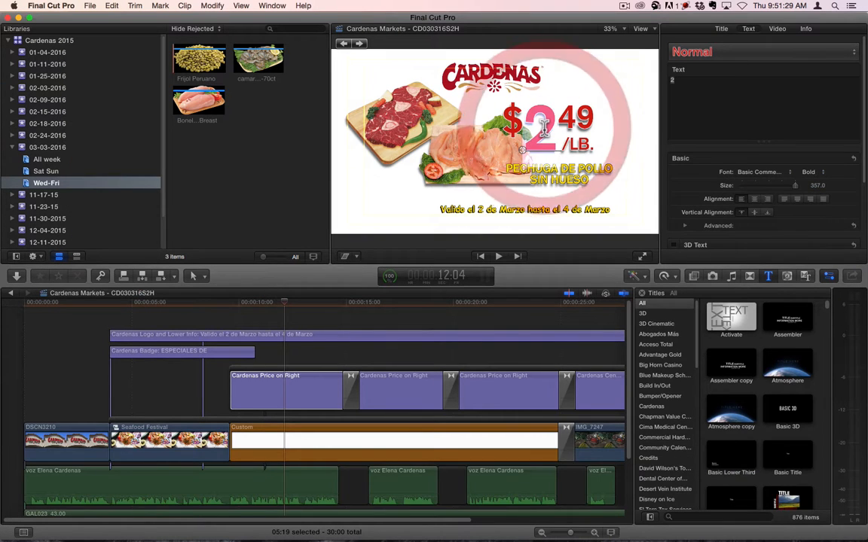
{"action": "type", "text": "1"}
Replace the first price title's product picture with the boneless chicken breast clip.
{"action": "left_click", "coordinate": [292, 397]}
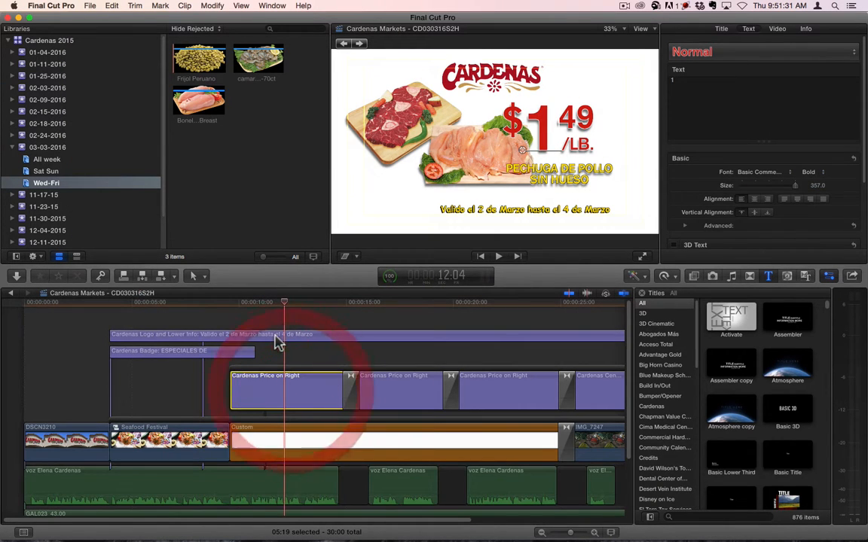
{"action": "left_click", "coordinate": [722, 29]}
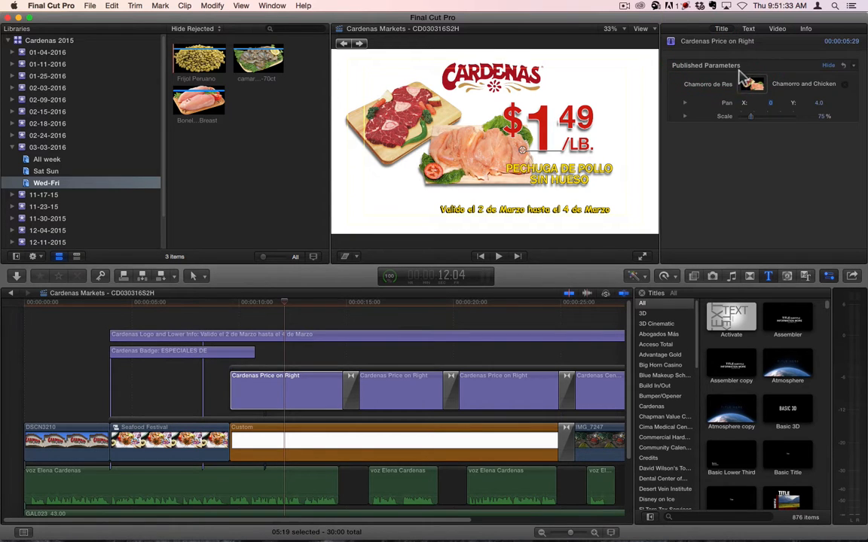
{"action": "left_click", "coordinate": [752, 84]}
{"action": "left_click", "coordinate": [198, 100]}
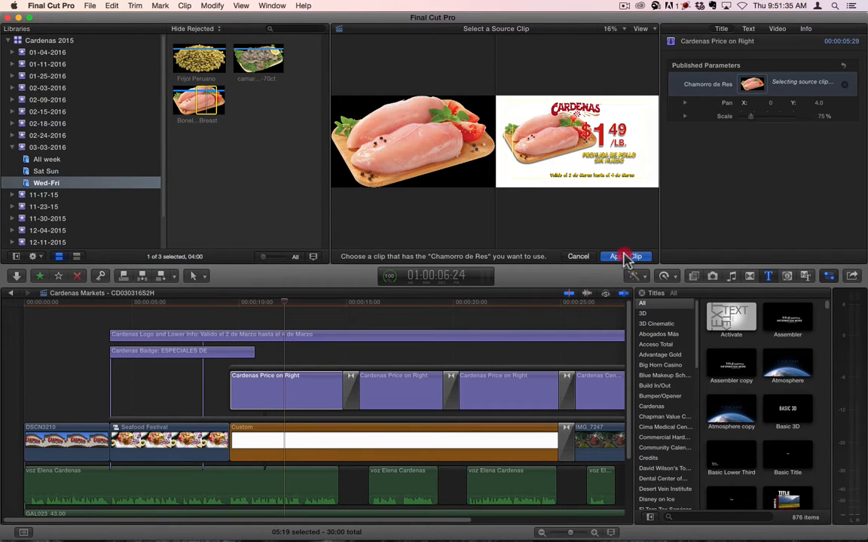
{"action": "left_click", "coordinate": [625, 256]}
{"action": "left_click", "coordinate": [292, 358]}
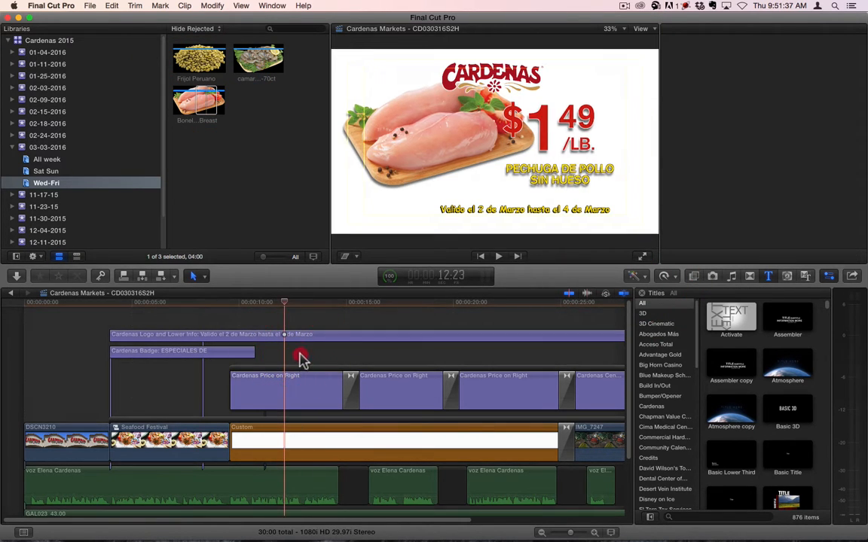
Move the playhead to the second price title, copy "Camaron sin Cabeza, 61/70" from the Numbers sheet, and return to Final Cut Pro.
{"action": "left_click_drag", "start_coordinate": [300, 302], "coordinate": [381, 309]}
{"action": "key", "text": "super+Tab"}
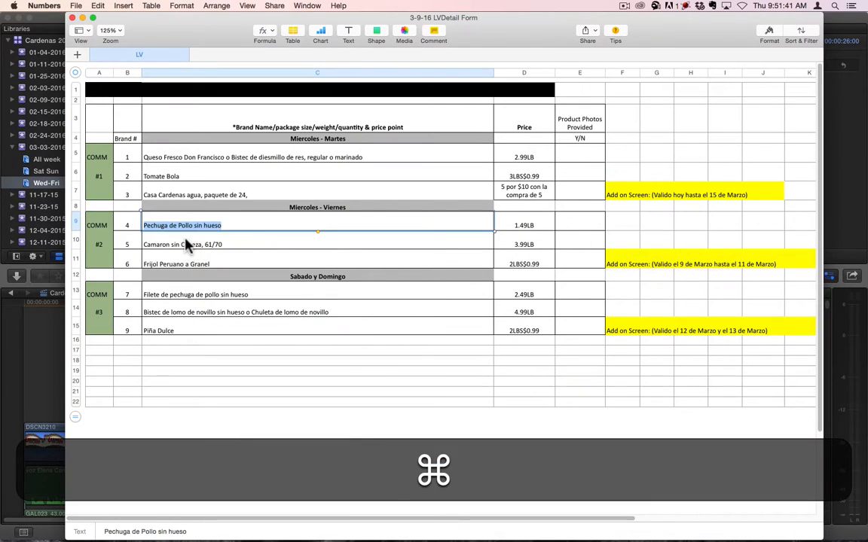
{"action": "triple_click", "coordinate": [186, 242]}
{"action": "key", "text": "super+c"}
{"action": "key", "text": "super+Tab"}
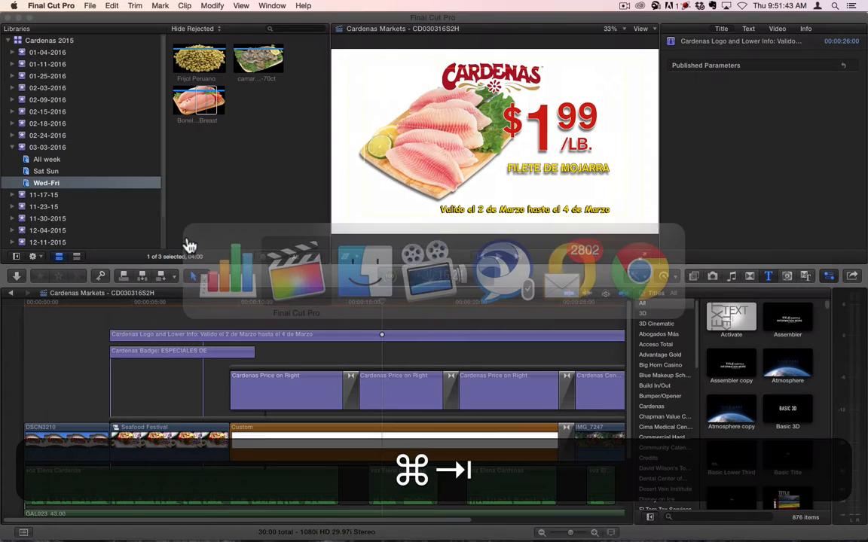
Replace the second price title's product text with "Camaron sin Cabeza, 61/70", breaking the line before "61/70".
{"action": "left_click", "coordinate": [397, 387]}
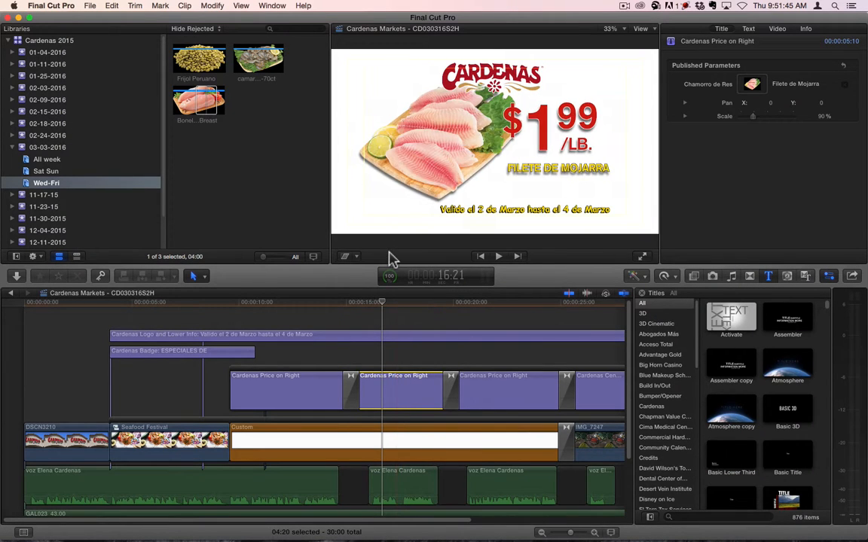
{"action": "left_click", "coordinate": [747, 28]}
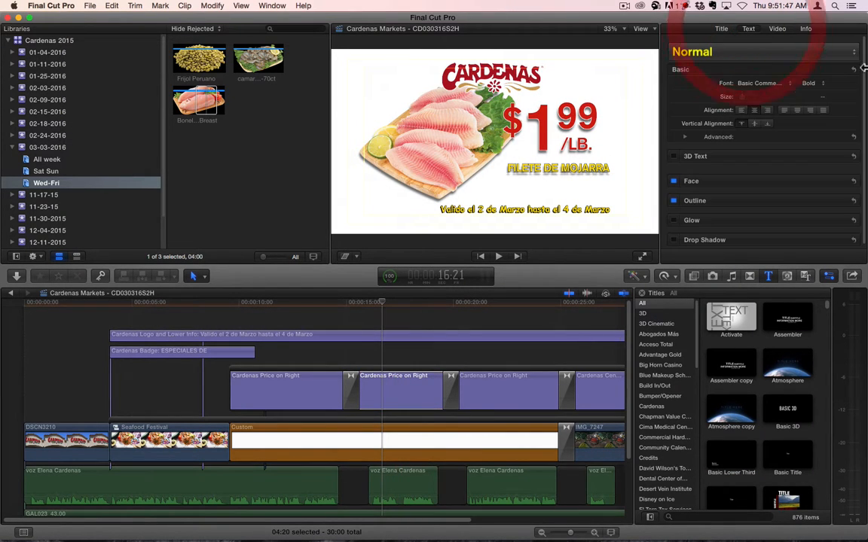
{"action": "double_click", "coordinate": [580, 170]}
{"action": "left_click", "coordinate": [738, 107]}
{"action": "left_click_drag", "start_coordinate": [762, 96], "coordinate": [631, 86]}
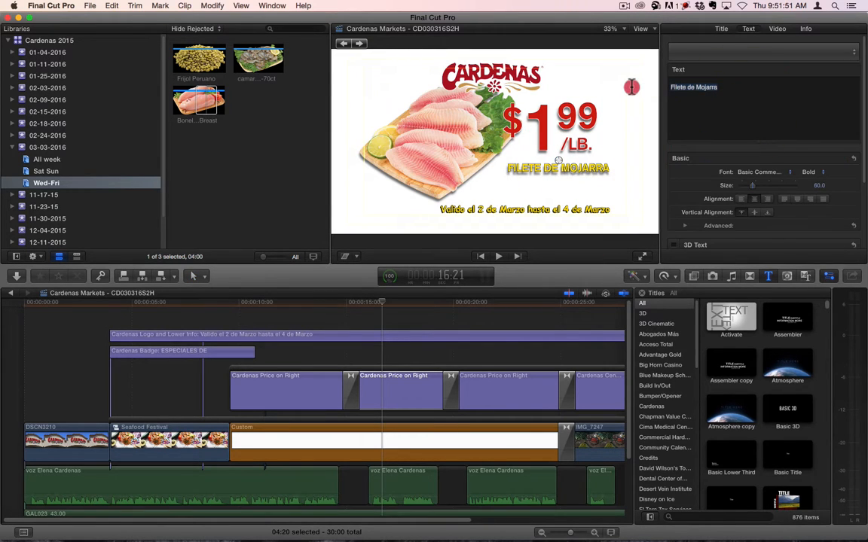
{"action": "key", "text": "super+v"}
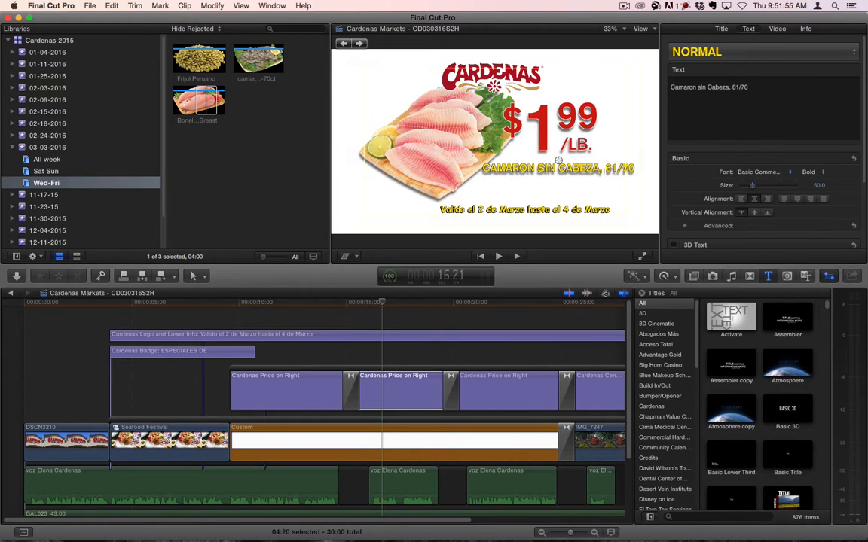
{"action": "key", "text": "Return"}
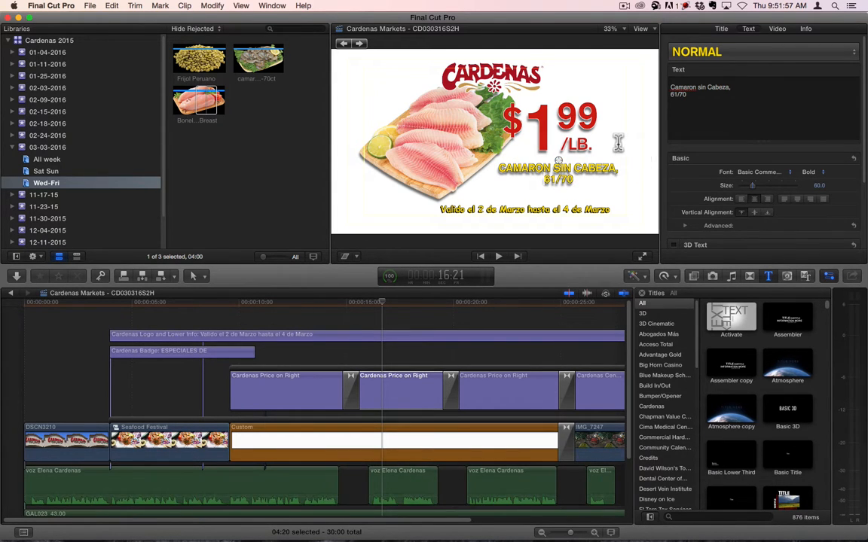
Check the shrimp price in the Numbers sheet and set the dollar digit of the second price title to 3.
{"action": "key", "text": "super+Tab"}
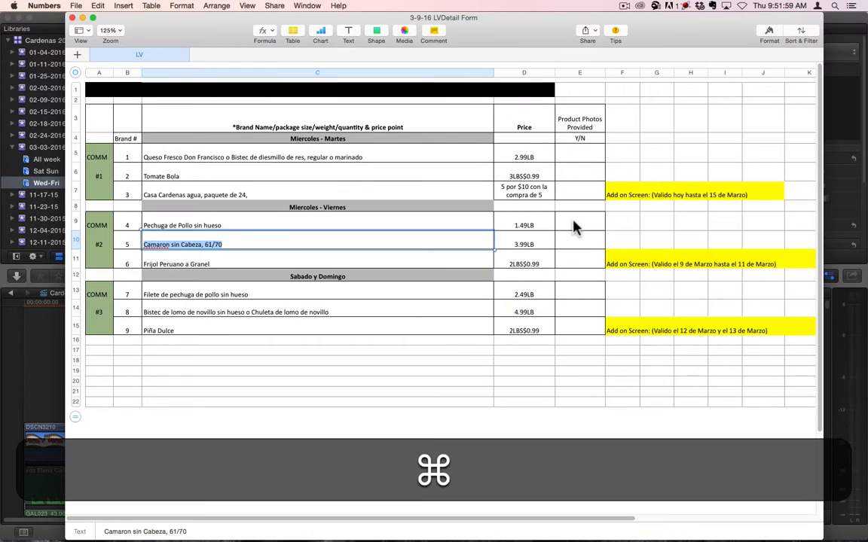
{"action": "key", "text": "super+Tab"}
{"action": "double_click", "coordinate": [540, 128]}
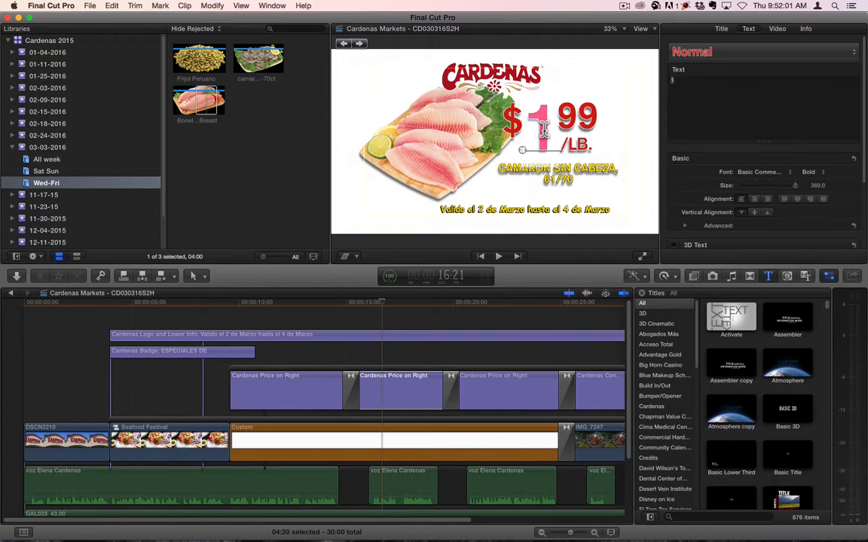
{"action": "type", "text": "3"}
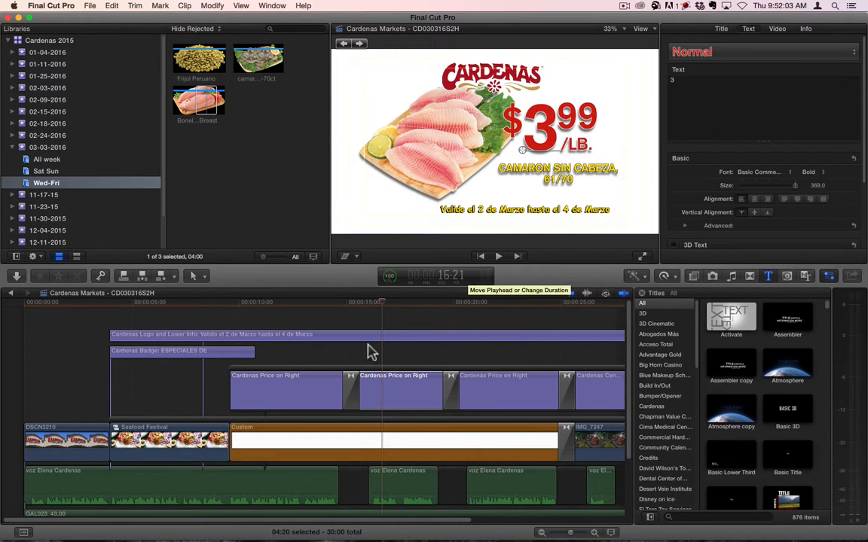
Replace the second price title's product picture with the "camaron sin cabeza 61-70ct" clip and reselect the title.
{"action": "left_click", "coordinate": [397, 391]}
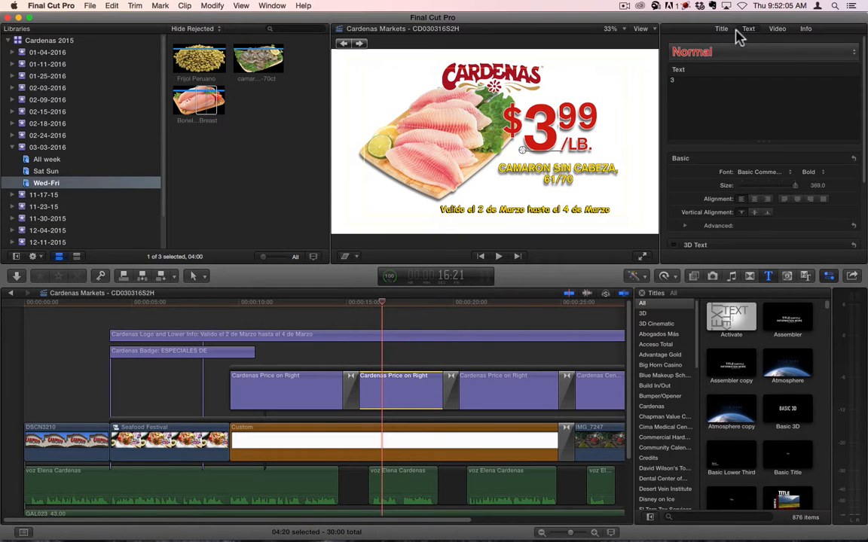
{"action": "left_click", "coordinate": [751, 85]}
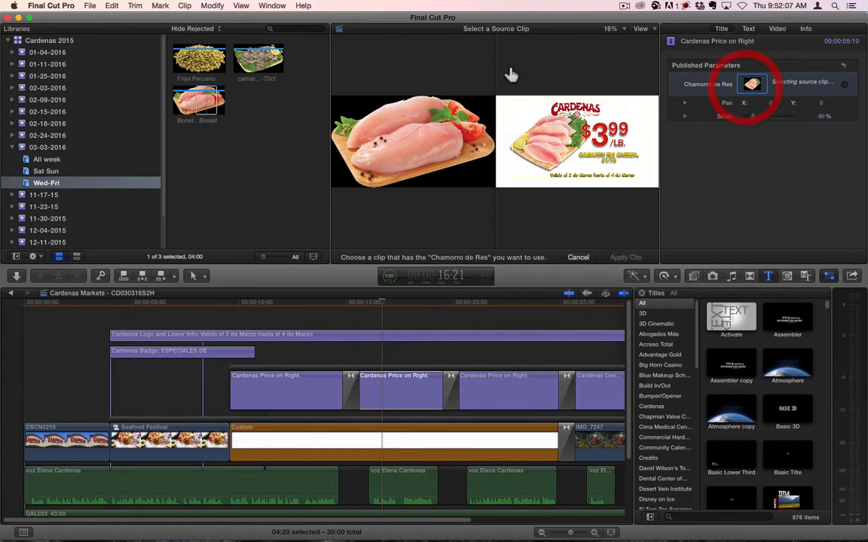
{"action": "left_click", "coordinate": [258, 58]}
{"action": "left_click", "coordinate": [624, 256]}
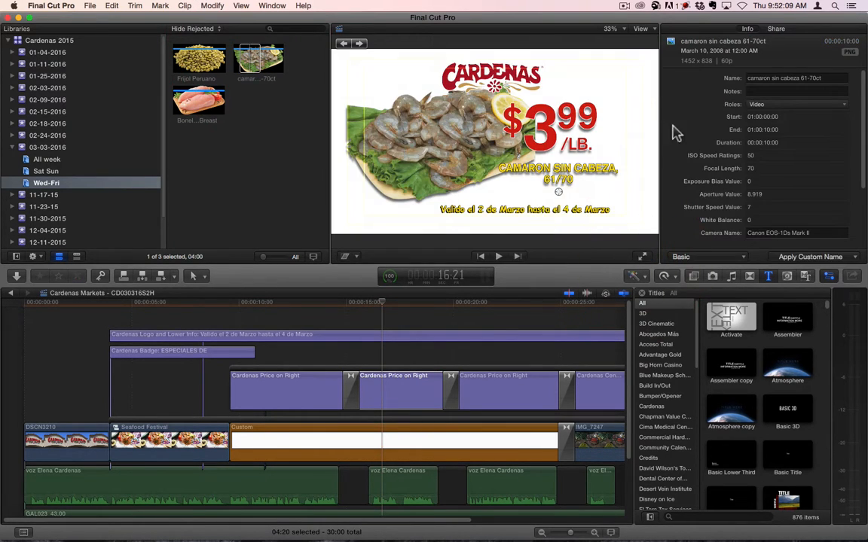
{"action": "left_click", "coordinate": [382, 390]}
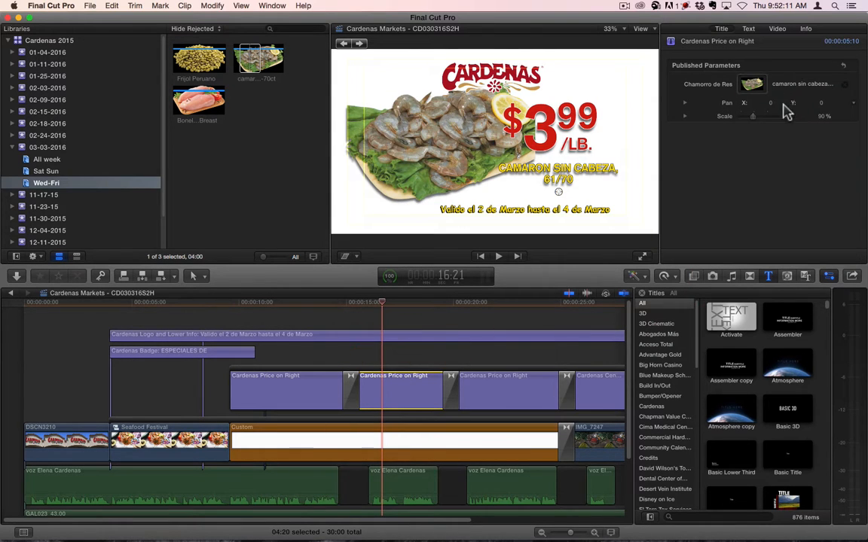
Set the scale of the shrimp picture in the second price title to 74%.
{"action": "left_click", "coordinate": [824, 118]}
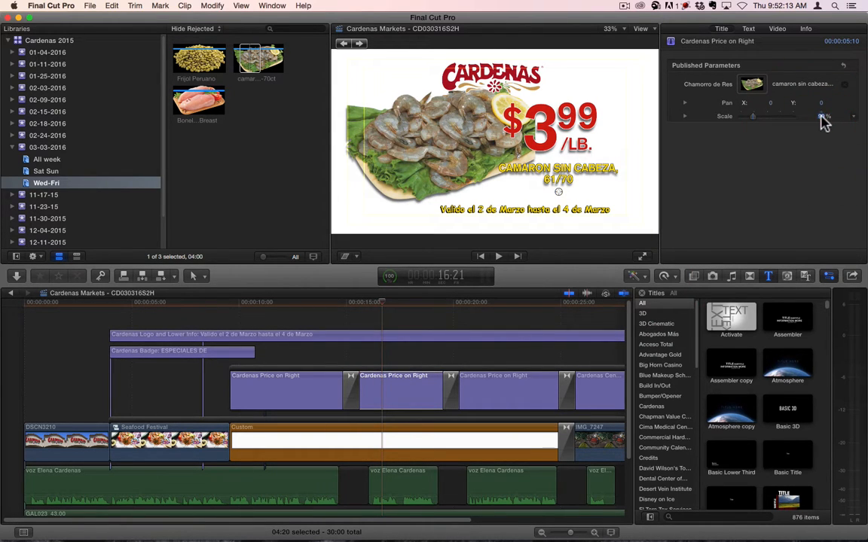
{"action": "left_click_drag", "start_coordinate": [821, 117], "coordinate": [821, 129]}
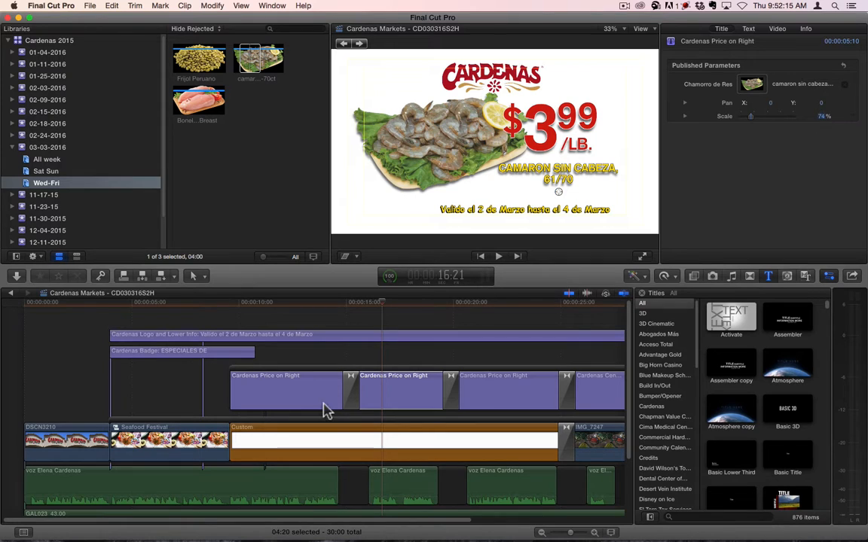
Select the third price title, copy "Frijol Peruano a Granel" from the Numbers sheet, and return to Final Cut Pro.
{"action": "left_click", "coordinate": [501, 351]}
{"action": "left_click", "coordinate": [488, 380]}
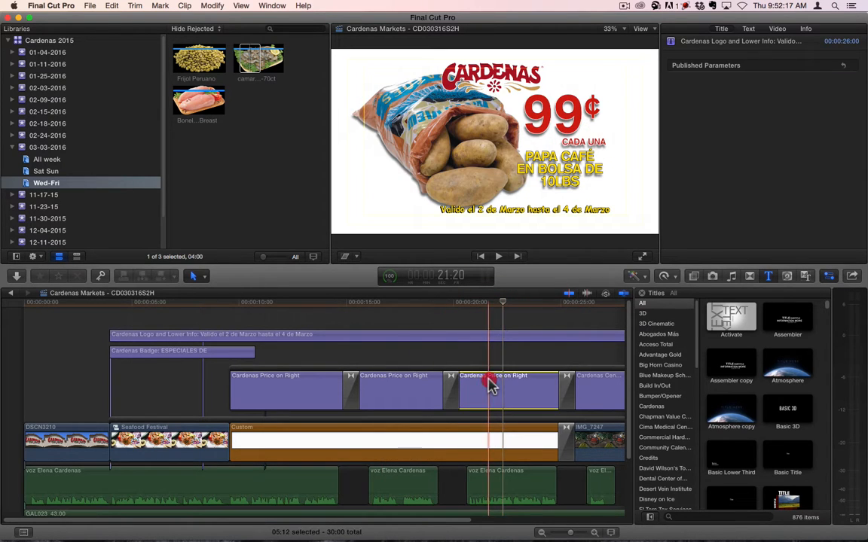
{"action": "key", "text": "super+Tab"}
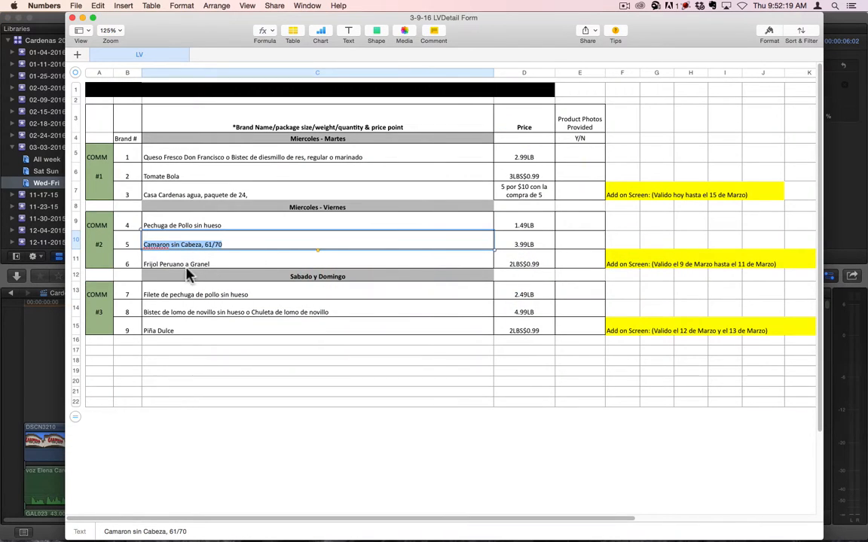
{"action": "left_click", "coordinate": [182, 265]}
{"action": "triple_click", "coordinate": [182, 266]}
{"action": "key", "text": "super+c"}
{"action": "key", "text": "super+Tab"}
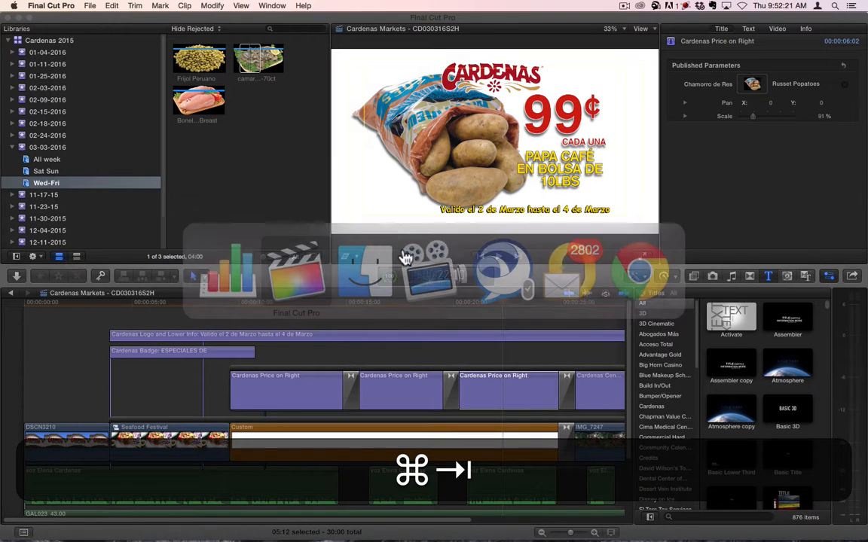
Replace the product text of the potato price title with "Frijol Peruano a Granel".
{"action": "left_click", "coordinate": [508, 370]}
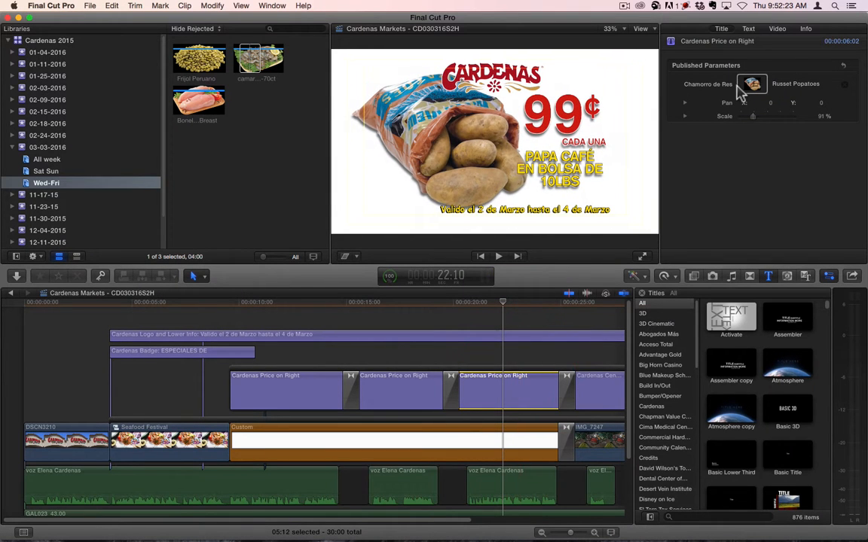
{"action": "left_click", "coordinate": [743, 30]}
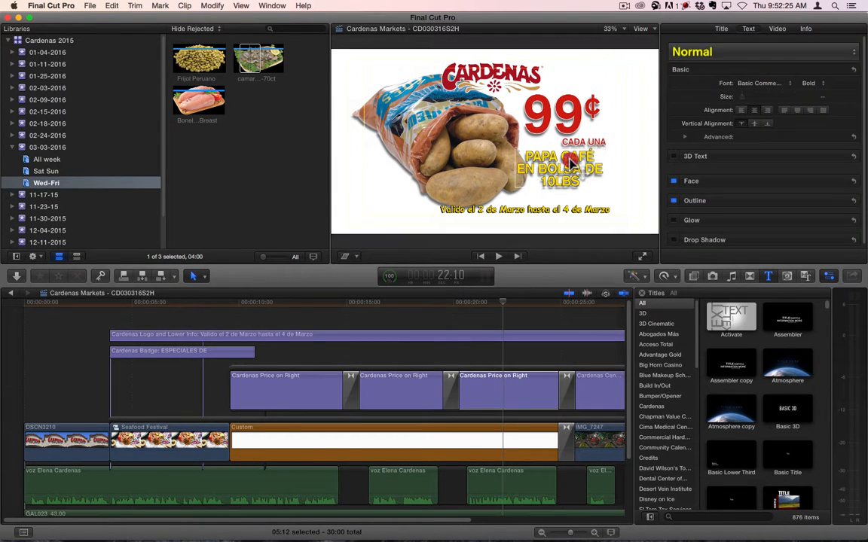
{"action": "double_click", "coordinate": [571, 158]}
{"action": "left_click_drag", "start_coordinate": [704, 100], "coordinate": [654, 79]}
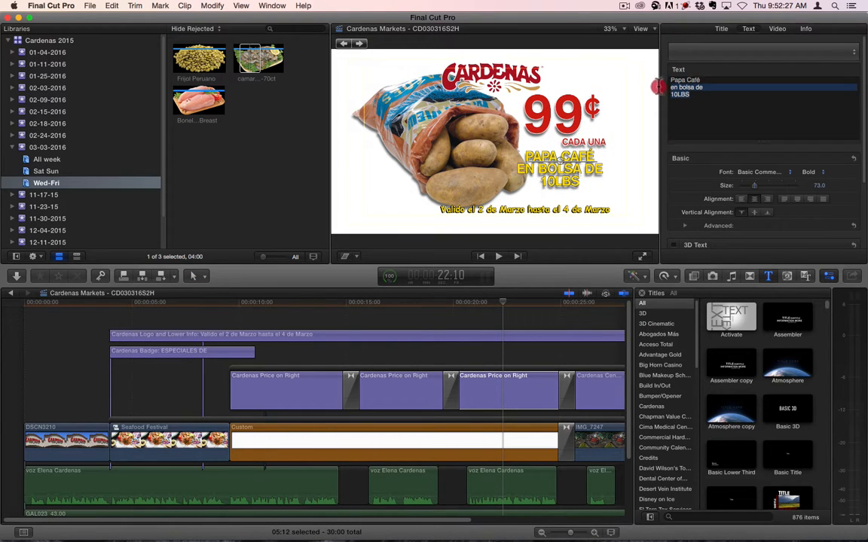
{"action": "key", "text": "super+v"}
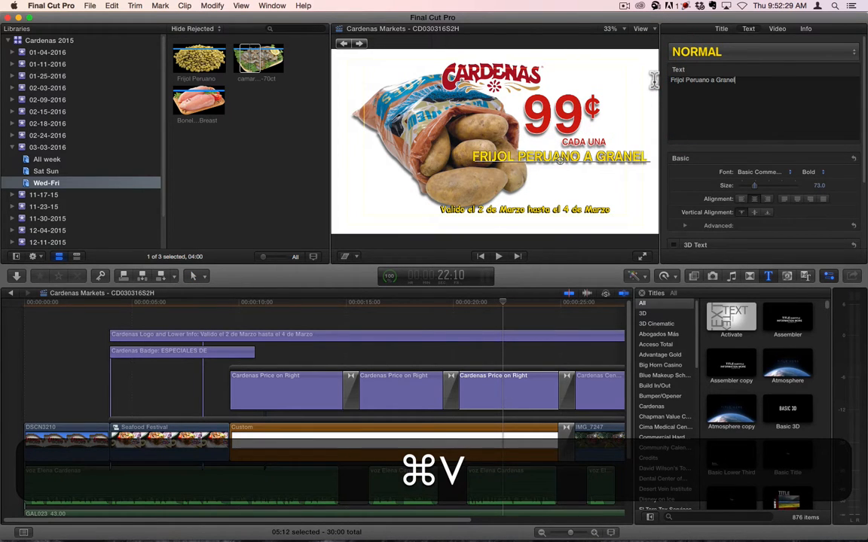
Check the Frijol Peruano price in the Numbers sheet, and copy the Tomate Bola price title from the CD030316S1H project.
{"action": "key", "text": "super+Tab"}
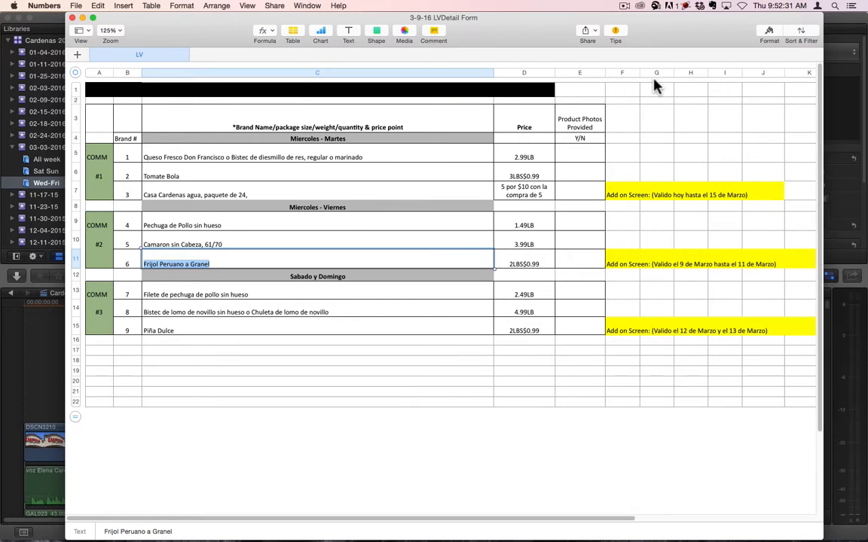
{"action": "key", "text": "super+Tab"}
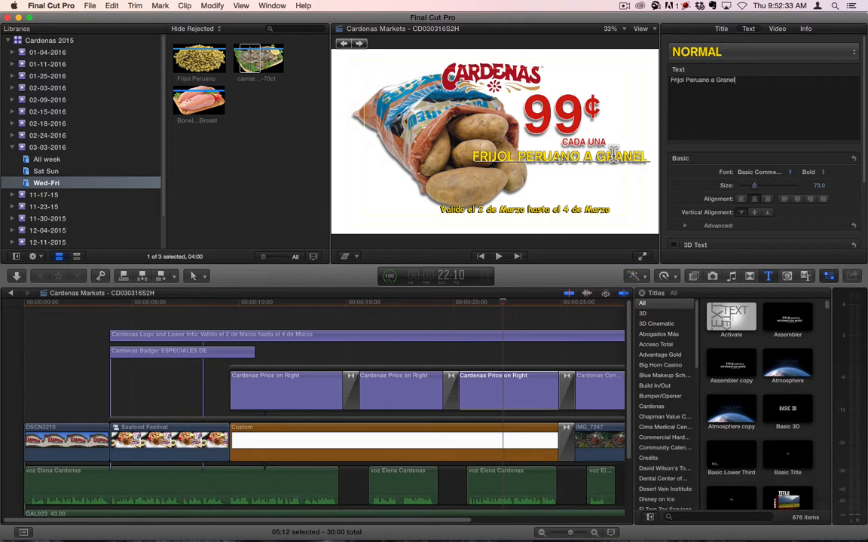
{"action": "left_click", "coordinate": [497, 357]}
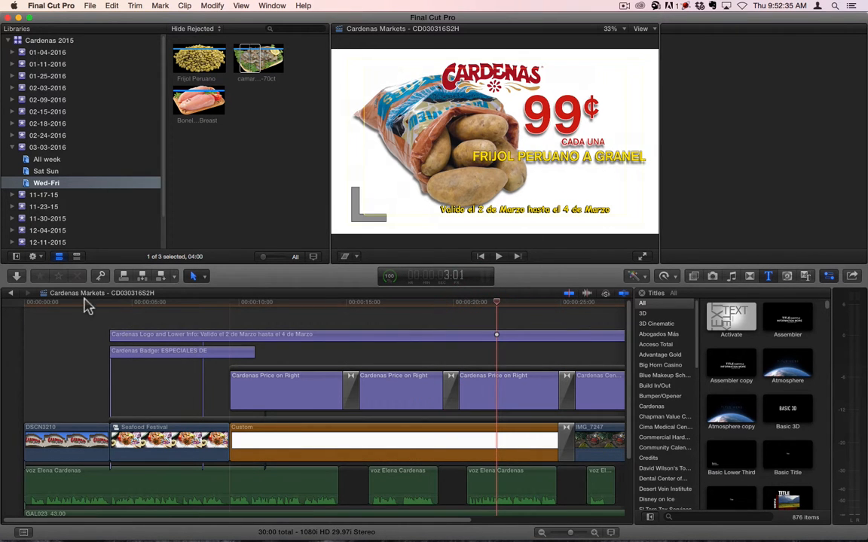
{"action": "left_click", "coordinate": [19, 294]}
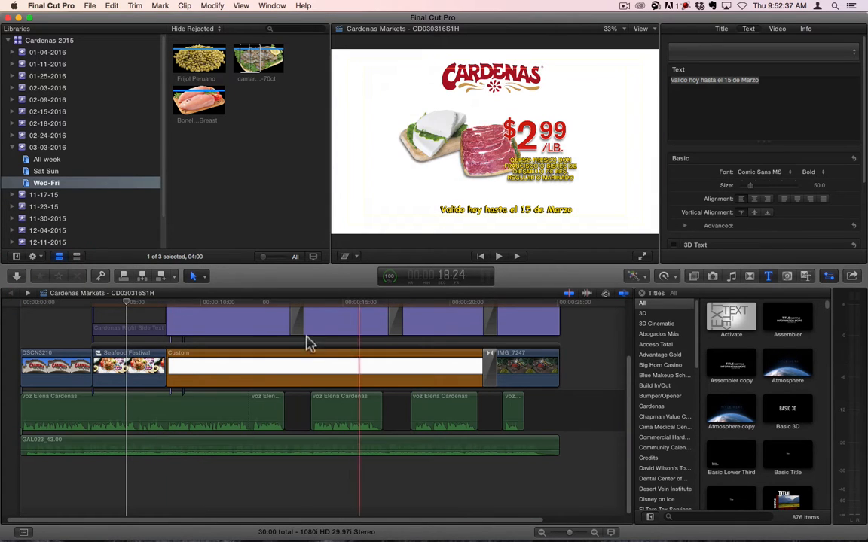
{"action": "left_click", "coordinate": [426, 320]}
{"action": "left_click", "coordinate": [360, 325]}
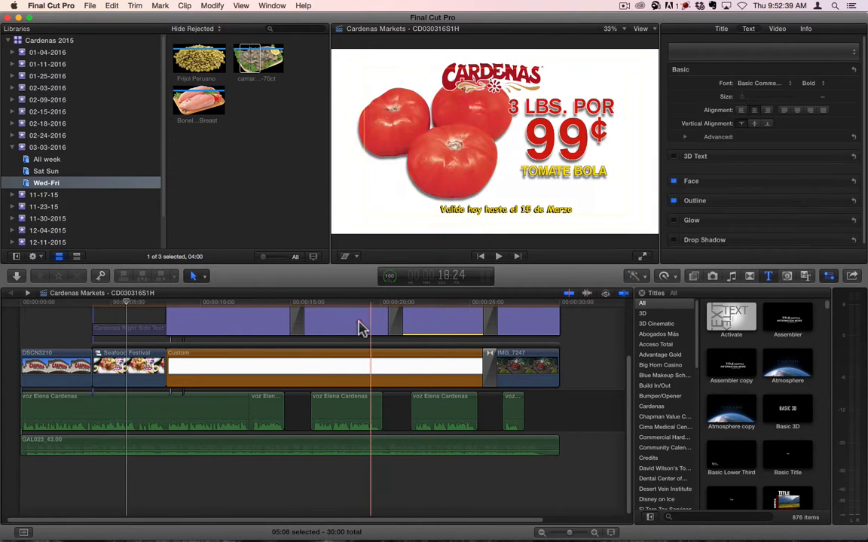
{"action": "key", "text": "super+c"}
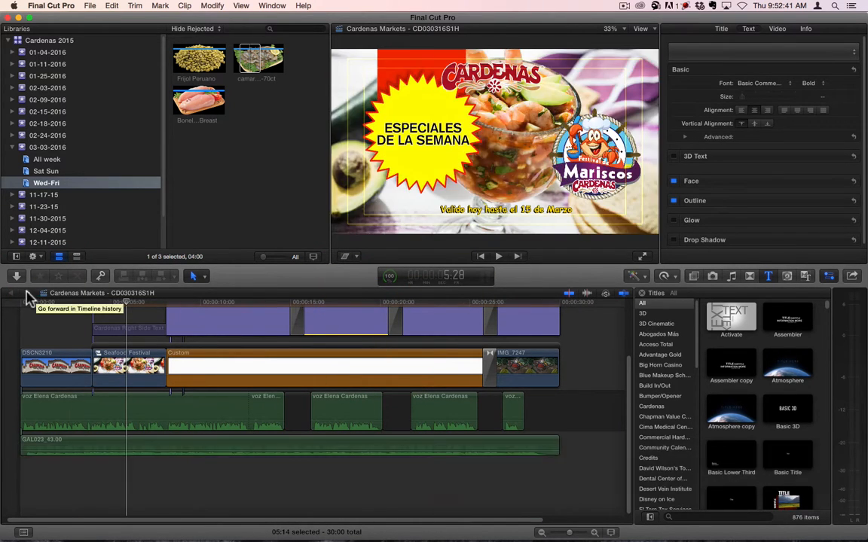
Paste the copied title into the CD030316S2H project and move it into the price title row ahead of the potato title.
{"action": "left_click", "coordinate": [27, 293]}
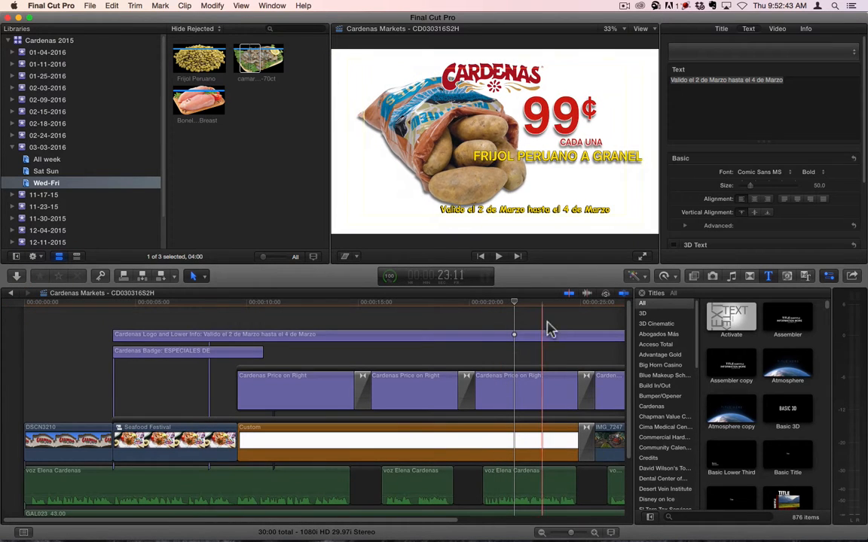
{"action": "left_click", "coordinate": [509, 305]}
{"action": "key", "text": "super+v"}
{"action": "left_click_drag", "start_coordinate": [560, 317], "coordinate": [514, 405]}
{"action": "left_click_drag", "start_coordinate": [514, 407], "coordinate": [513, 379]}
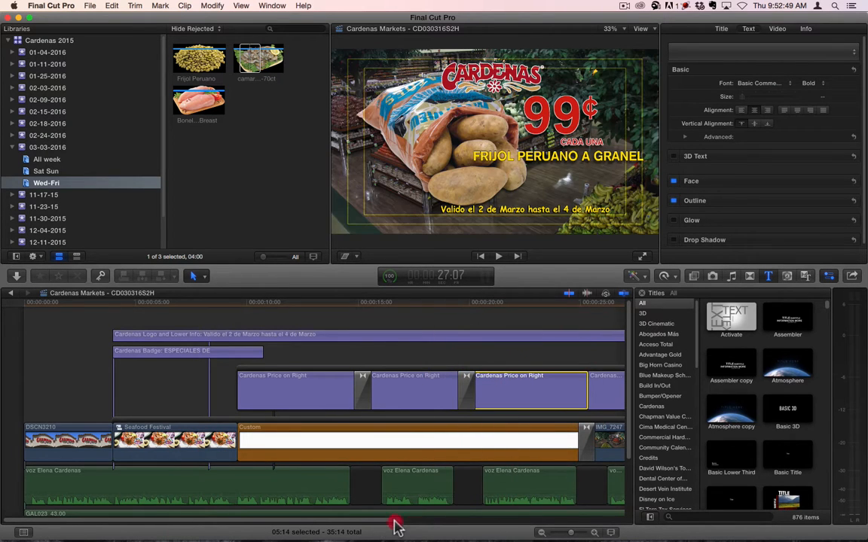
Delete the leftover potato title and trim the closing title and its transition so the project ends at 30:00.
{"action": "left_click_drag", "start_coordinate": [397, 521], "coordinate": [494, 519]}
{"action": "left_click", "coordinate": [490, 384]}
{"action": "key", "text": "BackSpace"}
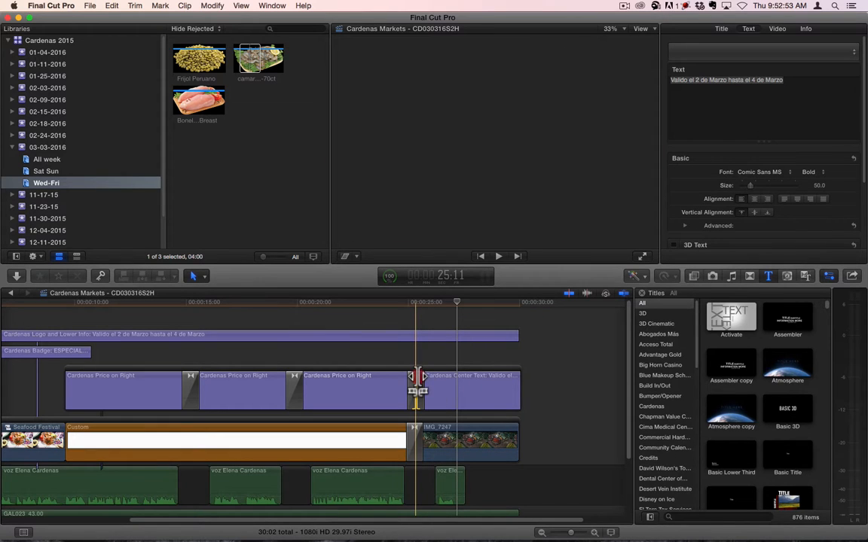
{"action": "left_click_drag", "start_coordinate": [419, 384], "coordinate": [415, 384]}
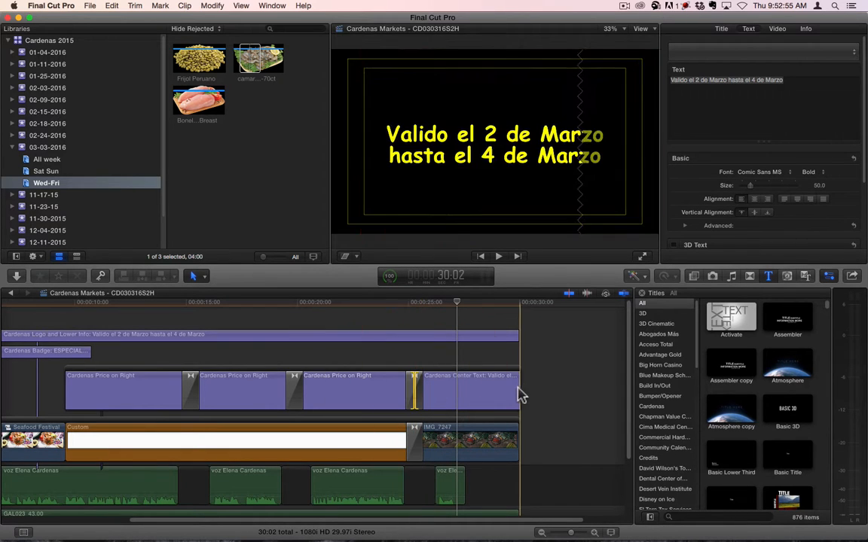
{"action": "left_click_drag", "start_coordinate": [519, 387], "coordinate": [517, 387]}
Replace "Tomate Bola" in the third price title with "Frijol Peruano a Granel", breaking the line before "a Granel".
{"action": "left_click_drag", "start_coordinate": [451, 304], "coordinate": [343, 310]}
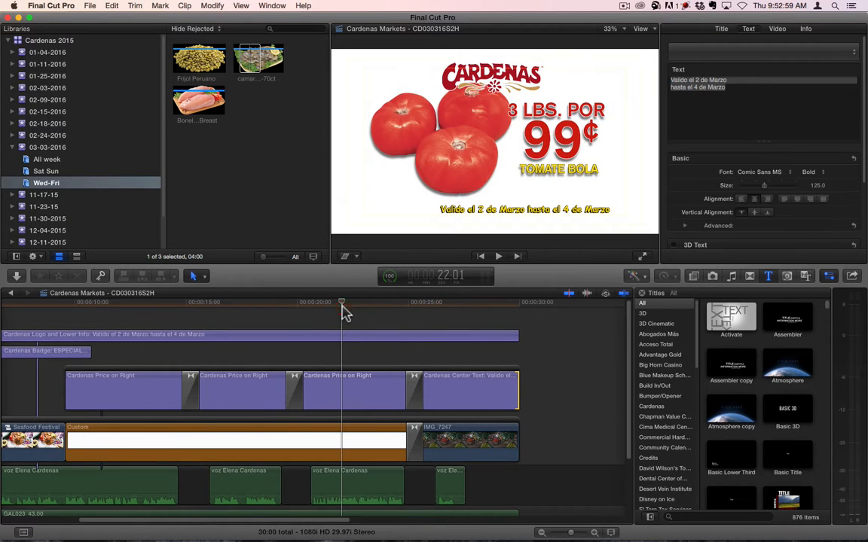
{"action": "left_click", "coordinate": [345, 390]}
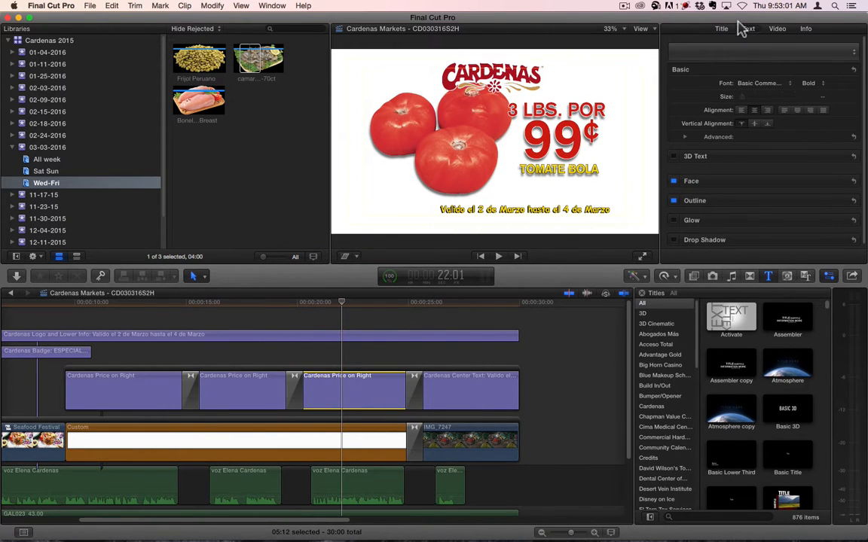
{"action": "key", "text": "super+Tab"}
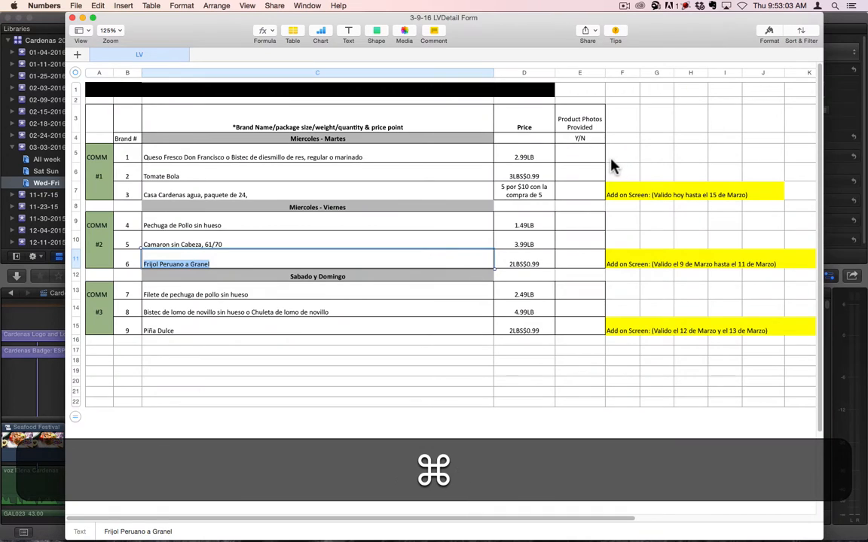
{"action": "key", "text": "super+Tab"}
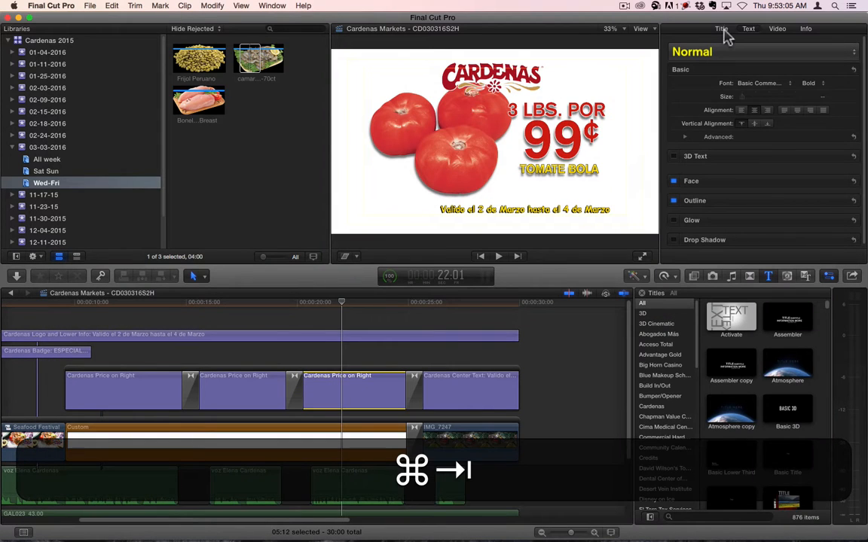
{"action": "left_click", "coordinate": [723, 30]}
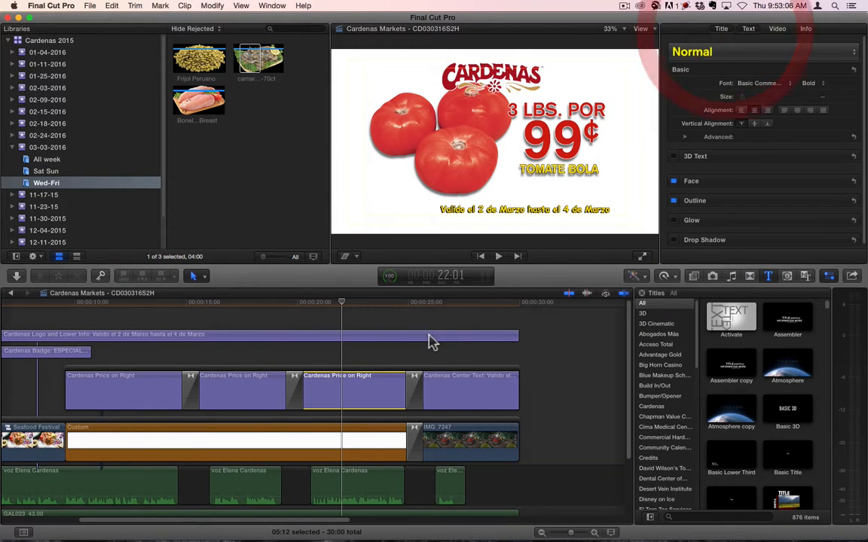
{"action": "double_click", "coordinate": [555, 173]}
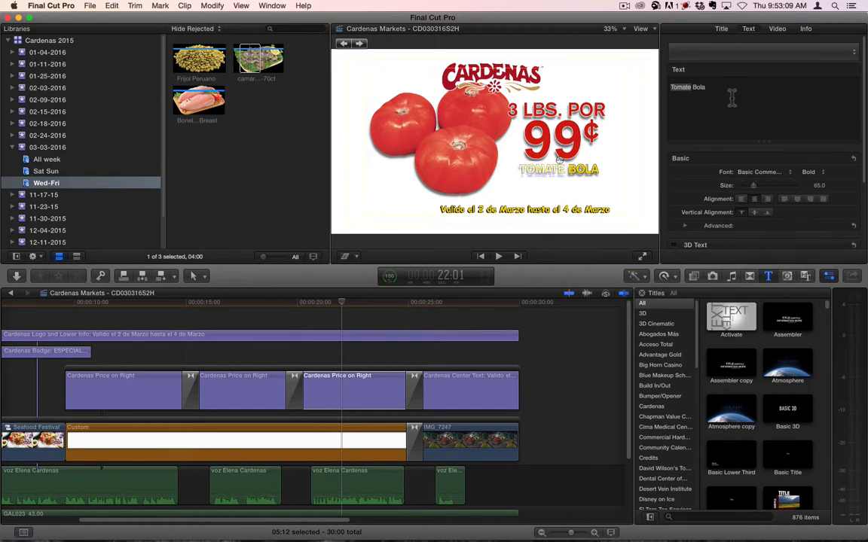
{"action": "left_click_drag", "start_coordinate": [748, 99], "coordinate": [510, 86]}
{"action": "key", "text": "super+v"}
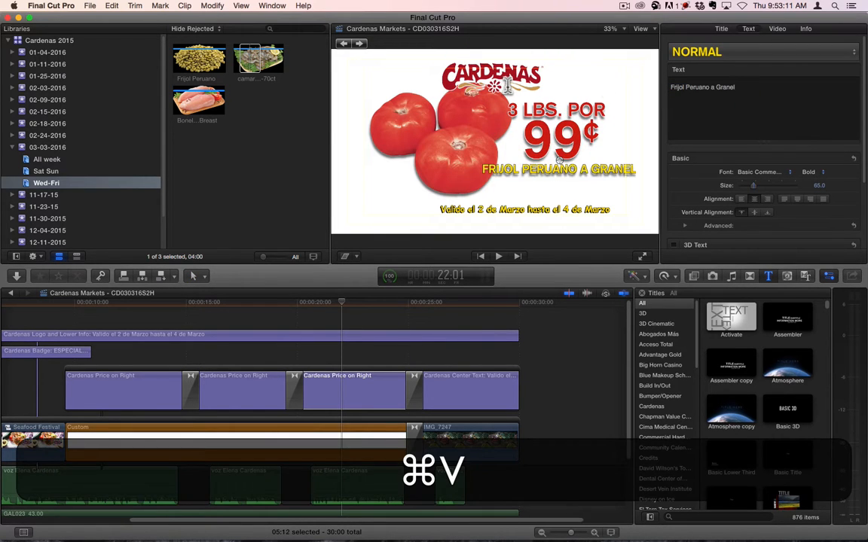
{"action": "left_click", "coordinate": [754, 81]}
{"action": "key", "text": "BackSpace"}
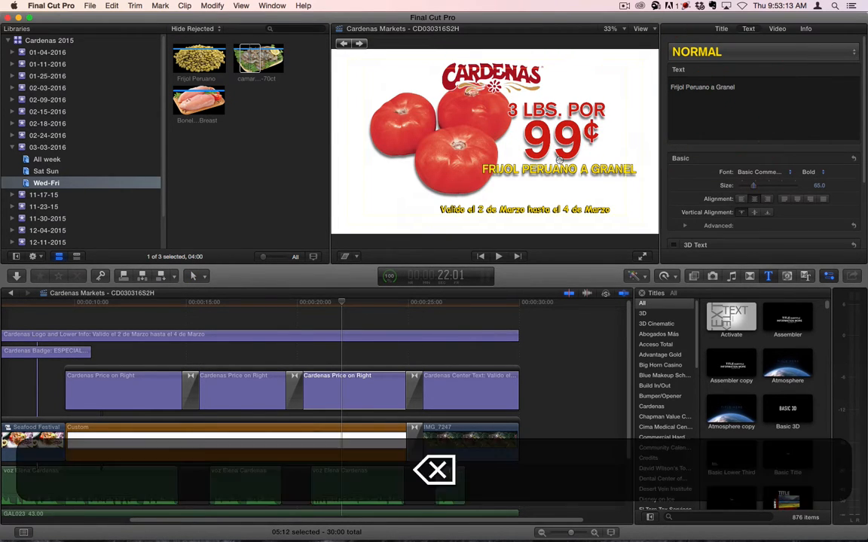
Recheck the bean offer in the Numbers sheet and change the third price title's quantity text to "2 LBS. POR".
{"action": "key", "text": "super+Tab"}
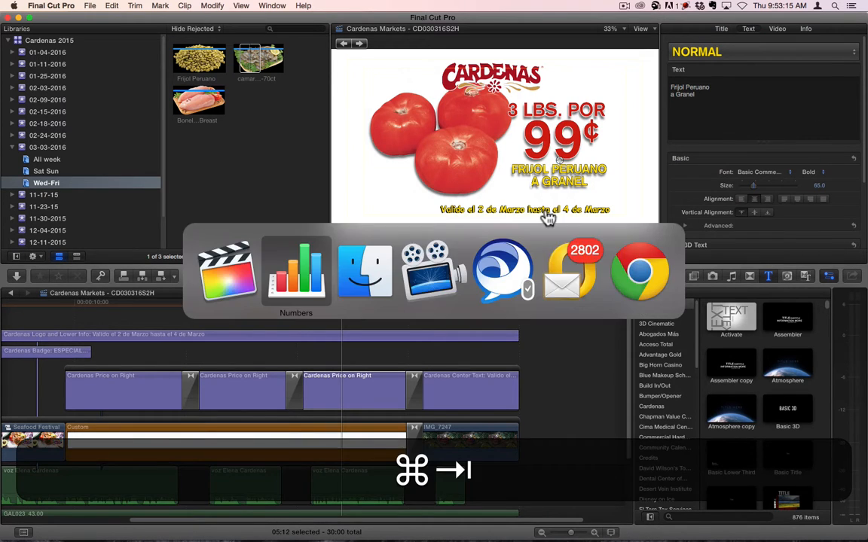
{"action": "key", "text": "super+Tab"}
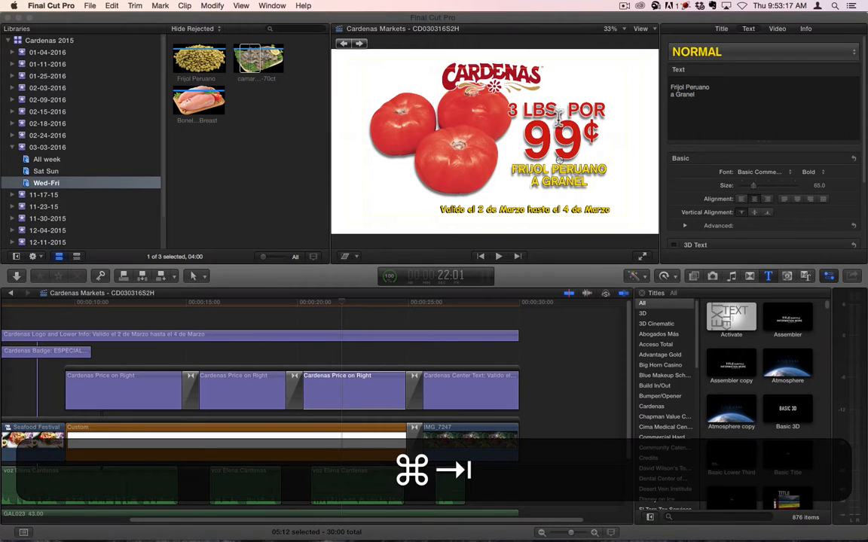
{"action": "left_click", "coordinate": [513, 112]}
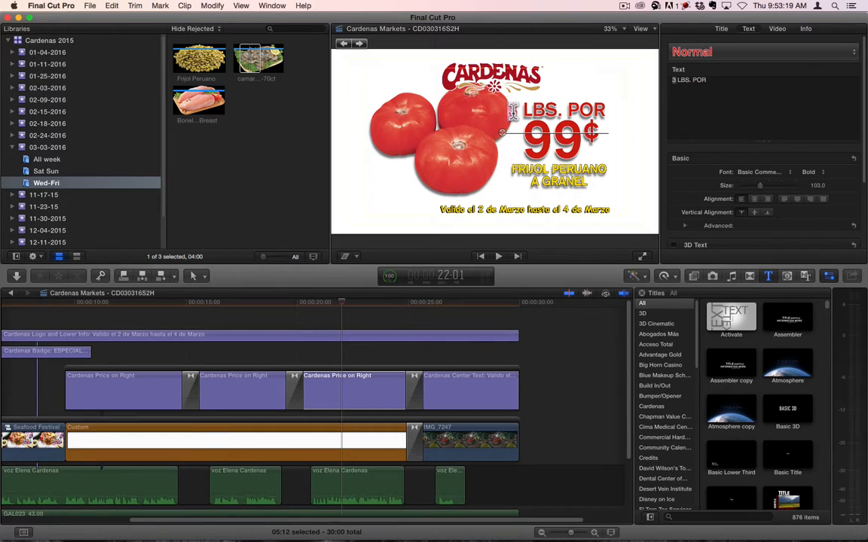
{"action": "type", "text": "2"}
Replace the third price title's product picture with the "Frijol Peruano" clip and move the playhead to 22:16.
{"action": "left_click", "coordinate": [353, 387]}
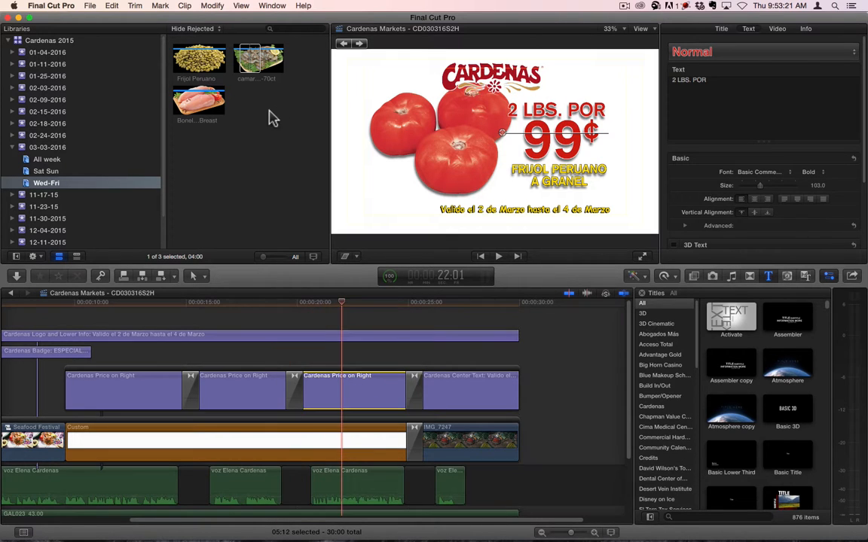
{"action": "left_click", "coordinate": [720, 29]}
{"action": "left_click", "coordinate": [751, 84]}
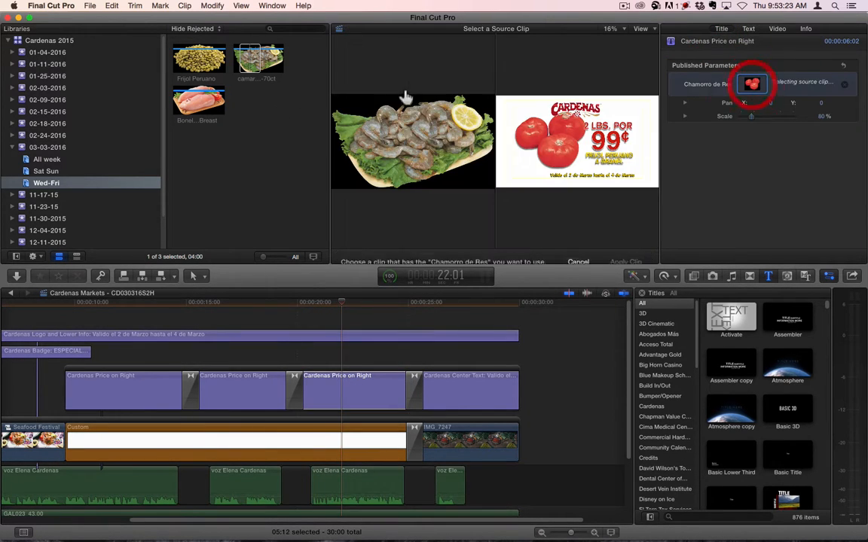
{"action": "left_click", "coordinate": [199, 60]}
{"action": "left_click", "coordinate": [617, 256]}
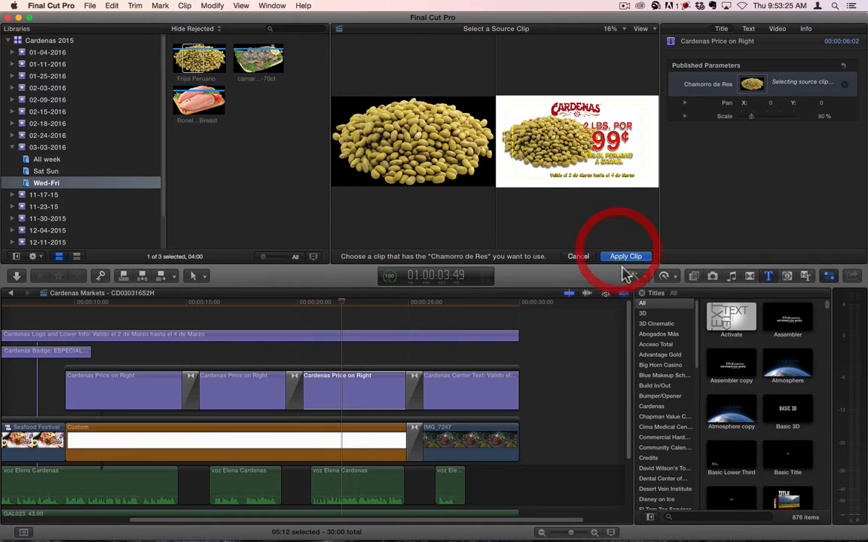
{"action": "left_click", "coordinate": [625, 257]}
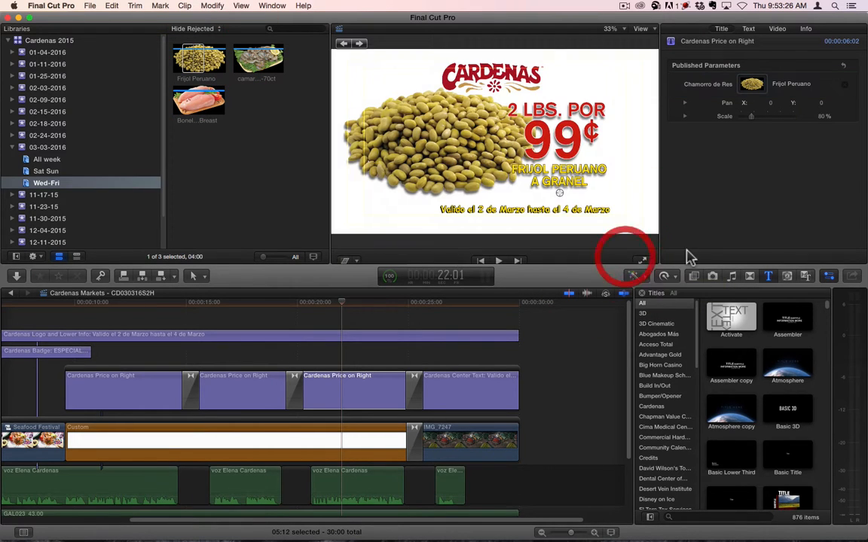
{"action": "left_click", "coordinate": [357, 353]}
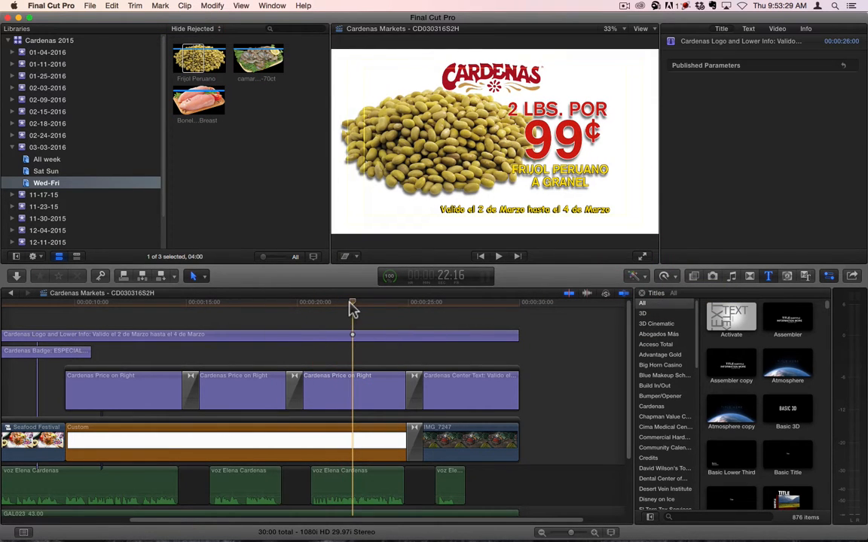
Move the playhead to 27:01 and copy "Valido el 9 de Marzo hasta el 11 de Marzo" from the Numbers sheet, returning to Final Cut Pro.
{"action": "left_click_drag", "start_coordinate": [360, 312], "coordinate": [445, 315]}
{"action": "key", "text": "super+Tab"}
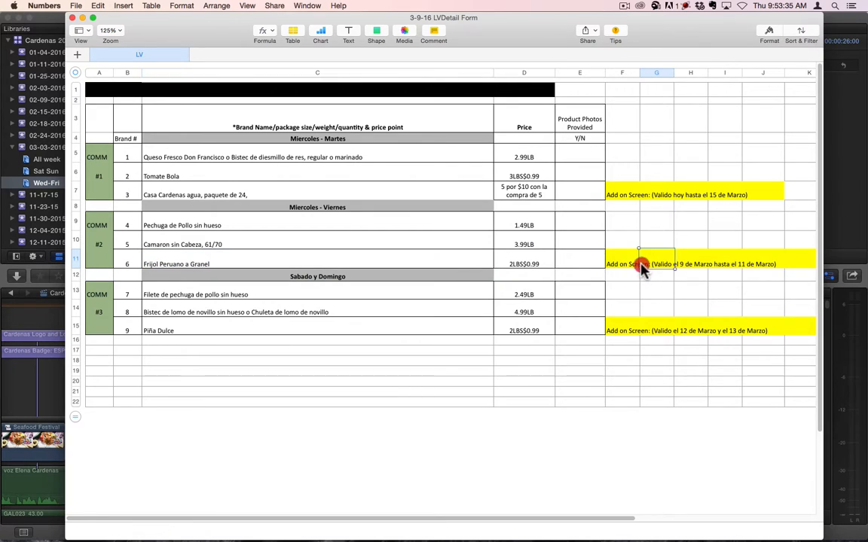
{"action": "left_click", "coordinate": [648, 262]}
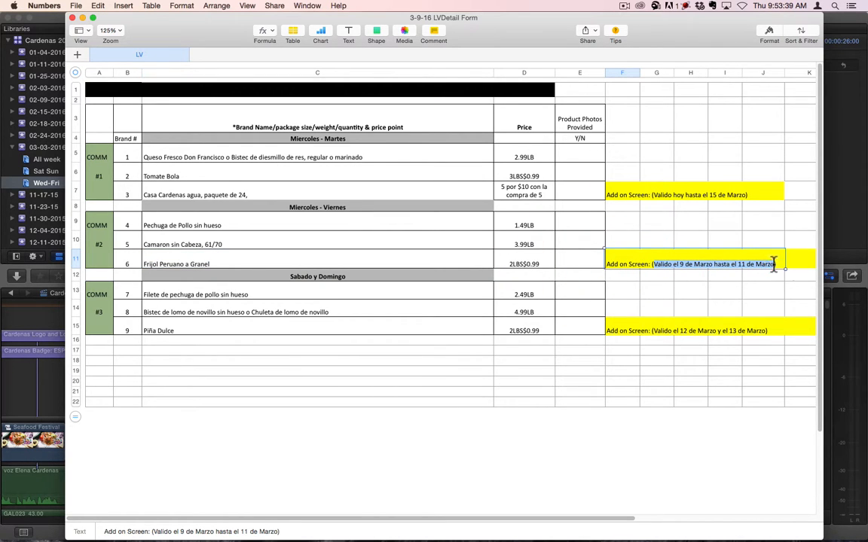
{"action": "key", "text": "super+Tab"}
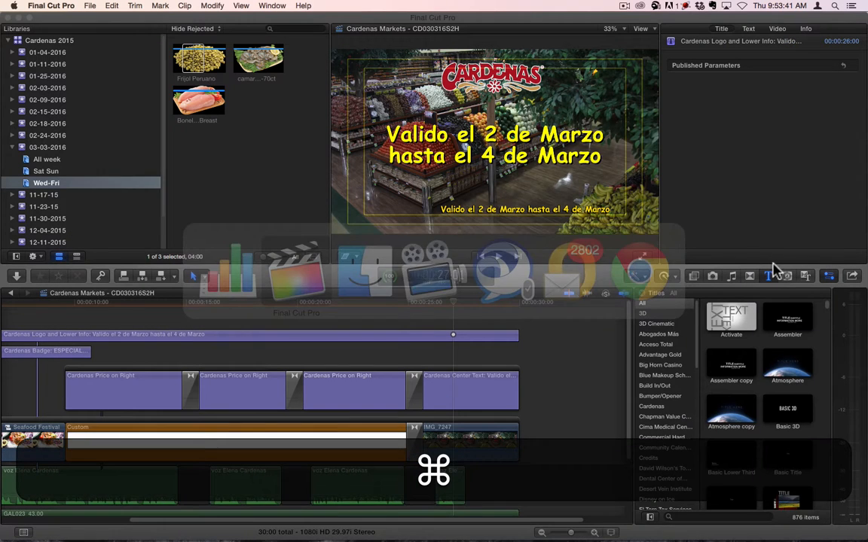
Replace the validity line of the Cardenas Logo and Lower Info title with "Valido el 9 de Marzo hasta el 11 de Marzo".
{"action": "left_click", "coordinate": [524, 164]}
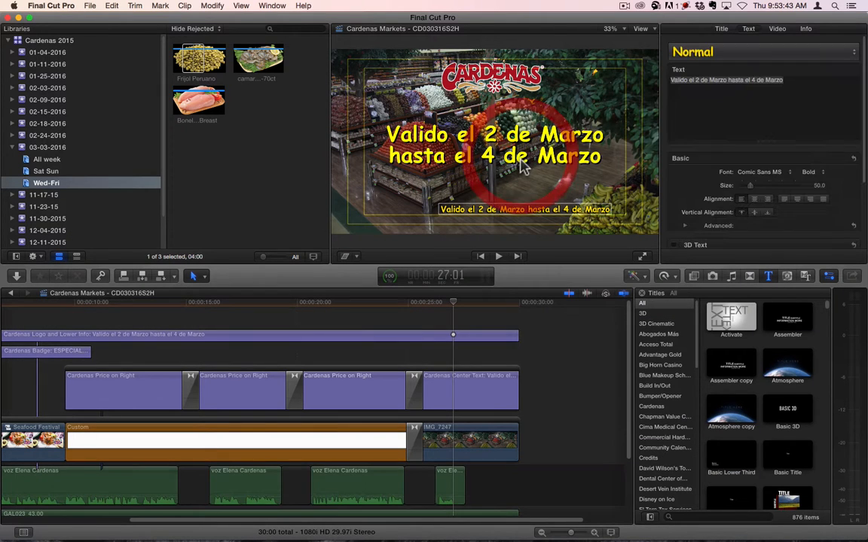
{"action": "double_click", "coordinate": [526, 210]}
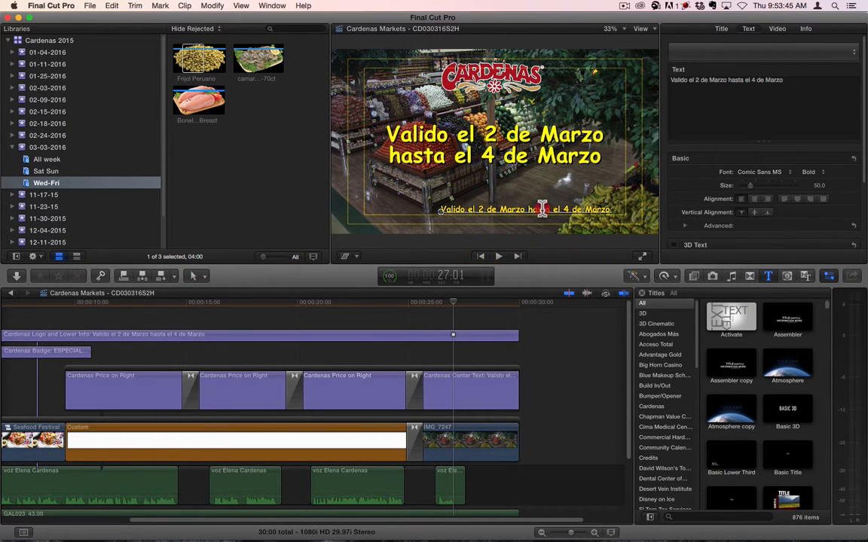
{"action": "triple_click", "coordinate": [542, 209]}
{"action": "left_click_drag", "start_coordinate": [822, 93], "coordinate": [544, 81]}
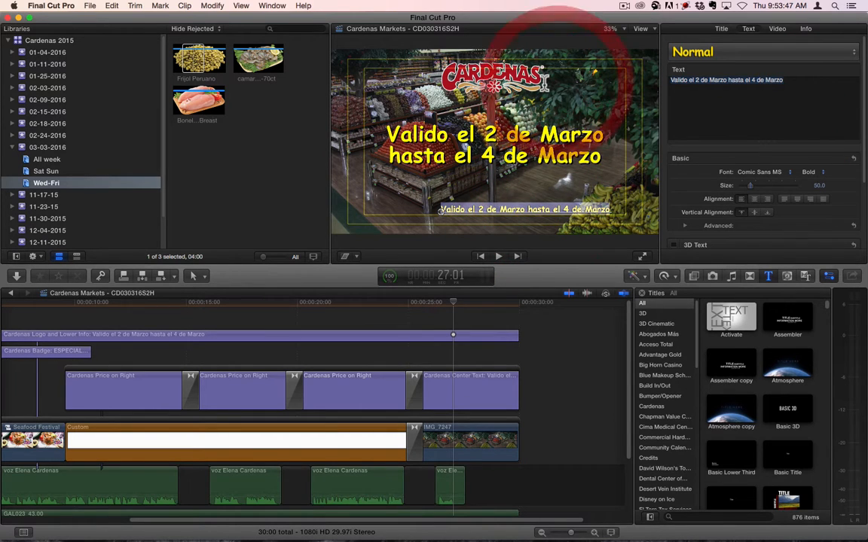
{"action": "type", "text": "Valido el 9 de Marzo hasta el 11 de Marzo"}
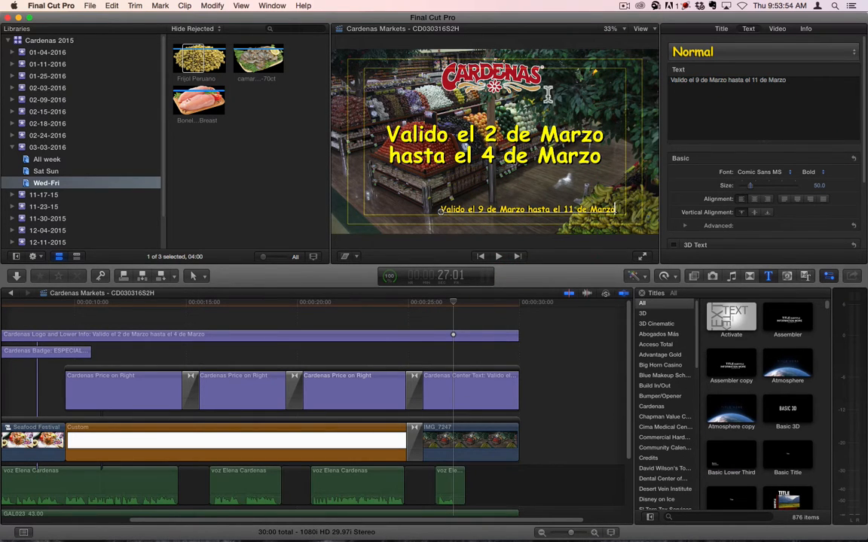
Replace the closing center title's text with "Valido el 9 de Marzo hasta el 11 de Marzo", breaking the line before "hasta".
{"action": "left_click", "coordinate": [465, 393]}
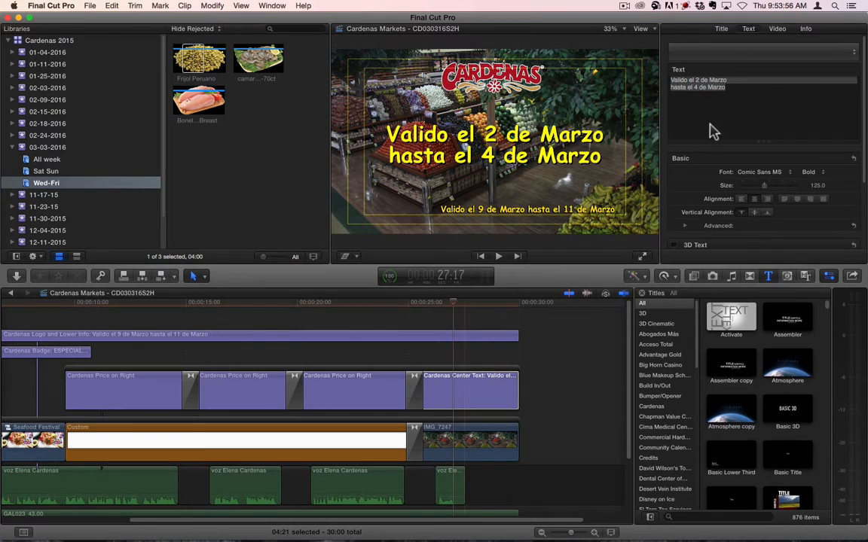
{"action": "left_click", "coordinate": [741, 89]}
{"action": "key", "text": "super+v"}
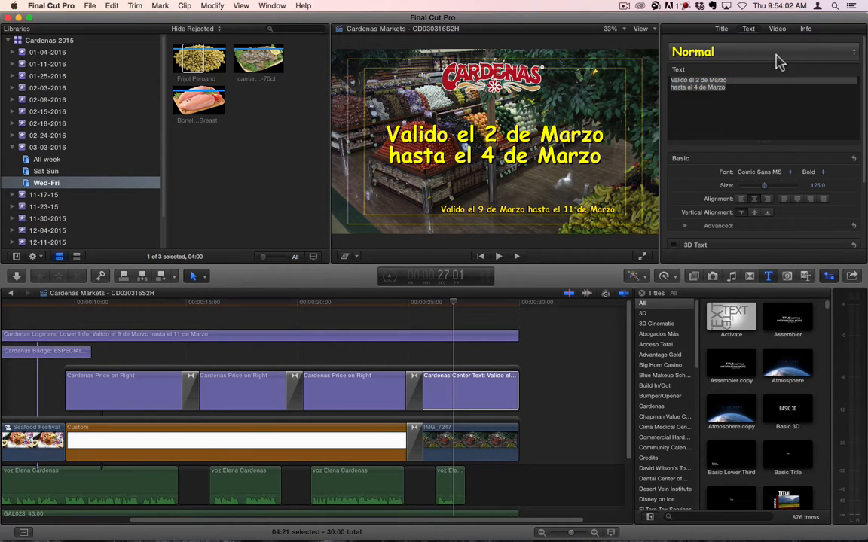
{"action": "type", "text": "Valido el 9 de Marzo hasta el 11 de Marzo"}
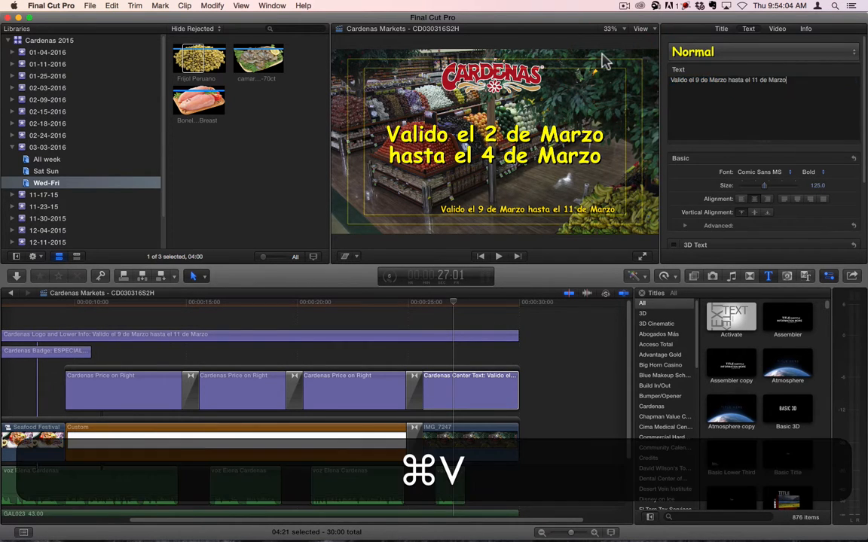
{"action": "left_click", "coordinate": [729, 76]}
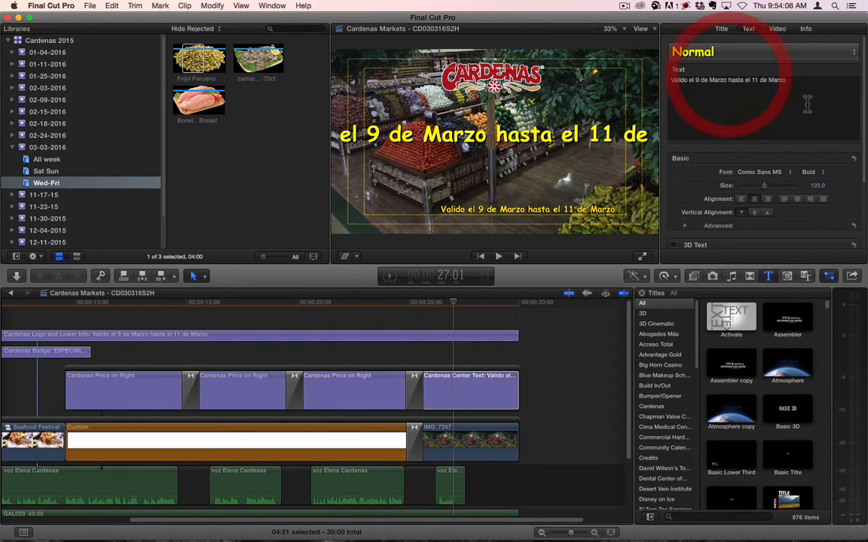
{"action": "key", "text": "BackSpace"}
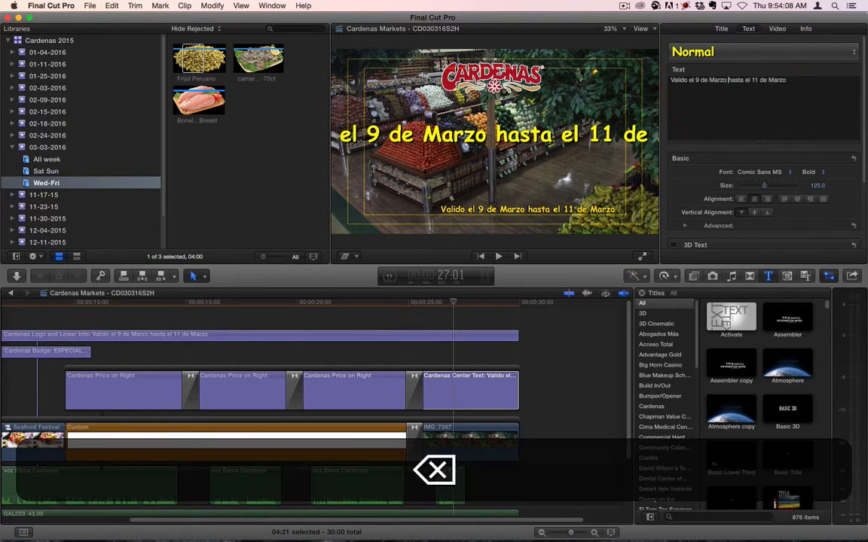
{"action": "key", "text": "Return"}
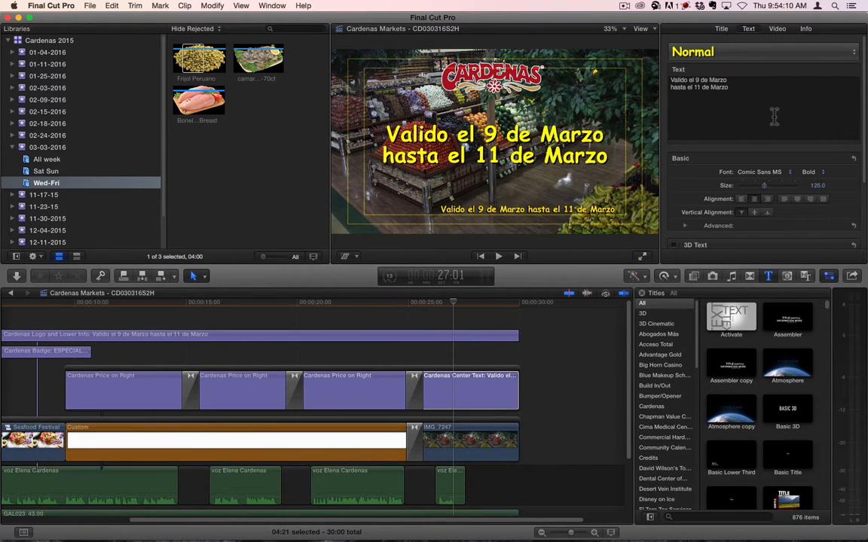
{"action": "left_click", "coordinate": [452, 334]}
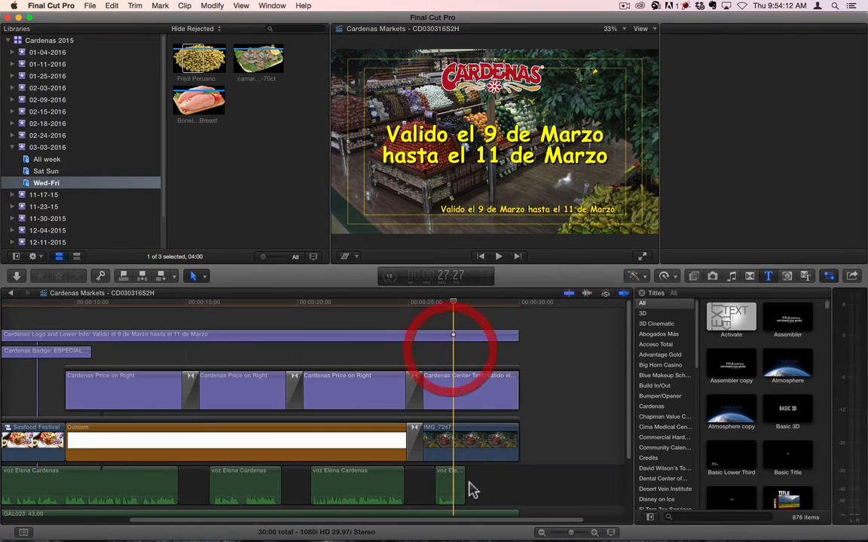
{"action": "left_click_drag", "start_coordinate": [447, 521], "coordinate": [244, 521]}
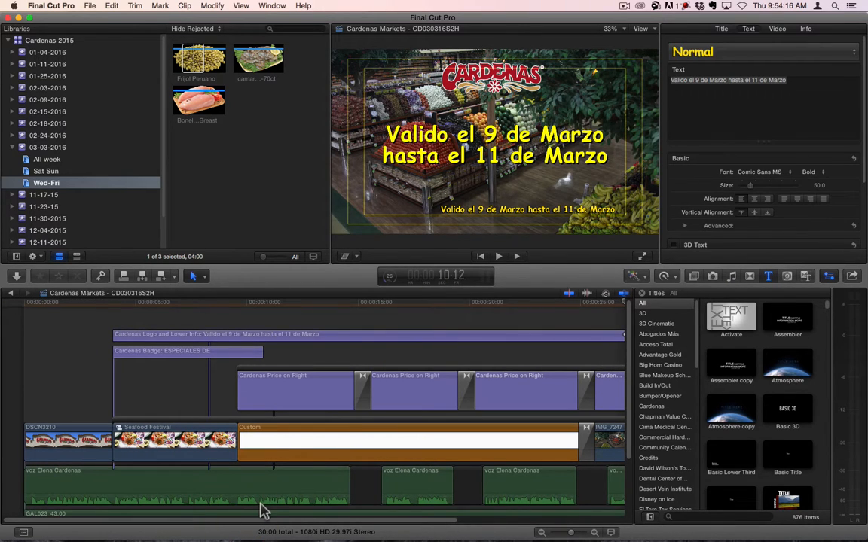
{"action": "left_click_drag", "start_coordinate": [325, 522], "coordinate": [325, 521]}
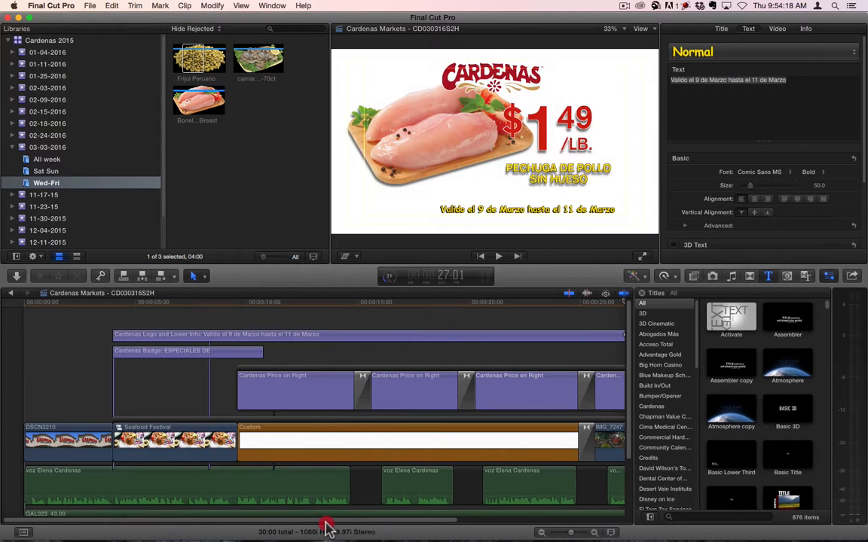
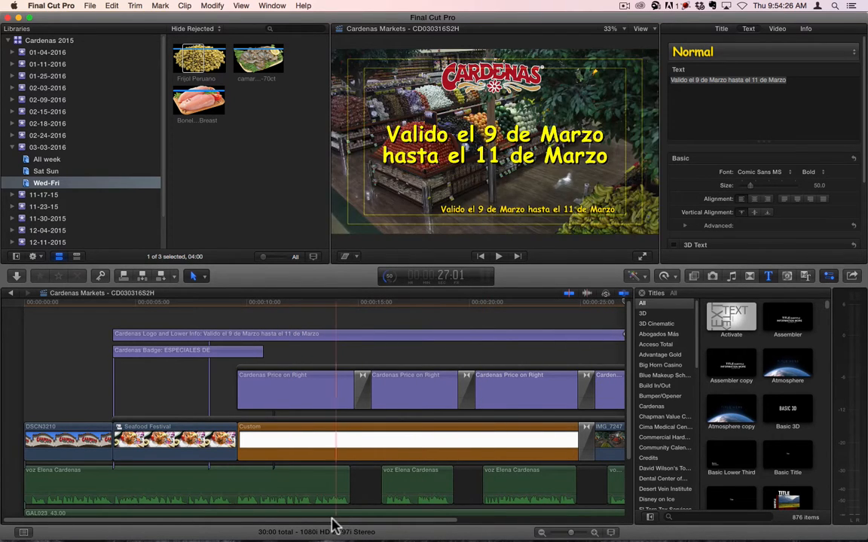
{"action": "left_click_drag", "start_coordinate": [333, 522], "coordinate": [294, 521]}
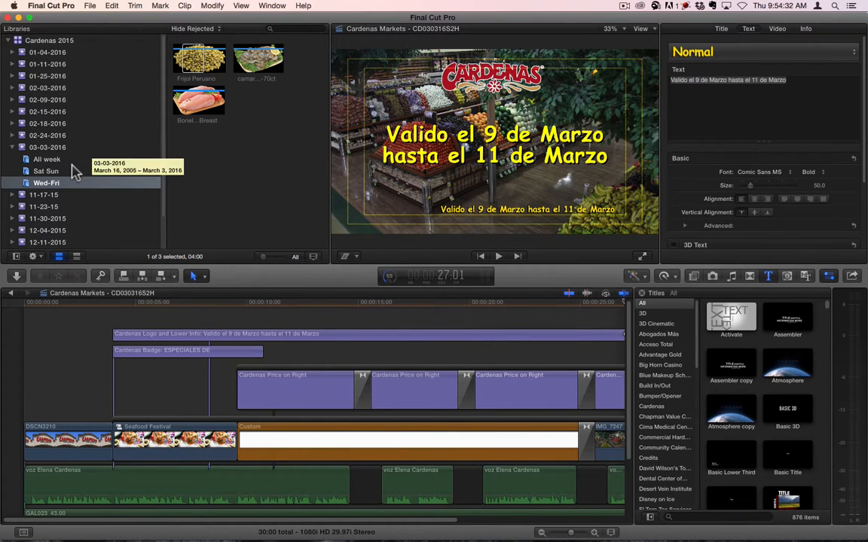
Open the project CD030316S3H from the 03-03-2016 event and copy "Filete de pechuga de pollo sin hueso" from the Numbers sheet.
{"action": "left_click", "coordinate": [140, 147]}
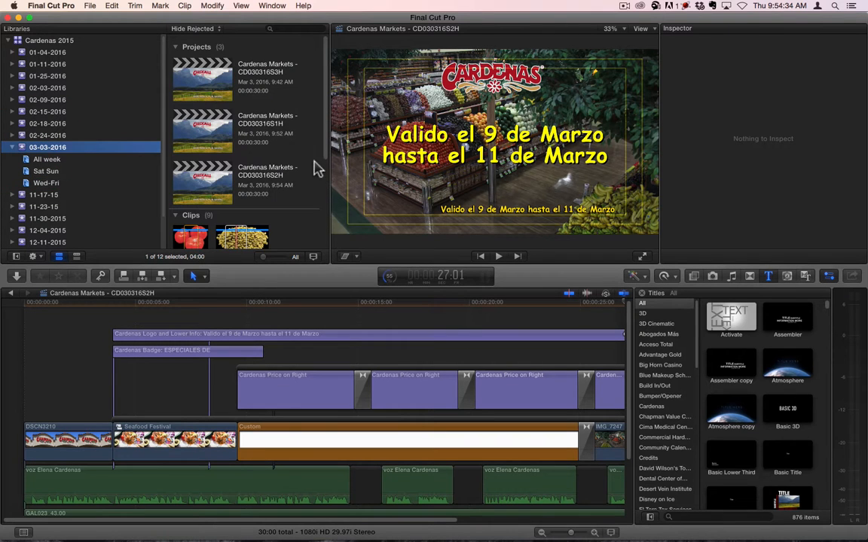
{"action": "double_click", "coordinate": [214, 84]}
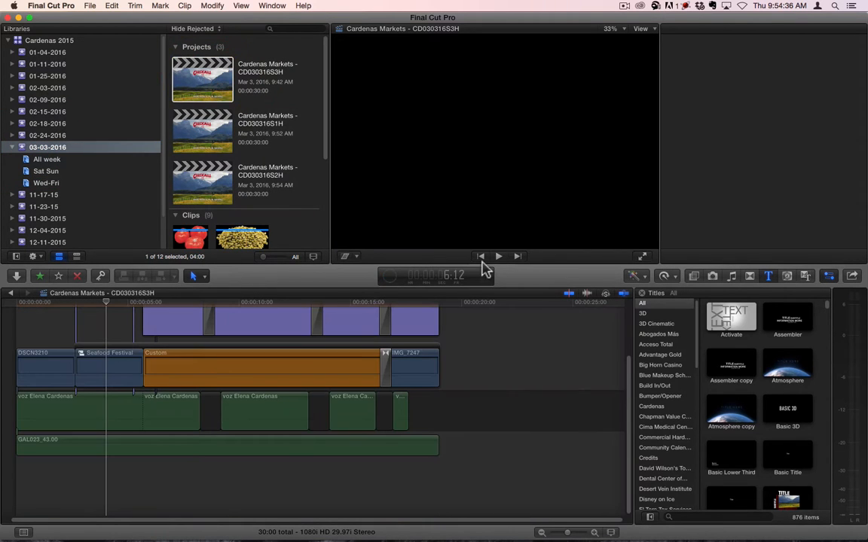
{"action": "key", "text": "super+Tab"}
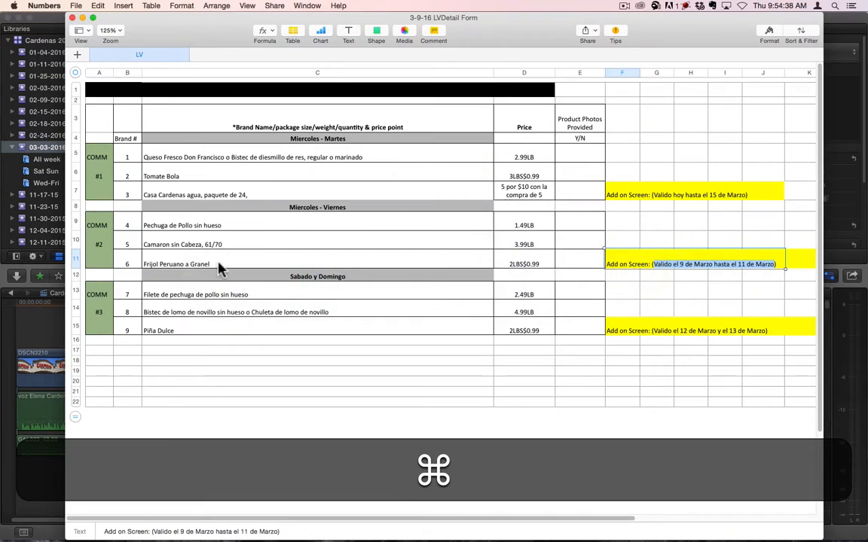
{"action": "double_click", "coordinate": [173, 294]}
{"action": "key", "text": "super+c"}
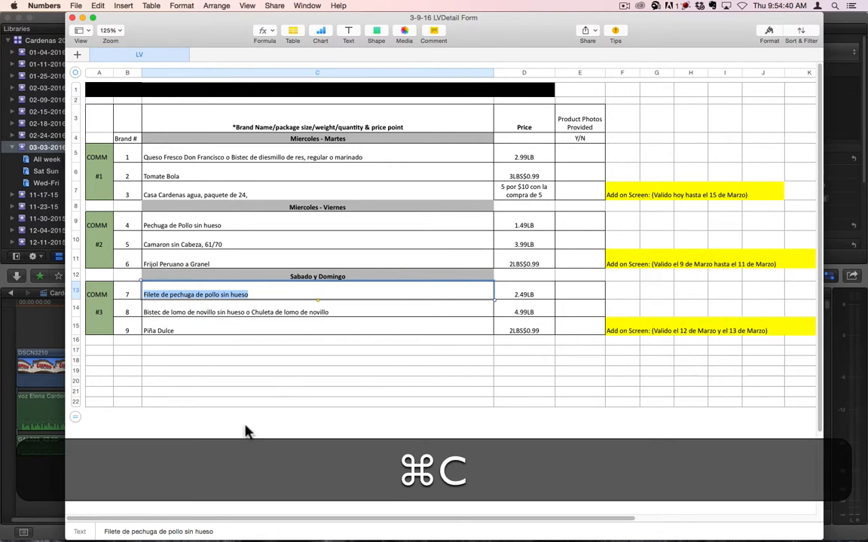
Back in Final Cut Pro, show the Sat Sun clips and select the first price title with the playhead at 11:06.
{"action": "left_click", "coordinate": [54, 491]}
{"action": "scroll", "coordinate": [170, 354], "scroll_direction": "up", "scroll_amount": 3}
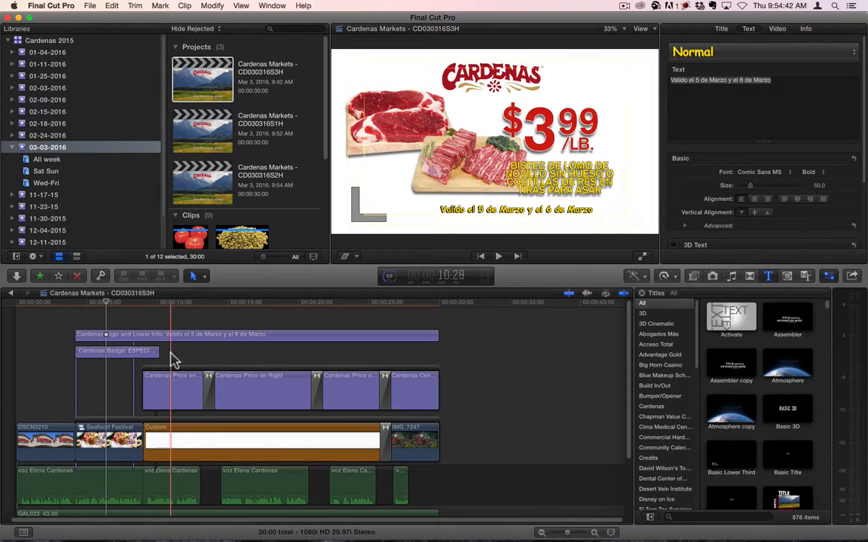
{"action": "left_click", "coordinate": [175, 384]}
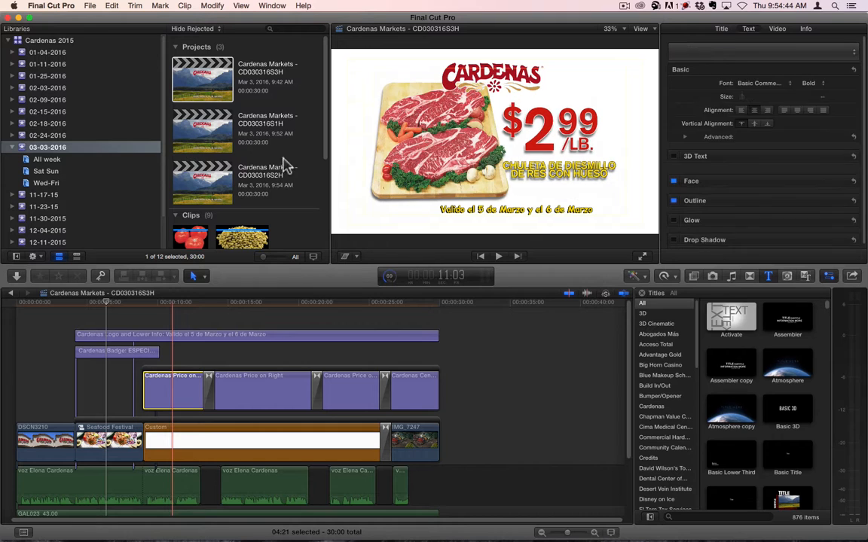
{"action": "left_click", "coordinate": [47, 172]}
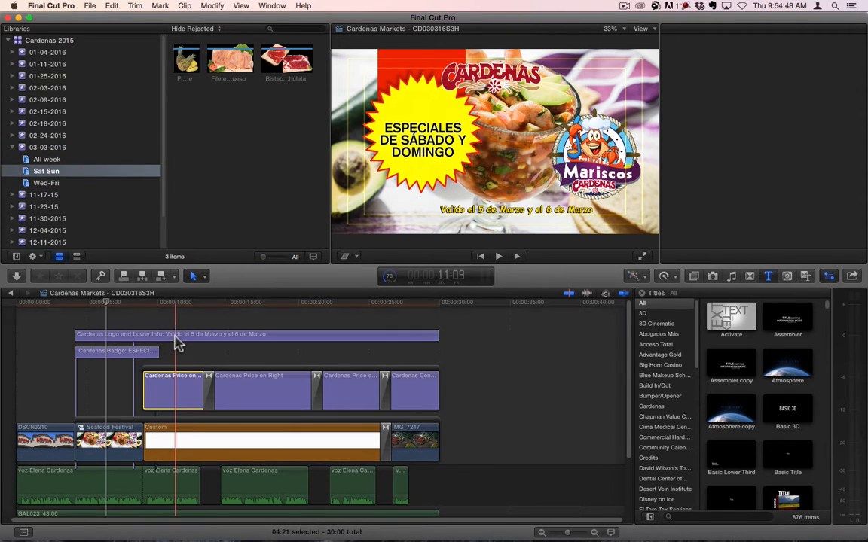
{"action": "left_click", "coordinate": [175, 302]}
{"action": "left_click", "coordinate": [174, 392]}
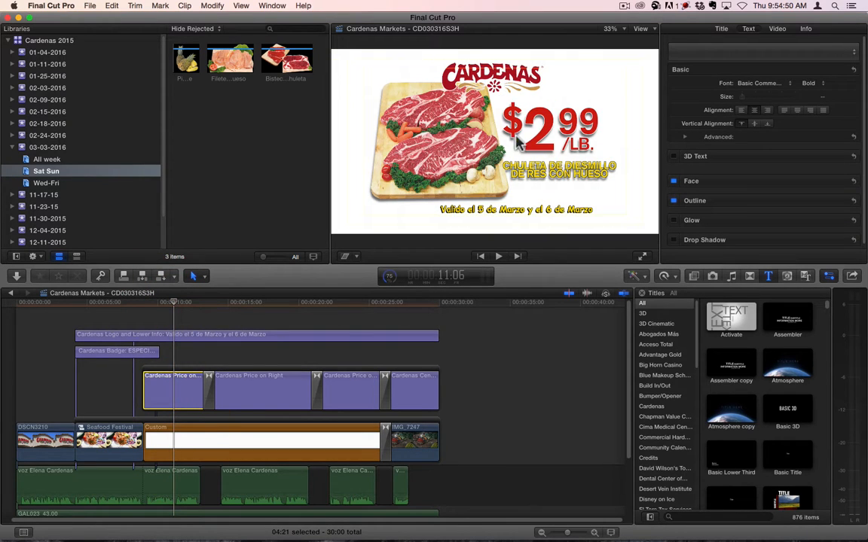
Replace the first price title's product name with "Filete de pechuga de pollo sin hueso", breaking the line before "de pollo".
{"action": "left_click", "coordinate": [559, 162]}
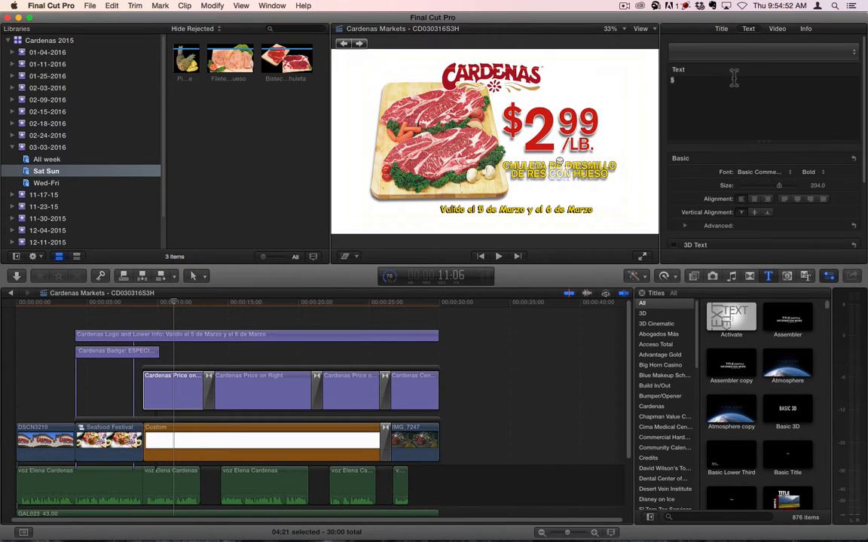
{"action": "left_click_drag", "start_coordinate": [732, 91], "coordinate": [646, 89]}
{"action": "key", "text": "super+v"}
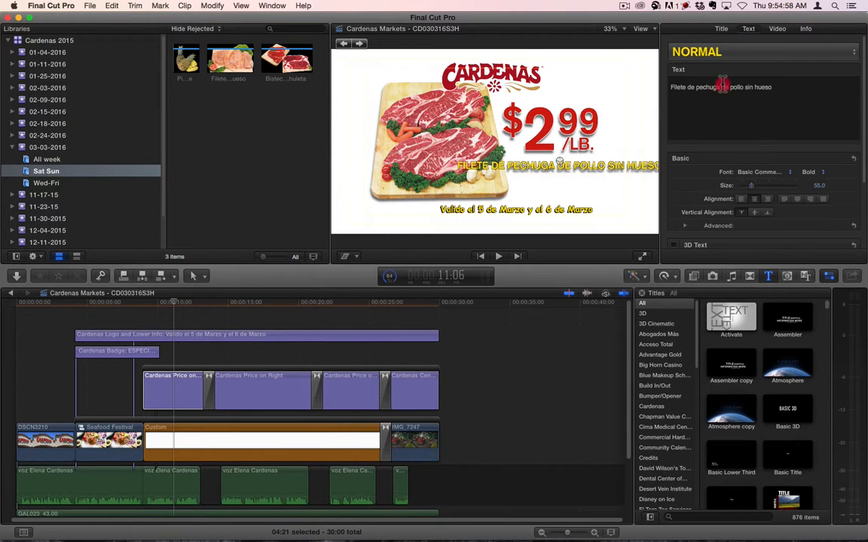
{"action": "key", "text": "Return"}
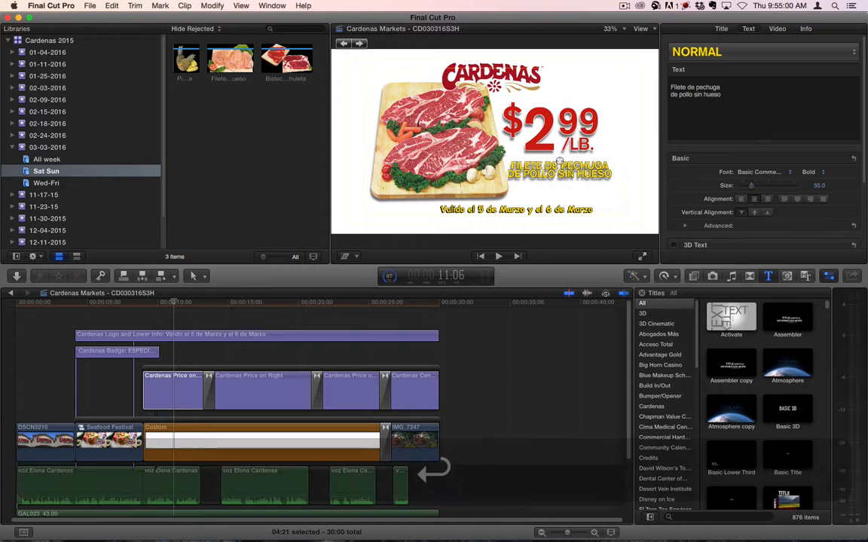
Recheck the chicken fillet's price in the Numbers sheet and change the cents in the first price title to 49.
{"action": "key", "text": "super+Tab"}
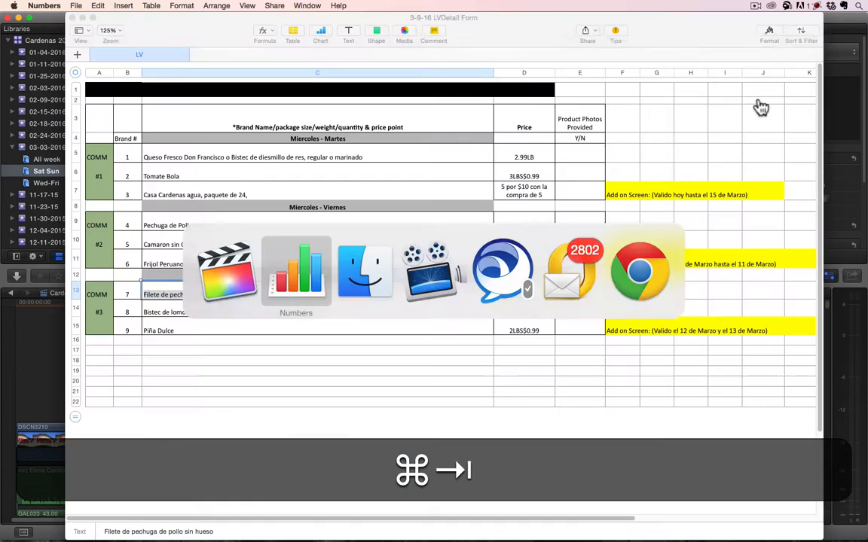
{"action": "key", "text": "super+Tab"}
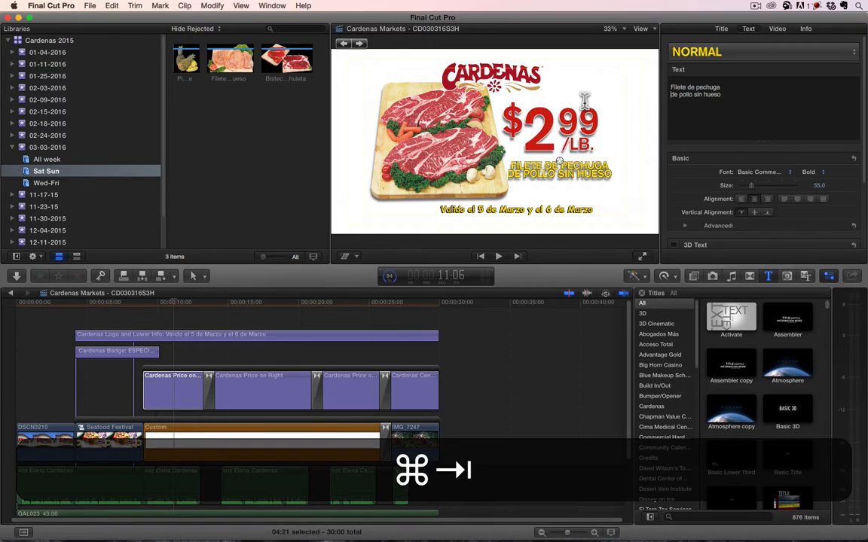
{"action": "double_click", "coordinate": [540, 129]}
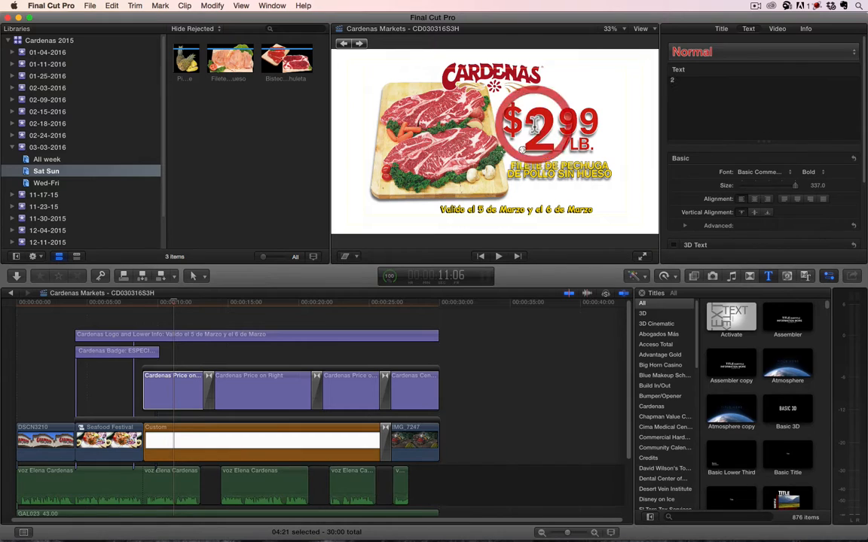
{"action": "double_click", "coordinate": [572, 123]}
{"action": "type", "text": "9"}
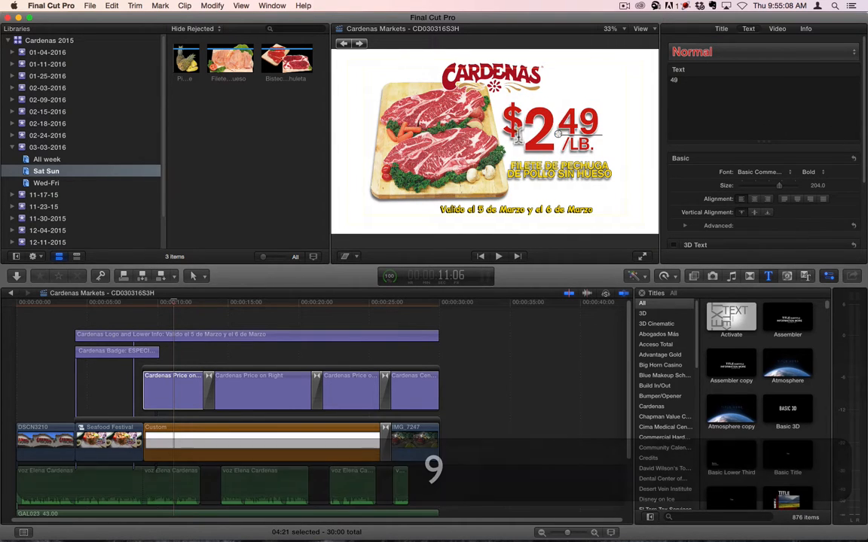
Replace the first price title's product picture with the "Filete de Pechuga de Pollo sin hueso" clip.
{"action": "left_click", "coordinate": [722, 29]}
{"action": "left_click", "coordinate": [752, 84]}
{"action": "left_click", "coordinate": [236, 68]}
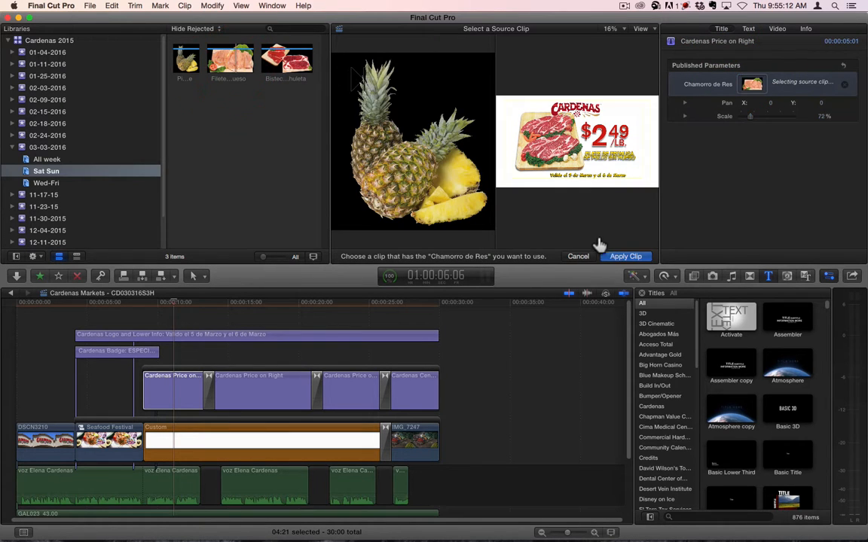
{"action": "left_click", "coordinate": [622, 257]}
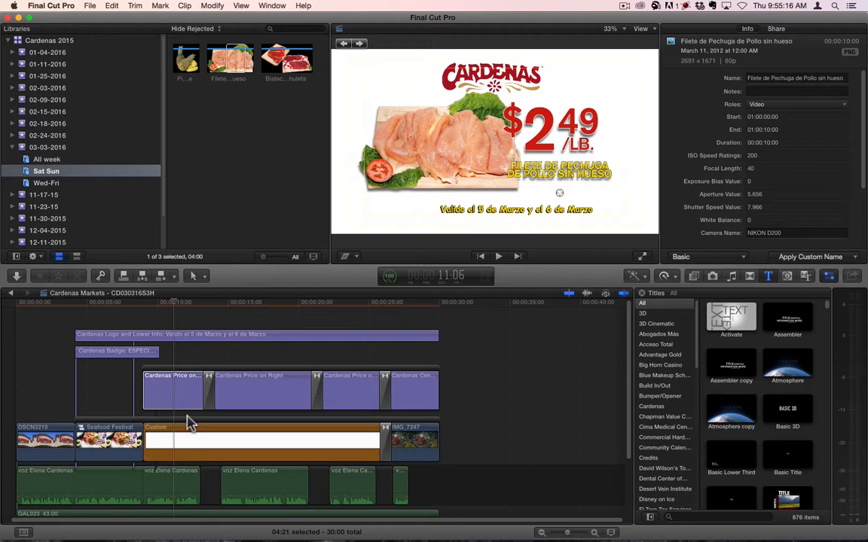
Replace the second price title's product name with "Bistec de lomo de novillo sin hueso o Chuleta de lomo de novillo" copied from the Numbers sheet.
{"action": "left_click", "coordinate": [173, 391]}
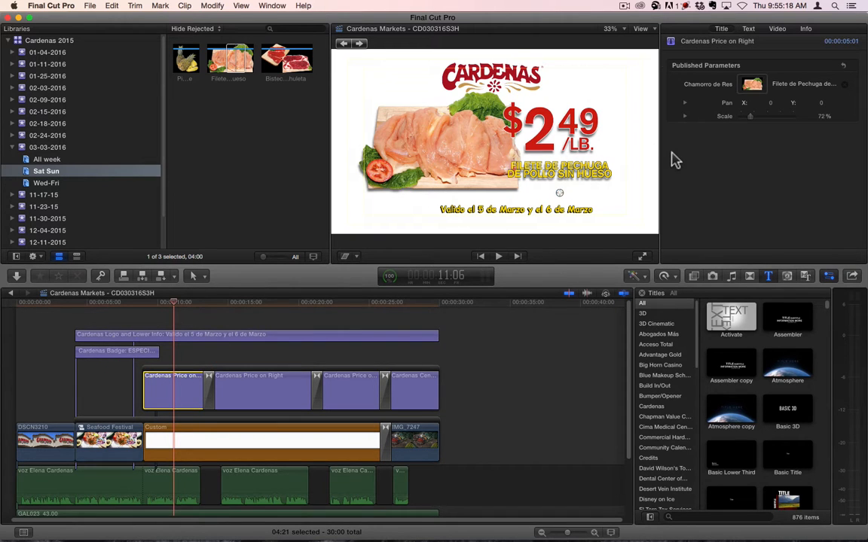
{"action": "key", "text": "super+Tab"}
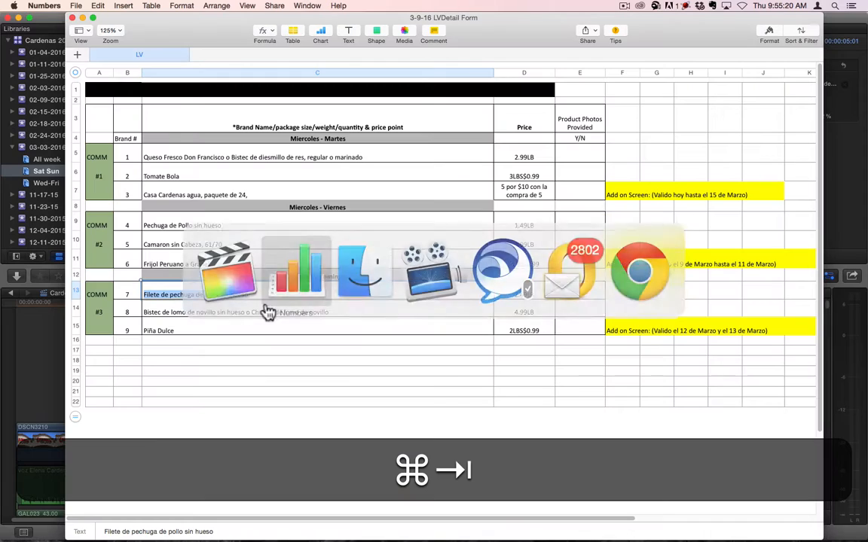
{"action": "triple_click", "coordinate": [254, 314]}
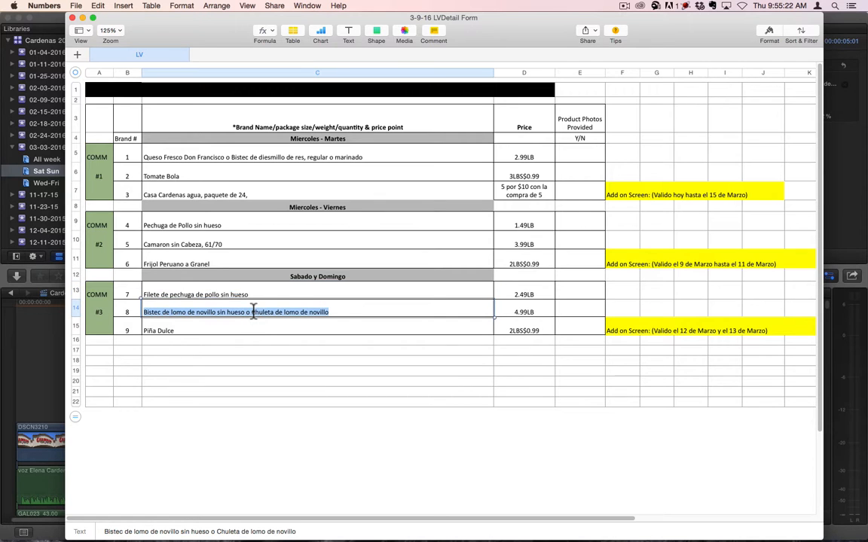
{"action": "key", "text": "super+Tab"}
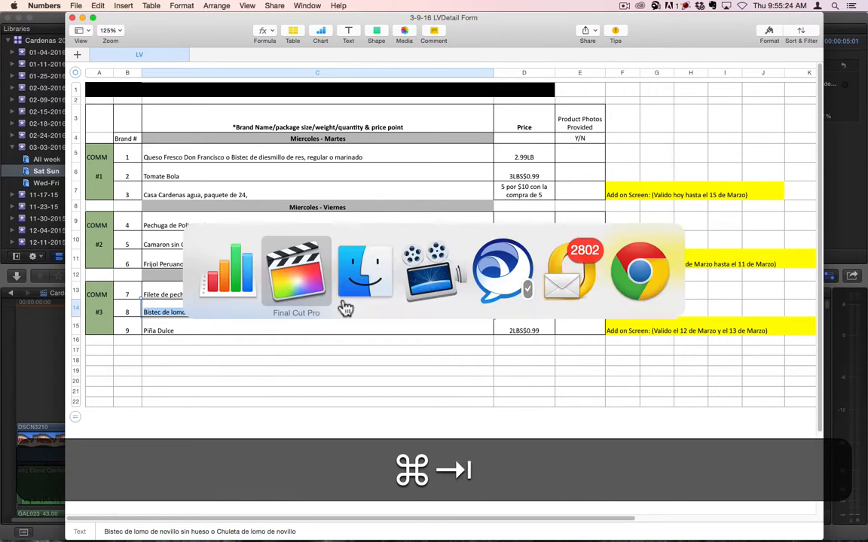
{"action": "left_click", "coordinate": [265, 398]}
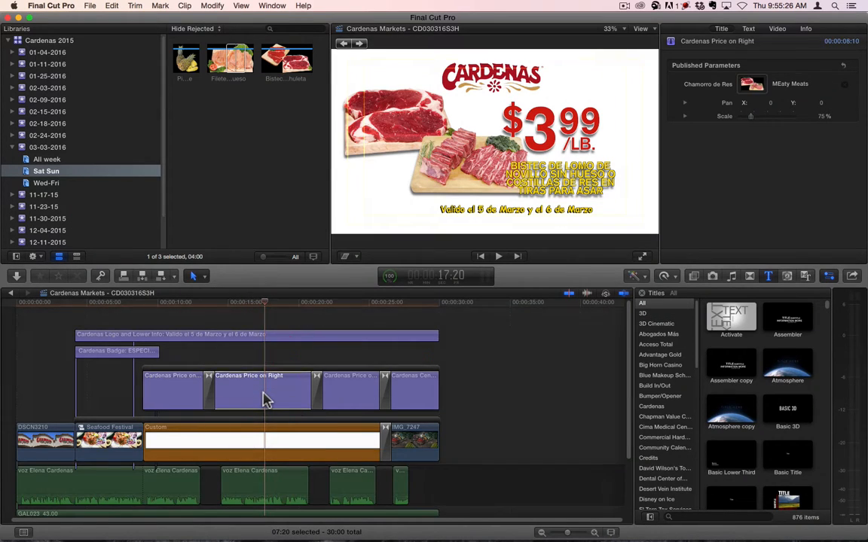
{"action": "double_click", "coordinate": [492, 161]}
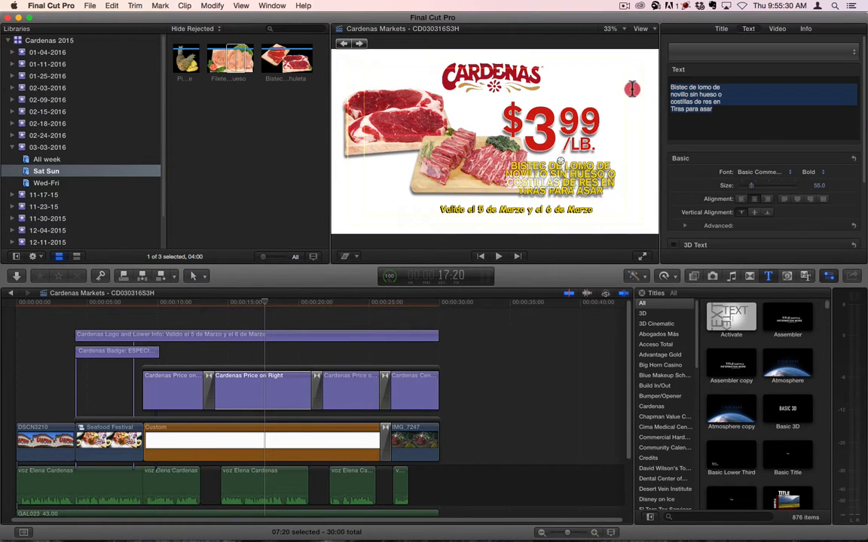
{"action": "key", "text": "super+v"}
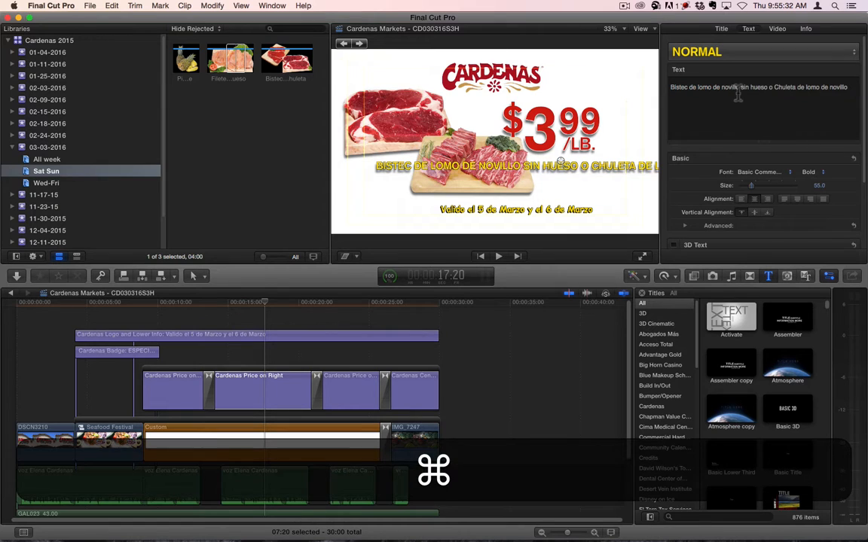
Split the second price title's product name into four lines, breaking before "novillo sin hueso", "o Chuleta de" and the last "lomo de novillo".
{"action": "left_click", "coordinate": [722, 88]}
{"action": "key", "text": "BackSpace"}
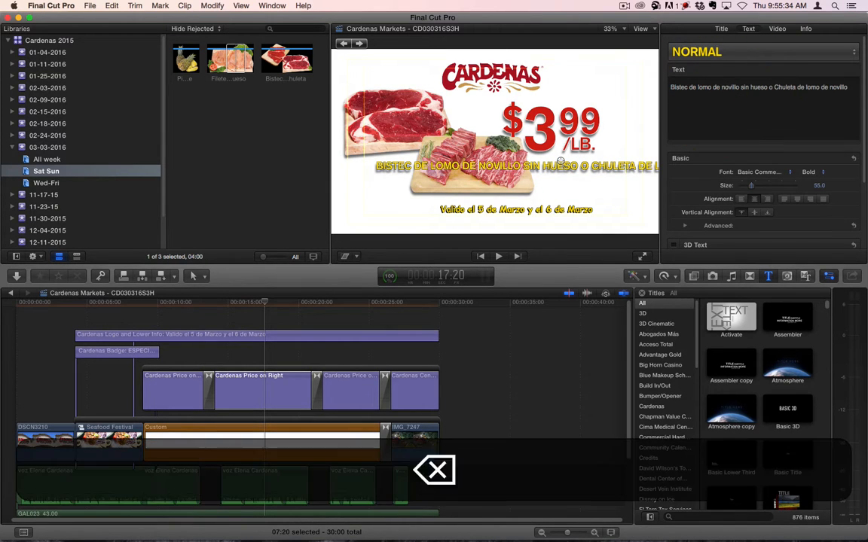
{"action": "key", "text": "Return"}
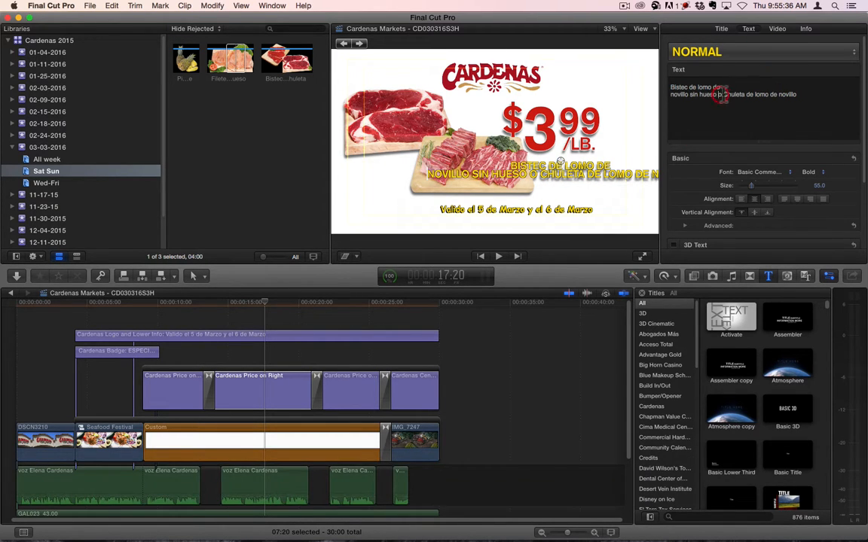
{"action": "left_click", "coordinate": [721, 93]}
{"action": "key", "text": "Return"}
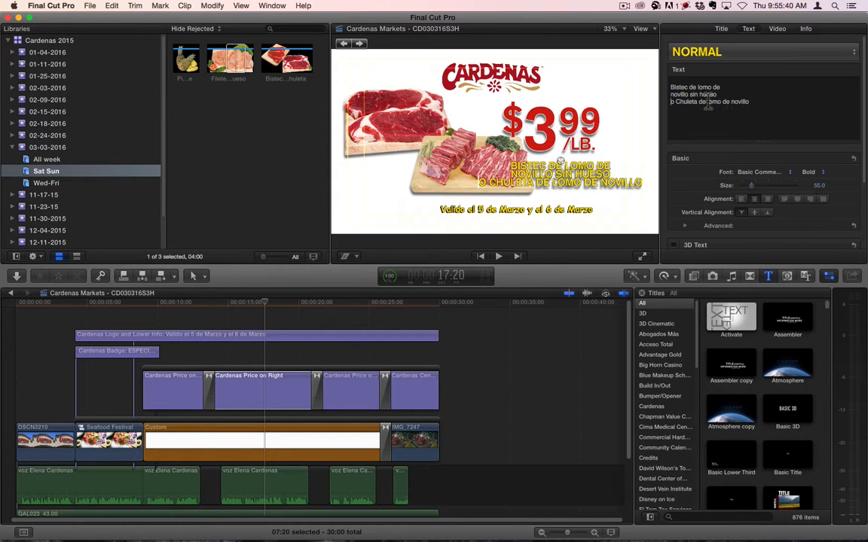
{"action": "left_click", "coordinate": [704, 102]}
{"action": "key", "text": "Return"}
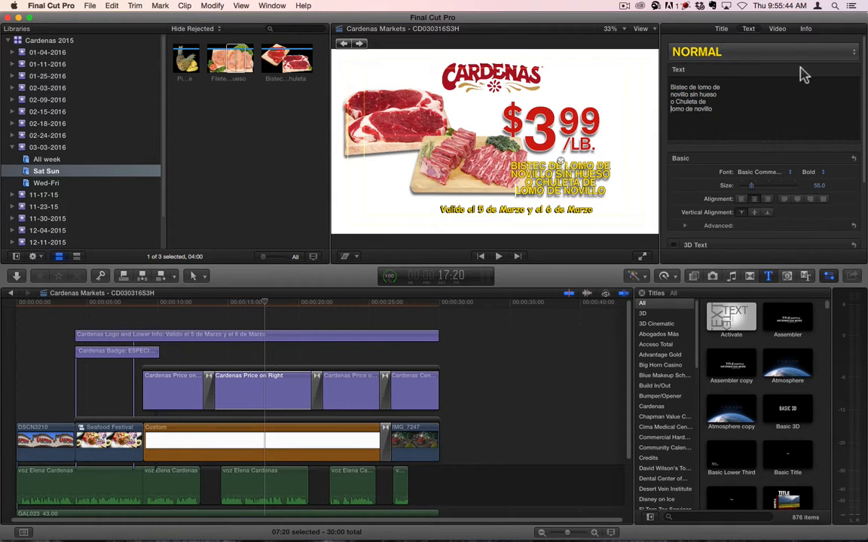
Recheck the Numbers sheet and replace the second price title's product picture with the "Bistec and Chuleta" clip.
{"action": "key", "text": "super+Tab"}
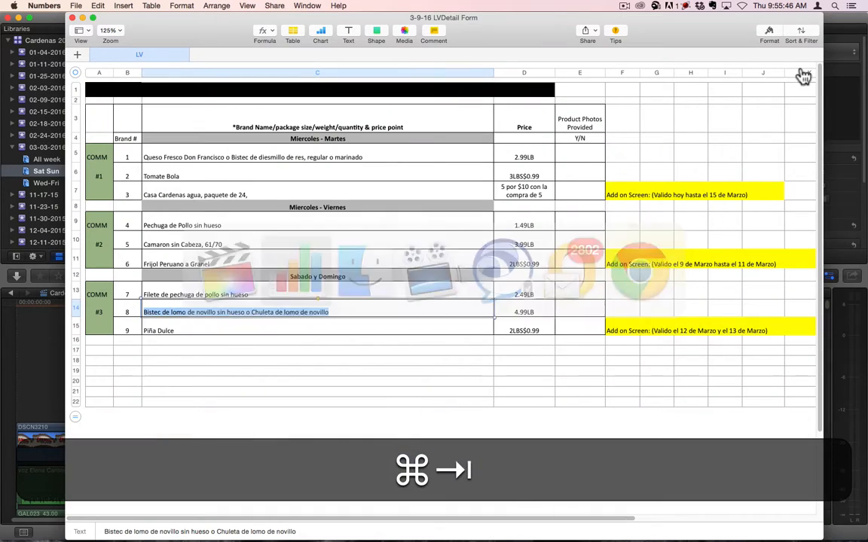
{"action": "key", "text": "super+Tab"}
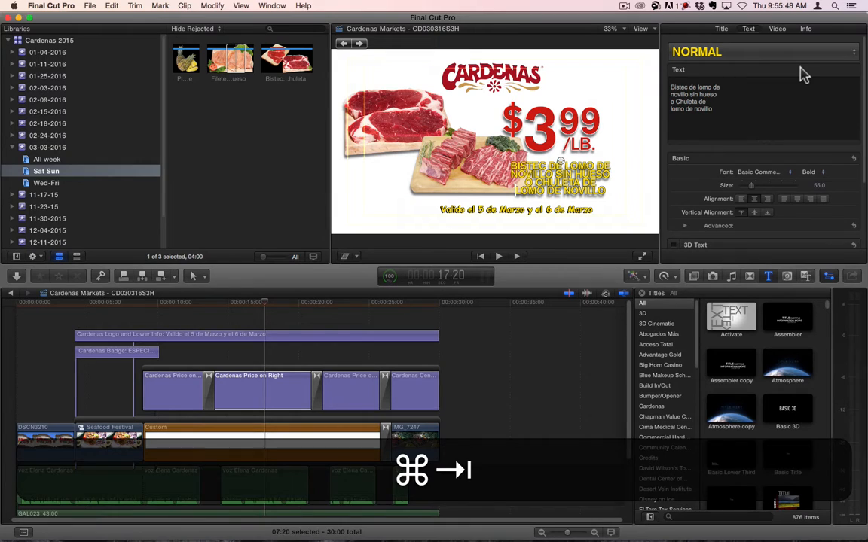
{"action": "left_click", "coordinate": [271, 387]}
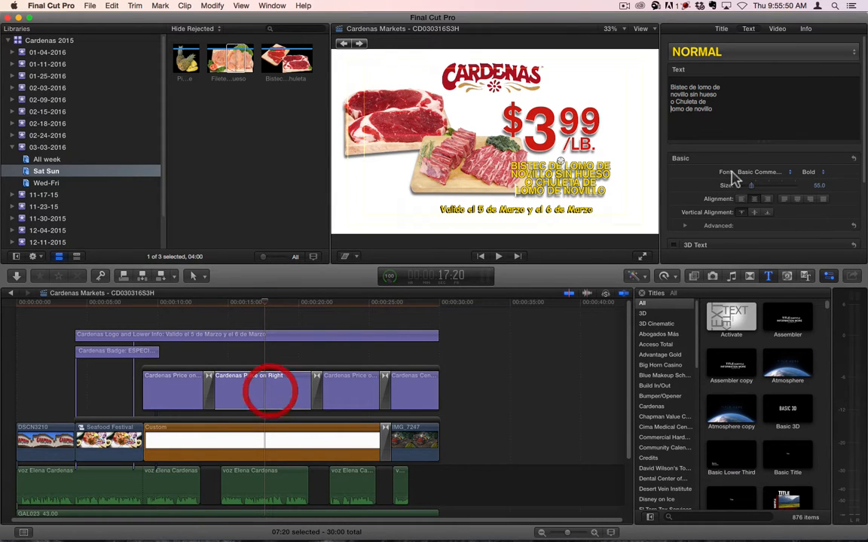
{"action": "left_click", "coordinate": [720, 29]}
{"action": "left_click", "coordinate": [751, 84]}
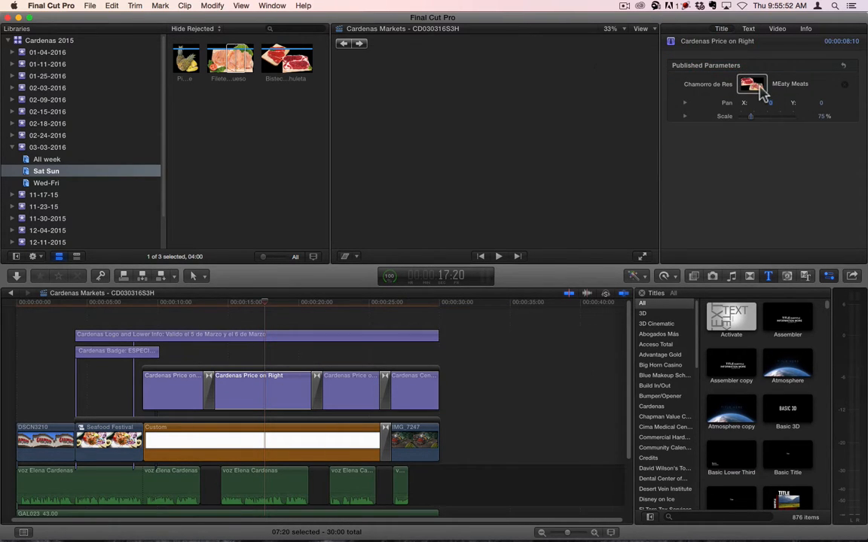
{"action": "left_click", "coordinate": [280, 79]}
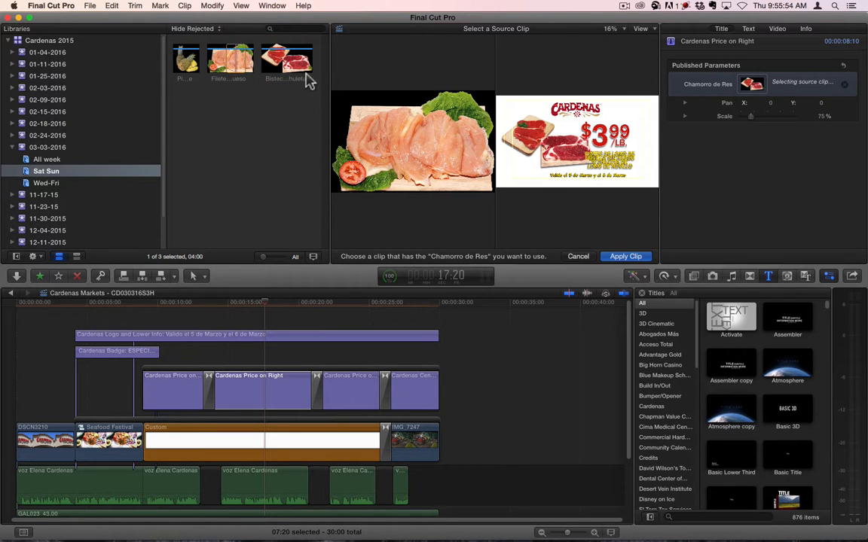
{"action": "left_click", "coordinate": [620, 256]}
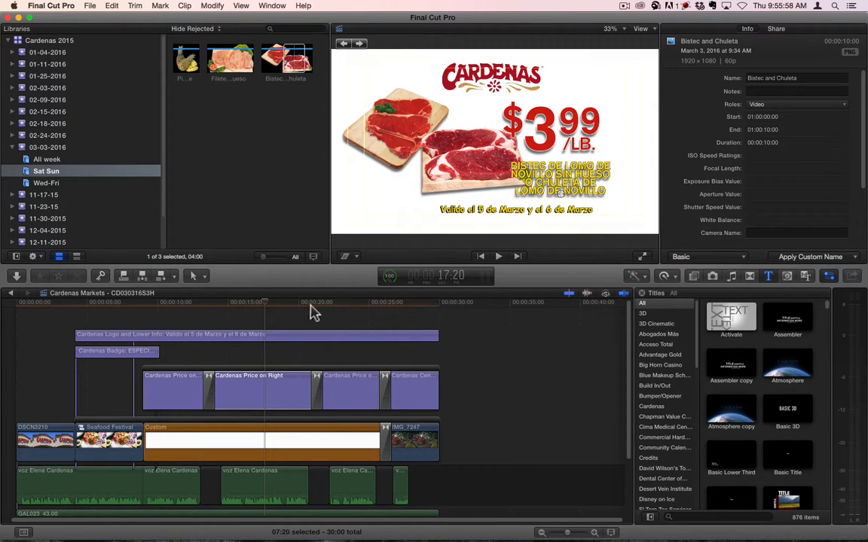
Move the playhead to 23:19 over the third price title and copy the product name "Piña Dulce" from the Numbers sheet.
{"action": "left_click", "coordinate": [337, 305]}
{"action": "key", "text": "super+Tab"}
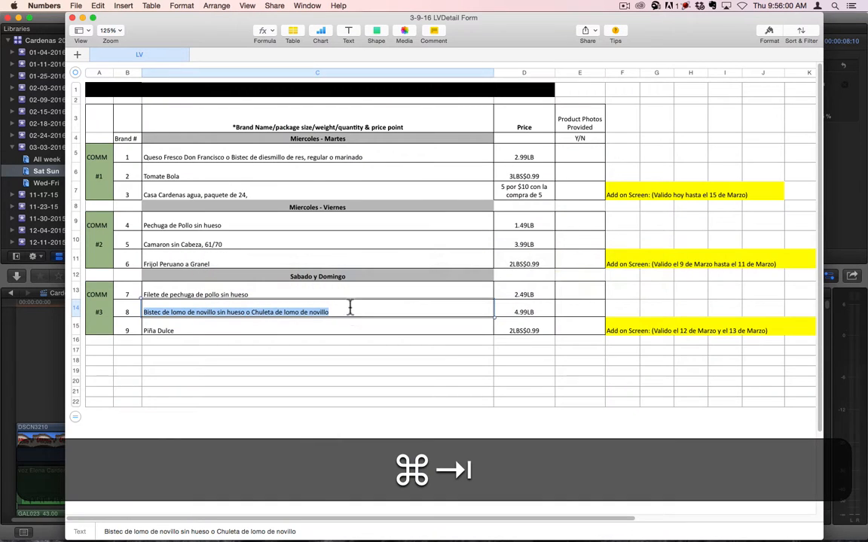
{"action": "key", "text": "super+Tab"}
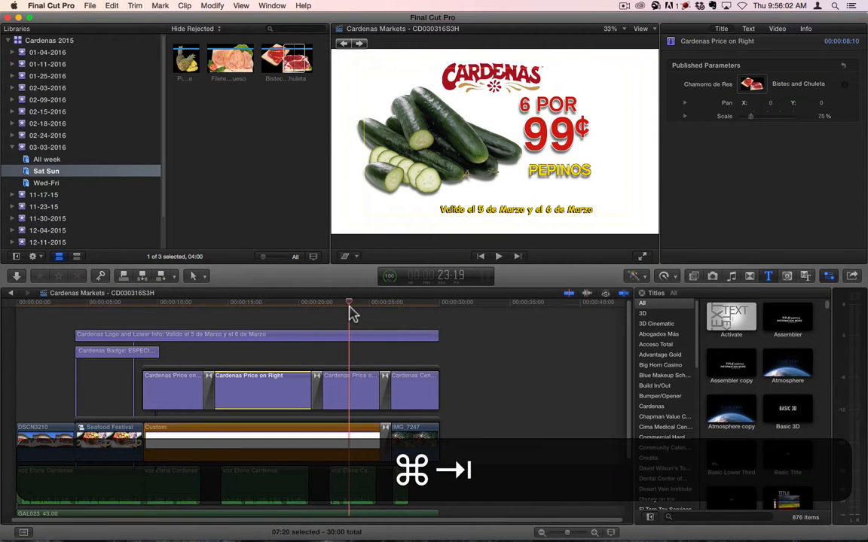
{"action": "key", "text": "super+Tab"}
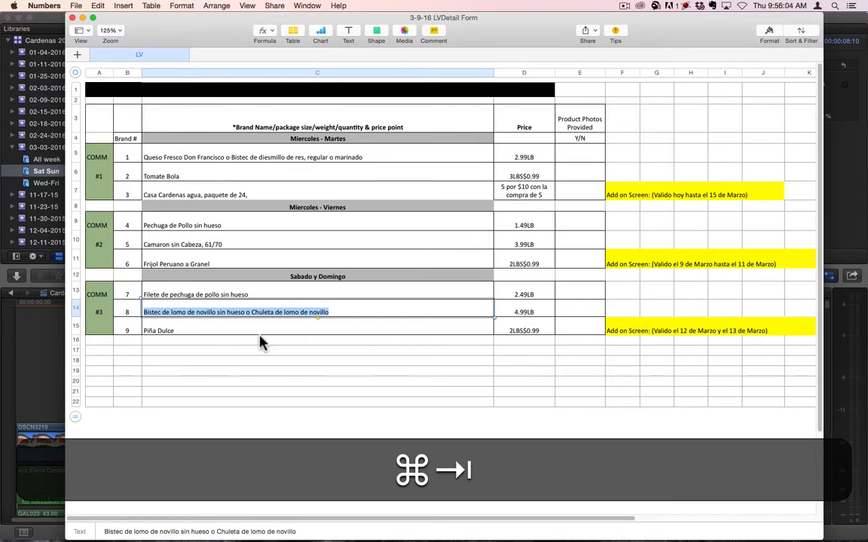
{"action": "left_click", "coordinate": [174, 330]}
{"action": "key", "text": "super+c"}
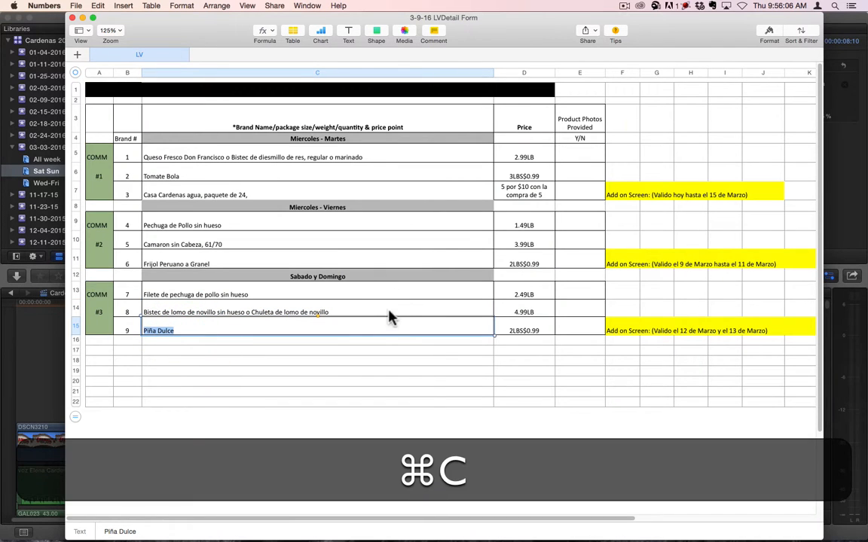
{"action": "key", "text": "super+Tab"}
Replace the third price title's product picture with the "Pina dulce" clip, scaled to 73% and panned to X 11.5.
{"action": "left_click", "coordinate": [352, 393]}
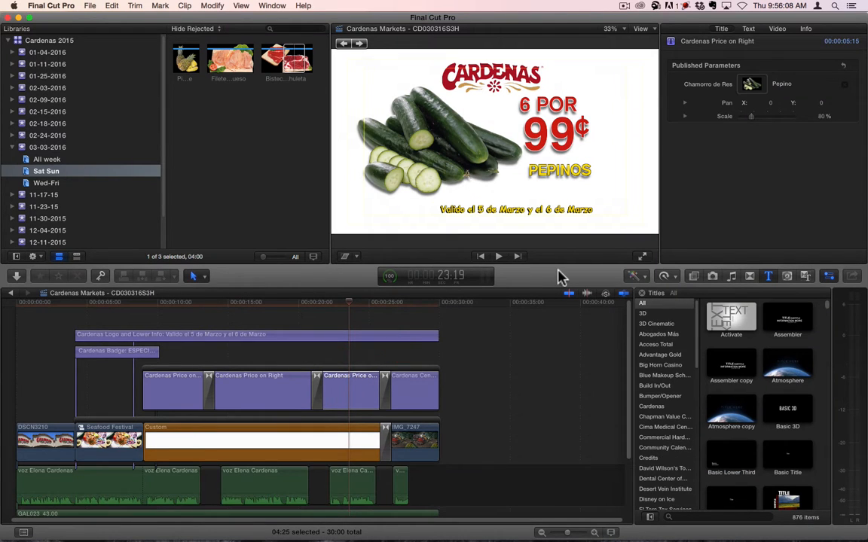
{"action": "left_click", "coordinate": [750, 85]}
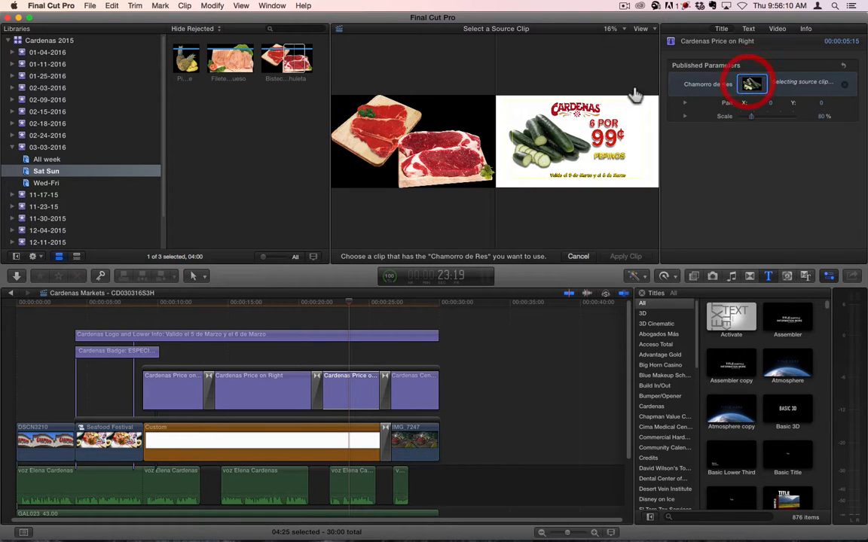
{"action": "left_click", "coordinate": [638, 257]}
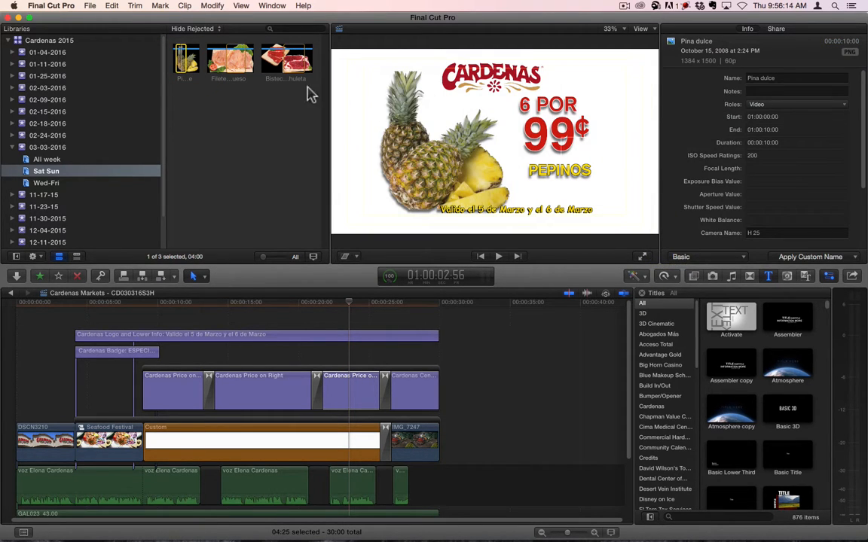
{"action": "left_click", "coordinate": [359, 395]}
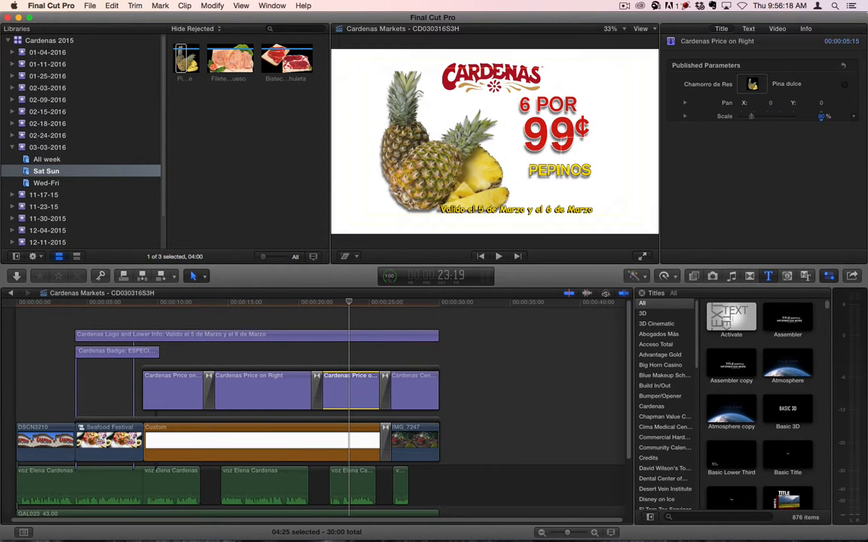
{"action": "left_click_drag", "start_coordinate": [821, 116], "coordinate": [817, 116]}
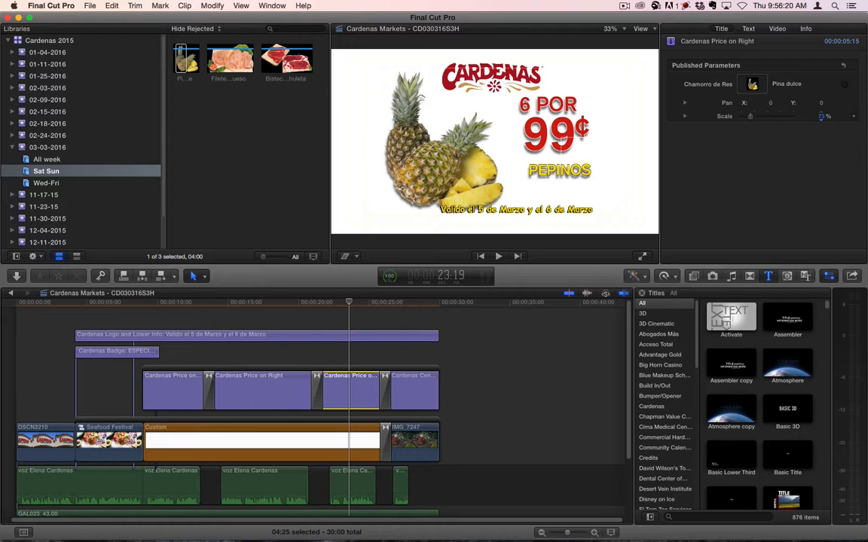
{"action": "left_click_drag", "start_coordinate": [769, 102], "coordinate": [777, 103]}
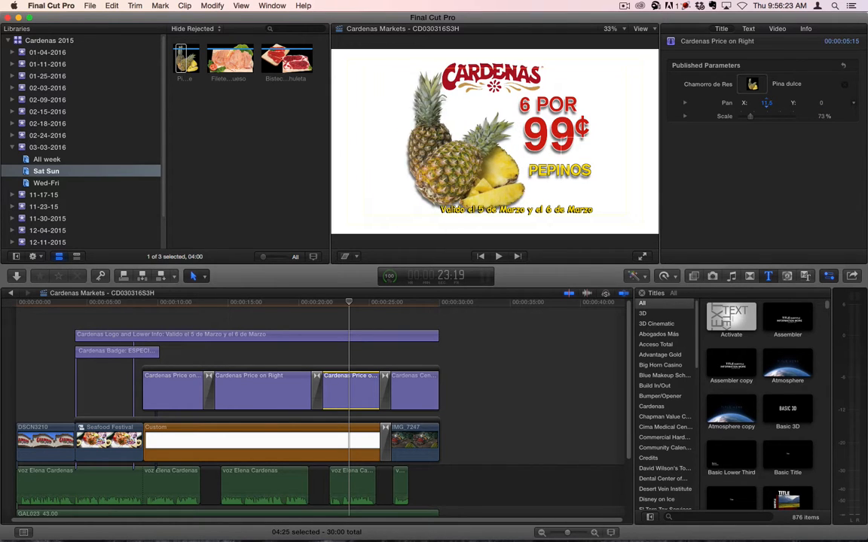
Change the third price title's product name to "Piña Dulce" and its quantity line to "2 LBS. POR" without a leading space.
{"action": "double_click", "coordinate": [545, 173]}
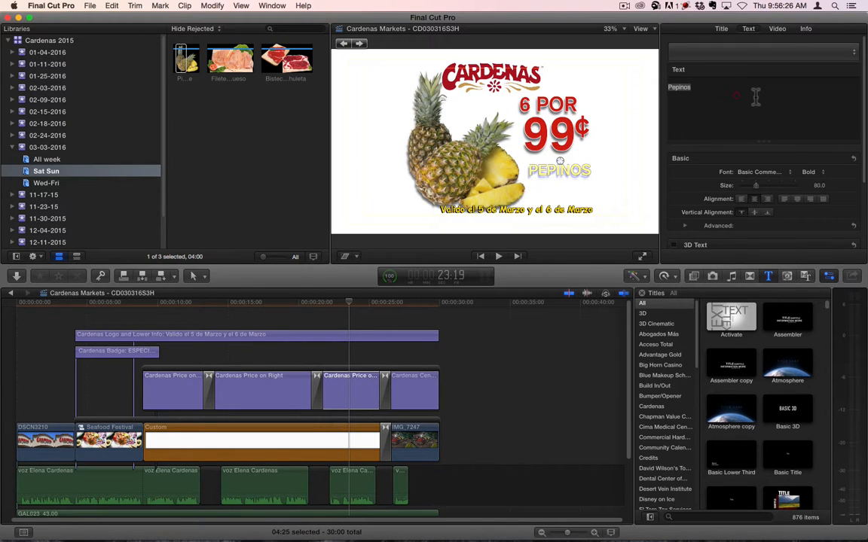
{"action": "key", "text": "super+v"}
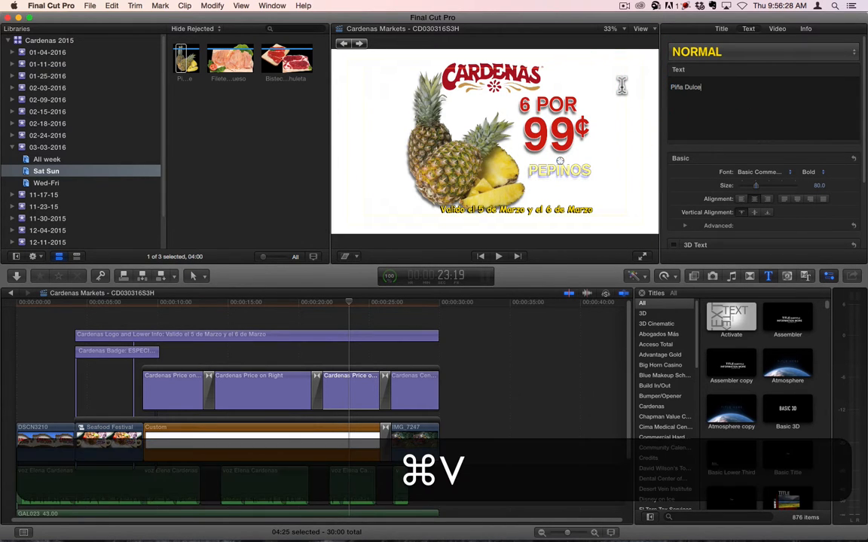
{"action": "left_click", "coordinate": [524, 106]}
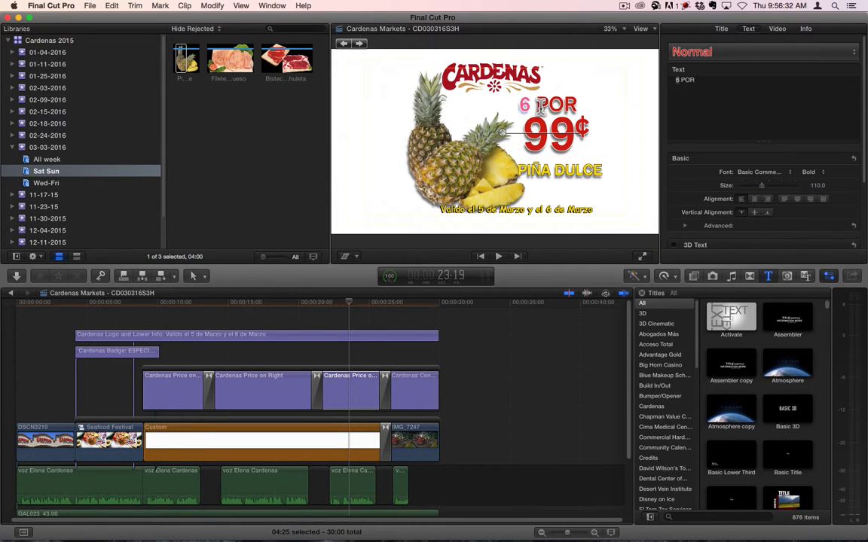
{"action": "type", "text": "2 LBS"}
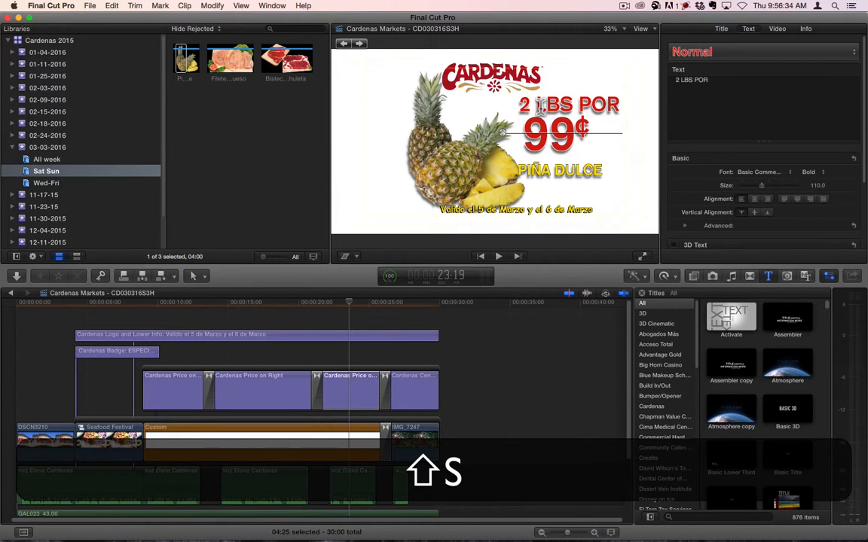
{"action": "type", "text": "."}
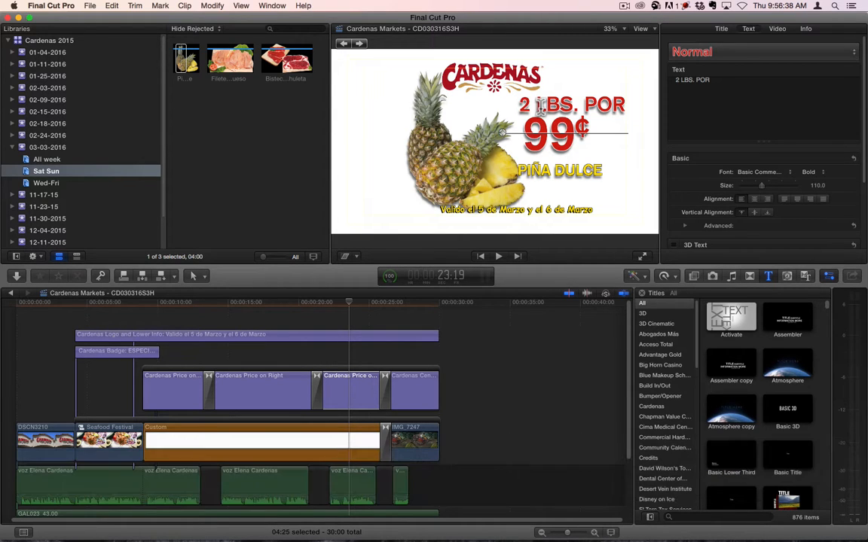
{"action": "left_click", "coordinate": [677, 80]}
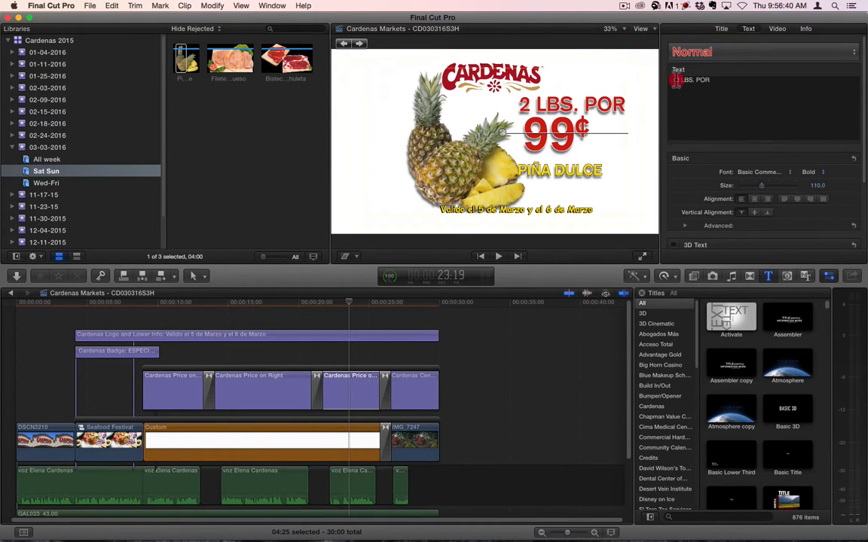
{"action": "key", "text": "BackSpace"}
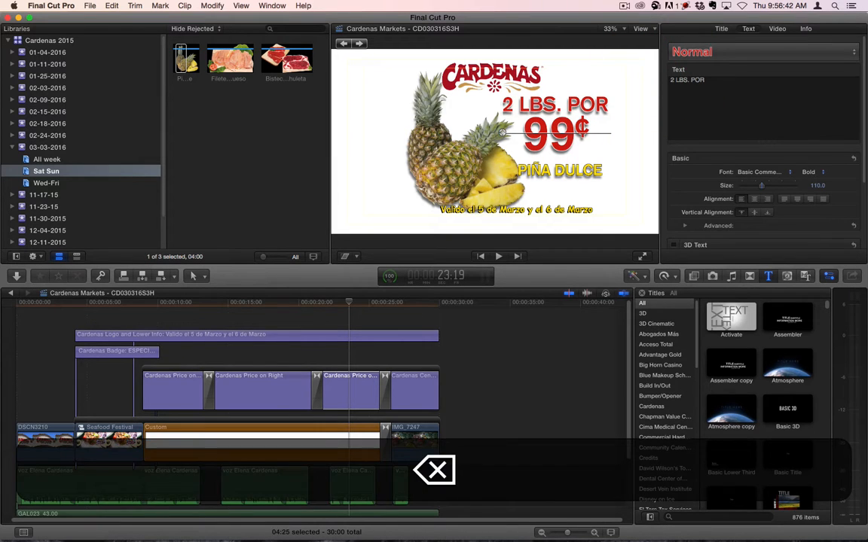
Copy the validity text "Valido el 12 de Marzo y el 13 de Marzo" from row 15 of the Numbers sheet and return to Final Cut Pro.
{"action": "key", "text": "super+Tab"}
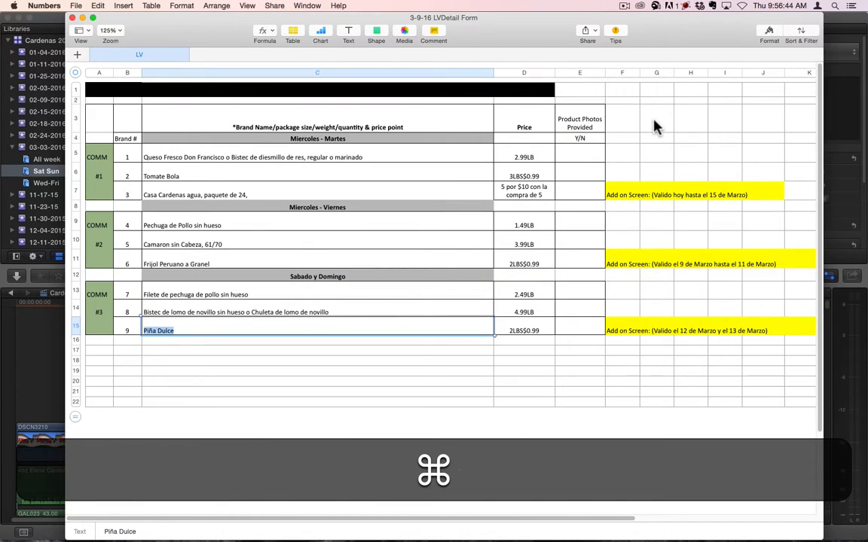
{"action": "key", "text": "super+Tab"}
{"action": "key", "text": "super+Tab"}
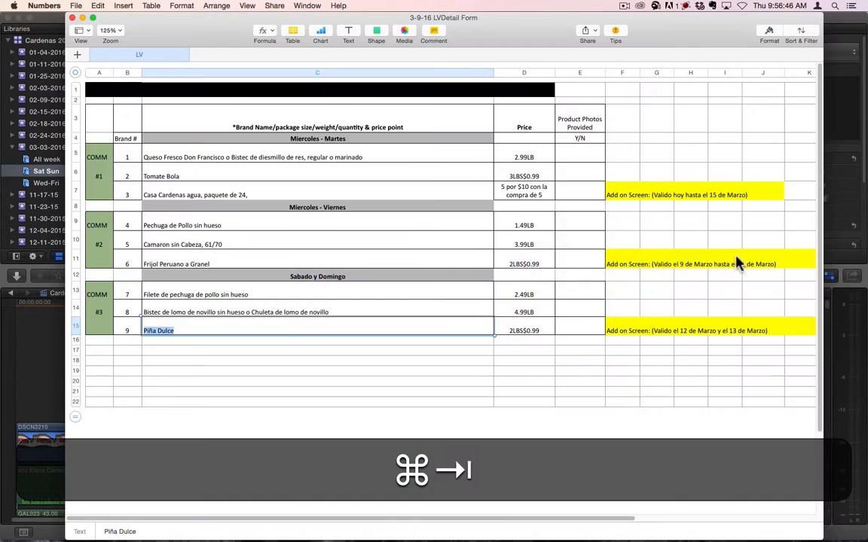
{"action": "left_click", "coordinate": [613, 332]}
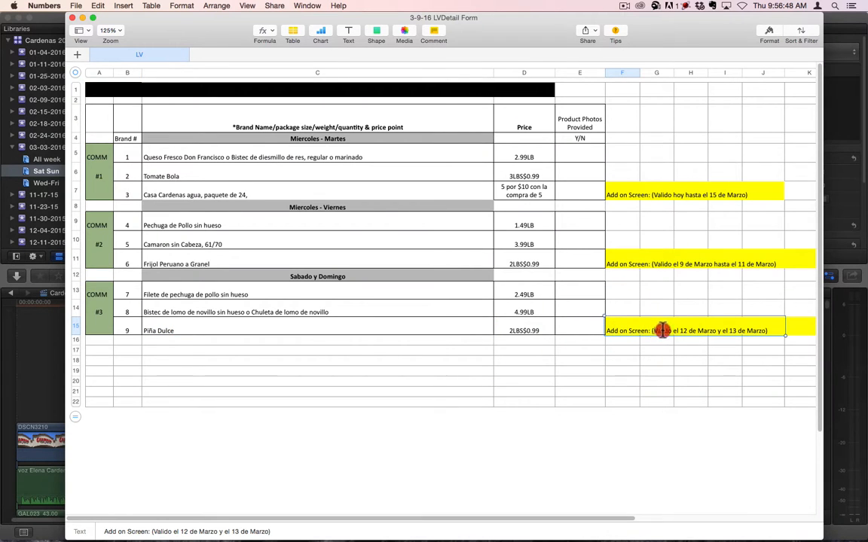
{"action": "left_click_drag", "start_coordinate": [662, 331], "coordinate": [764, 326]}
{"action": "key", "text": "super+c"}
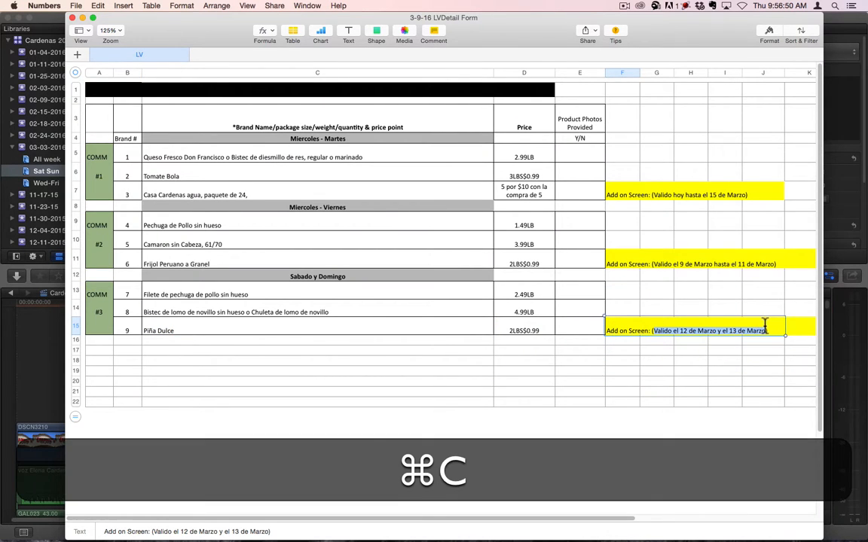
{"action": "key", "text": "super+Tab"}
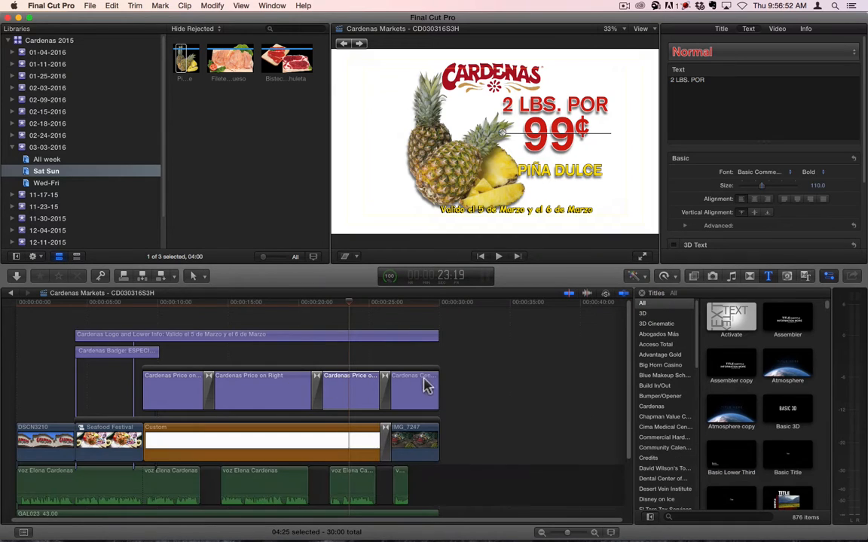
Replace the closing center title's text with "Valido el 12 de Marzo" and "y el 13 de Marzo" on two lines.
{"action": "left_click", "coordinate": [407, 305]}
{"action": "left_click", "coordinate": [407, 384]}
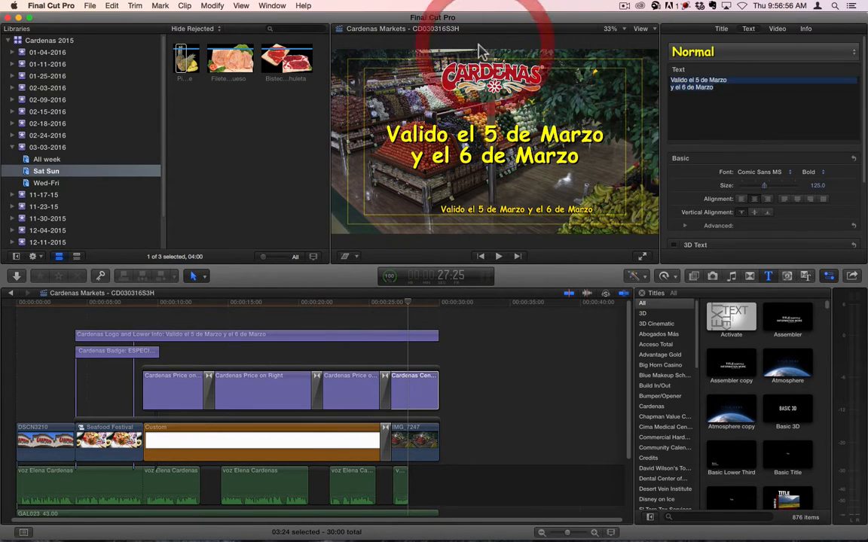
{"action": "key", "text": "super+v"}
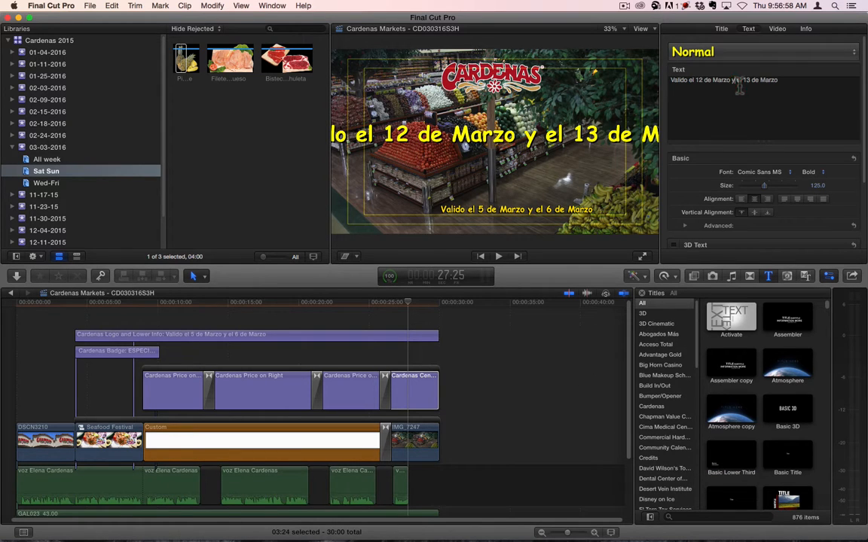
{"action": "left_click", "coordinate": [733, 80]}
{"action": "key", "text": "Return"}
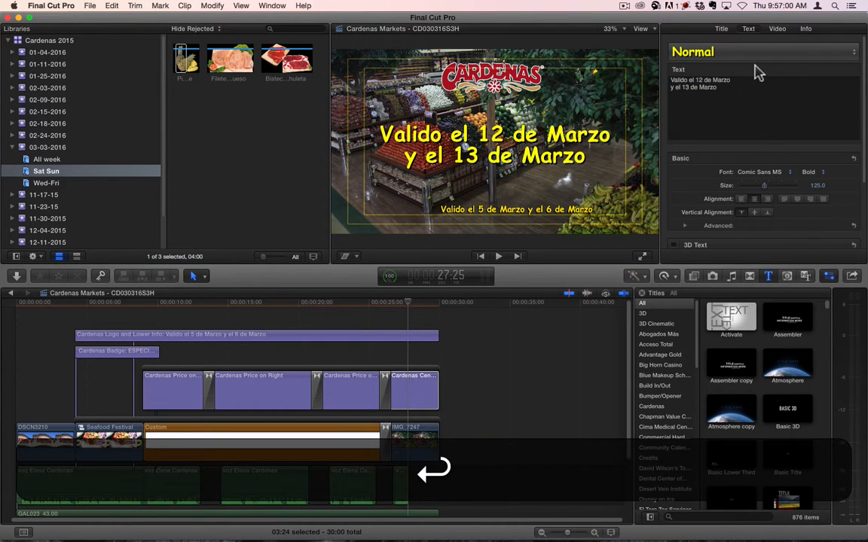
Replace the lower line of the Cardenas Logo and Lower Info title with "Valido el 12 de Marzo y el 13 de Marzo".
{"action": "left_click", "coordinate": [400, 336]}
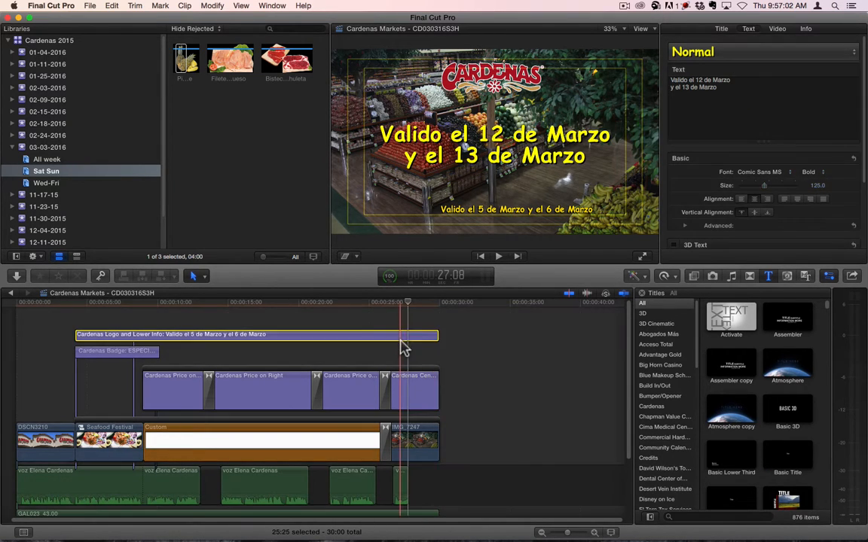
{"action": "double_click", "coordinate": [527, 210]}
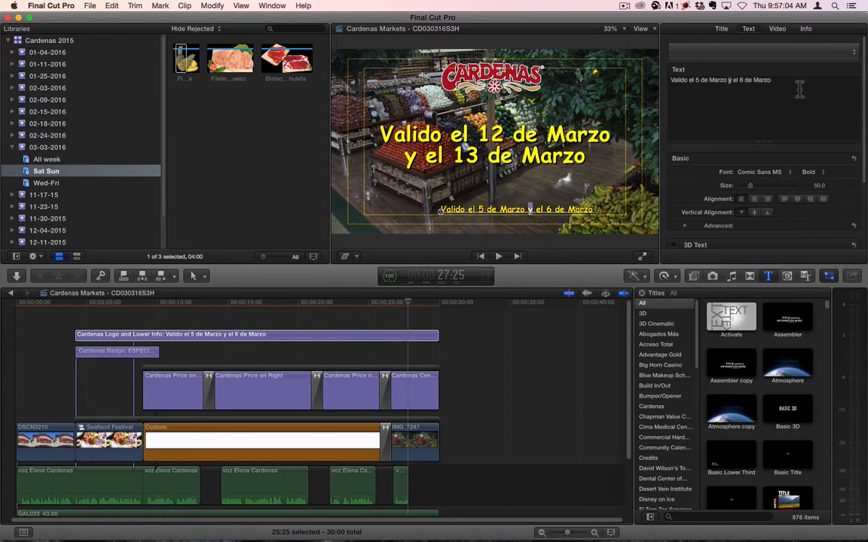
{"action": "key", "text": "cmd+v"}
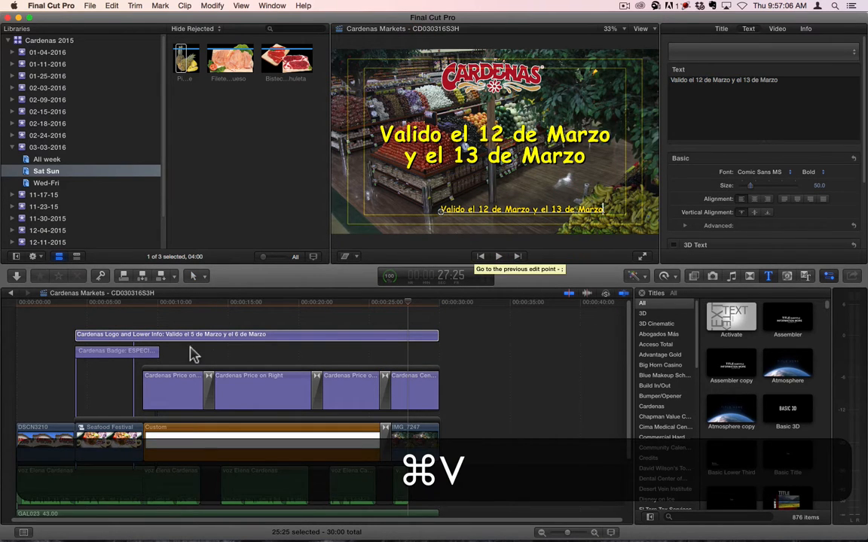
Check the specials badge at 6:09 against the weekday headings in the Numbers sheet.
{"action": "left_click", "coordinate": [106, 304]}
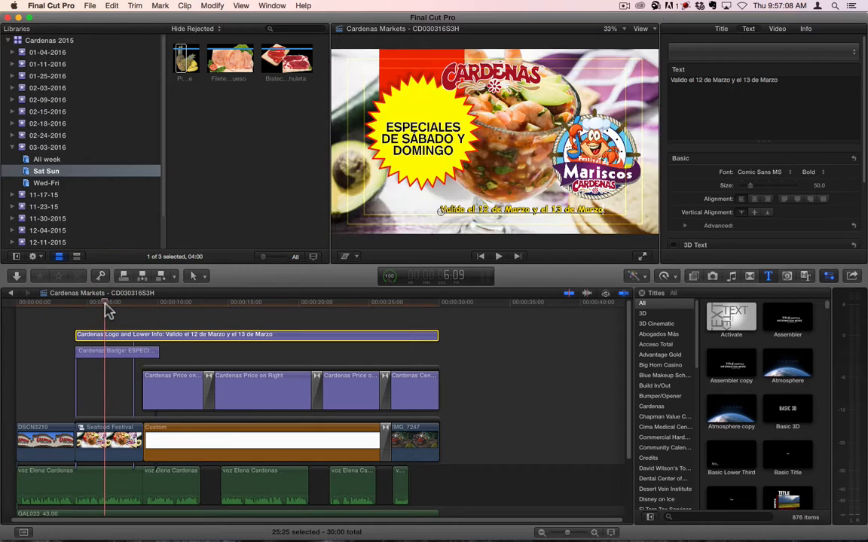
{"action": "key", "text": "super+Tab"}
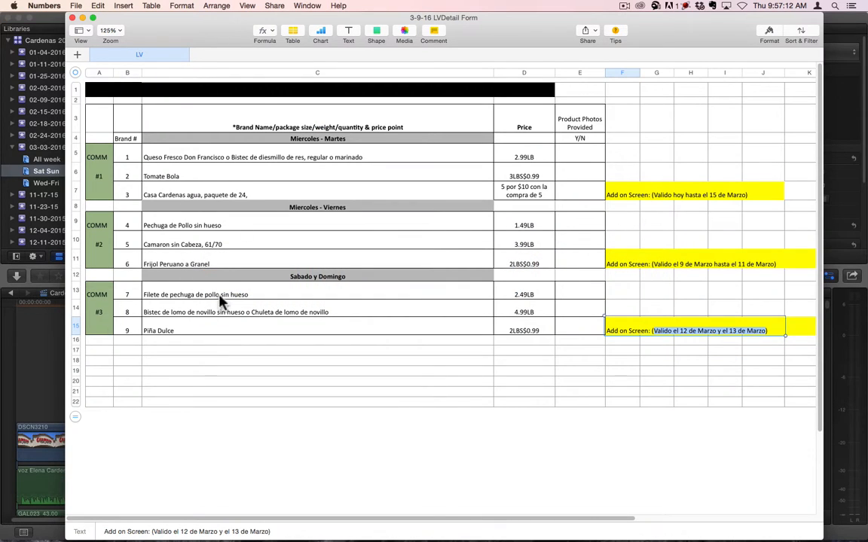
{"action": "left_click", "coordinate": [39, 328]}
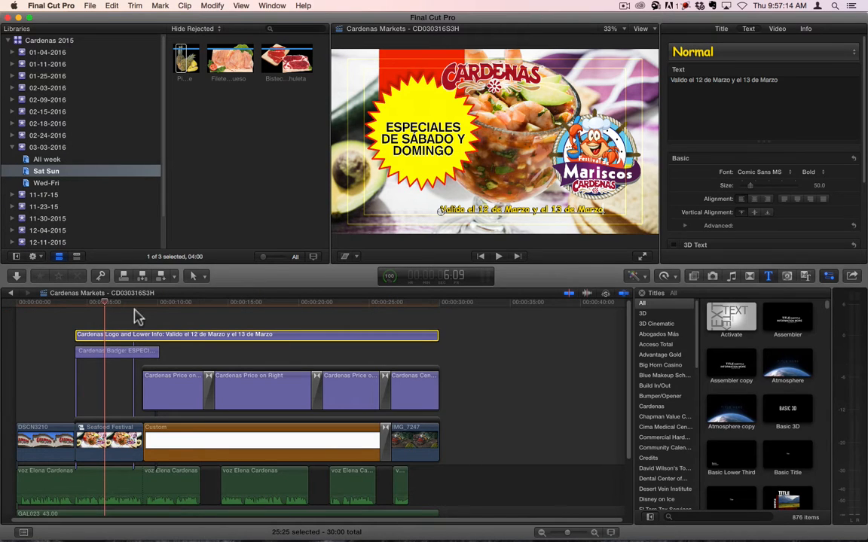
Open projects CD030316S2H and CD030316S1H from the 03-03-2016 event and examine their specials badges and timelines.
{"action": "left_click", "coordinate": [47, 148]}
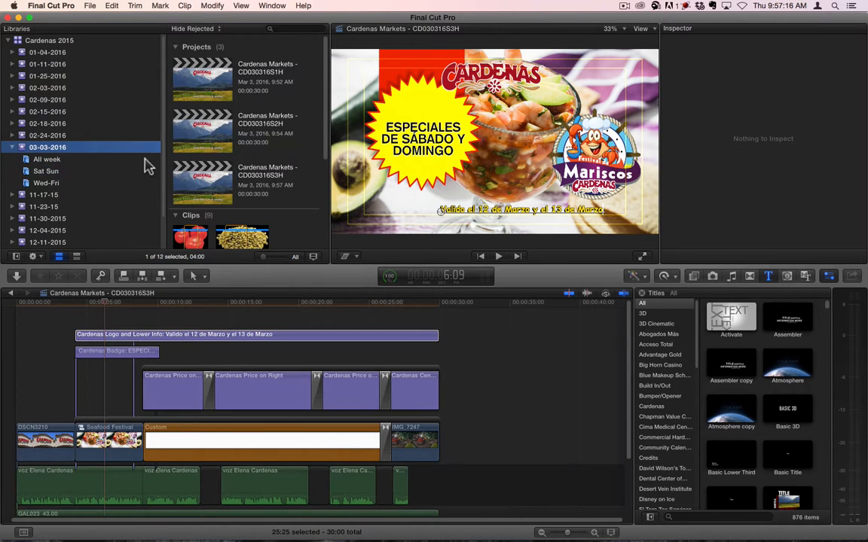
{"action": "double_click", "coordinate": [211, 132]}
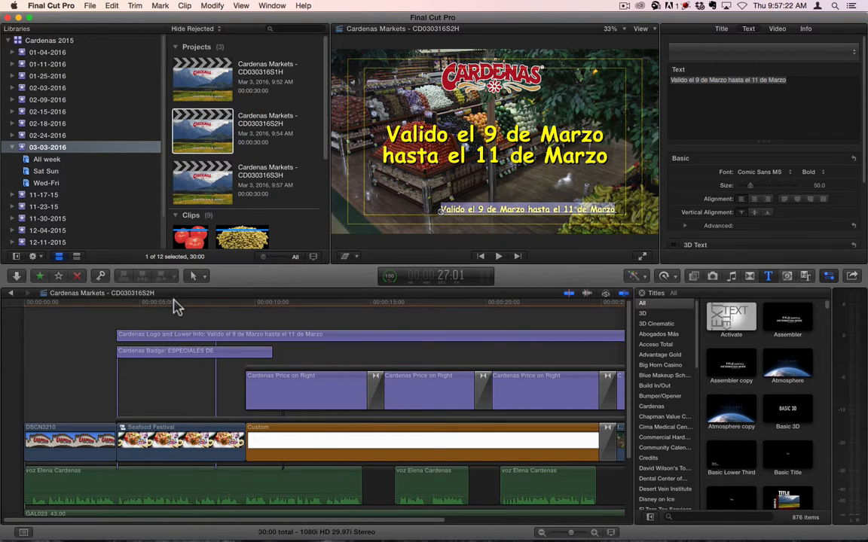
{"action": "left_click", "coordinate": [172, 304]}
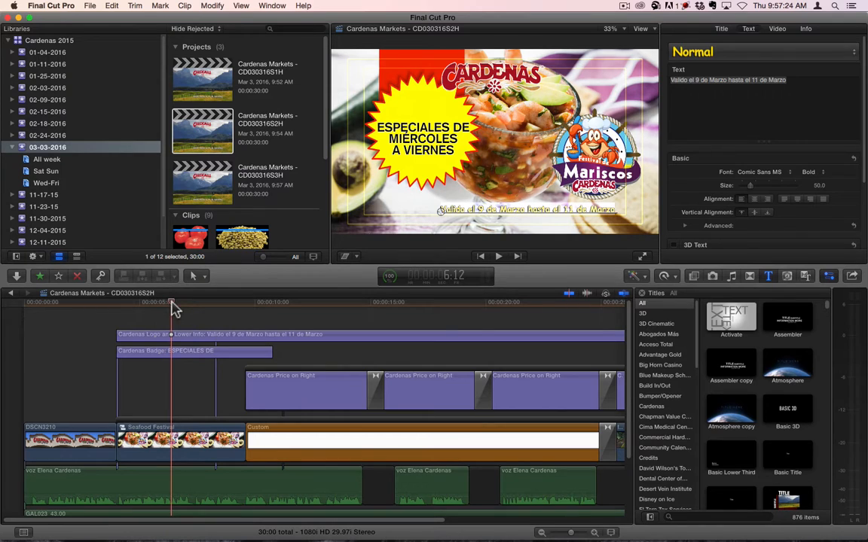
{"action": "scroll", "coordinate": [232, 433], "scroll_direction": "down", "scroll_amount": 3}
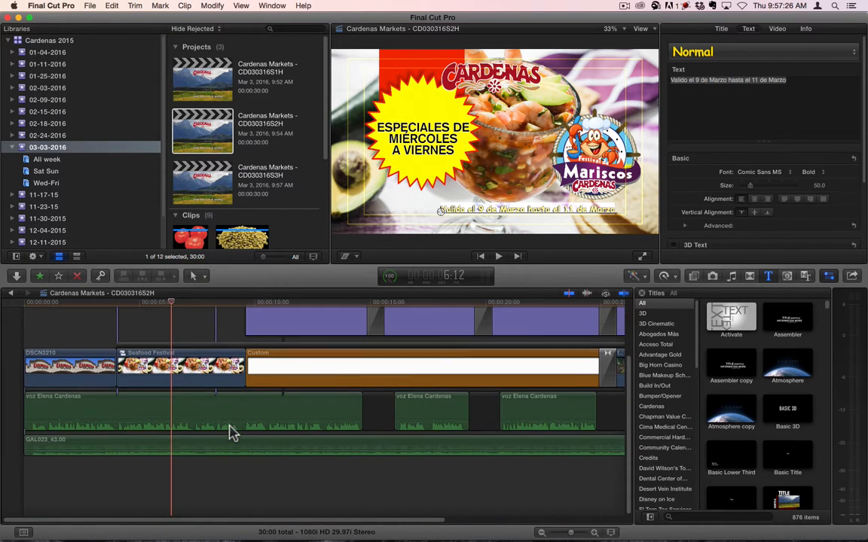
{"action": "scroll", "coordinate": [241, 424], "scroll_direction": "up", "scroll_amount": 3}
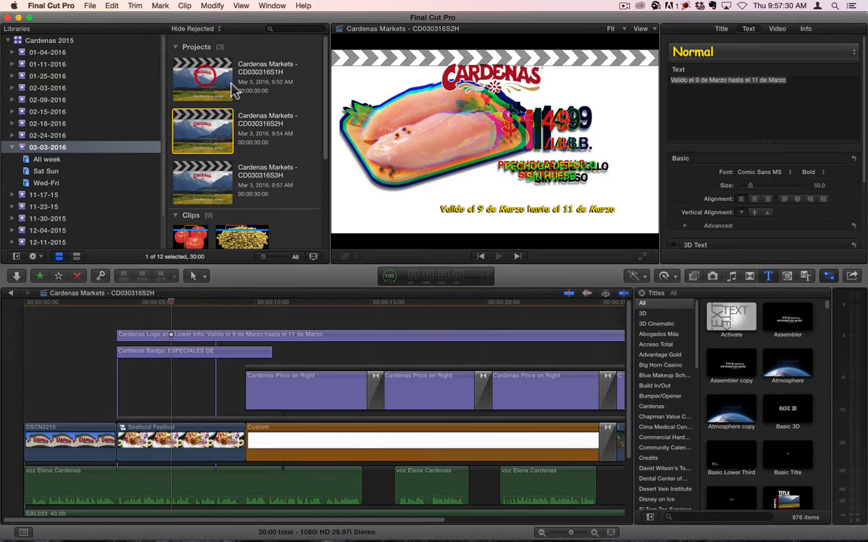
{"action": "double_click", "coordinate": [209, 83]}
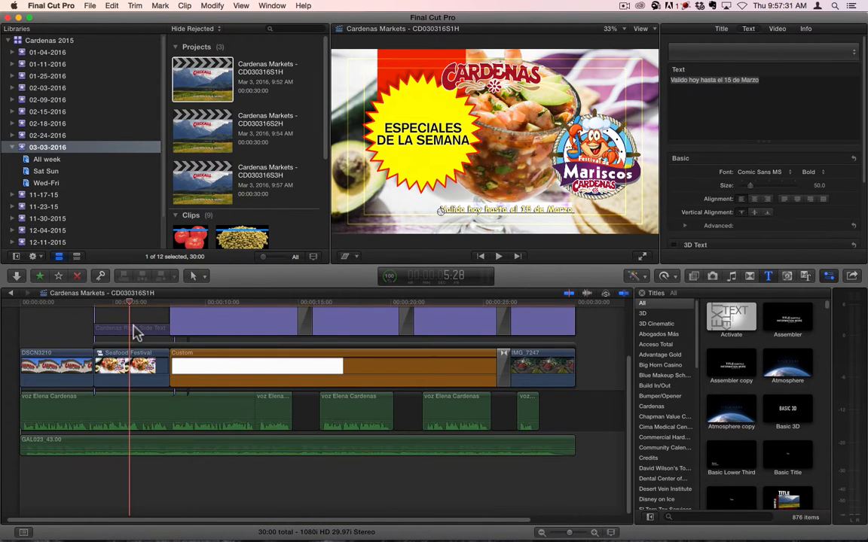
{"action": "scroll", "coordinate": [133, 332], "scroll_direction": "up", "scroll_amount": 3}
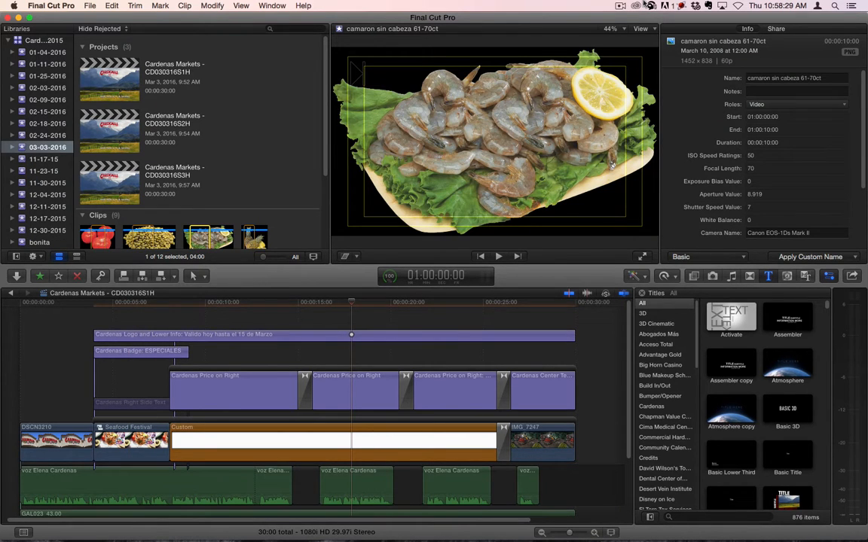
Import the voice-over file VOZ CARDENAS ESPECIALES.mp3 from the Finder folder into the 03-03-2016 event.
{"action": "key", "text": "super+Tab"}
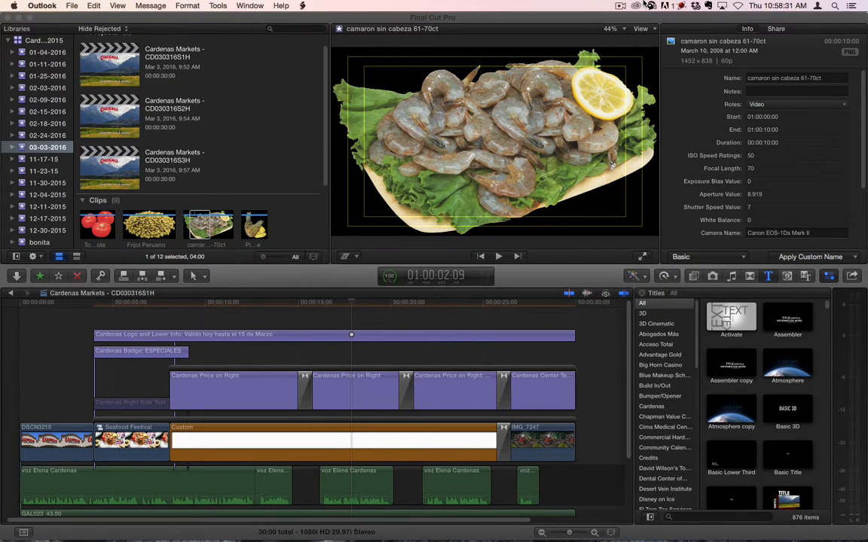
{"action": "key", "text": "super+Tab"}
{"action": "key", "text": "super+Tab"}
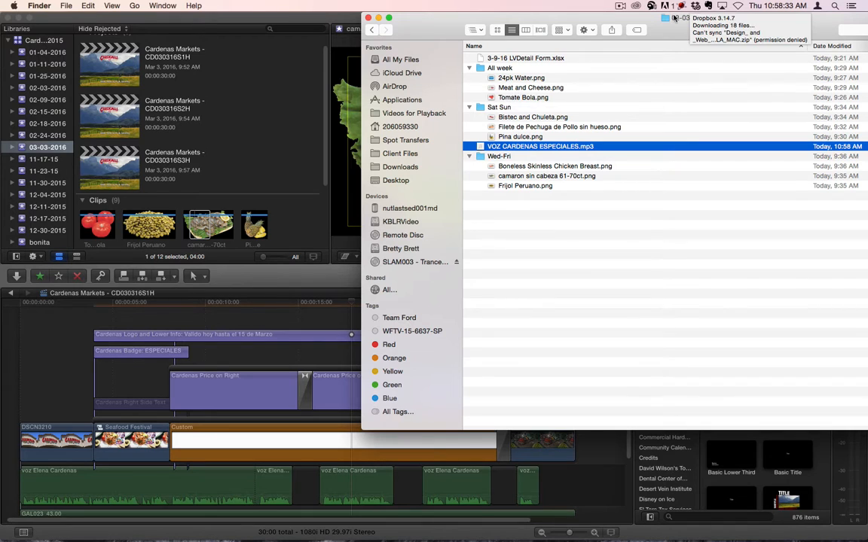
{"action": "left_click_drag", "start_coordinate": [567, 148], "coordinate": [45, 147]}
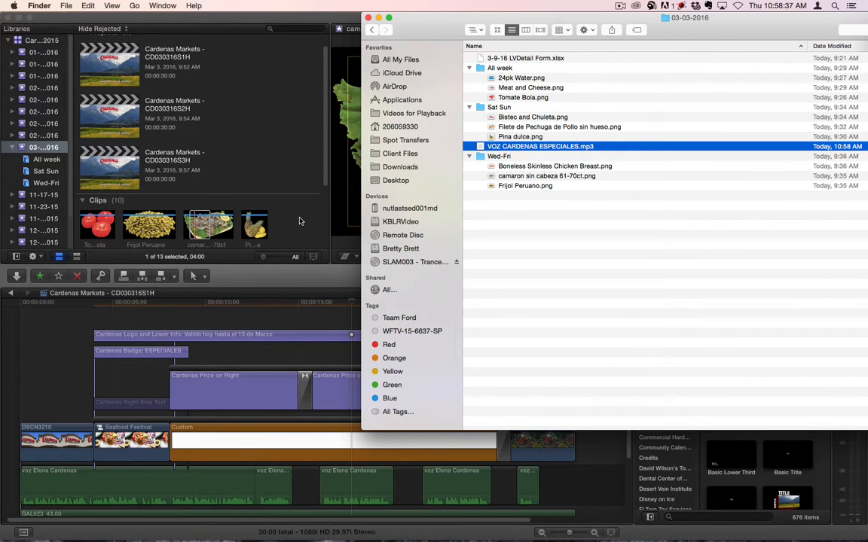
Add the whole VOZ CARDENAS ESPECIALES clip to the CD030316S1H timeline, starting right where the closing picture and music end.
{"action": "left_click", "coordinate": [299, 221]}
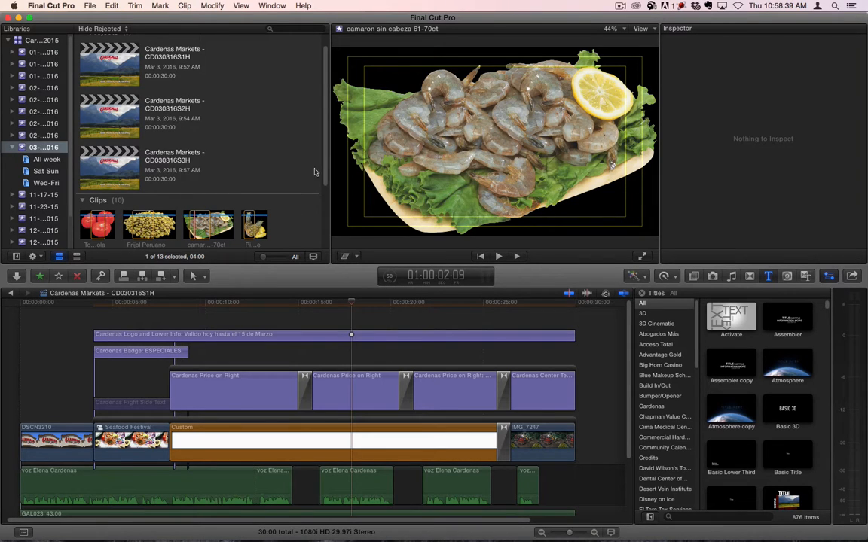
{"action": "scroll", "coordinate": [326, 160], "scroll_direction": "down", "scroll_amount": 5}
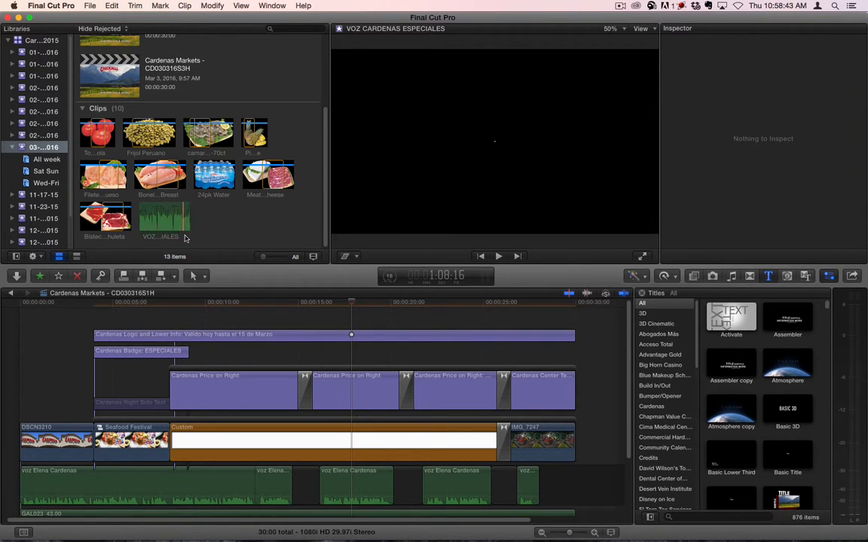
{"action": "left_click", "coordinate": [152, 211]}
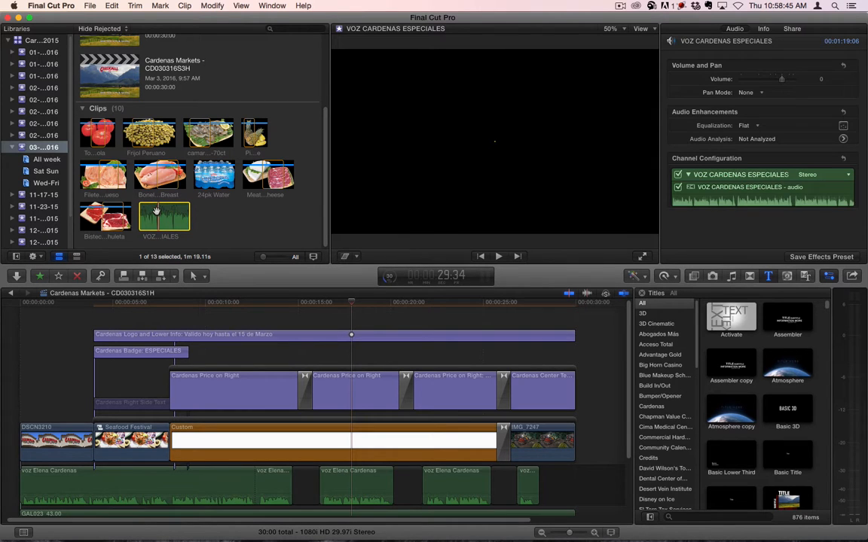
{"action": "left_click_drag", "start_coordinate": [592, 485], "coordinate": [570, 489]}
{"action": "scroll", "coordinate": [565, 486], "scroll_direction": "down", "scroll_amount": 4}
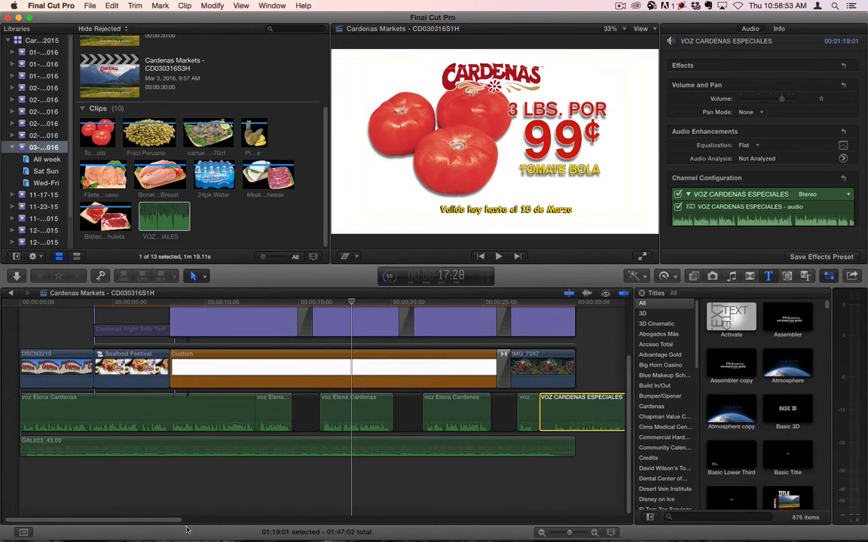
{"action": "scroll", "coordinate": [188, 530], "scroll_direction": "right", "scroll_amount": 5}
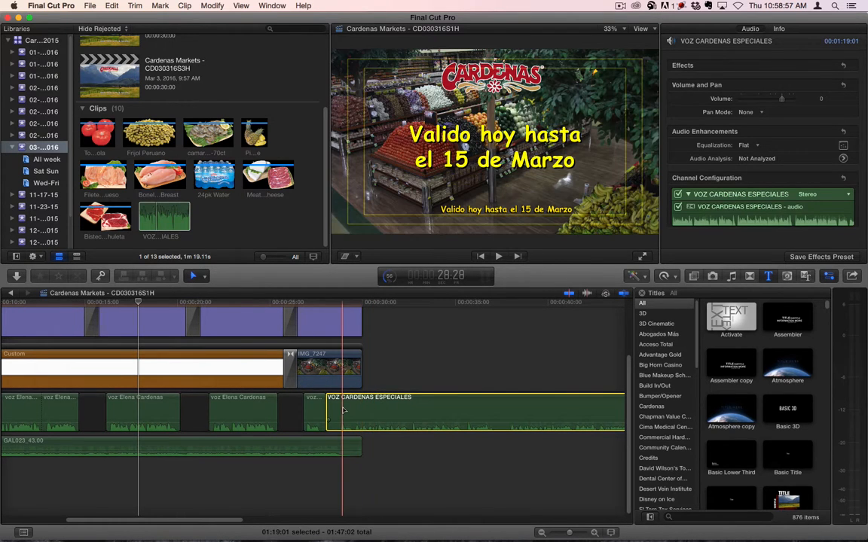
{"action": "left_click_drag", "start_coordinate": [347, 412], "coordinate": [377, 413]}
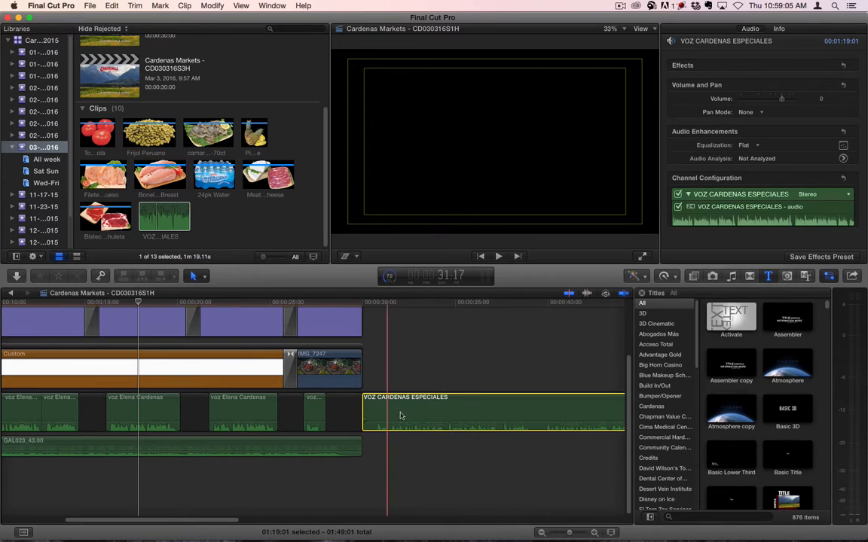
Copy the compressor effect from an old voice-over clip and paste only that audio attribute onto the VOZ CARDENAS ESPECIALES clip.
{"action": "scroll", "coordinate": [390, 412], "scroll_direction": "up", "scroll_amount": 1}
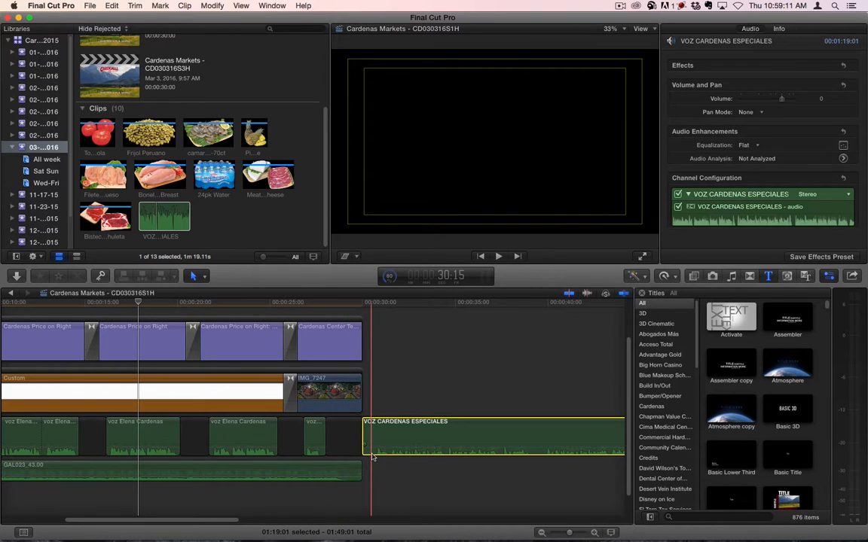
{"action": "left_click", "coordinate": [58, 438]}
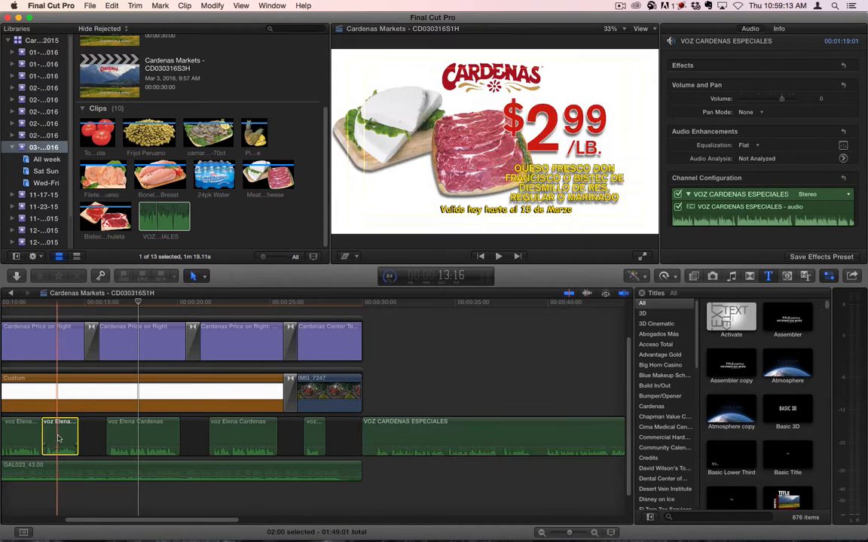
{"action": "left_click", "coordinate": [410, 435]}
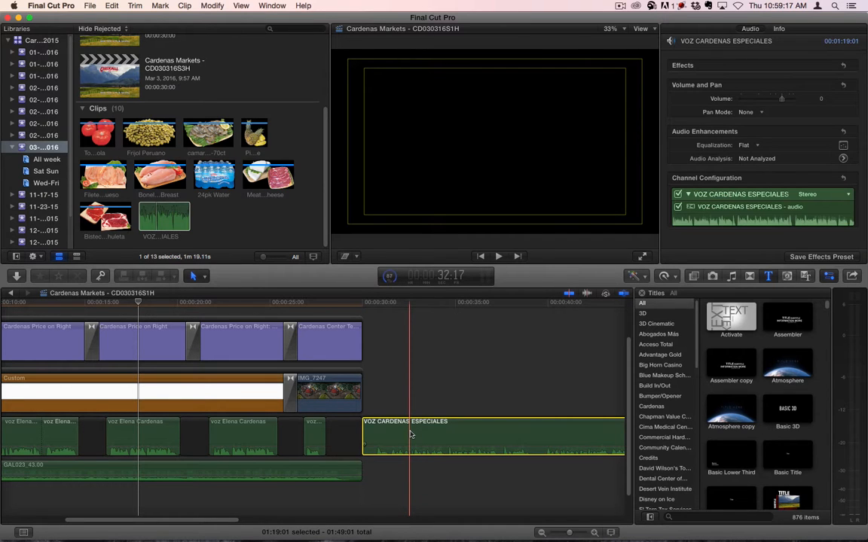
{"action": "key", "text": "super+shift+v"}
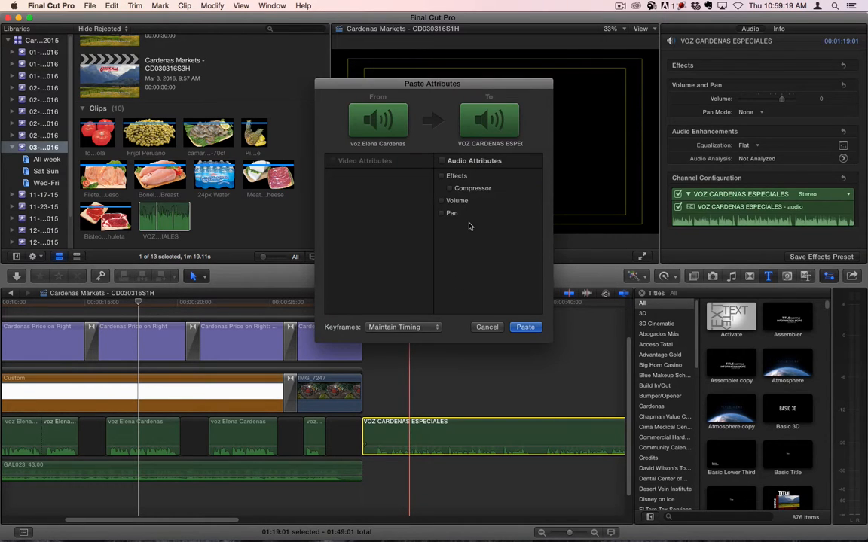
{"action": "left_click", "coordinate": [468, 189]}
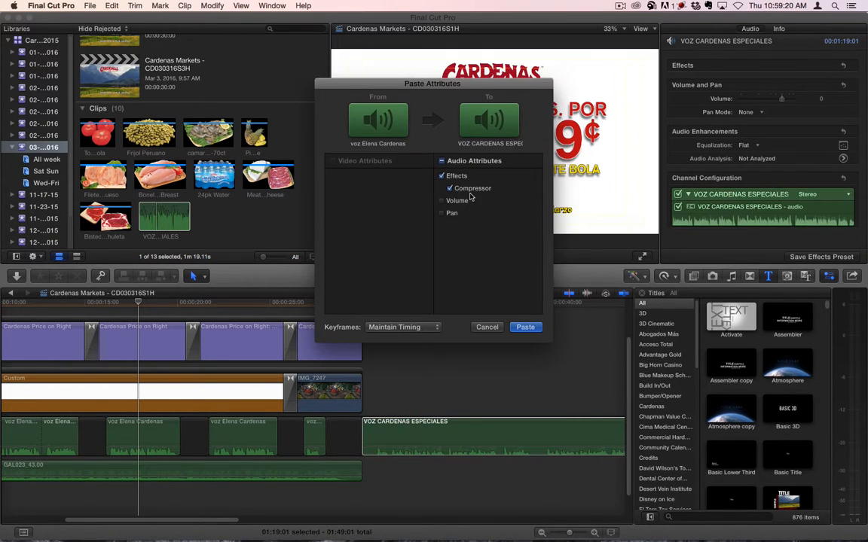
{"action": "left_click", "coordinate": [525, 328]}
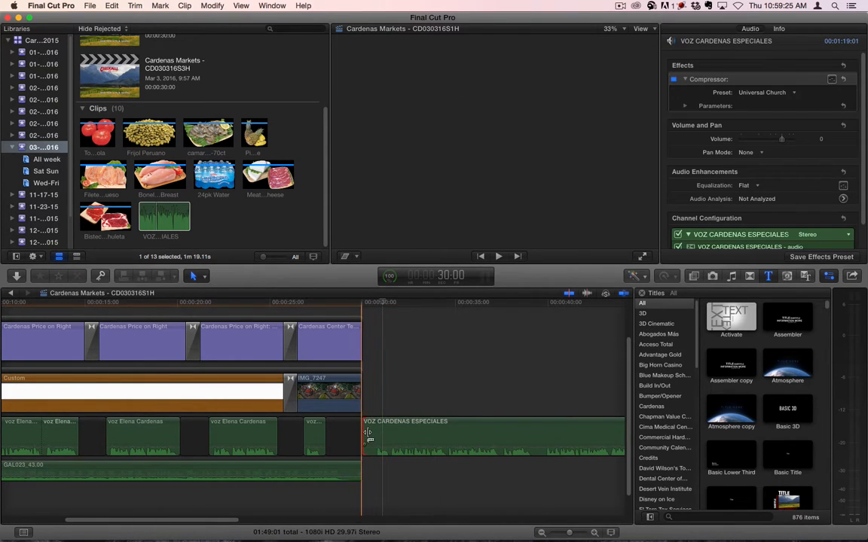
Trim the opening silence off the VOZ CARDENAS ESPECIALES clip, then split it at 57:13 and delete the remainder.
{"action": "left_click_drag", "start_coordinate": [368, 440], "coordinate": [374, 434]}
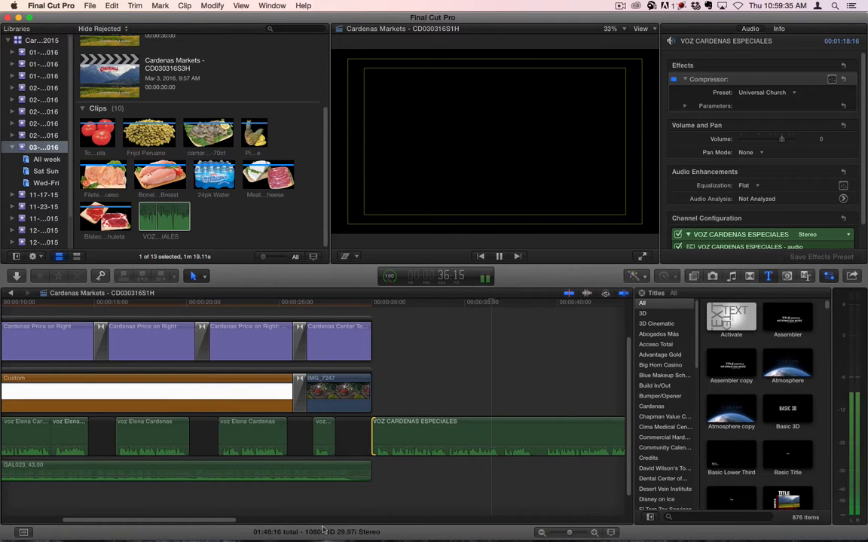
{"action": "key", "text": "space"}
{"action": "left_click_drag", "start_coordinate": [211, 520], "coordinate": [352, 523]}
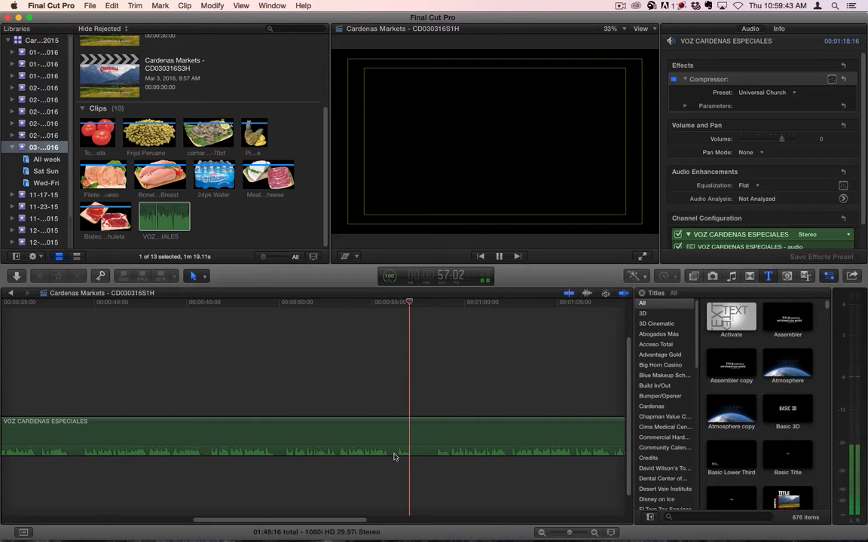
{"action": "key", "text": "space"}
{"action": "key", "text": "super+b"}
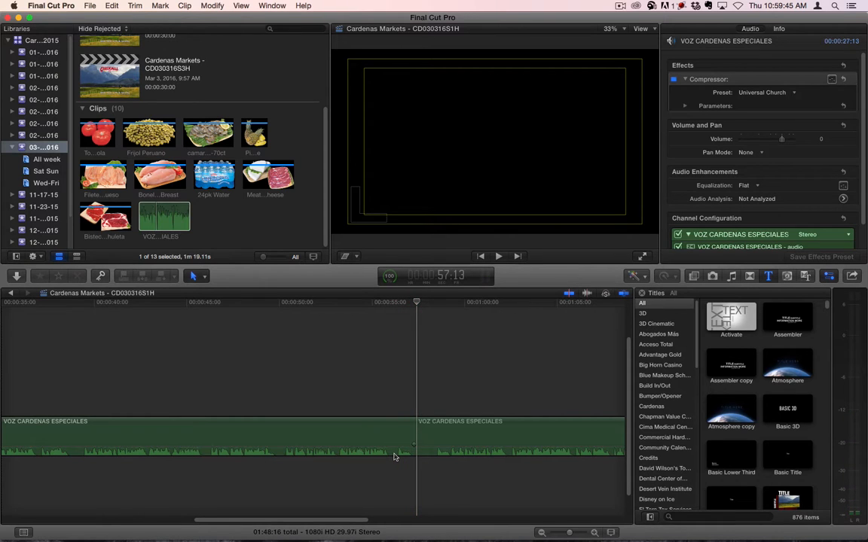
{"action": "left_click", "coordinate": [445, 437]}
{"action": "key", "text": "Delete"}
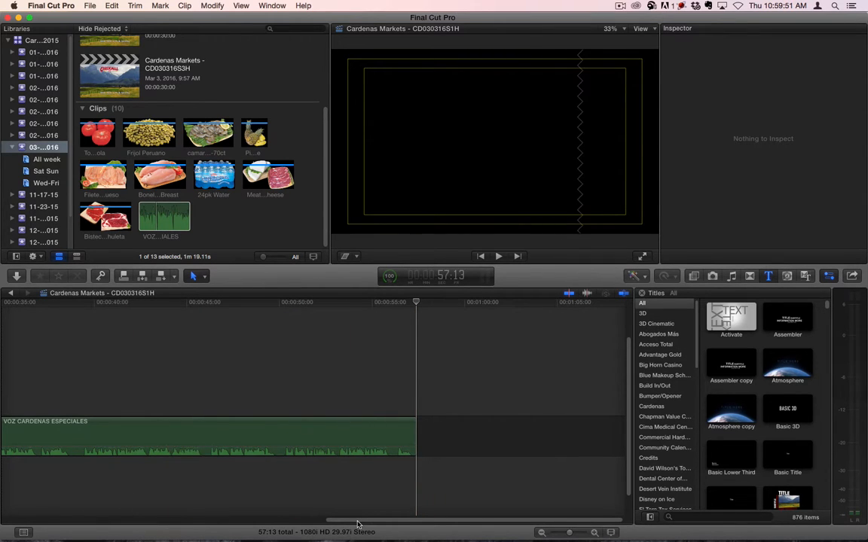
Move the GAL023_43.00 music clip so it starts together with the VOZ CARDENAS ESPECIALES voice-over.
{"action": "left_click", "coordinate": [245, 388], "text": "alt"}
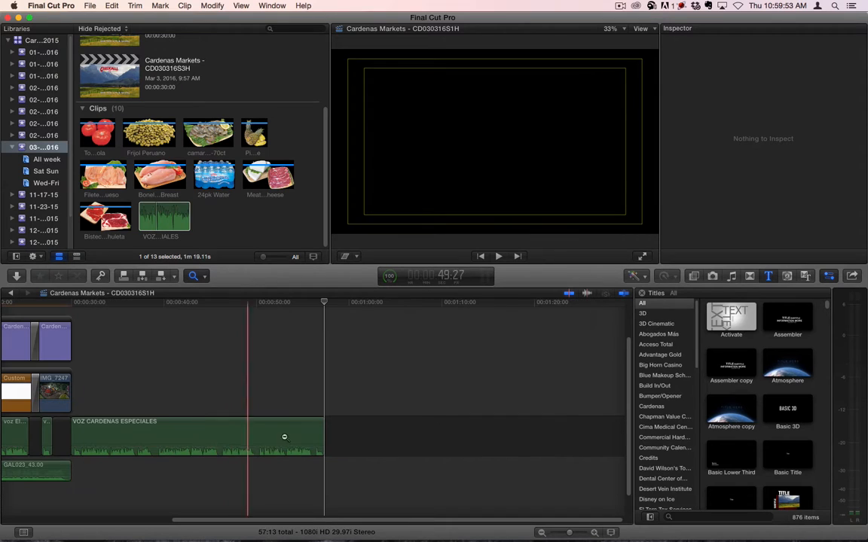
{"action": "key", "text": "a"}
{"action": "left_click_drag", "start_coordinate": [262, 523], "coordinate": [91, 523]}
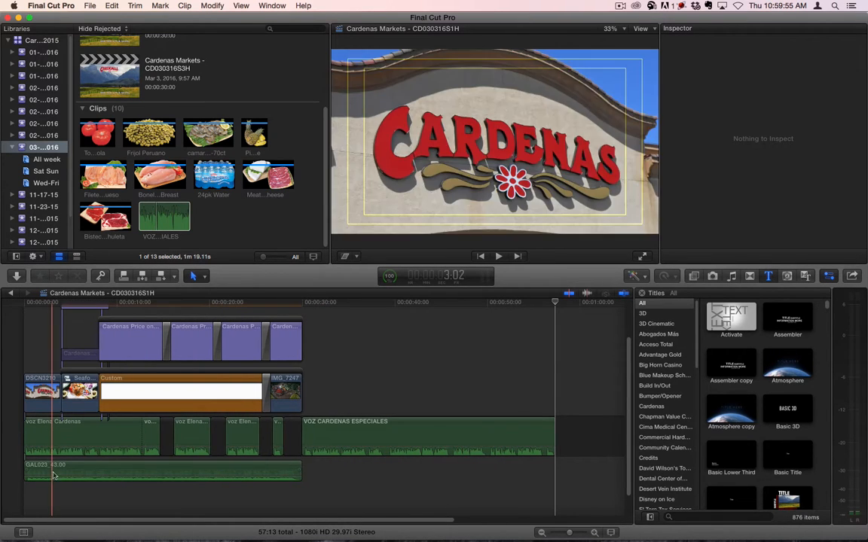
{"action": "left_click", "coordinate": [51, 475]}
{"action": "left_click_drag", "start_coordinate": [51, 475], "coordinate": [332, 475]}
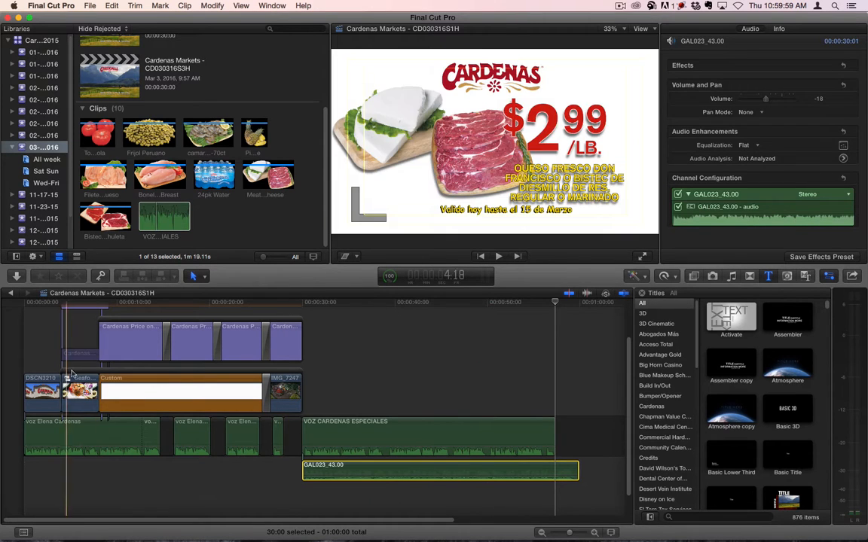
Select all picture, title and storyline clips above the old voice-over and move them to start with the VOZ CARDENAS ESPECIALES clip.
{"action": "left_click", "coordinate": [68, 375]}
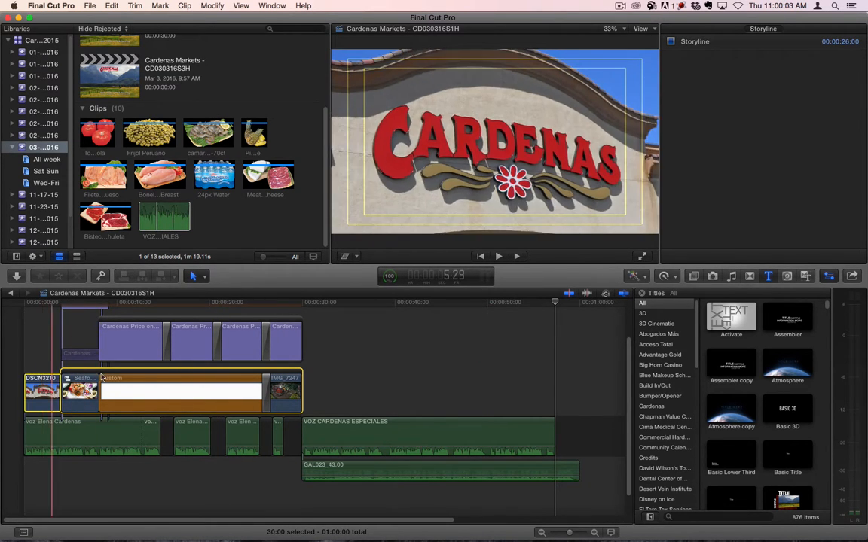
{"action": "left_click", "coordinate": [45, 393]}
{"action": "scroll", "coordinate": [157, 376], "scroll_direction": "up", "scroll_amount": 4}
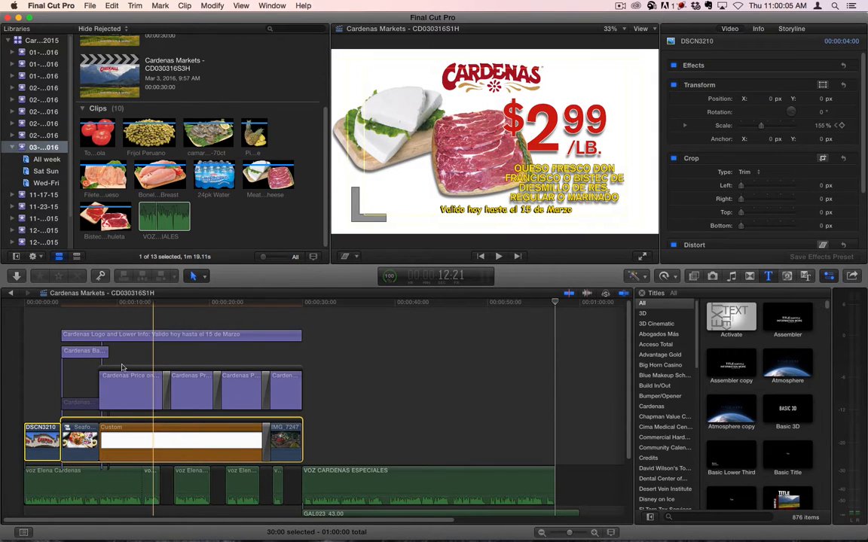
{"action": "left_click", "coordinate": [90, 369]}
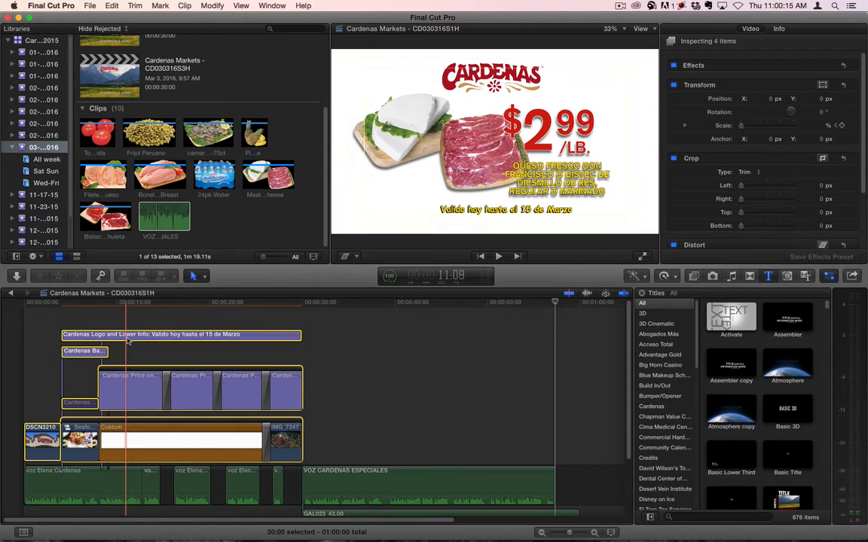
{"action": "left_click_drag", "start_coordinate": [80, 441], "coordinate": [318, 443]}
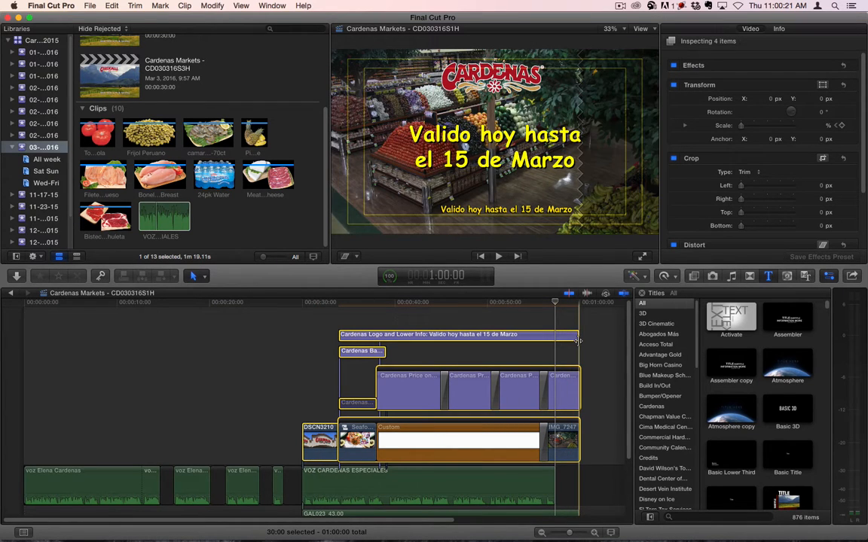
Delete all the old voice-over clips and gaps ahead of the VOZ CARDENAS ESPECIALES clip.
{"action": "left_click_drag", "start_coordinate": [290, 456], "coordinate": [42, 467]}
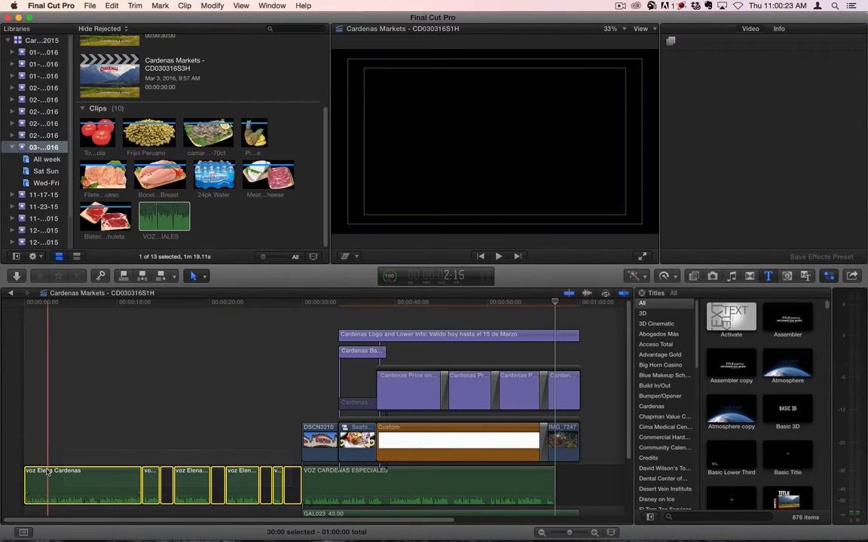
{"action": "key", "text": "Delete"}
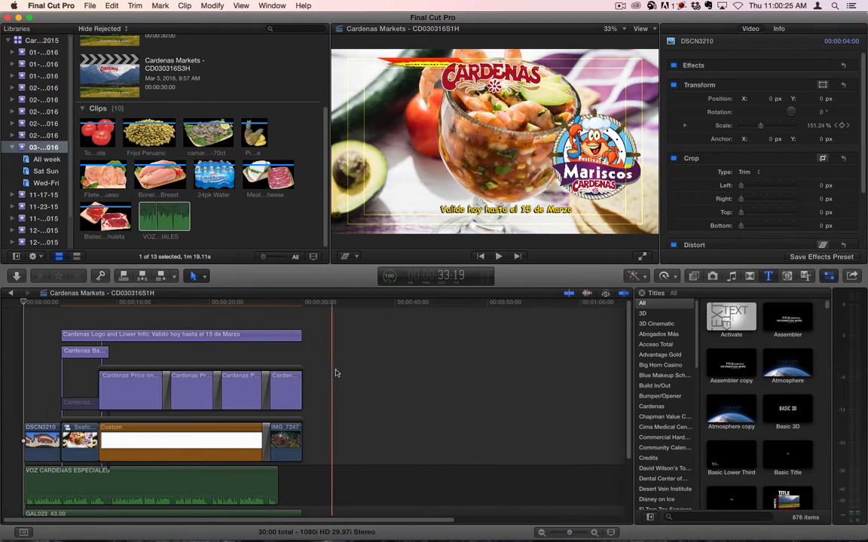
{"action": "left_click", "coordinate": [336, 373]}
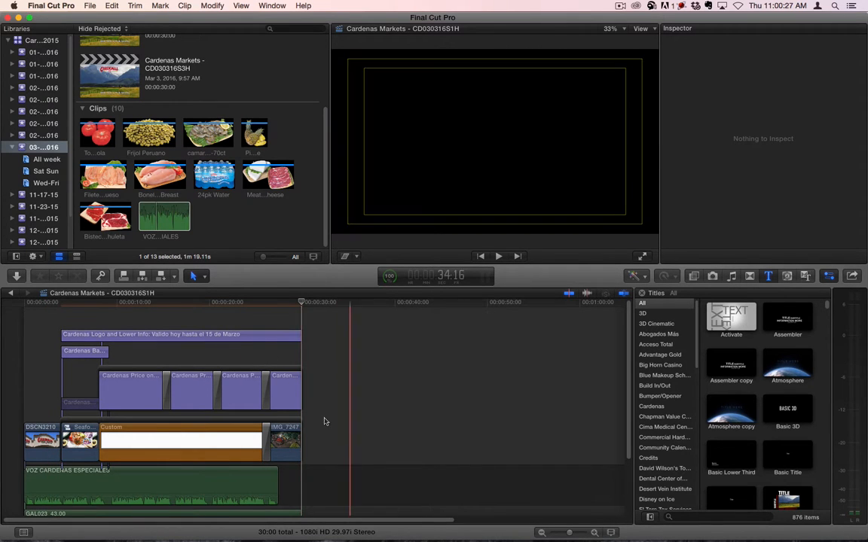
Split the VOZ CARDENAS ESPECIALES clip at about 26 seconds, just before its closing phrase.
{"action": "scroll", "coordinate": [284, 446], "scroll_direction": "down", "scroll_amount": 3}
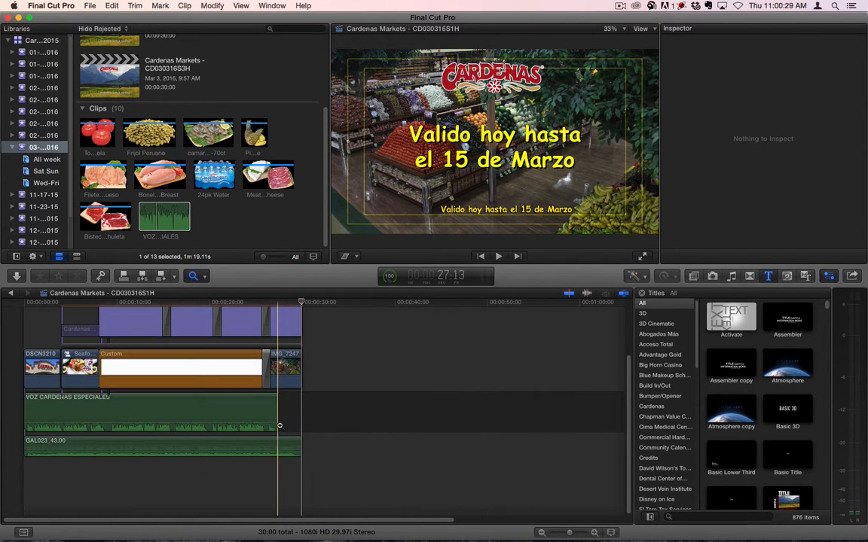
{"action": "scroll", "coordinate": [238, 417], "scroll_direction": "up", "scroll_amount": 5}
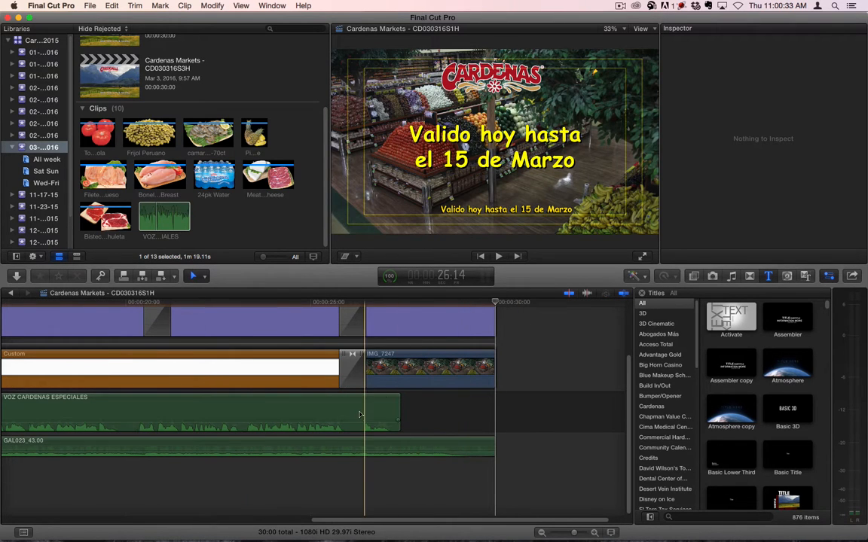
{"action": "key", "text": "alt+super+s"}
{"action": "key", "text": "super+b"}
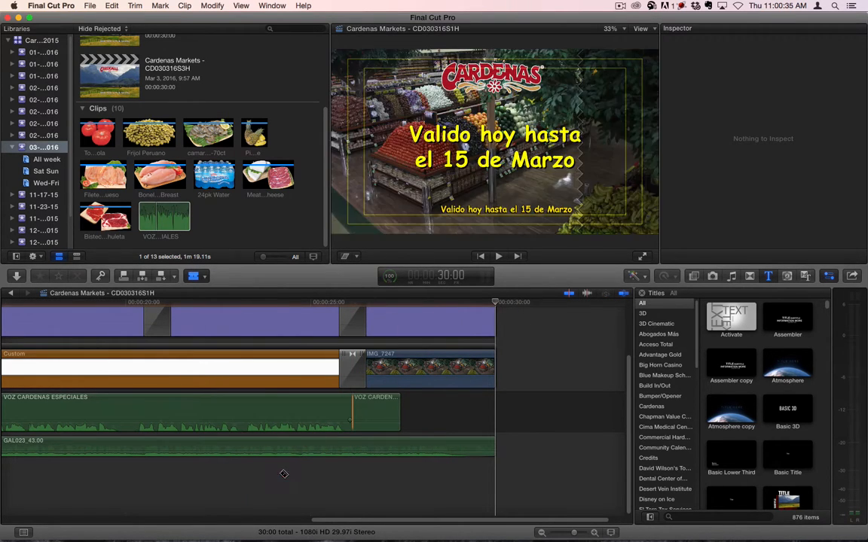
Listen to the voice-over around the tomato offer and split it between the offers at about 16 and 20 seconds.
{"action": "left_click_drag", "start_coordinate": [333, 528], "coordinate": [134, 538]}
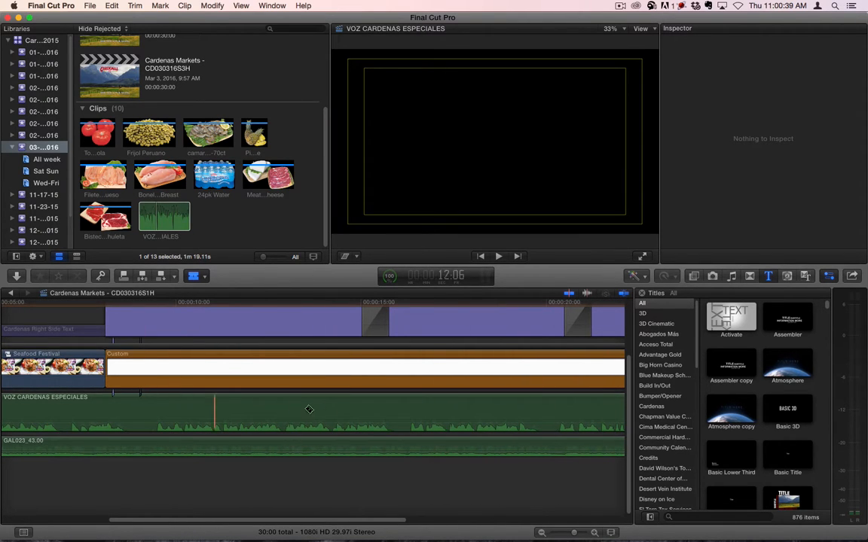
{"action": "left_click", "coordinate": [341, 303]}
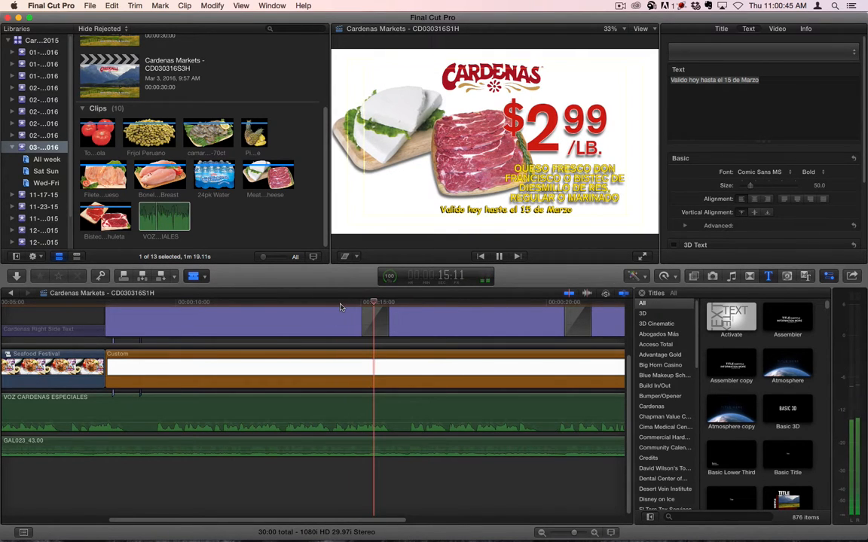
{"action": "key", "text": "space"}
{"action": "left_click", "coordinate": [399, 303]}
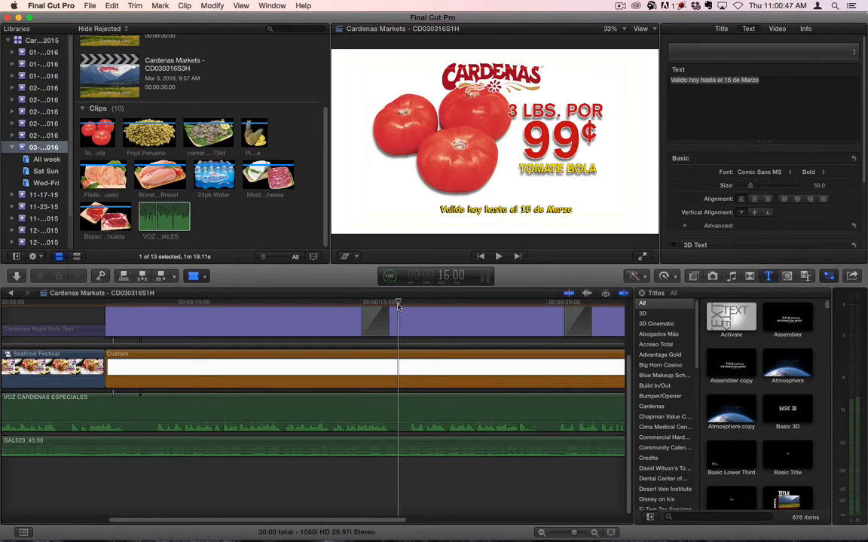
{"action": "left_click", "coordinate": [407, 409]}
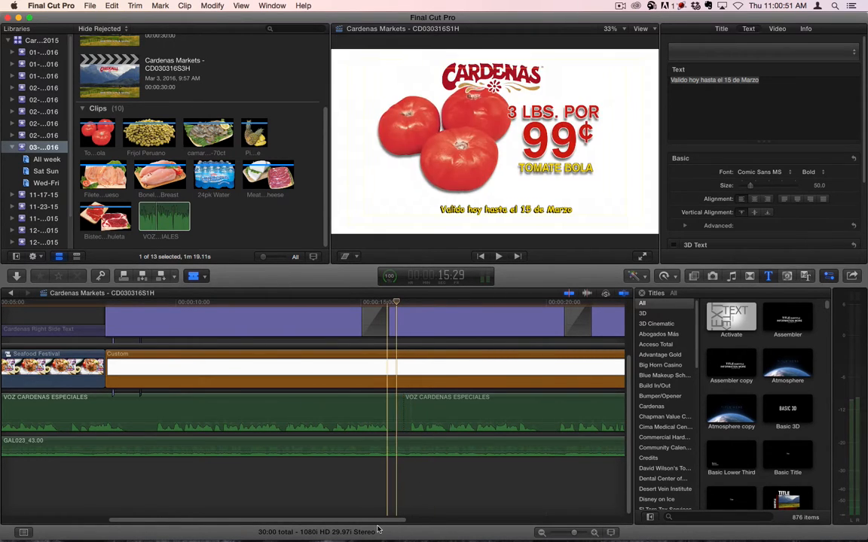
{"action": "left_click_drag", "start_coordinate": [374, 521], "coordinate": [487, 522]}
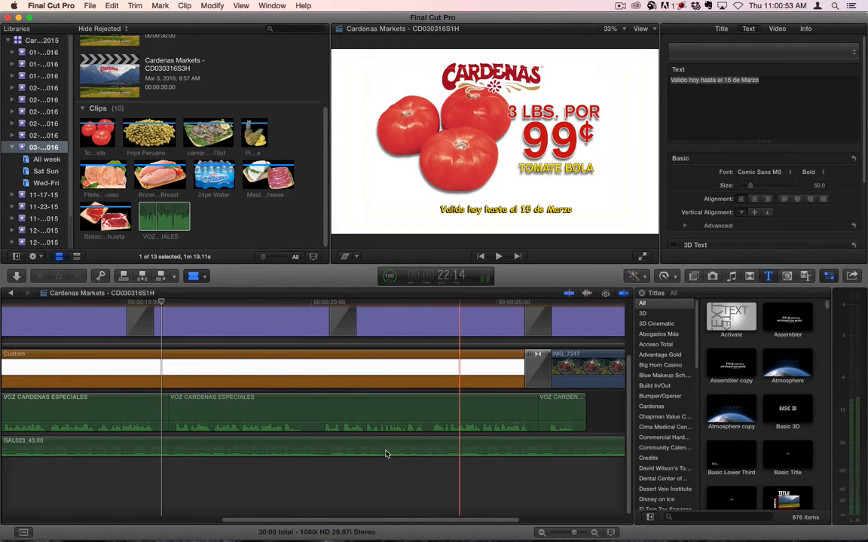
{"action": "key", "text": "a"}
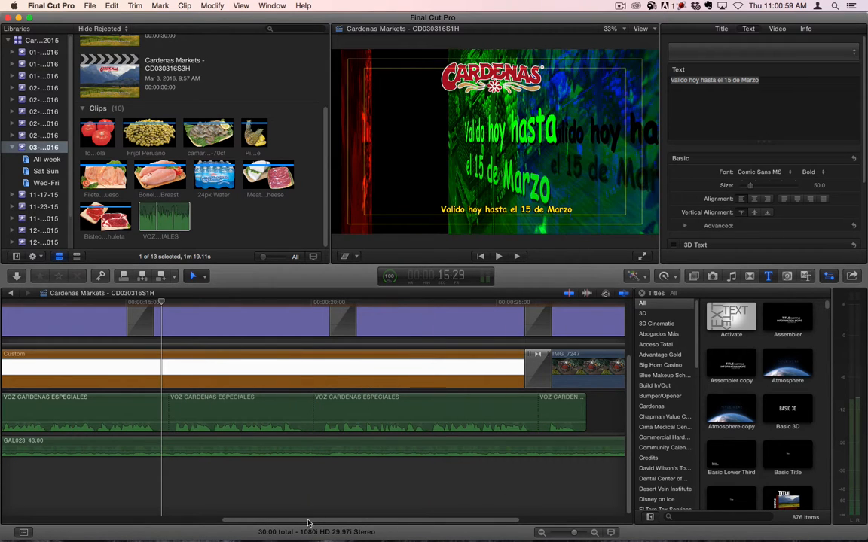
Shift the closing voice-over segment to about 27.7 seconds and the segment before it to about 20.8 seconds, matching their pictures.
{"action": "scroll", "coordinate": [452, 437], "scroll_direction": "right", "scroll_amount": 5}
{"action": "left_click_drag", "start_coordinate": [419, 411], "coordinate": [449, 413]}
{"action": "left_click_drag", "start_coordinate": [272, 407], "coordinate": [290, 408]}
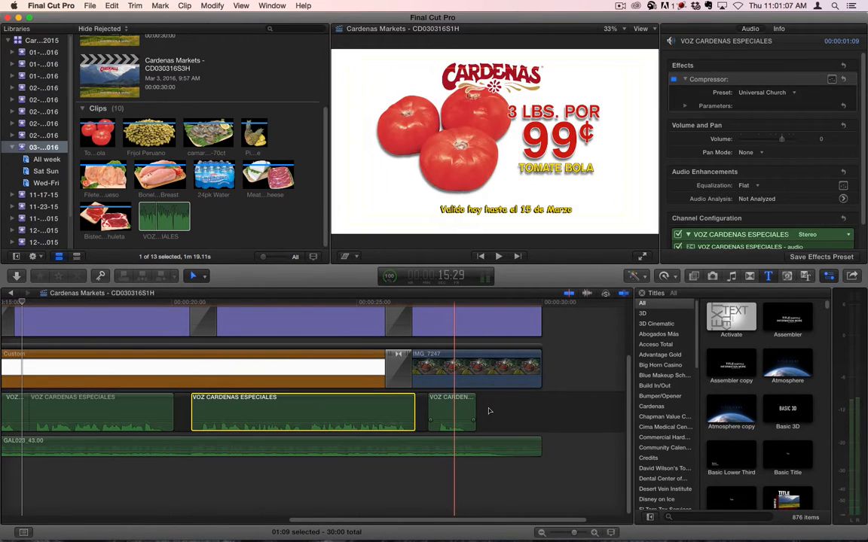
{"action": "mouse_move", "coordinate": [456, 411]}
{"action": "left_mouse_down"}
{"action": "mouse_move", "coordinate": [488, 411]}
{"action": "mouse_move", "coordinate": [442, 413]}
{"action": "left_mouse_up"}
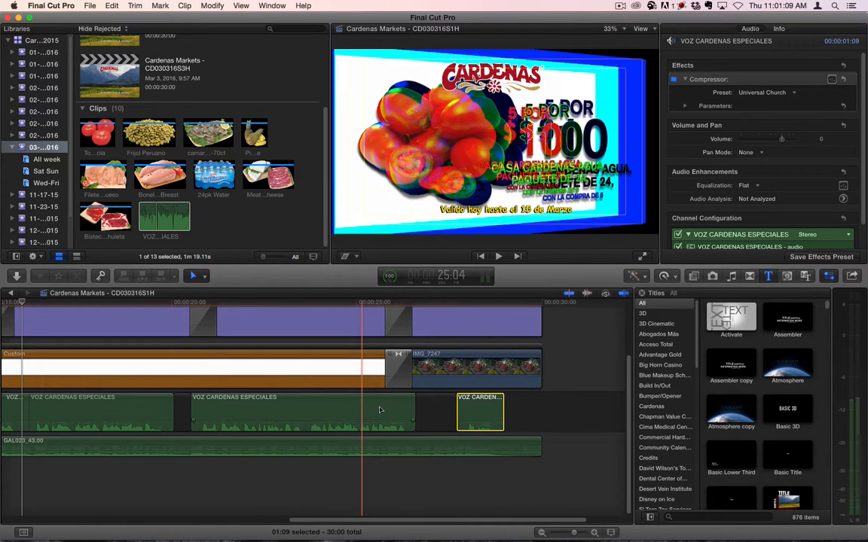
{"action": "left_click_drag", "start_coordinate": [368, 410], "coordinate": [380, 410]}
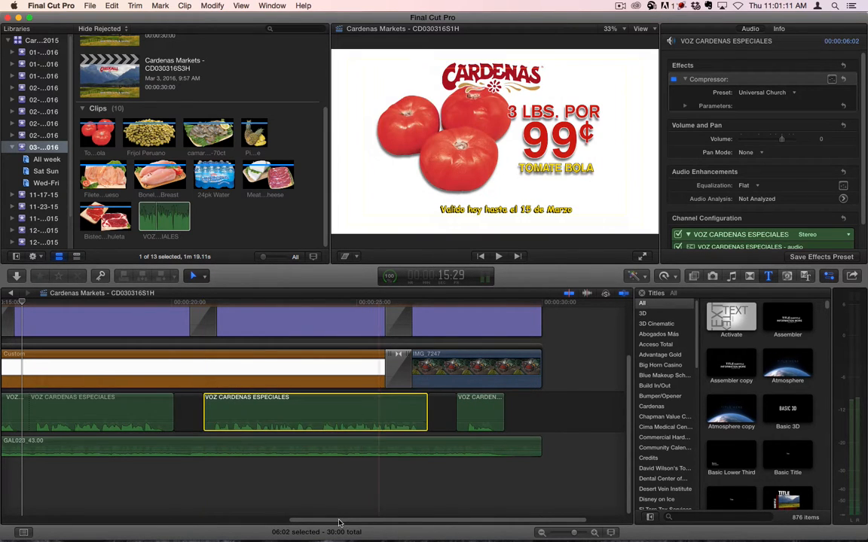
Shift the tomato offer's voice-over segment to start at about 16.6 seconds, leaving a short gap before it.
{"action": "left_click_drag", "start_coordinate": [339, 522], "coordinate": [277, 522]}
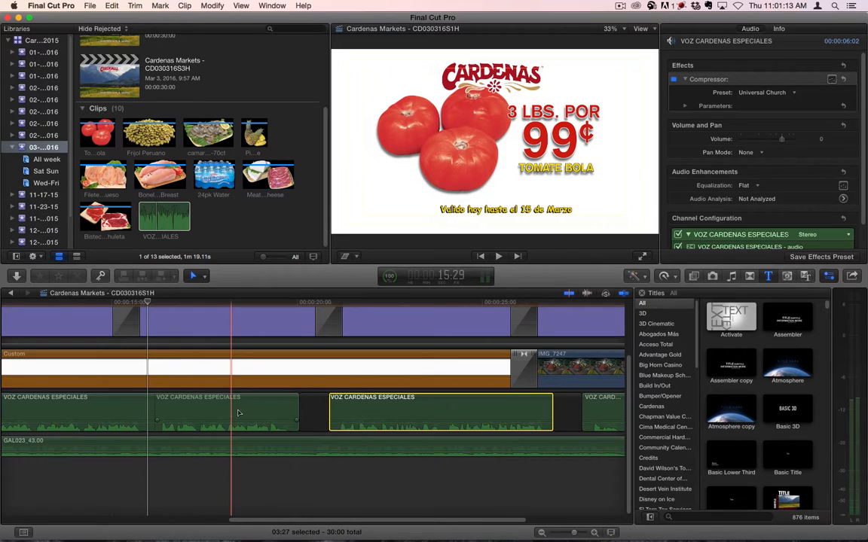
{"action": "left_click_drag", "start_coordinate": [243, 413], "coordinate": [279, 429]}
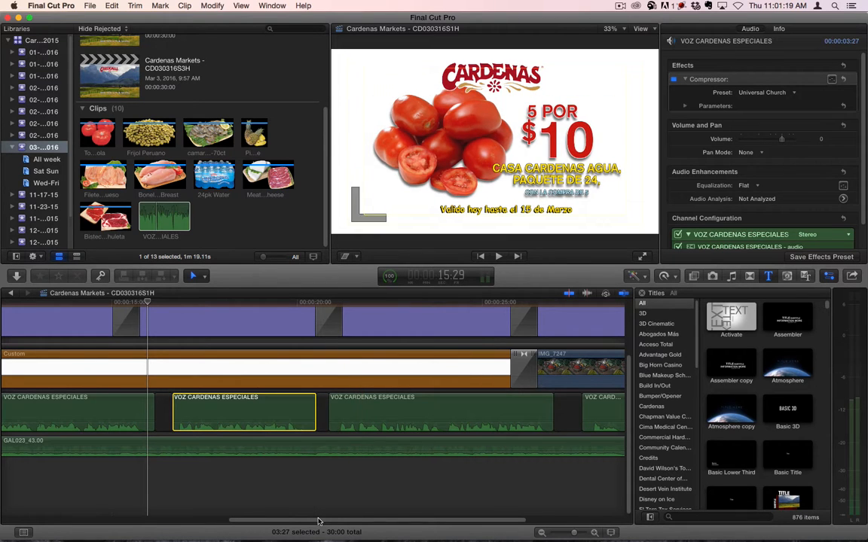
{"action": "left_click_drag", "start_coordinate": [303, 521], "coordinate": [235, 520]}
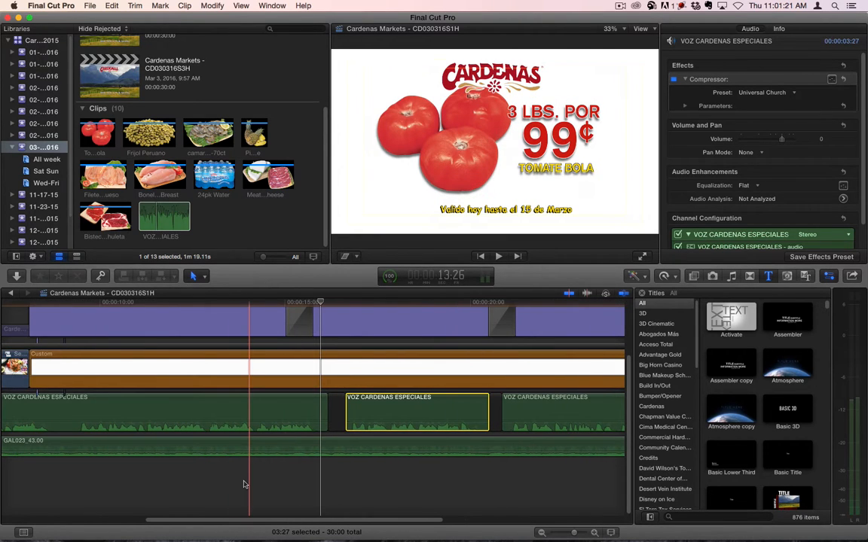
Move the cut between the DSCN3210 and Seafood Festival clips 5 frames later, to about 4:04, by extending one and trimming the other.
{"action": "scroll", "coordinate": [243, 484], "scroll_direction": "up", "scroll_amount": 5}
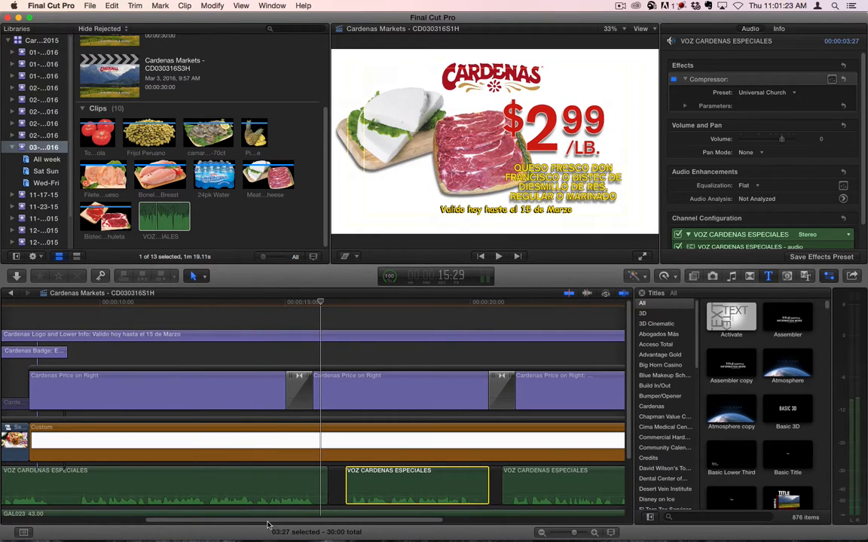
{"action": "scroll", "coordinate": [240, 467], "scroll_direction": "left", "scroll_amount": 10}
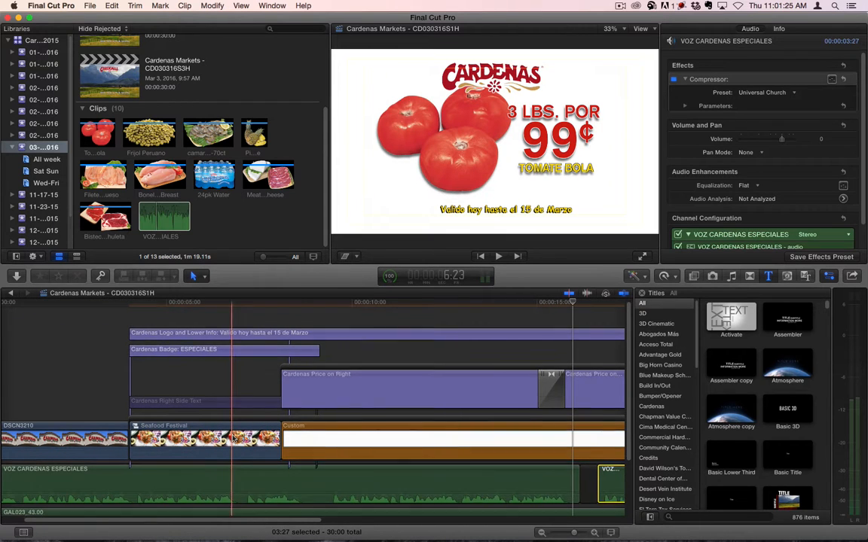
{"action": "scroll", "coordinate": [233, 438], "scroll_direction": "down", "scroll_amount": 3}
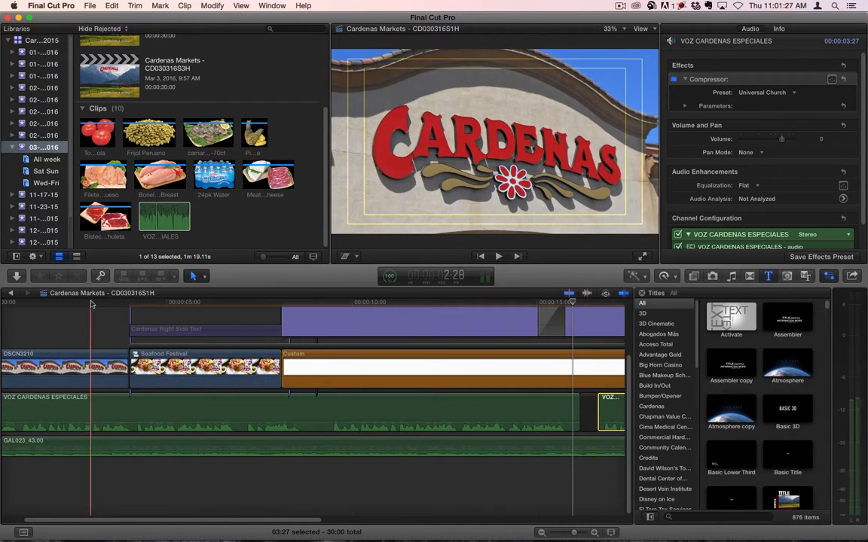
{"action": "left_click", "coordinate": [128, 303]}
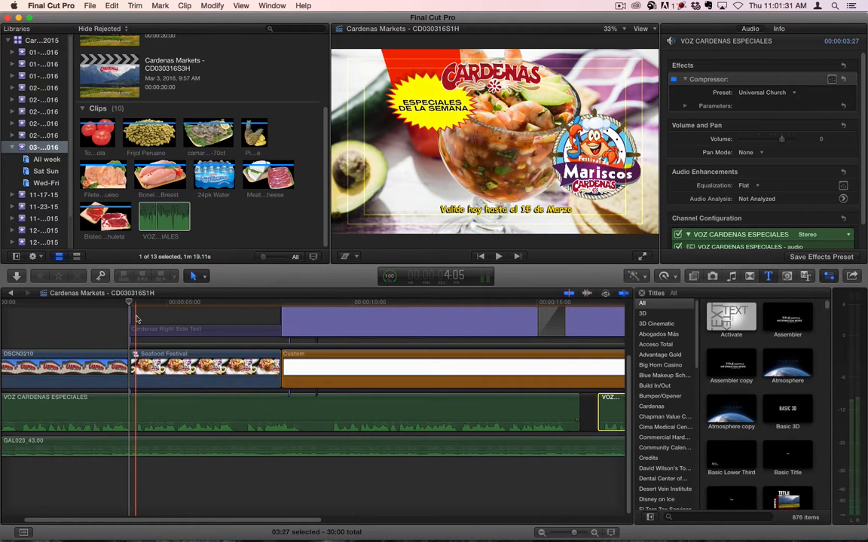
{"action": "left_click_drag", "start_coordinate": [129, 302], "coordinate": [135, 303]}
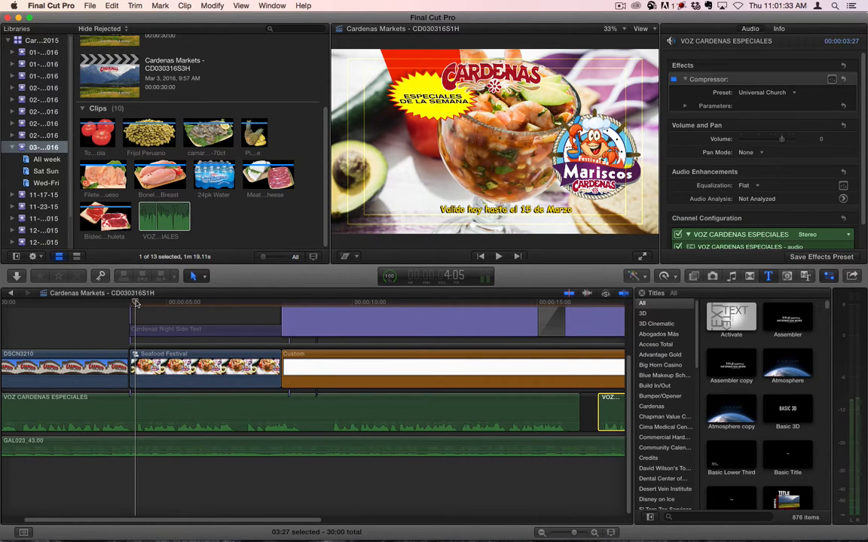
{"action": "key", "text": "t"}
{"action": "left_click", "coordinate": [131, 369]}
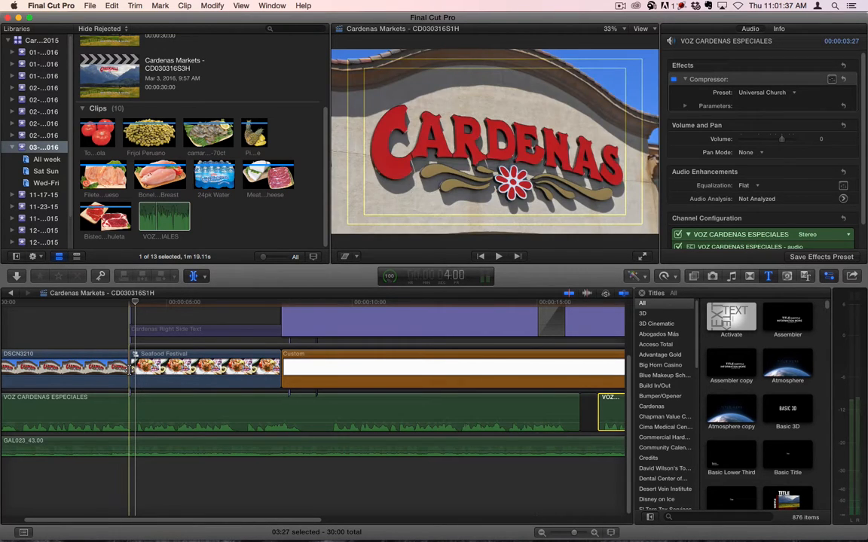
{"action": "left_click", "coordinate": [132, 369]}
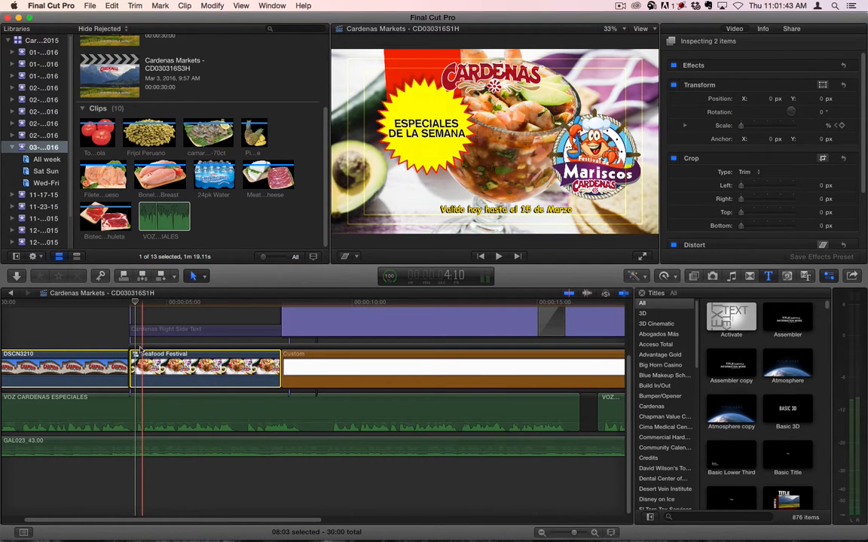
{"action": "left_click", "coordinate": [112, 340]}
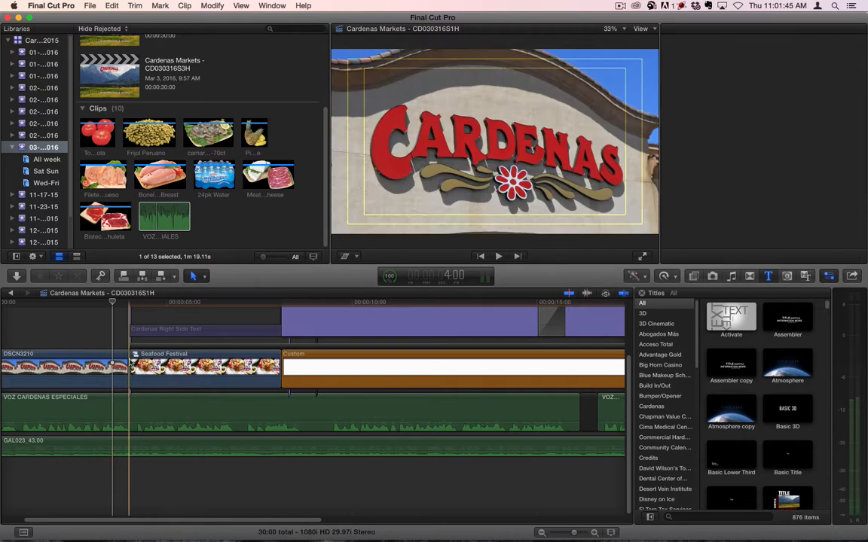
{"action": "left_click", "coordinate": [112, 366]}
{"action": "left_click_drag", "start_coordinate": [126, 368], "coordinate": [133, 368]}
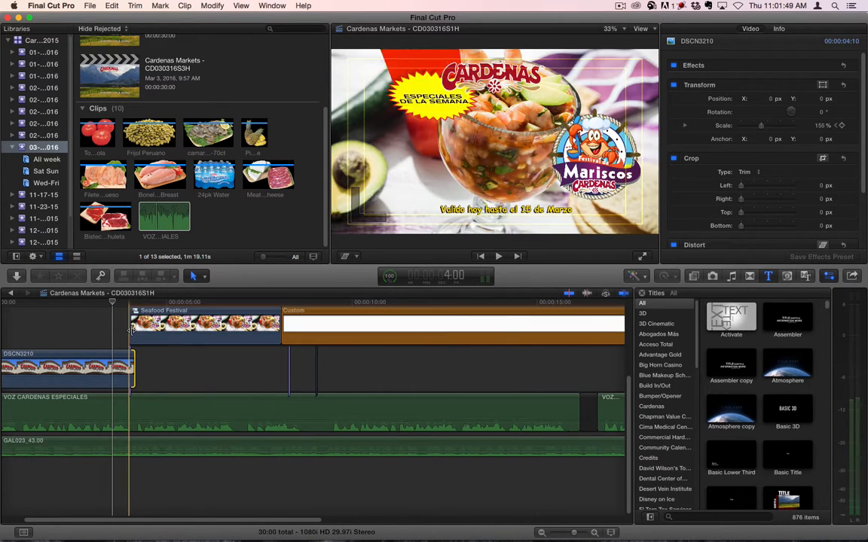
{"action": "left_click_drag", "start_coordinate": [134, 331], "coordinate": [135, 331]}
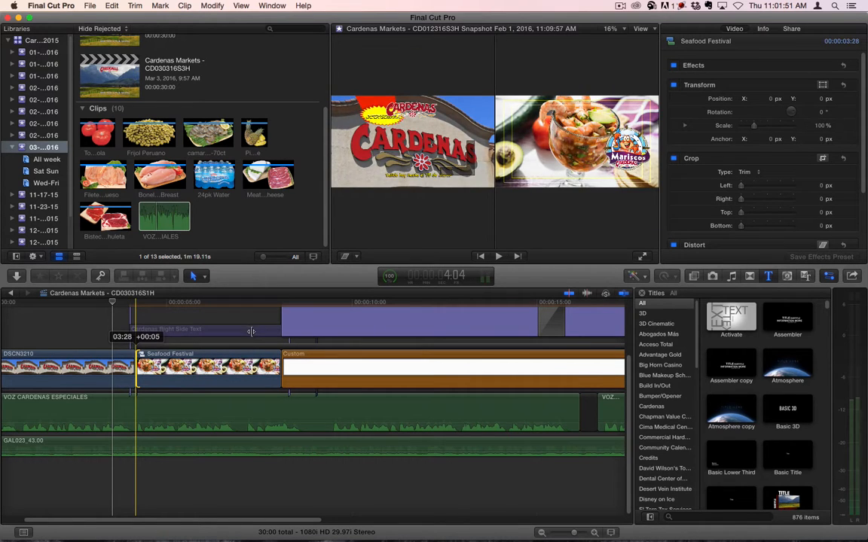
Trim the starts of the Right Side Text, ESPECIALES badge and Logo and Lower Info titles to the Seafood Festival clip's start at 4:04.
{"action": "scroll", "coordinate": [214, 344], "scroll_direction": "up", "scroll_amount": 2}
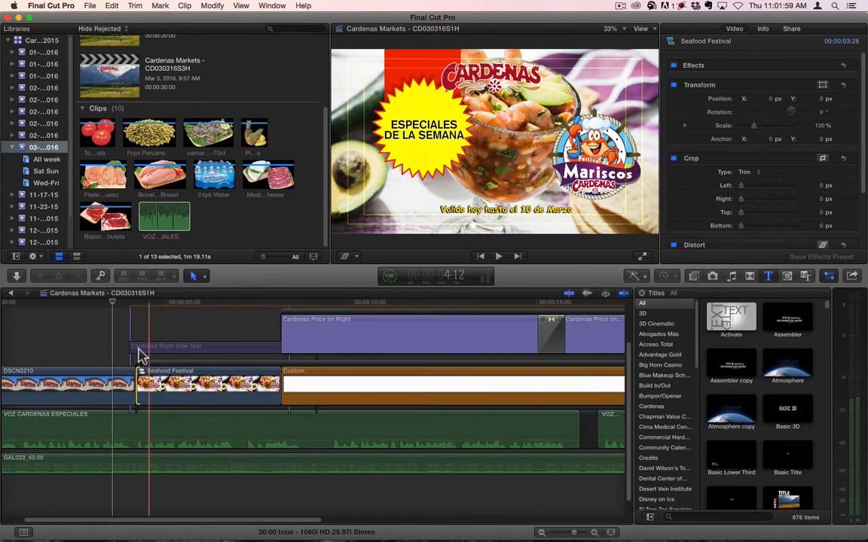
{"action": "left_click_drag", "start_coordinate": [131, 348], "coordinate": [138, 349]}
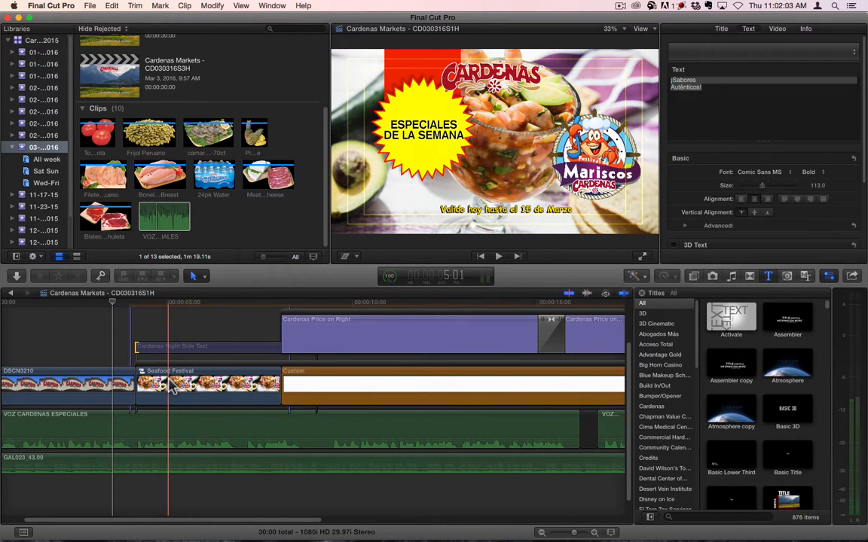
{"action": "scroll", "coordinate": [171, 386], "scroll_direction": "up", "scroll_amount": 3}
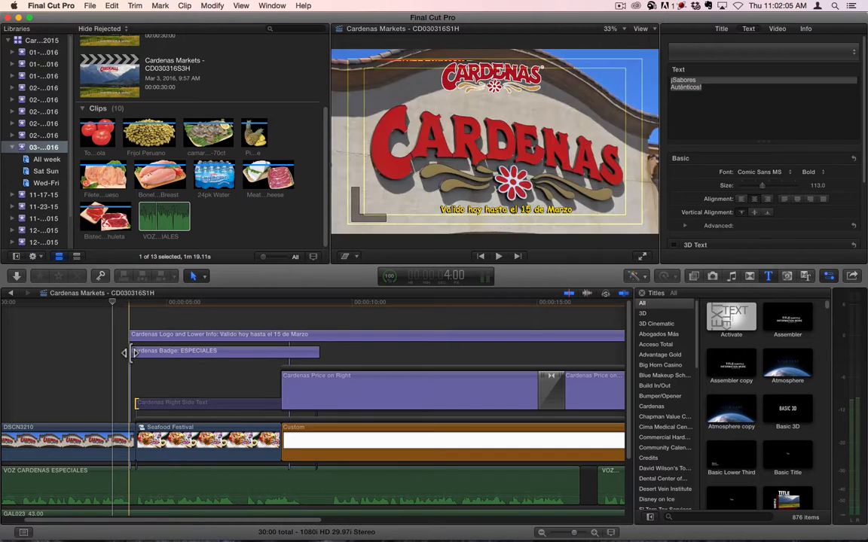
{"action": "left_click_drag", "start_coordinate": [131, 353], "coordinate": [136, 334]}
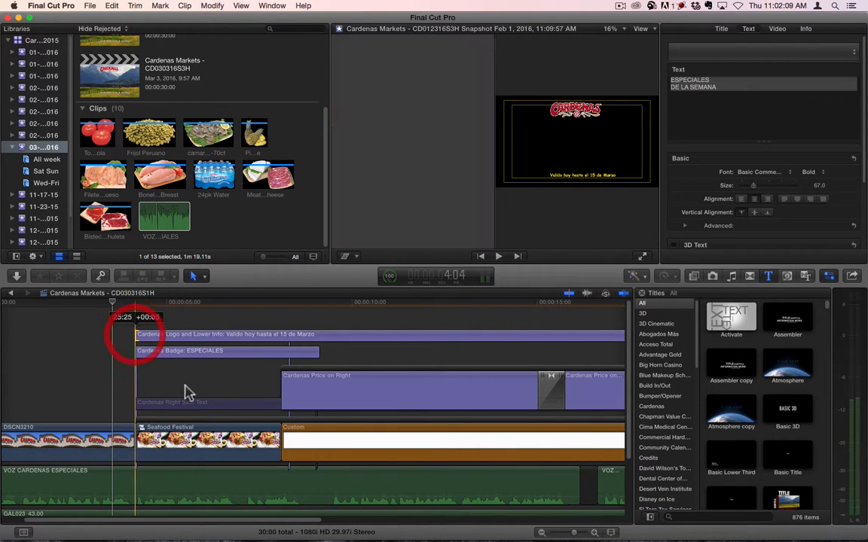
Roll the cut between Seafood Festival and the white Custom background to 9:04 and trim the first Price on Right title's start to match.
{"action": "left_click_drag", "start_coordinate": [140, 524], "coordinate": [188, 514]}
{"action": "key", "text": "t"}
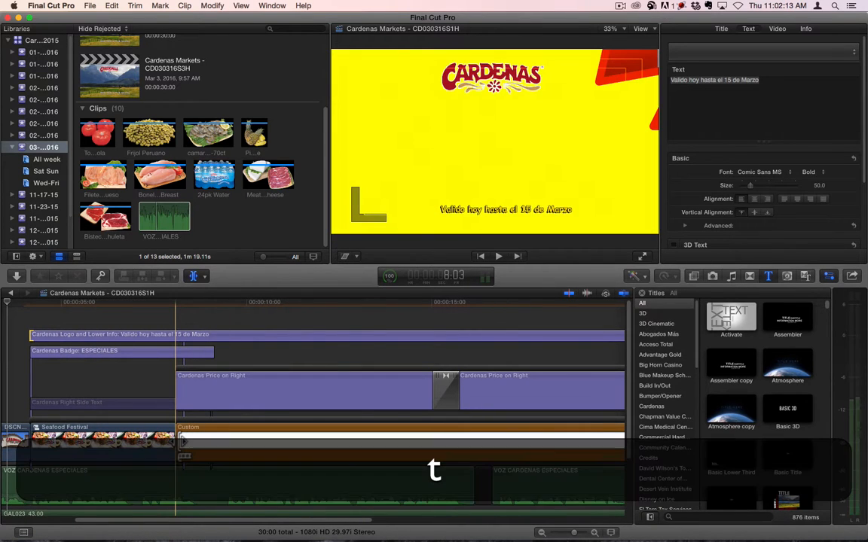
{"action": "left_click_drag", "start_coordinate": [180, 443], "coordinate": [215, 456]}
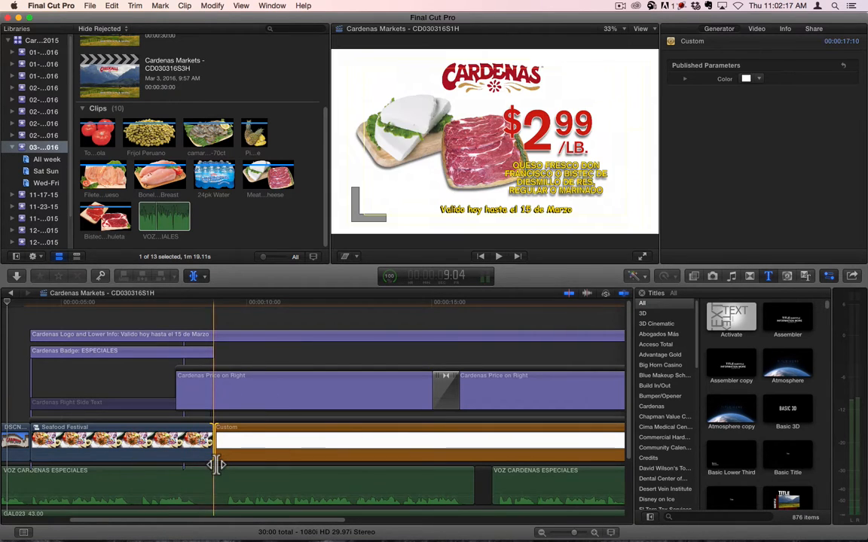
{"action": "scroll", "coordinate": [210, 473], "scroll_direction": "down", "scroll_amount": 2}
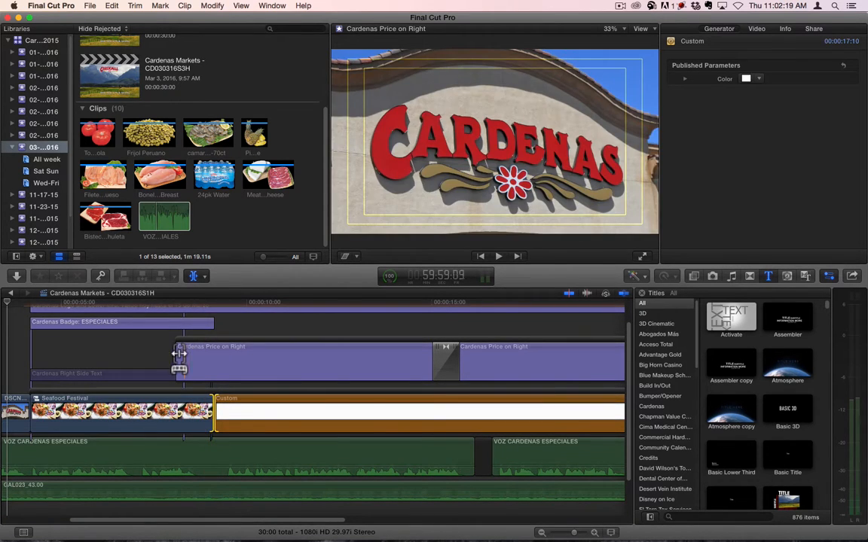
{"action": "left_click_drag", "start_coordinate": [181, 356], "coordinate": [215, 357]}
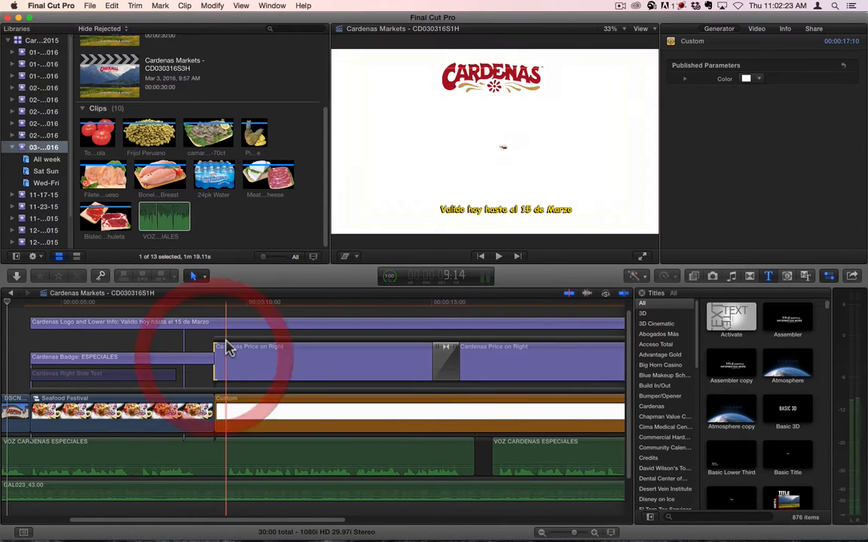
Delete the disabled Cardenas Right Side Text title above the Seafood Festival clip.
{"action": "left_click", "coordinate": [102, 374]}
{"action": "key", "text": "v"}
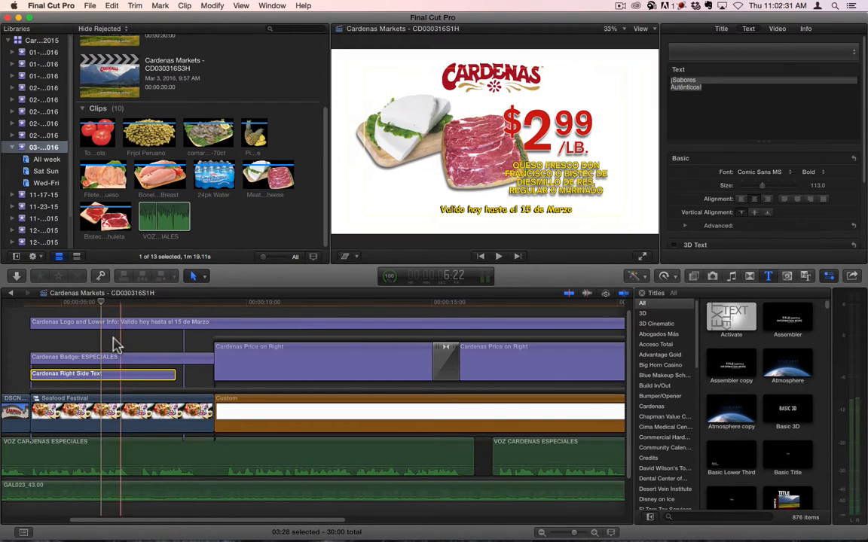
{"action": "left_click", "coordinate": [108, 374]}
{"action": "key", "text": "v"}
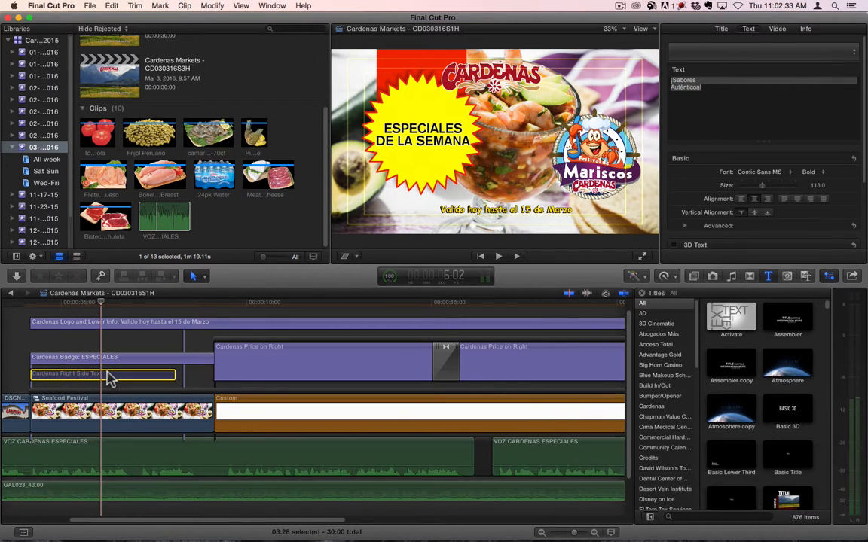
{"action": "key", "text": "BackSpace"}
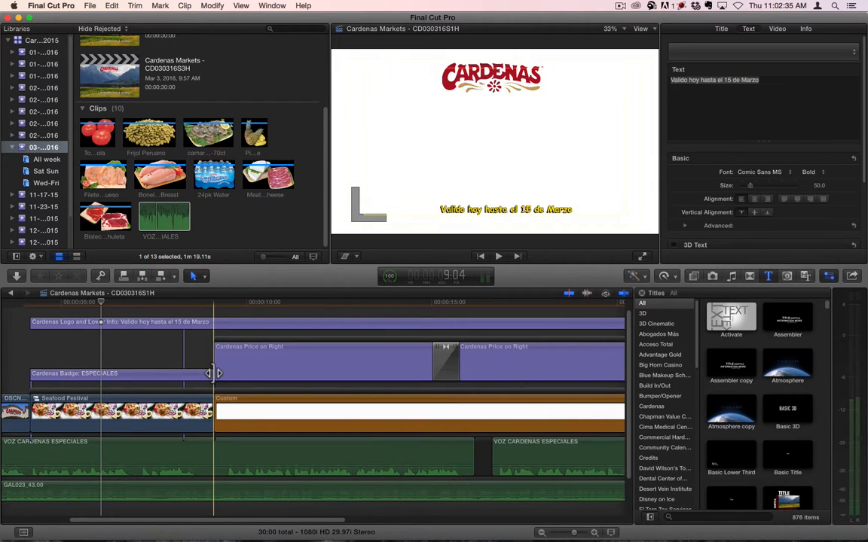
Extend the Cardenas Badge: ESPECIALES title to 6 seconds, overlapping the start of the first price title.
{"action": "left_click", "coordinate": [128, 304]}
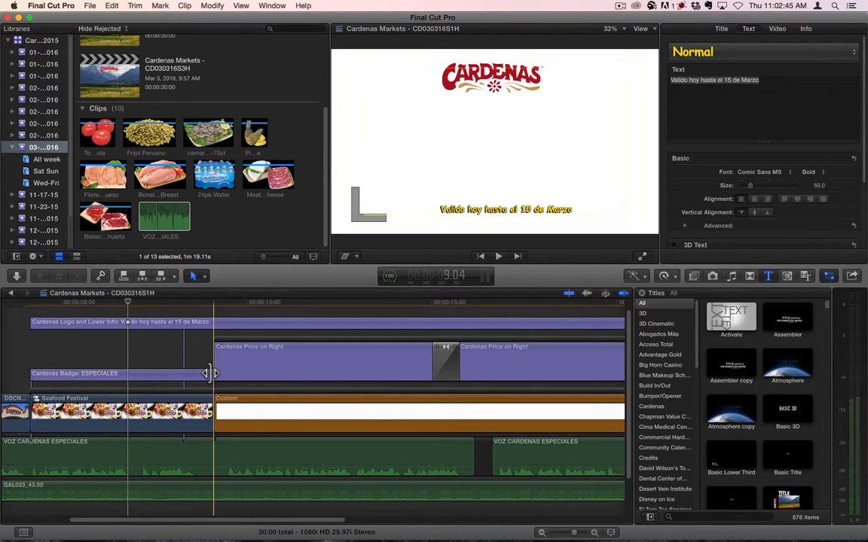
{"action": "left_click", "coordinate": [214, 305]}
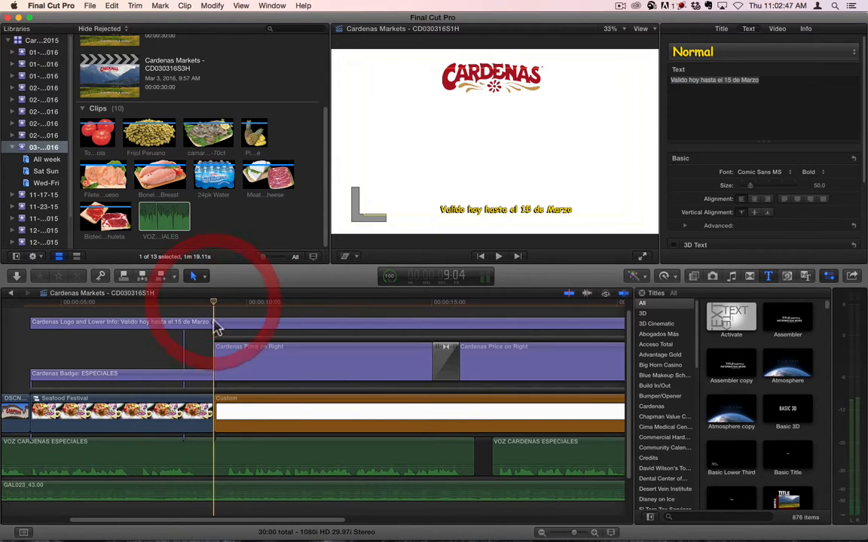
{"action": "left_click_drag", "start_coordinate": [209, 374], "coordinate": [248, 375]}
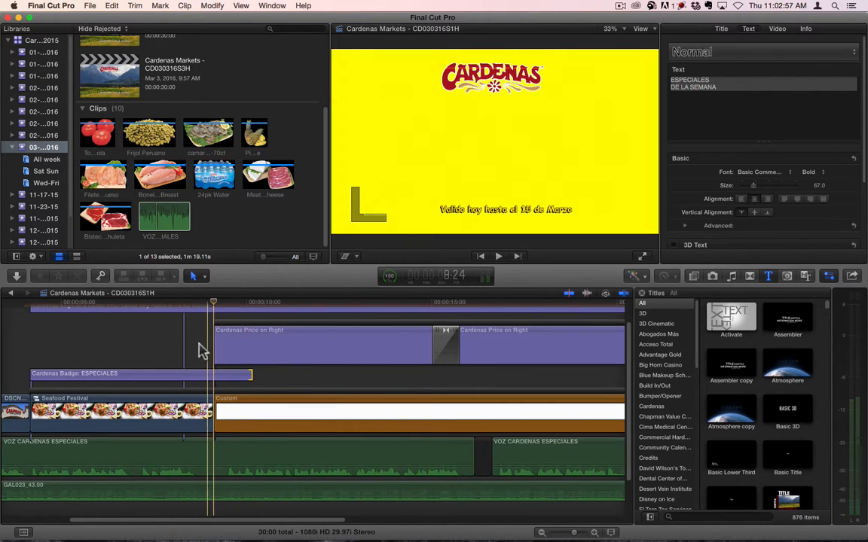
{"action": "left_click_drag", "start_coordinate": [194, 377], "coordinate": [252, 304]}
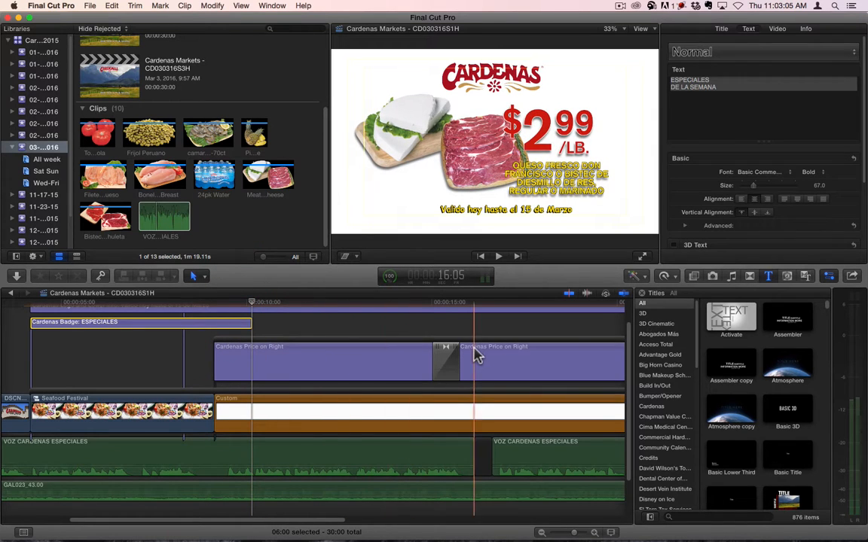
Roll the transitions before and after the tomato price title to about 16.3 and 20.7 seconds, inside the voice-over gaps.
{"action": "key", "text": "t"}
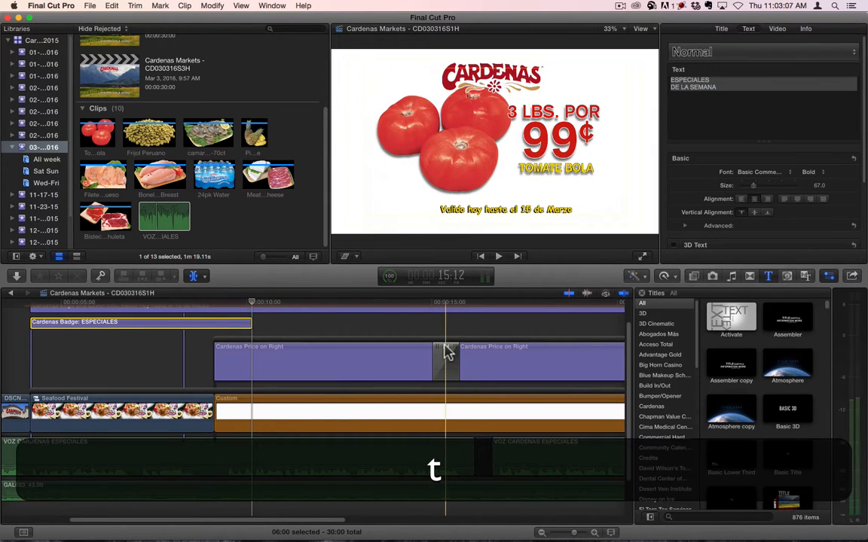
{"action": "left_click_drag", "start_coordinate": [448, 354], "coordinate": [473, 354]}
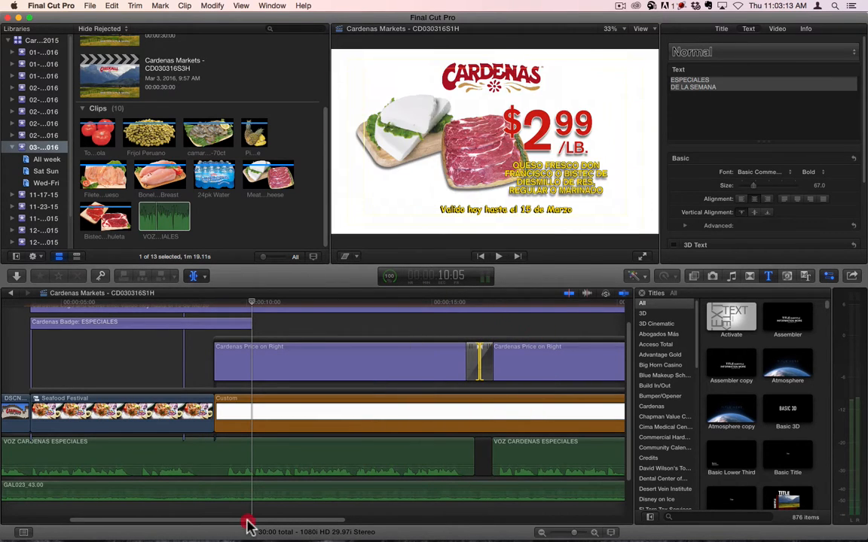
{"action": "left_click_drag", "start_coordinate": [248, 523], "coordinate": [345, 524]}
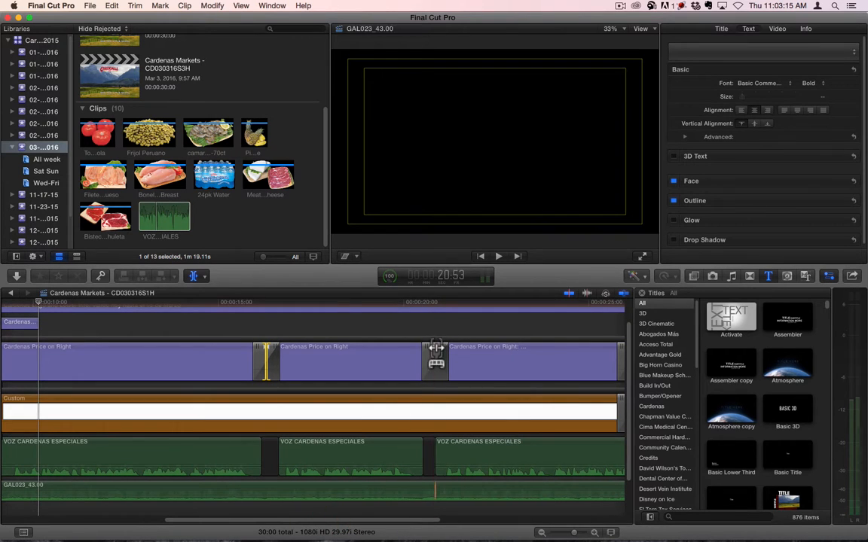
{"action": "left_click_drag", "start_coordinate": [435, 354], "coordinate": [423, 354]}
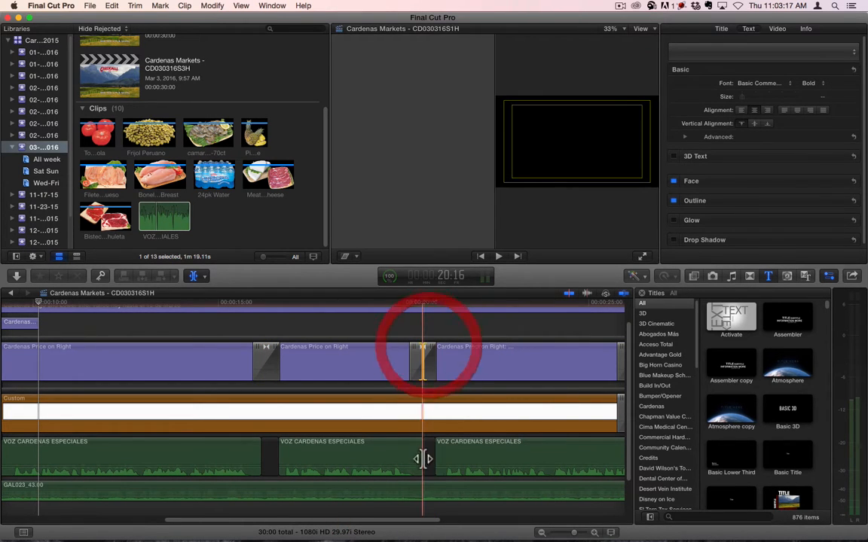
{"action": "left_click_drag", "start_coordinate": [423, 459], "coordinate": [430, 355]}
{"action": "key", "text": "n"}
Roll the transitions into the closing IMG_7247 clip and Cardenas Center Text title to about 27.2 seconds, before the last voice-over segment.
{"action": "left_click_drag", "start_coordinate": [309, 522], "coordinate": [399, 527]}
{"action": "key", "text": "n"}
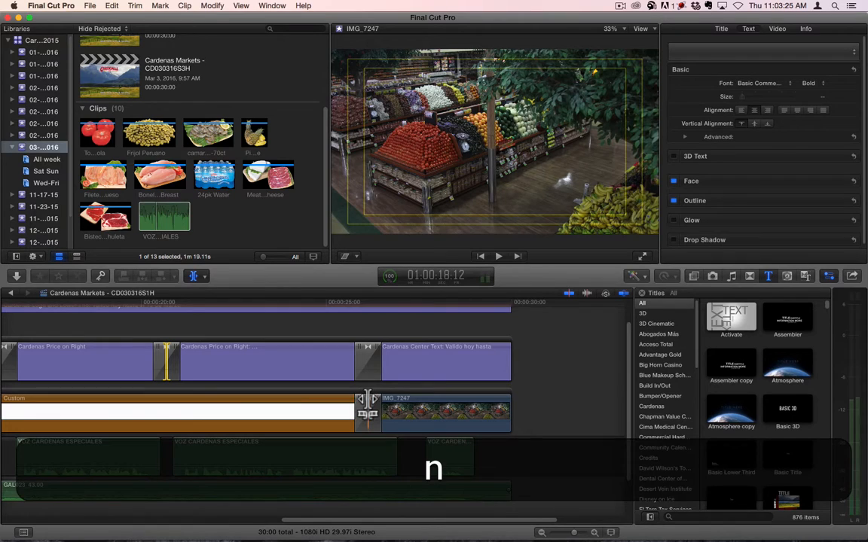
{"action": "left_click_drag", "start_coordinate": [368, 406], "coordinate": [408, 407]}
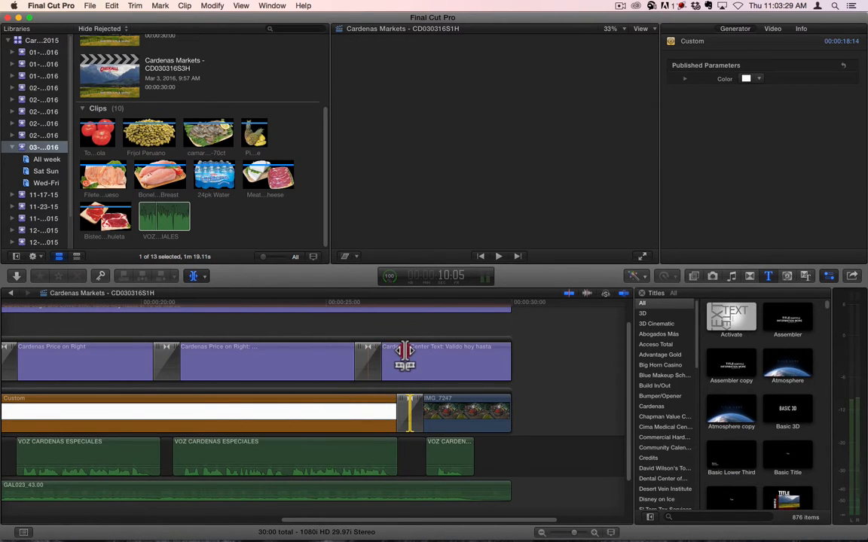
{"action": "left_click_drag", "start_coordinate": [405, 355], "coordinate": [407, 349]}
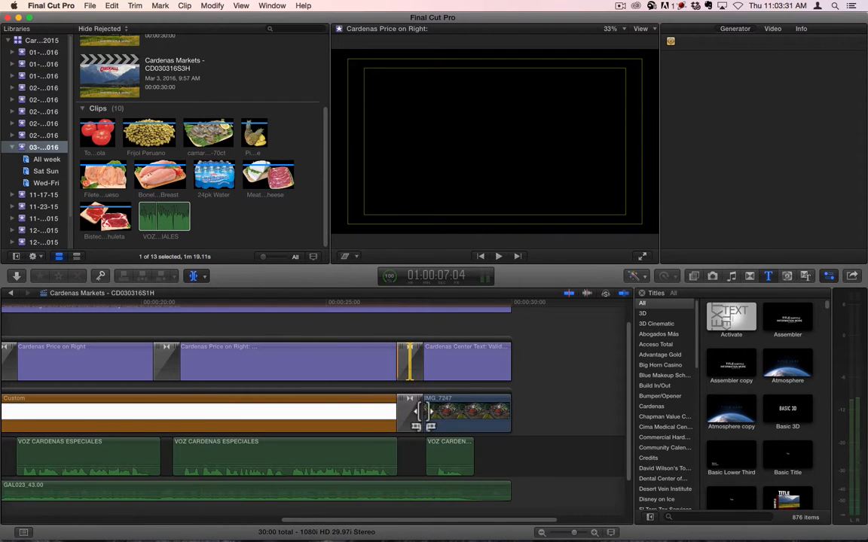
{"action": "left_click_drag", "start_coordinate": [325, 520], "coordinate": [91, 531]}
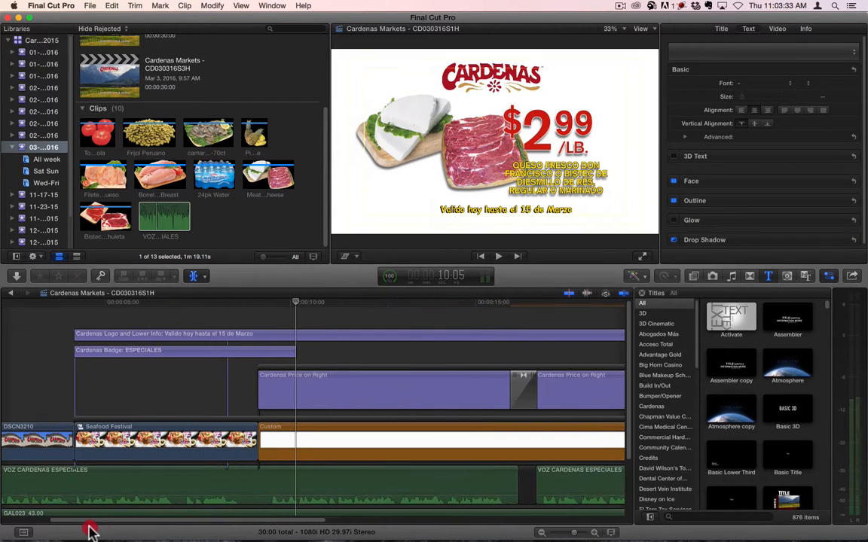
{"action": "scroll", "coordinate": [225, 407], "scroll_direction": "down", "scroll_amount": 5}
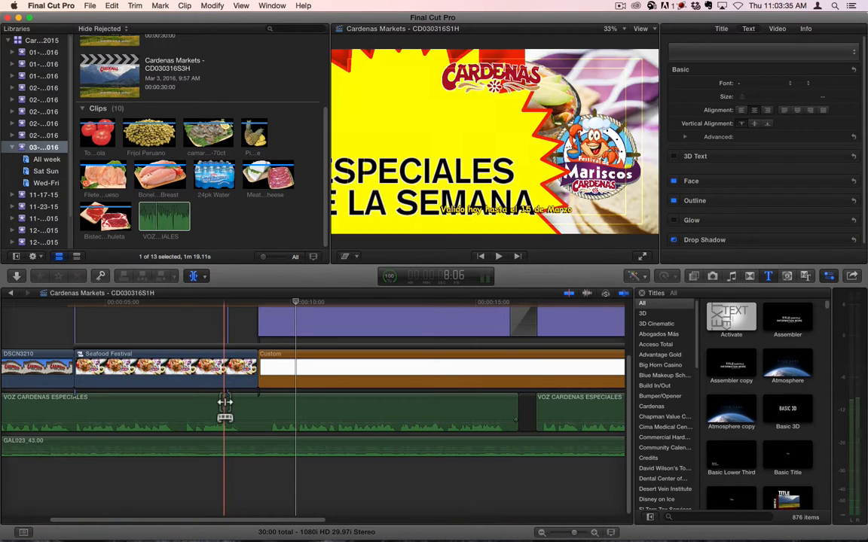
{"action": "key", "text": "a"}
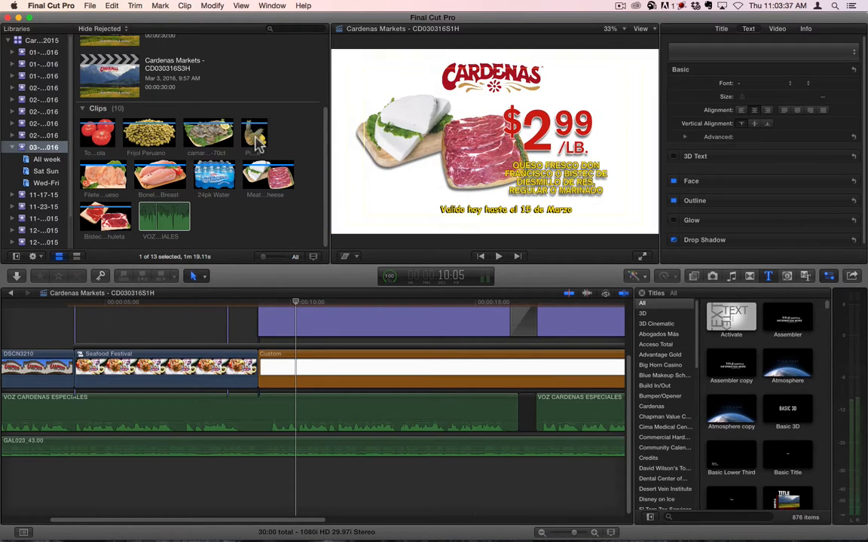
Open the CD030316S2H project and append the VOZ CARDENAS ESPECIALES voice-over to the end of its timeline.
{"action": "left_click", "coordinate": [124, 75]}
{"action": "scroll", "coordinate": [124, 75], "scroll_direction": "up", "scroll_amount": 5}
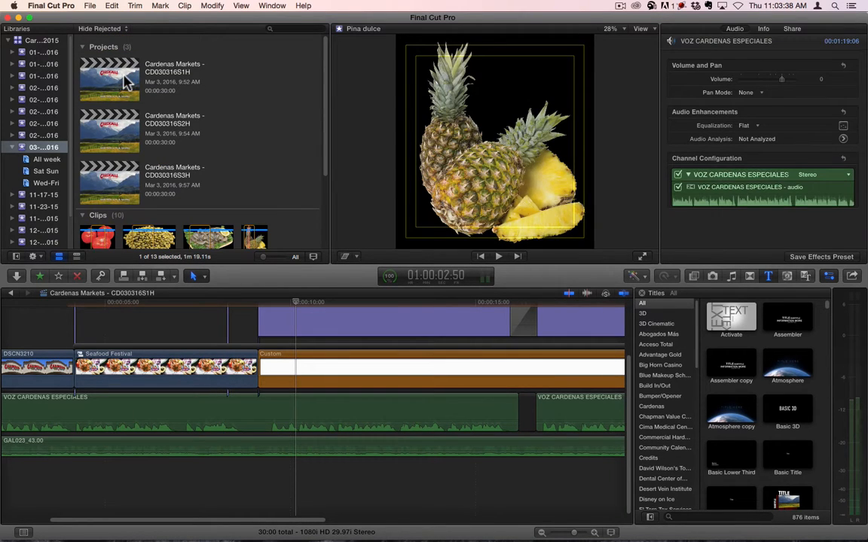
{"action": "double_click", "coordinate": [115, 130]}
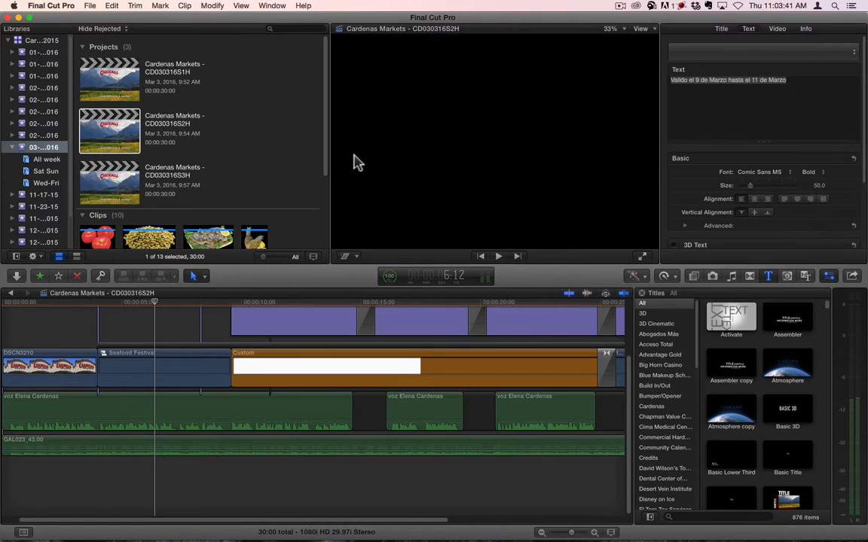
{"action": "scroll", "coordinate": [285, 171], "scroll_direction": "down", "scroll_amount": 5}
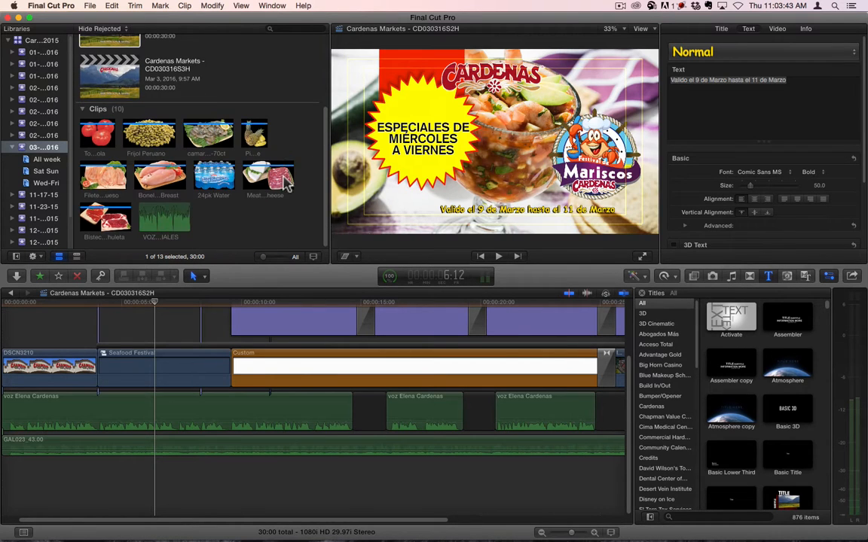
{"action": "left_click", "coordinate": [154, 230]}
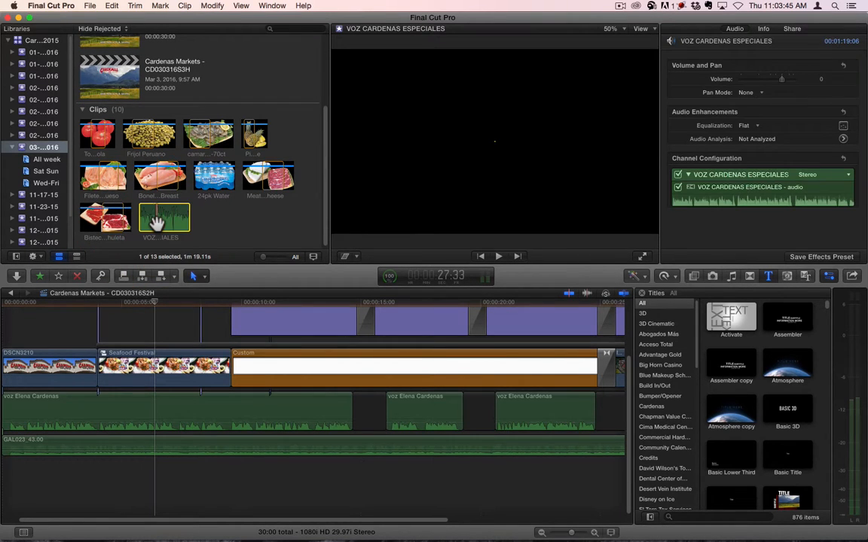
{"action": "key", "text": "e"}
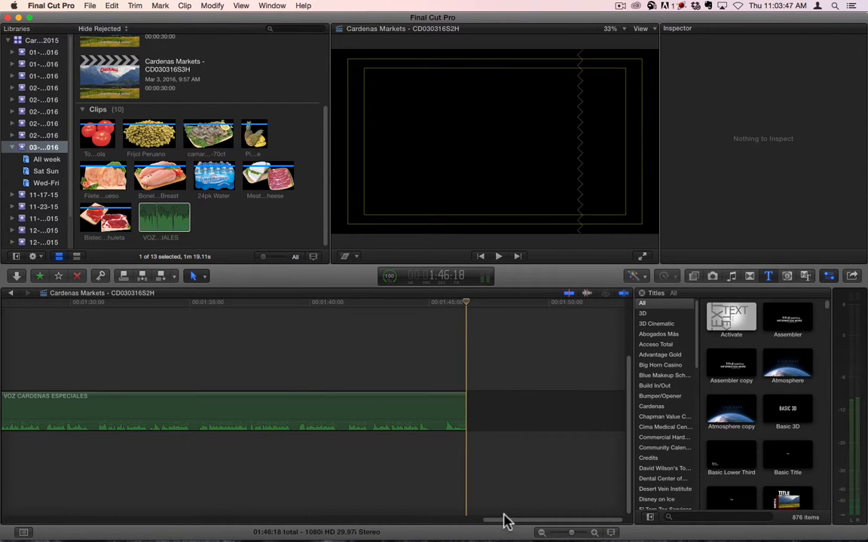
{"action": "left_click_drag", "start_coordinate": [498, 520], "coordinate": [237, 535]}
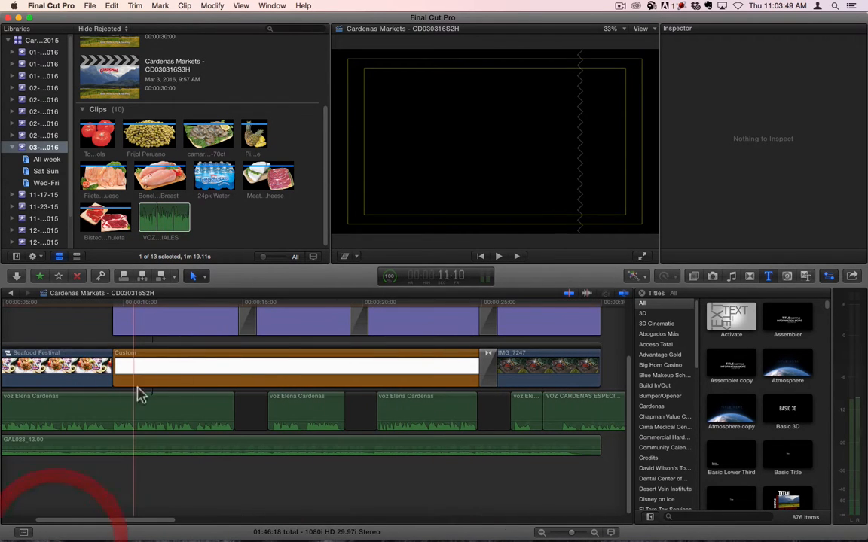
{"action": "left_click", "coordinate": [128, 411]}
{"action": "key", "text": "super+c"}
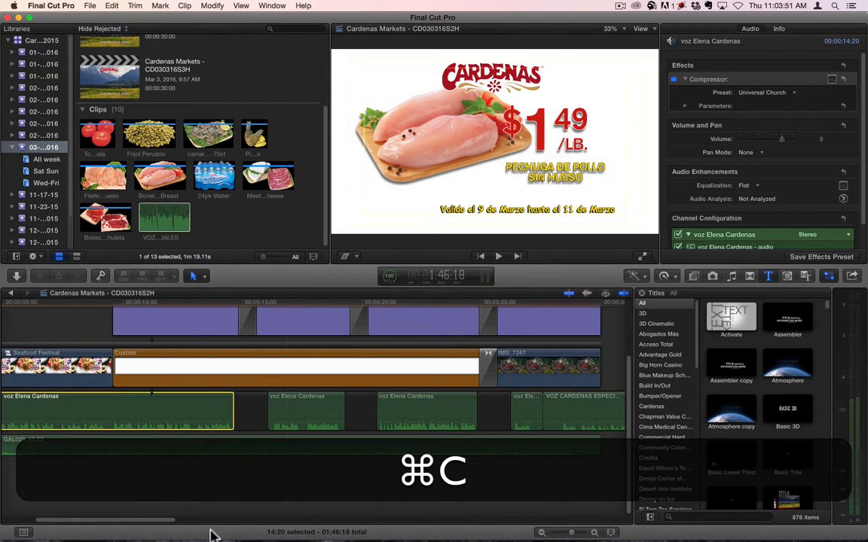
{"action": "left_click_drag", "start_coordinate": [151, 520], "coordinate": [226, 531]}
{"action": "left_click", "coordinate": [305, 419]}
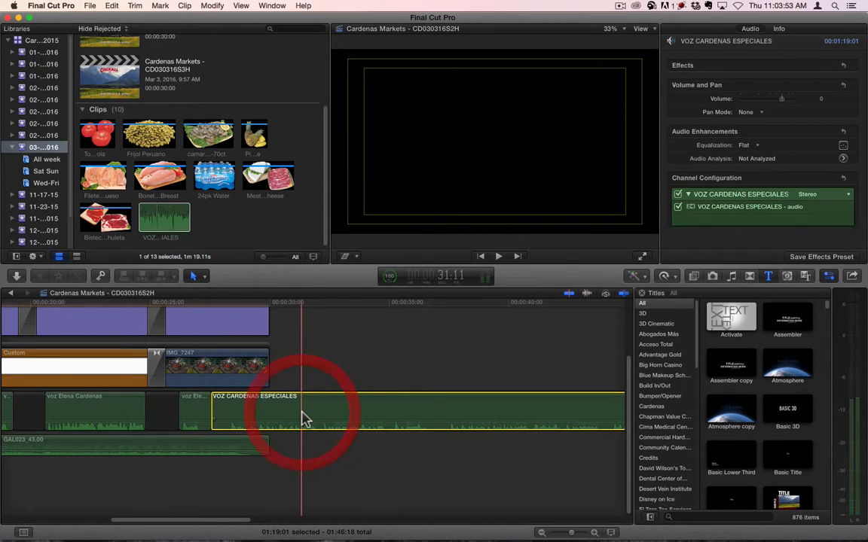
{"action": "key", "text": "shift+super+v"}
{"action": "left_click", "coordinate": [448, 177]}
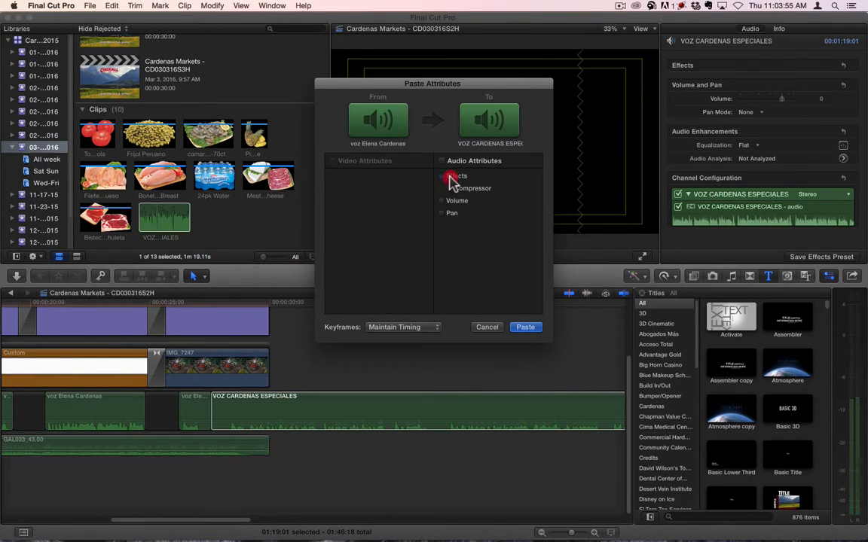
{"action": "left_click", "coordinate": [520, 329]}
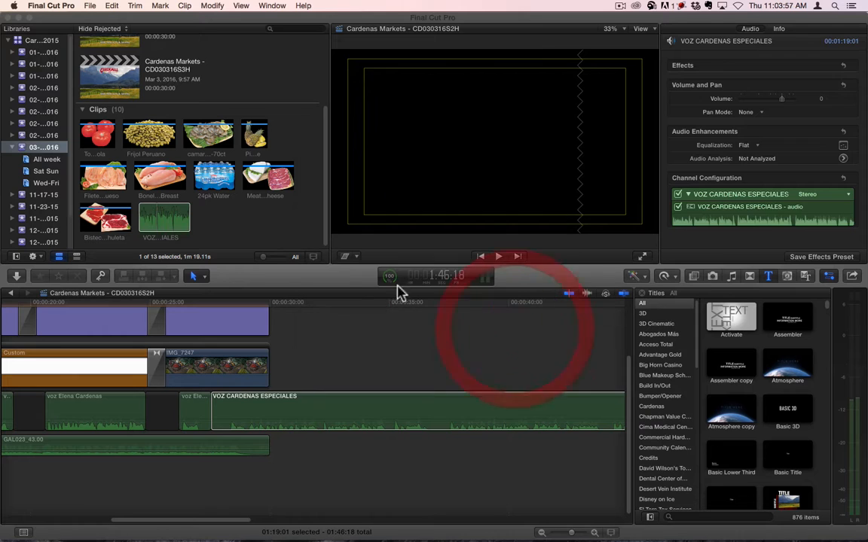
{"action": "left_click", "coordinate": [340, 382]}
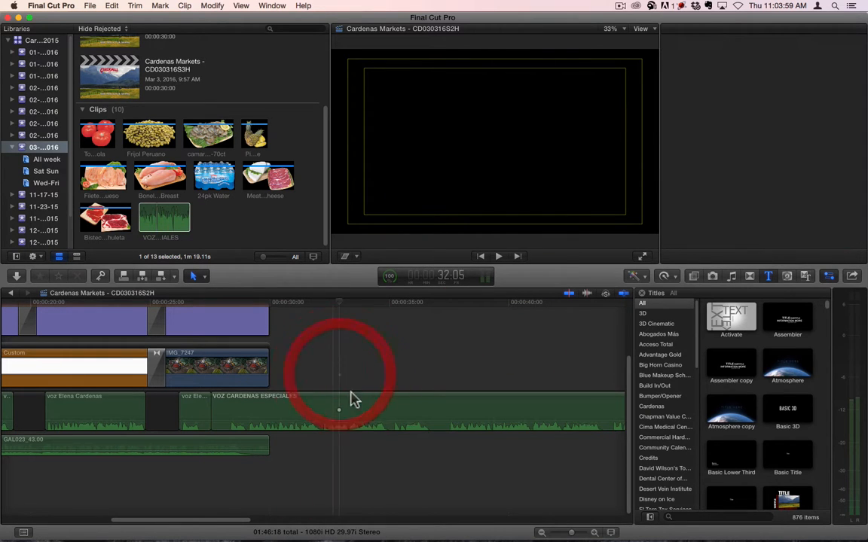
Split the VOZ CARDENAS ESPECIALES clip at 56:12 and delete the part before the cut.
{"action": "left_click_drag", "start_coordinate": [237, 521], "coordinate": [356, 529]}
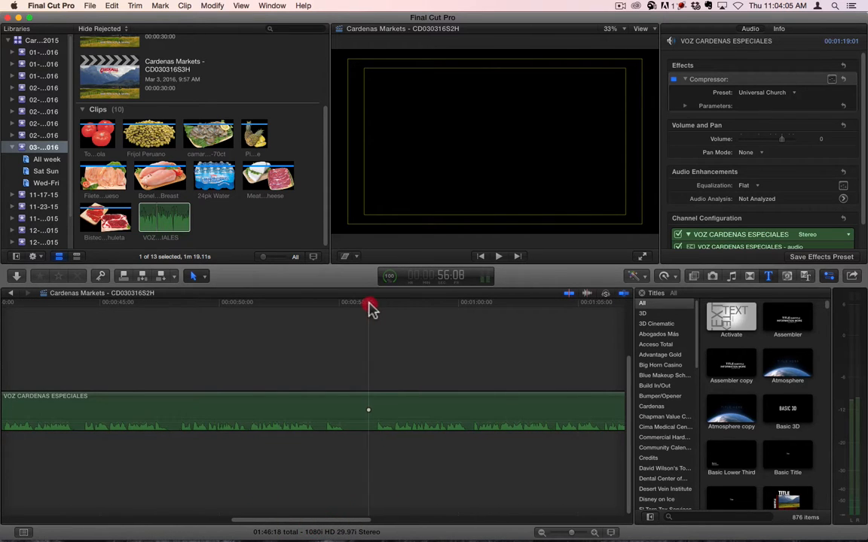
{"action": "key", "text": "super+b"}
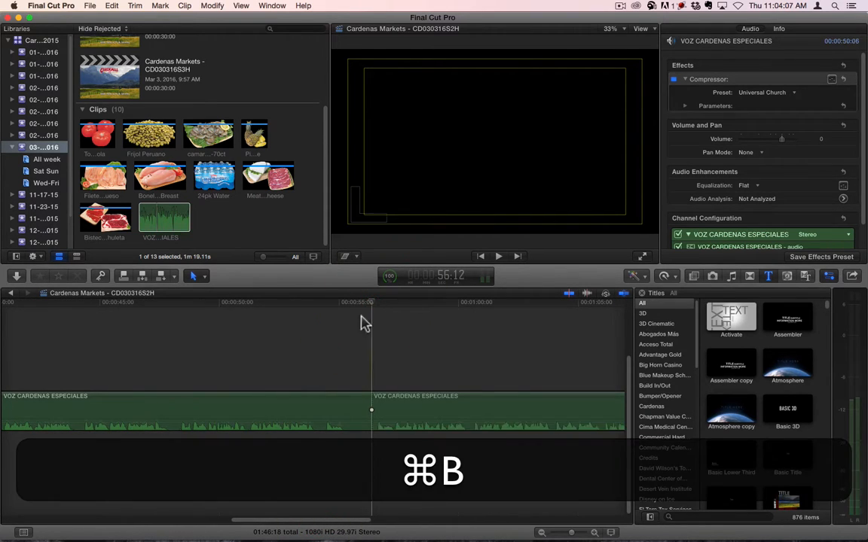
{"action": "left_click_drag", "start_coordinate": [364, 323], "coordinate": [306, 459]}
{"action": "key", "text": "BackSpace"}
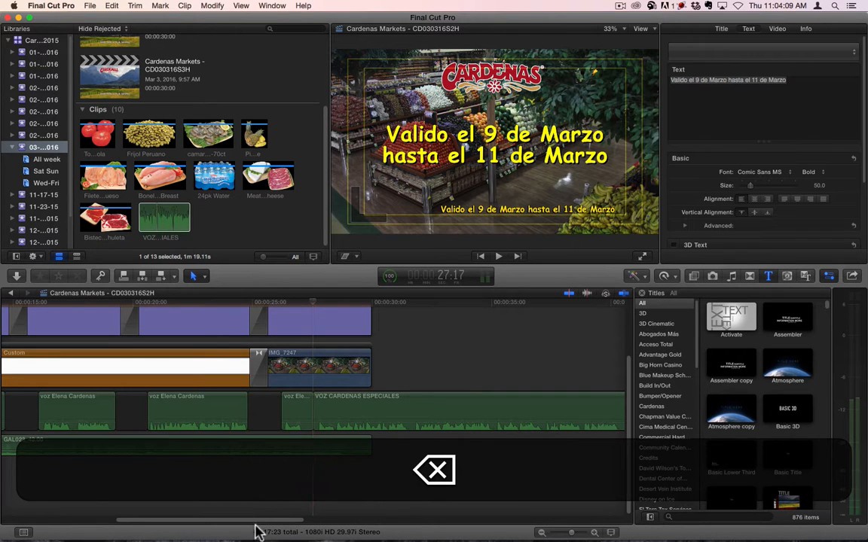
Shift the remaining VOZ CARDENAS ESPECIALES clip with the Position tool to start at the 30-second end of the commercial.
{"action": "left_click", "coordinate": [354, 422]}
{"action": "key", "text": "p"}
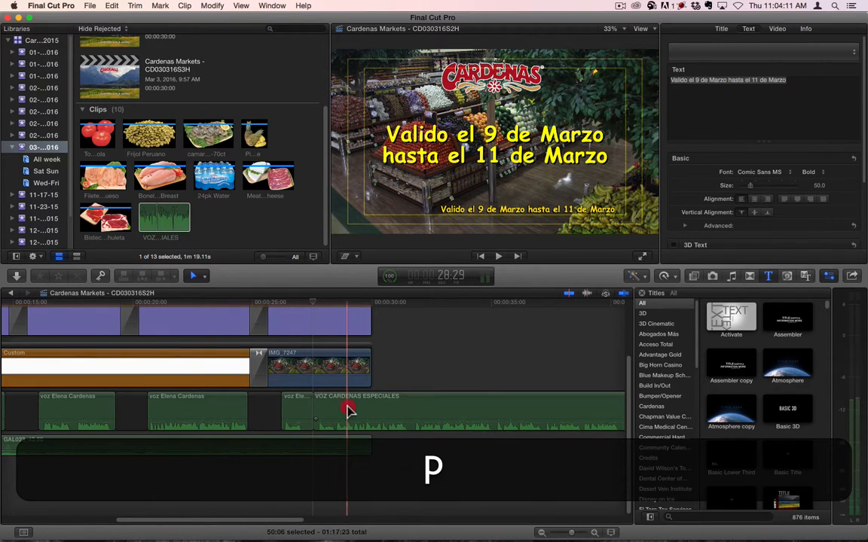
{"action": "left_click_drag", "start_coordinate": [348, 409], "coordinate": [402, 407]}
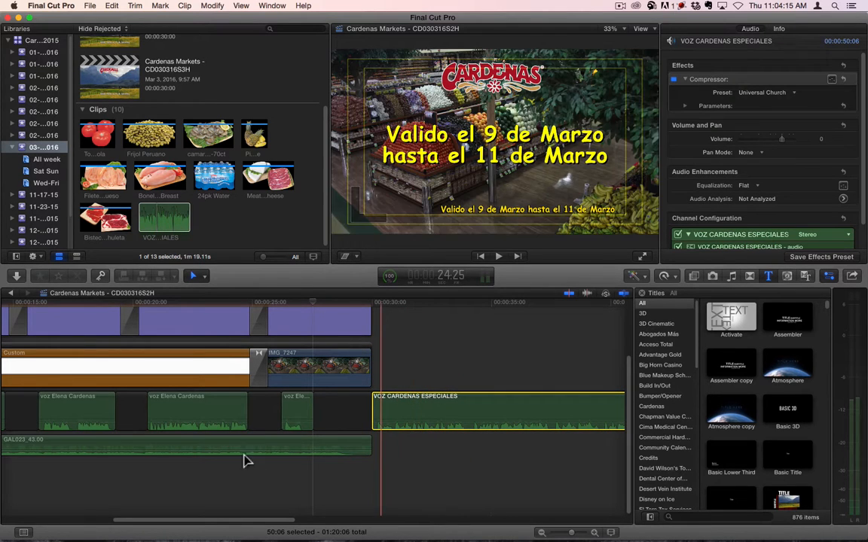
Move the GAL023_43.00 music track beneath the new voice-over, starting where the voice-over begins.
{"action": "key", "text": "alt+z"}
{"action": "left_click", "coordinate": [286, 428], "text": "alt"}
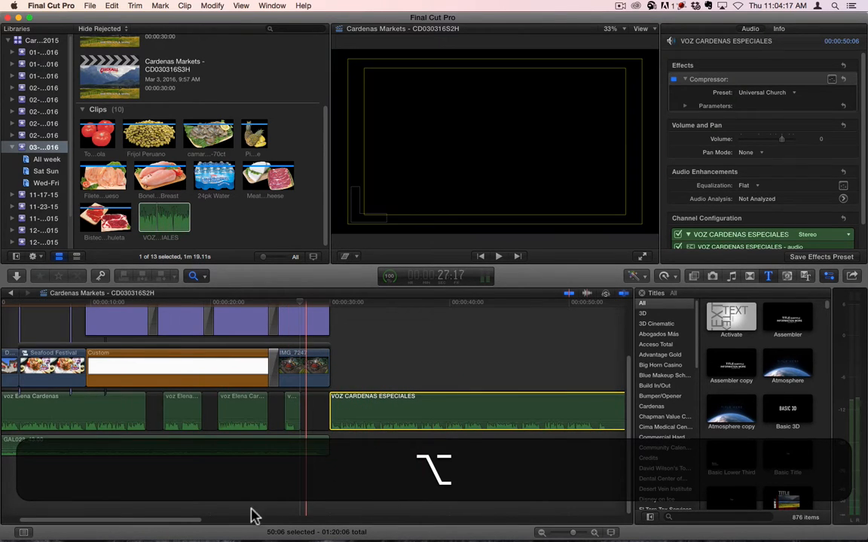
{"action": "key", "text": "a"}
{"action": "left_click_drag", "start_coordinate": [156, 522], "coordinate": [53, 521]}
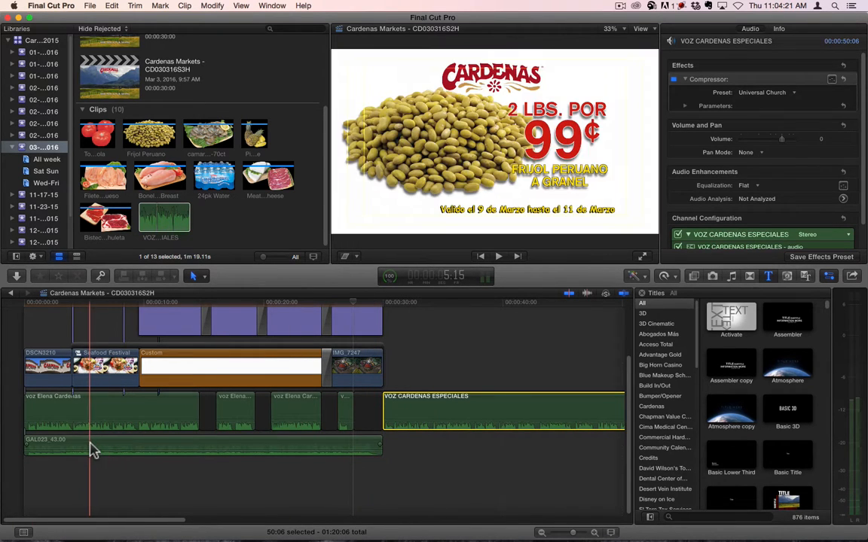
{"action": "left_click_drag", "start_coordinate": [91, 449], "coordinate": [421, 442]}
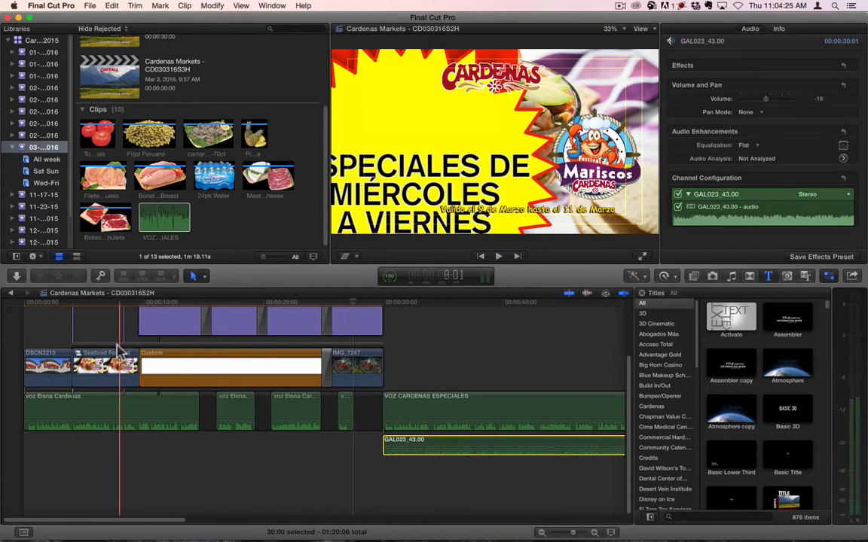
{"action": "left_click", "coordinate": [115, 345]}
{"action": "left_click", "coordinate": [47, 362], "text": "super"}
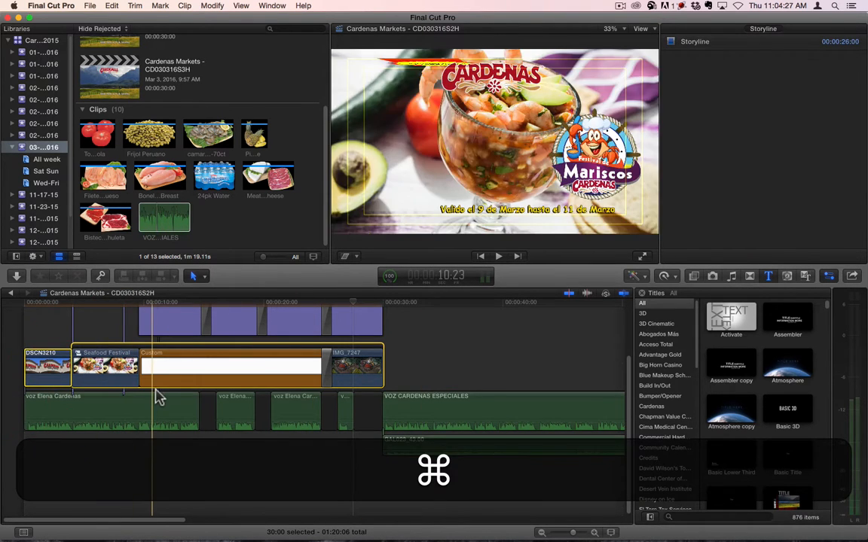
{"action": "scroll", "coordinate": [151, 398], "scroll_direction": "up", "scroll_amount": 3}
{"action": "left_click", "coordinate": [124, 352], "text": "super"}
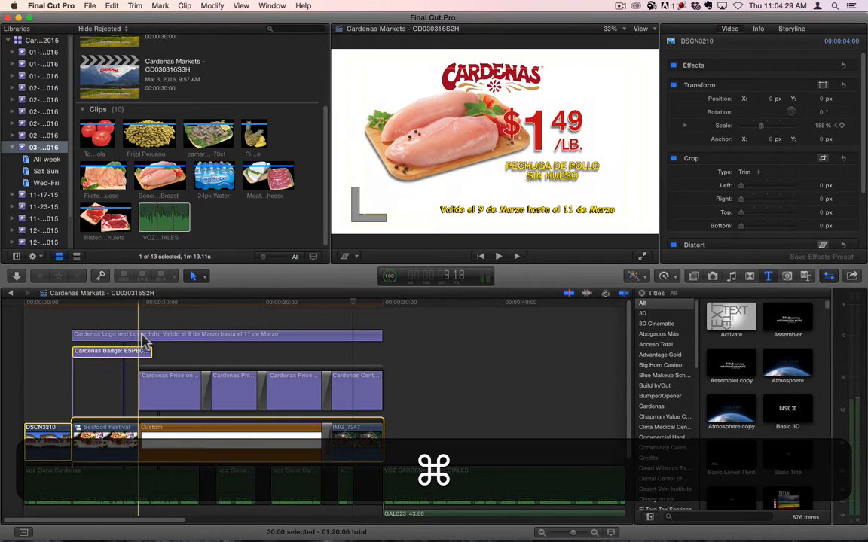
{"action": "left_click", "coordinate": [143, 337], "text": "super"}
{"action": "left_click", "coordinate": [181, 368], "text": "super"}
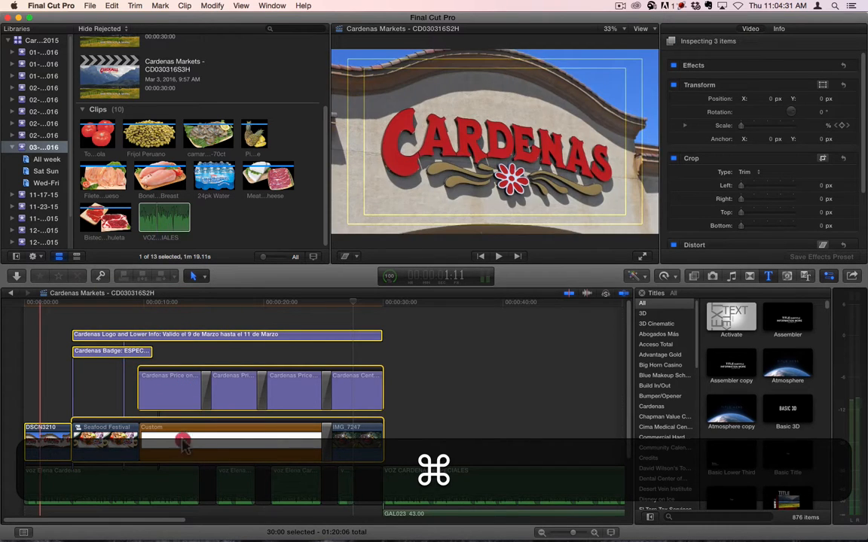
{"action": "left_click_drag", "start_coordinate": [35, 443], "coordinate": [38, 503]}
{"action": "key", "text": "BackSpace"}
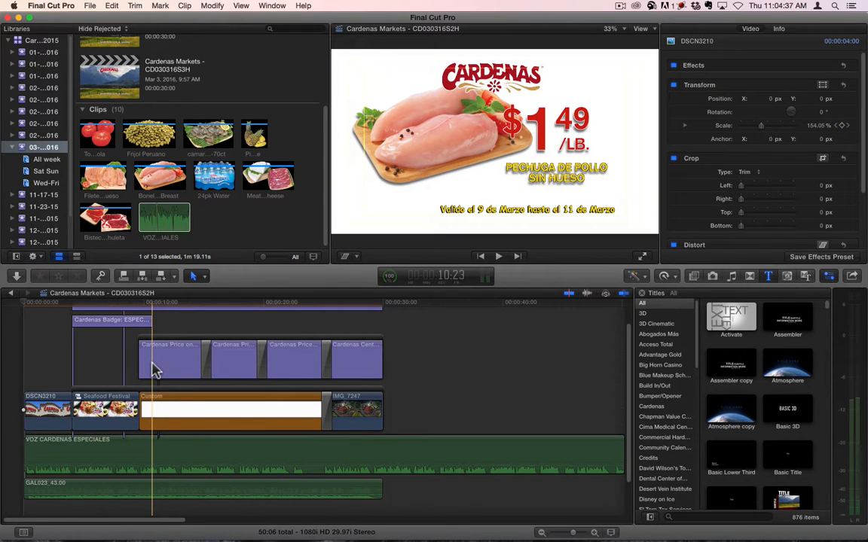
Cut the VOZ CARDENAS ESPECIALES clip at about 24:09, after the last spoken line, and delete the remainder.
{"action": "key", "text": "b"}
{"action": "left_click", "coordinate": [310, 459]}
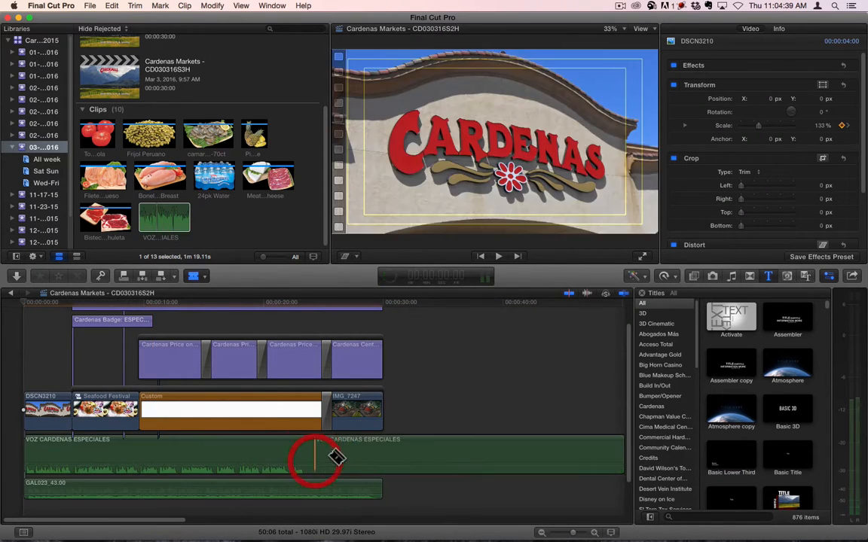
{"action": "key", "text": "a"}
{"action": "key", "text": "BackSpace"}
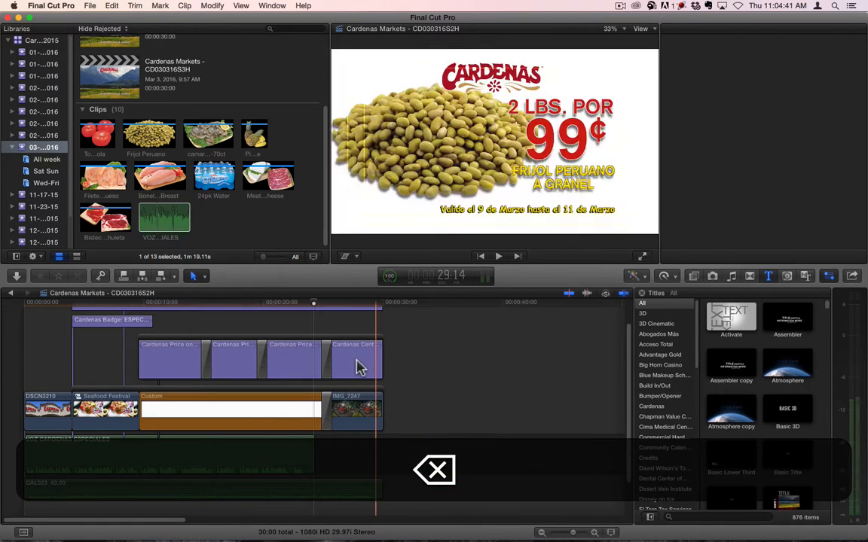
Split the voice-over at 12:27 and at about 17.8 and 22.3 seconds, at the pauses between the offers.
{"action": "key", "text": "z"}
{"action": "left_click", "coordinate": [112, 455]}
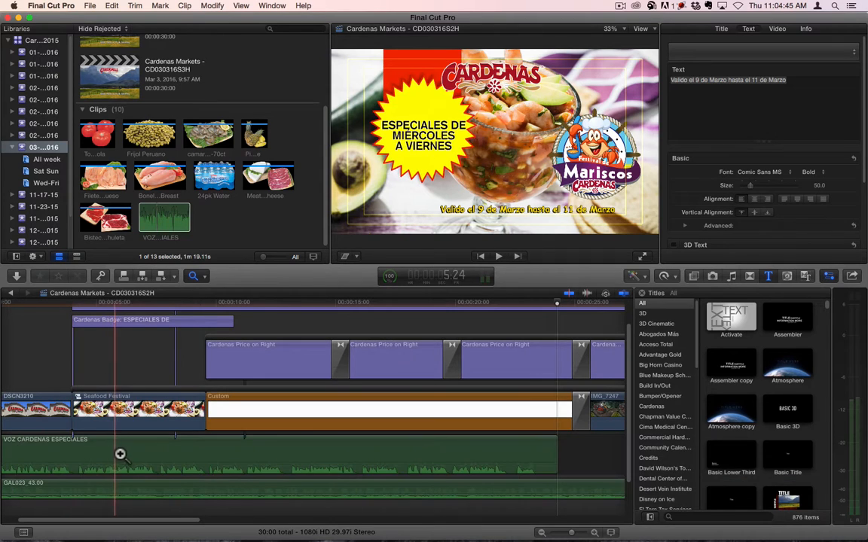
{"action": "key", "text": "a"}
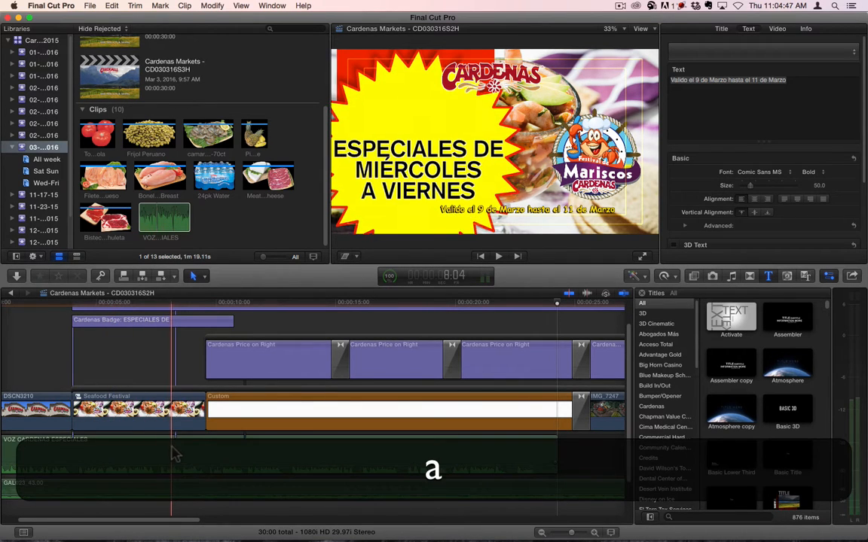
{"action": "left_click", "coordinate": [259, 454]}
{"action": "key", "text": "space"}
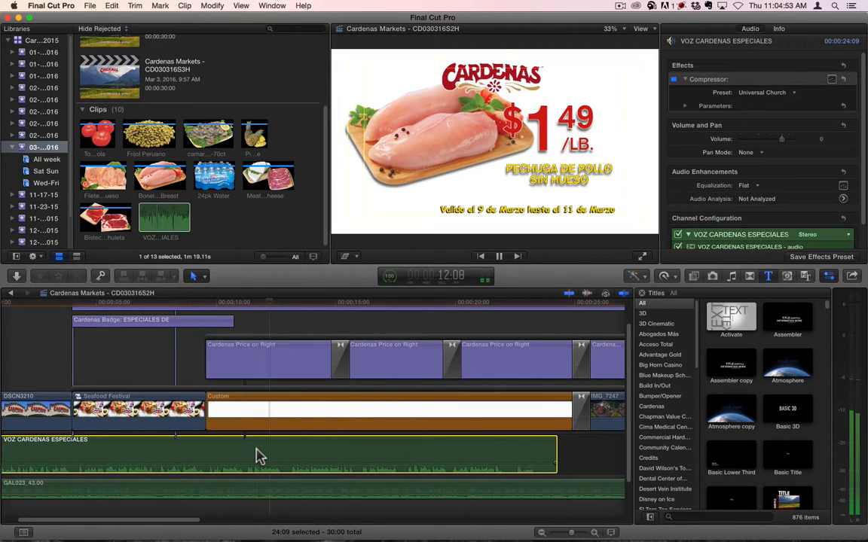
{"action": "key", "text": "space"}
{"action": "key", "text": "b"}
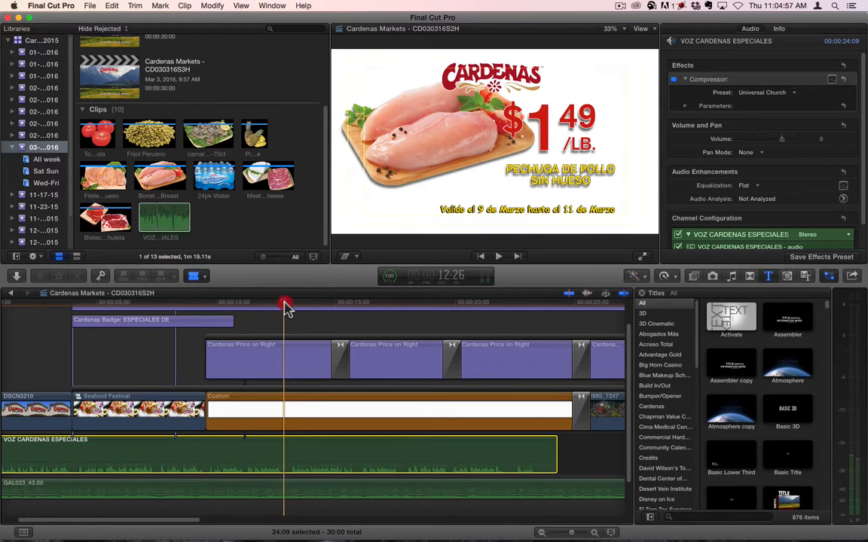
{"action": "left_click", "coordinate": [286, 454]}
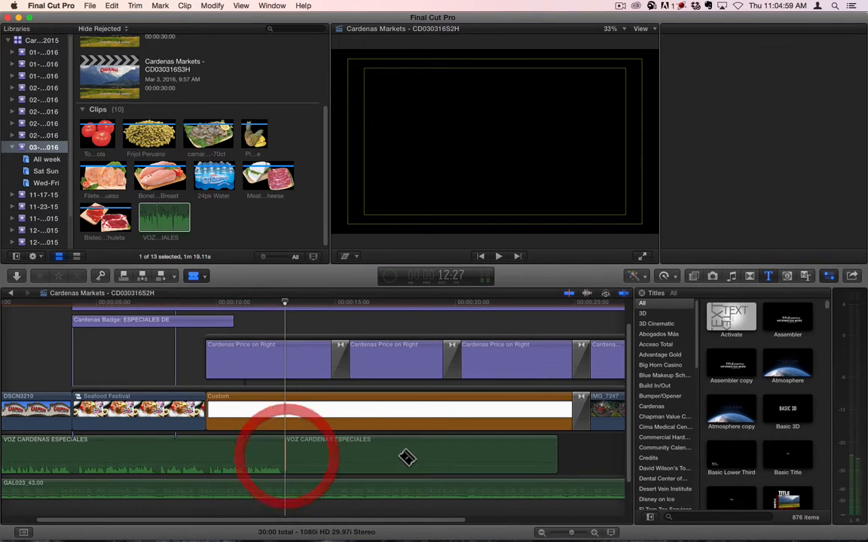
{"action": "left_click", "coordinate": [404, 457]}
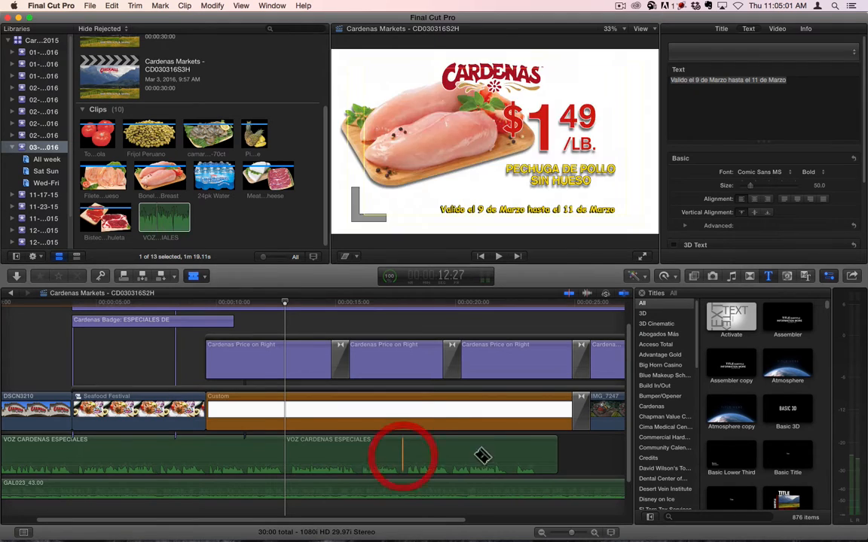
{"action": "left_click", "coordinate": [519, 457]}
{"action": "key", "text": "a"}
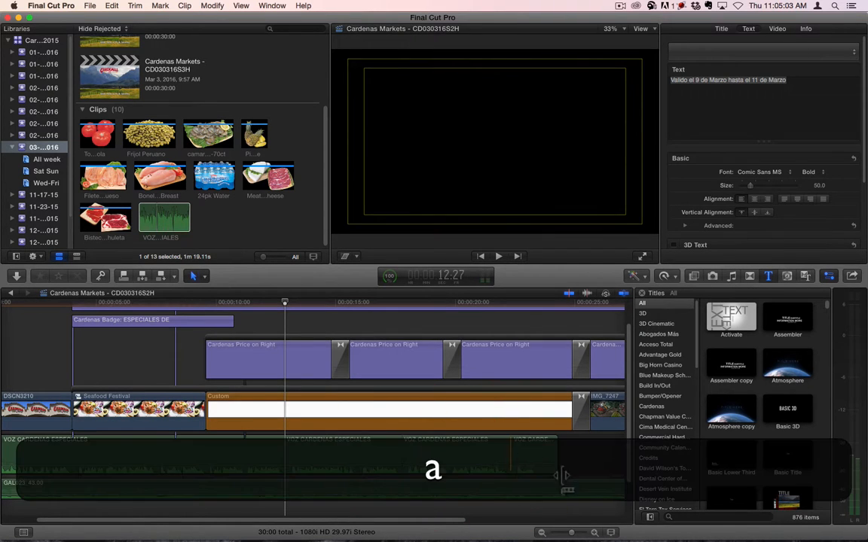
Spread the last three voice-over segments with the Position tool to start at about 14.2, 20.5 and 26.3 seconds.
{"action": "left_click_drag", "start_coordinate": [390, 523], "coordinate": [440, 529]}
{"action": "key", "text": "p"}
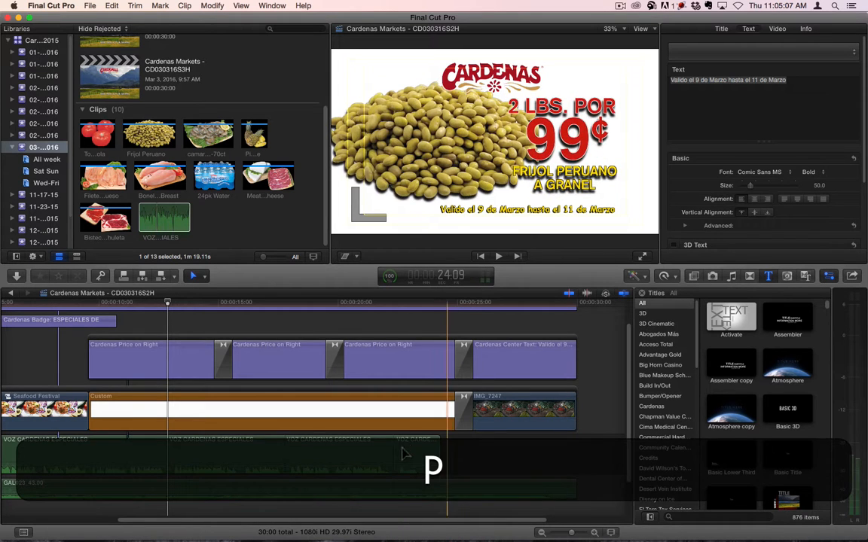
{"action": "left_click", "coordinate": [427, 454]}
{"action": "mouse_move", "coordinate": [486, 453]}
{"action": "left_mouse_down"}
{"action": "mouse_move", "coordinate": [503, 454]}
{"action": "mouse_move", "coordinate": [495, 453]}
{"action": "left_mouse_up"}
{"action": "left_click_drag", "start_coordinate": [355, 456], "coordinate": [403, 466]}
{"action": "left_click_drag", "start_coordinate": [242, 455], "coordinate": [271, 455]}
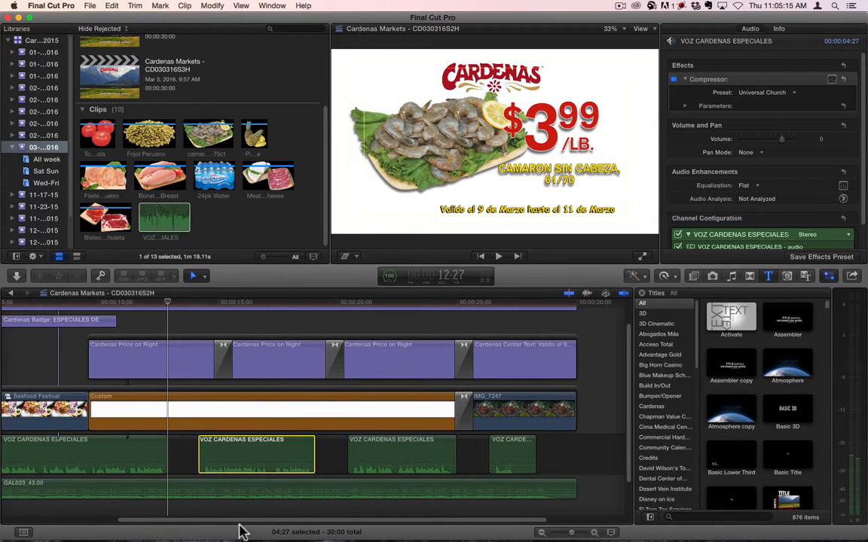
{"action": "left_click_drag", "start_coordinate": [238, 519], "coordinate": [181, 519]}
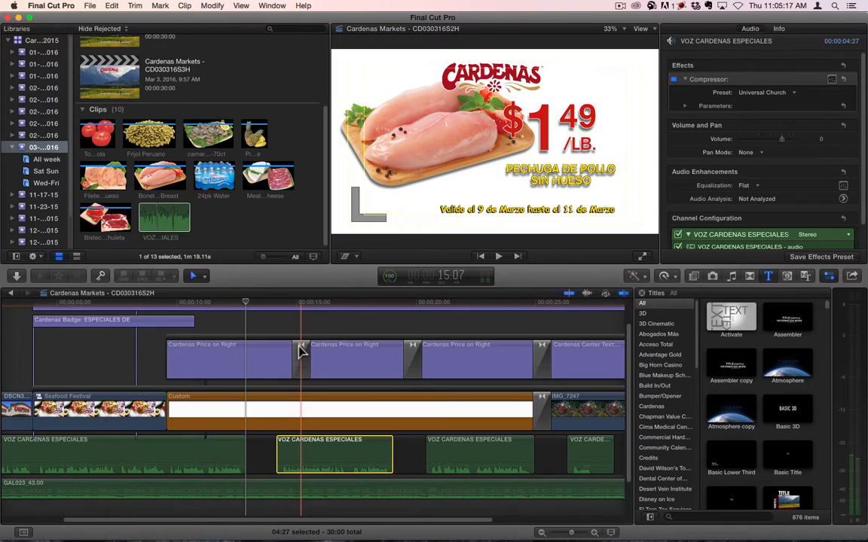
Roll the three title transitions to about 13.2, 19.4 and 25.6 seconds, and the background transition before IMG_7247 to about 25.6 seconds.
{"action": "left_click_drag", "start_coordinate": [299, 352], "coordinate": [254, 354]}
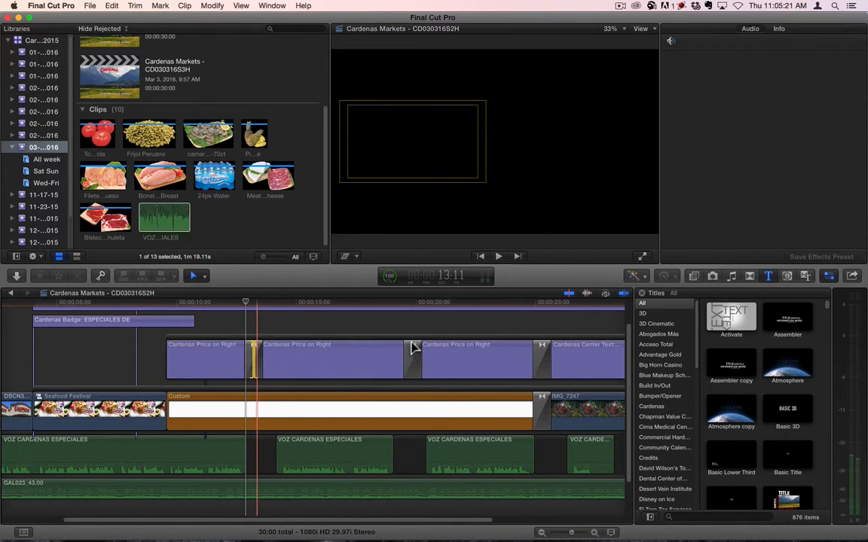
{"action": "mouse_move", "coordinate": [412, 346]}
{"action": "left_mouse_down"}
{"action": "mouse_move", "coordinate": [406, 351]}
{"action": "mouse_move", "coordinate": [414, 348]}
{"action": "left_mouse_up"}
{"action": "mouse_move", "coordinate": [544, 348]}
{"action": "left_mouse_down"}
{"action": "mouse_move", "coordinate": [539, 354]}
{"action": "mouse_move", "coordinate": [551, 354]}
{"action": "left_mouse_up"}
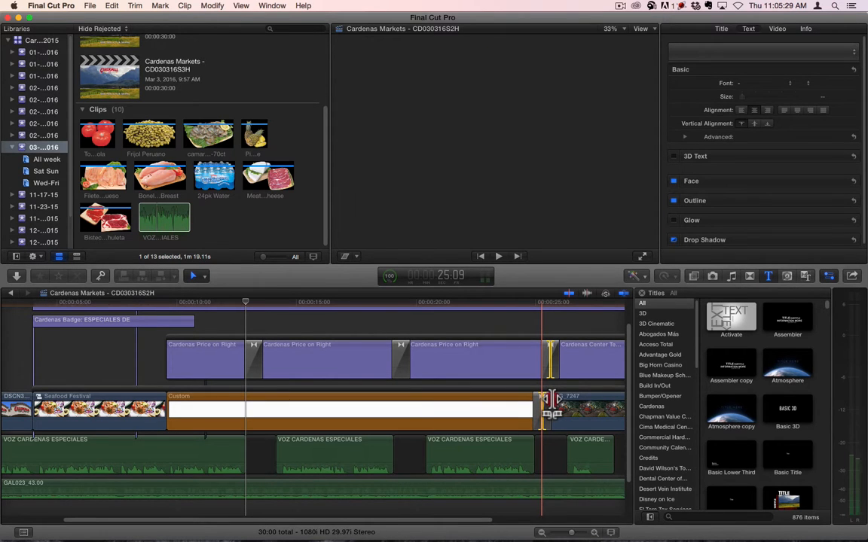
{"action": "left_click_drag", "start_coordinate": [552, 405], "coordinate": [550, 407]}
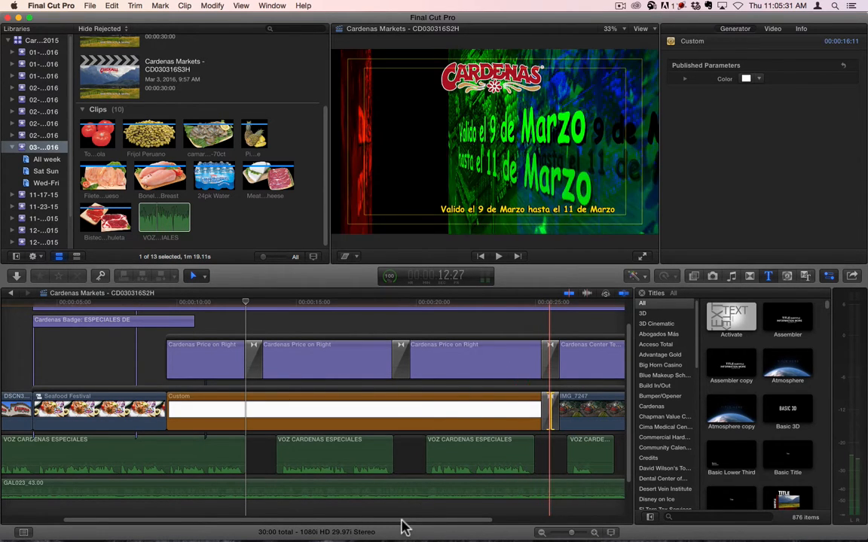
Play the commercial from about 3:14 into the first offer to check the pictures and titles against the new voice-over.
{"action": "left_click_drag", "start_coordinate": [401, 520], "coordinate": [335, 521]}
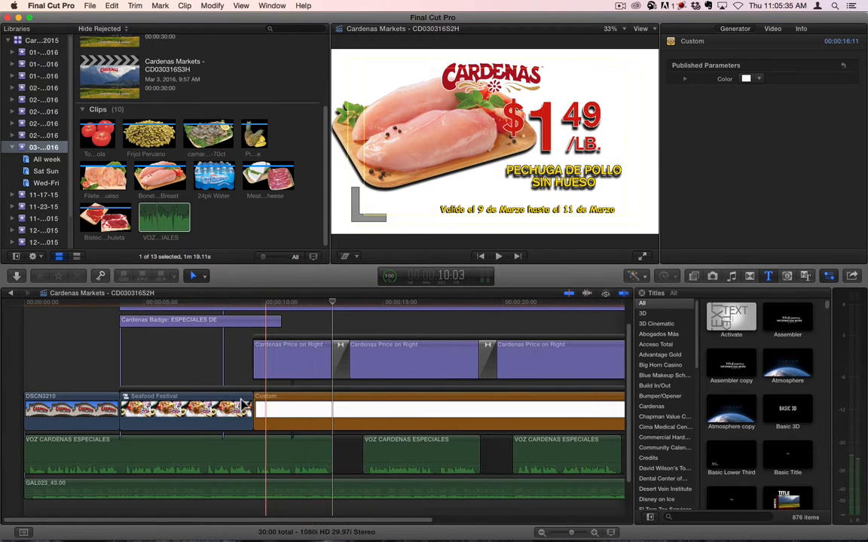
{"action": "left_click", "coordinate": [108, 307]}
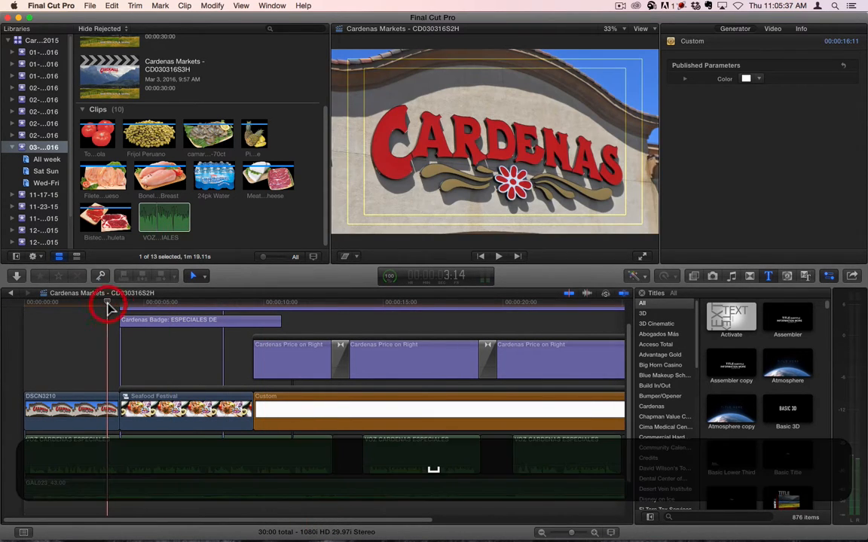
{"action": "key", "text": "space"}
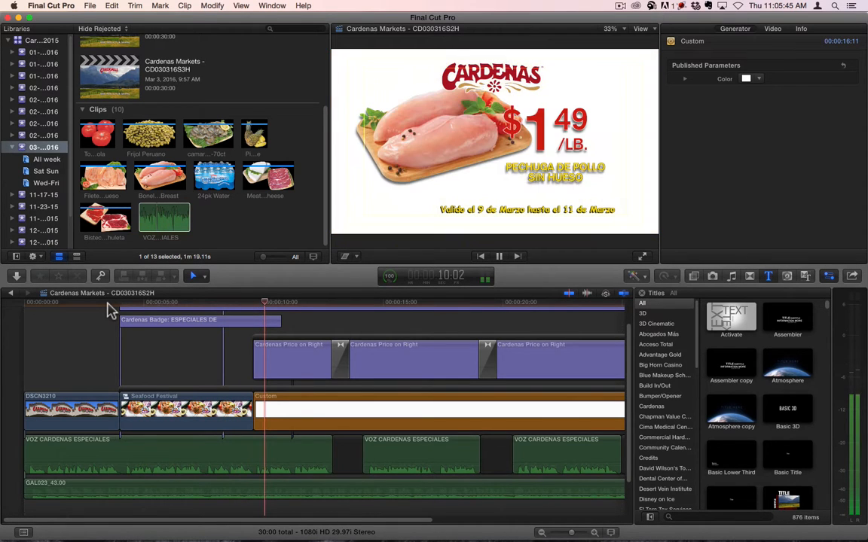
{"action": "key", "text": "space"}
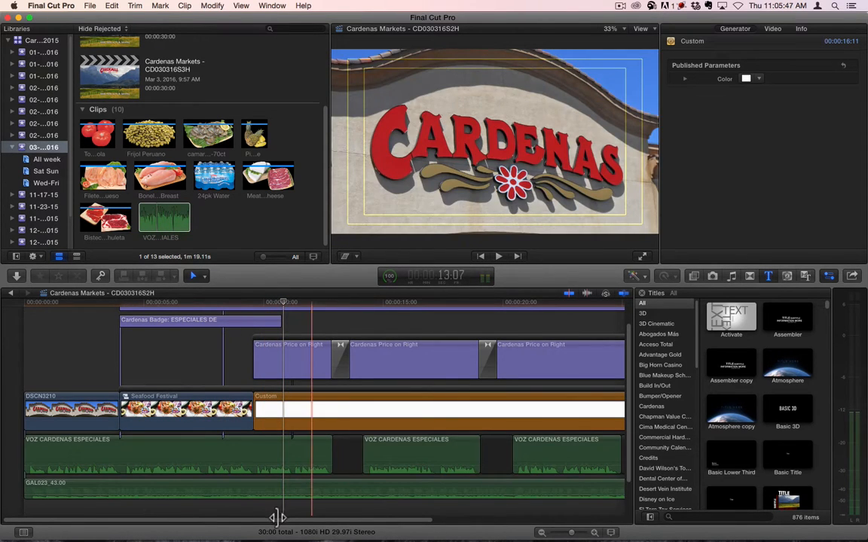
{"action": "left_click_drag", "start_coordinate": [290, 519], "coordinate": [169, 476]}
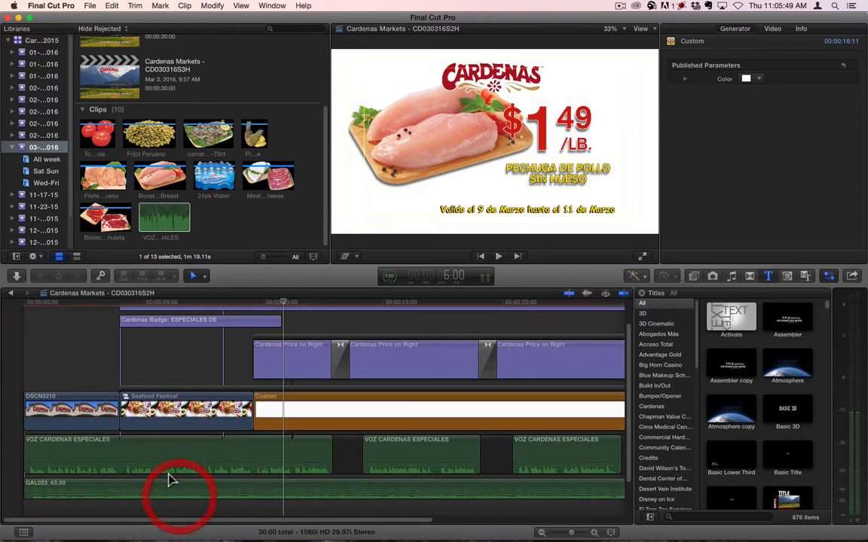
{"action": "key", "text": "super+e"}
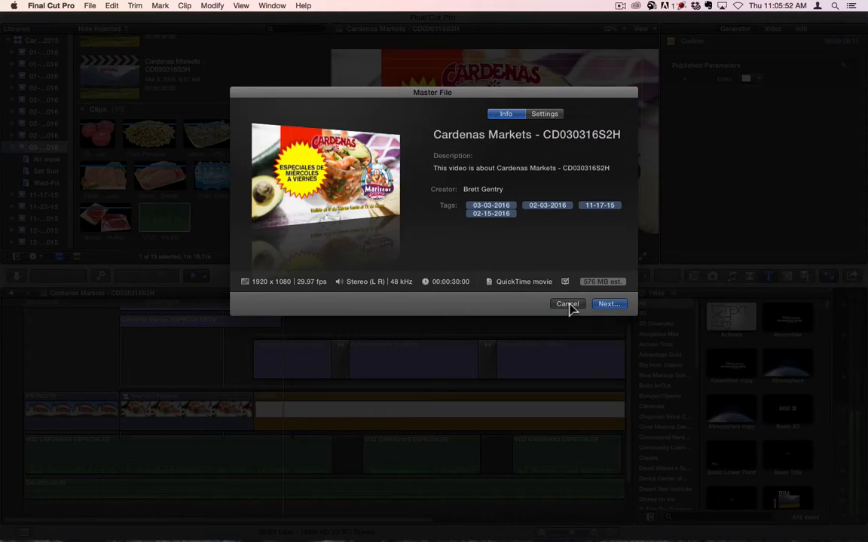
{"action": "left_click", "coordinate": [566, 303]}
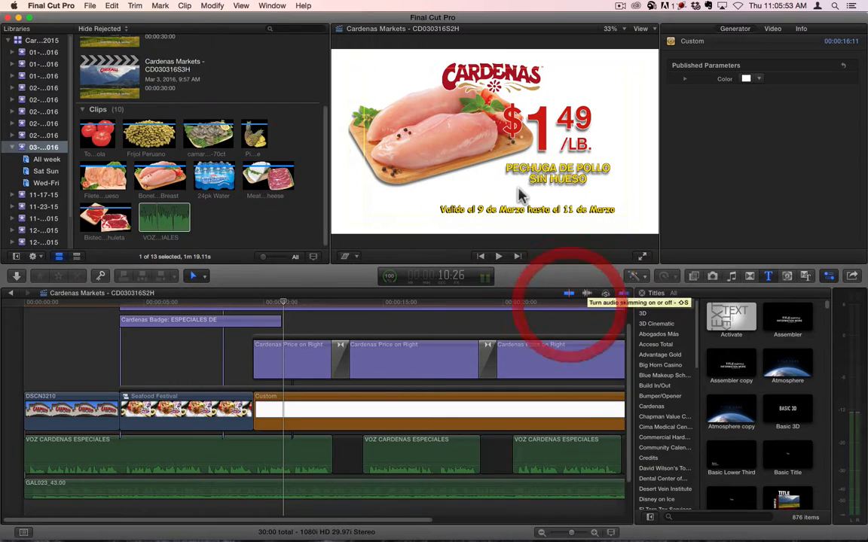
Open the Cardenas Markets - CD030316S3H project and append the VOZ CARDENAS ESPECIALES clip to the end of its timeline.
{"action": "double_click", "coordinate": [121, 85]}
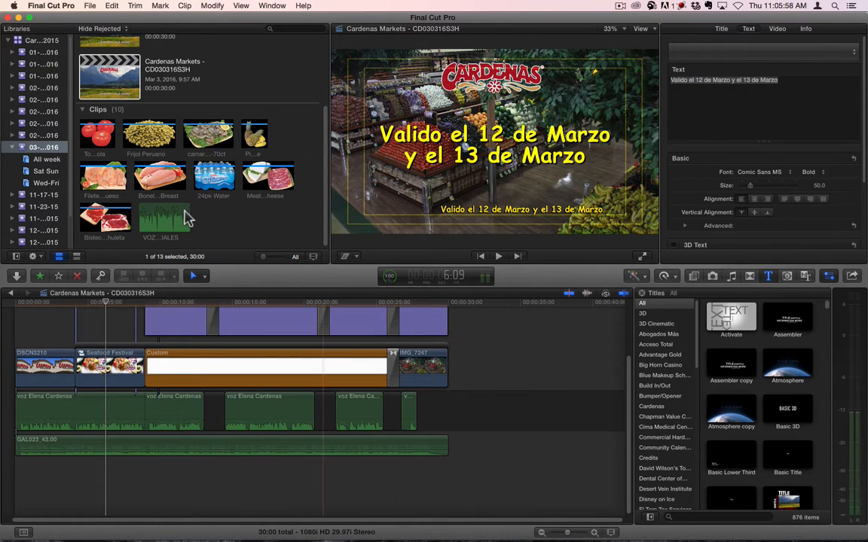
{"action": "left_click", "coordinate": [184, 215]}
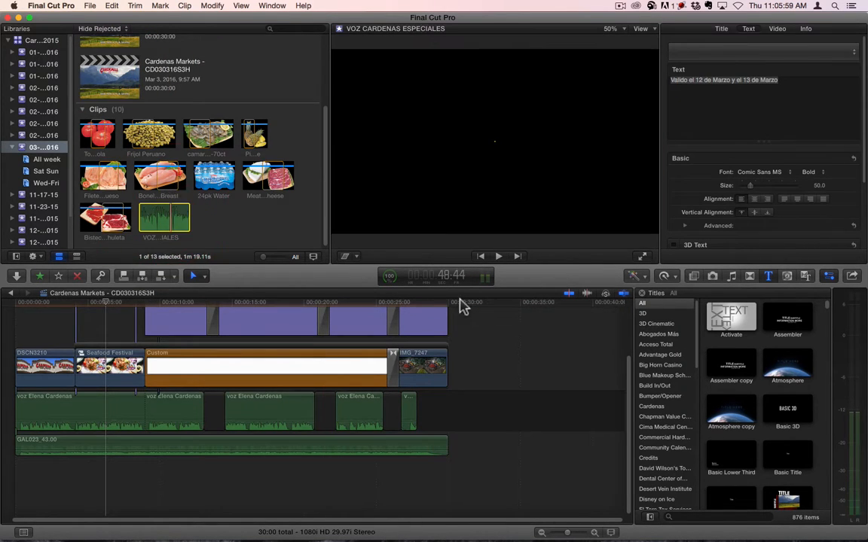
{"action": "key", "text": "e"}
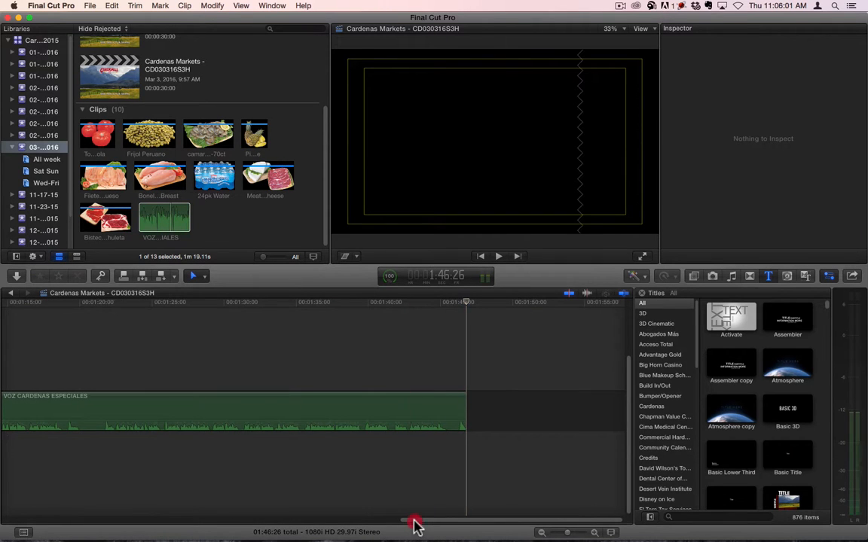
{"action": "left_click_drag", "start_coordinate": [413, 520], "coordinate": [6, 540]}
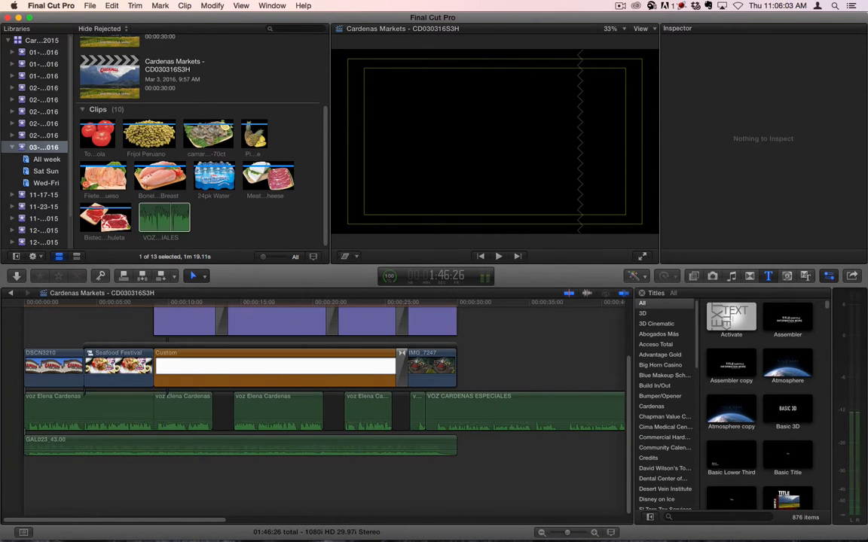
{"action": "left_click", "coordinate": [102, 416]}
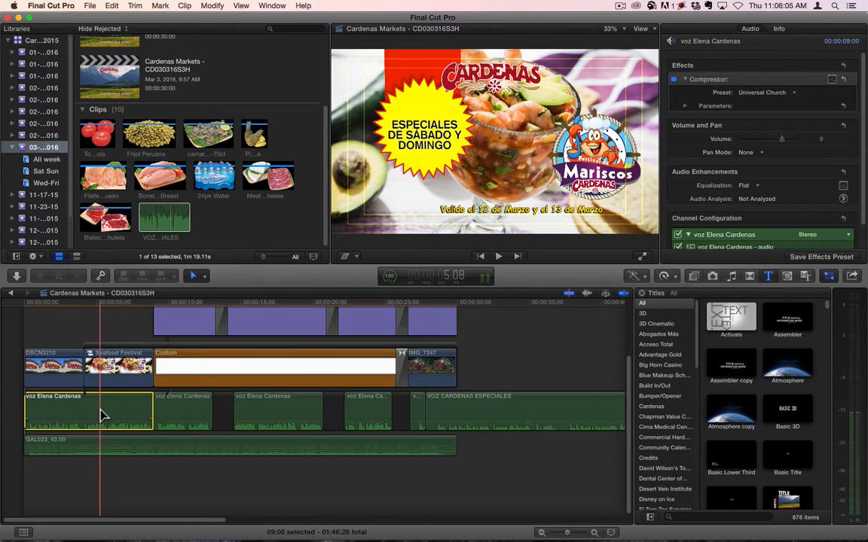
{"action": "key", "text": "super"}
{"action": "left_click", "coordinate": [520, 414]}
{"action": "key", "text": "shift+super+v"}
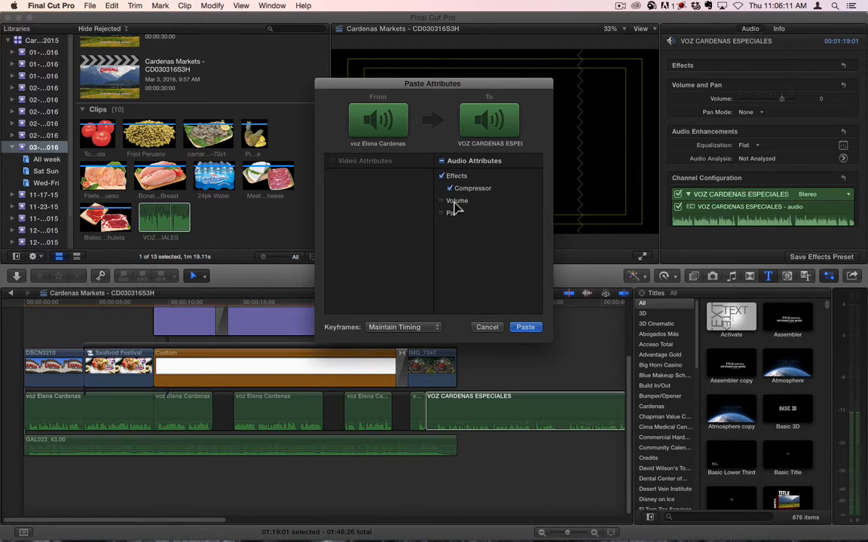
{"action": "left_click", "coordinate": [525, 328]}
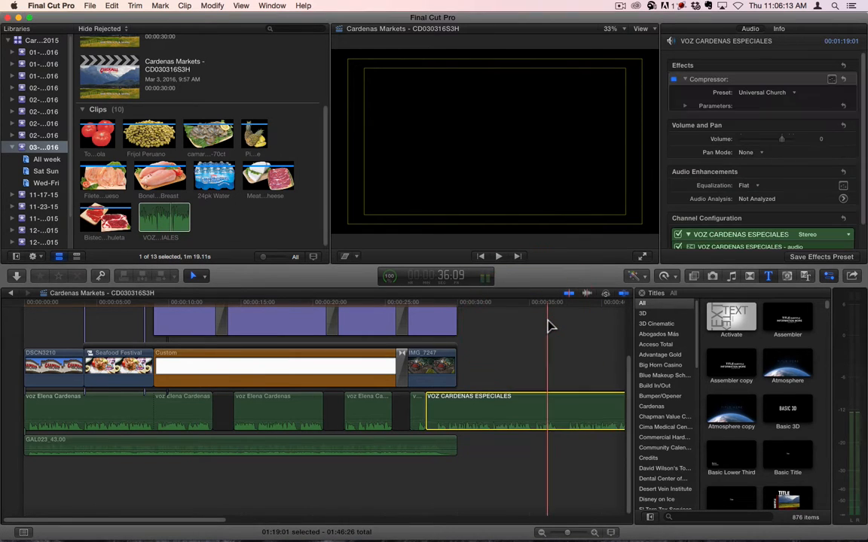
{"action": "key", "text": "z"}
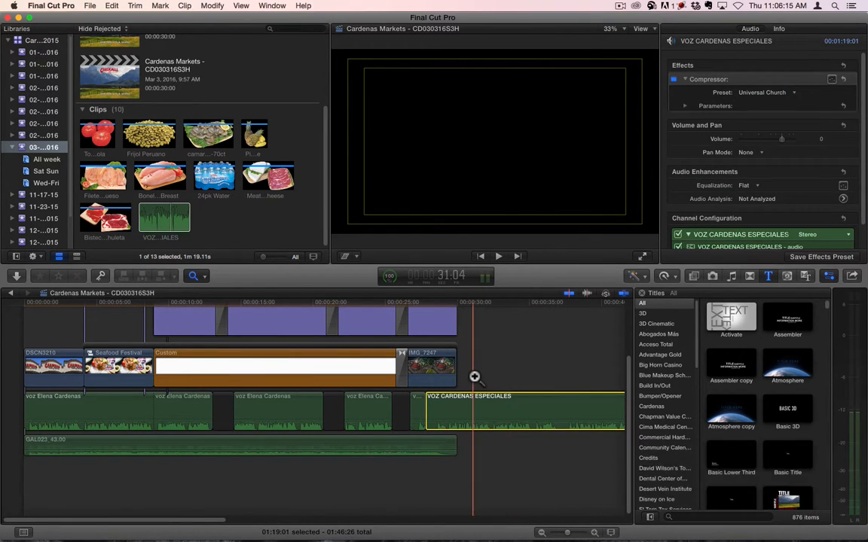
{"action": "key", "text": "a"}
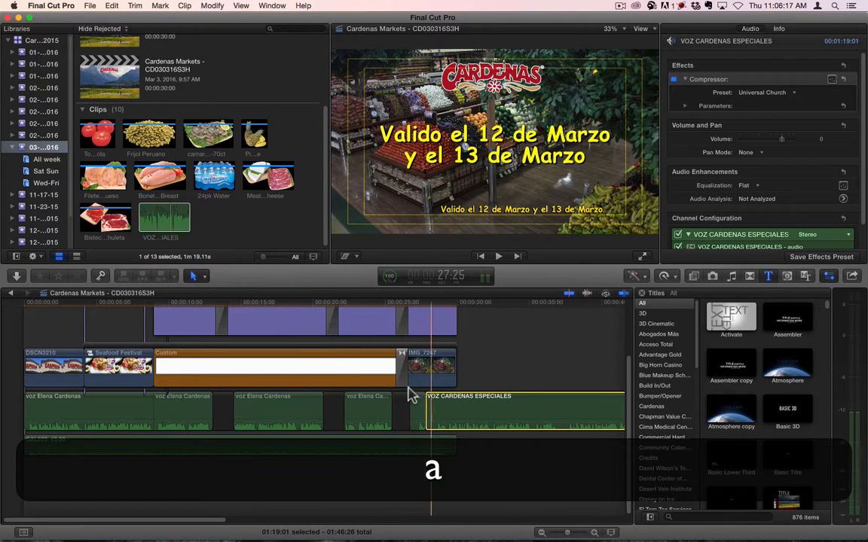
{"action": "left_click", "coordinate": [410, 446]}
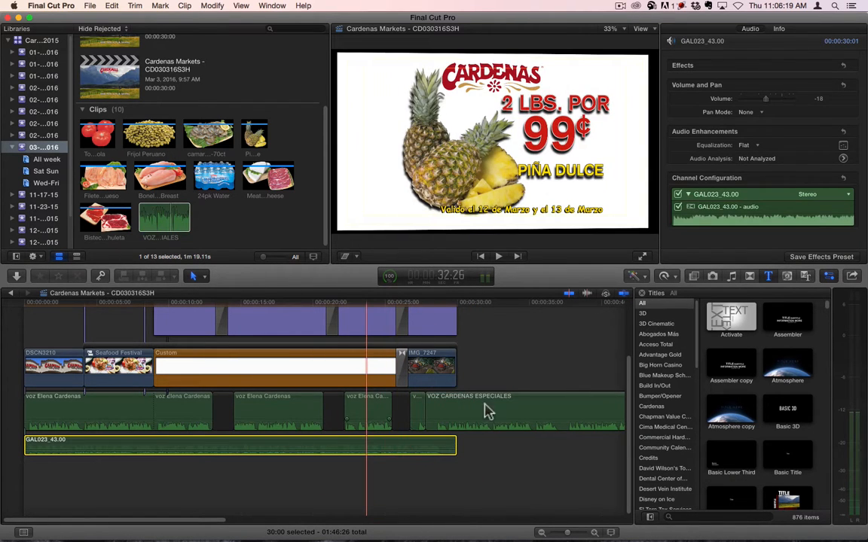
{"action": "left_click", "coordinate": [97, 349], "text": "super"}
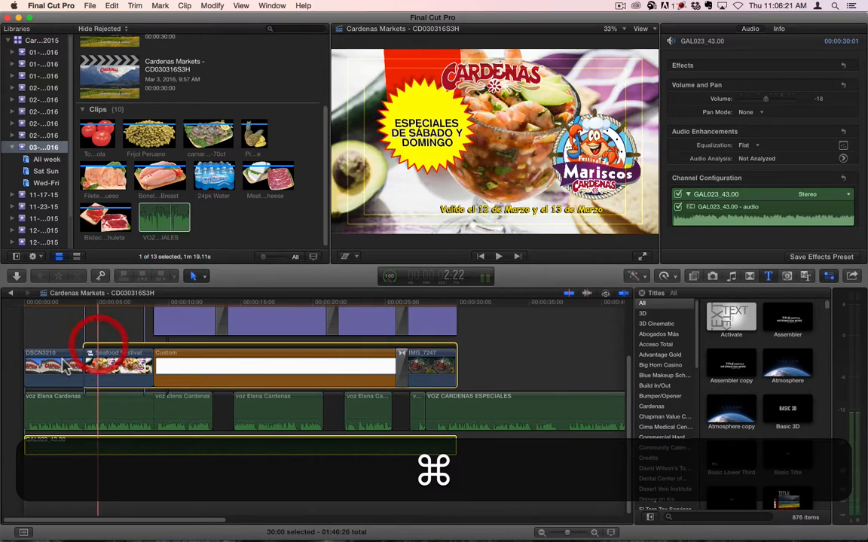
{"action": "left_click", "coordinate": [58, 359], "text": "super"}
{"action": "scroll", "coordinate": [159, 412], "scroll_direction": "up", "scroll_amount": 5}
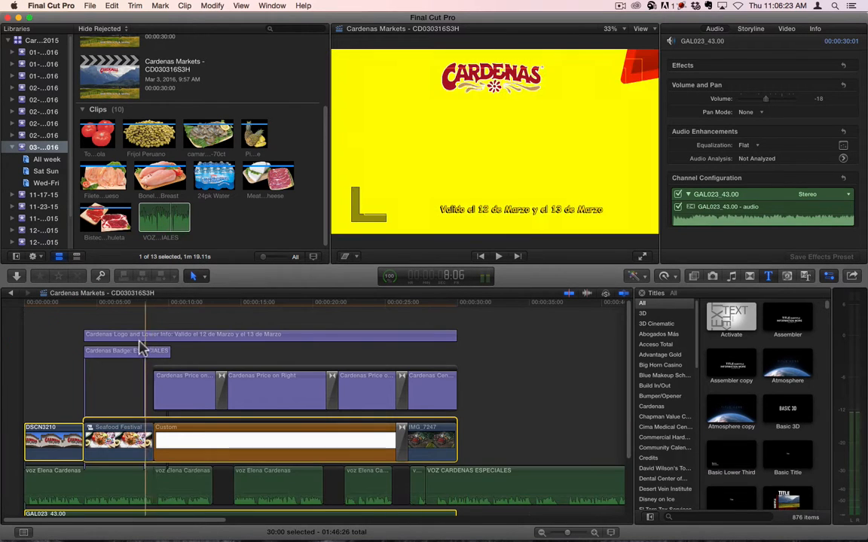
{"action": "left_click", "coordinate": [134, 351], "text": "super"}
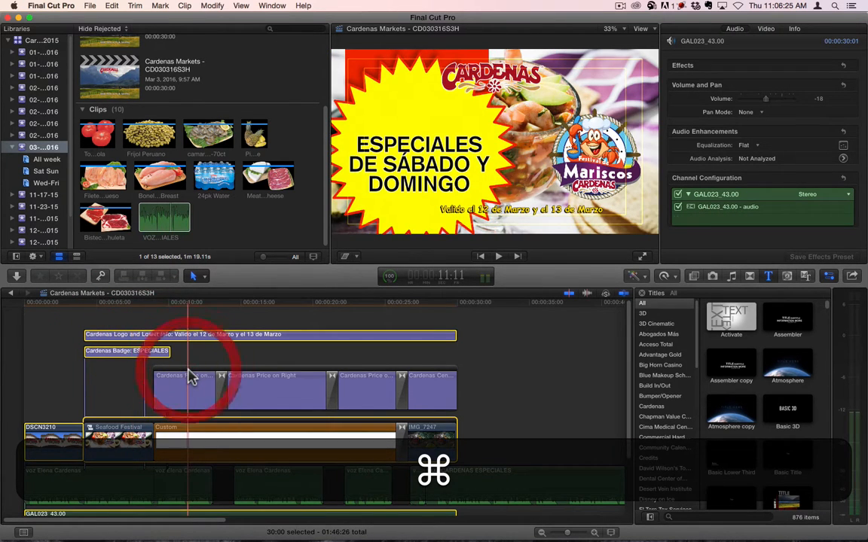
{"action": "left_click", "coordinate": [188, 369], "text": "super"}
{"action": "left_click_drag", "start_coordinate": [65, 441], "coordinate": [10, 499]}
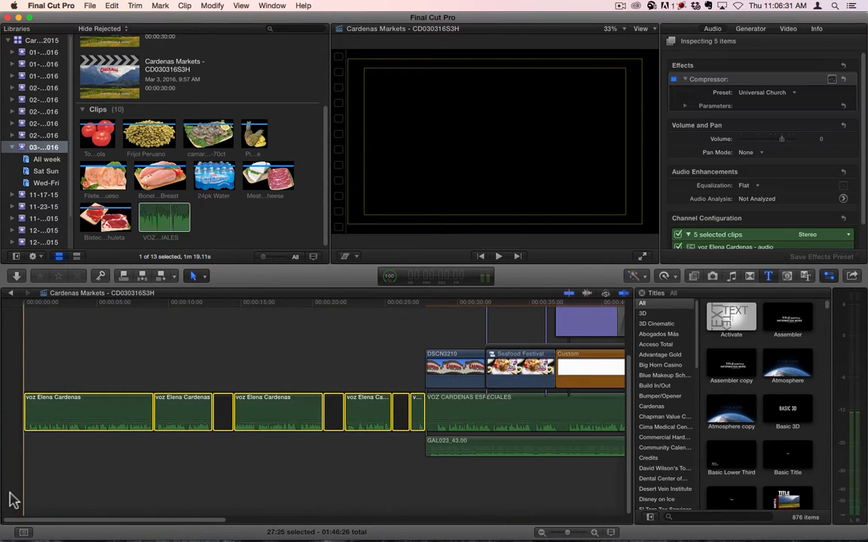
{"action": "key", "text": "BackSpace"}
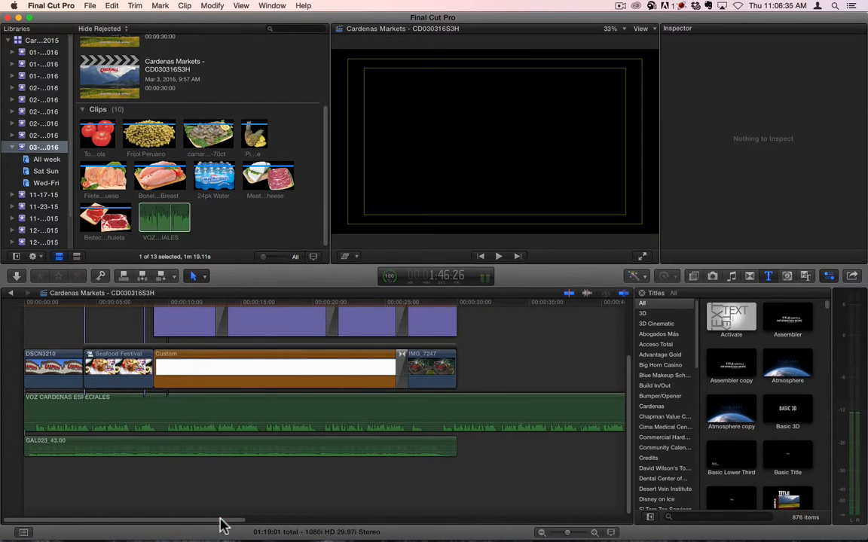
Split the VOZ CARDENAS ESPECIALES clip at 53:21, in the pause before this commercial's lines.
{"action": "left_click_drag", "start_coordinate": [219, 522], "coordinate": [399, 532]}
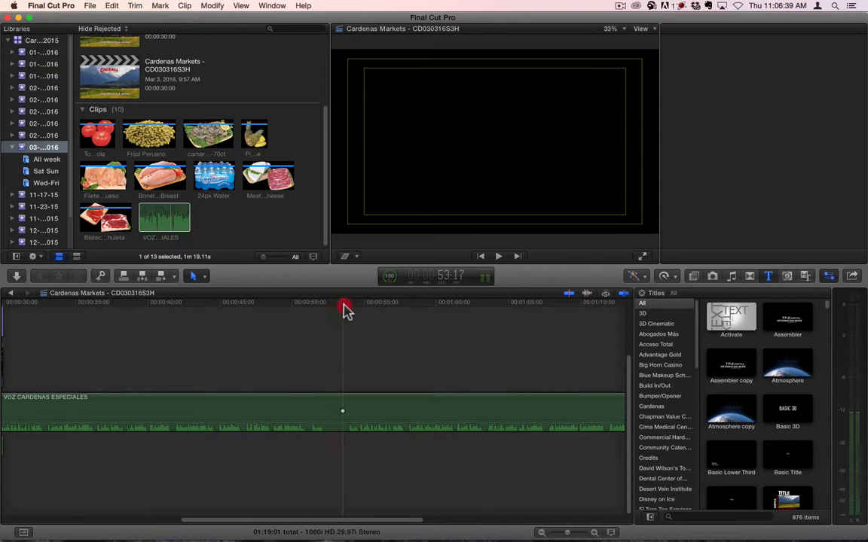
{"action": "left_click", "coordinate": [346, 309]}
{"action": "key", "text": "cmd+4"}
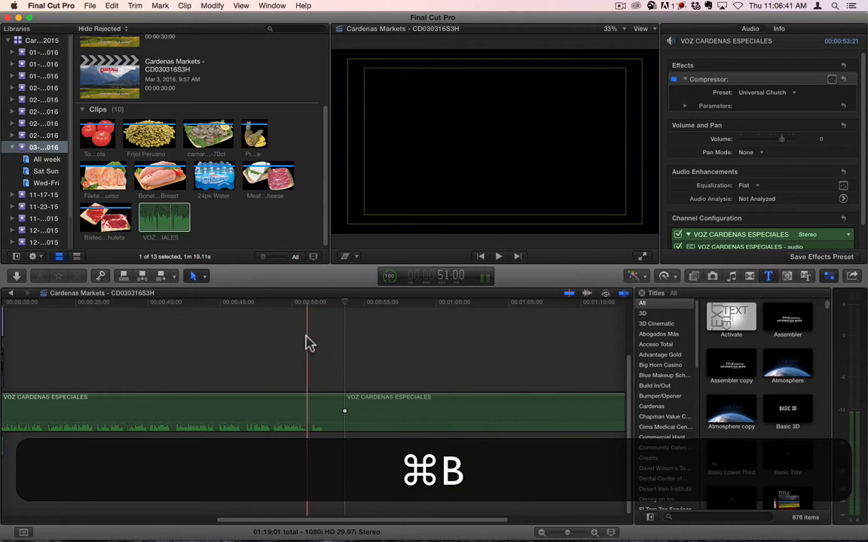
Move the music, DSCN3210, both storylines and the badge and logo titles onto the second voice-over segment, and delete the first segment.
{"action": "left_click", "coordinate": [164, 525]}
{"action": "left_click", "coordinate": [136, 444]}
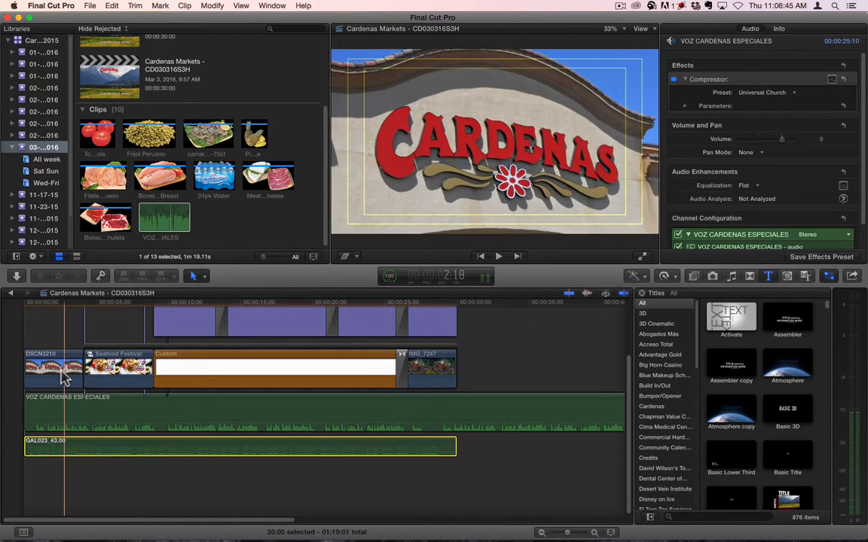
{"action": "left_click", "coordinate": [62, 369], "text": "super"}
{"action": "left_click", "coordinate": [129, 348], "text": "super"}
{"action": "scroll", "coordinate": [130, 348], "scroll_direction": "up", "scroll_amount": 5}
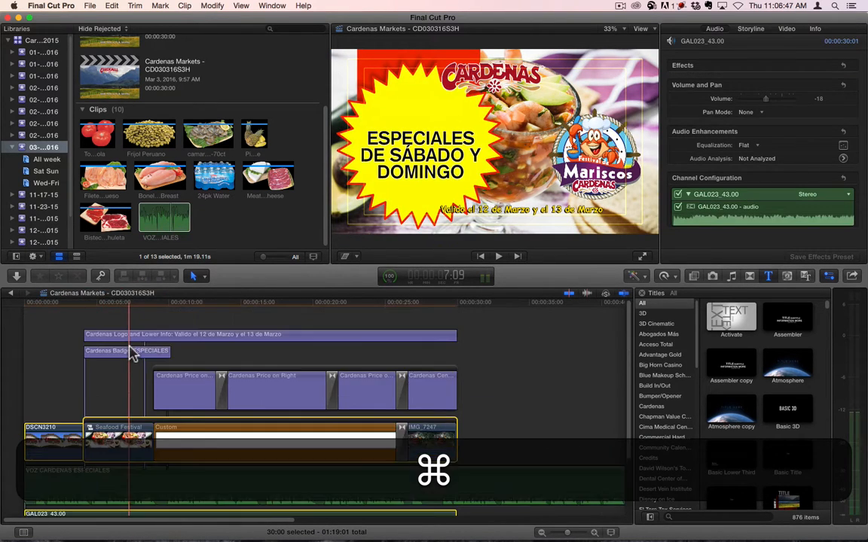
{"action": "left_click", "coordinate": [121, 351], "text": "super"}
{"action": "left_click", "coordinate": [132, 333], "text": "super"}
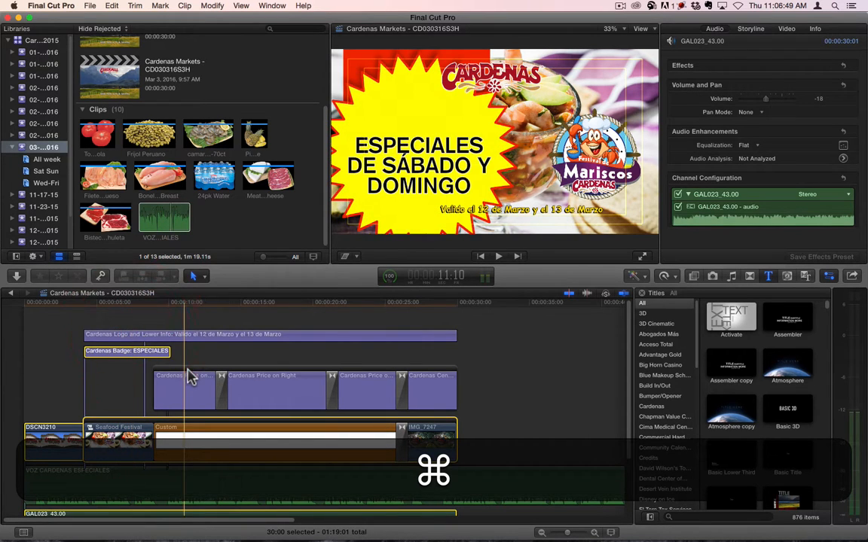
{"action": "left_click", "coordinate": [189, 372], "text": "super"}
{"action": "left_click_drag", "start_coordinate": [119, 444], "coordinate": [616, 441]}
{"action": "left_click", "coordinate": [344, 498]}
{"action": "key", "text": "BackSpace"}
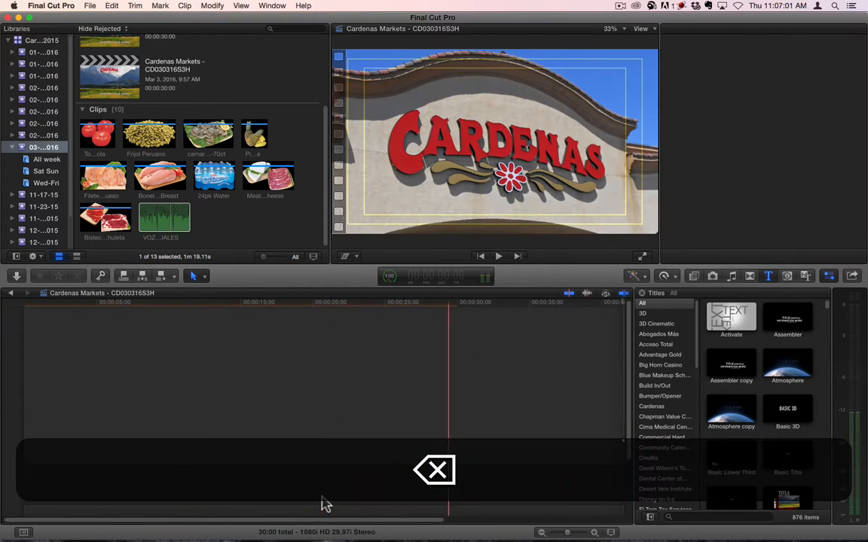
Split the VOZ CARDENAS ESPECIALES clip into four segments at its pauses, at about 14, 20 and 24 seconds.
{"action": "scroll", "coordinate": [304, 443], "scroll_direction": "down", "scroll_amount": 3}
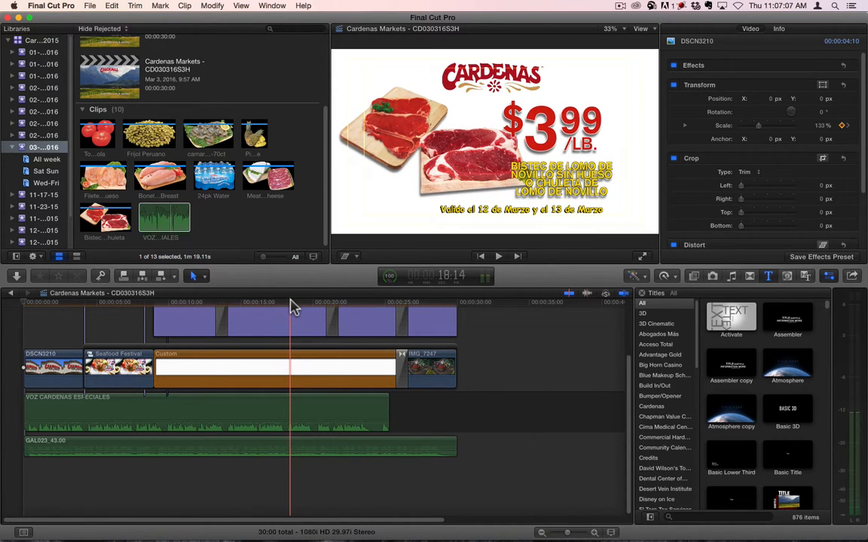
{"action": "key", "text": "b"}
{"action": "left_click", "coordinate": [227, 416]}
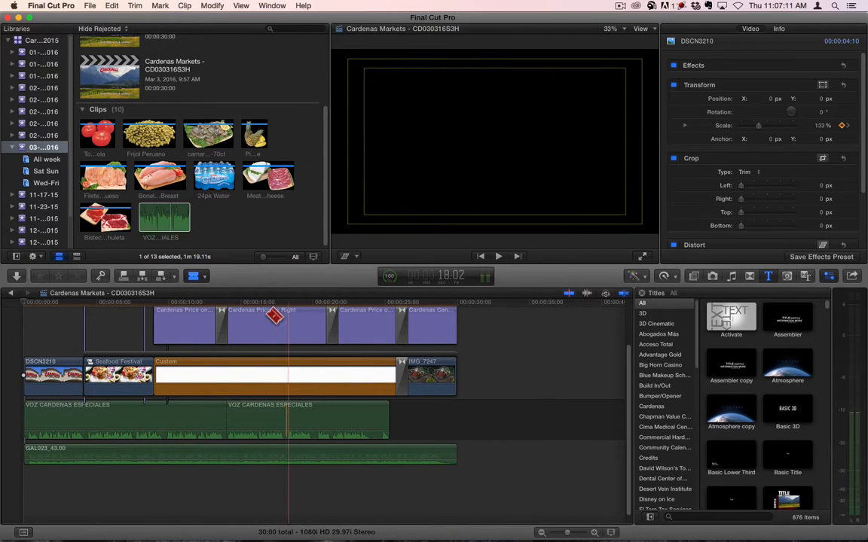
{"action": "key", "text": "a"}
{"action": "left_click", "coordinate": [260, 303]}
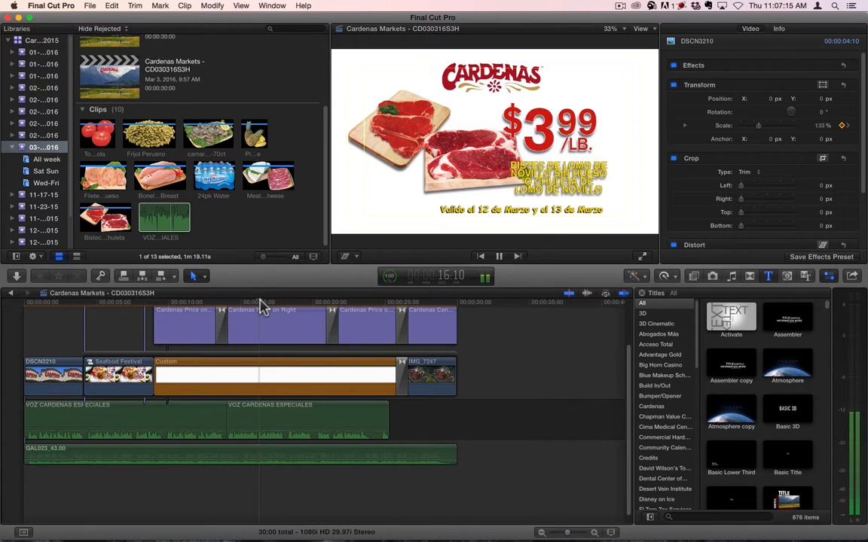
{"action": "key", "text": "space"}
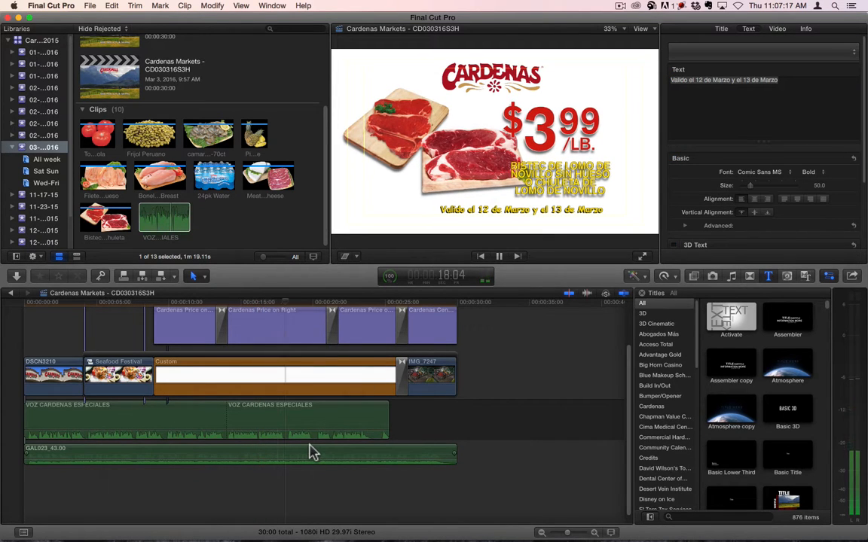
{"action": "key", "text": "space"}
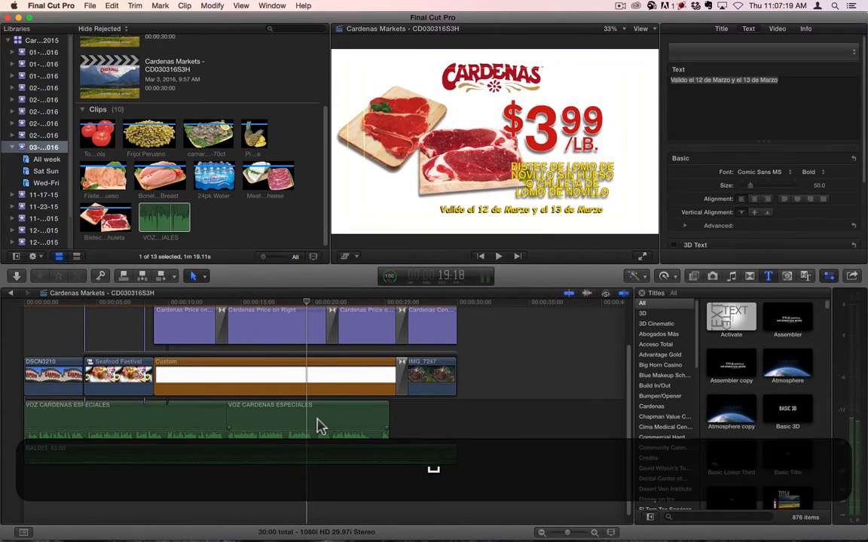
{"action": "key", "text": "b"}
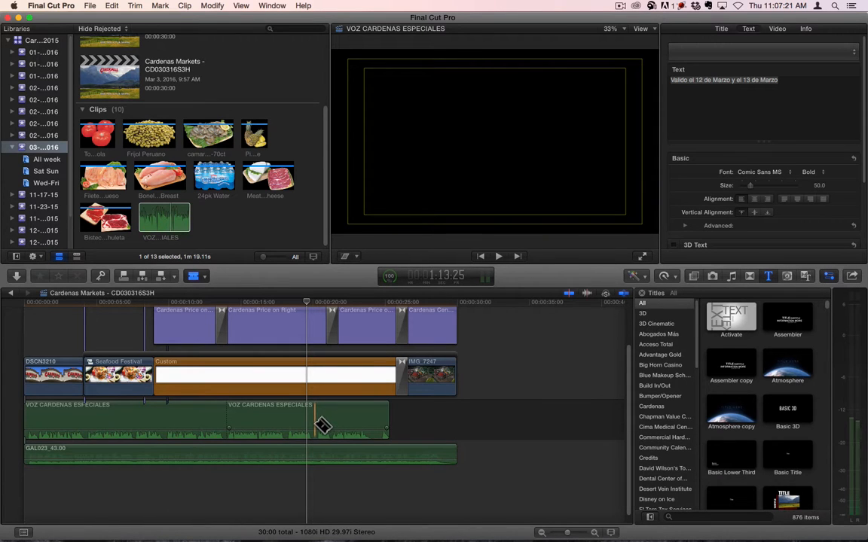
{"action": "left_click", "coordinate": [311, 423]}
{"action": "left_click", "coordinate": [376, 423]}
{"action": "key", "text": "a"}
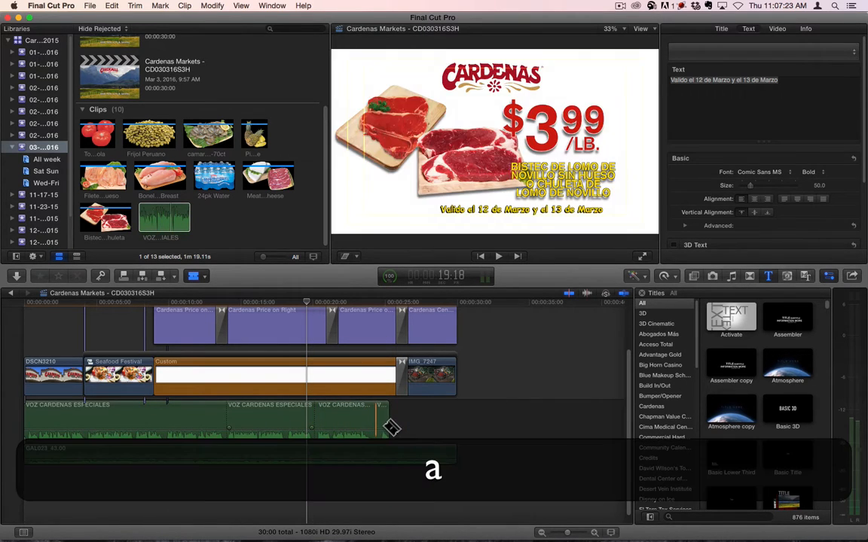
{"action": "key", "text": "p"}
{"action": "left_click", "coordinate": [384, 420]}
{"action": "left_click_drag", "start_coordinate": [384, 423], "coordinate": [480, 430]}
{"action": "key", "text": "super+z"}
{"action": "key", "text": "super+a"}
{"action": "key", "text": "a"}
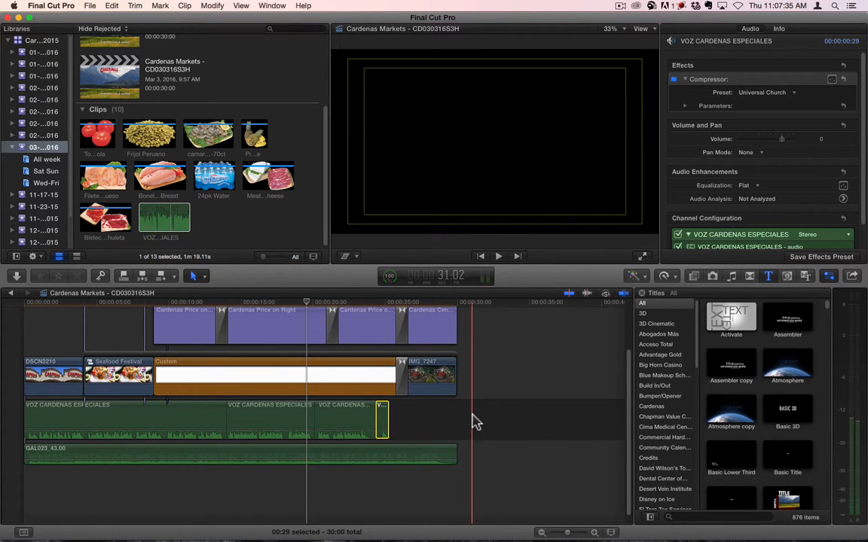
Space out the second, third and fourth voice-over segments, starting them at about 15, 22 and 27 seconds with gaps between.
{"action": "key", "text": "p"}
{"action": "mouse_move", "coordinate": [382, 424]}
{"action": "left_mouse_down"}
{"action": "mouse_move", "coordinate": [426, 422]}
{"action": "mouse_move", "coordinate": [384, 427]}
{"action": "left_mouse_up"}
{"action": "left_click_drag", "start_coordinate": [297, 423], "coordinate": [302, 423]}
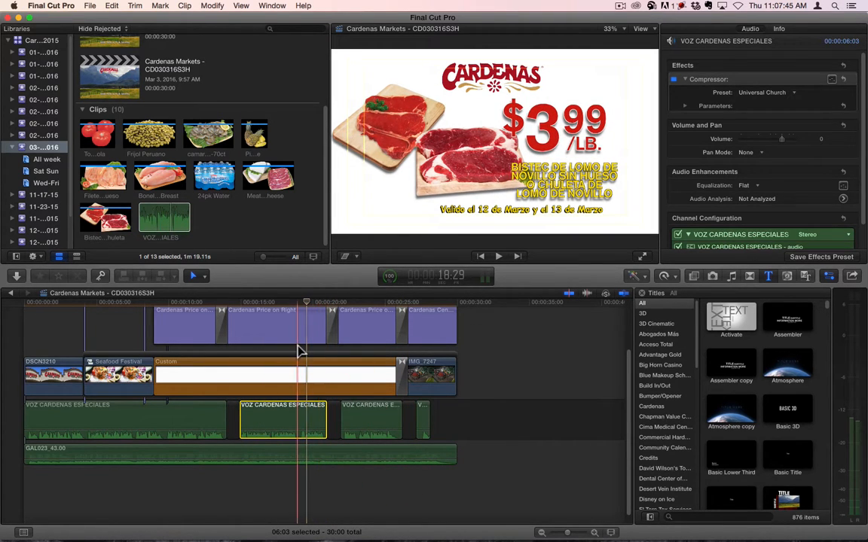
{"action": "key", "text": "t"}
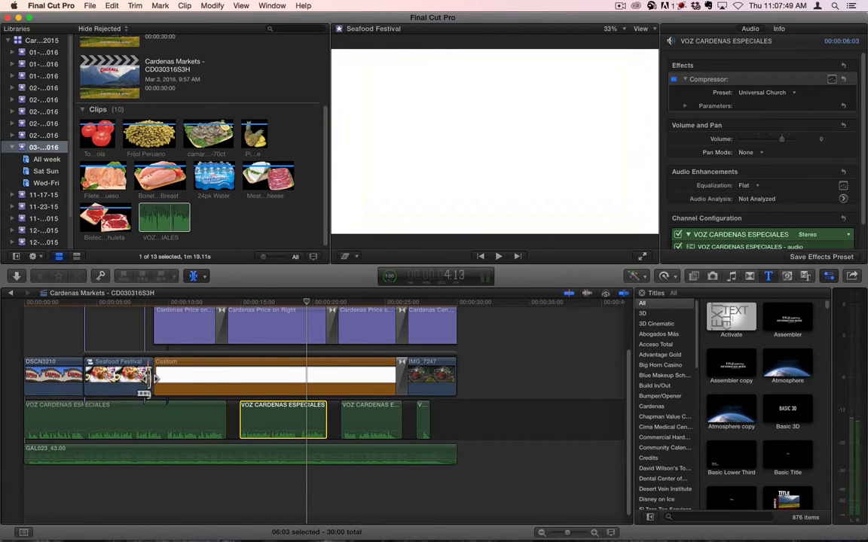
{"action": "left_click_drag", "start_coordinate": [159, 378], "coordinate": [167, 378]}
{"action": "key", "text": "z"}
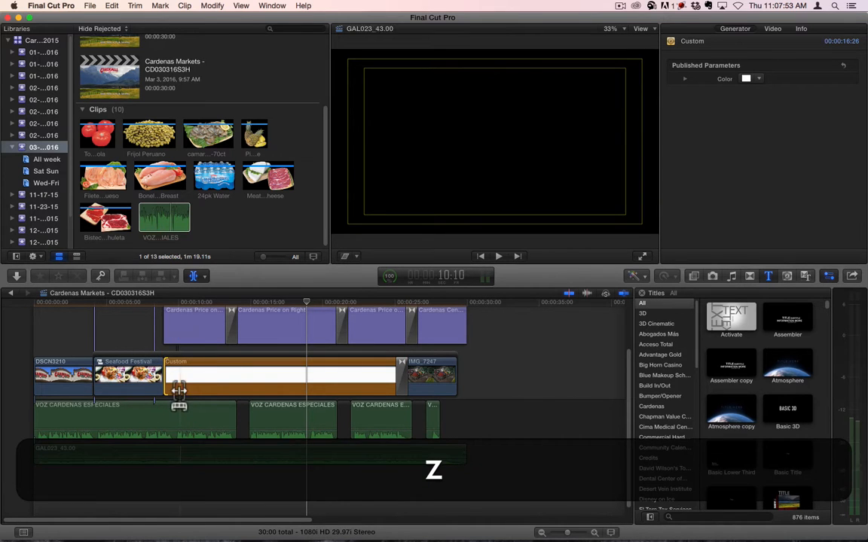
{"action": "left_click", "coordinate": [182, 395]}
{"action": "key", "text": "super+z"}
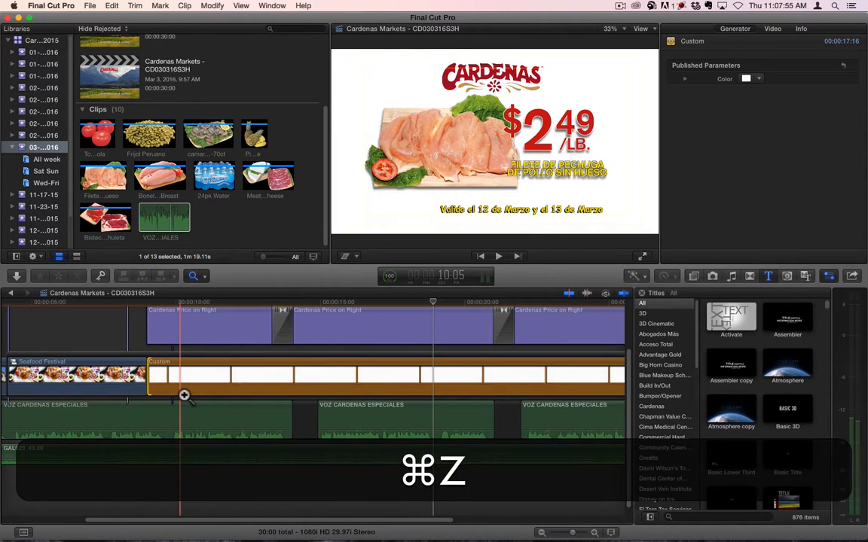
Roll the edit between Seafood Festival and the white Custom generator later, leaving Custom 16:23 long.
{"action": "key", "text": "t"}
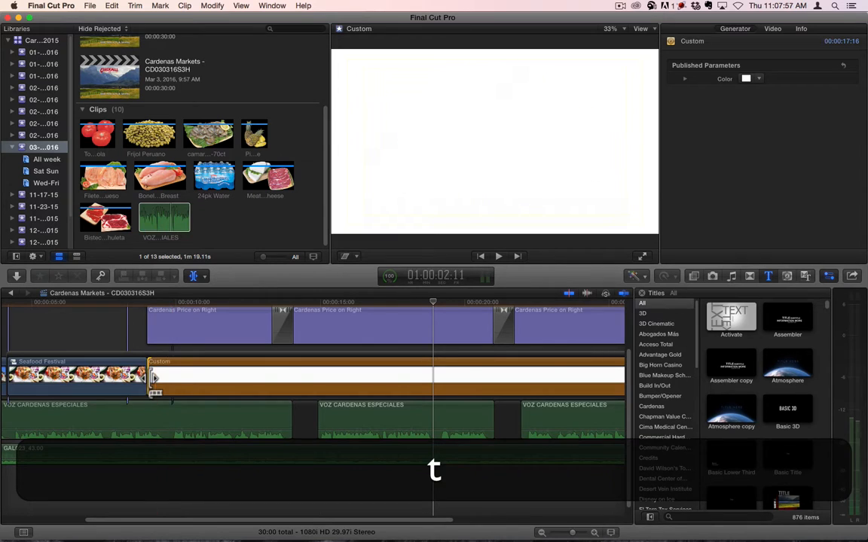
{"action": "left_click_drag", "start_coordinate": [151, 379], "coordinate": [170, 380]}
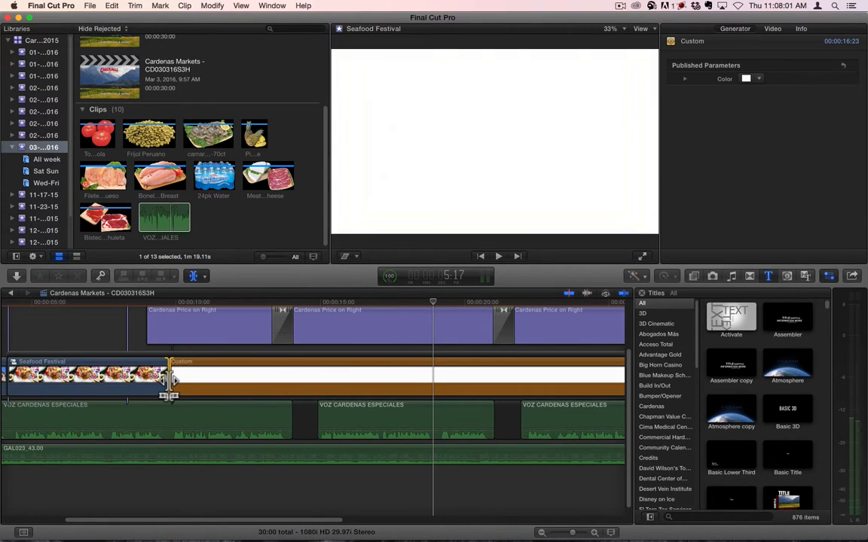
{"action": "scroll", "coordinate": [170, 380], "scroll_direction": "up", "scroll_amount": 3}
{"action": "key", "text": "a"}
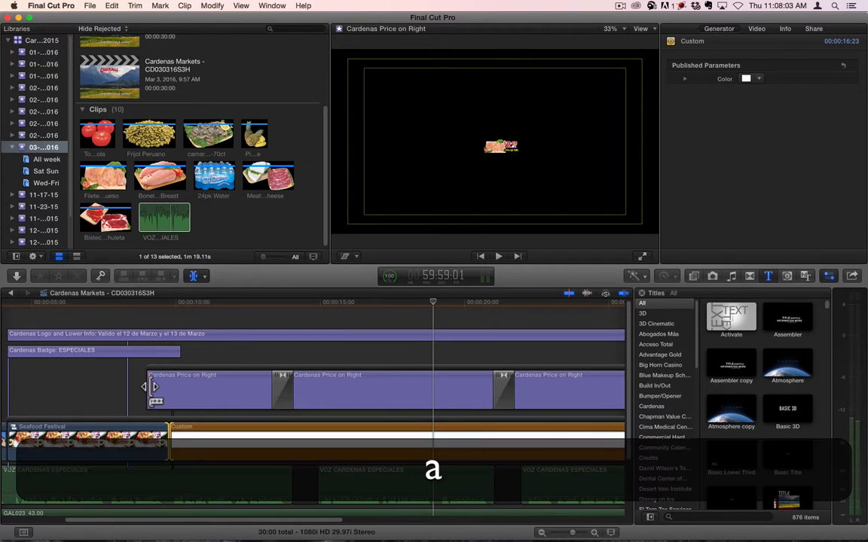
{"action": "left_click_drag", "start_coordinate": [158, 388], "coordinate": [170, 391]}
{"action": "key", "text": "super+z"}
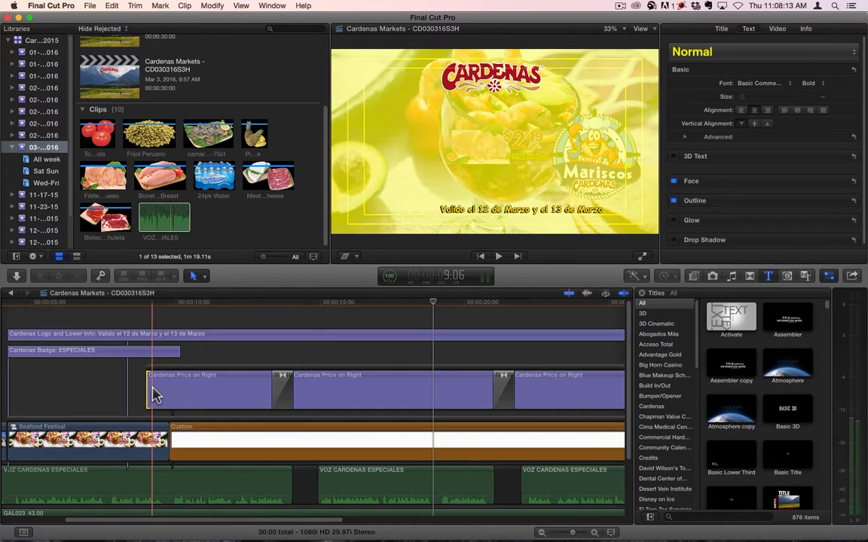
{"action": "key", "text": "t"}
{"action": "left_click_drag", "start_coordinate": [153, 388], "coordinate": [185, 390]}
{"action": "key", "text": "super+z"}
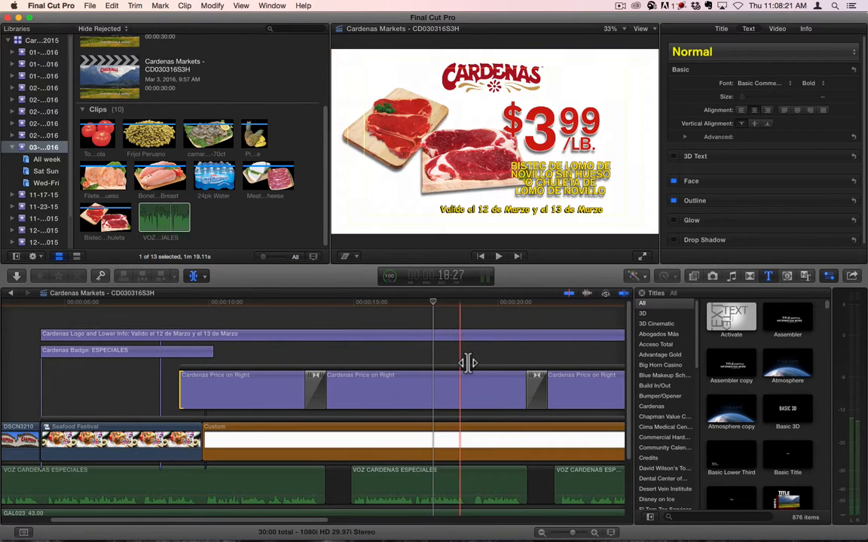
Trim the first price title's start to the beginning of the Custom generator, and extend the ESPECIALES badge title's end slightly past it.
{"action": "key", "text": "a"}
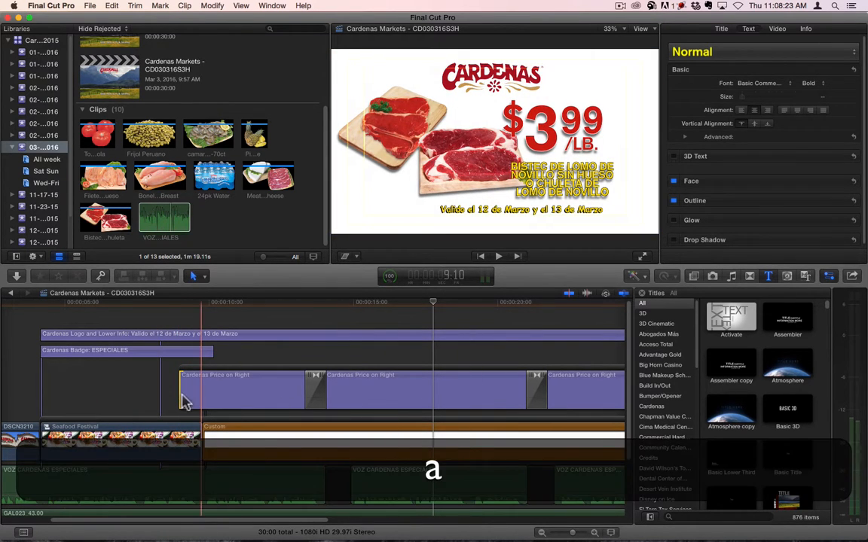
{"action": "left_click_drag", "start_coordinate": [195, 398], "coordinate": [204, 393]}
{"action": "left_click_drag", "start_coordinate": [213, 350], "coordinate": [232, 352]}
Roll the transition between the first and second price titles later, to just before the second voice-over segment.
{"action": "left_click", "coordinate": [202, 305]}
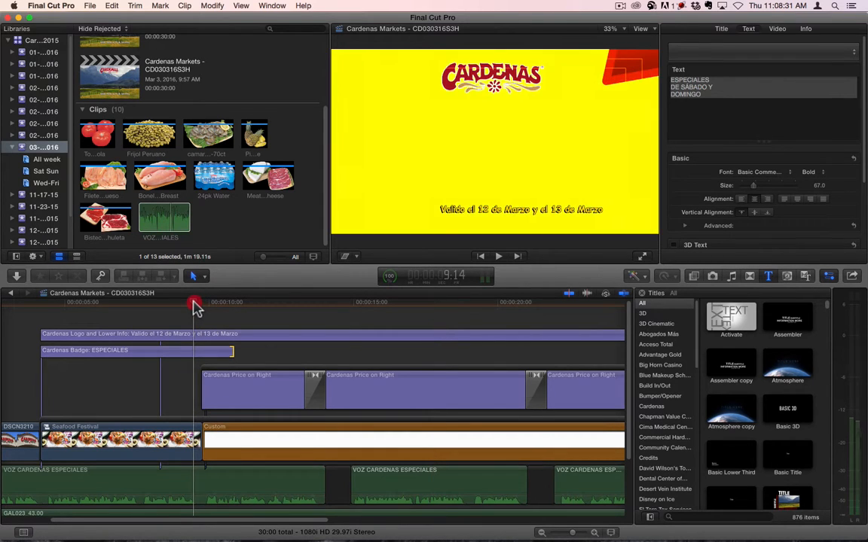
{"action": "left_click_drag", "start_coordinate": [205, 305], "coordinate": [358, 307]}
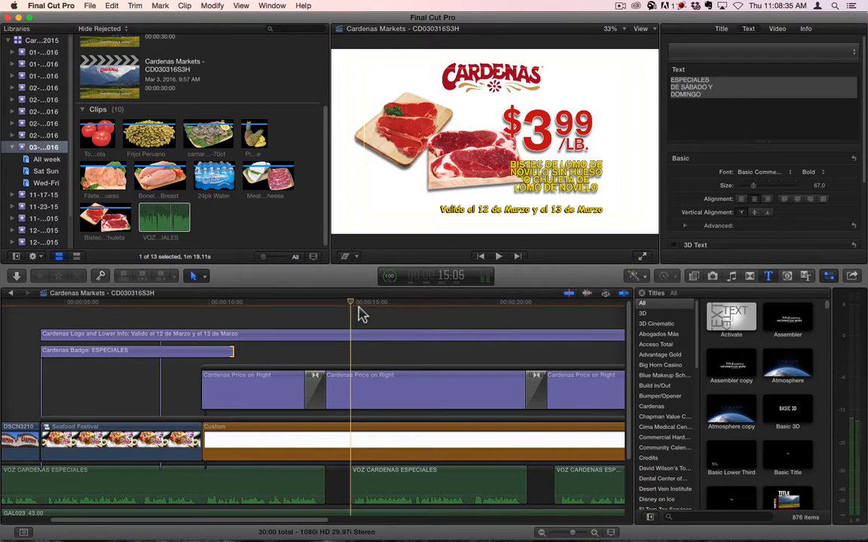
{"action": "key", "text": "t"}
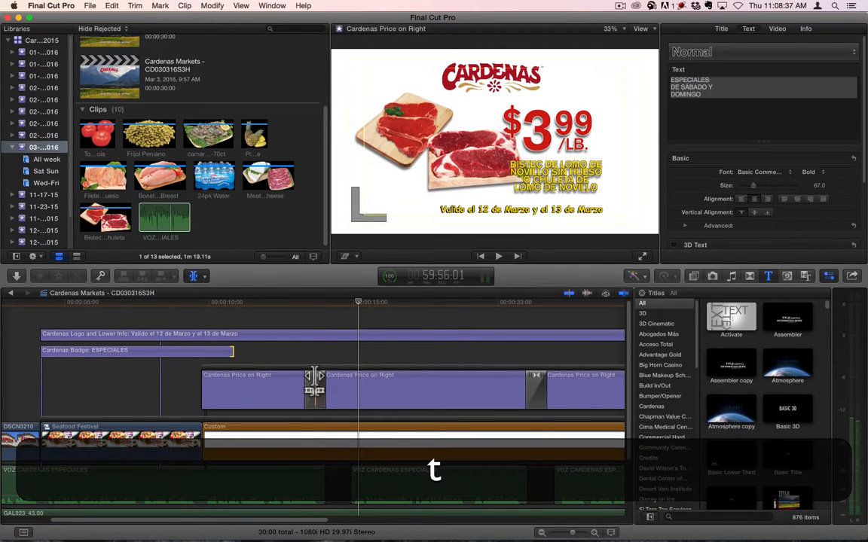
{"action": "left_click_drag", "start_coordinate": [312, 382], "coordinate": [333, 379]}
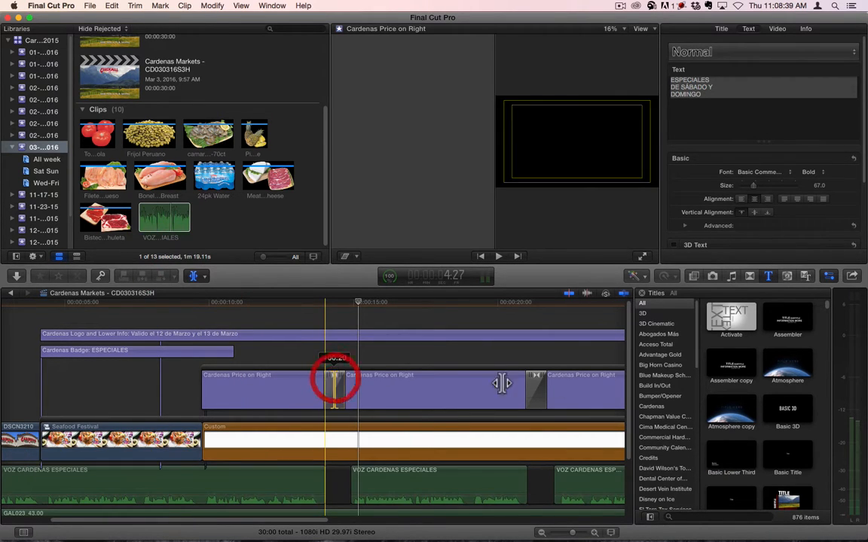
Roll the transition into IMG_7247 and the one into the closing center text title later, starting both where the third voice-over segment ends.
{"action": "left_click_drag", "start_coordinate": [324, 524], "coordinate": [430, 520]}
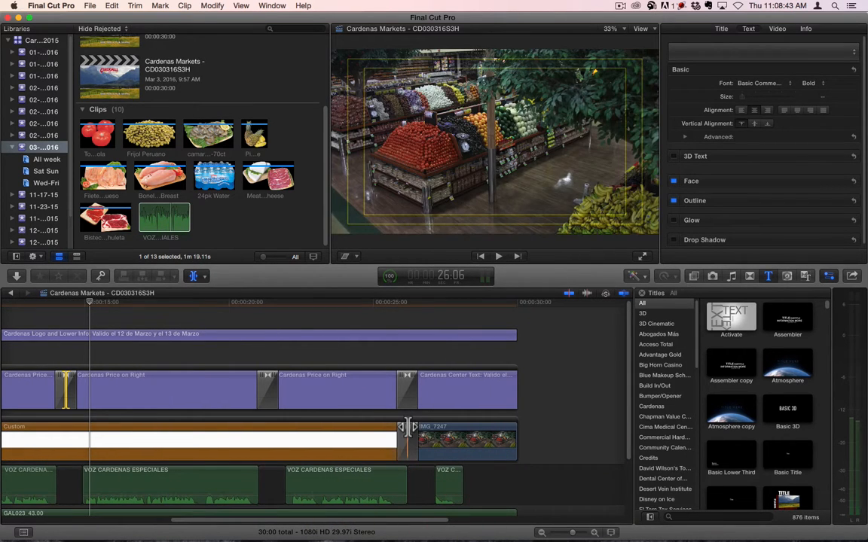
{"action": "left_click_drag", "start_coordinate": [409, 429], "coordinate": [417, 373]}
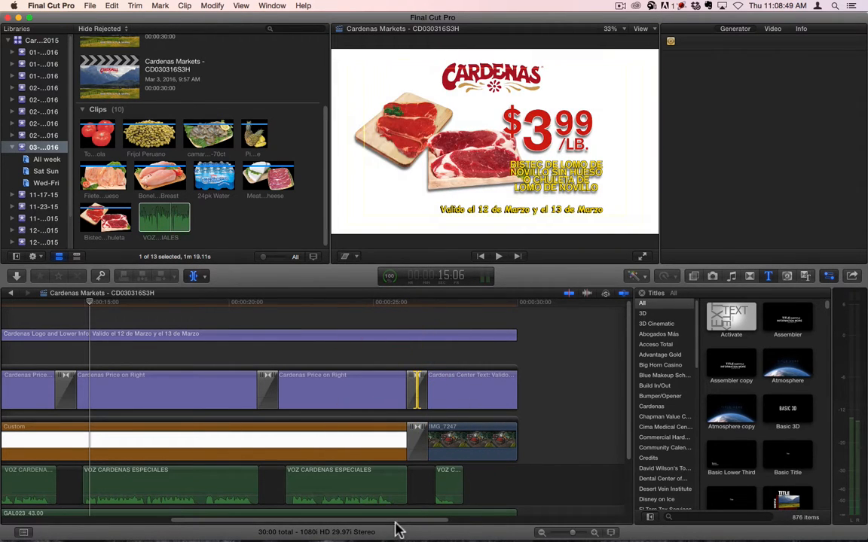
{"action": "left_click", "coordinate": [397, 527]}
Check where the clips and music end in the CD030316S3H, CD030316S2H and CD030316S1H projects, and return to CD030316S2H.
{"action": "scroll", "coordinate": [397, 490], "scroll_direction": "down", "scroll_amount": 3}
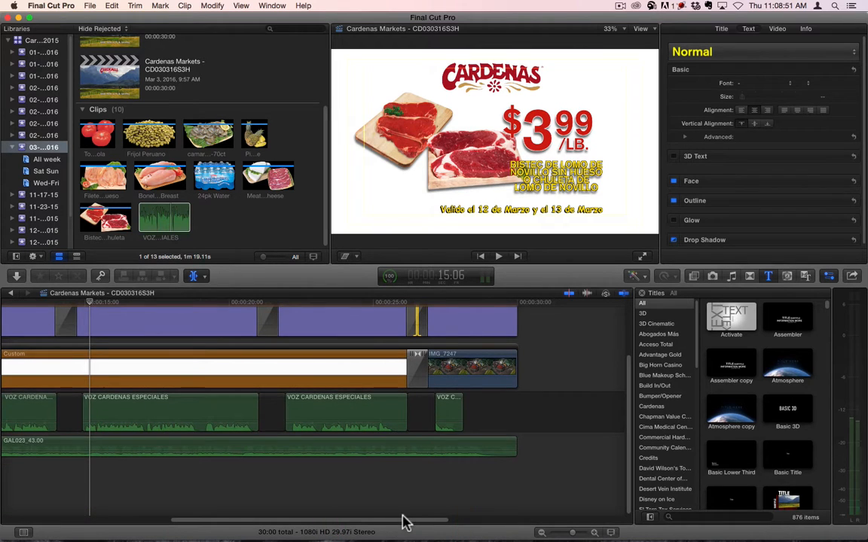
{"action": "scroll", "coordinate": [404, 519], "scroll_direction": "up", "scroll_amount": 3}
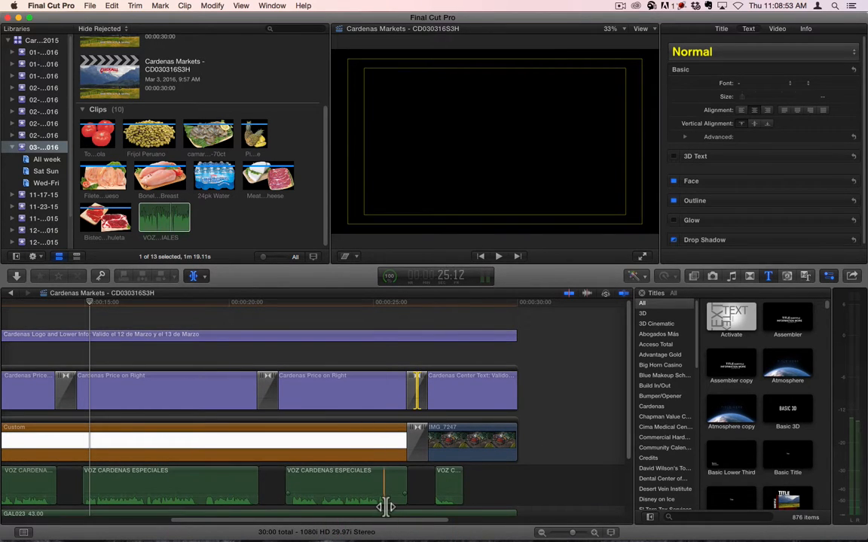
{"action": "scroll", "coordinate": [385, 507], "scroll_direction": "down", "scroll_amount": 3}
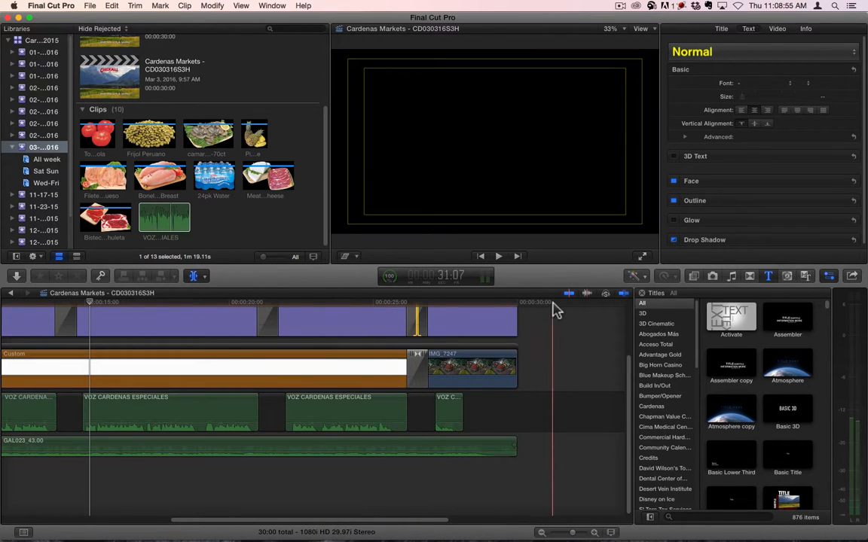
{"action": "key", "text": "Up"}
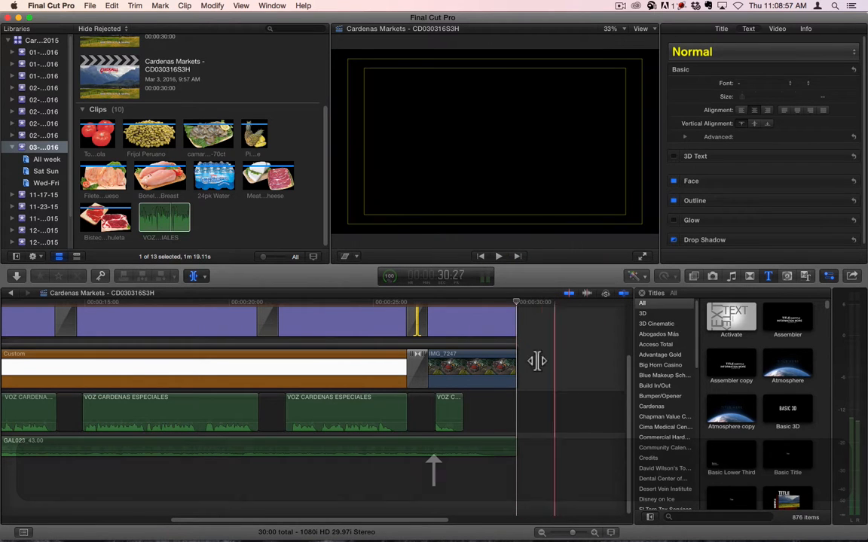
{"action": "left_click", "coordinate": [11, 293]}
{"action": "key", "text": "End"}
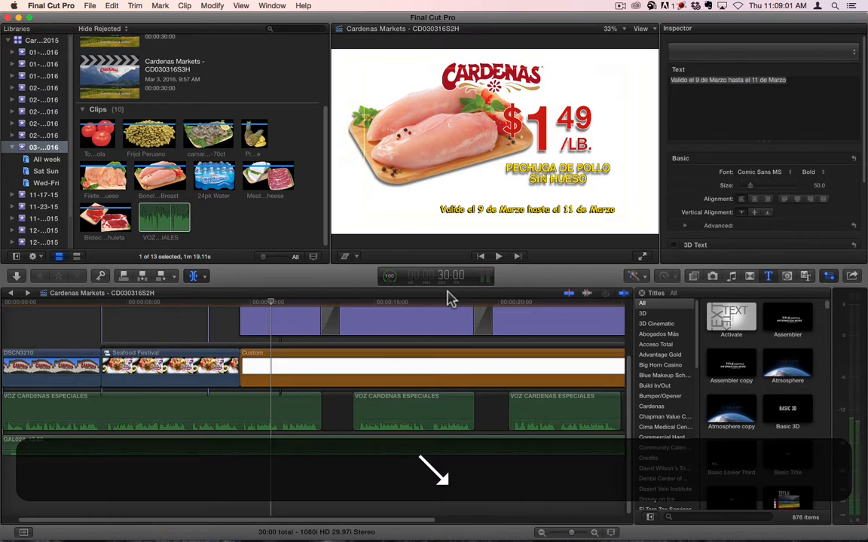
{"action": "left_click", "coordinate": [10, 293]}
{"action": "key", "text": "End"}
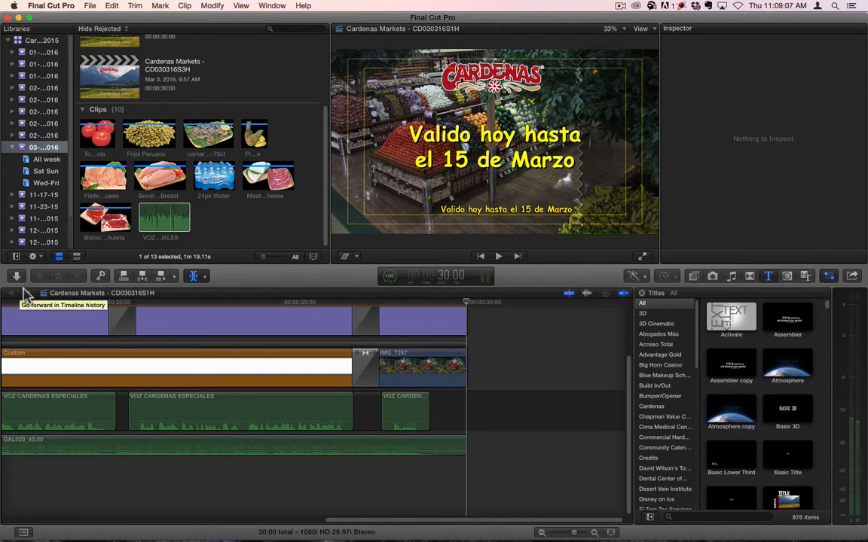
{"action": "left_click", "coordinate": [27, 293]}
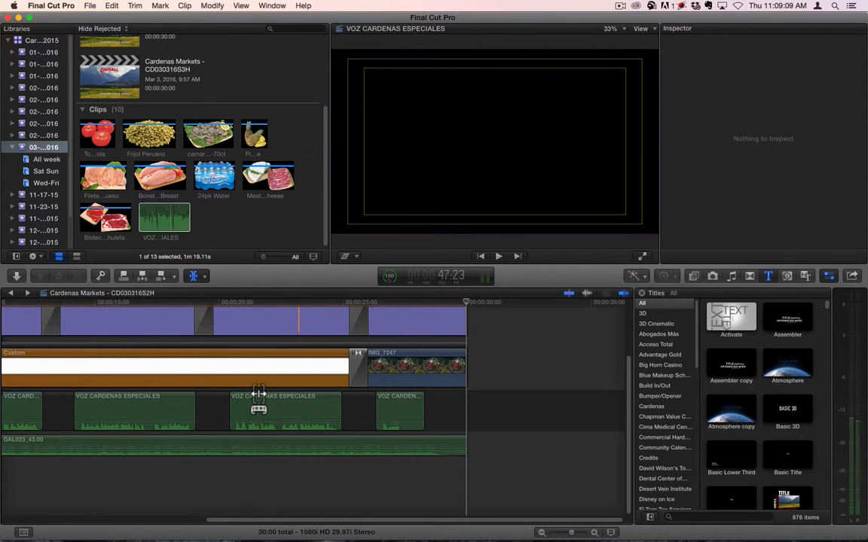
{"action": "scroll", "coordinate": [254, 399], "scroll_direction": "up", "scroll_amount": 3}
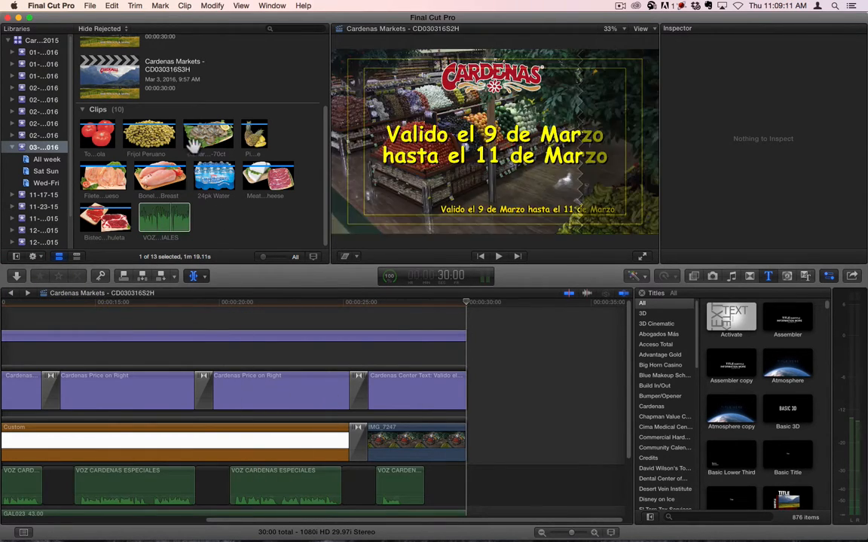
Select the Cardenas Markets - CD030316S1H project in the event browser.
{"action": "left_click", "coordinate": [188, 142]}
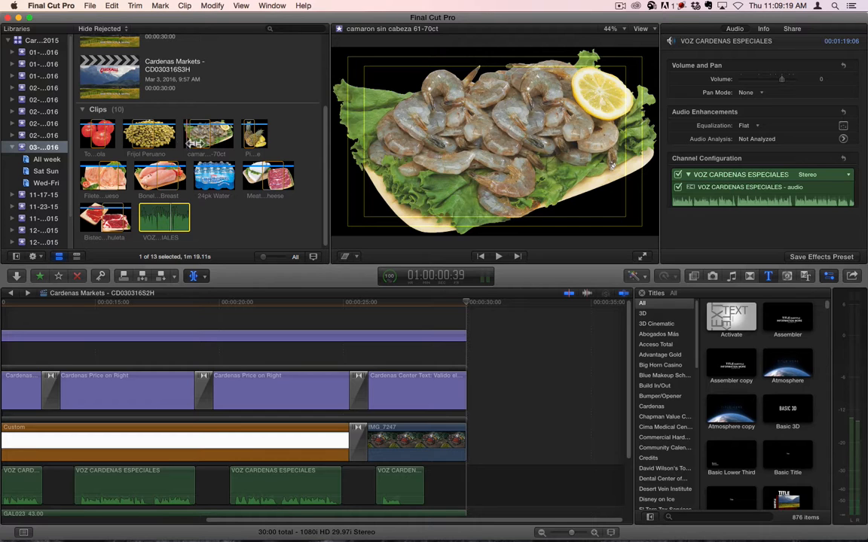
{"action": "scroll", "coordinate": [202, 77], "scroll_direction": "up", "scroll_amount": 3}
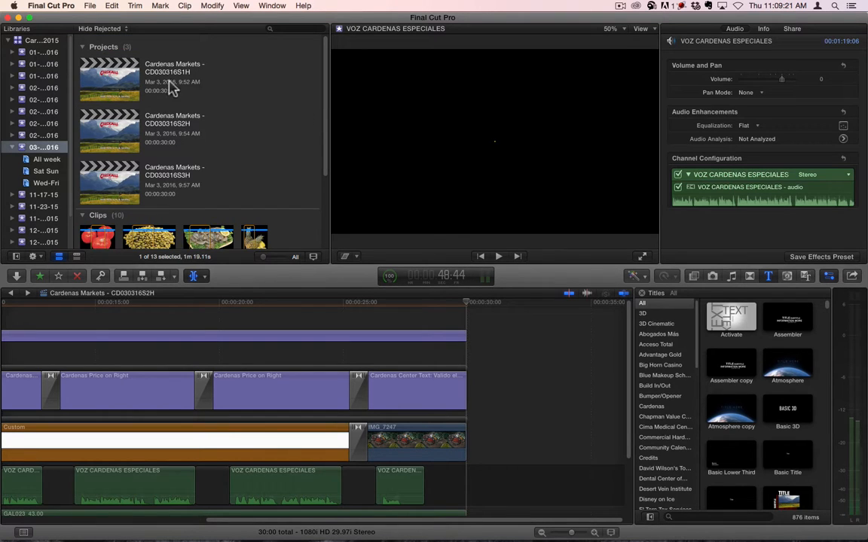
{"action": "left_click", "coordinate": [126, 85]}
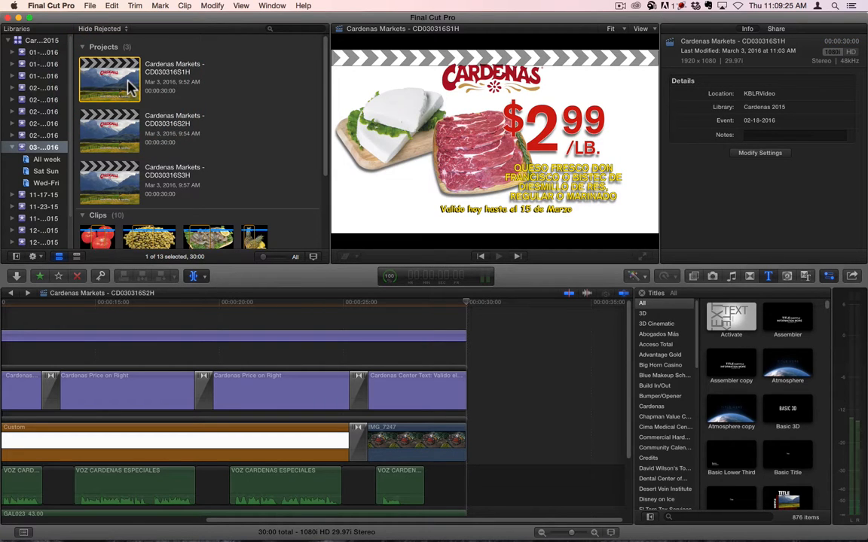
Export the CD030316S1H project as a master file with the XDCAM HD (35 Mbps) video codec.
{"action": "key", "text": "super+e"}
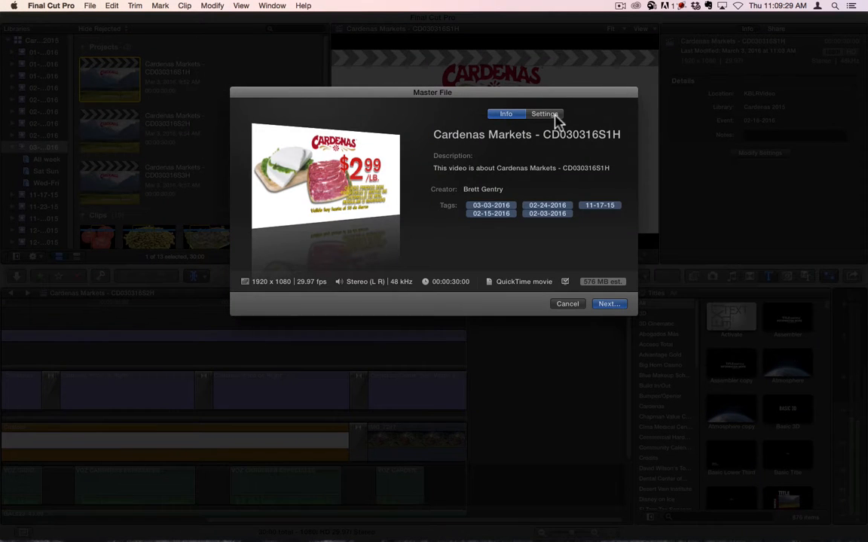
{"action": "left_click", "coordinate": [552, 114]}
{"action": "left_click", "coordinate": [581, 178]}
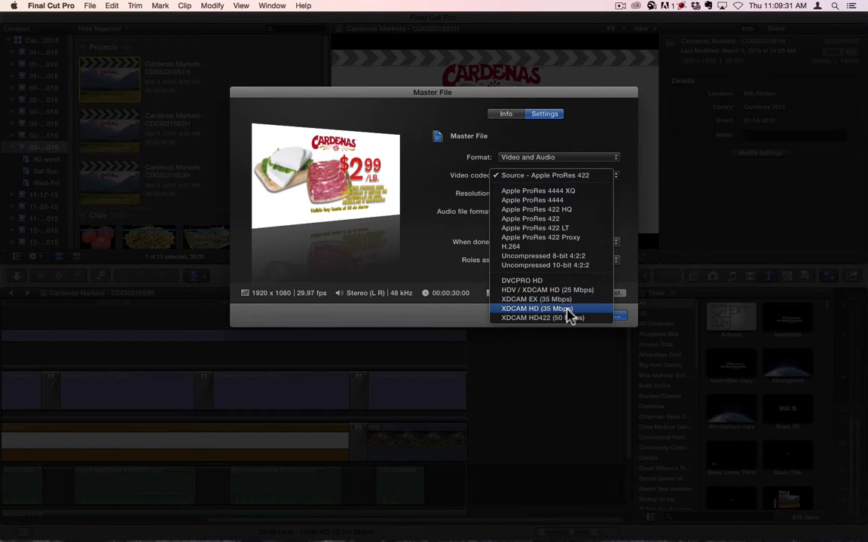
{"action": "left_click", "coordinate": [568, 310]}
{"action": "left_click", "coordinate": [608, 320]}
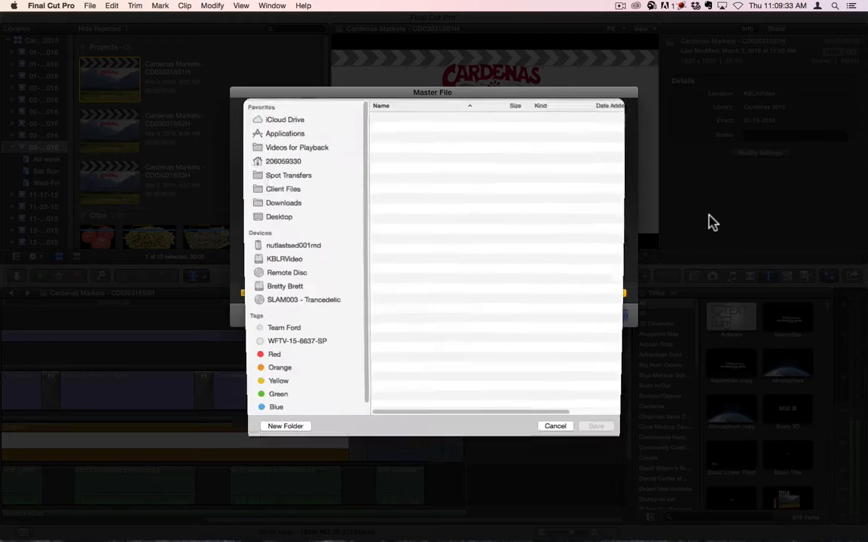
{"action": "key", "text": "Return"}
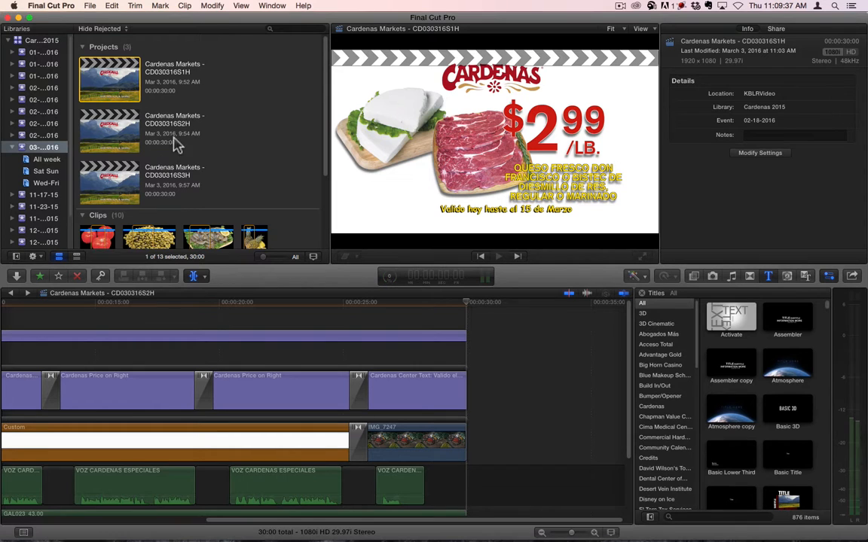
Export the CD030316S2H project as a master file with the XDCAM HD (35 Mbps) video codec.
{"action": "left_click", "coordinate": [125, 130]}
{"action": "key", "text": "super+e"}
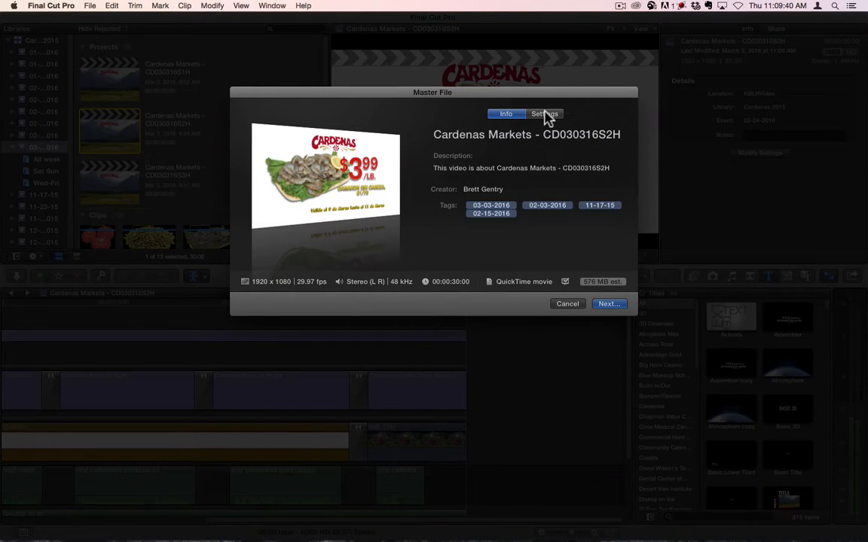
{"action": "left_click", "coordinate": [544, 114]}
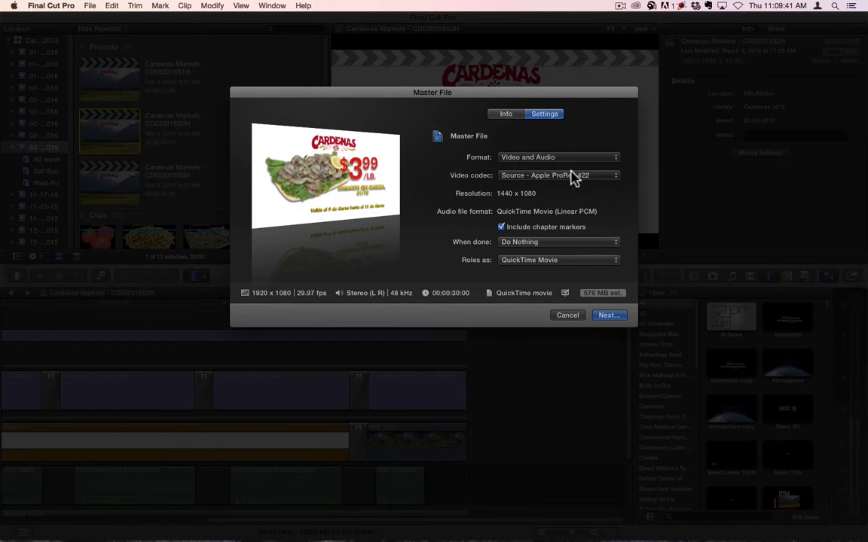
{"action": "left_click", "coordinate": [573, 176]}
{"action": "left_click", "coordinate": [586, 316]}
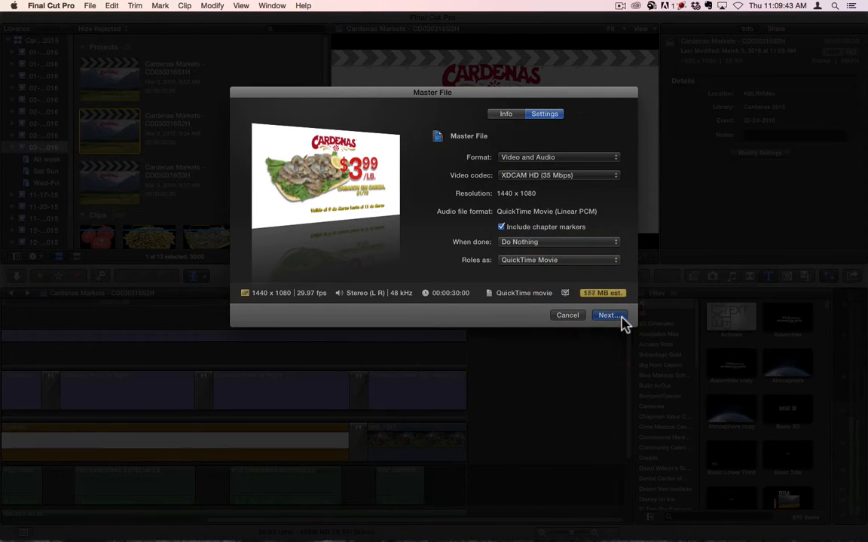
{"action": "left_click", "coordinate": [607, 315]}
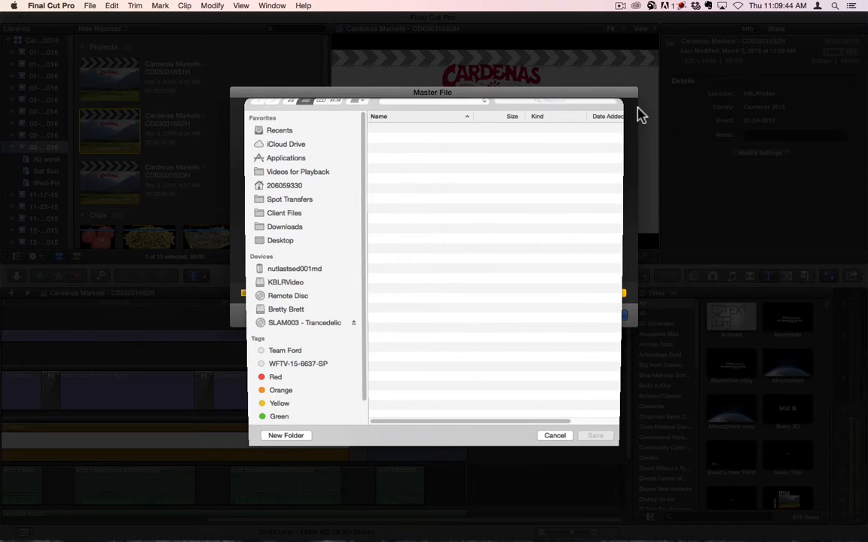
{"action": "key", "text": "Return"}
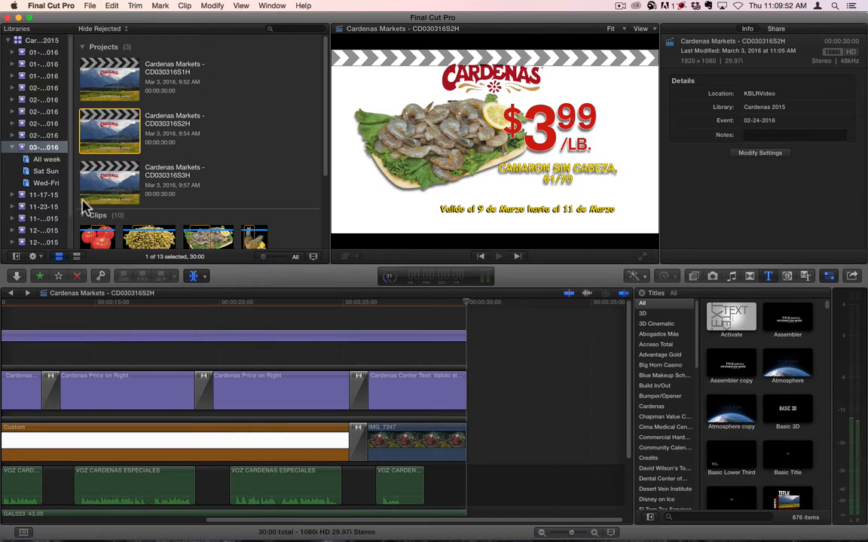
Export the CD030316S3H project as an XDCAM HD (35 Mbps) master file into the Spot Transfers folder.
{"action": "left_click", "coordinate": [114, 195]}
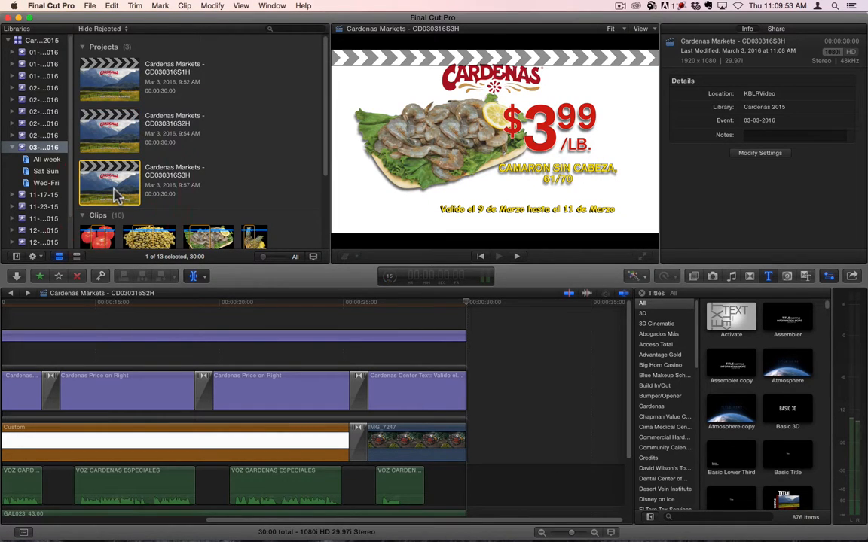
{"action": "key", "text": "super+e"}
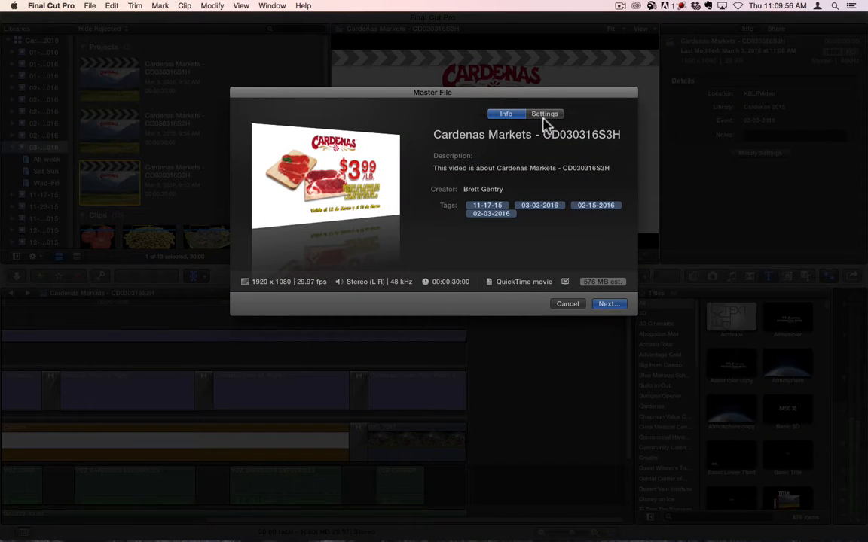
{"action": "left_click", "coordinate": [544, 115]}
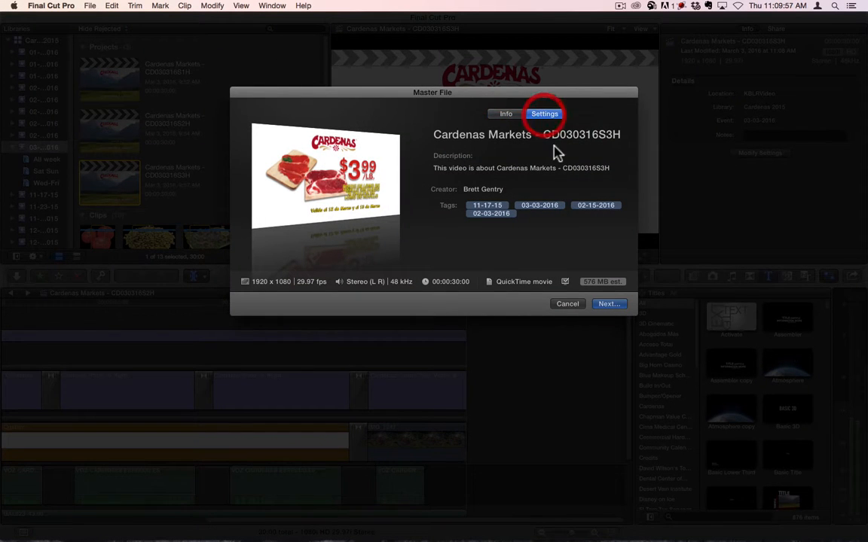
{"action": "left_click", "coordinate": [573, 175]}
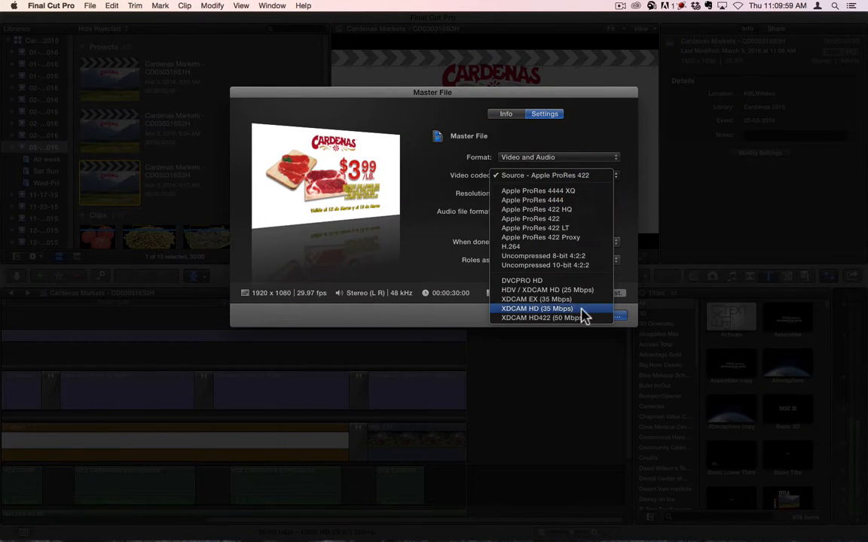
{"action": "left_click", "coordinate": [581, 309]}
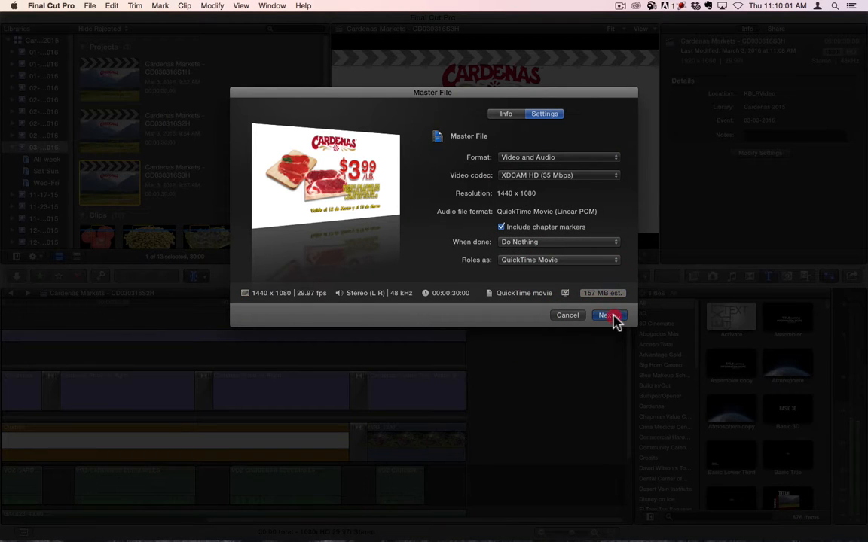
{"action": "left_click", "coordinate": [609, 316]}
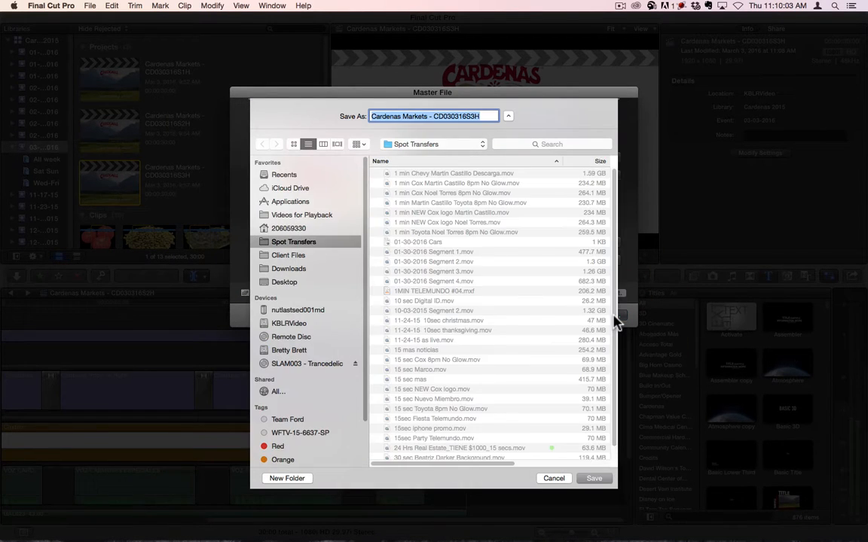
{"action": "key", "text": "Return"}
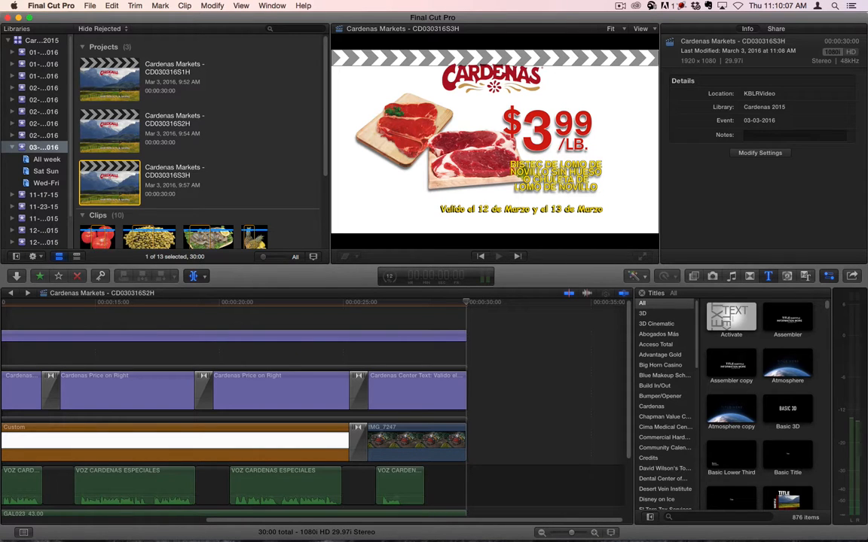
Check the progress of the individual sharing jobs in the background tasks, and close the task list.
{"action": "left_click", "coordinate": [388, 276]}
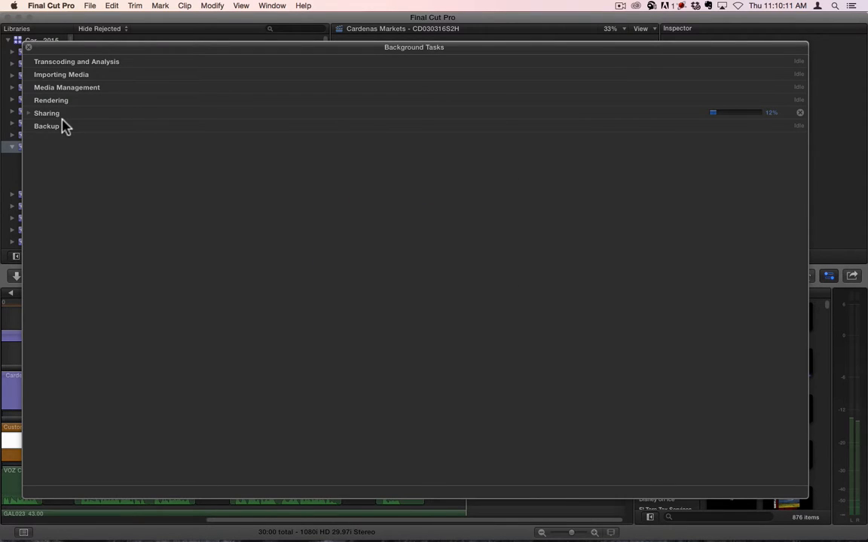
{"action": "left_click", "coordinate": [28, 114]}
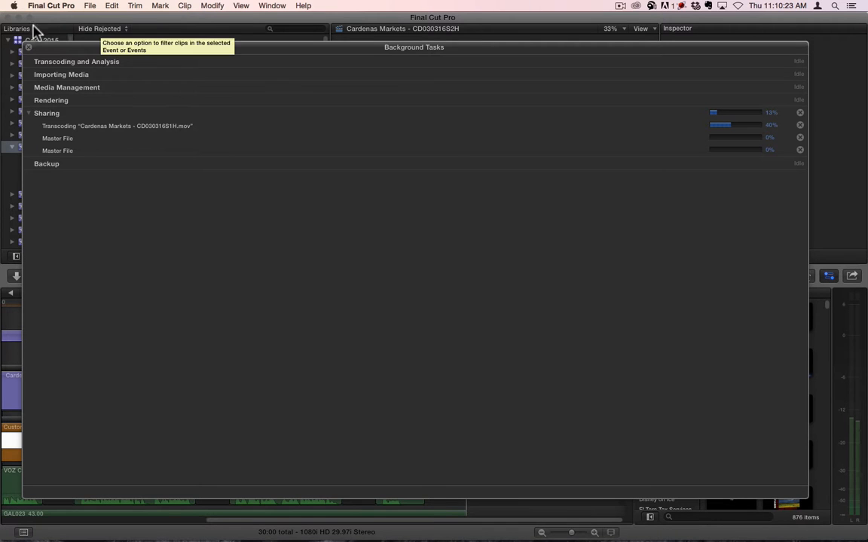
{"action": "left_click", "coordinate": [27, 47]}
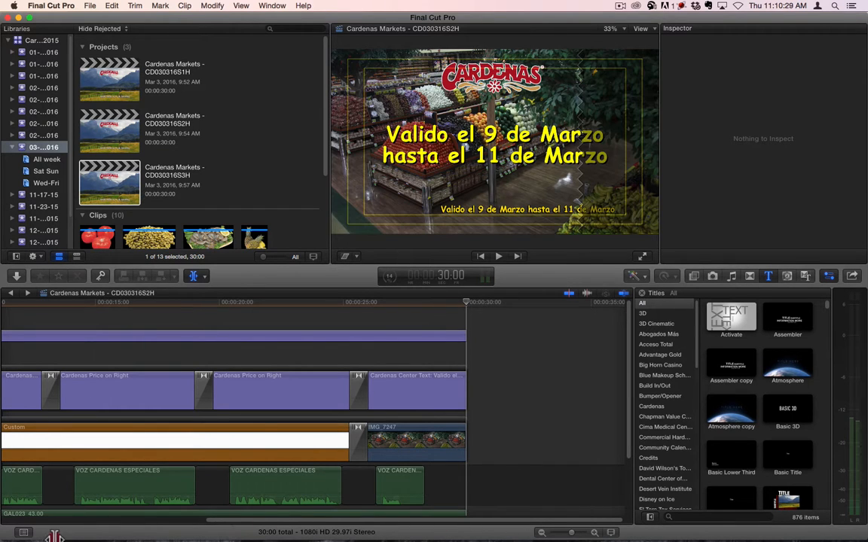
{"action": "left_click_drag", "start_coordinate": [55, 537], "coordinate": [43, 536]}
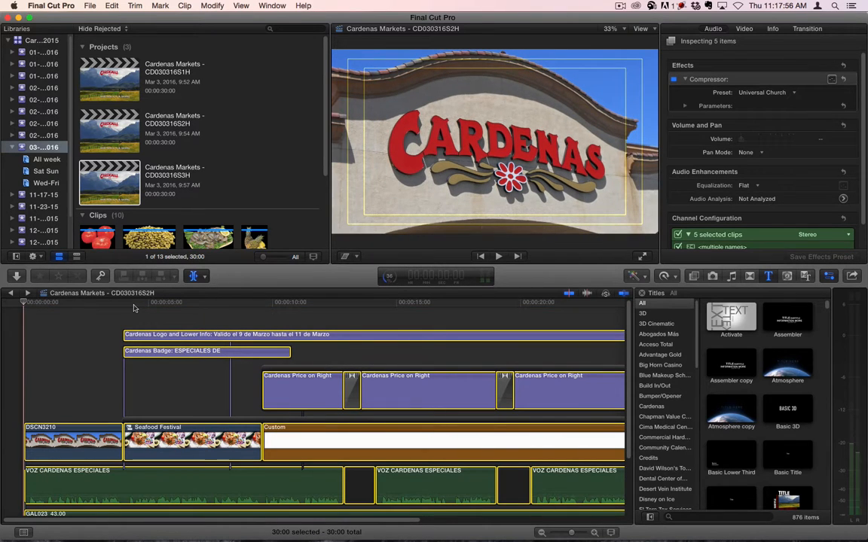
Play the CD030316S2H commercial from the start through to the end to review it.
{"action": "key", "text": "space"}
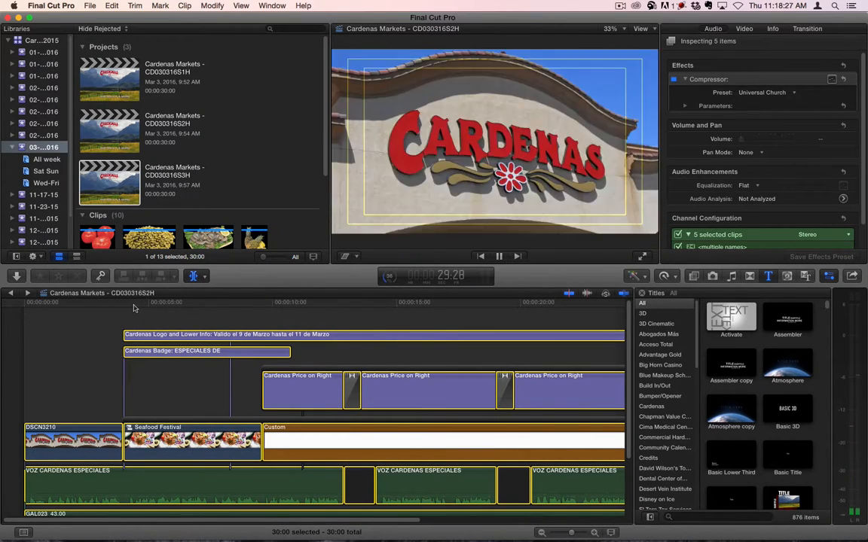
{"action": "key", "text": "space"}
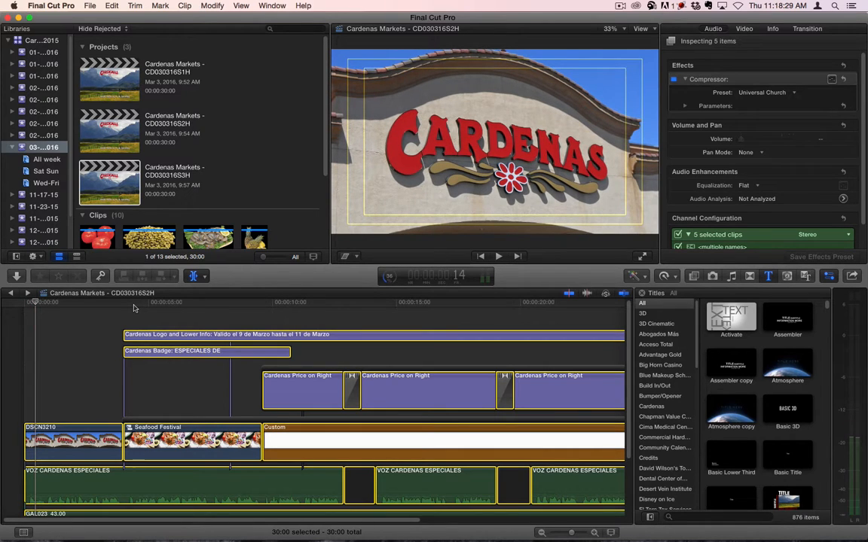
{"action": "left_click", "coordinate": [137, 305]}
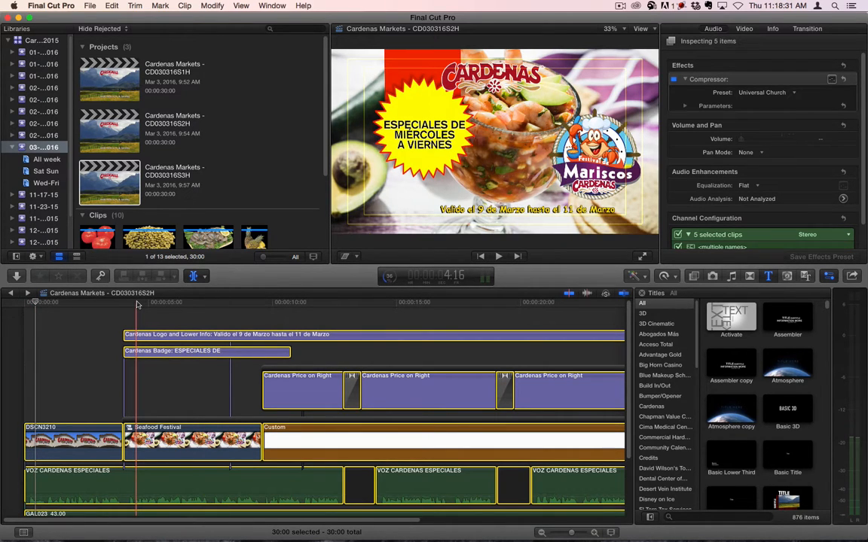